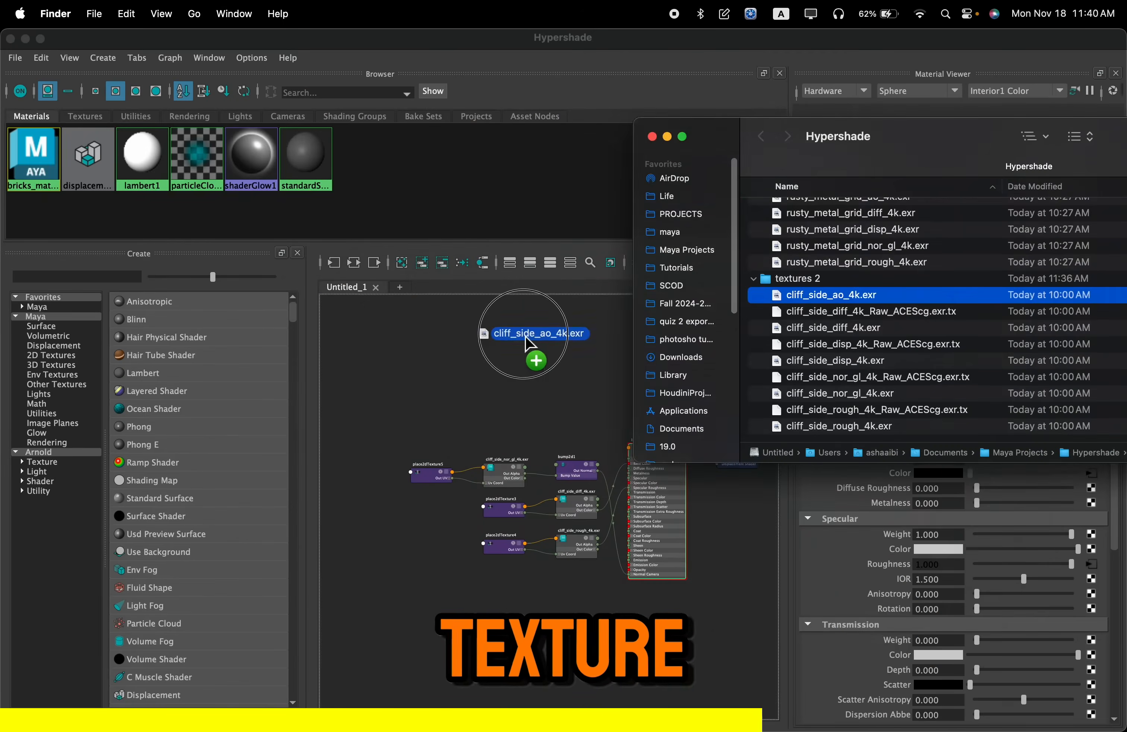
pyautogui.moveTo(739, 294); pyautogui.dragTo(449, 380)
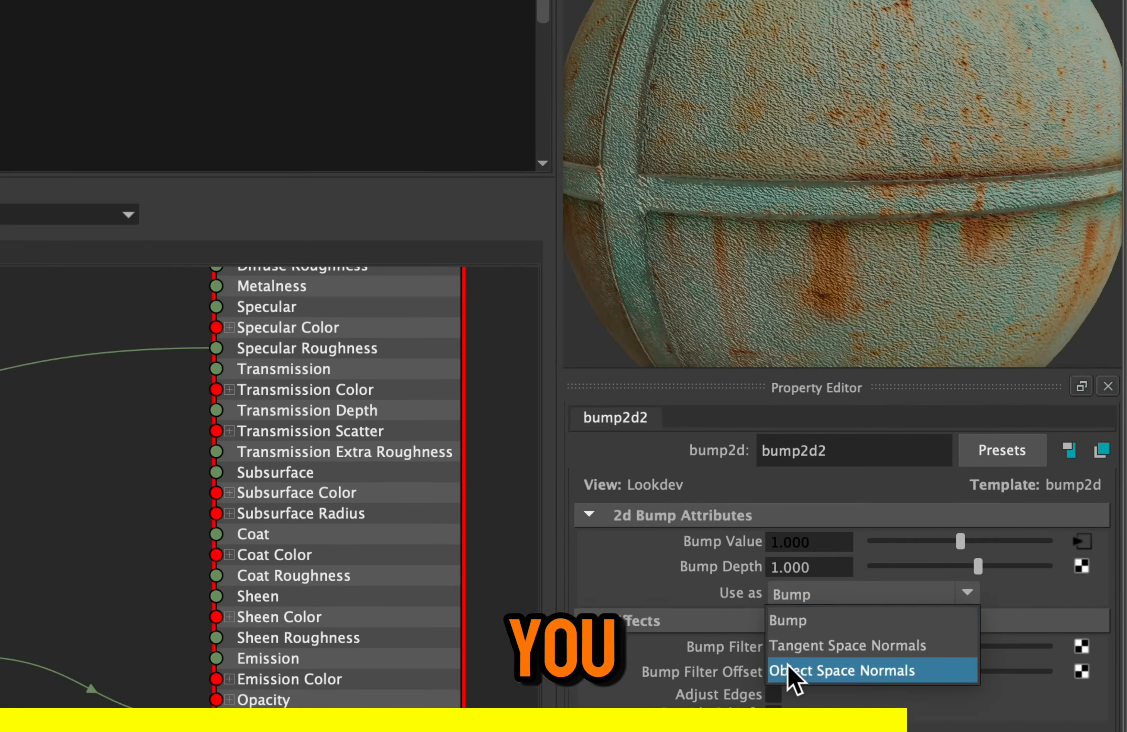
pyautogui.click(925, 518)
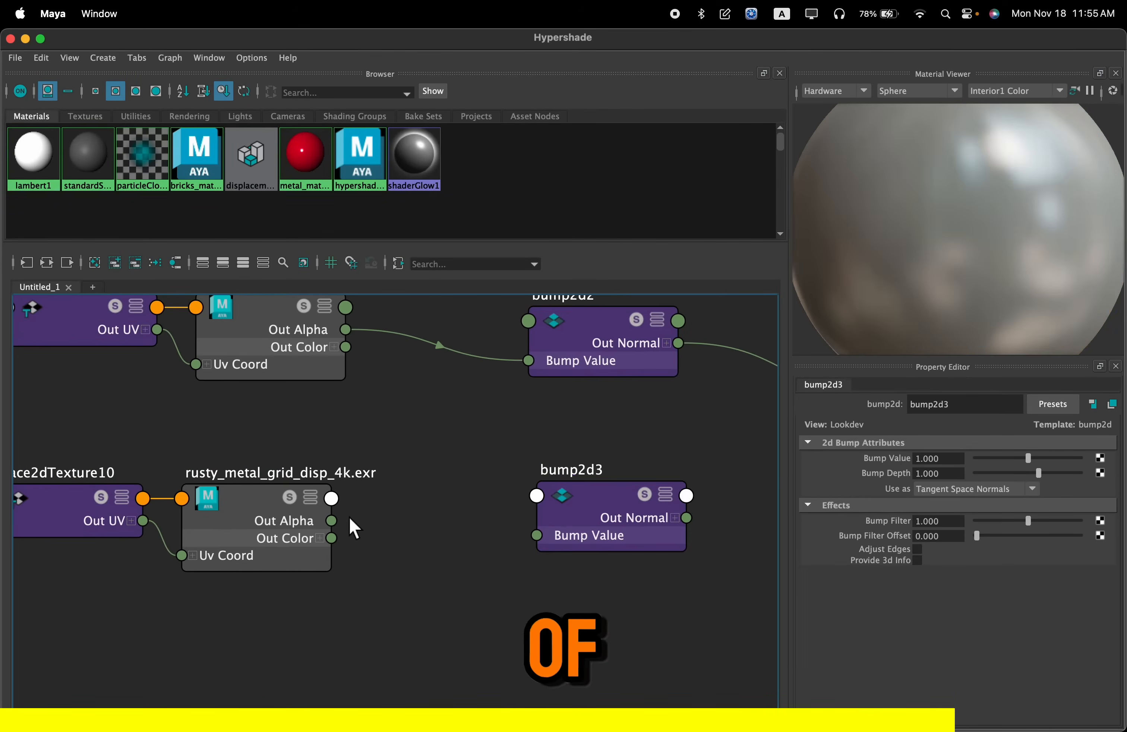
pyautogui.click(446, 597)
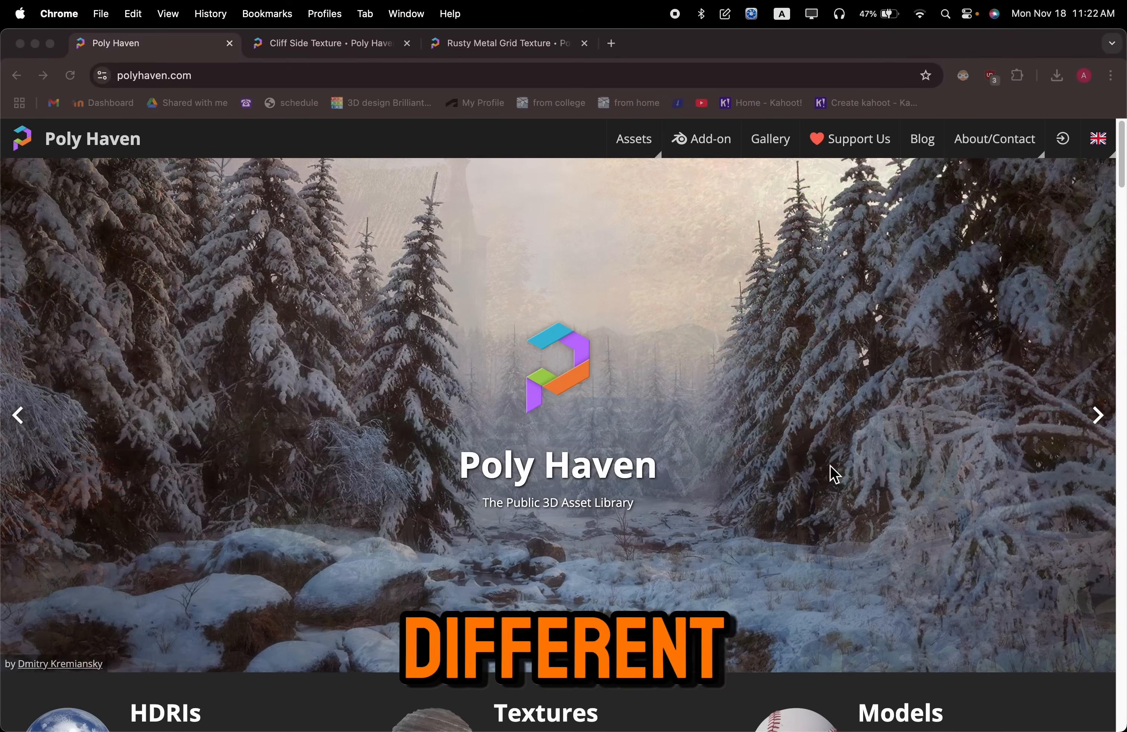
# Browse Poly Haven's texture library and open the Cliff Side texture
pyautogui.scroll(-6, 832, 471)
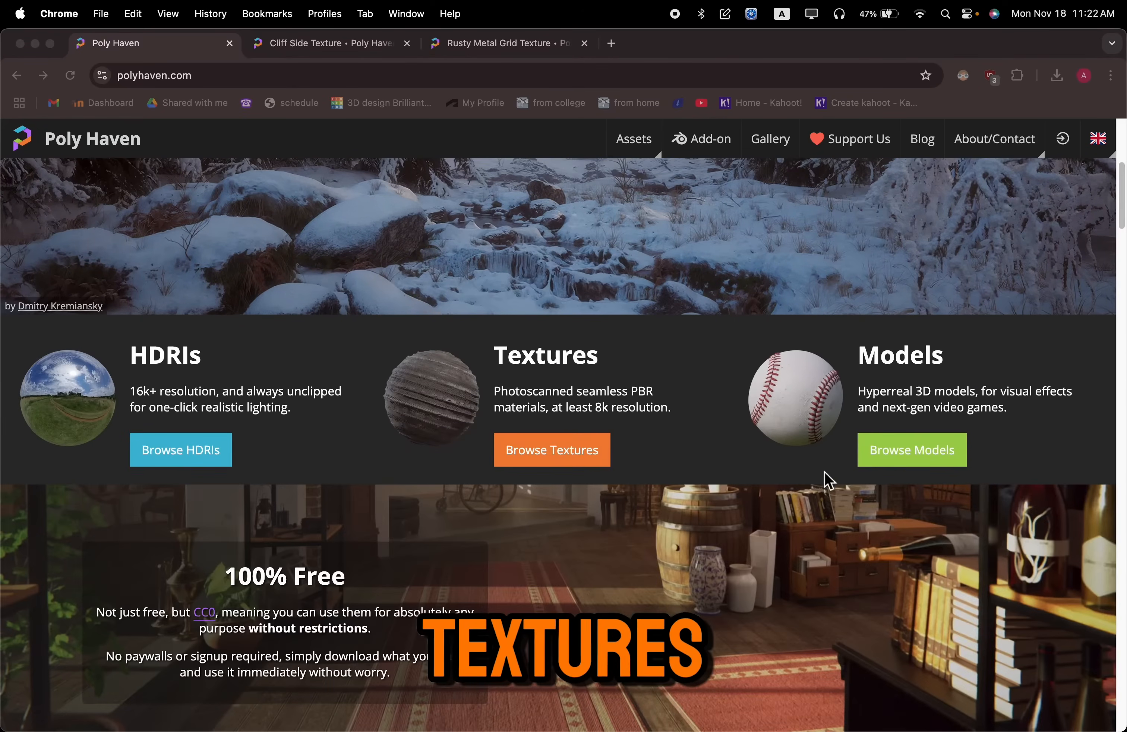
pyautogui.click(570, 452)
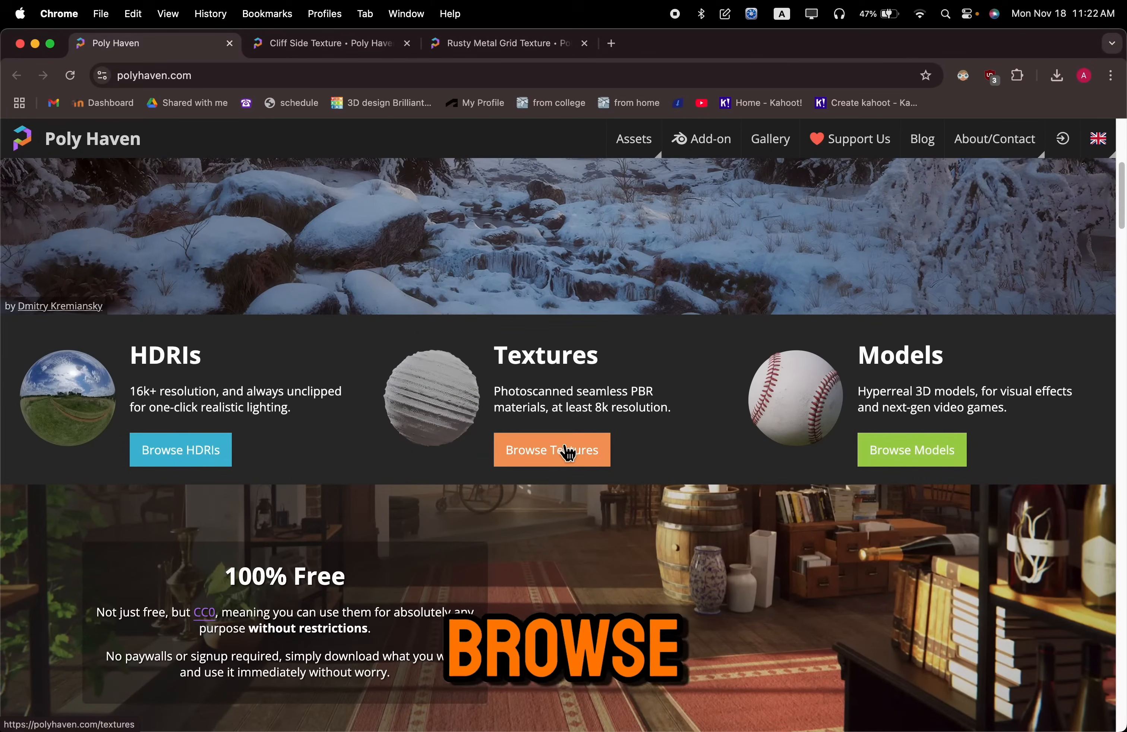
pyautogui.click(568, 452)
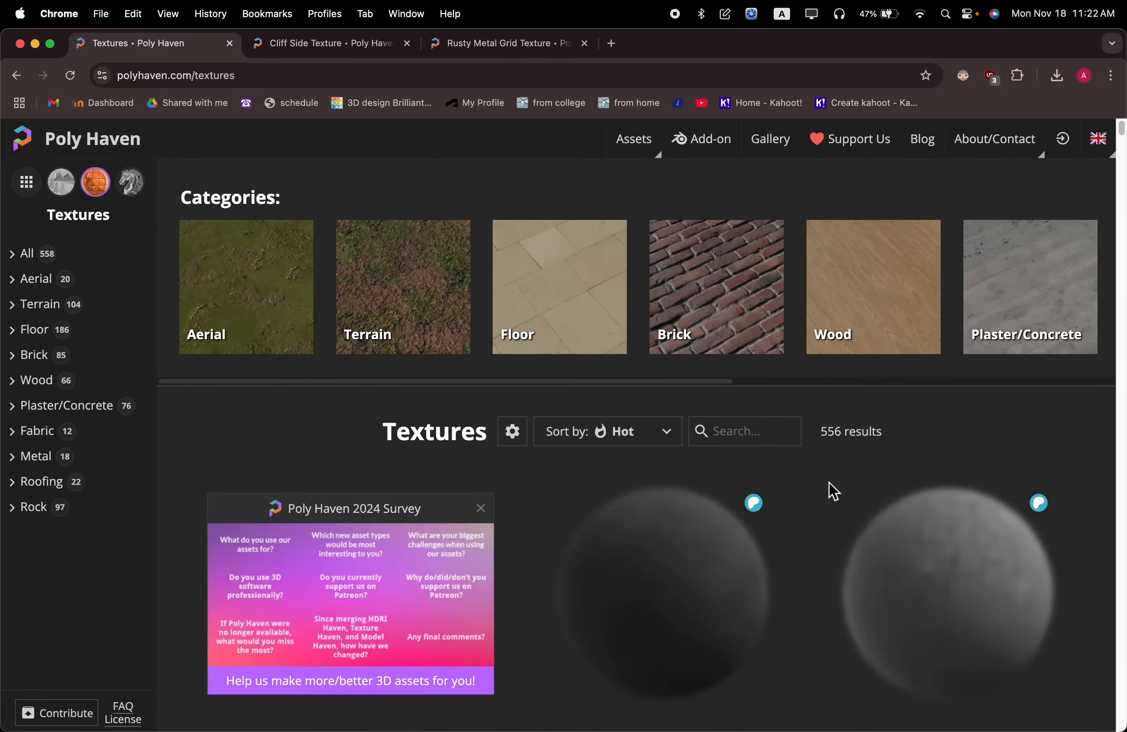
pyautogui.scroll(-10, 837, 490)
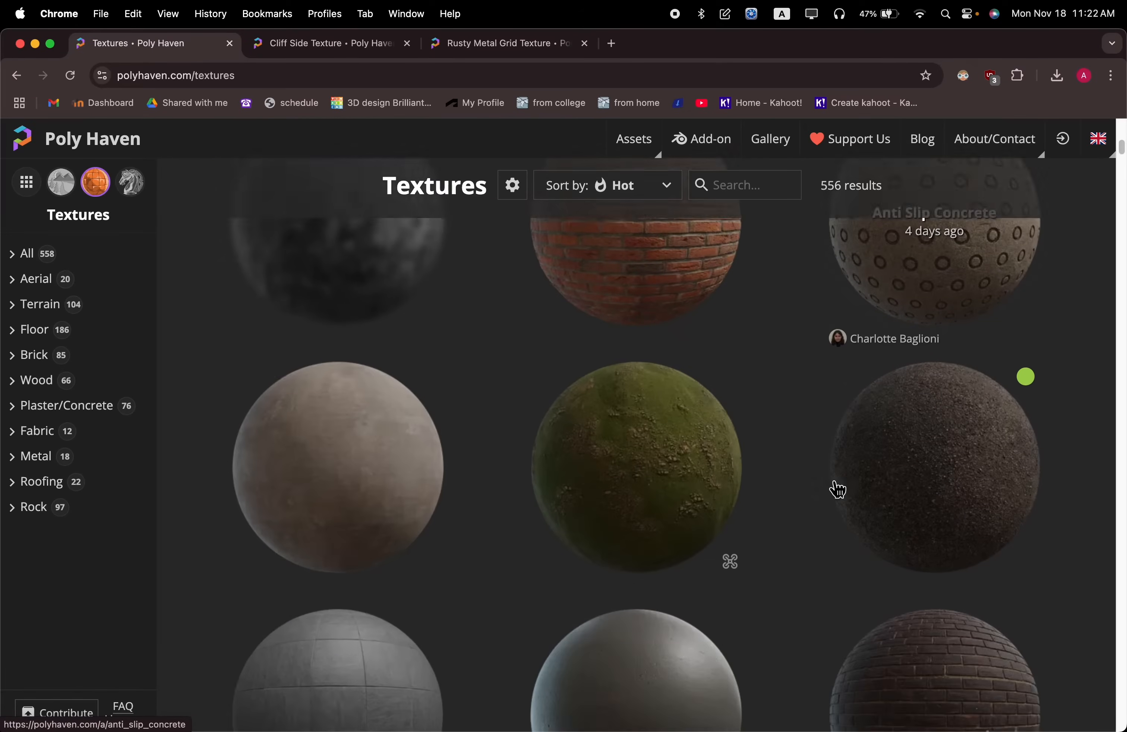
pyautogui.scroll(-15, 838, 489)
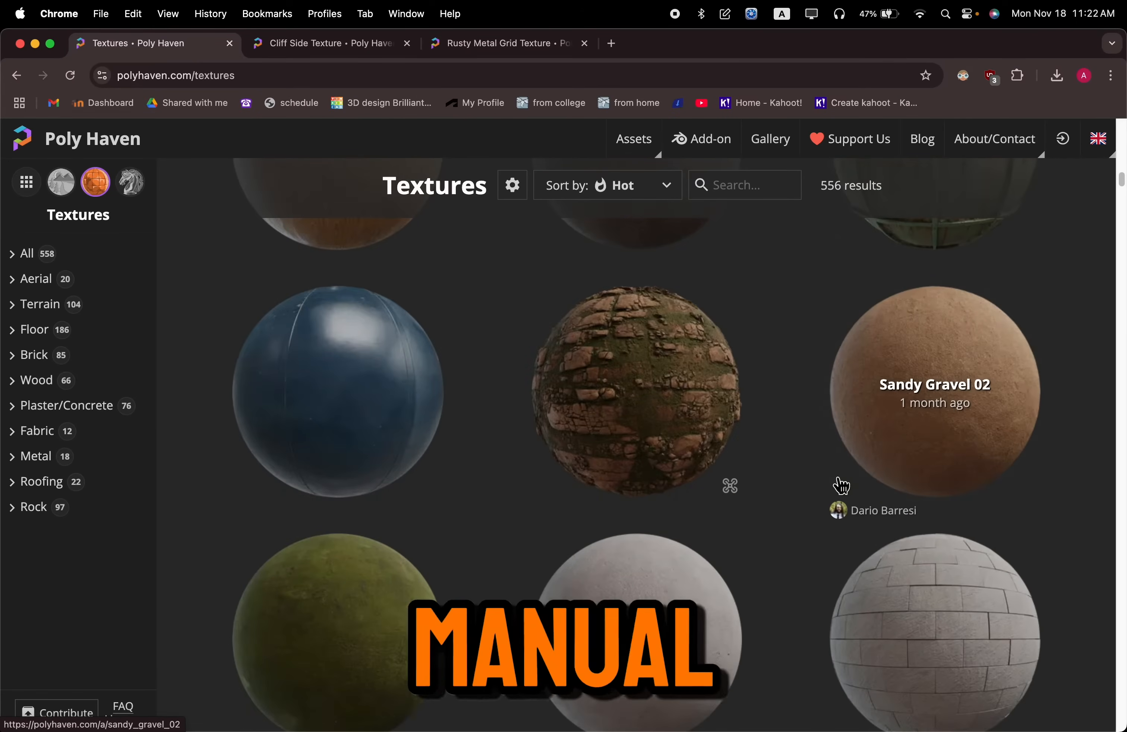
pyautogui.scroll(10, 841, 484)
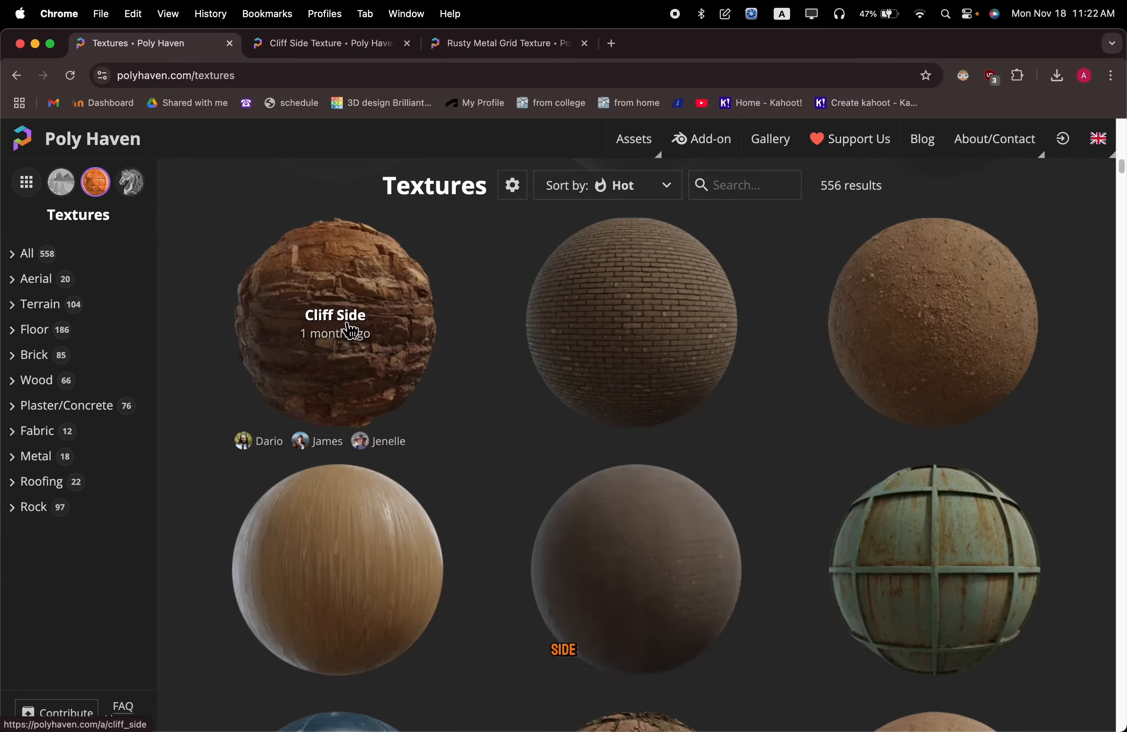
pyautogui.click(351, 330)
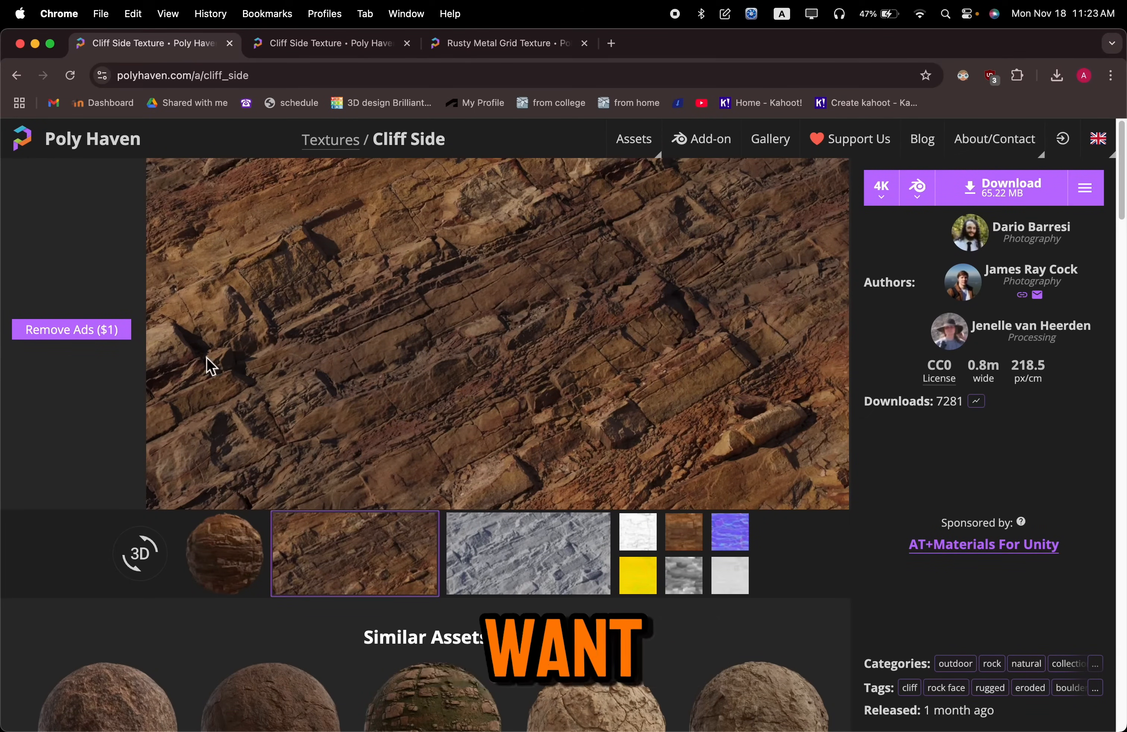
# Set the Cliff Side download to the ZIP format at 4K resolution
pyautogui.scroll(-2, 559, 422)
pyautogui.scroll(2, 647, 424)
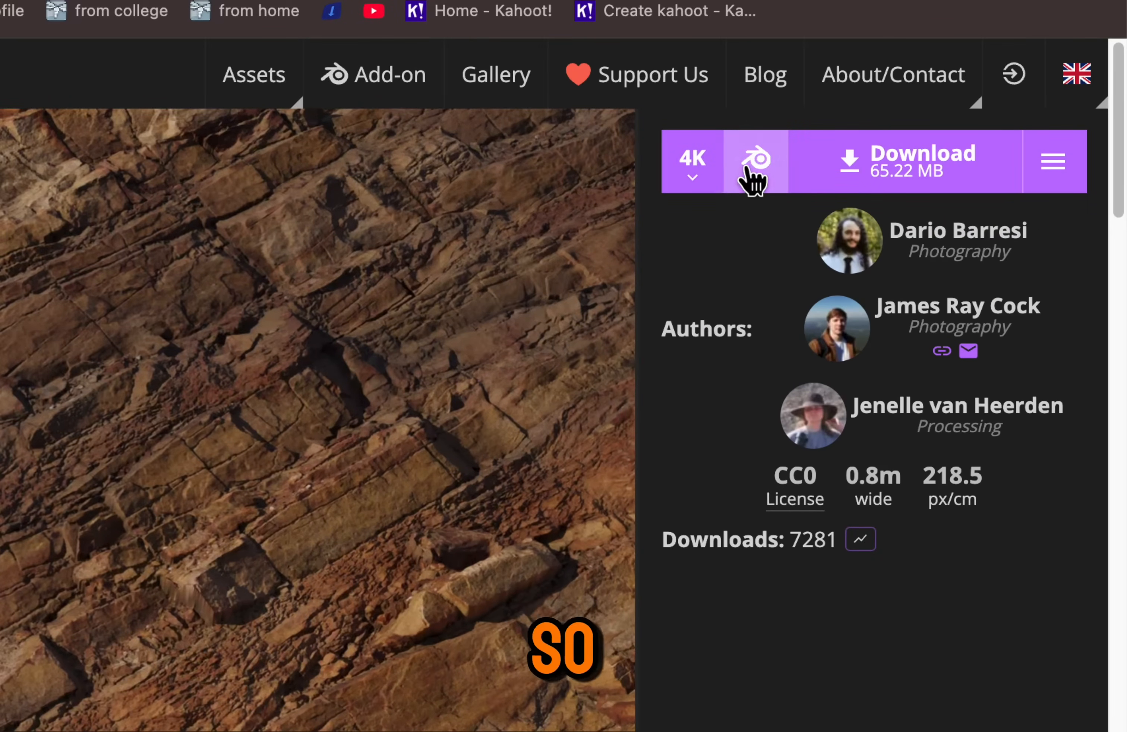
pyautogui.click(750, 172)
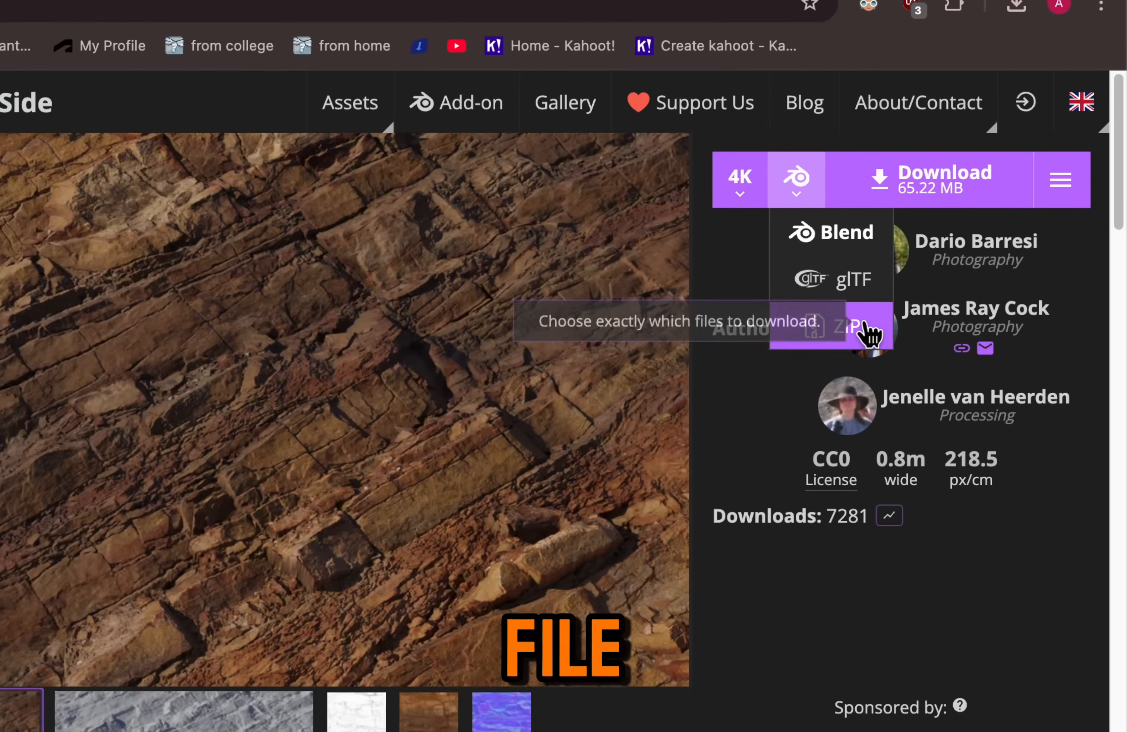
pyautogui.click(845, 326)
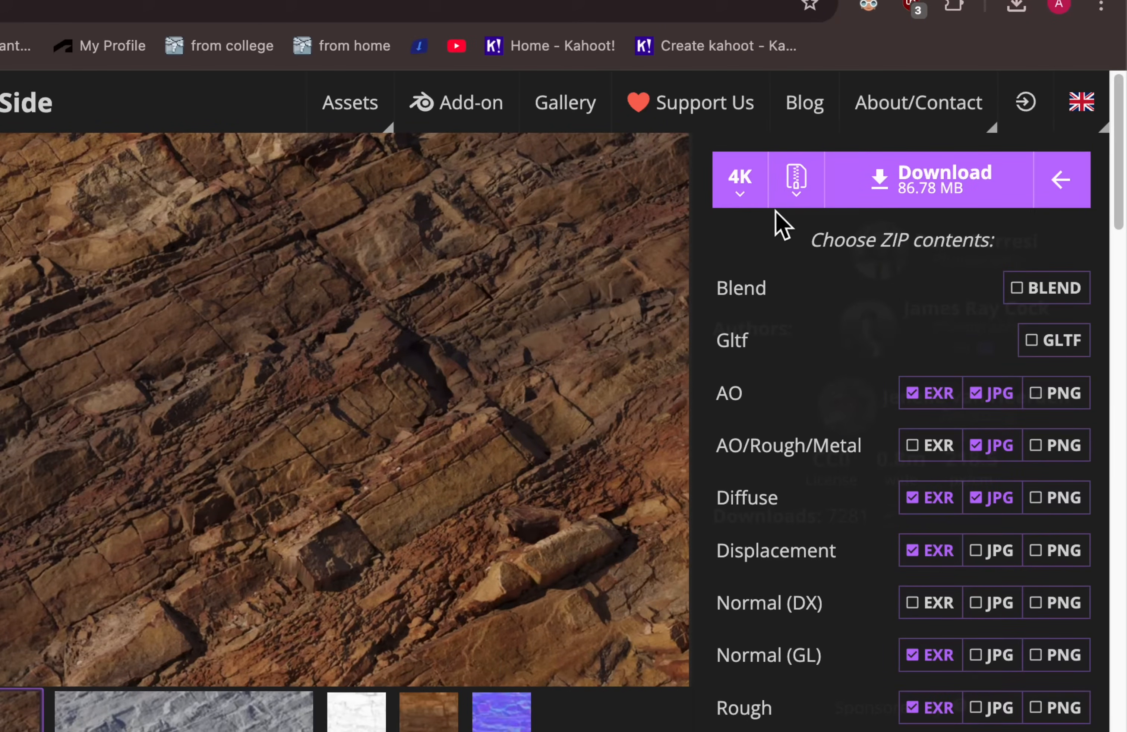
pyautogui.click(742, 181)
pyautogui.click(780, 338)
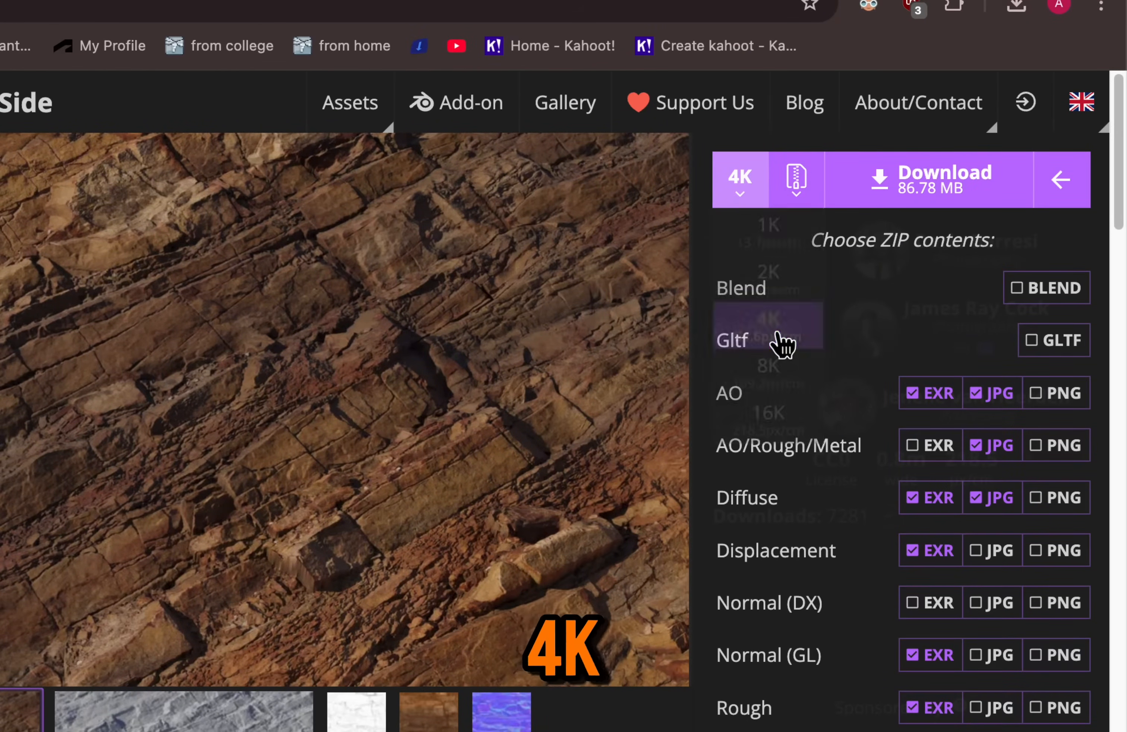
# Limit the ZIP contents to EXR files for AO, Diffuse, Displacement, Normal (GL) and Rough, and request the download but cancel saving it
pyautogui.scroll(-3, 781, 343)
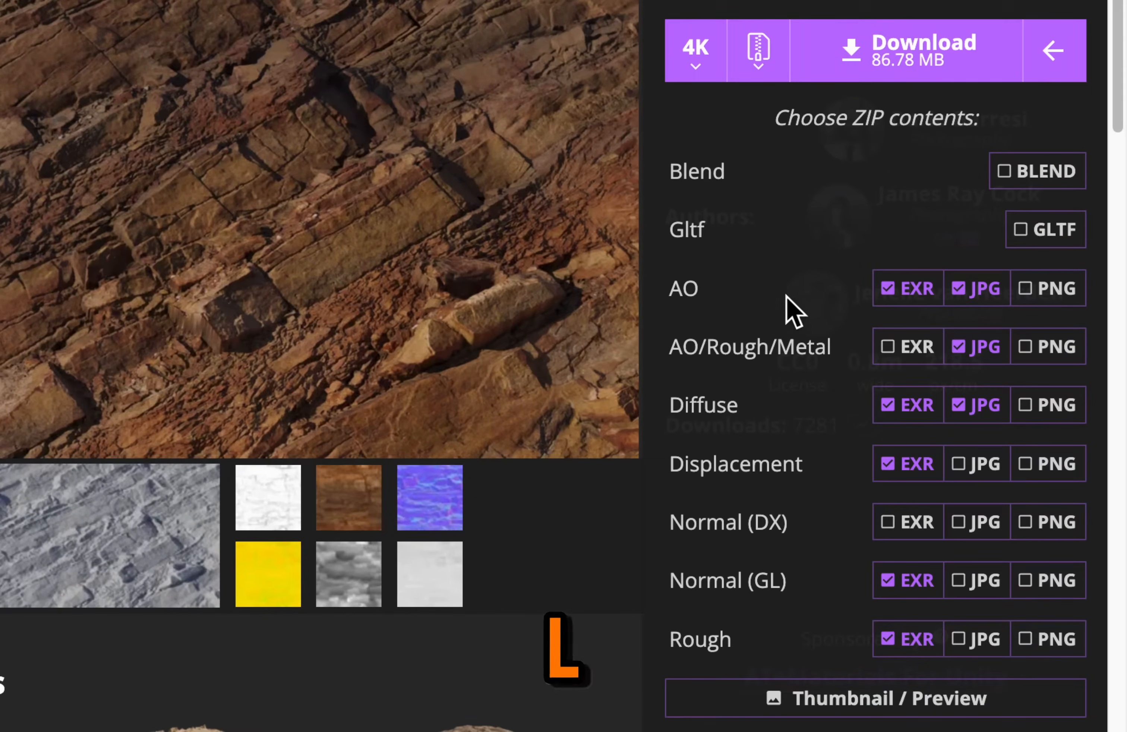
pyautogui.click(970, 295)
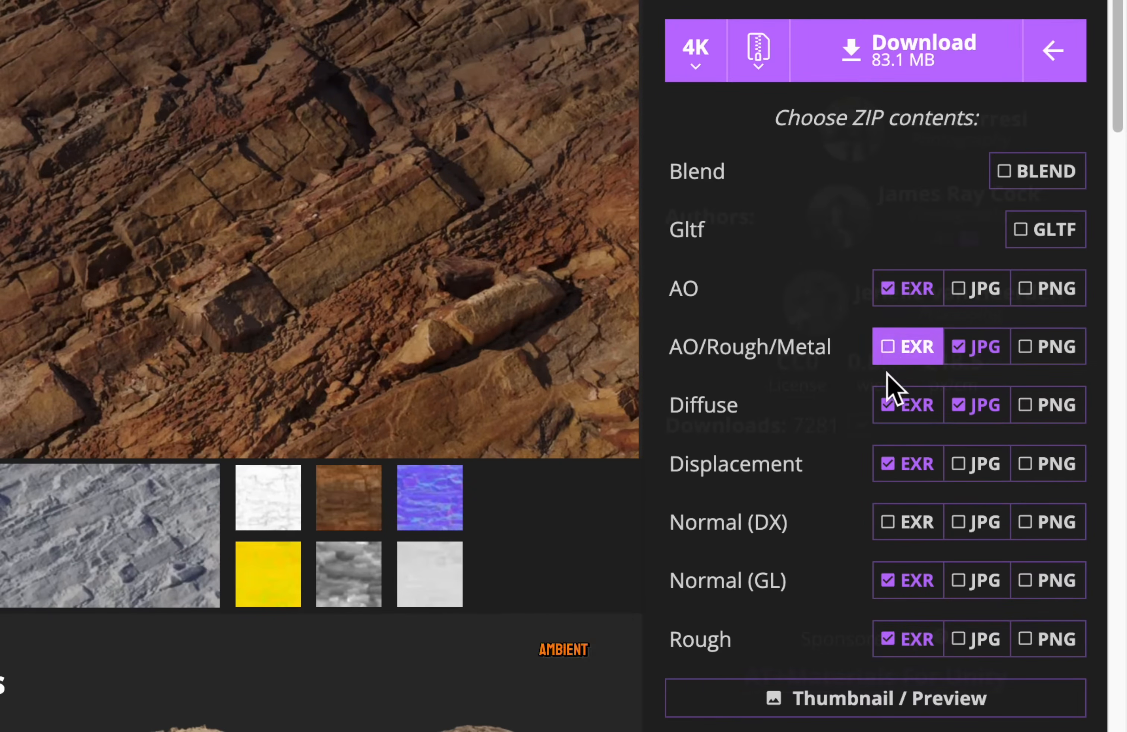
pyautogui.click(967, 350)
pyautogui.click(969, 406)
pyautogui.click(920, 354)
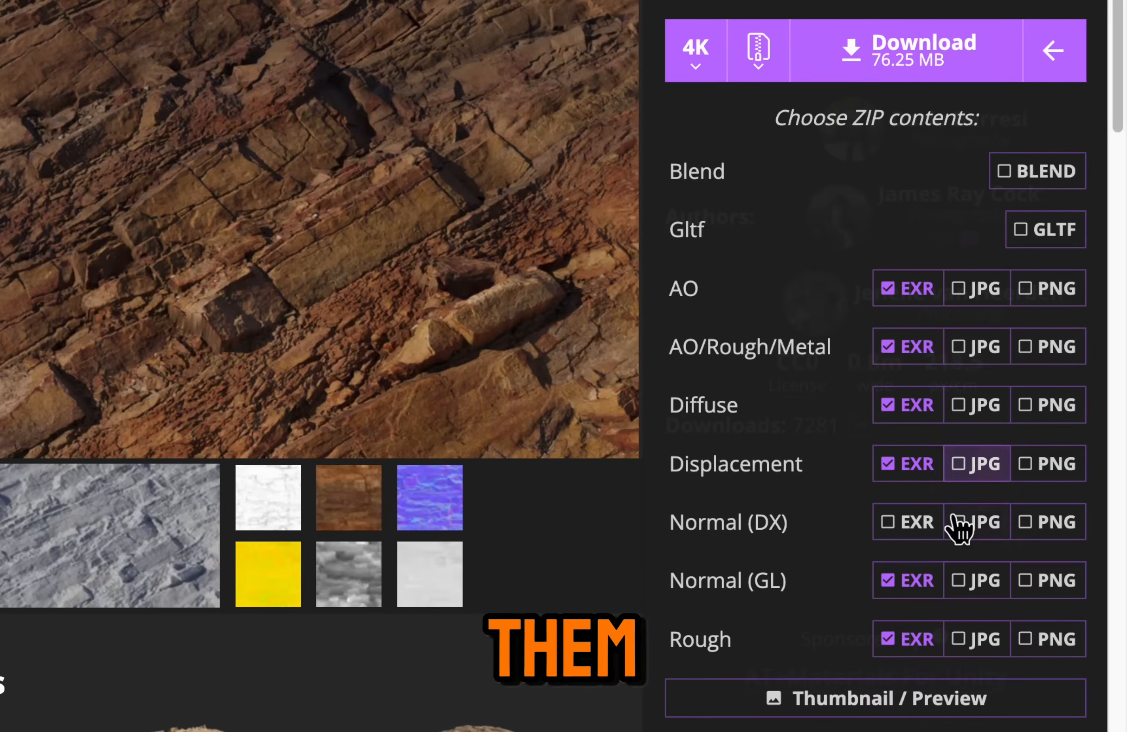
pyautogui.click(896, 526)
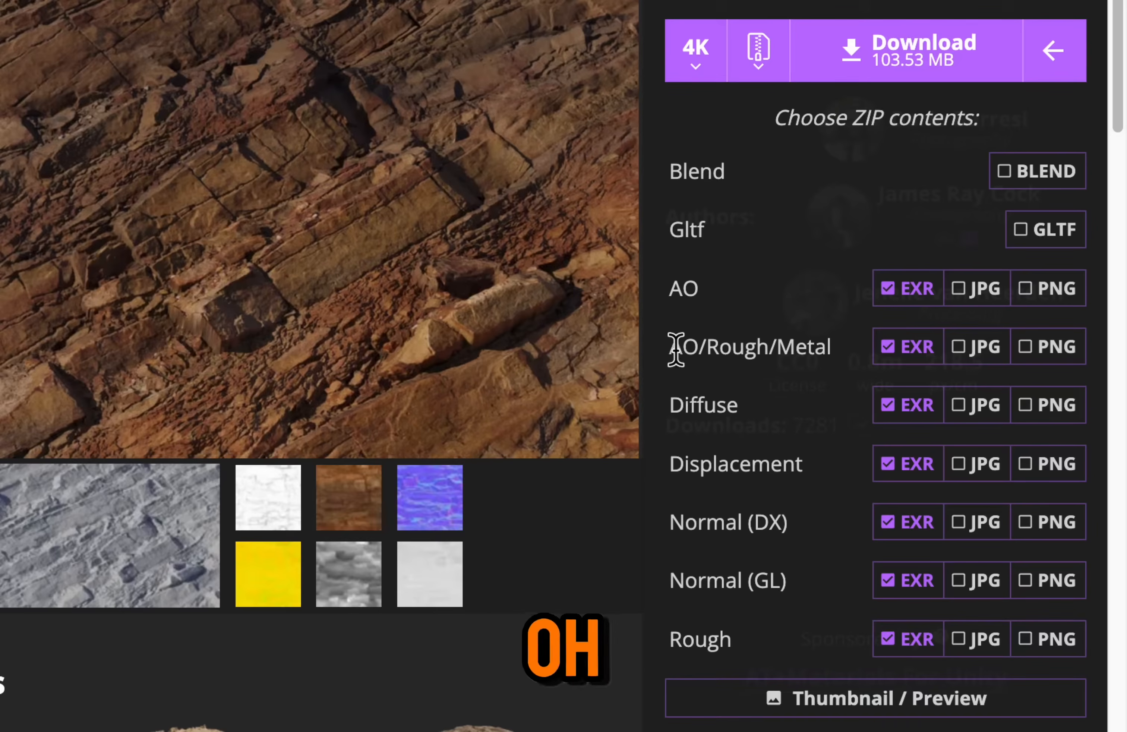
pyautogui.click(905, 348)
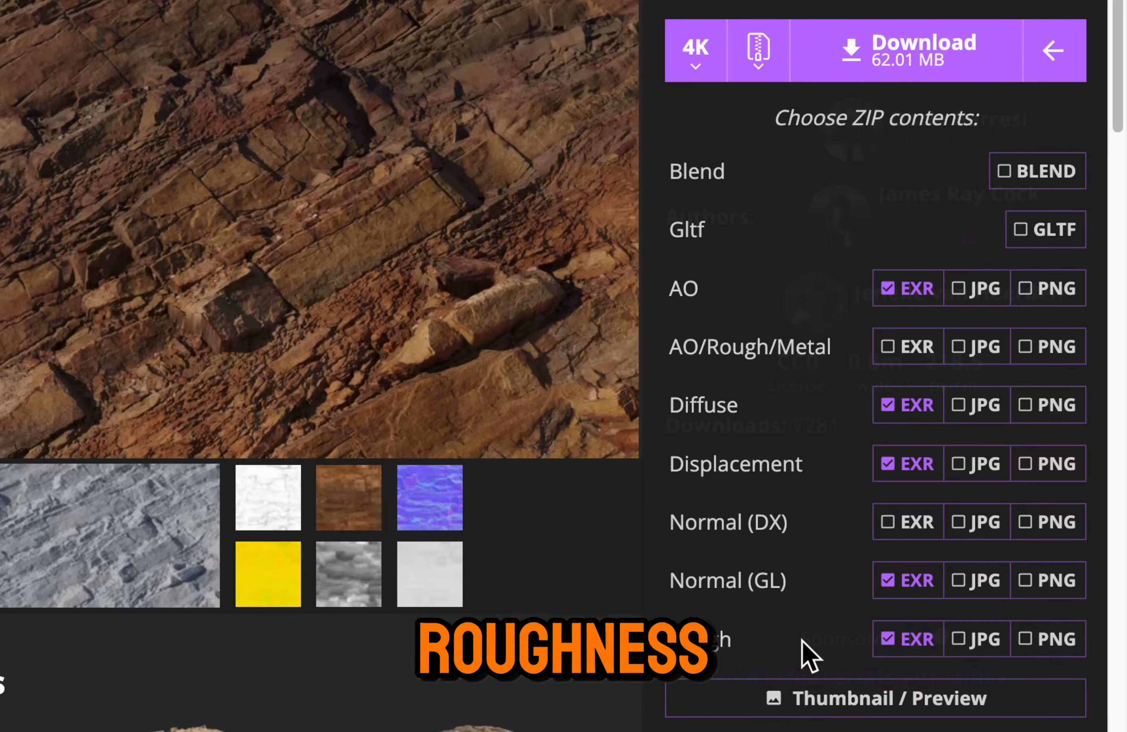
pyautogui.click(898, 76)
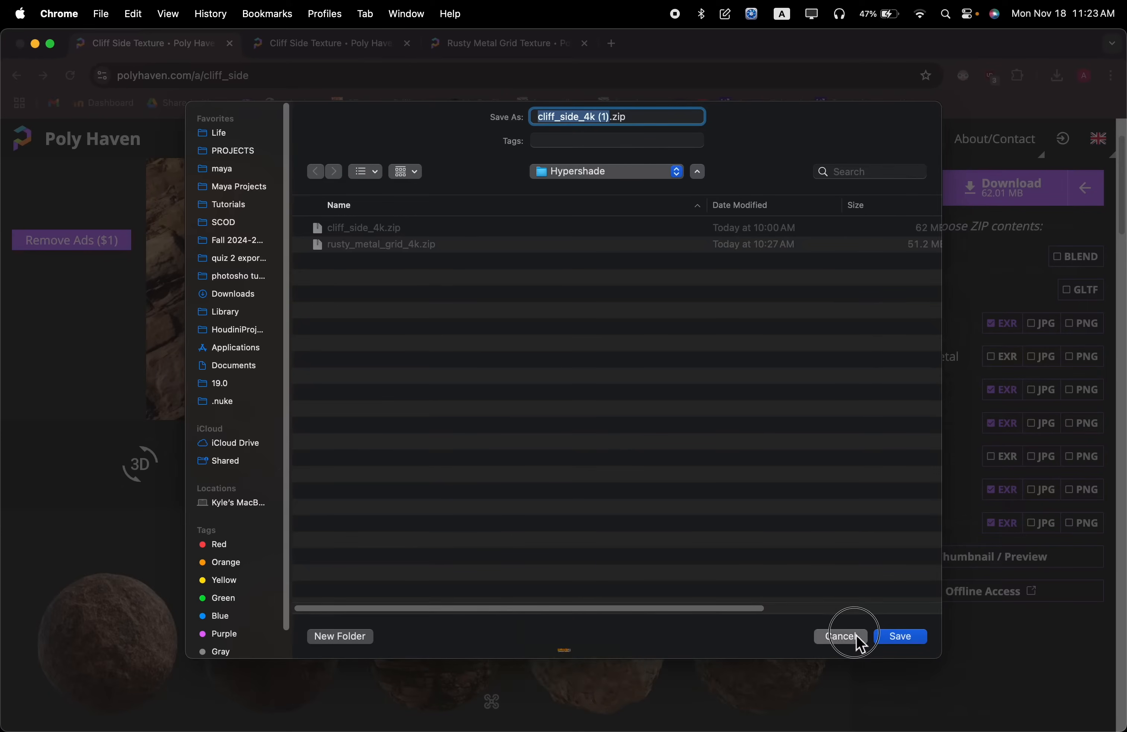
pyautogui.click(857, 637)
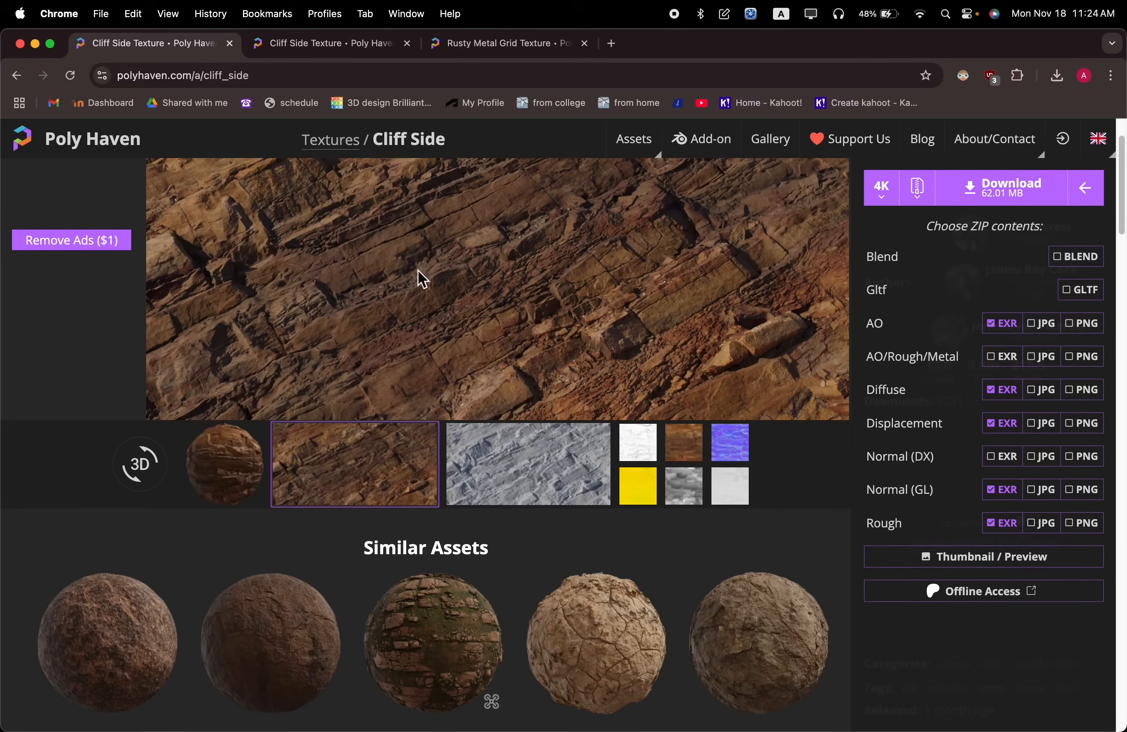
# Return to the texture library and open the Rusty Metal Grid texture
pyautogui.click(9, 81)
pyautogui.scroll(-10, 586, 332)
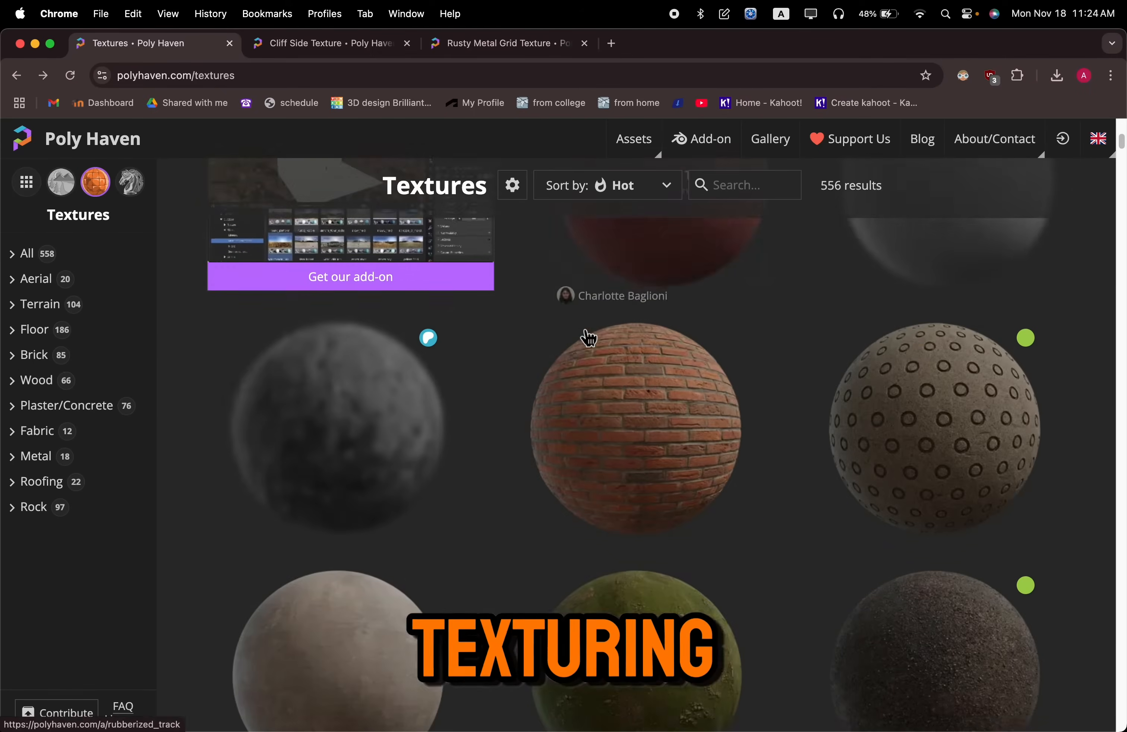
pyautogui.scroll(-8, 611, 330)
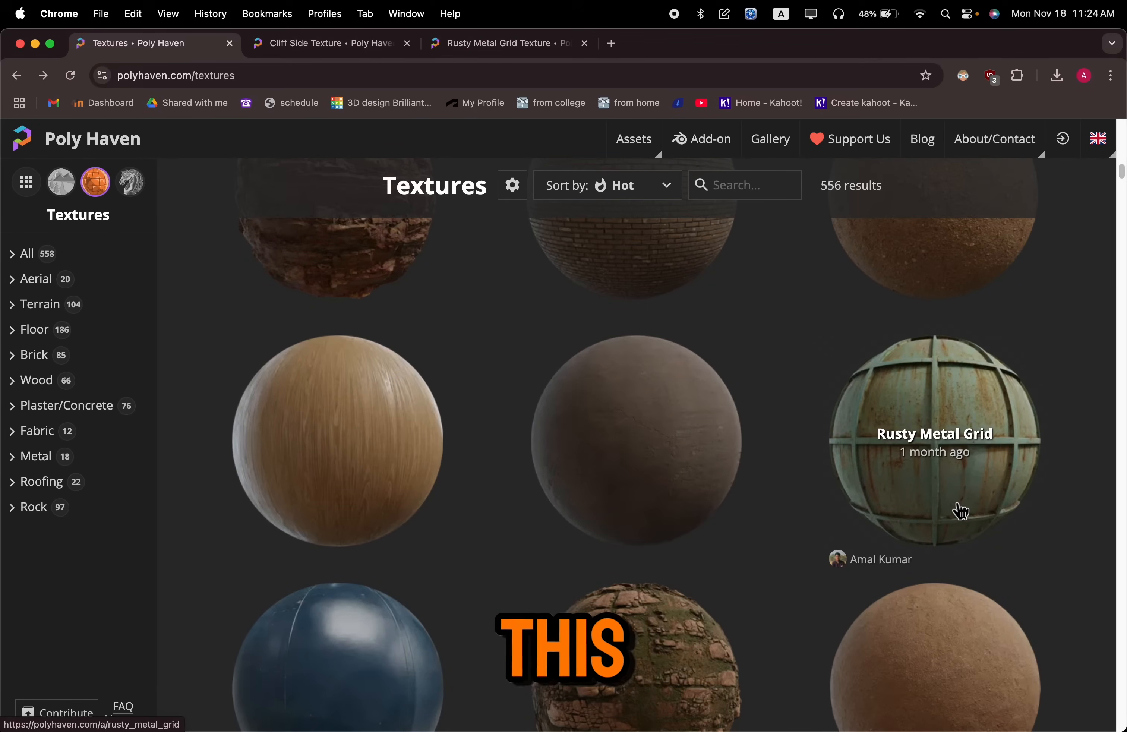
pyautogui.click(967, 470)
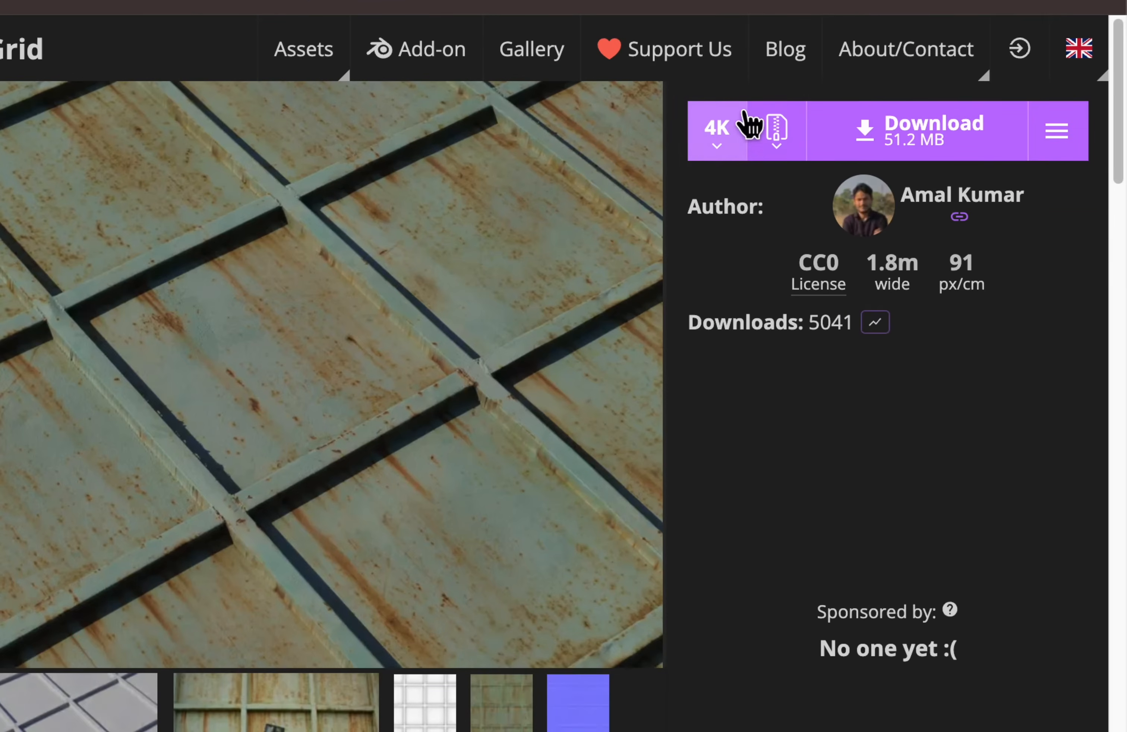
# Request the Rusty Metal Grid textures as a 4K ZIP download and cancel saving the file
pyautogui.click(918, 186)
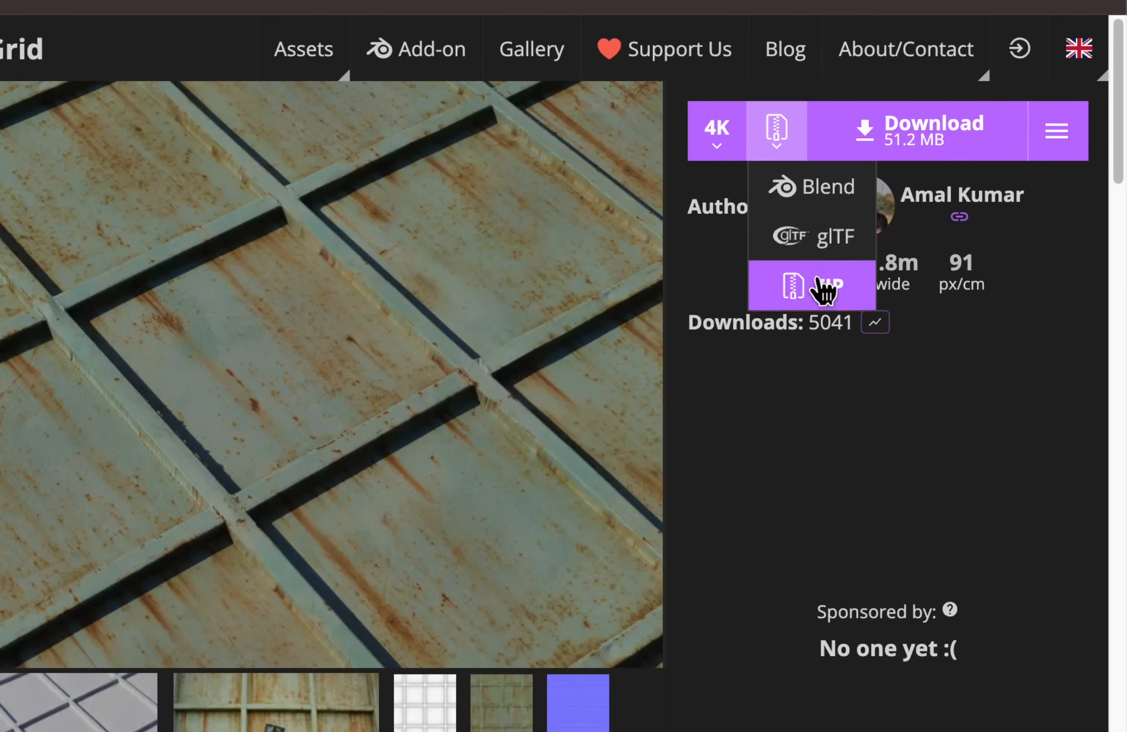
pyautogui.click(838, 297)
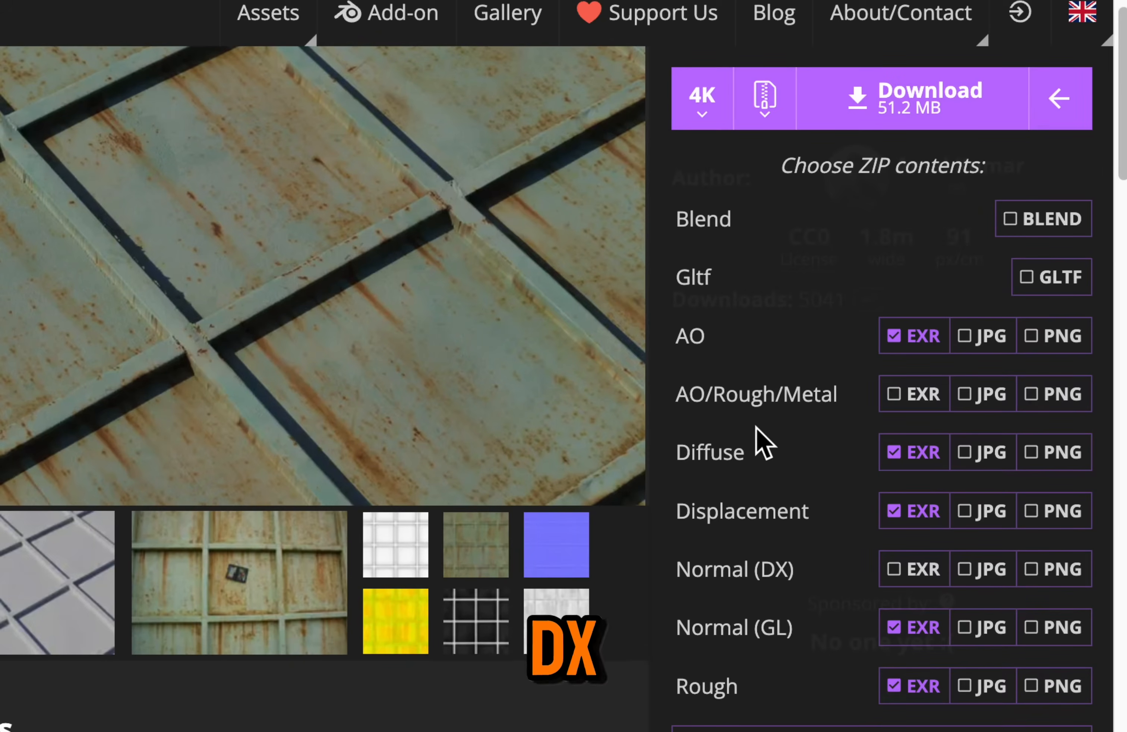
pyautogui.click(889, 110)
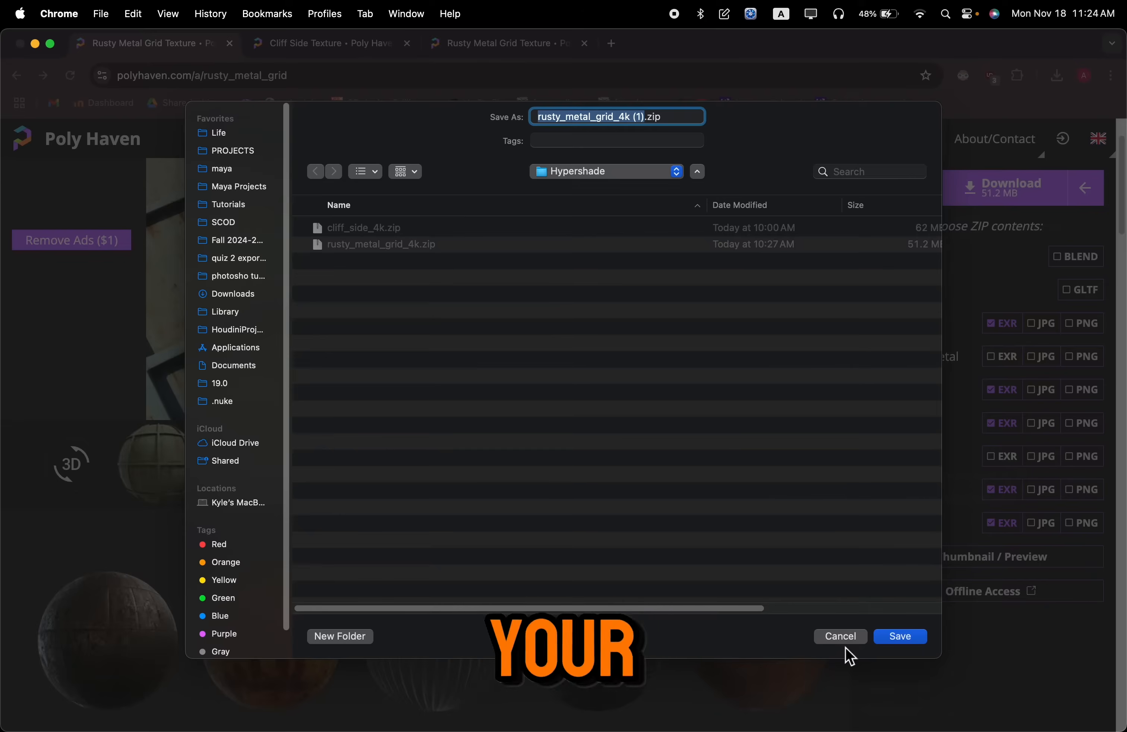
pyautogui.click(844, 639)
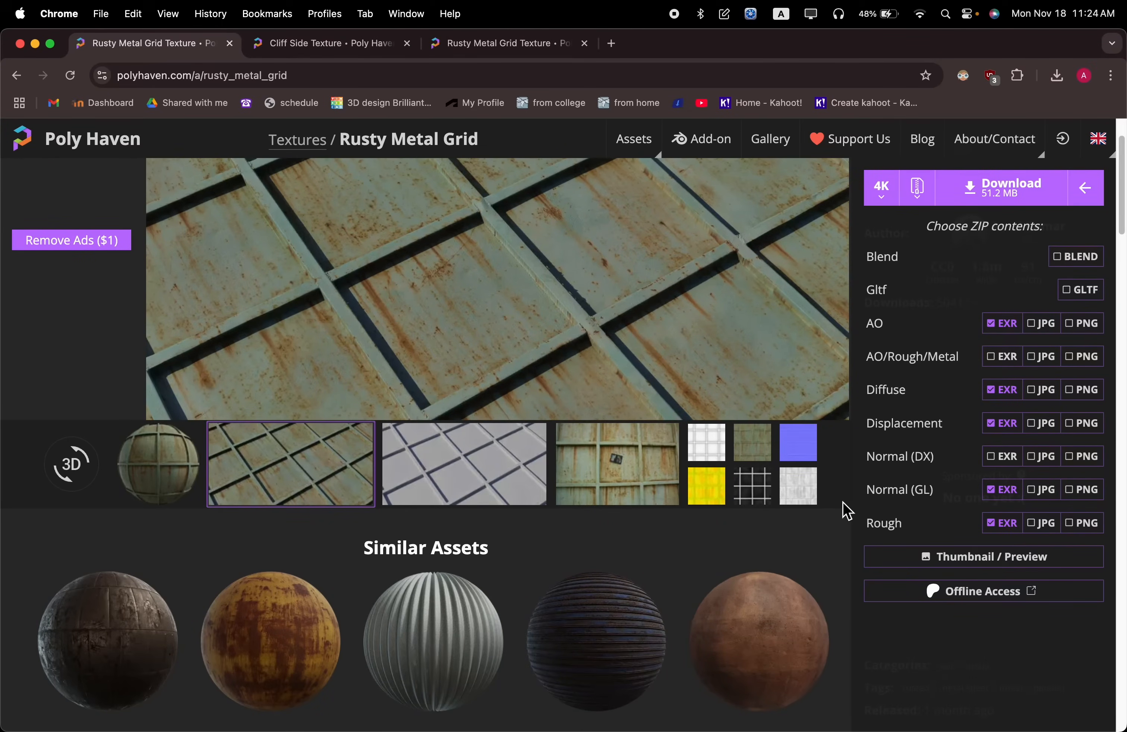
# Show the previously downloaded rusty_metal_grid_4k.zip in its Finder folder from the browser's download history
pyautogui.click(1060, 75)
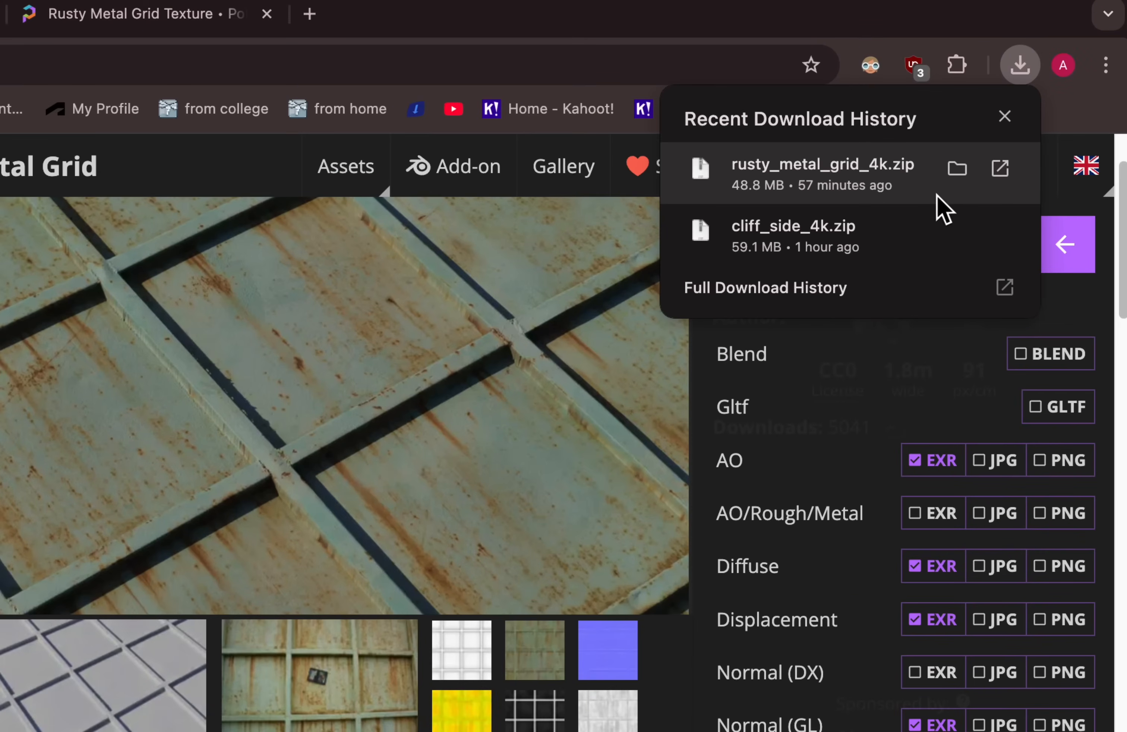
pyautogui.click(954, 179)
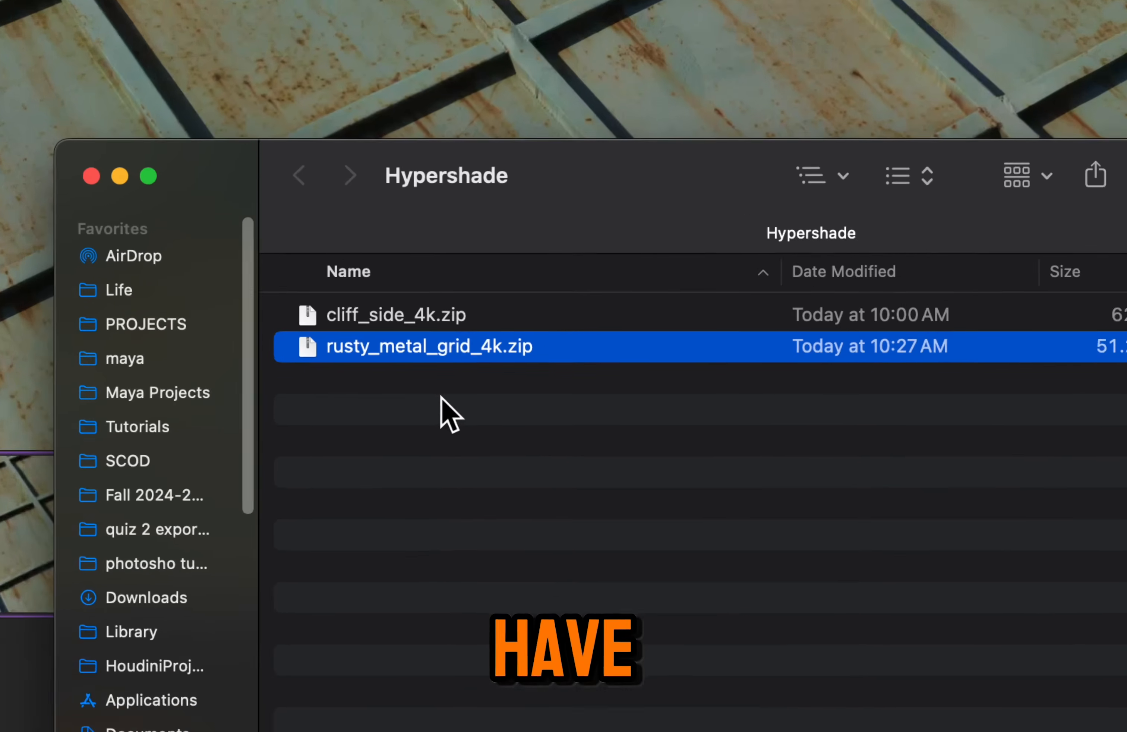
pyautogui.click(427, 437)
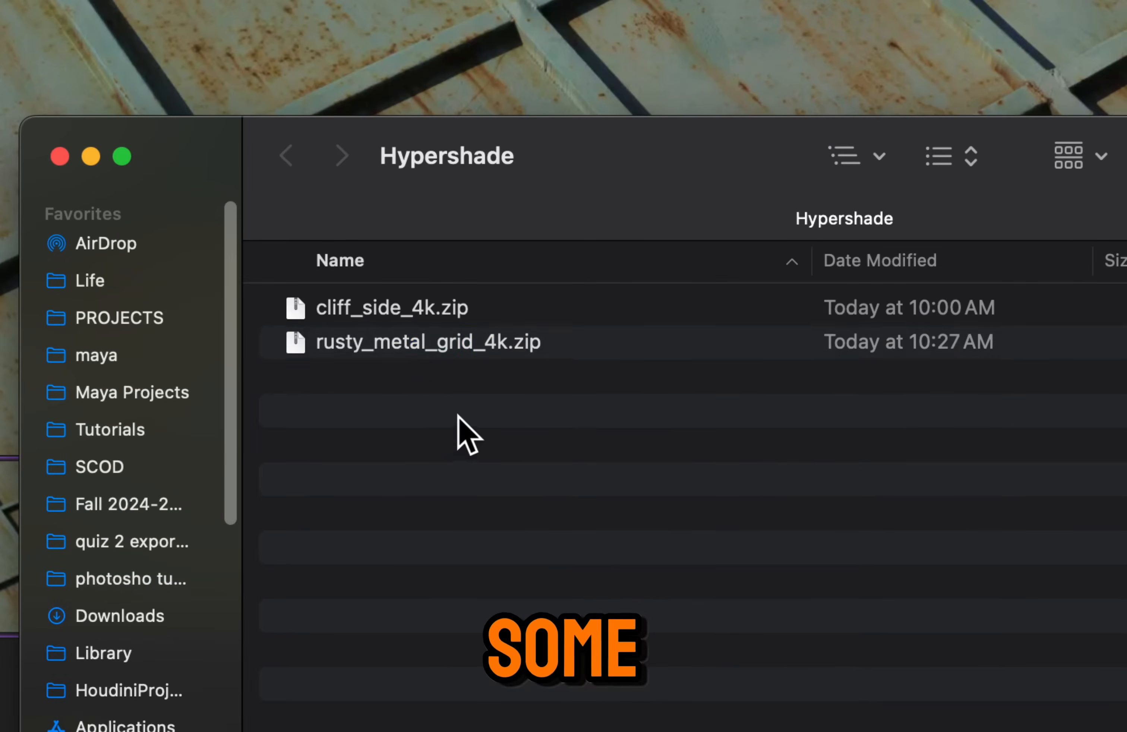
# Extract cliff_side_4k.zip and rusty_metal_grid_4k.zip together with Archive Utility
pyautogui.moveTo(457, 417); pyautogui.dragTo(389, 313)
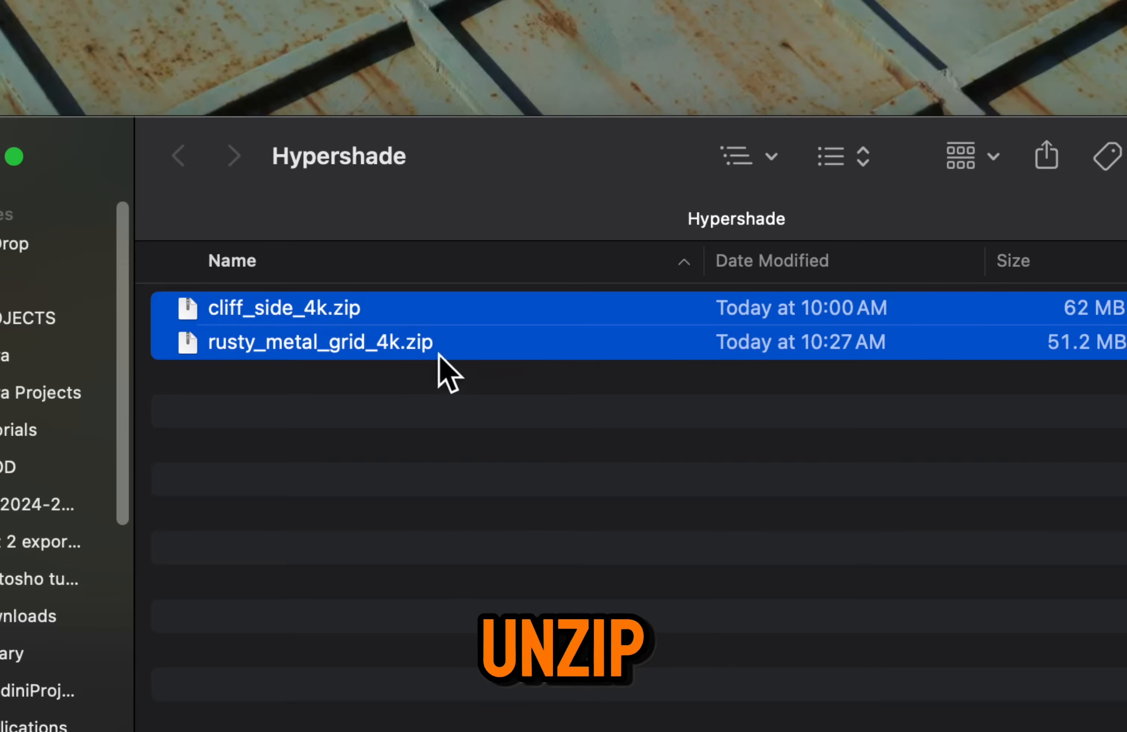
pyautogui.rightClick(425, 304)
pyautogui.moveTo(750, 385)
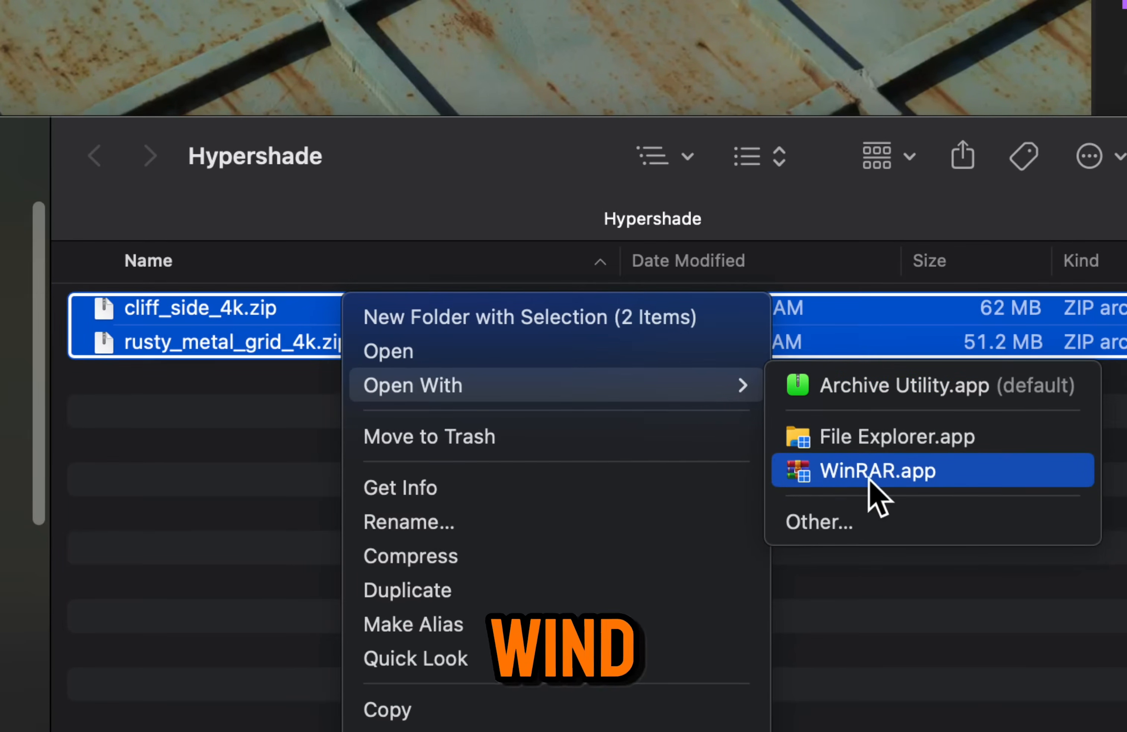
pyautogui.click(922, 395)
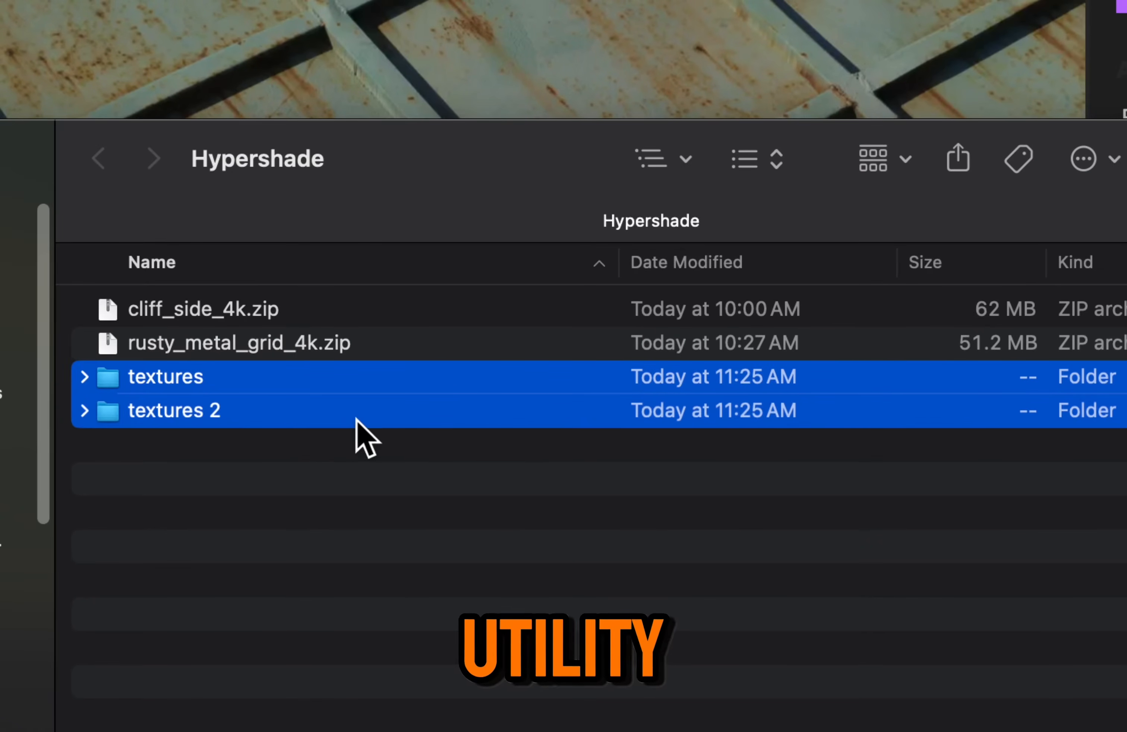
pyautogui.click(180, 456)
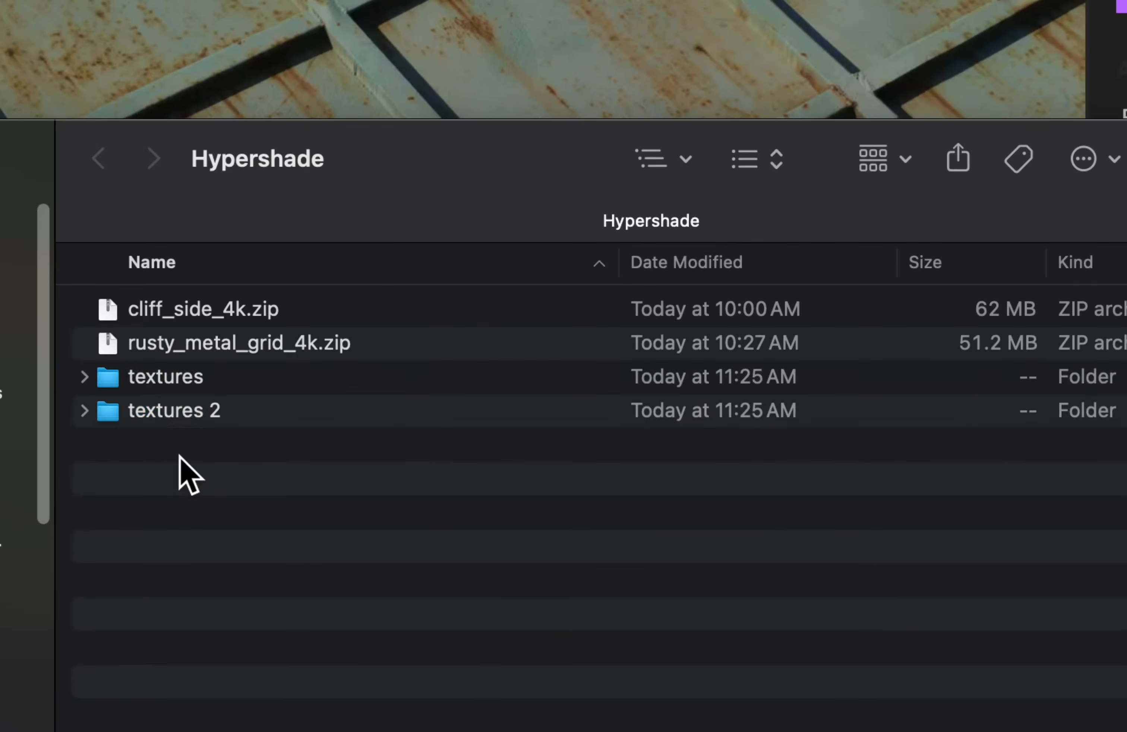
# Expand the two extracted texture folders and check the EXR maps inside them
pyautogui.click(85, 411)
pyautogui.click(85, 377)
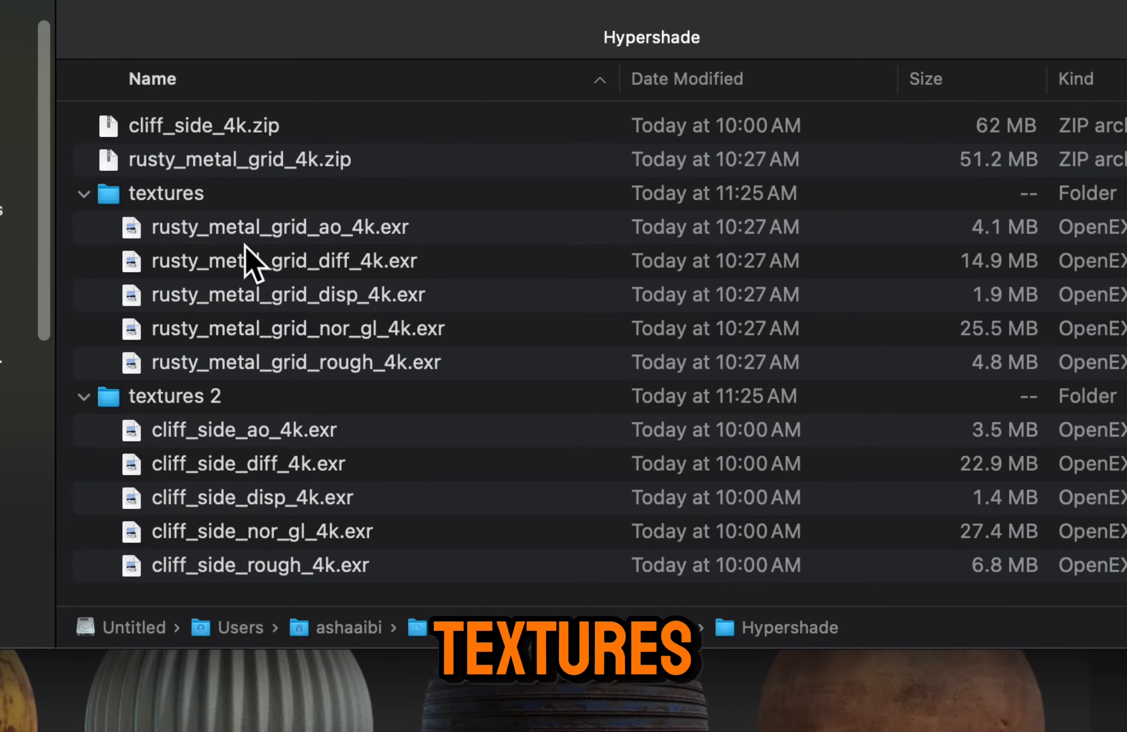
pyautogui.click(186, 417)
pyautogui.click(204, 441)
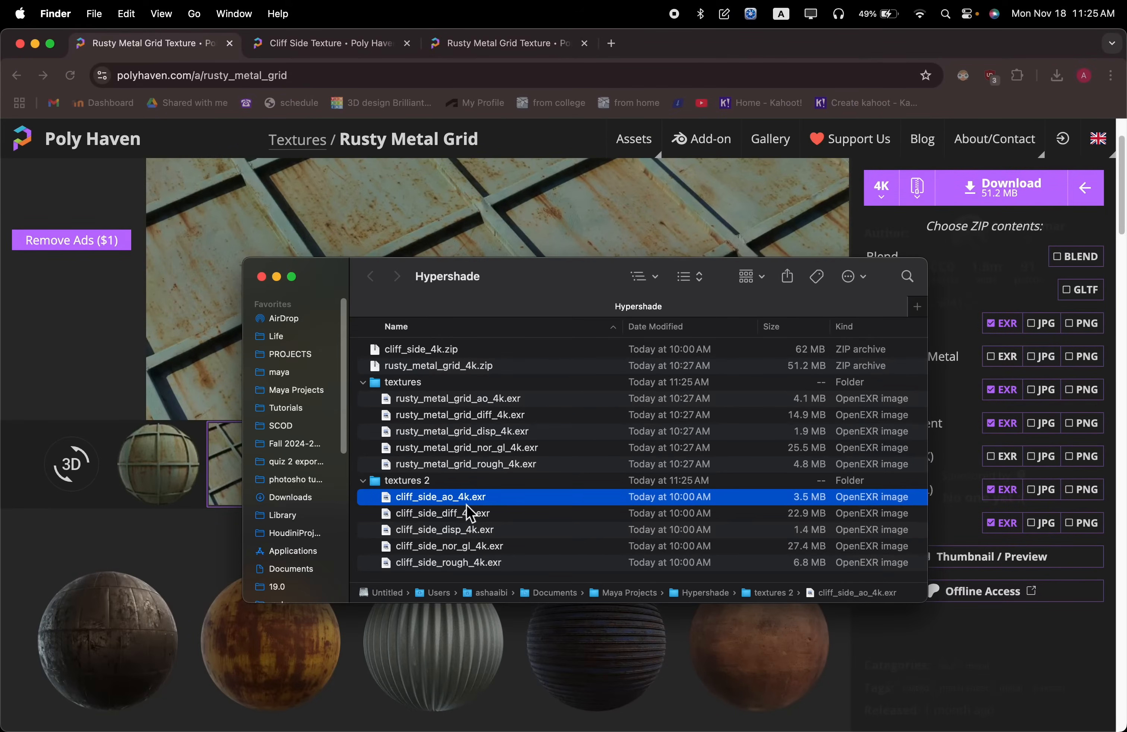
# Switch to Maya and start a new scene in the Modeling - Standard workspace
pyautogui.press('super+Tab')
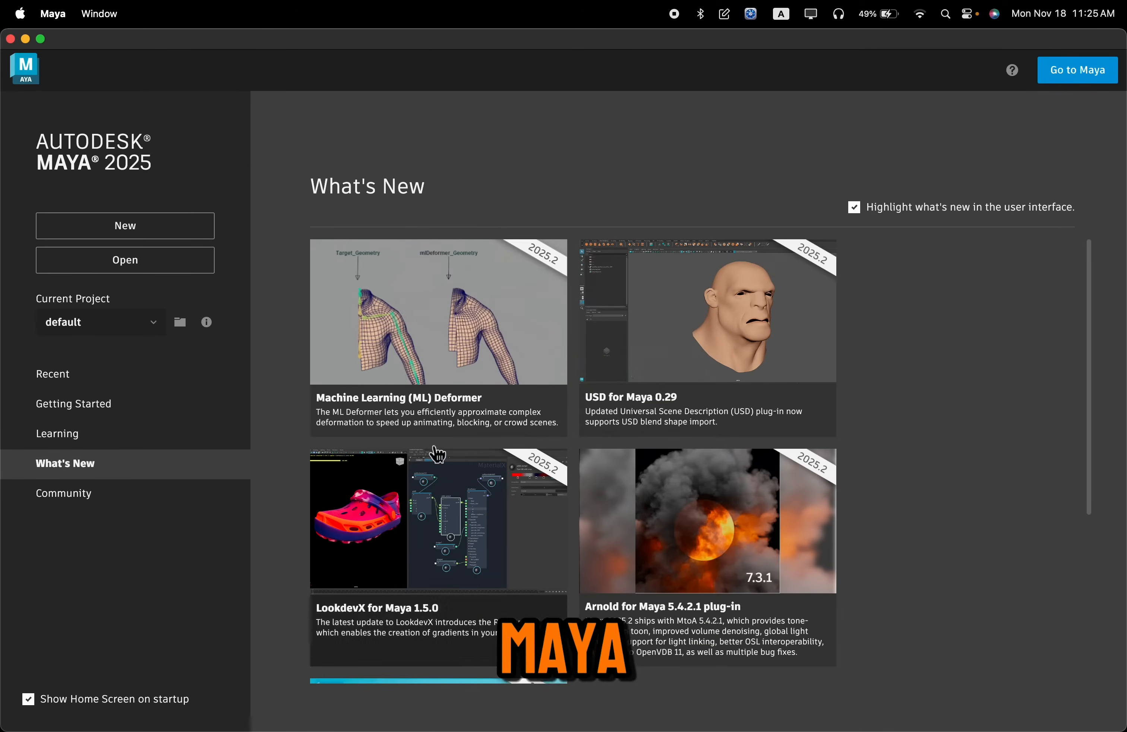
pyautogui.click(193, 240)
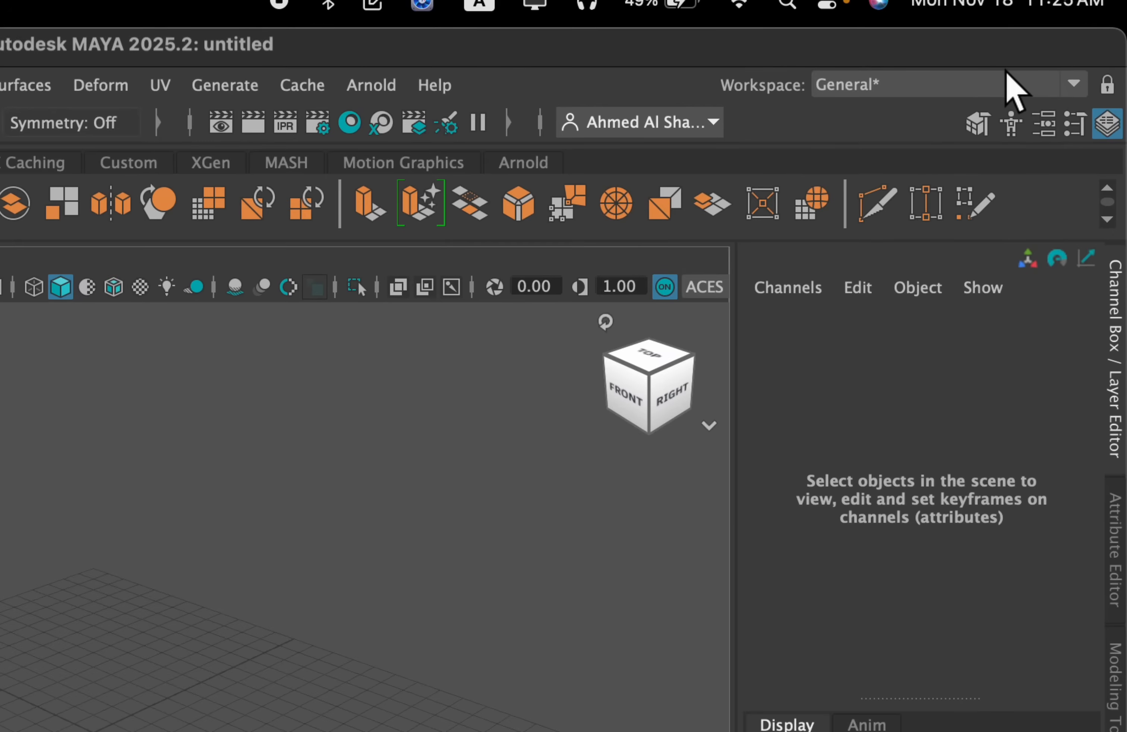
pyautogui.click(1064, 62)
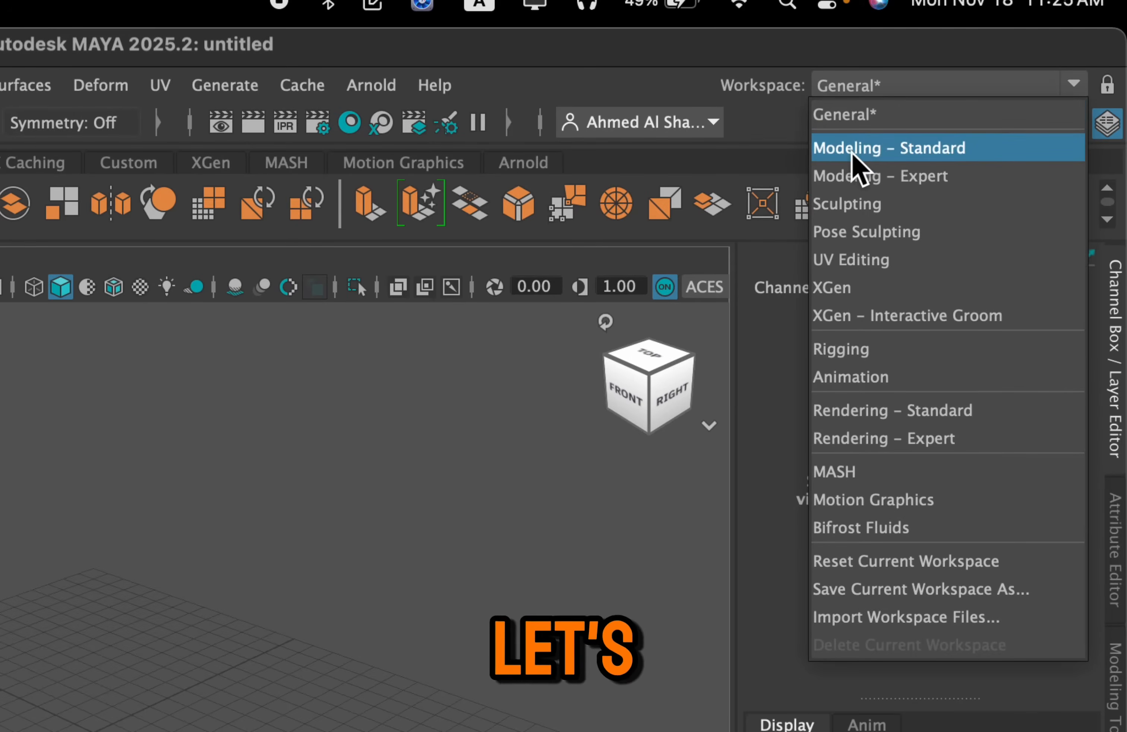
pyautogui.click(982, 164)
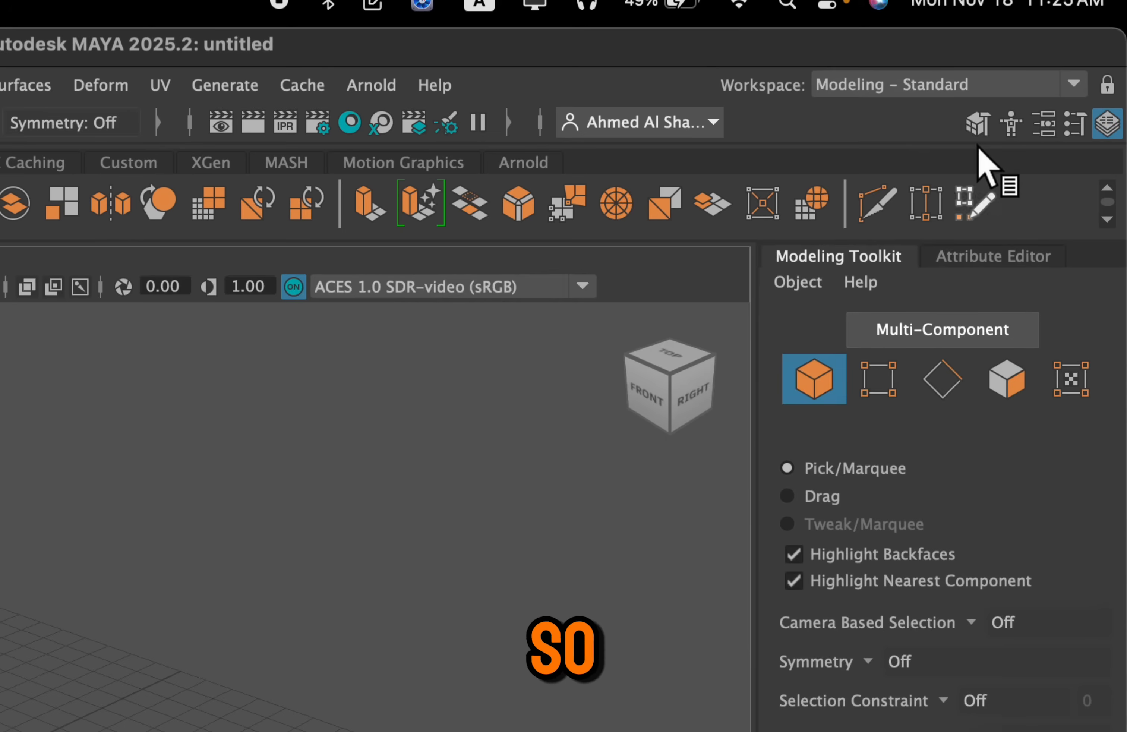
# Reset the Modeling - Standard workspace to its default layout
pyautogui.click(955, 74)
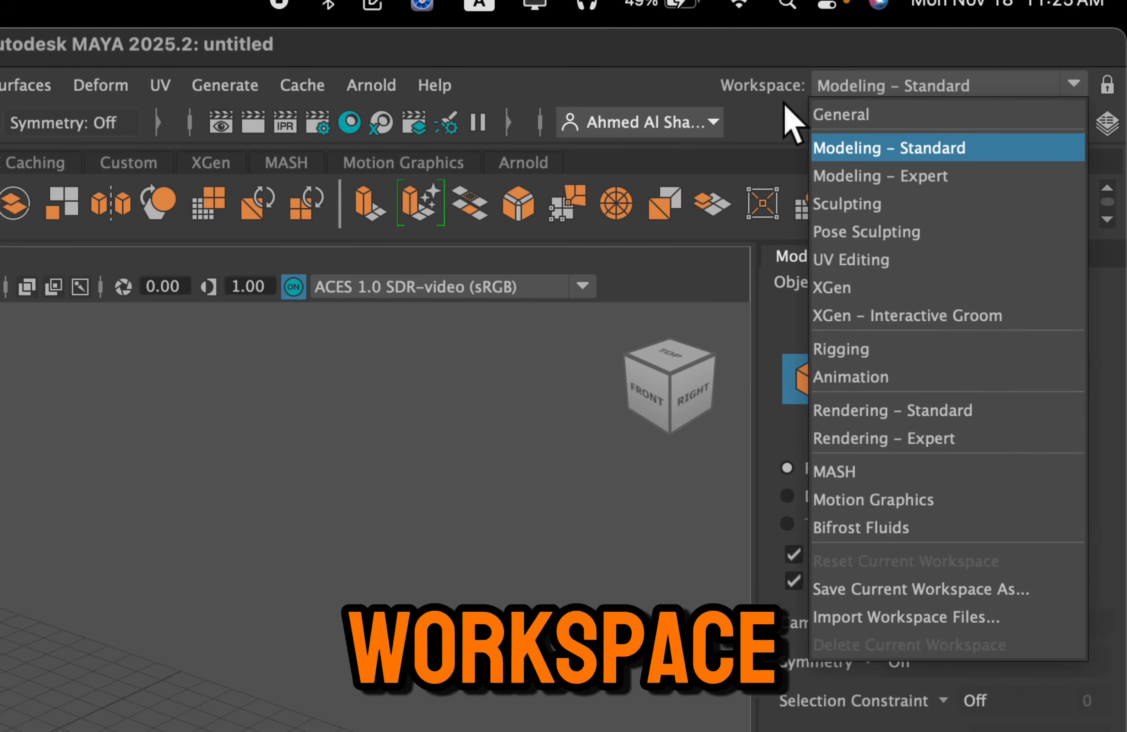
pyautogui.click(750, 519)
pyautogui.moveTo(750, 519); pyautogui.dragTo(737, 519)
pyautogui.click(926, 89)
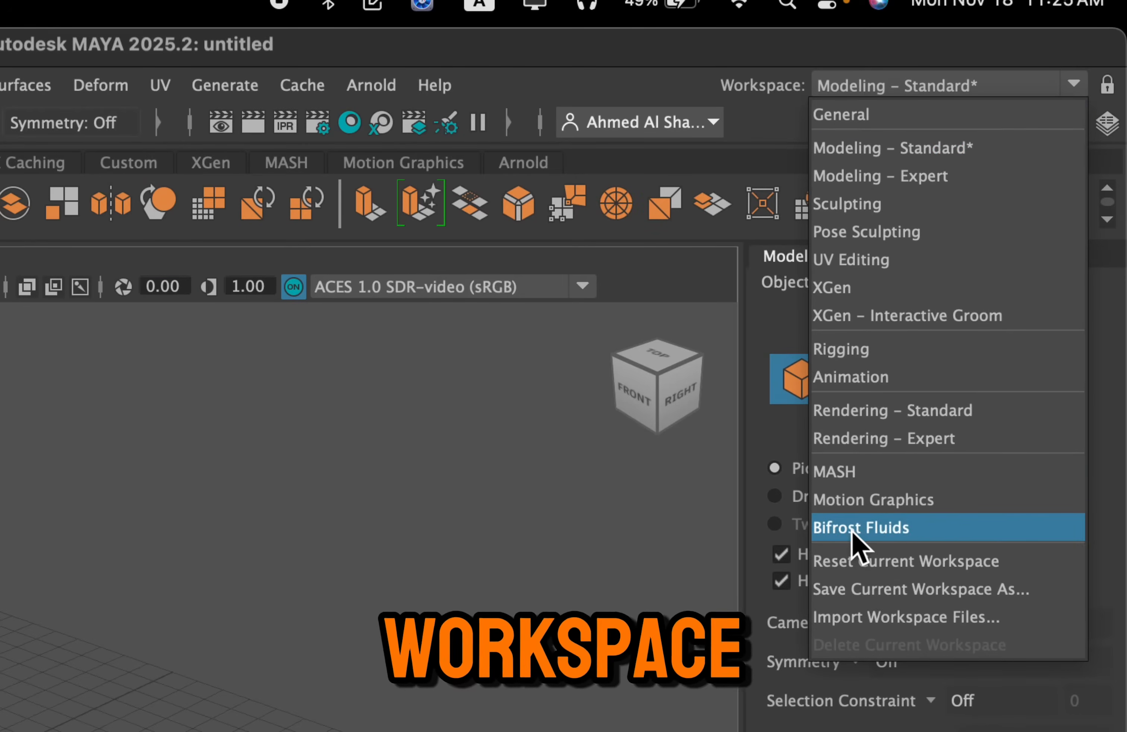
pyautogui.click(1018, 569)
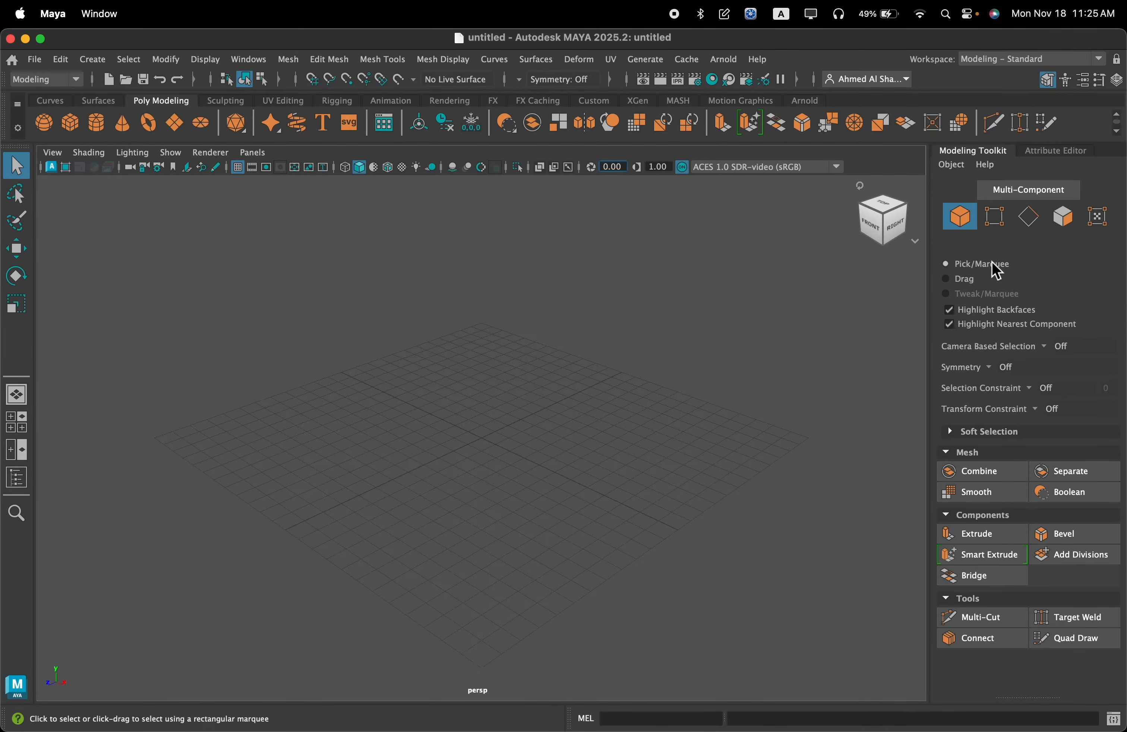
# Create a polygon sphere raised about 1.96 cm along Y above the grid and scale it up uniformly
pyautogui.click(52, 122)
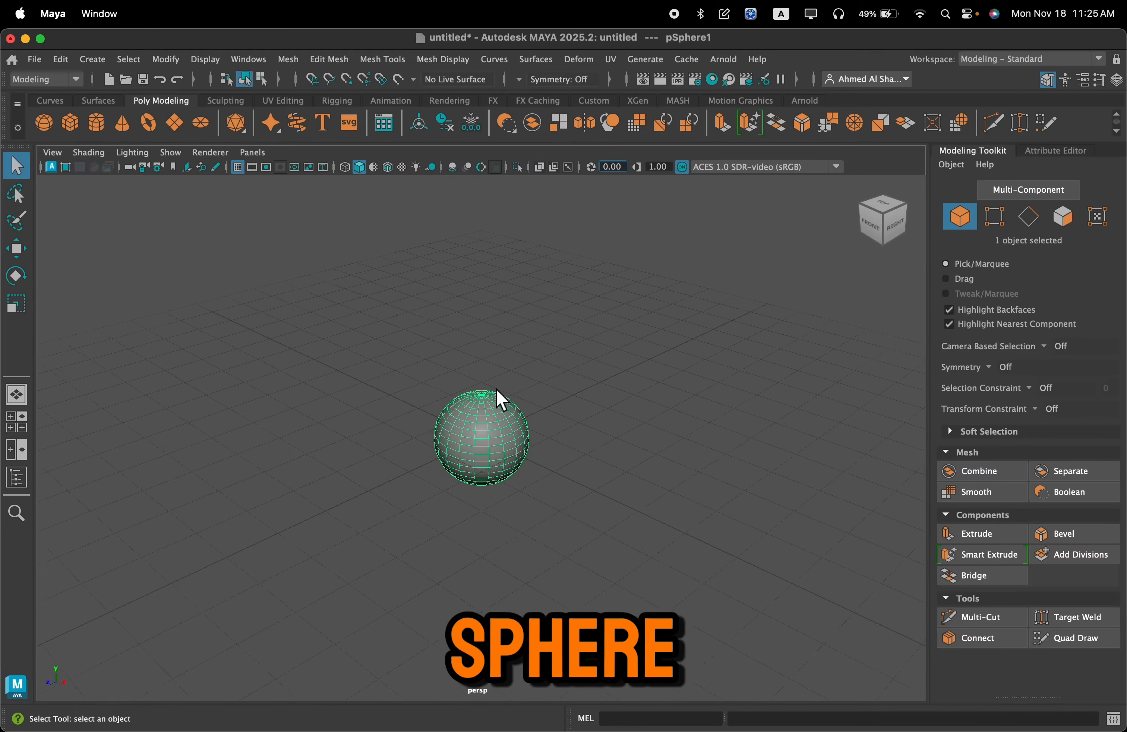
pyautogui.keyDown('alt'); pyautogui.moveTo(499, 361); pyautogui.dragTo(498, 367); pyautogui.keyUp('alt')
pyautogui.scroll(5, 498, 366)
pyautogui.keyDown('alt'); pyautogui.moveTo(482, 324); pyautogui.dragTo(498, 231); pyautogui.keyUp('alt')
pyautogui.press('w')
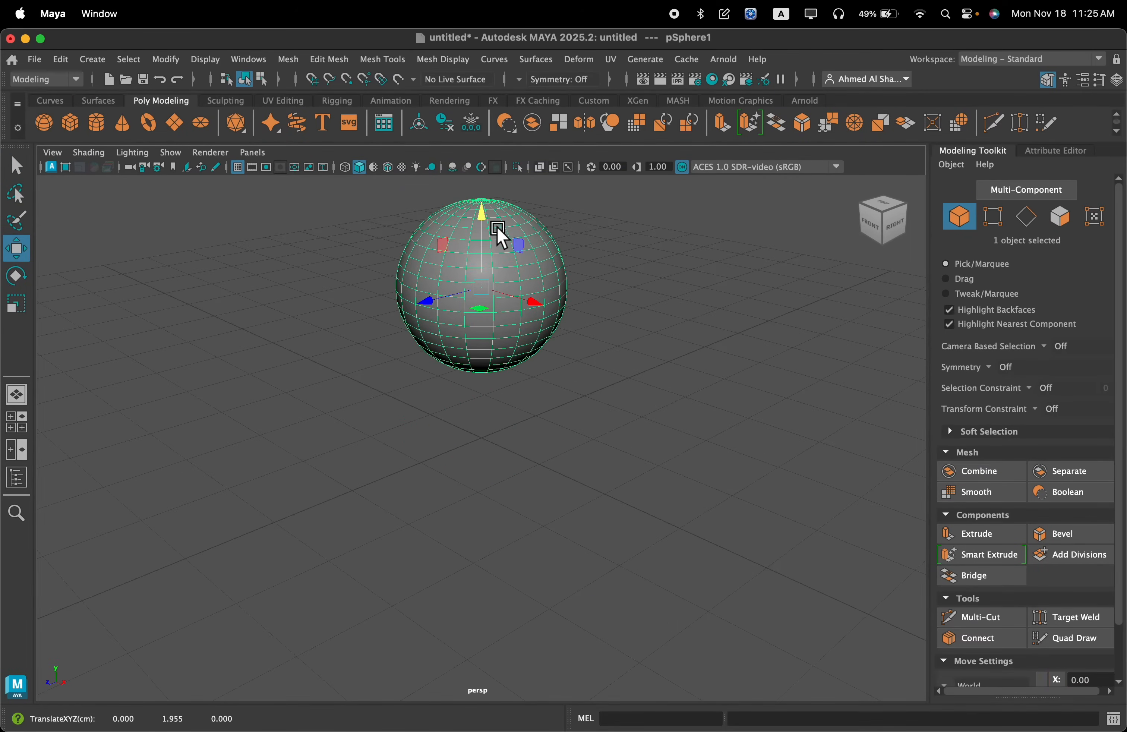
pyautogui.press('r')
pyautogui.moveTo(491, 303); pyautogui.dragTo(630, 378)
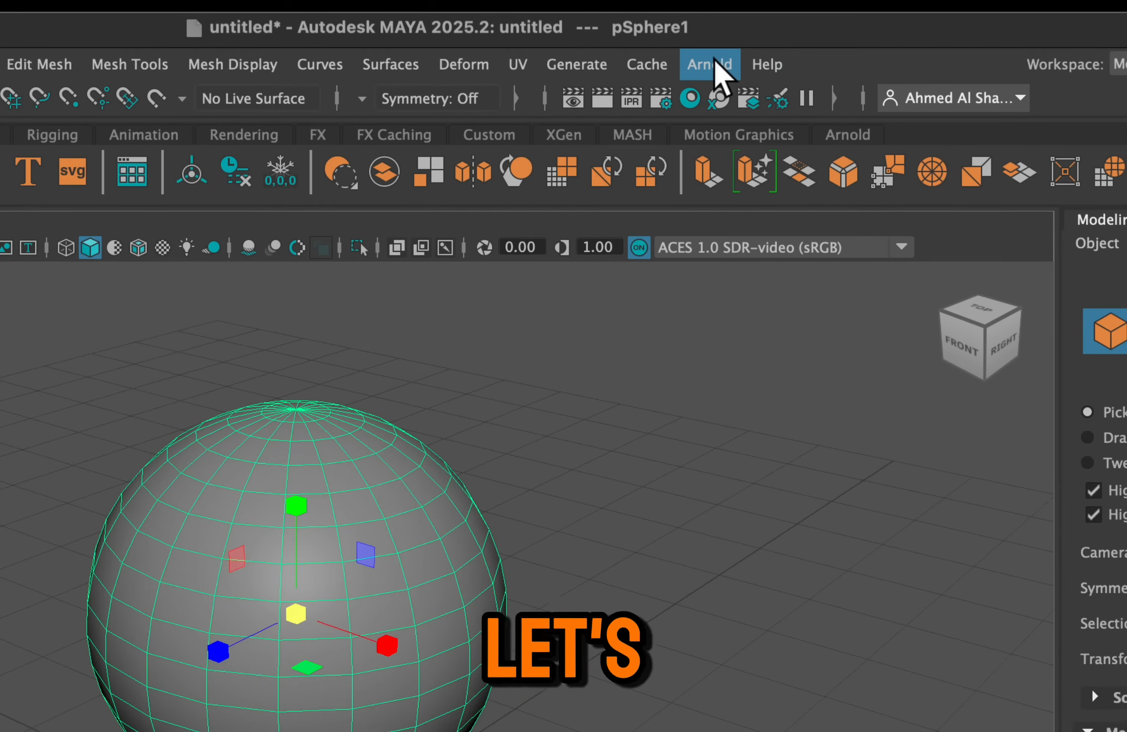
# Add an Arnold Skydome Light to the scene
pyautogui.click(713, 64)
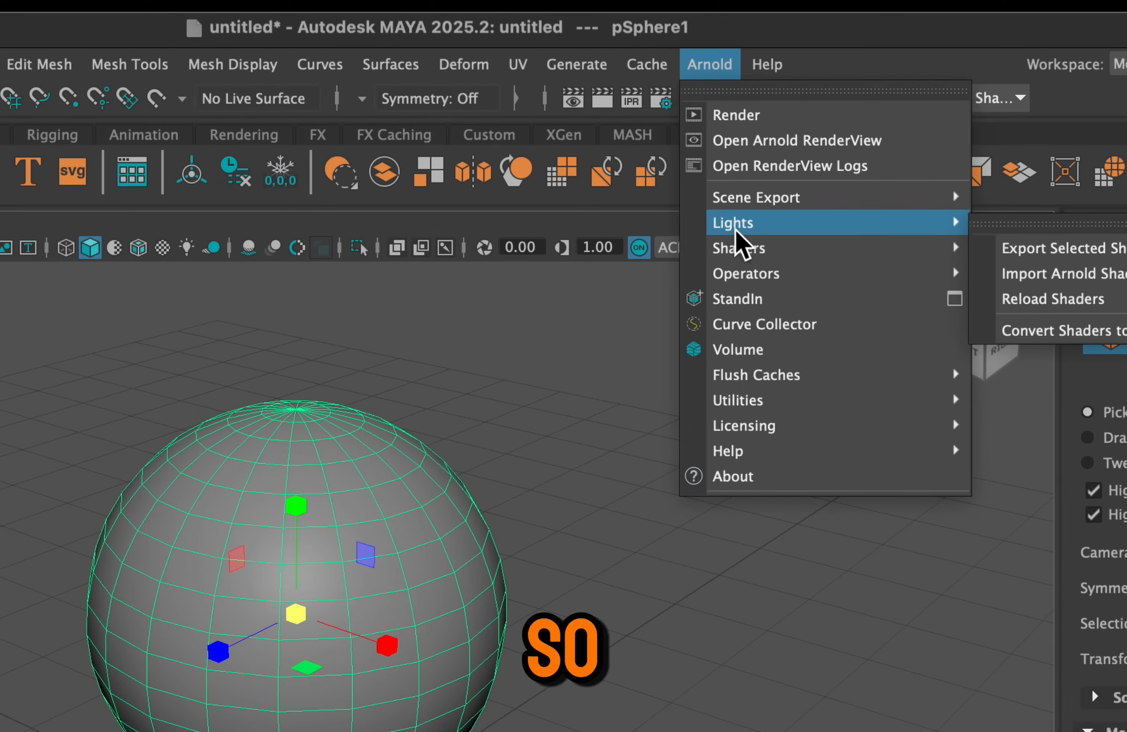
pyautogui.moveTo(785, 229)
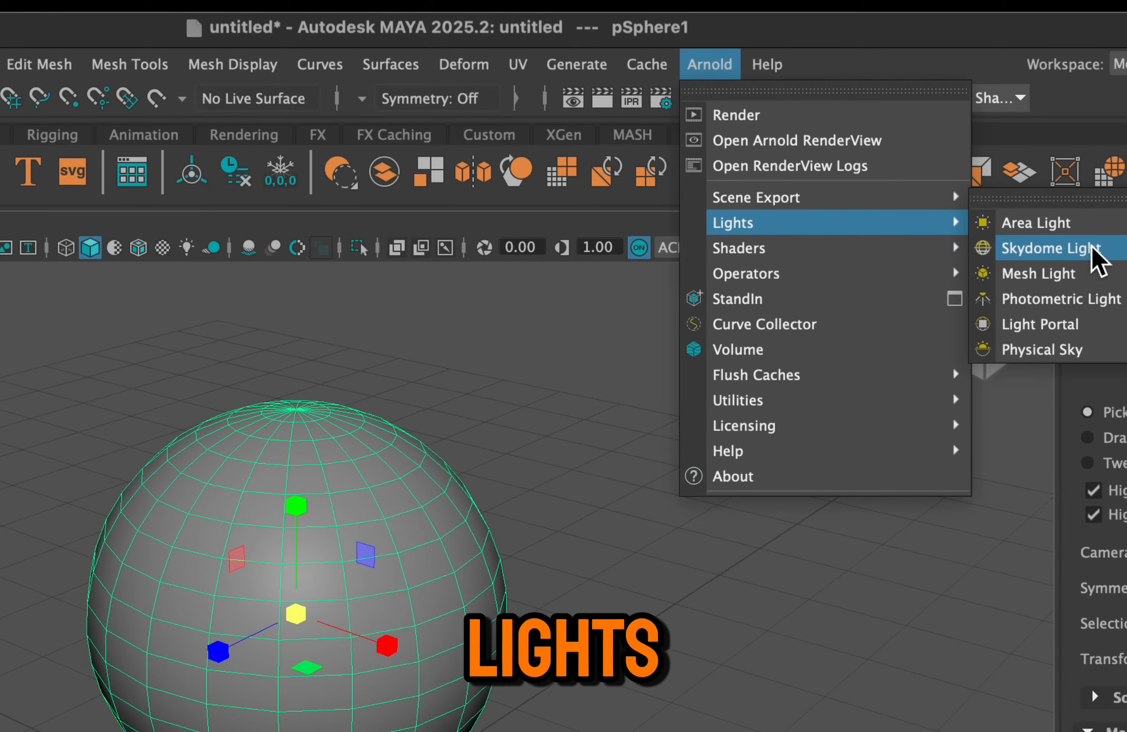
pyautogui.click(1112, 250)
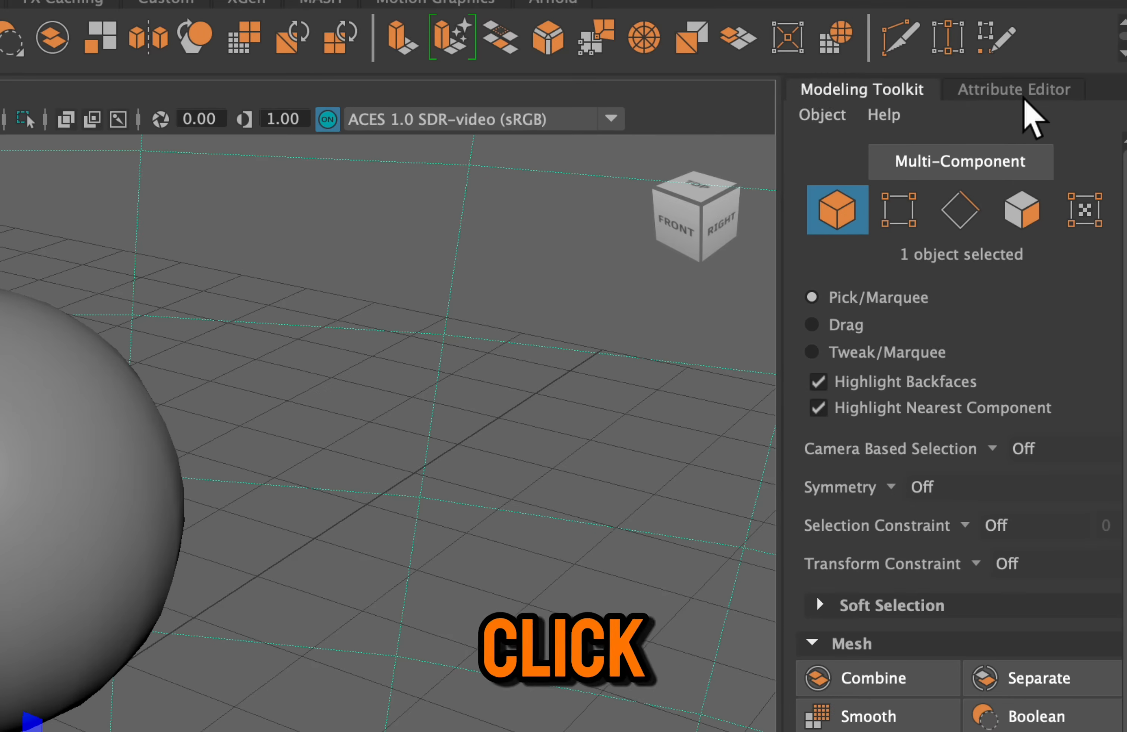
# Connect a File texture node to the Color attribute of the skydome light
pyautogui.click(1027, 101)
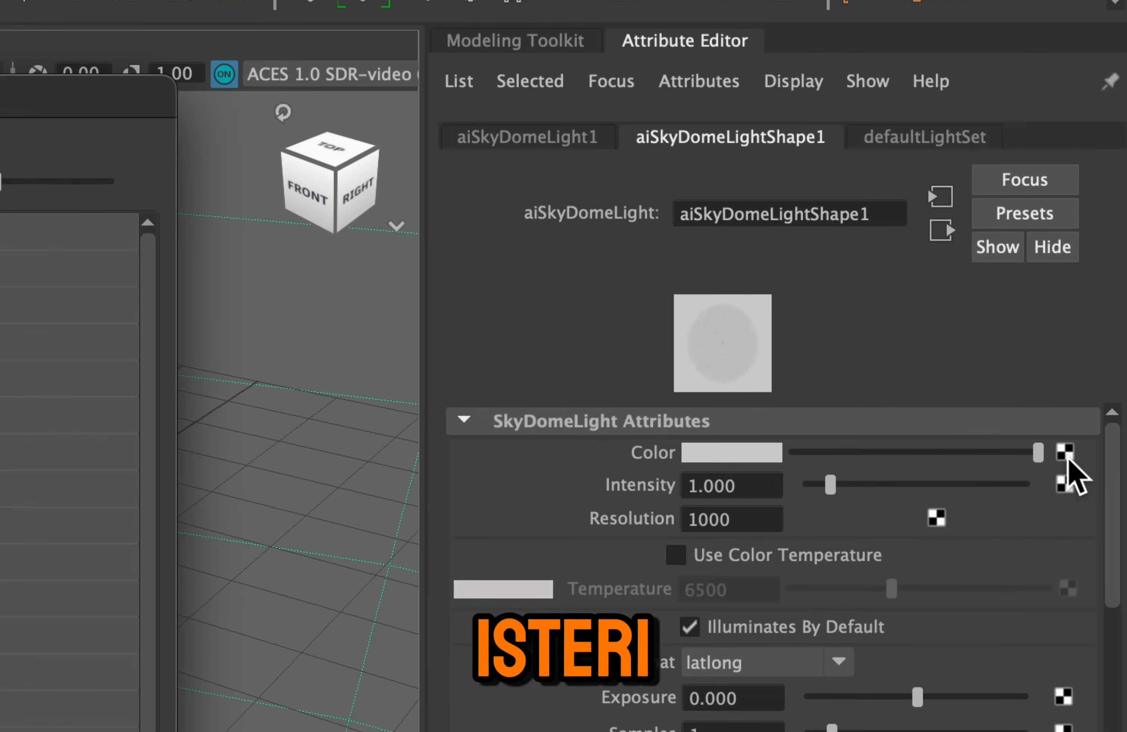
pyautogui.click(1066, 452)
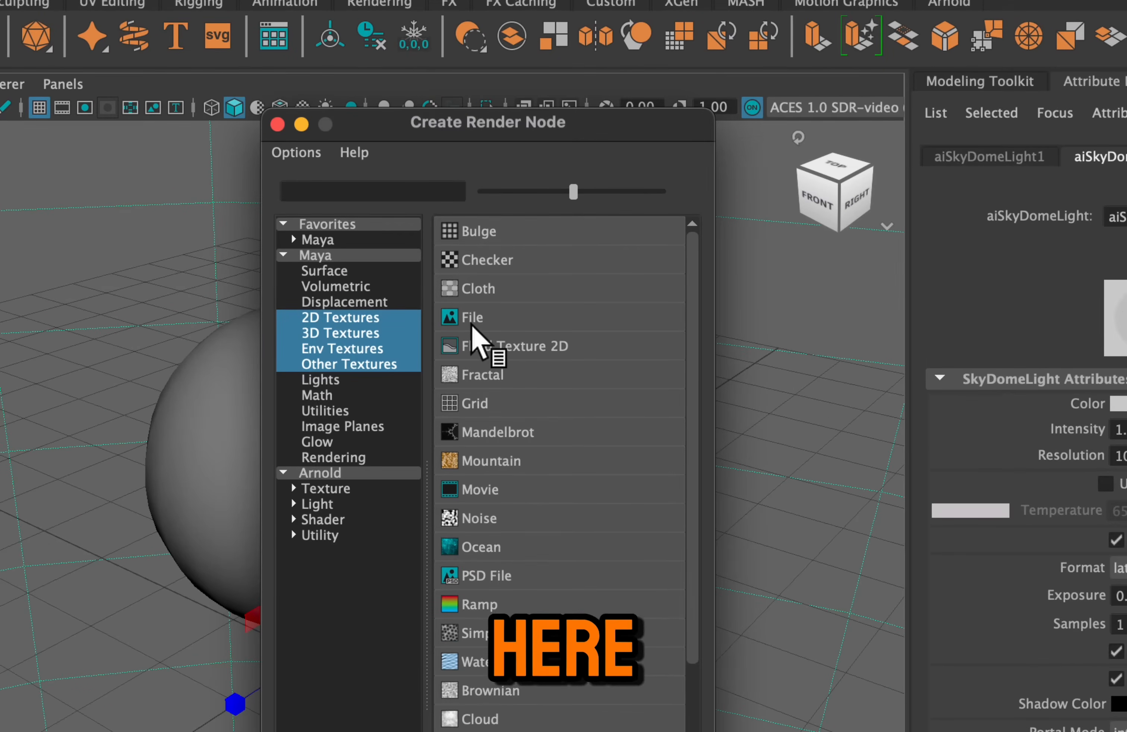
pyautogui.click(493, 320)
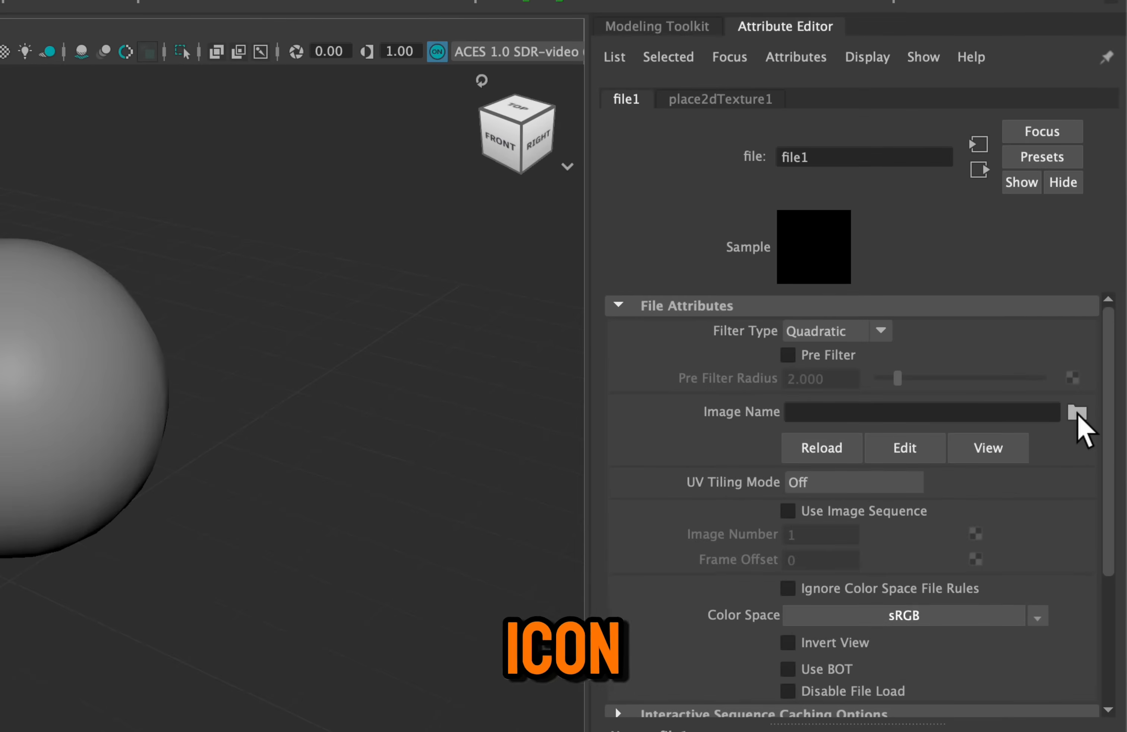
# Browse for the File node's image and bookmark the HDRIs and Hypershade folders in the file browser
pyautogui.click(1051, 413)
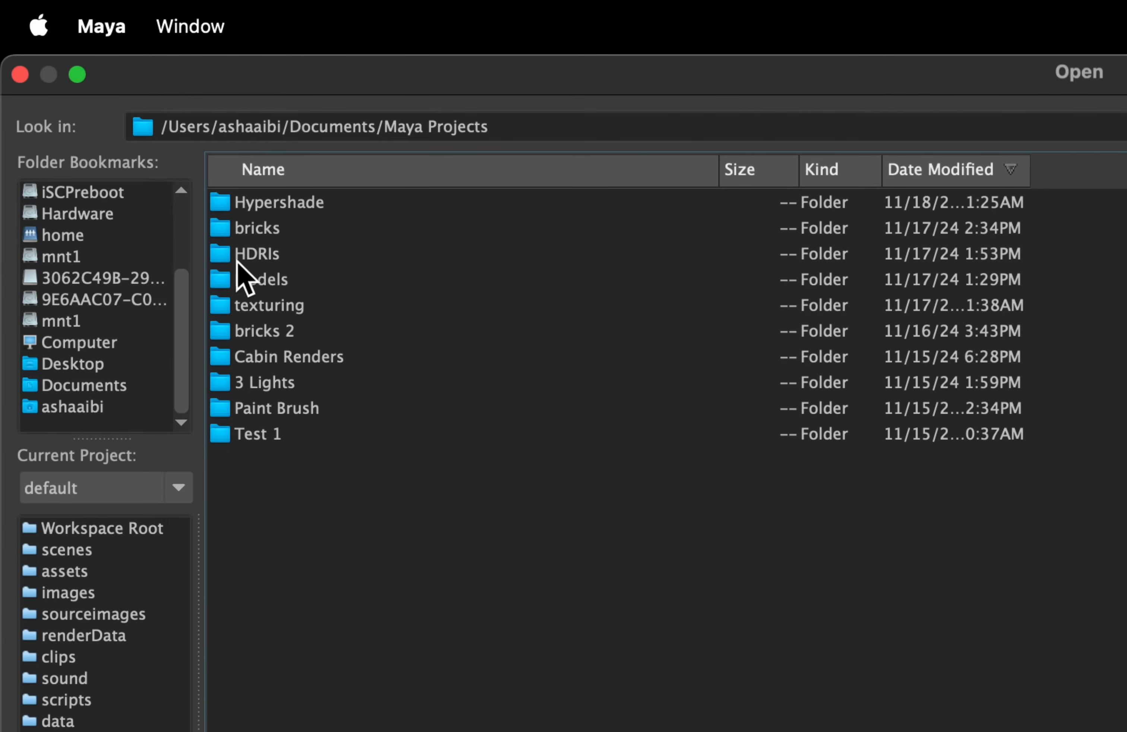
pyautogui.moveTo(237, 262); pyautogui.dragTo(142, 214)
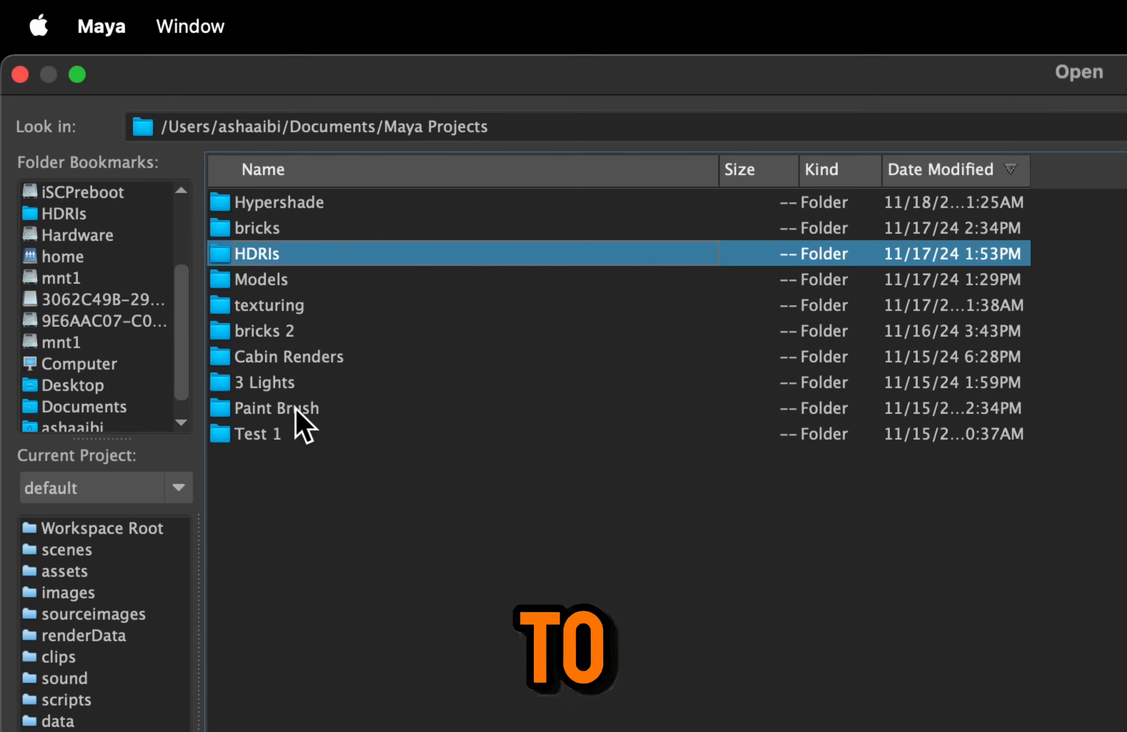
pyautogui.moveTo(280, 207); pyautogui.dragTo(156, 225)
# Preview the images in the HDRIs folder and load dancing_hall_2k.exr as the skydome's texture
pyautogui.doubleClick(272, 254)
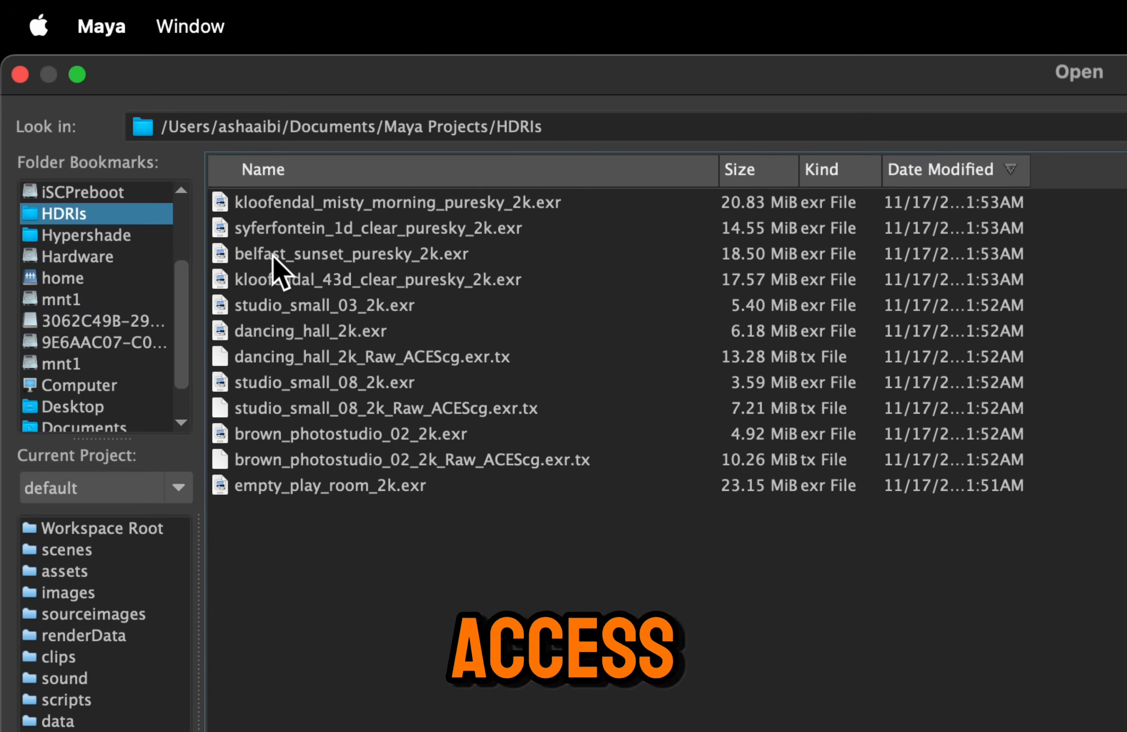
pyautogui.click(292, 210)
pyautogui.click(361, 228)
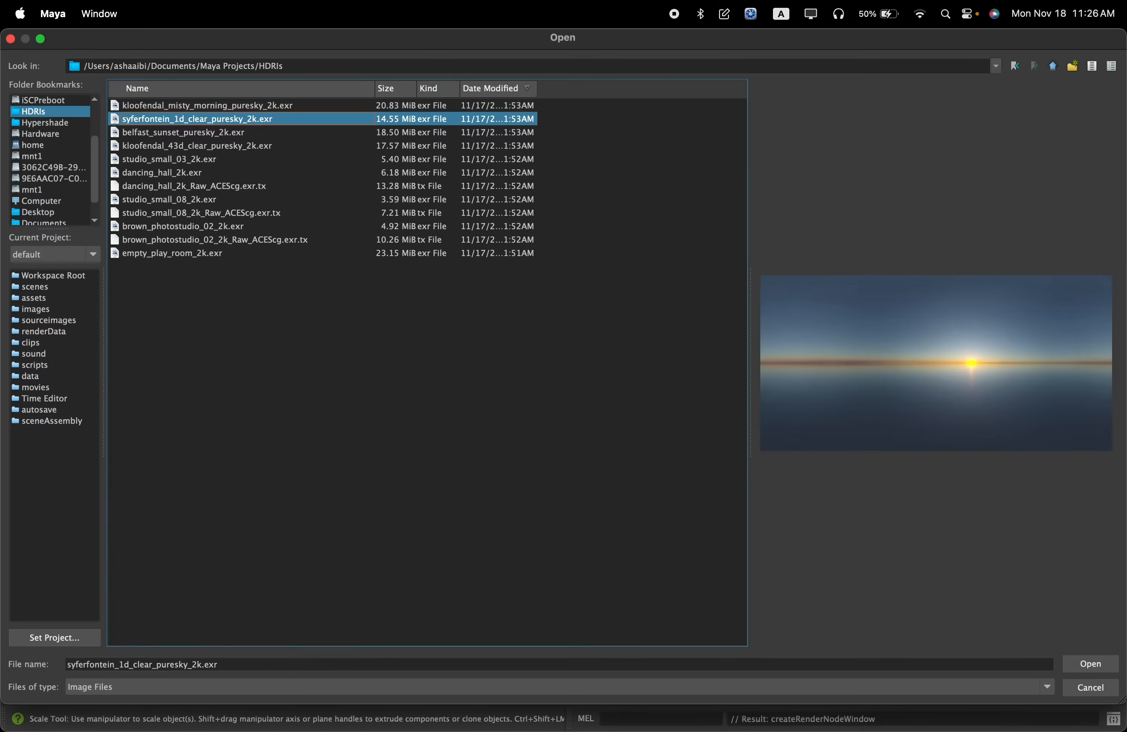
pyautogui.press('Down')
pyautogui.press('Down')
pyautogui.press('Down')
pyautogui.press('Down')
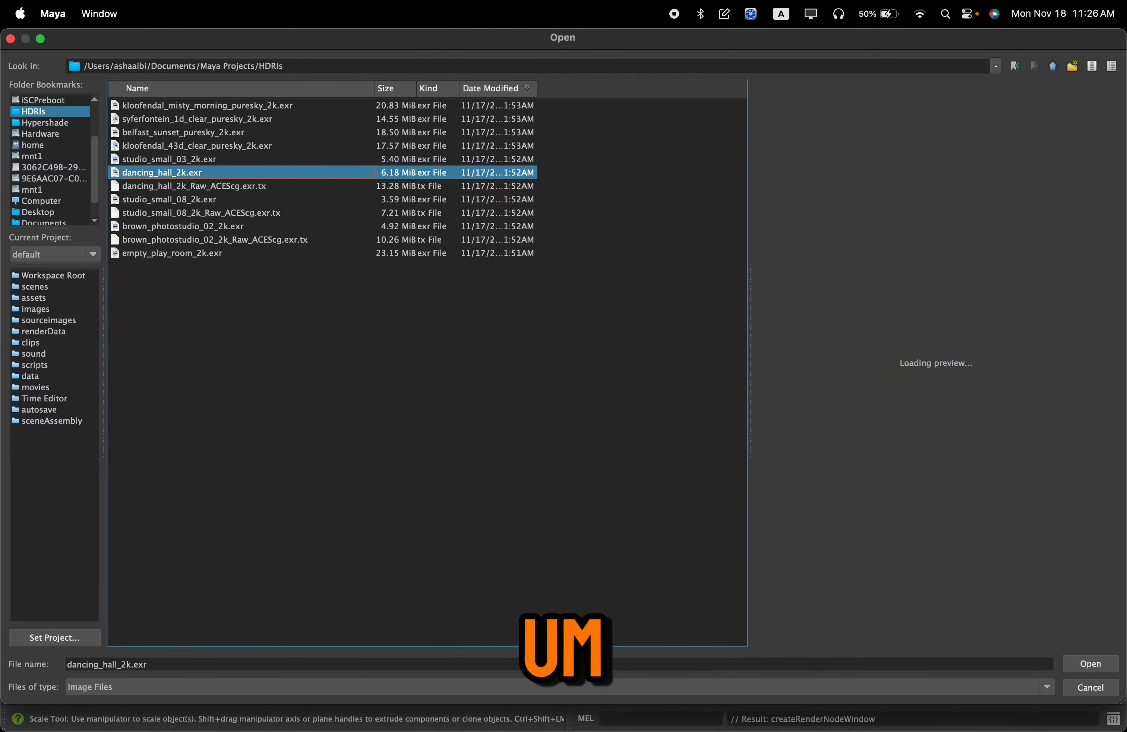
pyautogui.press('Down')
pyautogui.press('Down')
pyautogui.press('Up')
pyautogui.press('Up')
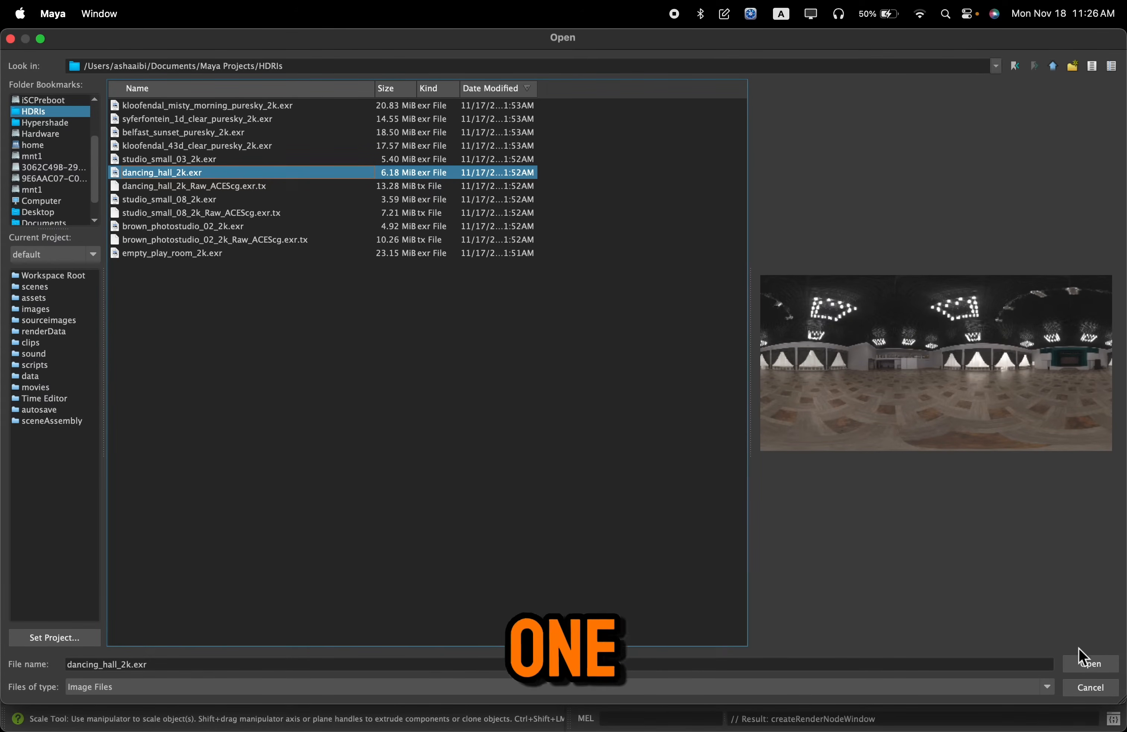
pyautogui.click(1088, 665)
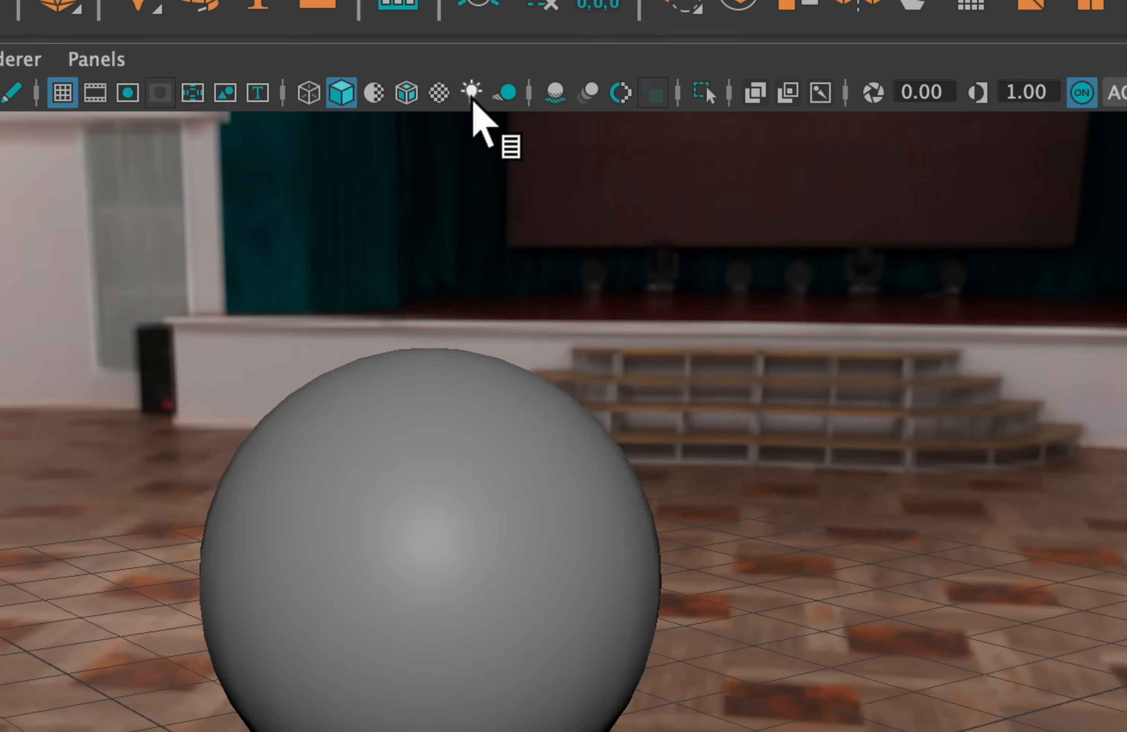
# Enable all lights, textured display, shadows and screen space ambient occlusion in the perspective viewport
pyautogui.click(472, 98)
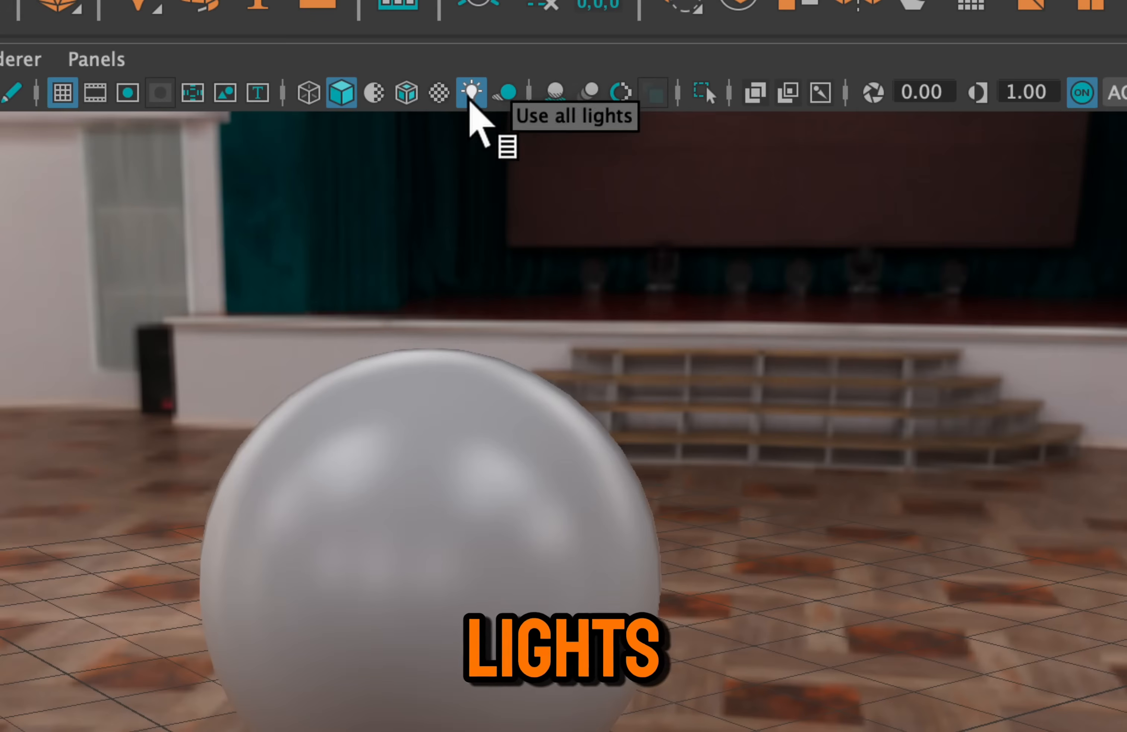
pyautogui.click(438, 97)
pyautogui.click(498, 95)
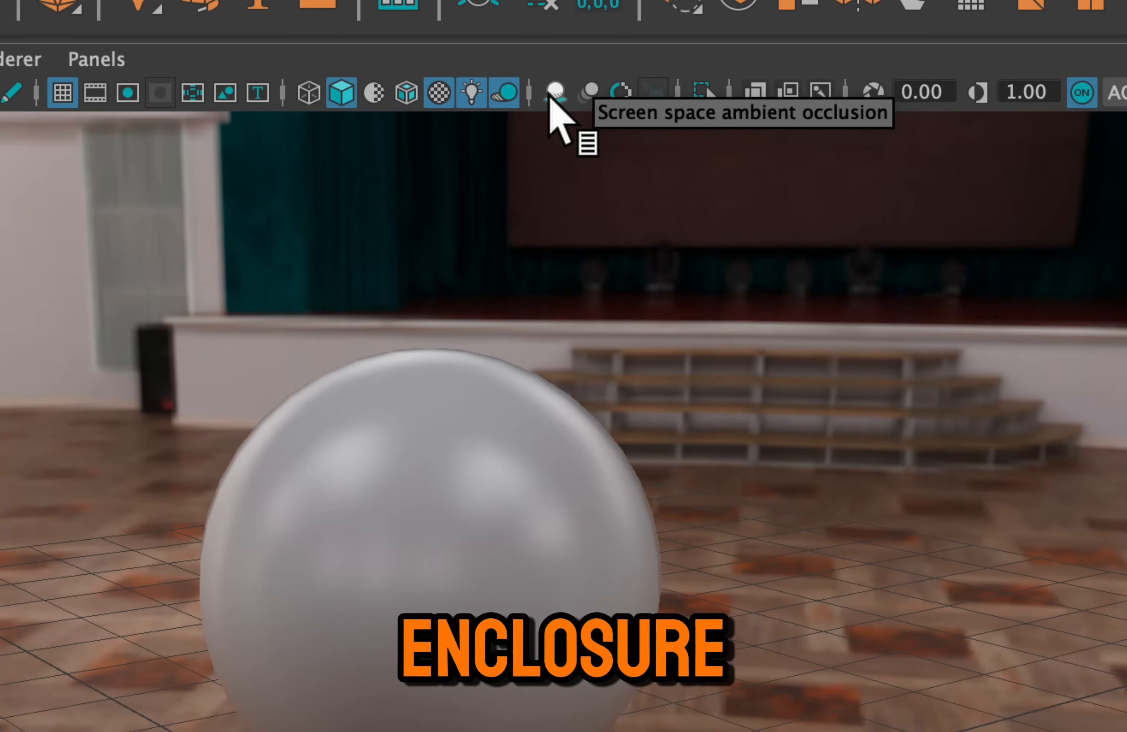
pyautogui.click(552, 92)
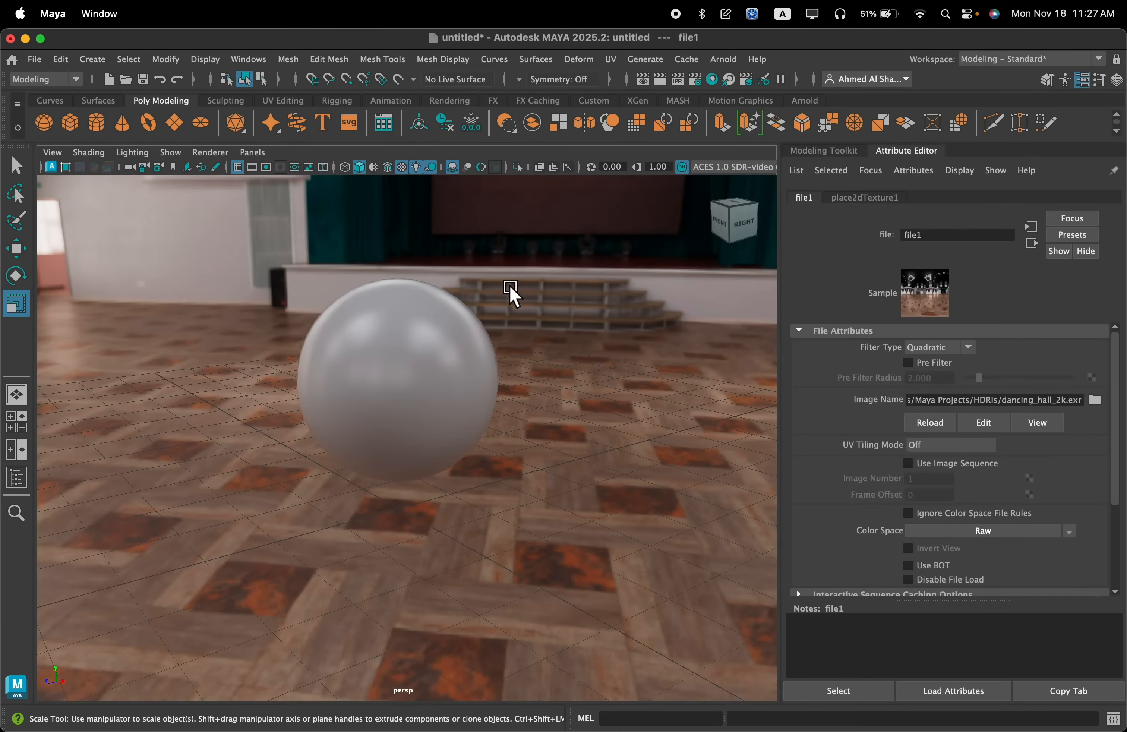
pyautogui.keyDown('alt'); pyautogui.moveTo(509, 285); pyautogui.dragTo(465, 266); pyautogui.keyUp('alt')
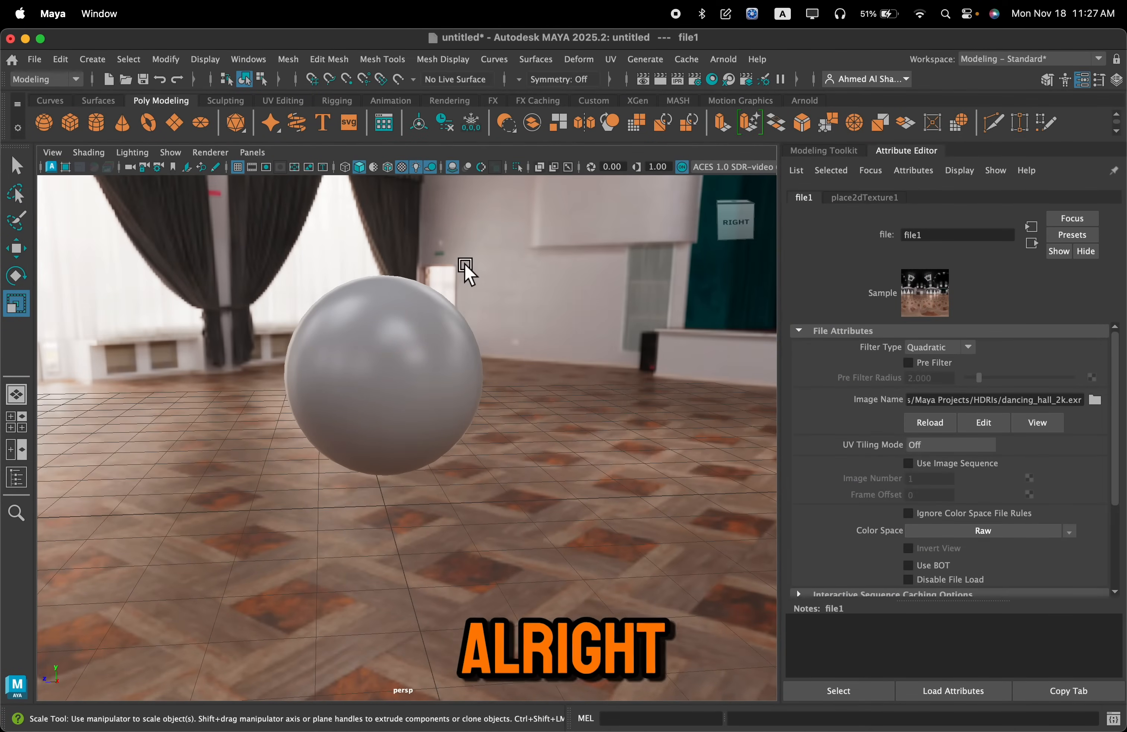
# Assign a new Maya Standard Surface material to the sphere
pyautogui.click(392, 333)
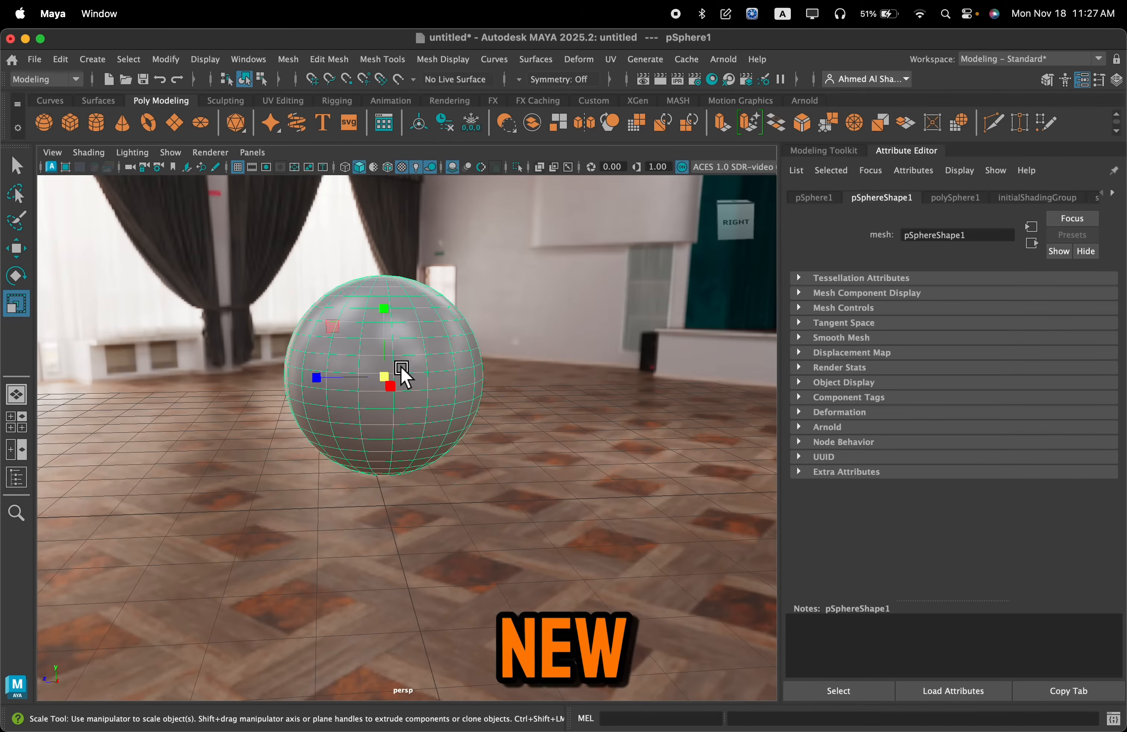
pyautogui.moveTo(399, 362); pyautogui.dragTo(475, 263, button='right')
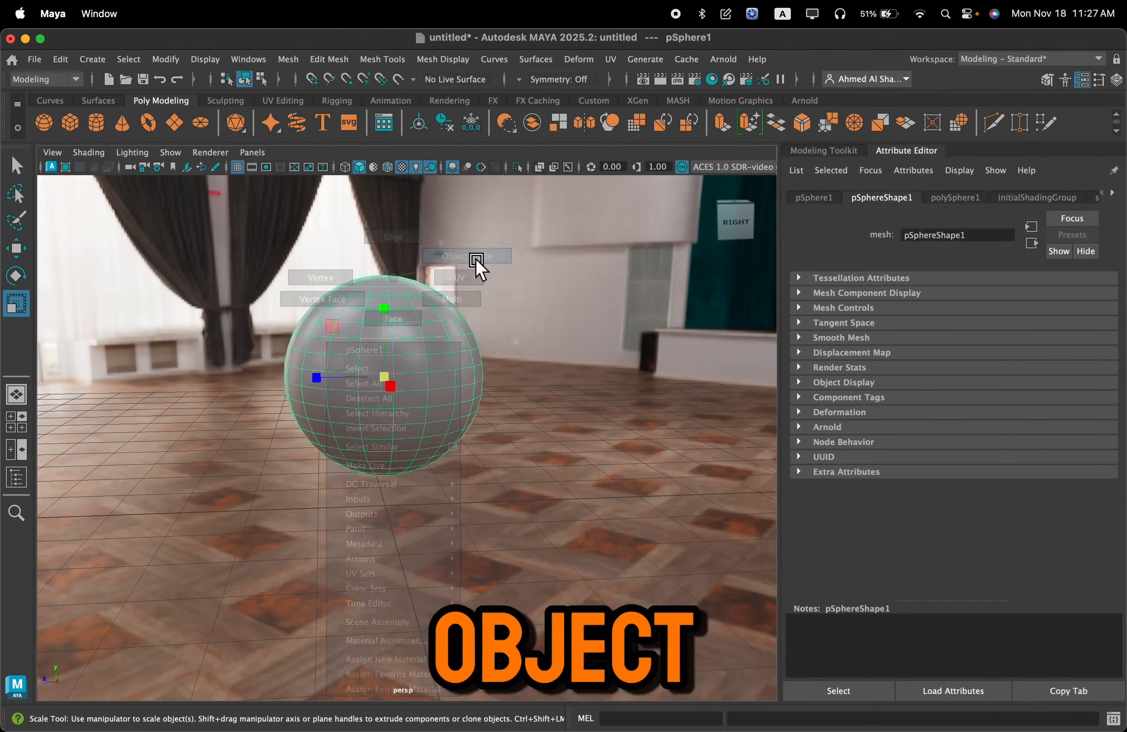
pyautogui.moveTo(435, 333); pyautogui.dragTo(457, 653, button='right')
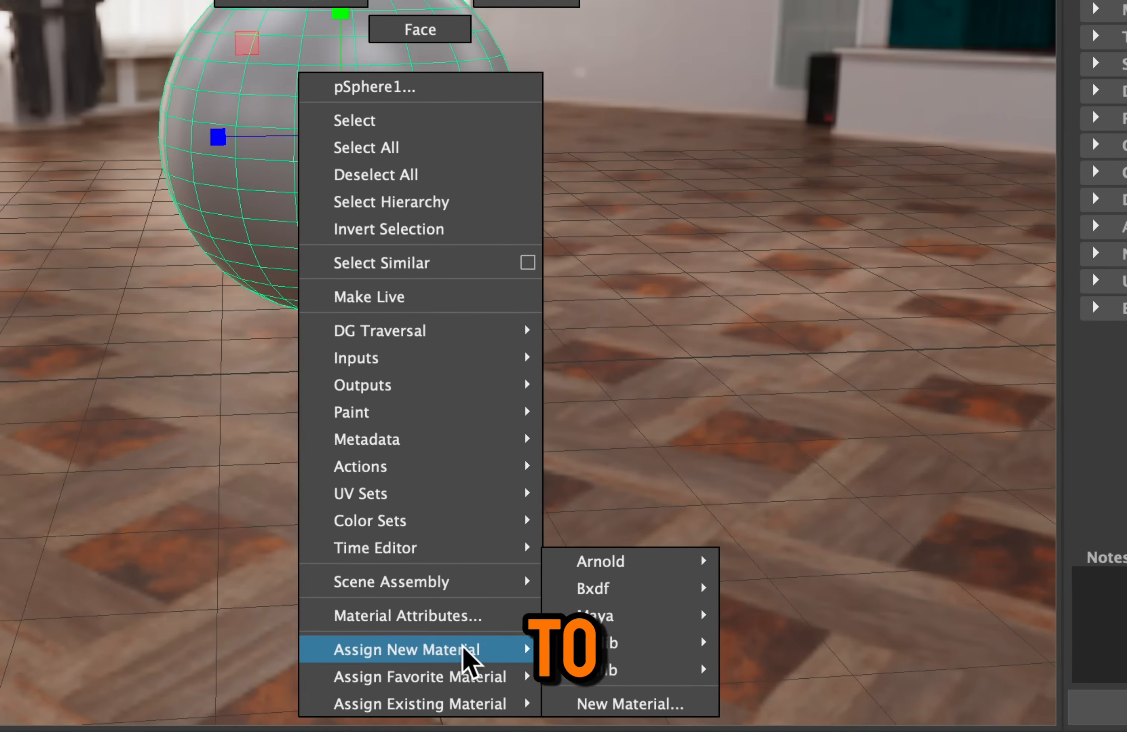
pyautogui.moveTo(690, 703); pyautogui.dragTo(694, 708, button='right')
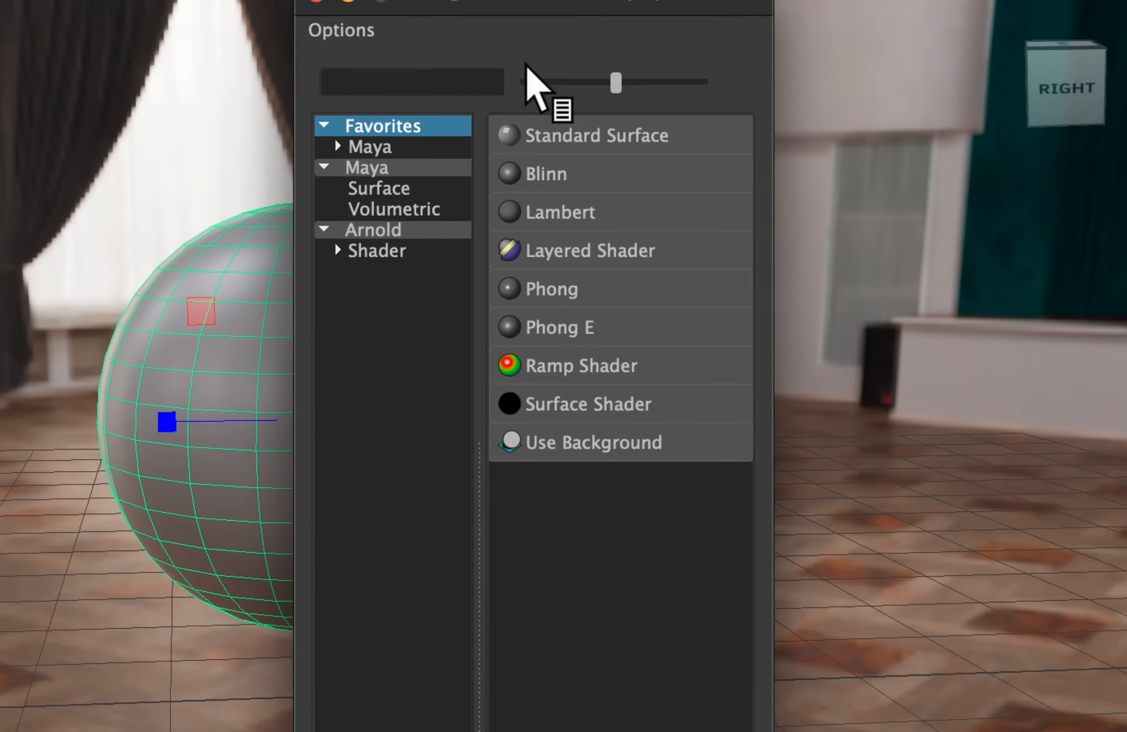
pyautogui.click(405, 148)
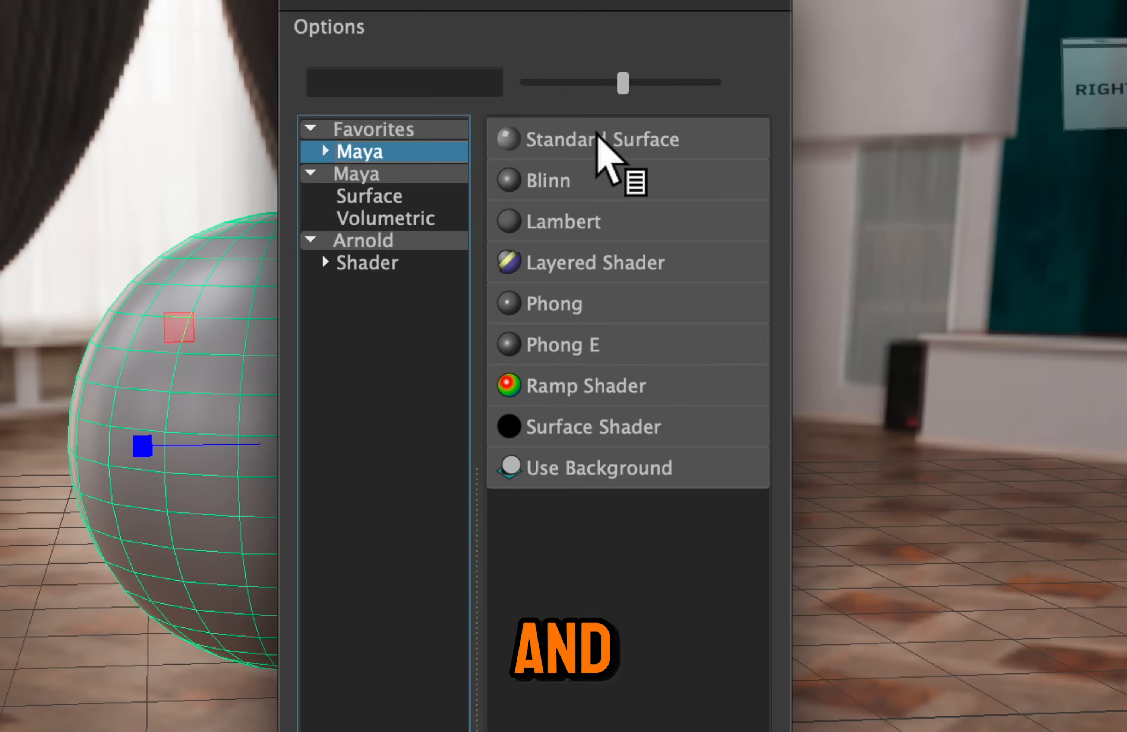
pyautogui.click(684, 141)
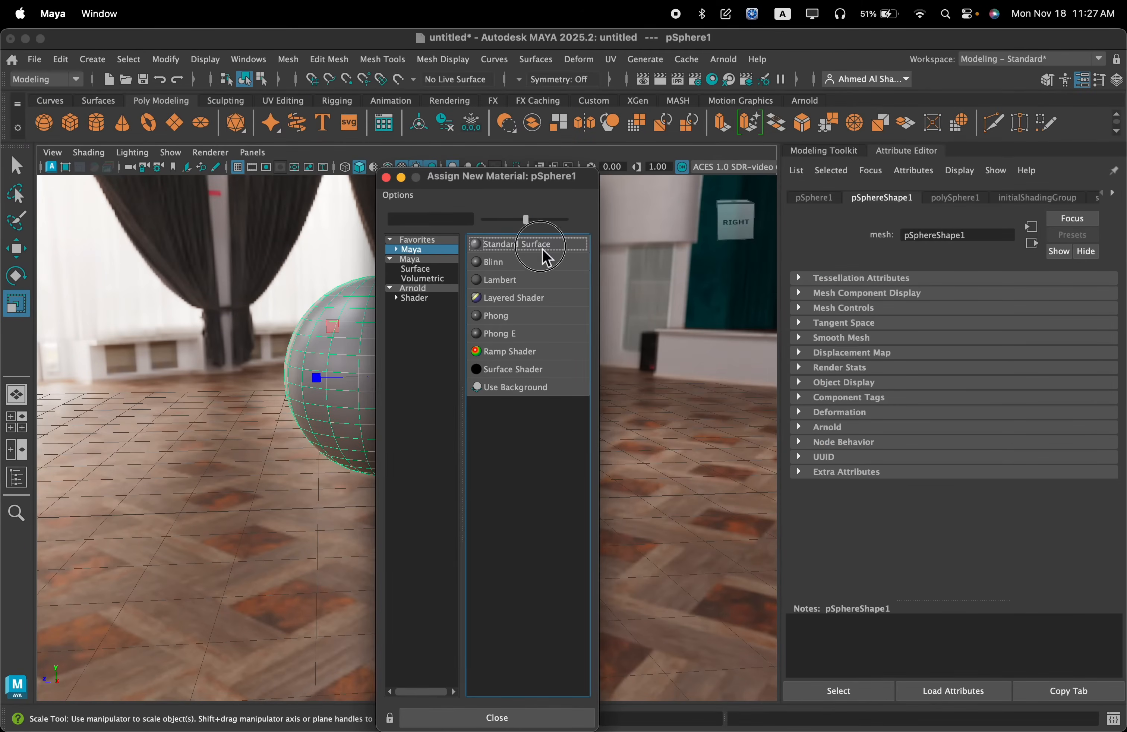
pyautogui.click(542, 245)
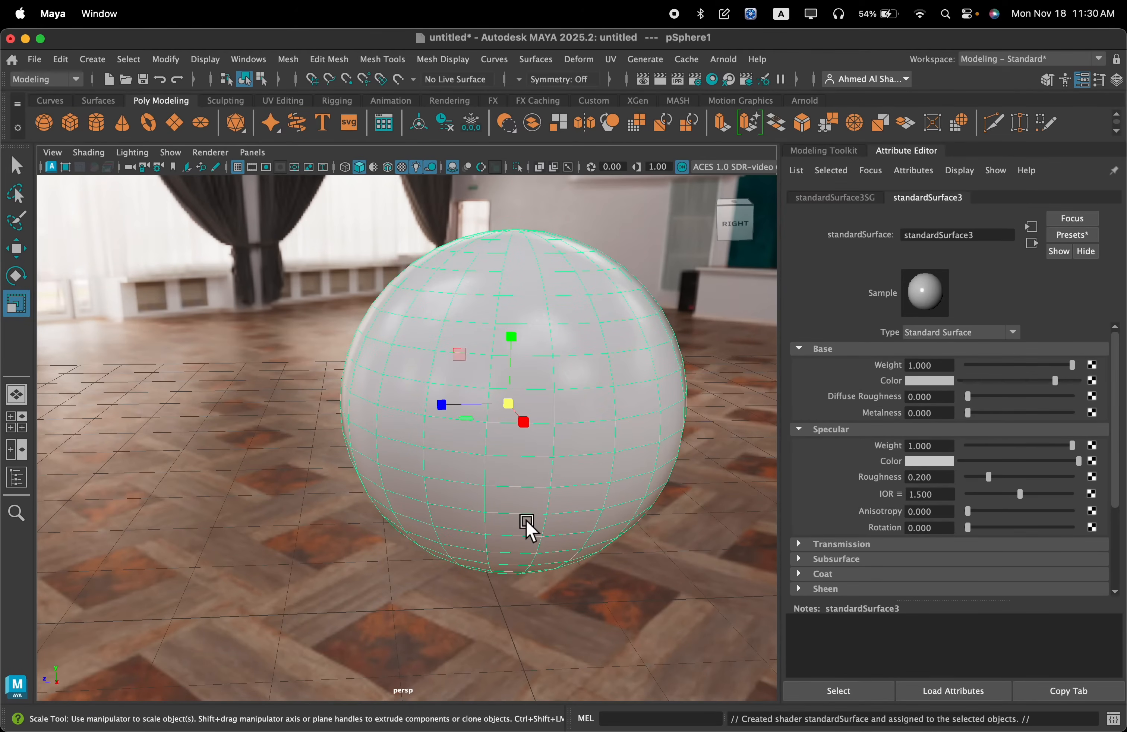
pyautogui.keyDown('alt'); pyautogui.moveTo(527, 522); pyautogui.dragTo(558, 511); pyautogui.keyUp('alt')
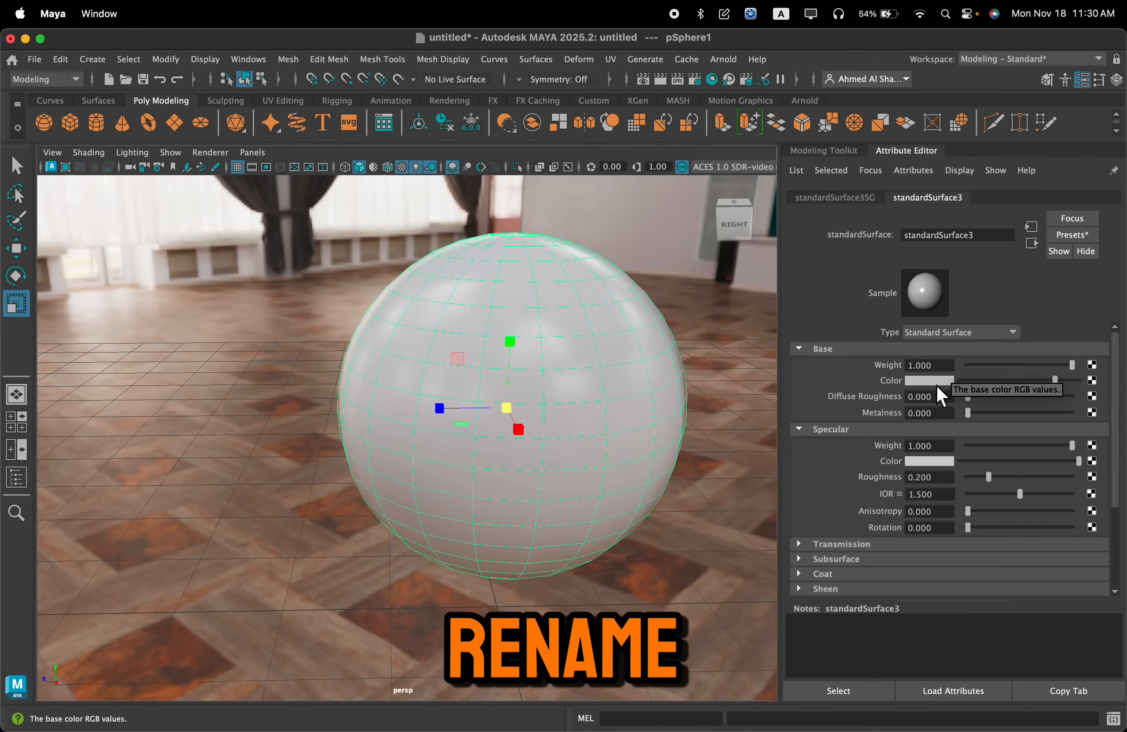
# Rename the sphere's standard surface material to bricks_material
pyautogui.moveTo(981, 235); pyautogui.dragTo(874, 238)
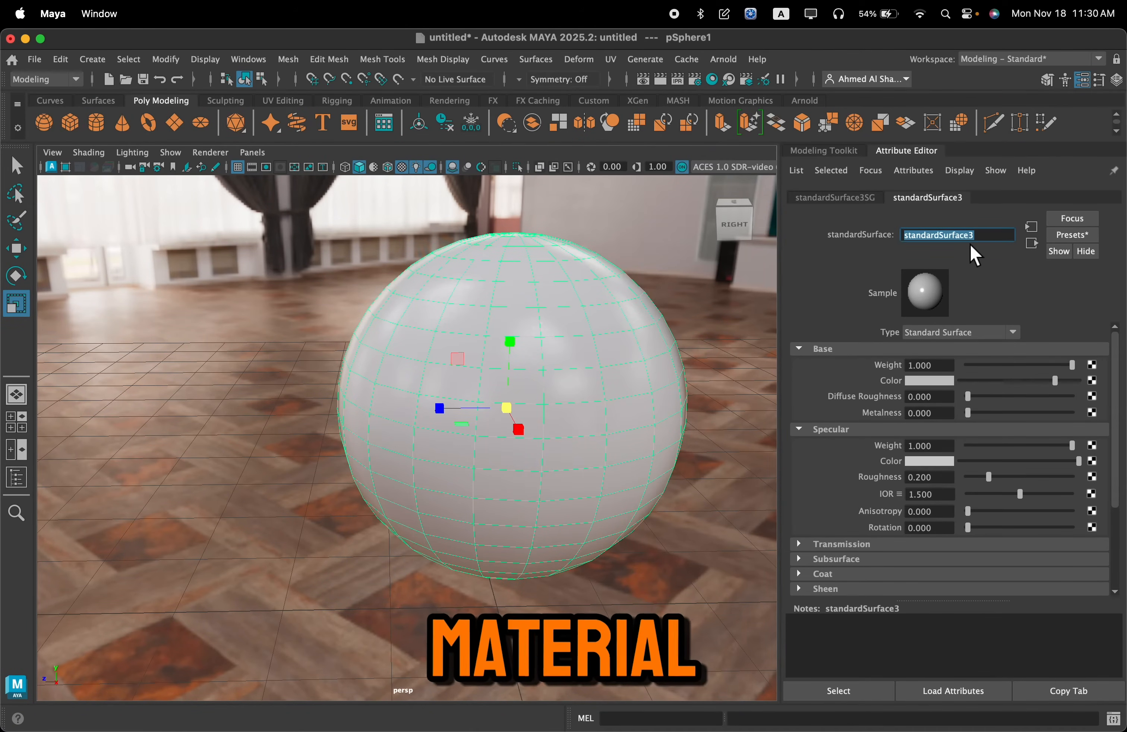
pyautogui.write('bricks_ma')
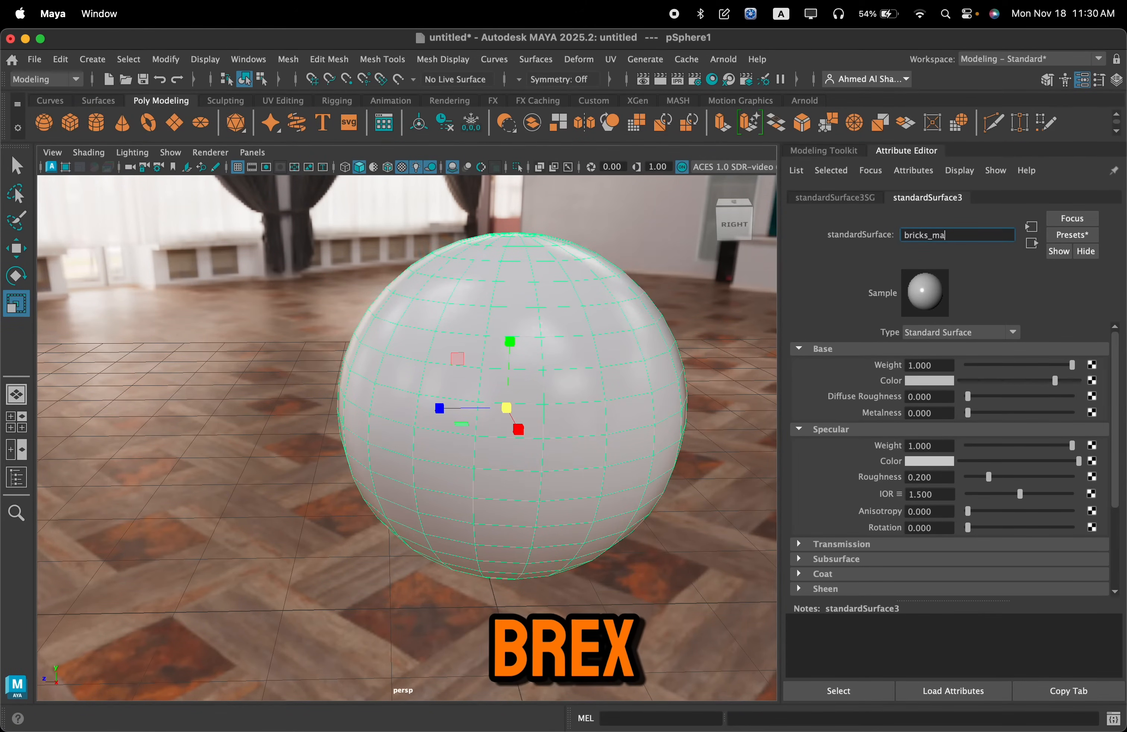
pyautogui.write('terial')
pyautogui.press('Return')
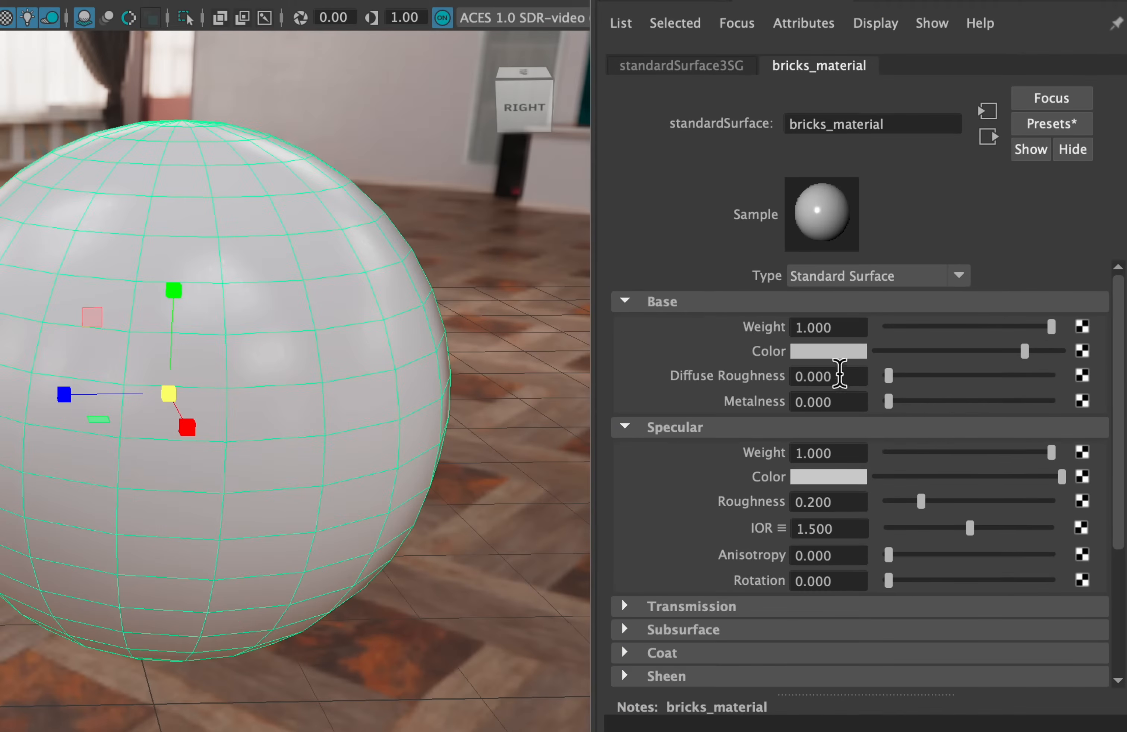
# Try a solid orange base color on bricks_material
pyautogui.click(842, 356)
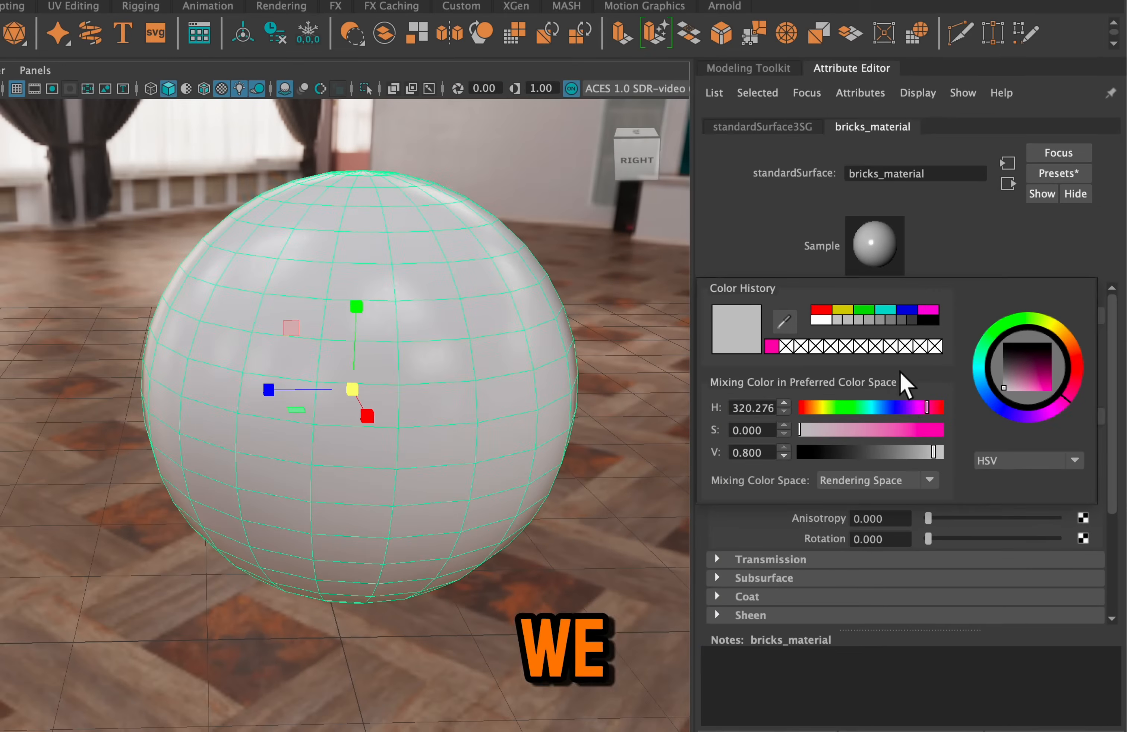
pyautogui.moveTo(906, 427); pyautogui.dragTo(811, 409)
pyautogui.click(915, 407)
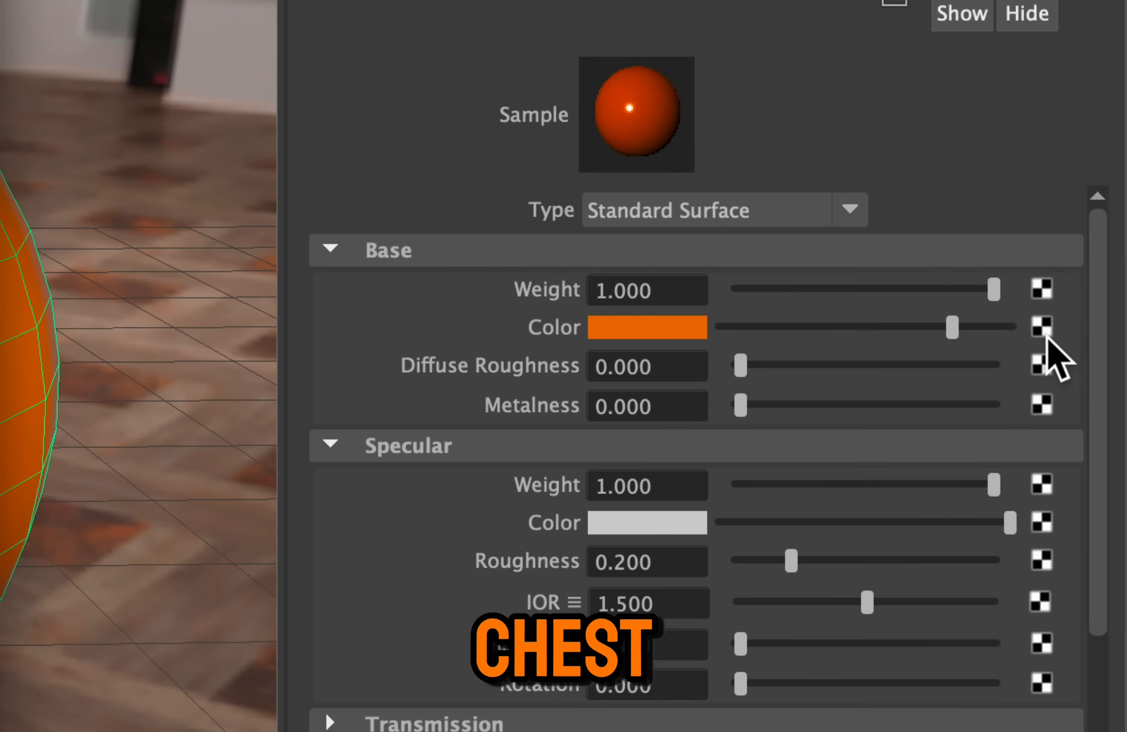
# Connect a File texture node to the base color and browse for its image
pyautogui.click(998, 323)
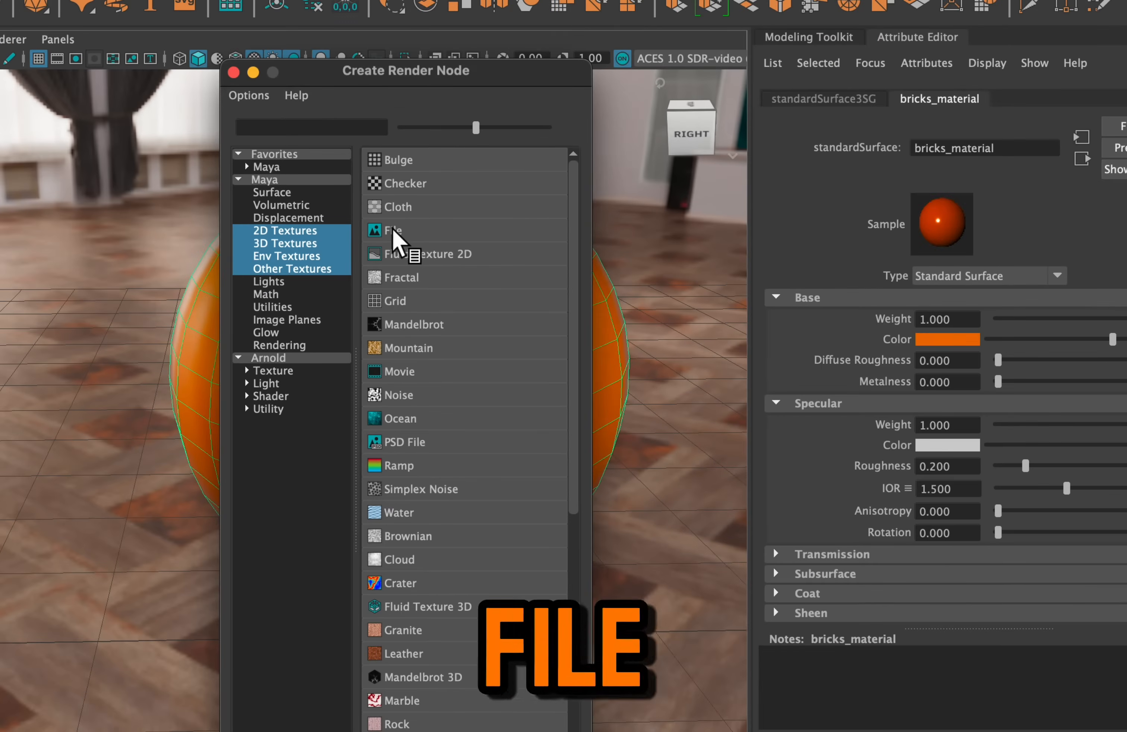
pyautogui.click(371, 231)
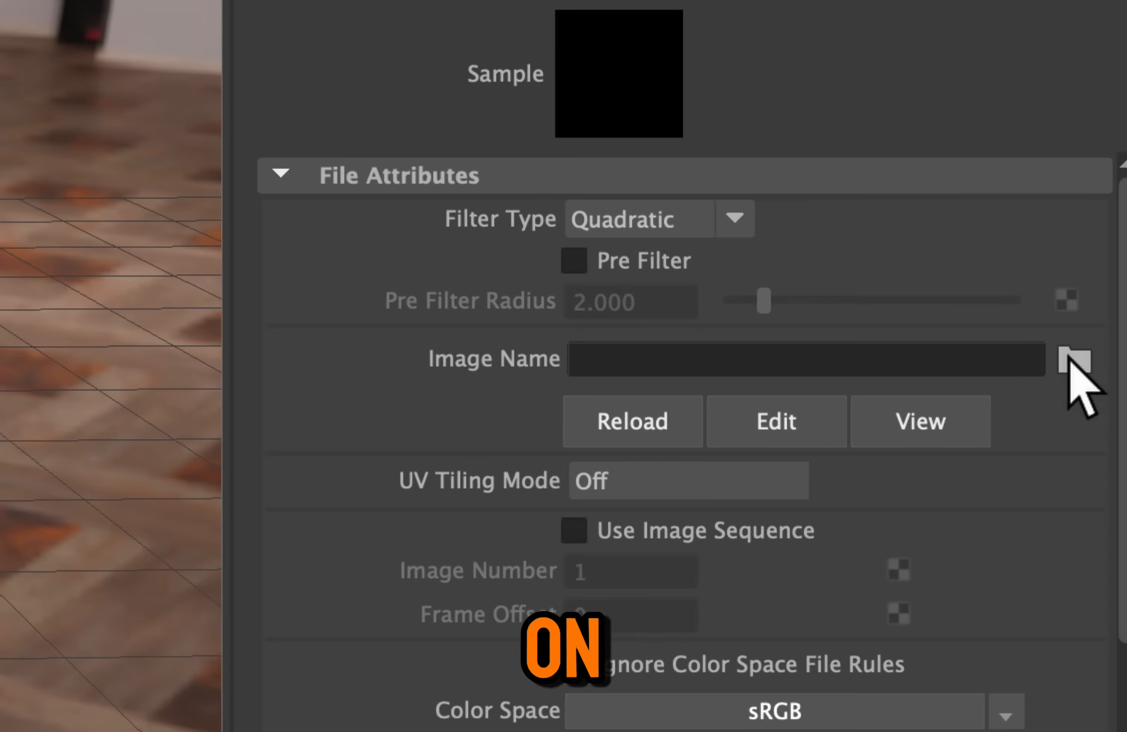
pyautogui.click(1071, 366)
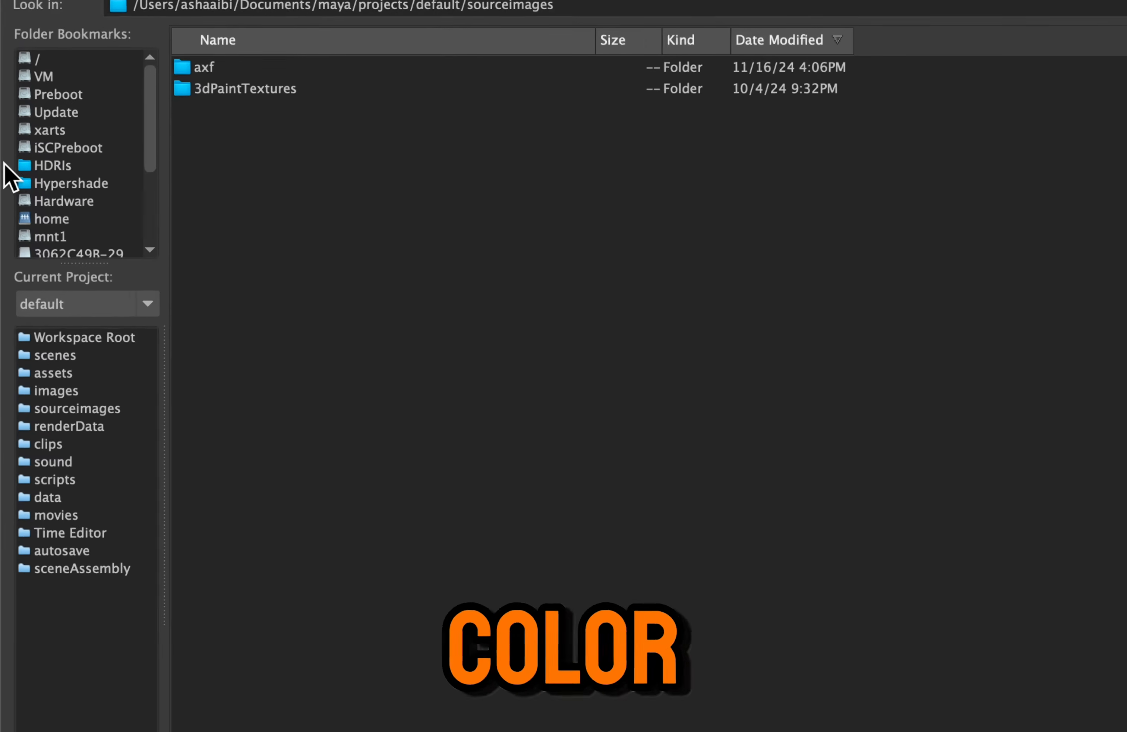
# Check both texture folders inside the Hypershade folder and bookmark the textures 2 folder
pyautogui.click(69, 184)
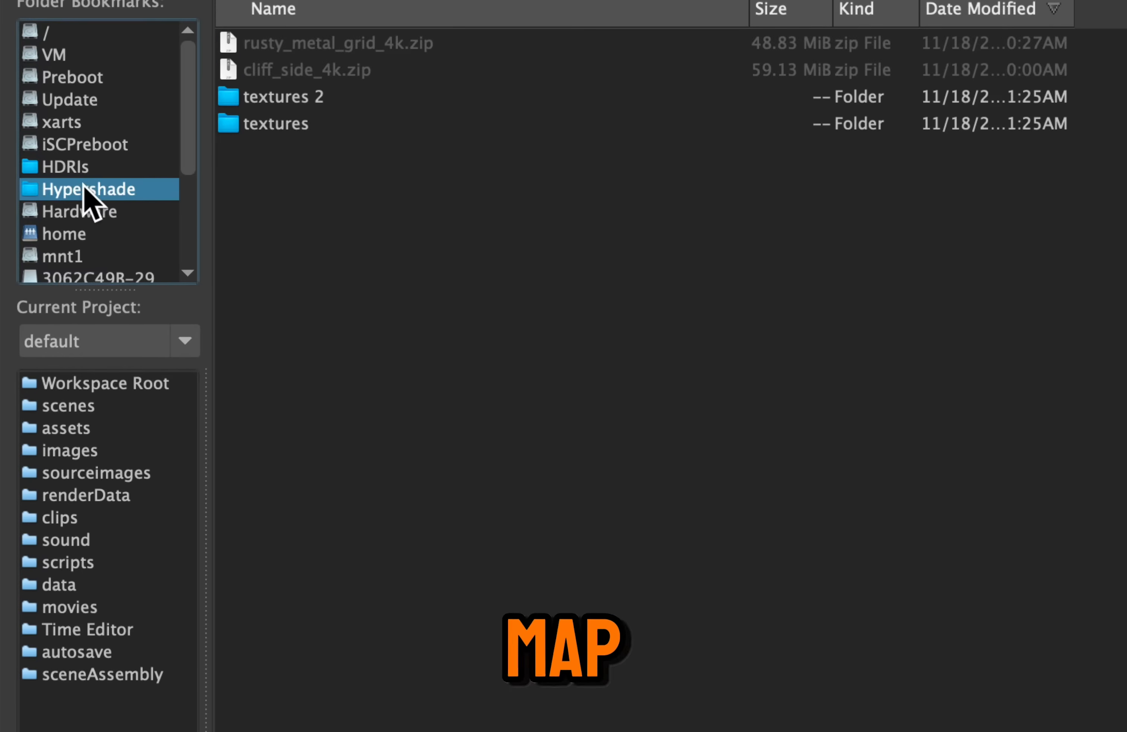
pyautogui.doubleClick(260, 123)
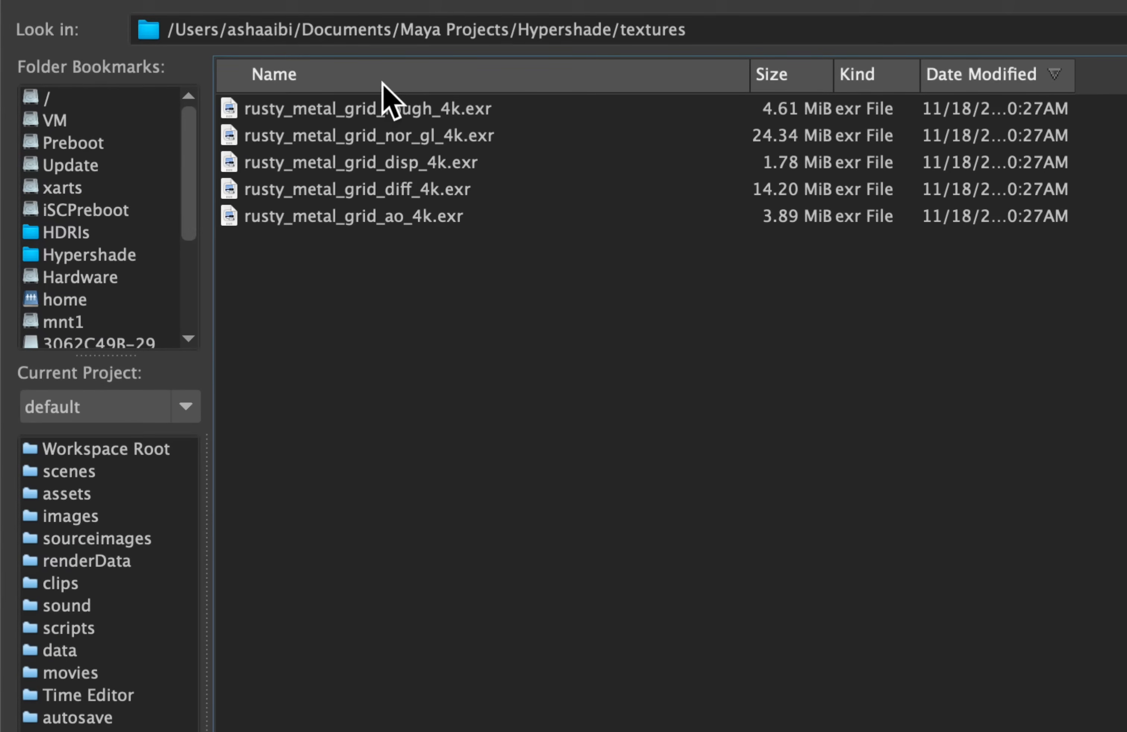
pyautogui.press('BackSpace')
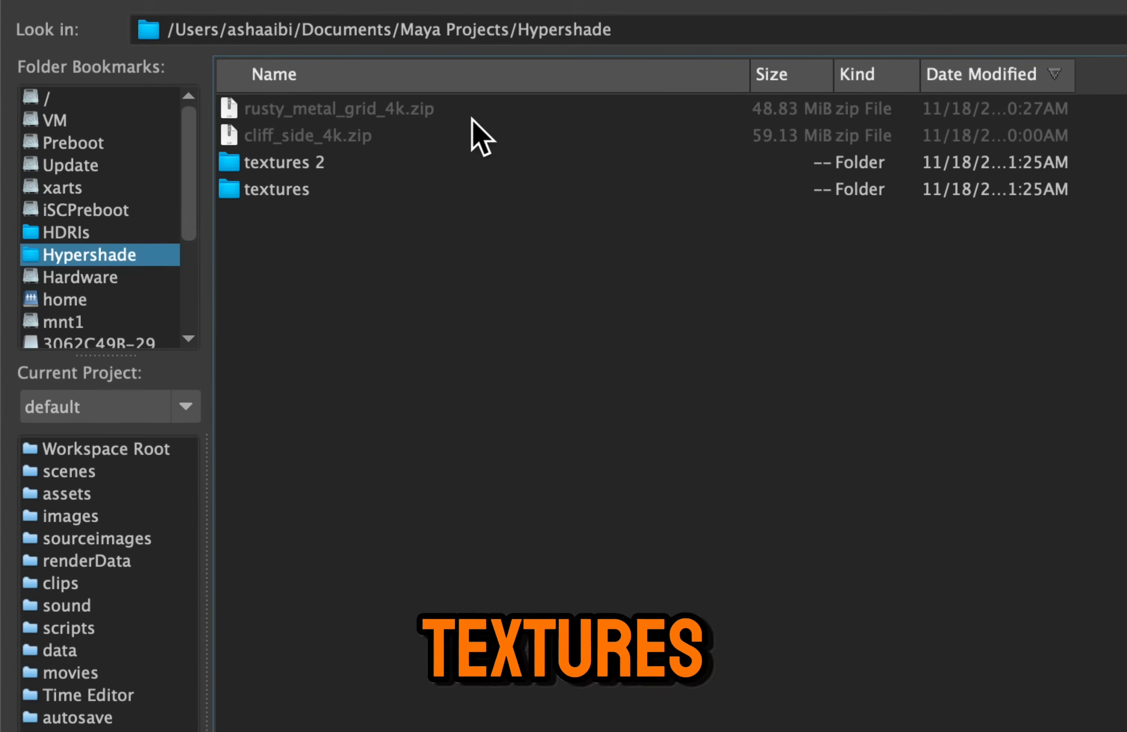
pyautogui.doubleClick(300, 162)
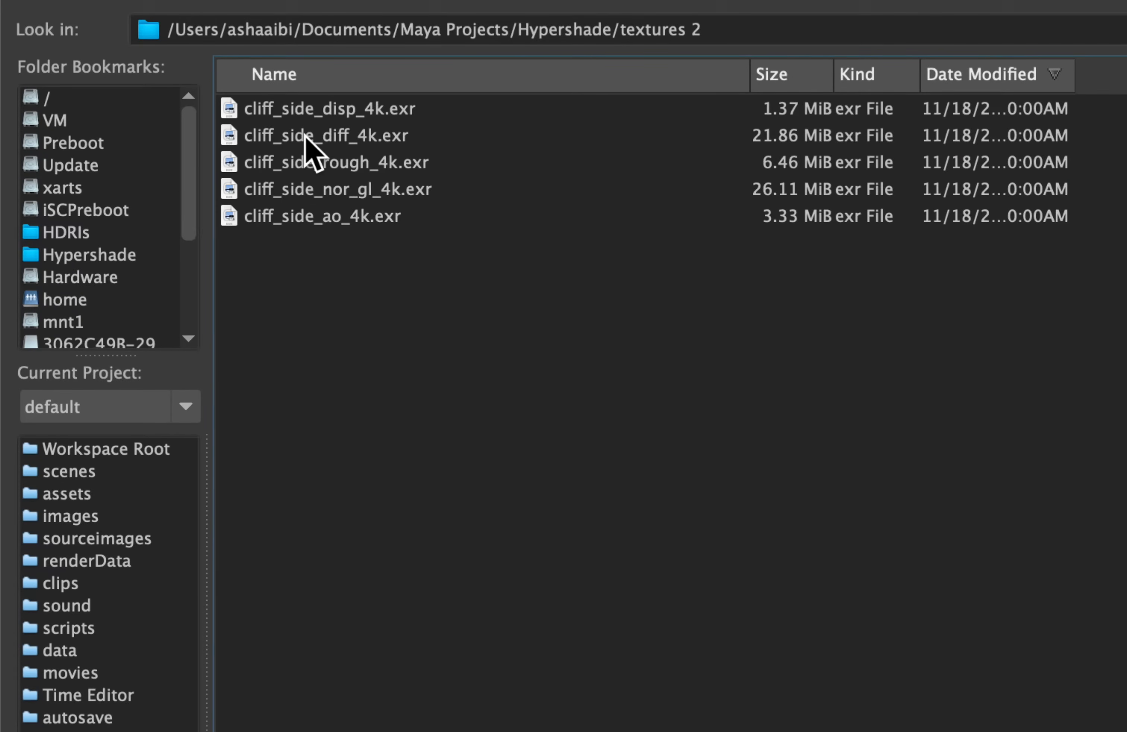
pyautogui.press('BackSpace')
pyautogui.click(289, 166)
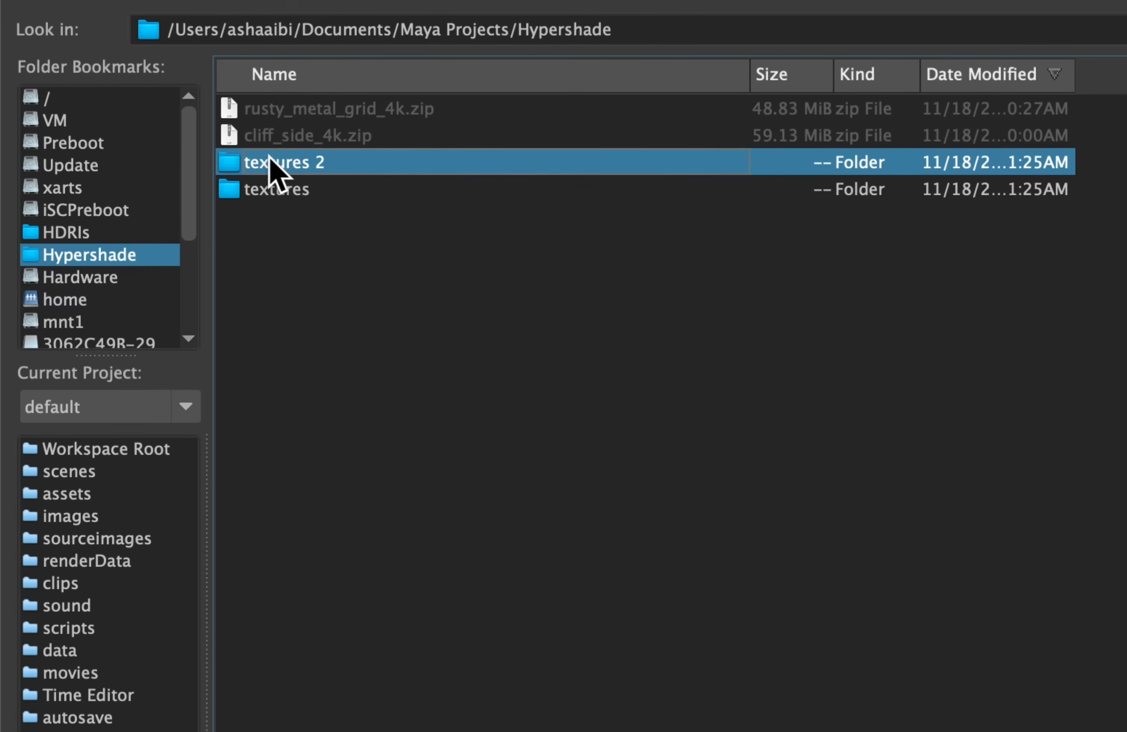
pyautogui.moveTo(314, 165); pyautogui.dragTo(113, 150)
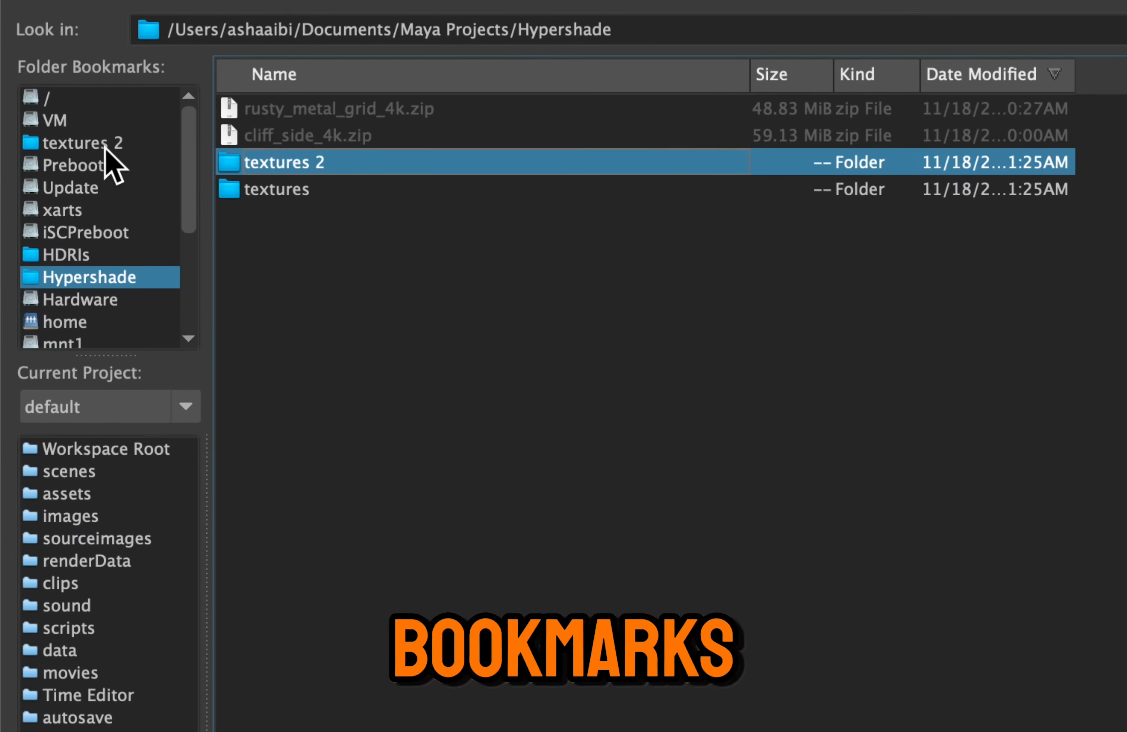
# Load cliff_side_diff_4k.exr from the bookmarked textures 2 folder as the base color image
pyautogui.click(105, 147)
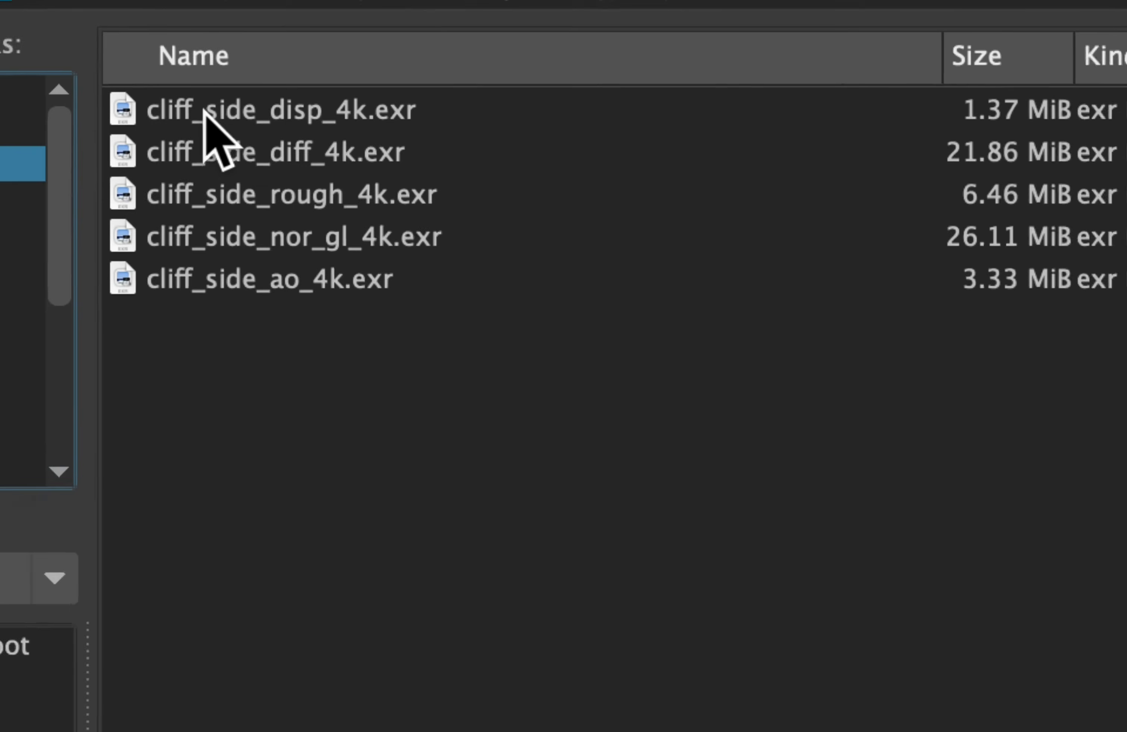
pyautogui.click(323, 119)
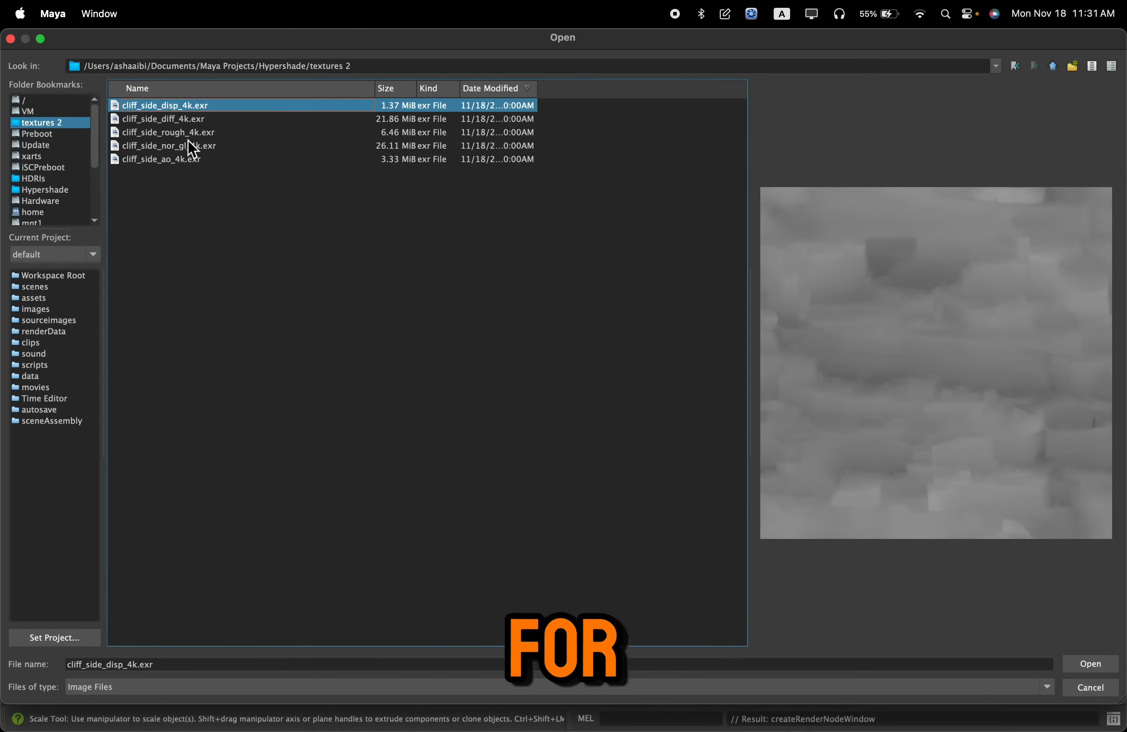
pyautogui.click(172, 121)
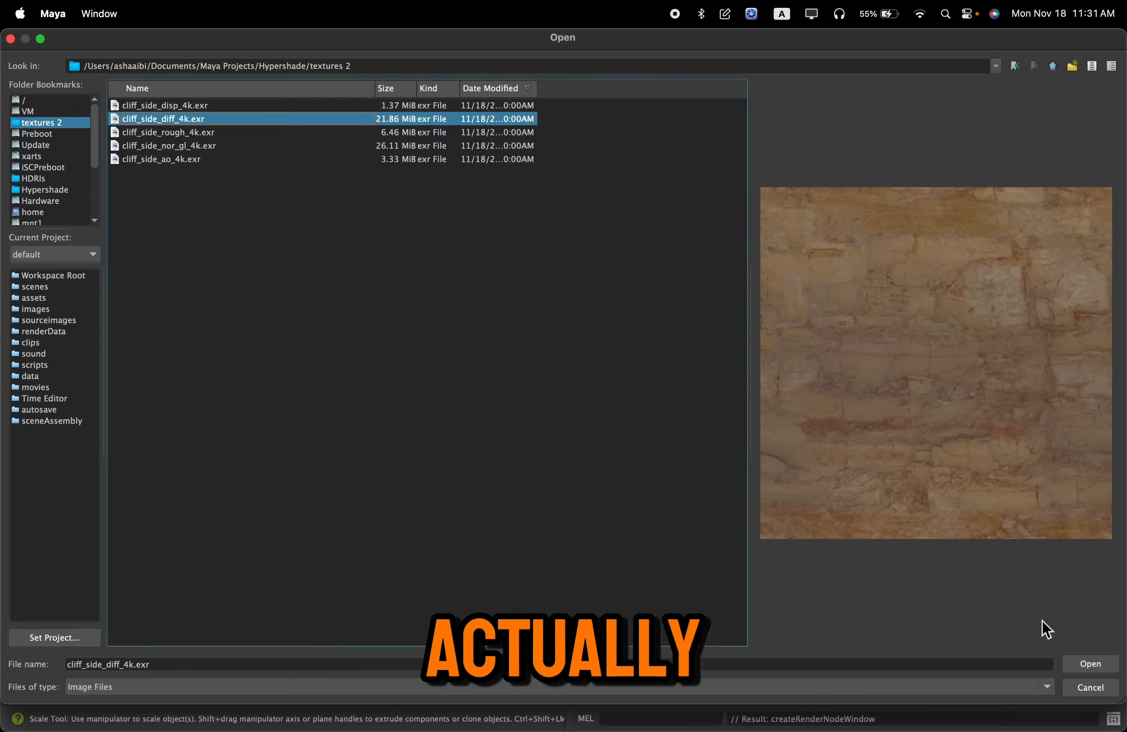
pyautogui.click(1093, 668)
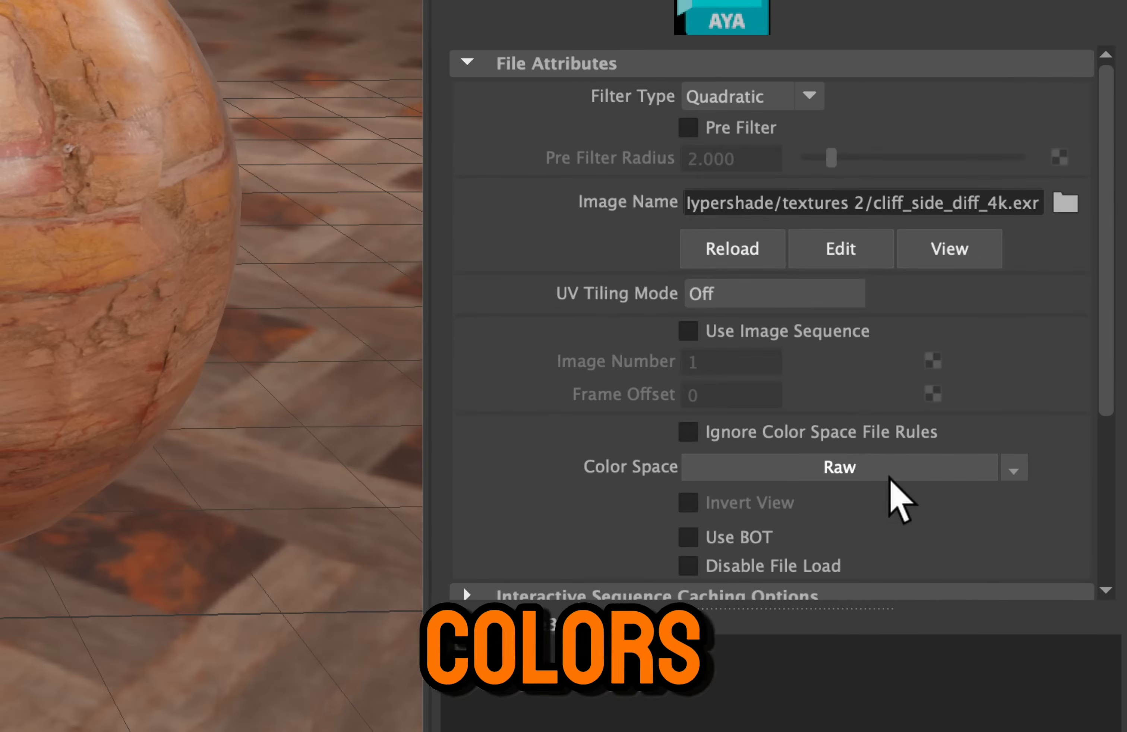
# Set the diffuse file's color space to the Utility option Raw and return to the bricks_material attributes
pyautogui.click(1011, 534)
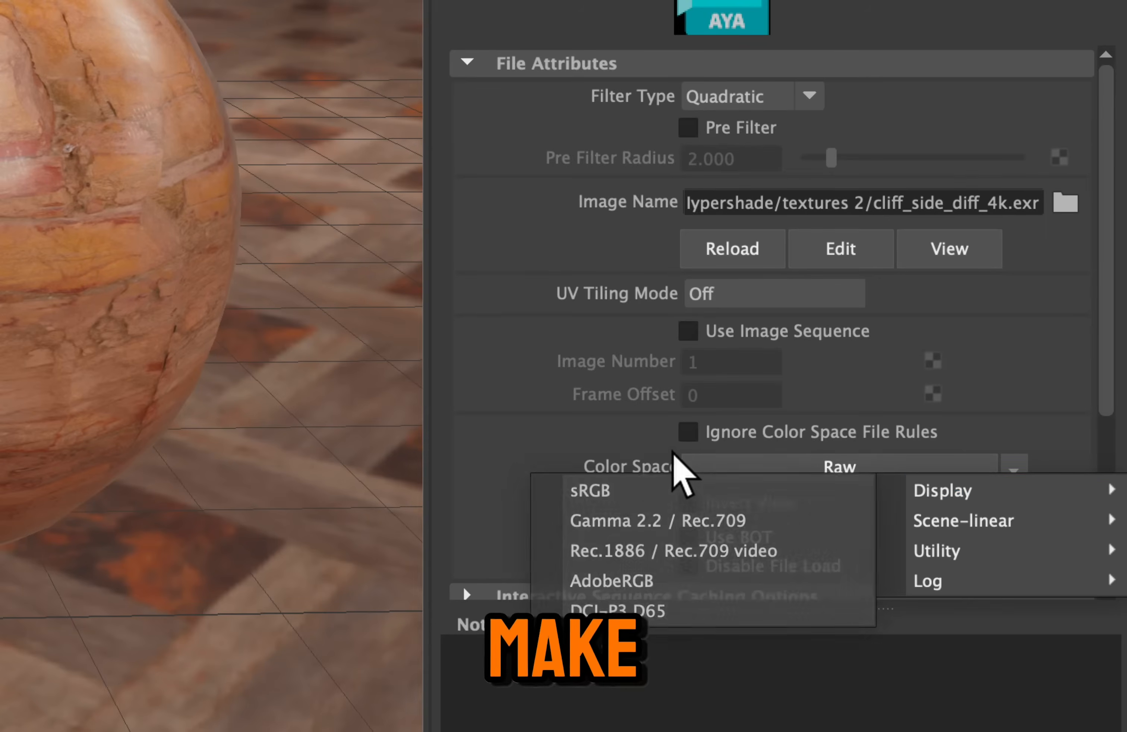
pyautogui.click(800, 449)
pyautogui.click(885, 471)
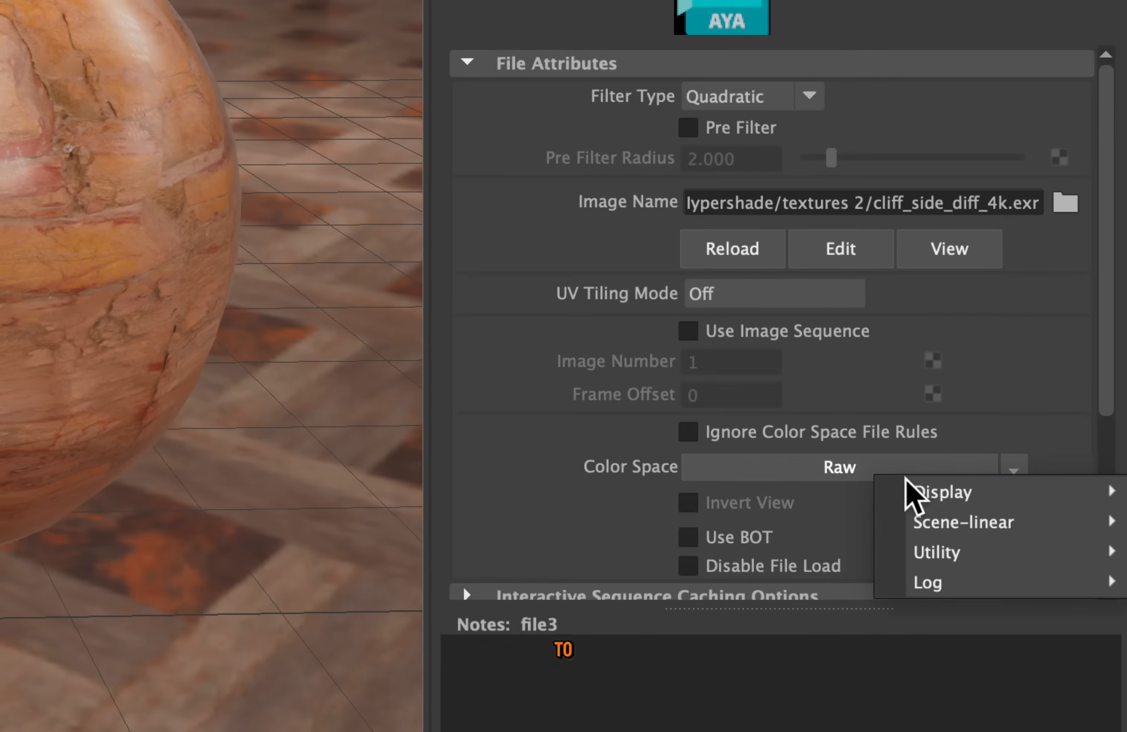
pyautogui.moveTo(908, 555)
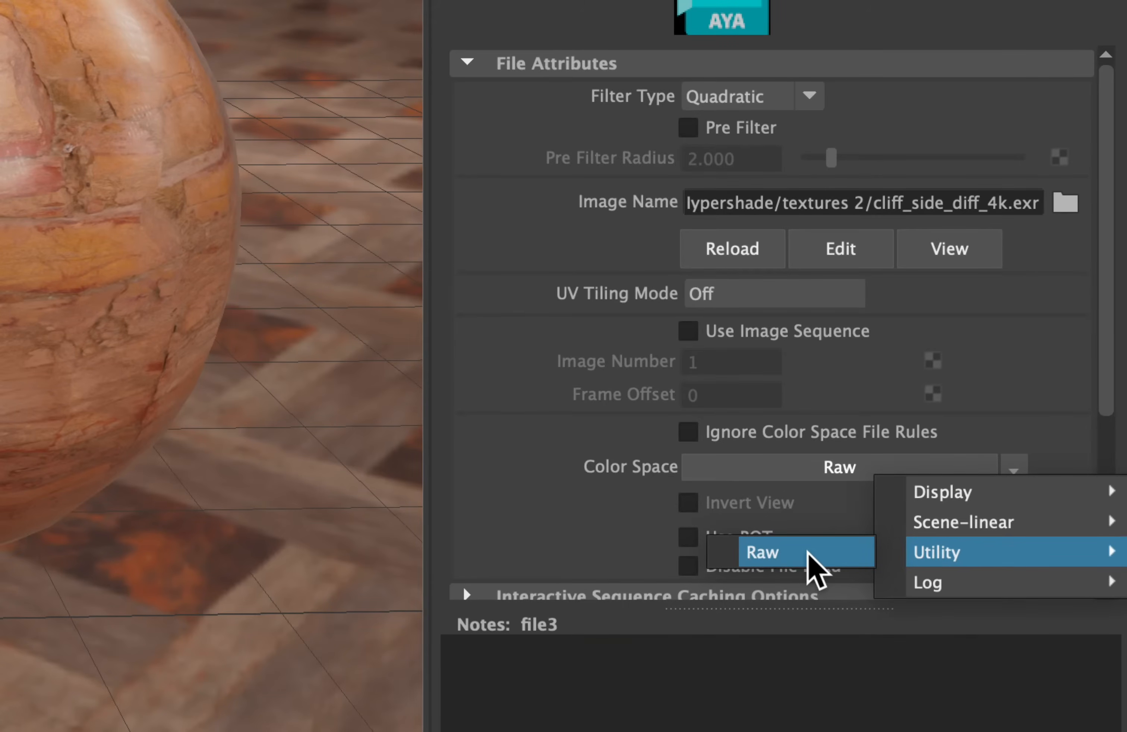
pyautogui.click(820, 557)
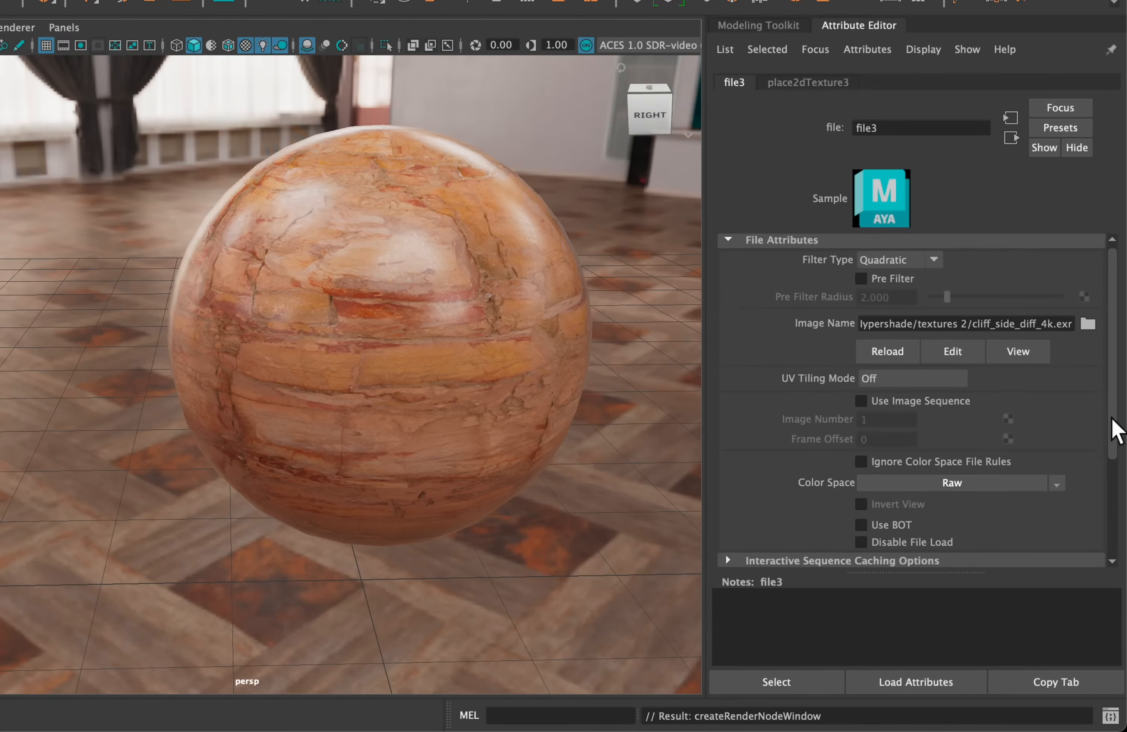
pyautogui.moveTo(1110, 357); pyautogui.dragTo(1098, 290)
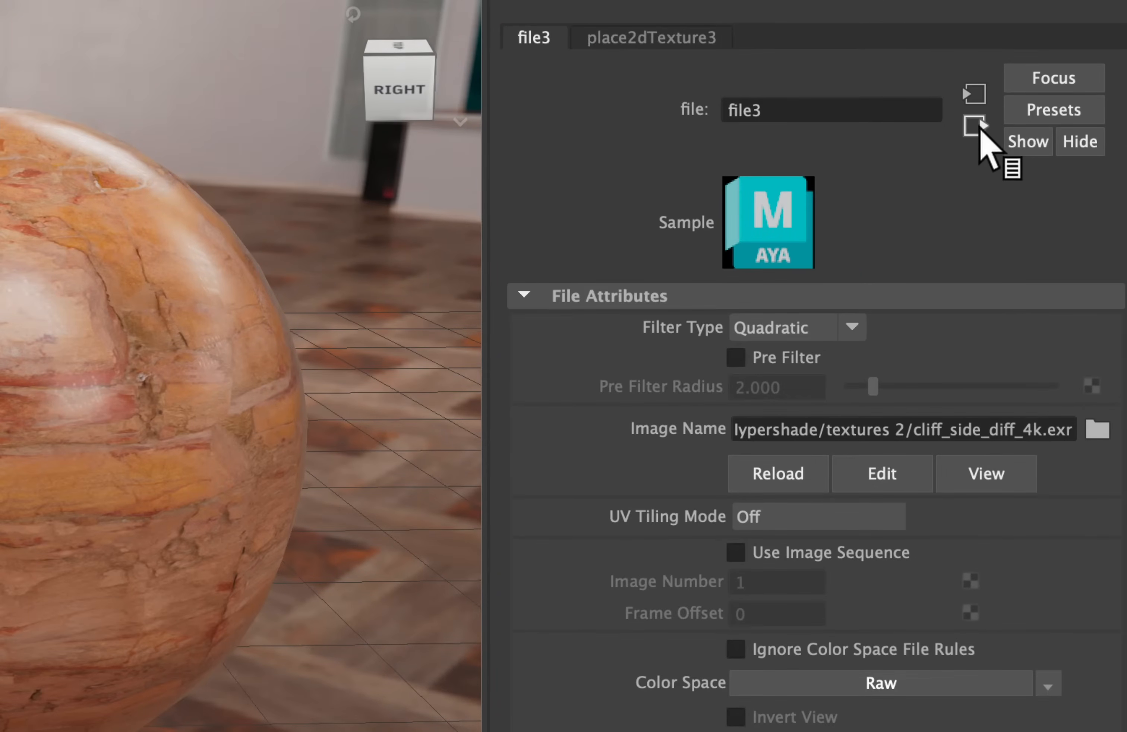
pyautogui.click(980, 133)
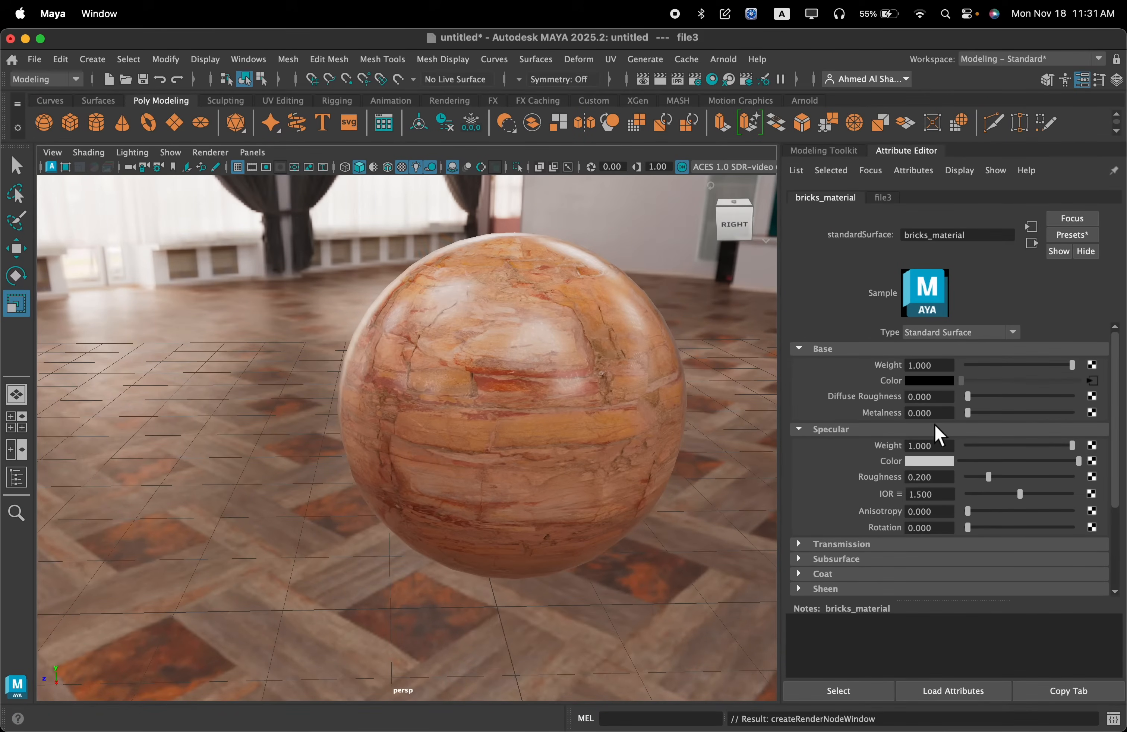
# Try manual specular roughness values of 0.065 and 0.109 on bricks_material
pyautogui.moveTo(989, 478); pyautogui.dragTo(977, 481)
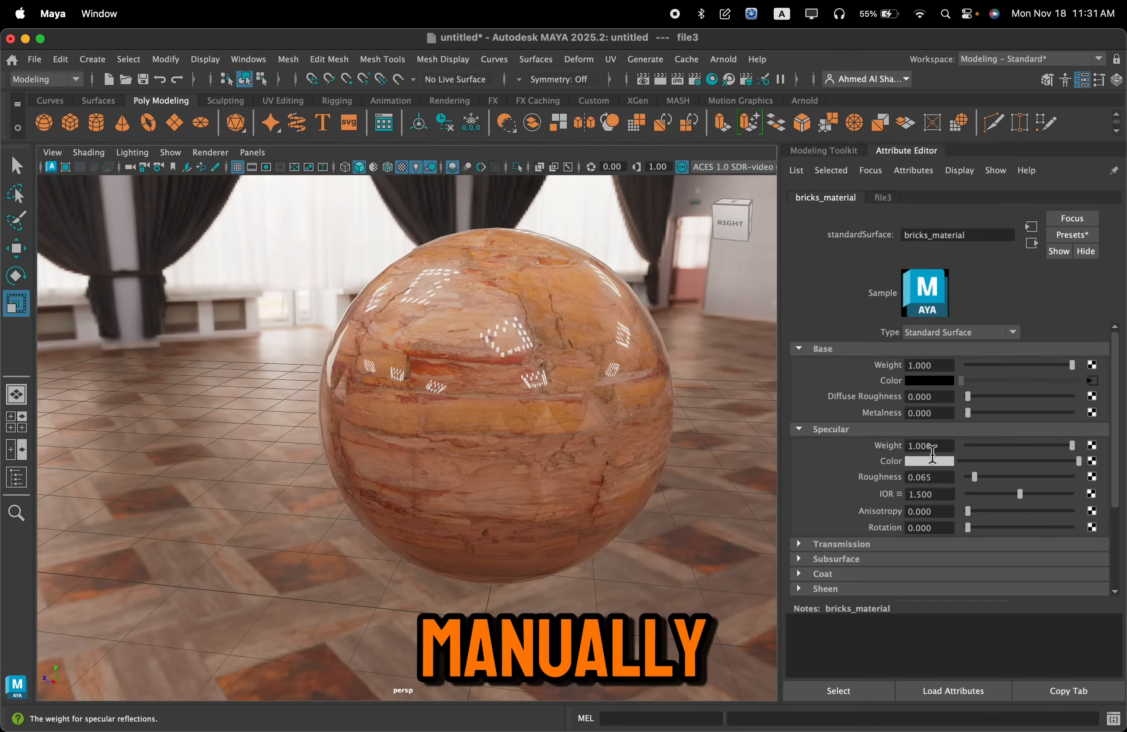
pyautogui.moveTo(979, 474)
pyautogui.mouseDown()
pyautogui.moveTo(1091, 477)
pyautogui.moveTo(972, 481)
pyautogui.mouseUp()
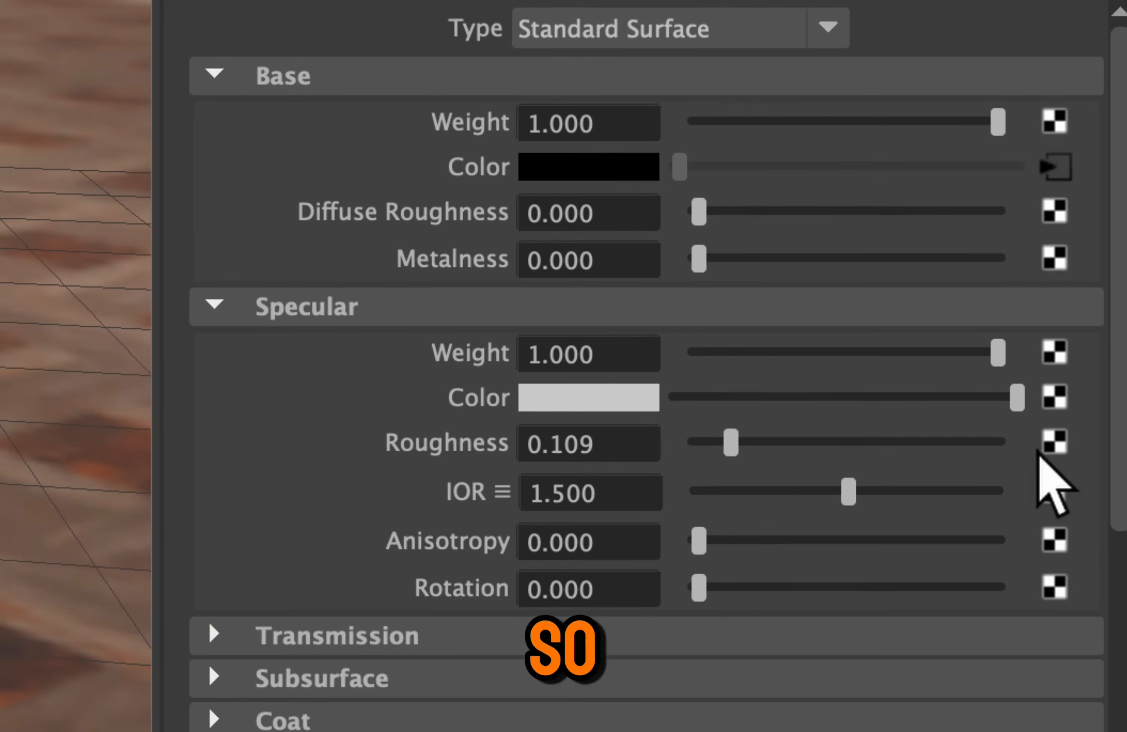
# Connect a File texture node to the specular roughness and load cliff_side_rough_4k.exr from the textures 2 folder
pyautogui.click(1048, 450)
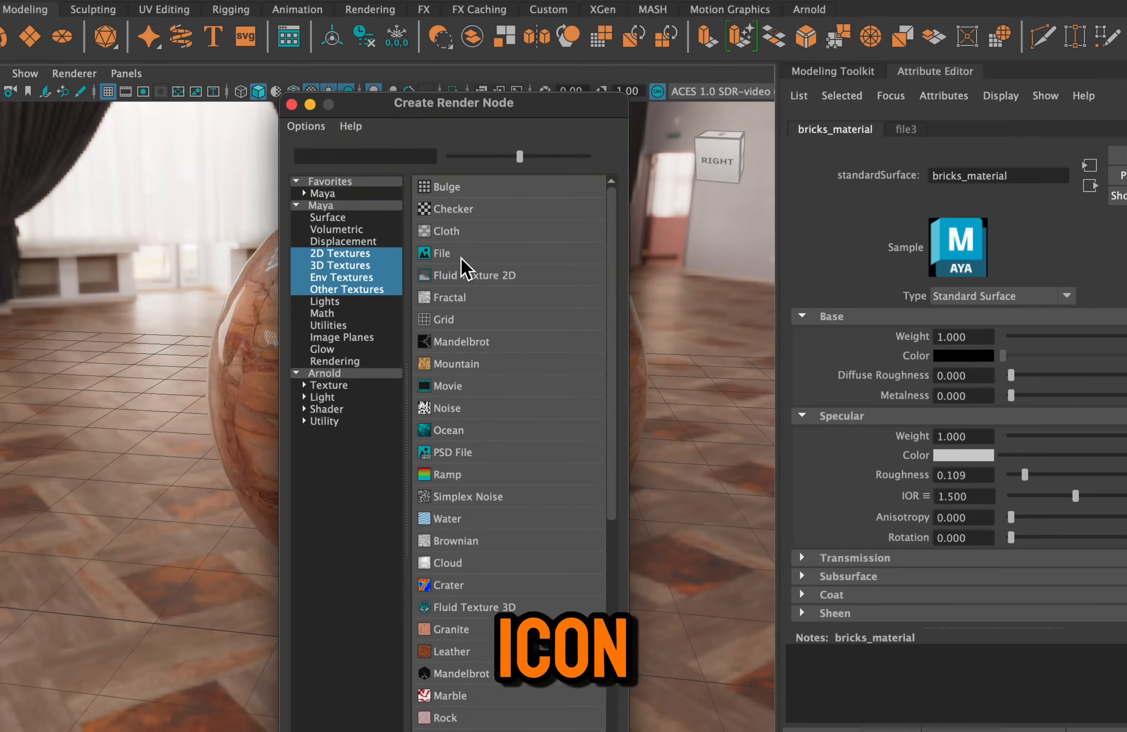
pyautogui.click(466, 251)
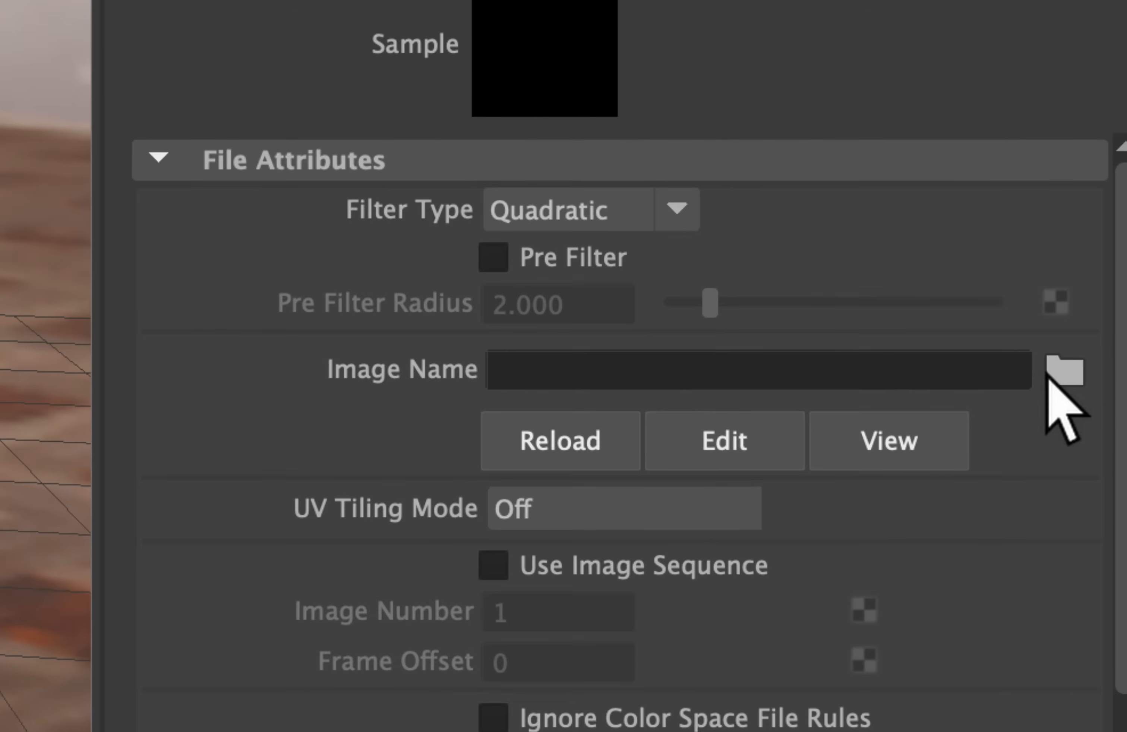
pyautogui.click(1064, 372)
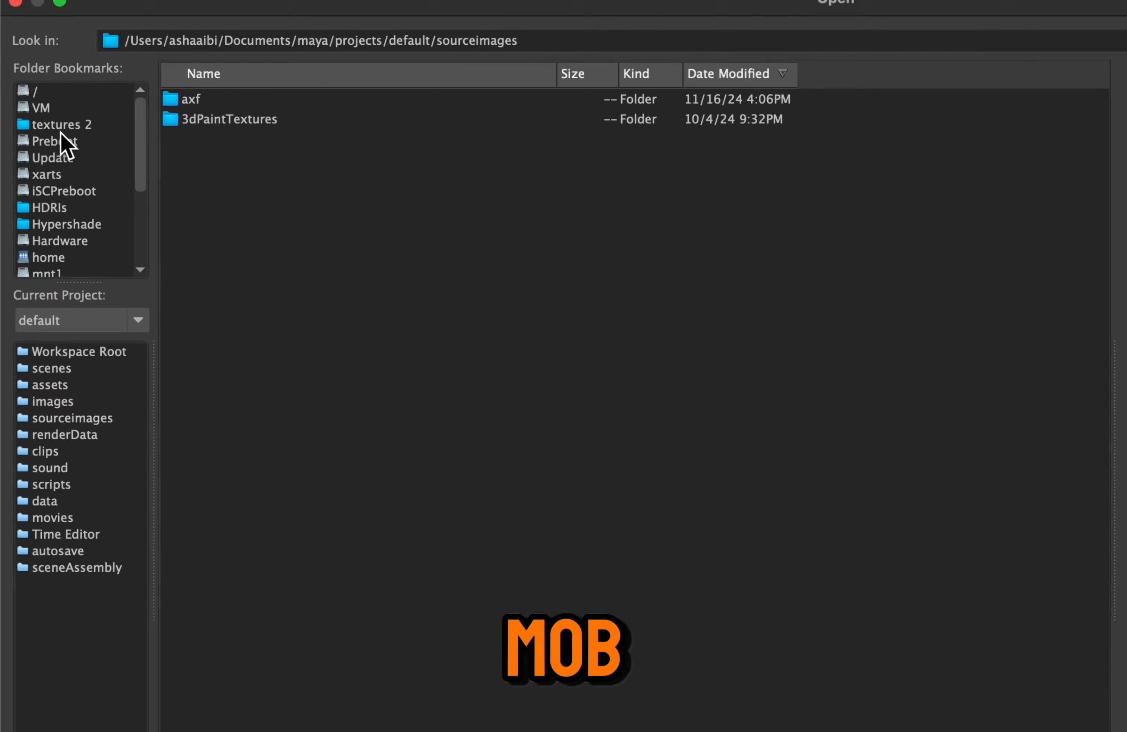
pyautogui.click(42, 122)
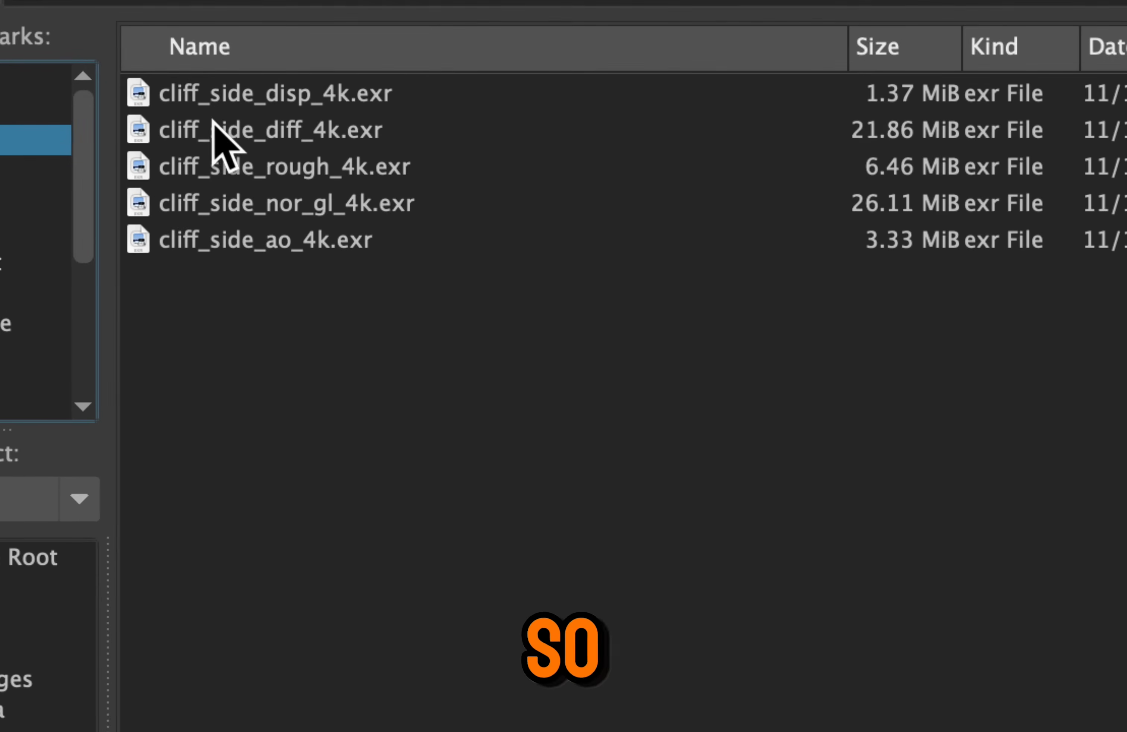
pyautogui.click(300, 175)
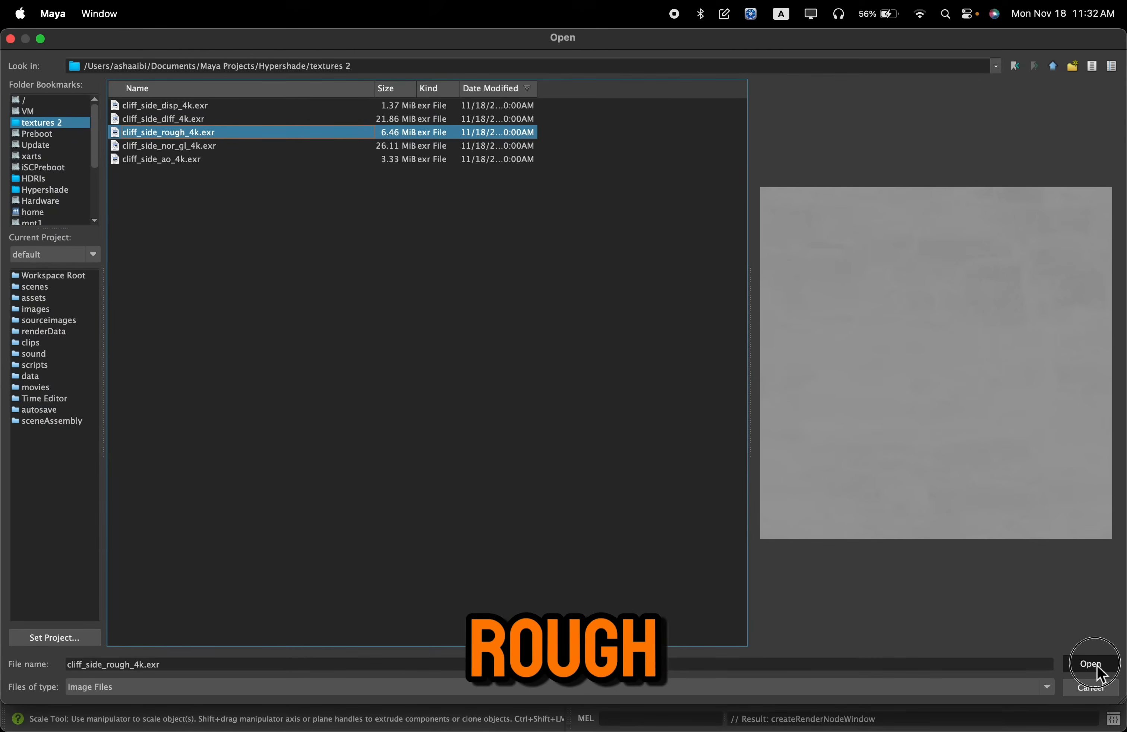
pyautogui.click(1092, 665)
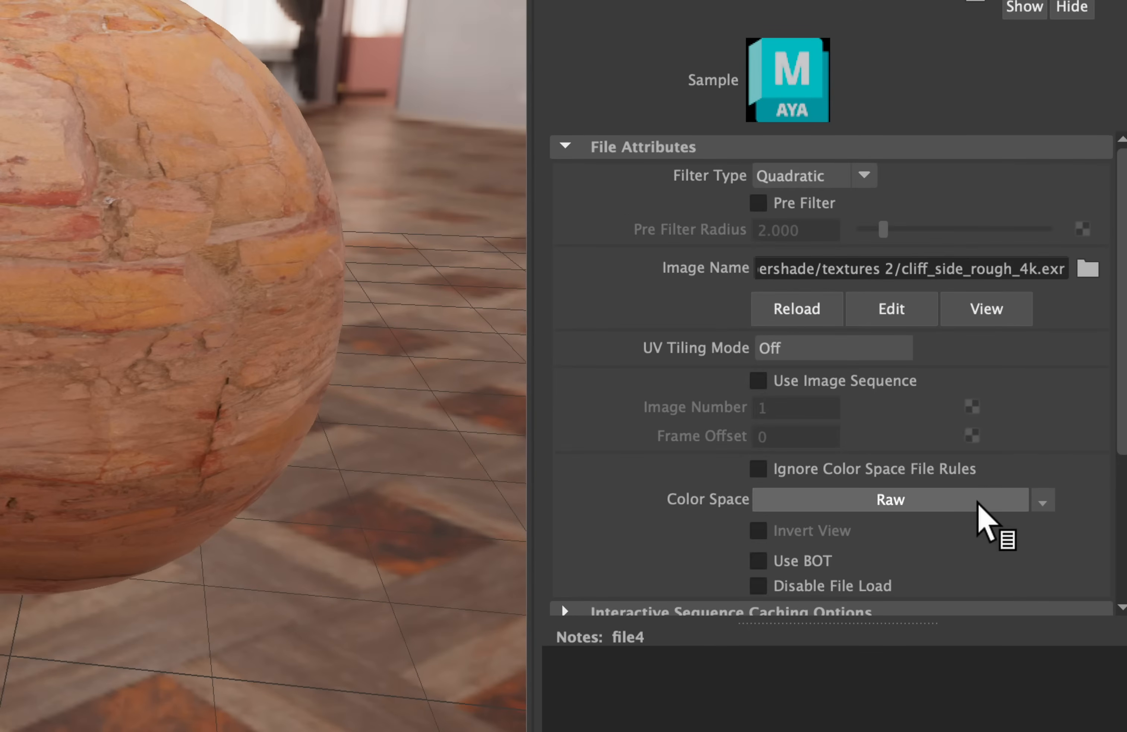
# Set the roughness file's color space to the Utility option Raw and bring its Color Balance section into reach
pyautogui.click(1032, 532)
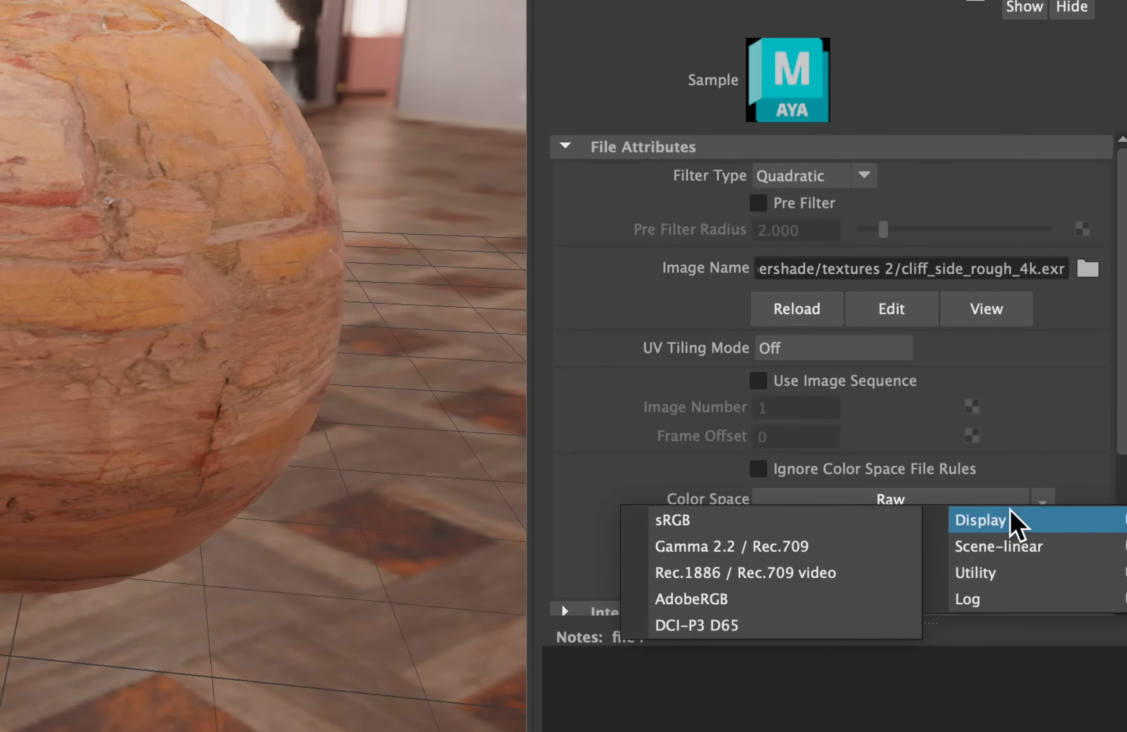
pyautogui.moveTo(1054, 574)
pyautogui.click(870, 576)
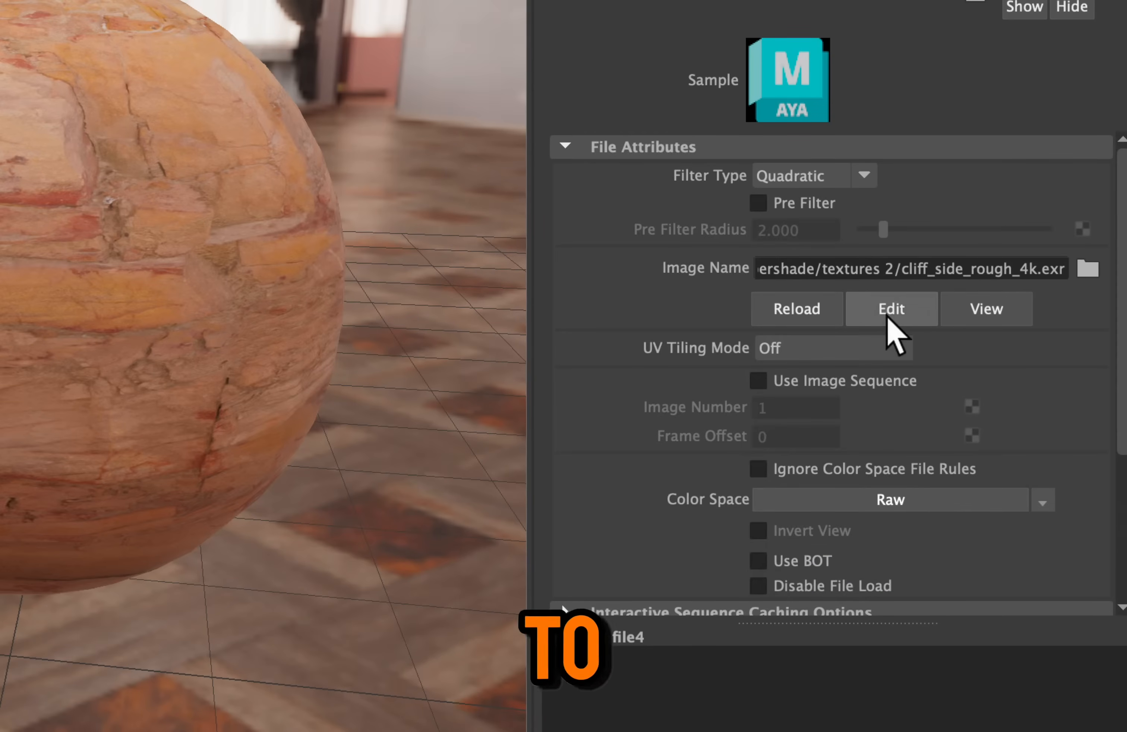
pyautogui.scroll(-5, 1076, 454)
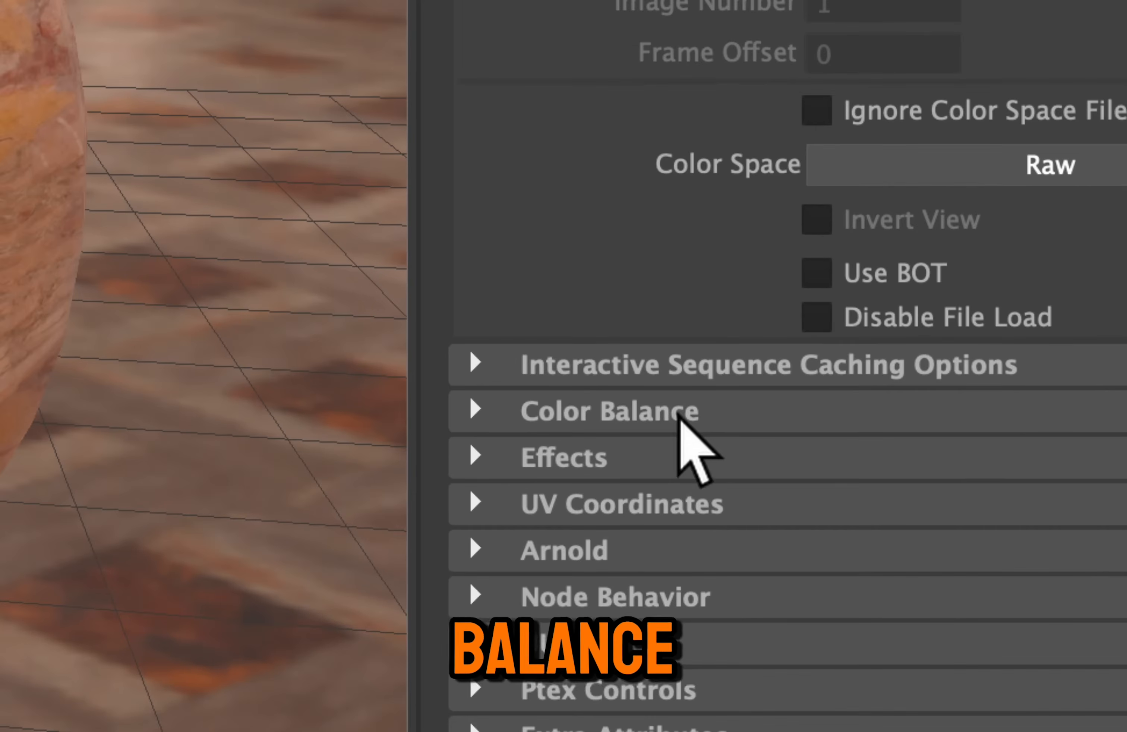
# Enable Alpha Is Luminance in the roughness file's Color Balance settings and return to the bricks_material attributes
pyautogui.click(683, 417)
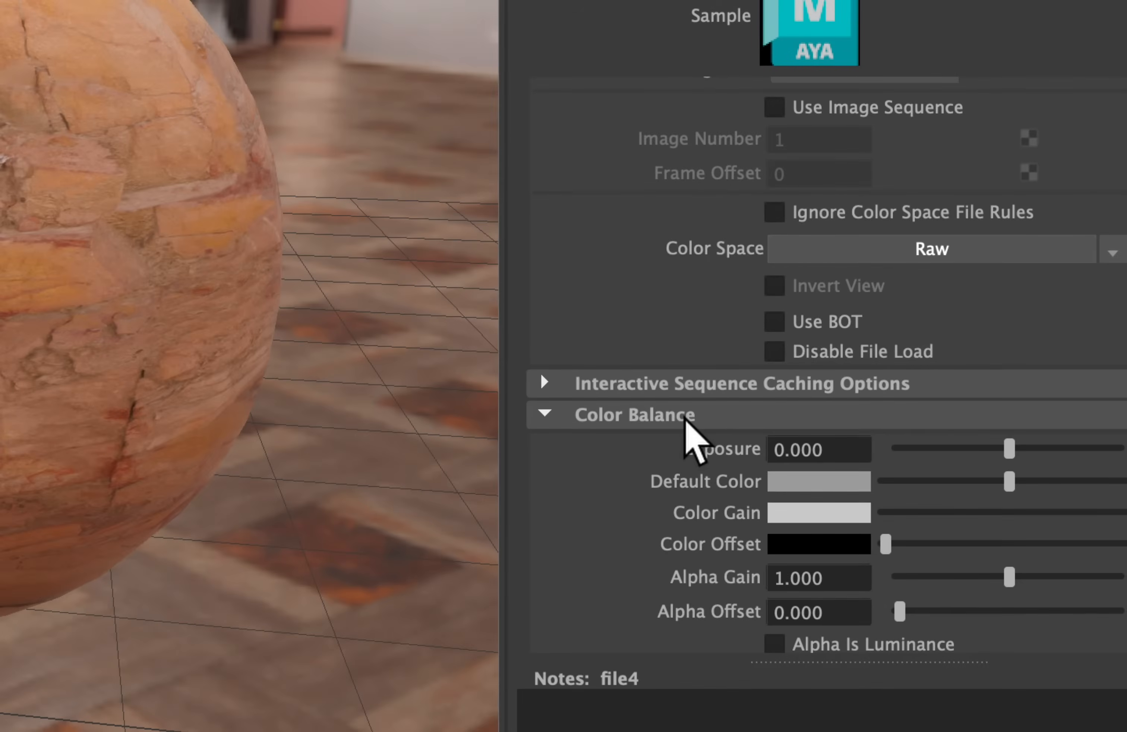
pyautogui.click(793, 646)
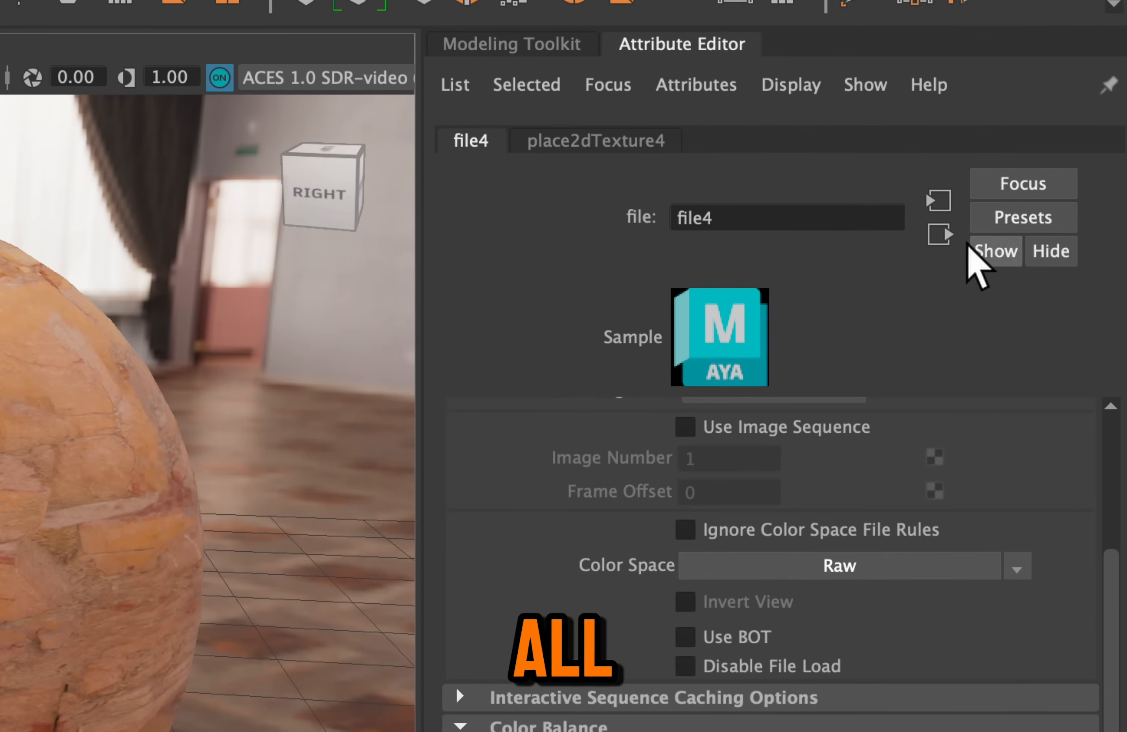
pyautogui.click(928, 242)
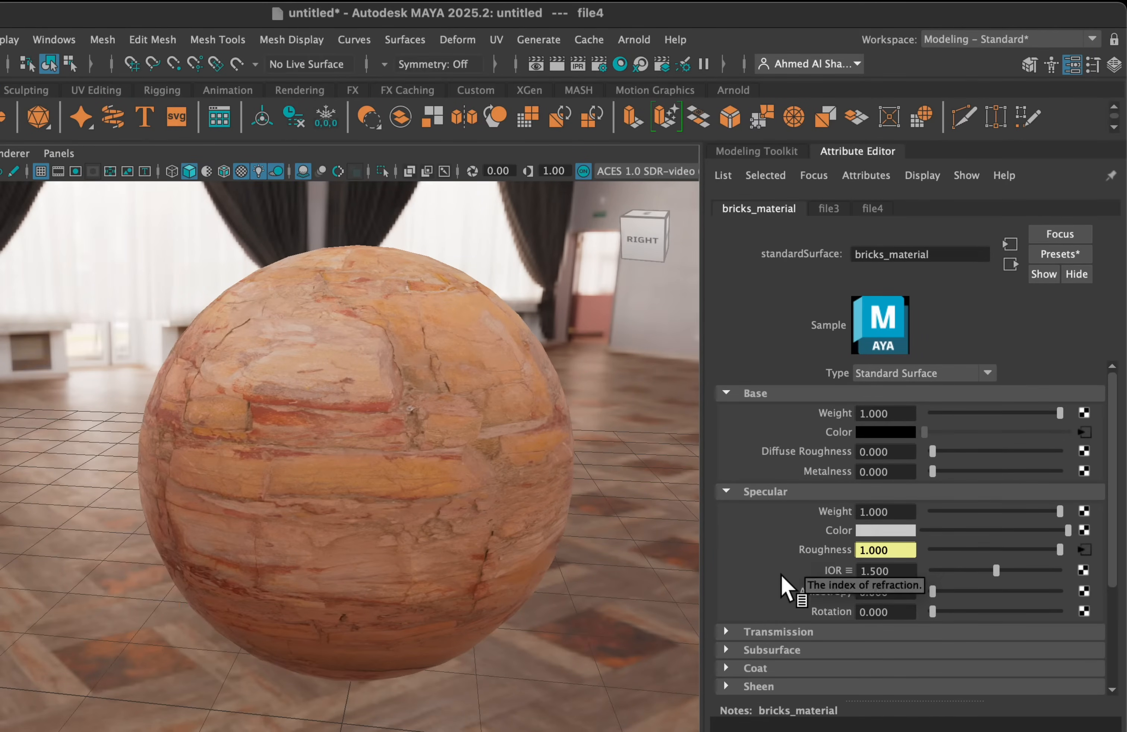
# Connect a File texture node to the Bump Mapping attribute in the Geometry settings of bricks_material
pyautogui.scroll(-3, 780, 575)
pyautogui.scroll(-1, 778, 574)
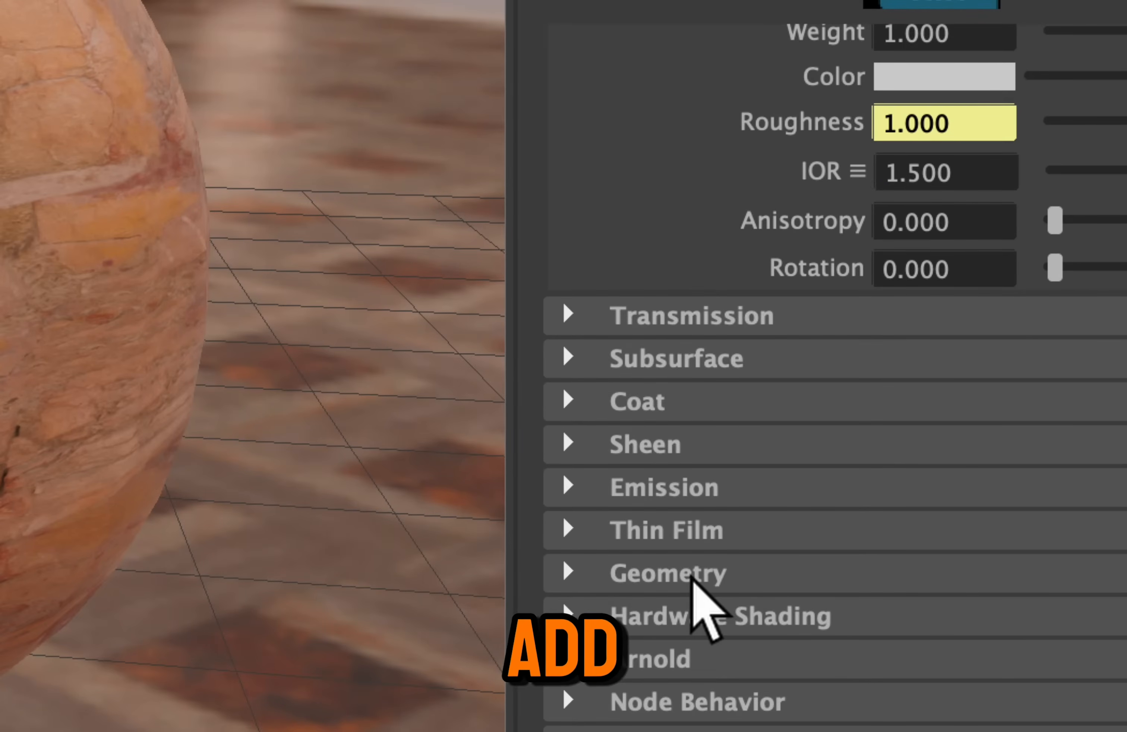
pyautogui.click(693, 576)
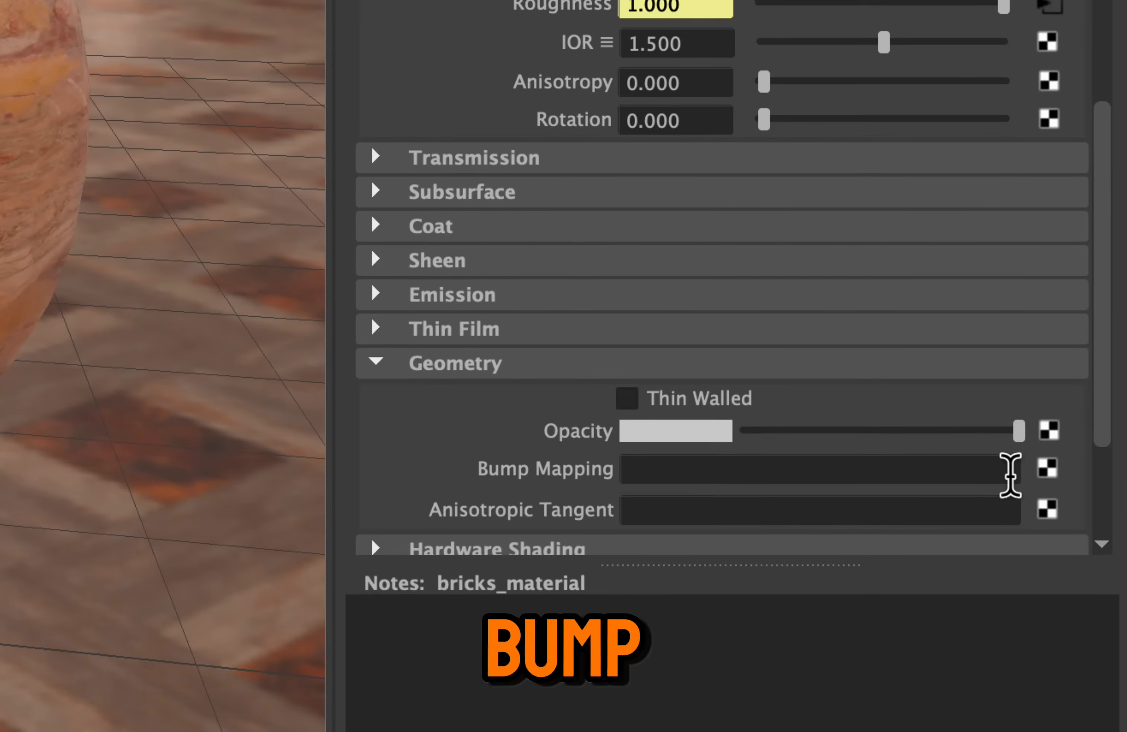
pyautogui.click(1050, 470)
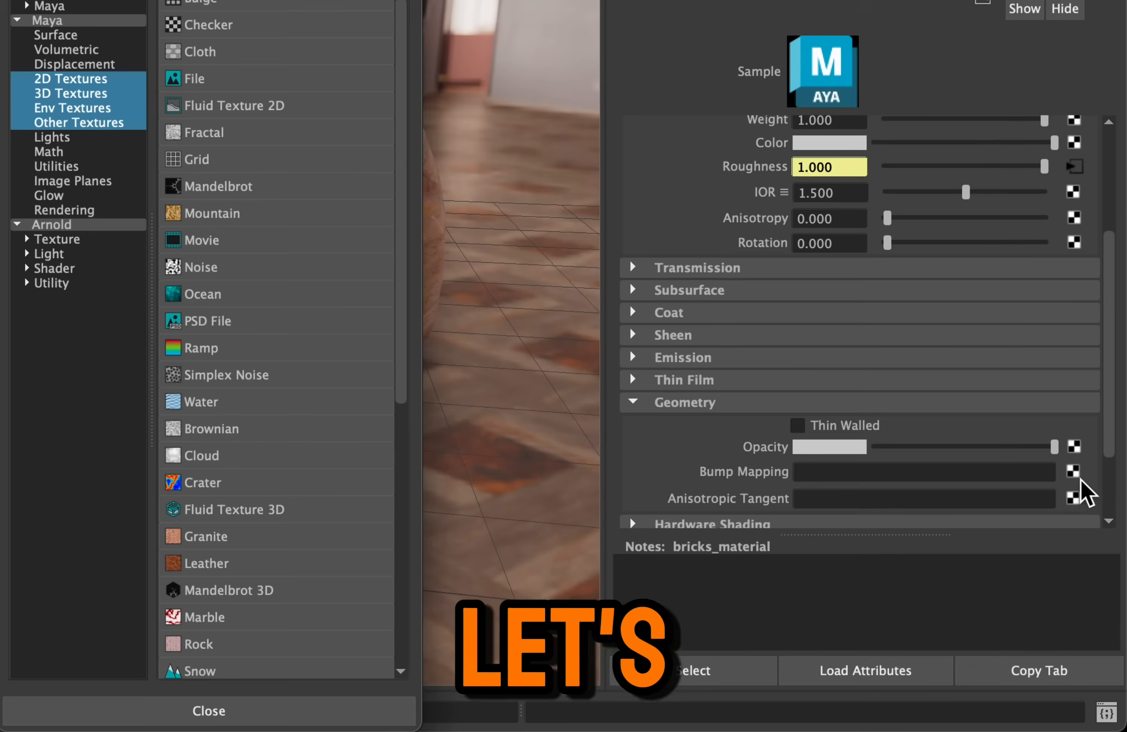
pyautogui.click(194, 79)
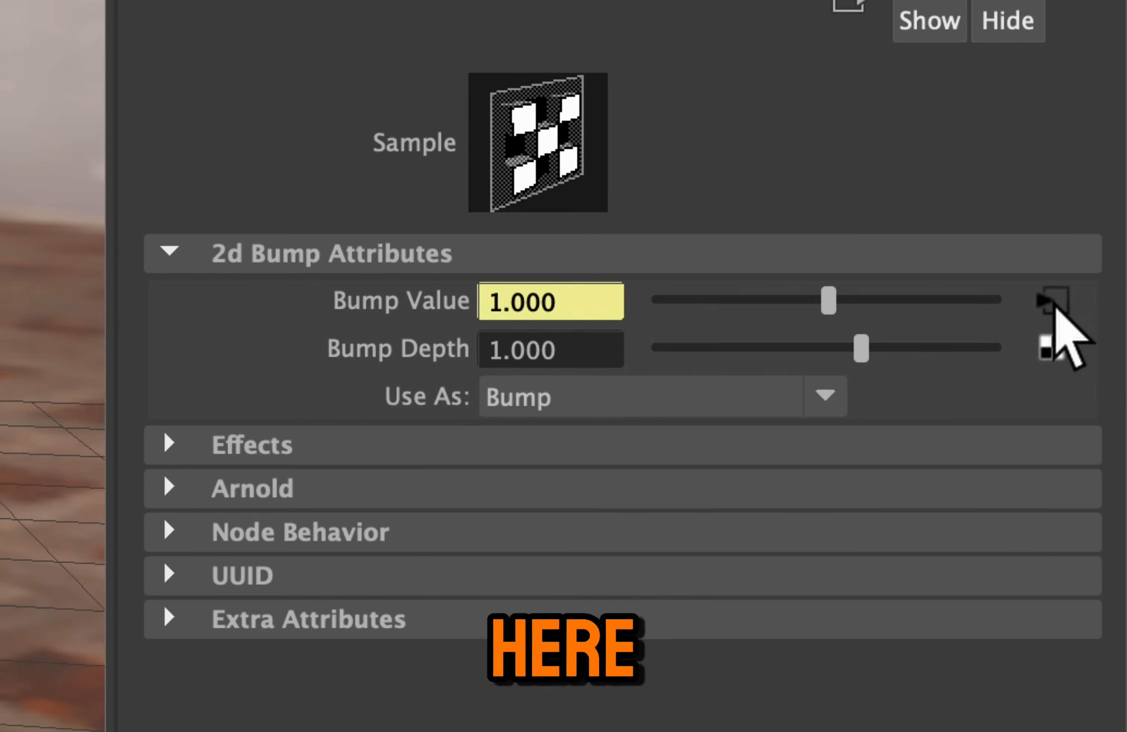
# Load cliff_side_nor_gl_4k.exr from the textures 2 folder into the bump's file node
pyautogui.click(1056, 306)
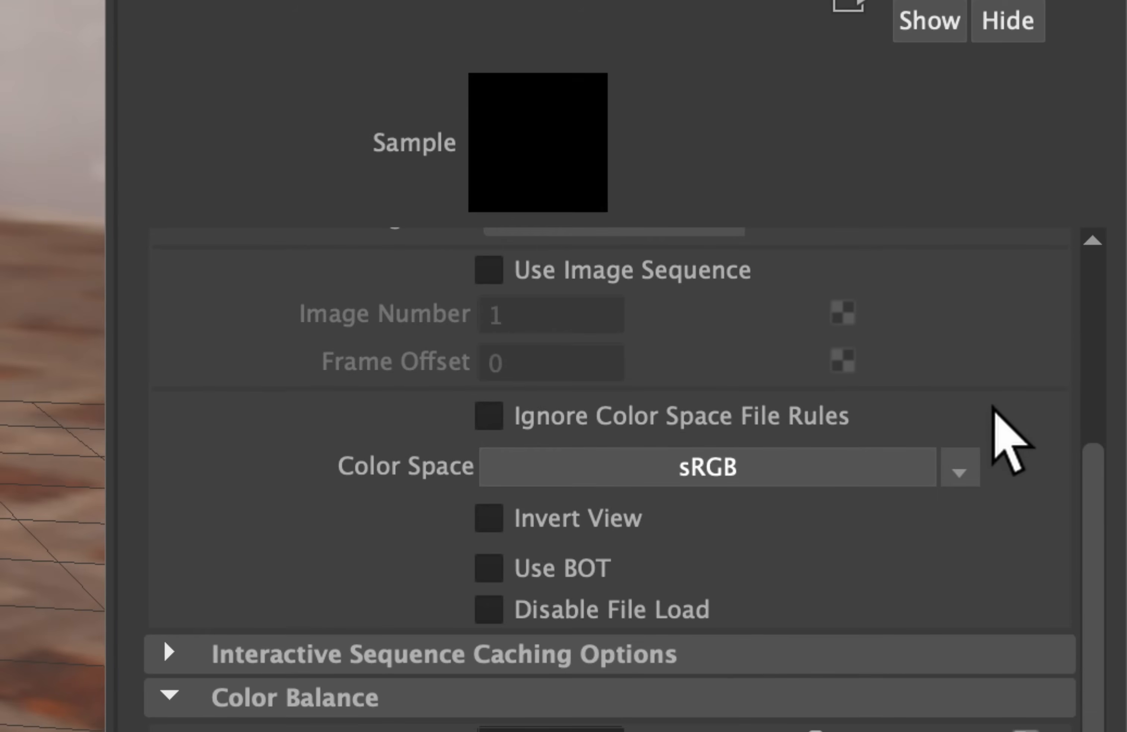
pyautogui.scroll(2, 1006, 419)
pyautogui.scroll(3, 1049, 428)
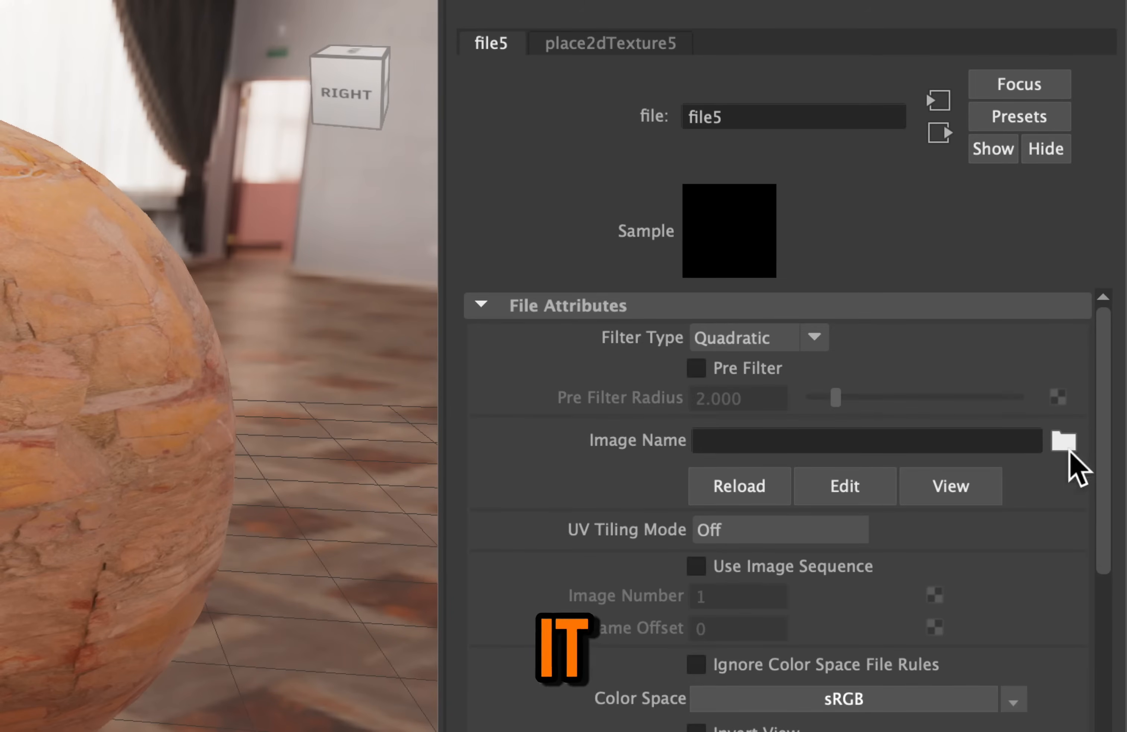
pyautogui.click(1065, 442)
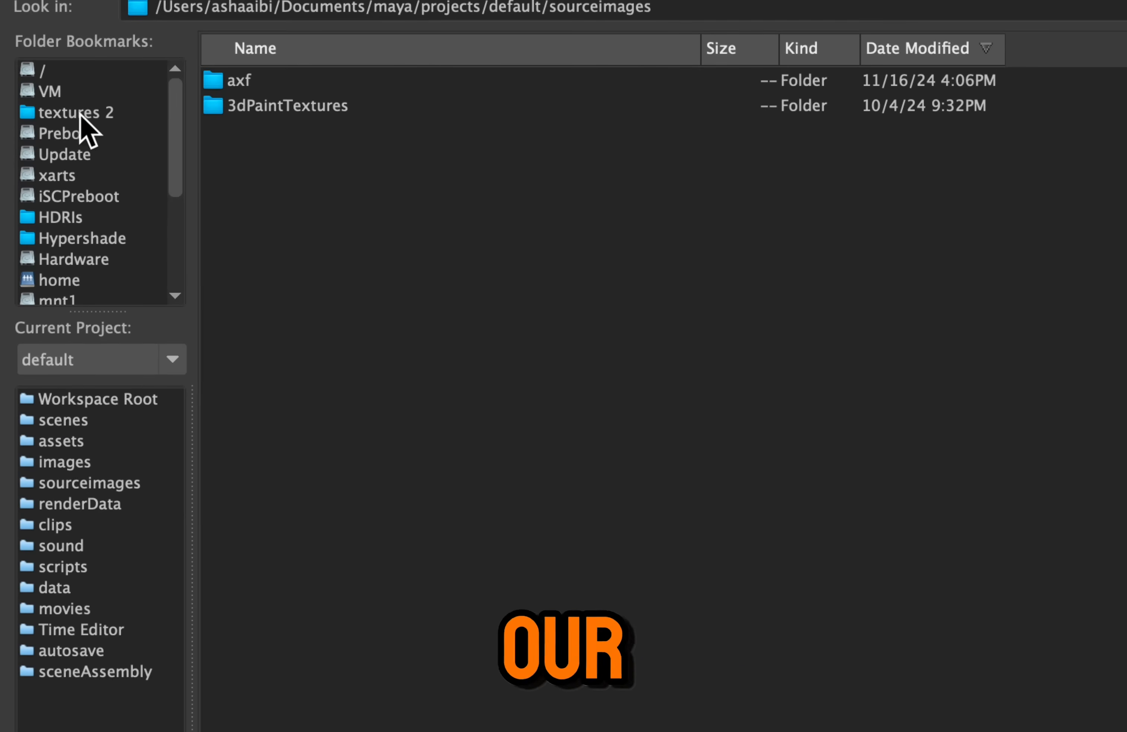
pyautogui.click(77, 124)
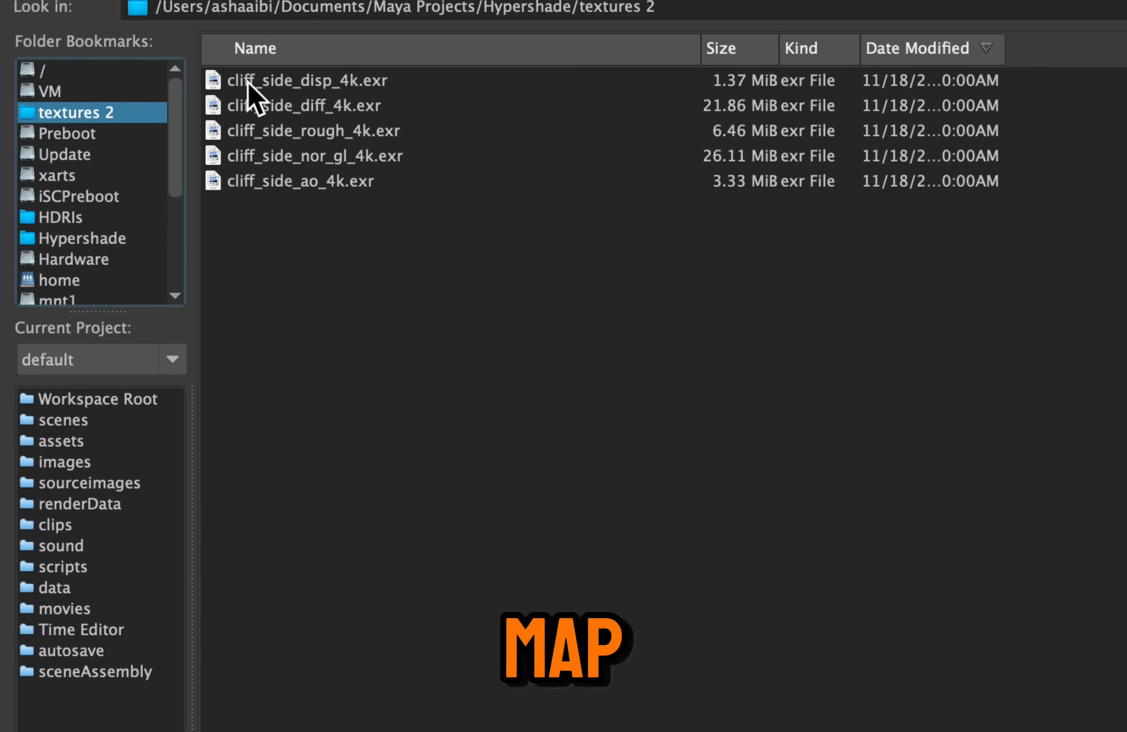
pyautogui.click(336, 157)
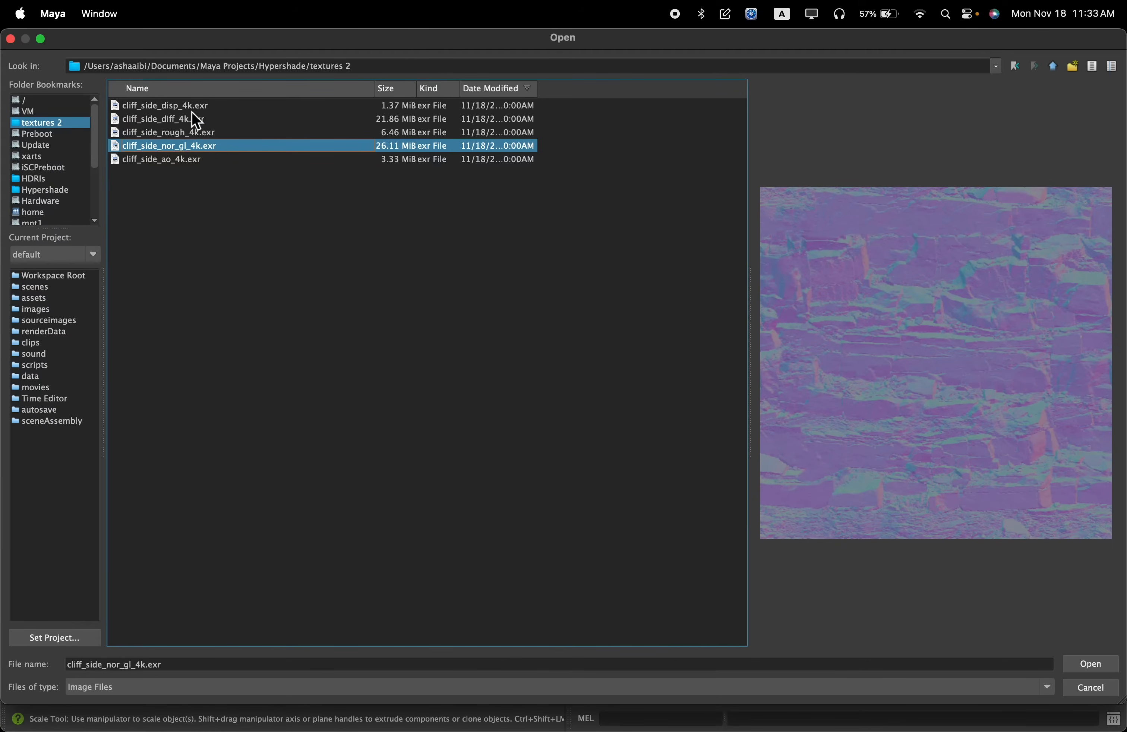
pyautogui.click(174, 108)
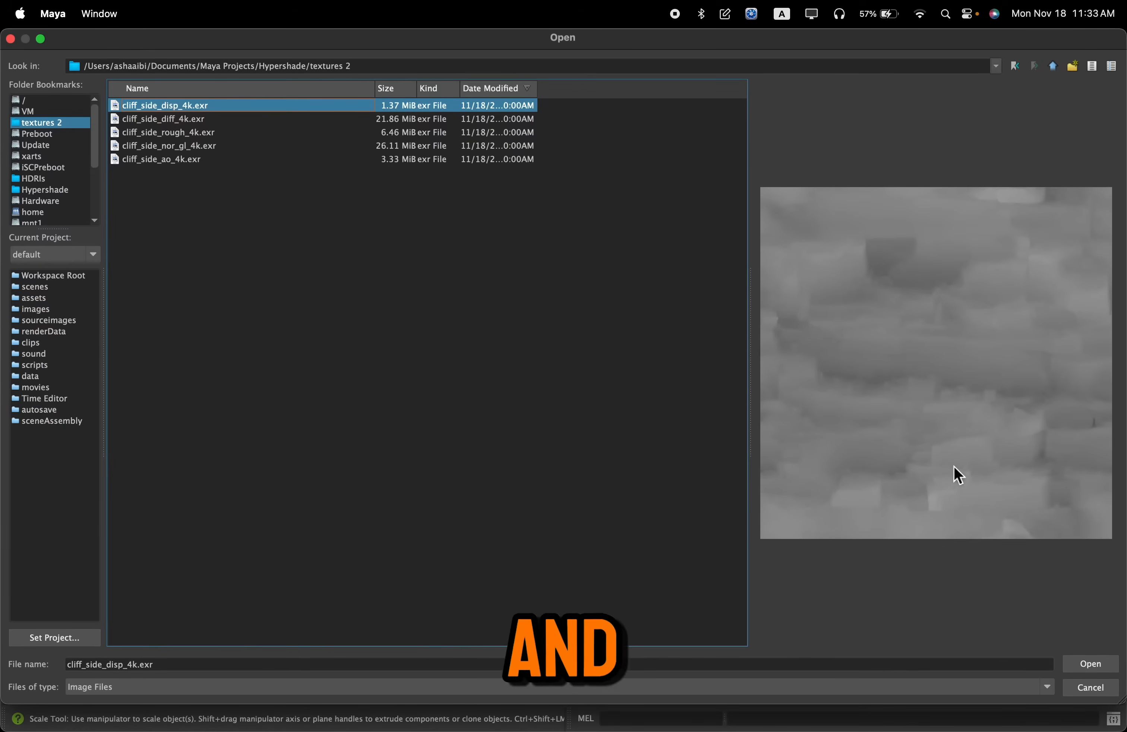
pyautogui.click(204, 148)
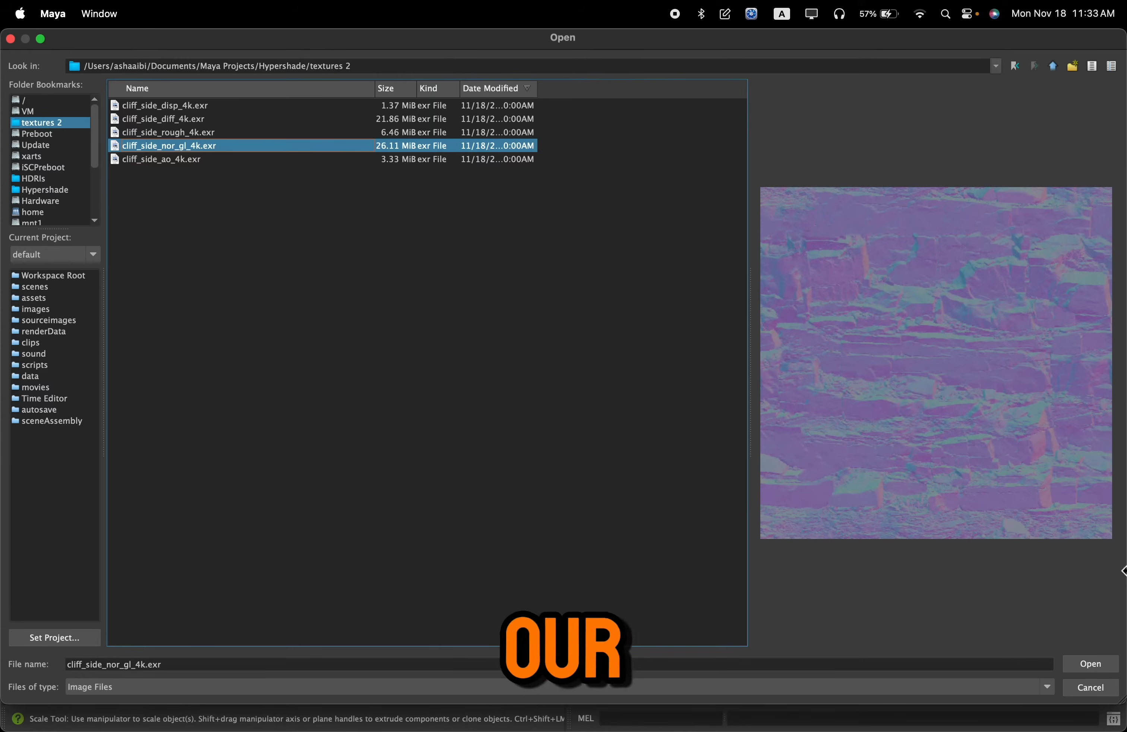
pyautogui.click(1093, 664)
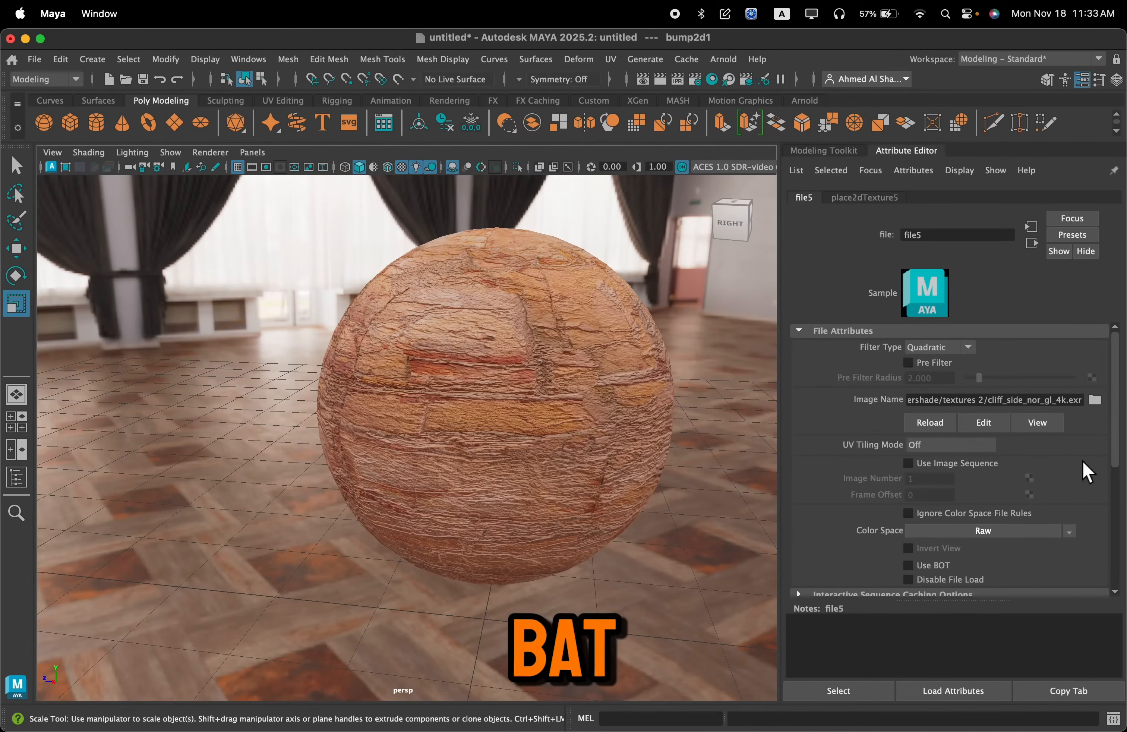
# Return to the 2D bump node and set Use As to Tangent Space Normals
pyautogui.scroll(-3, 1087, 472)
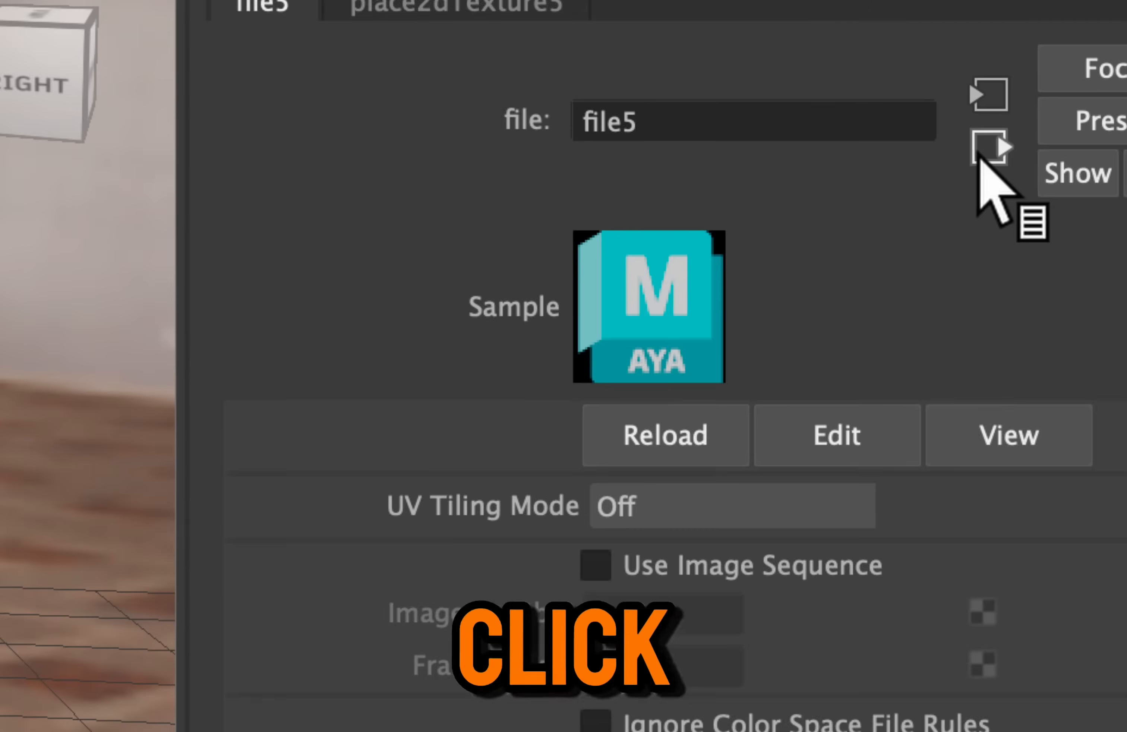
pyautogui.click(978, 155)
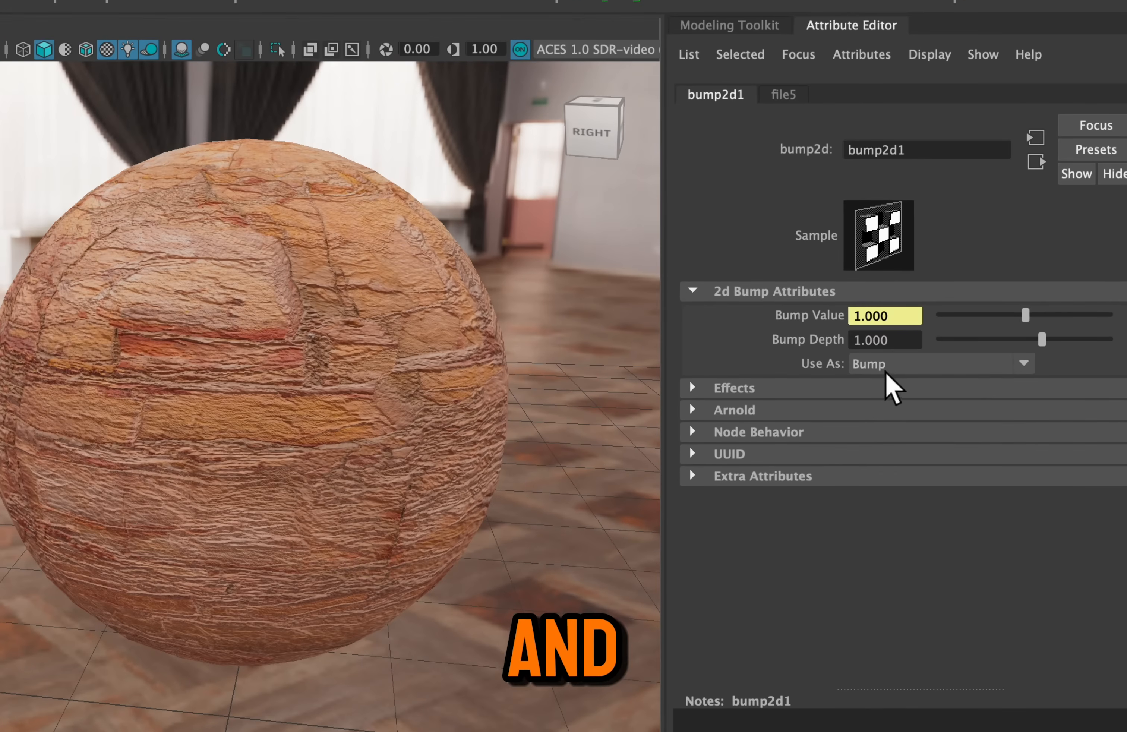
pyautogui.click(885, 372)
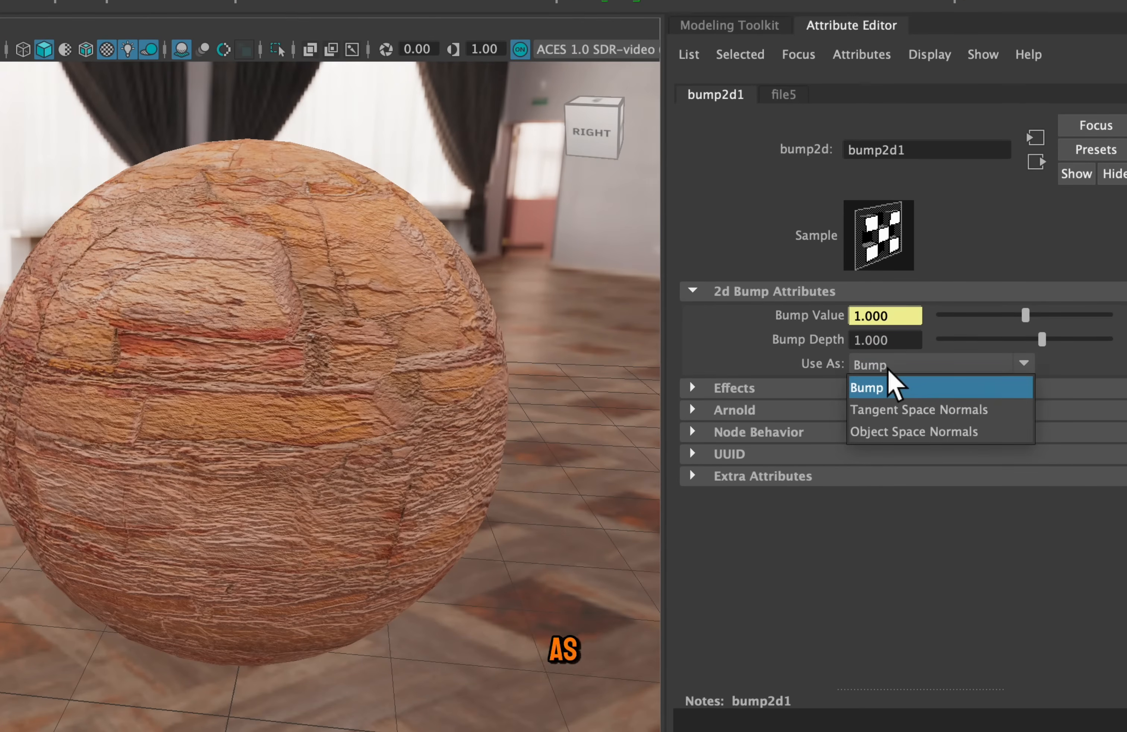
pyautogui.click(1003, 410)
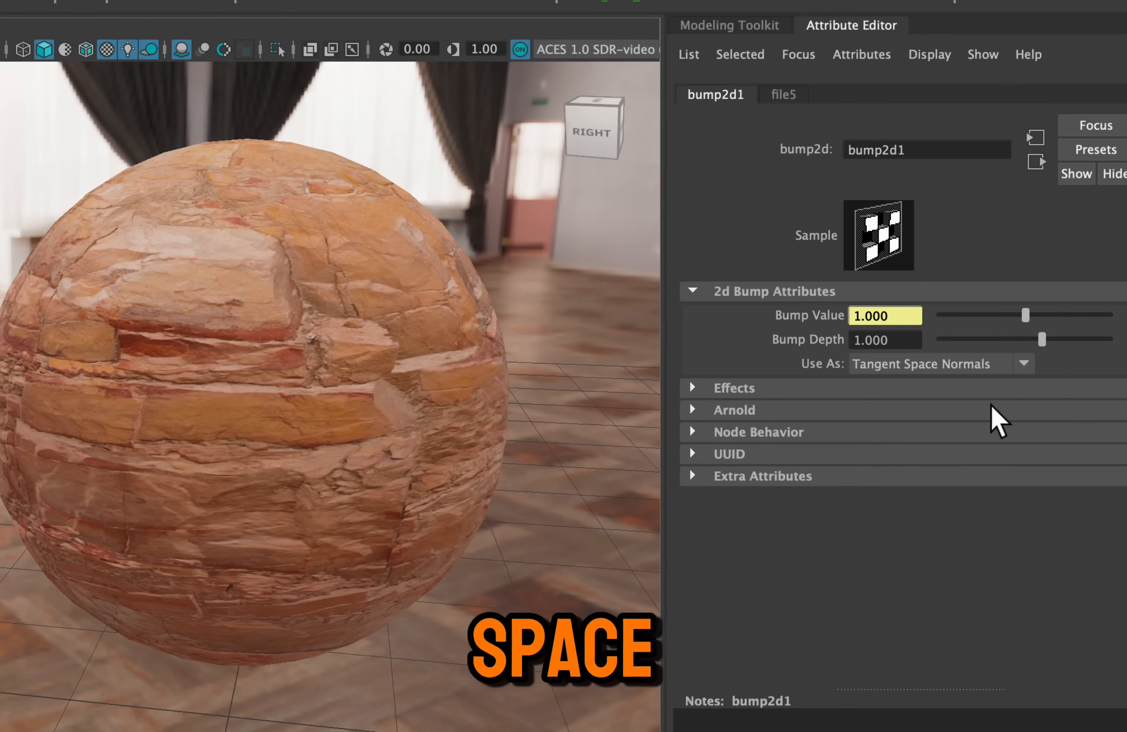
pyautogui.click(942, 371)
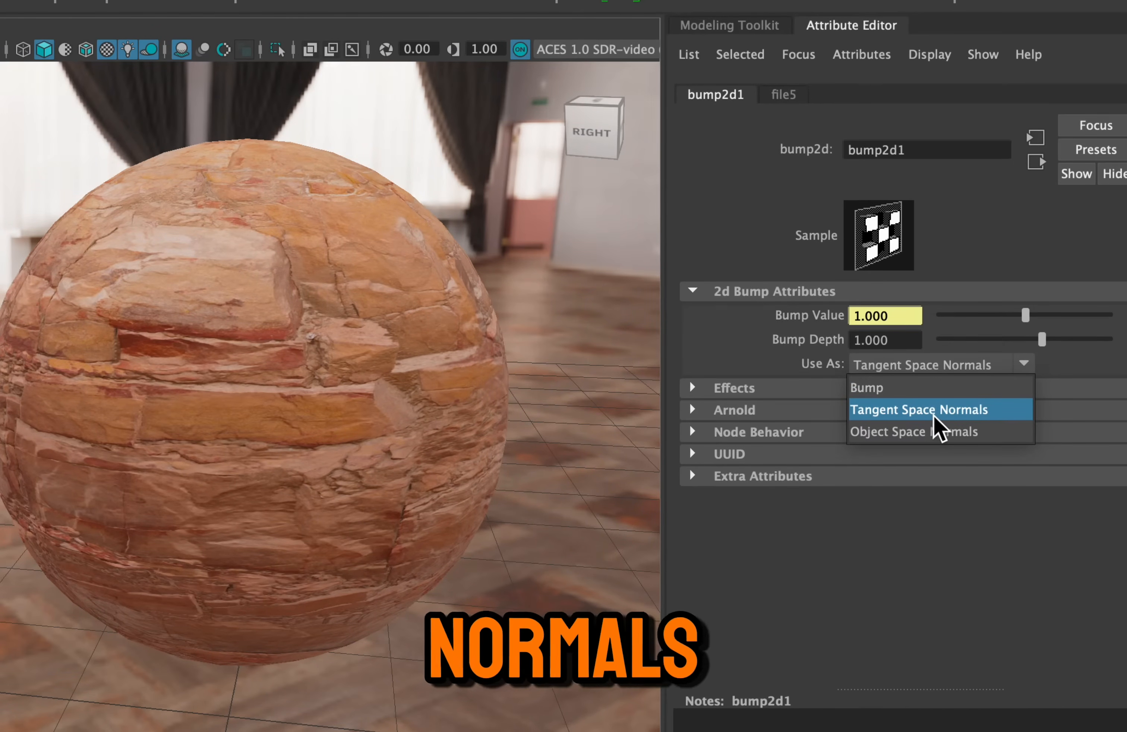
pyautogui.click(953, 410)
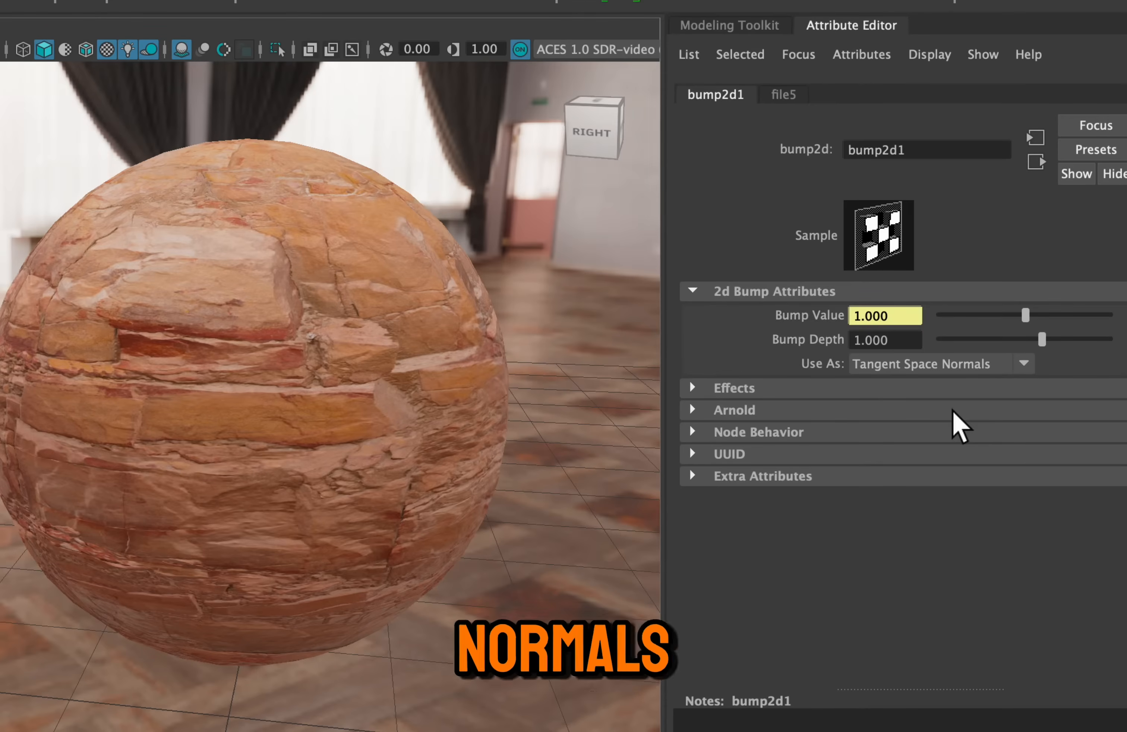
pyautogui.click(931, 368)
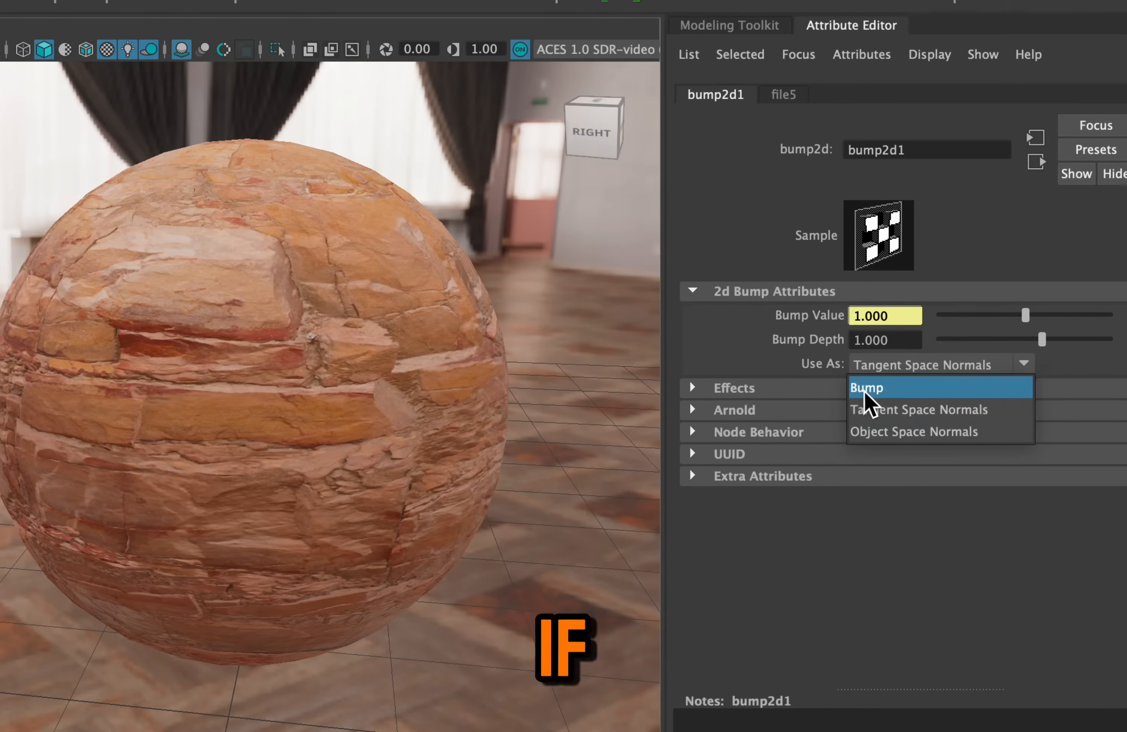
pyautogui.click(893, 412)
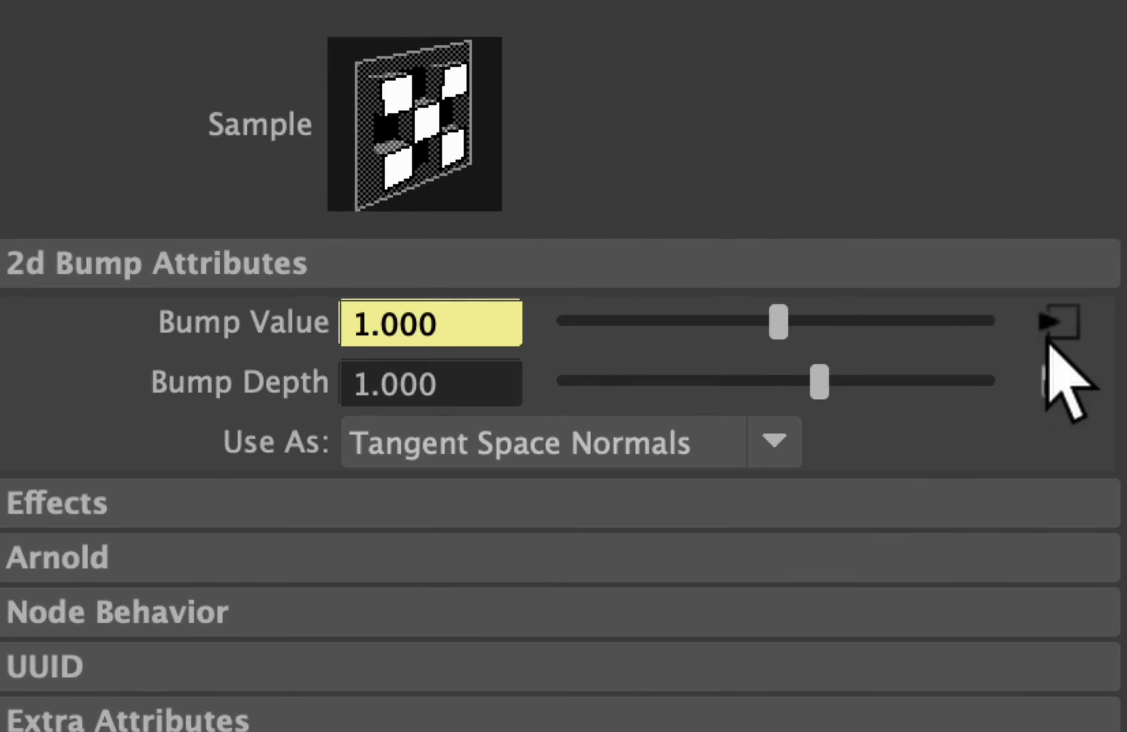
# Set the normal map file's color space to the Utility option Raw and go back up to the bricks_material attributes
pyautogui.click(1057, 323)
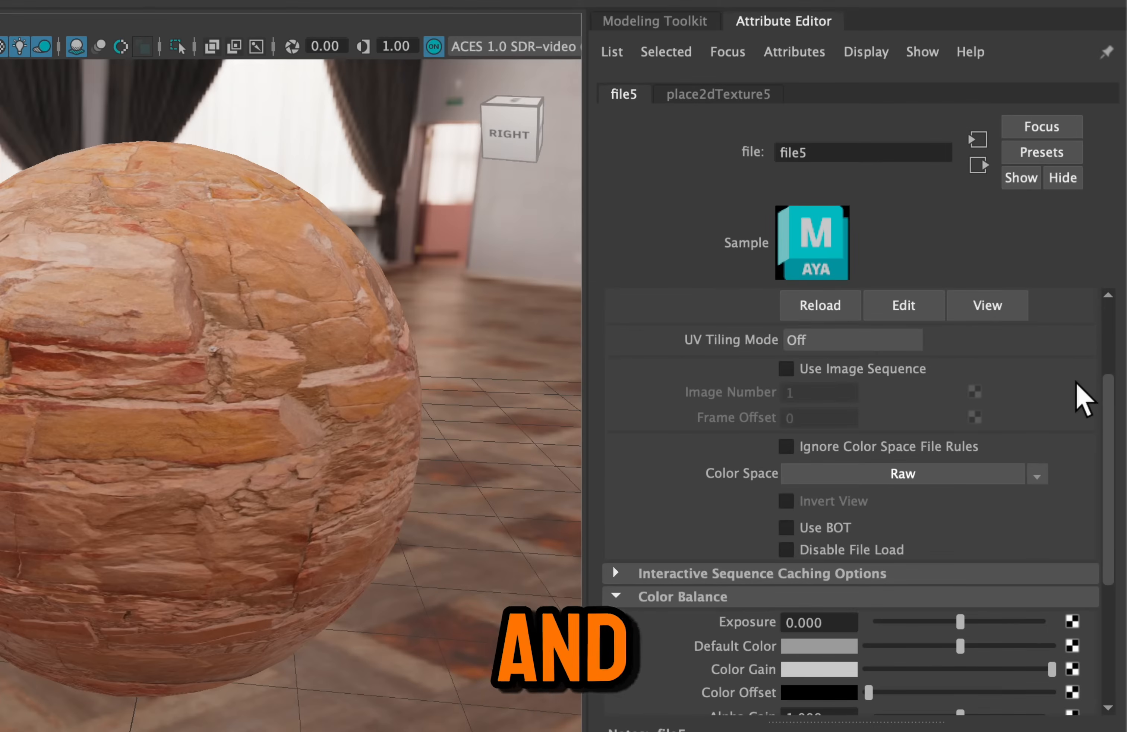
pyautogui.click(955, 473)
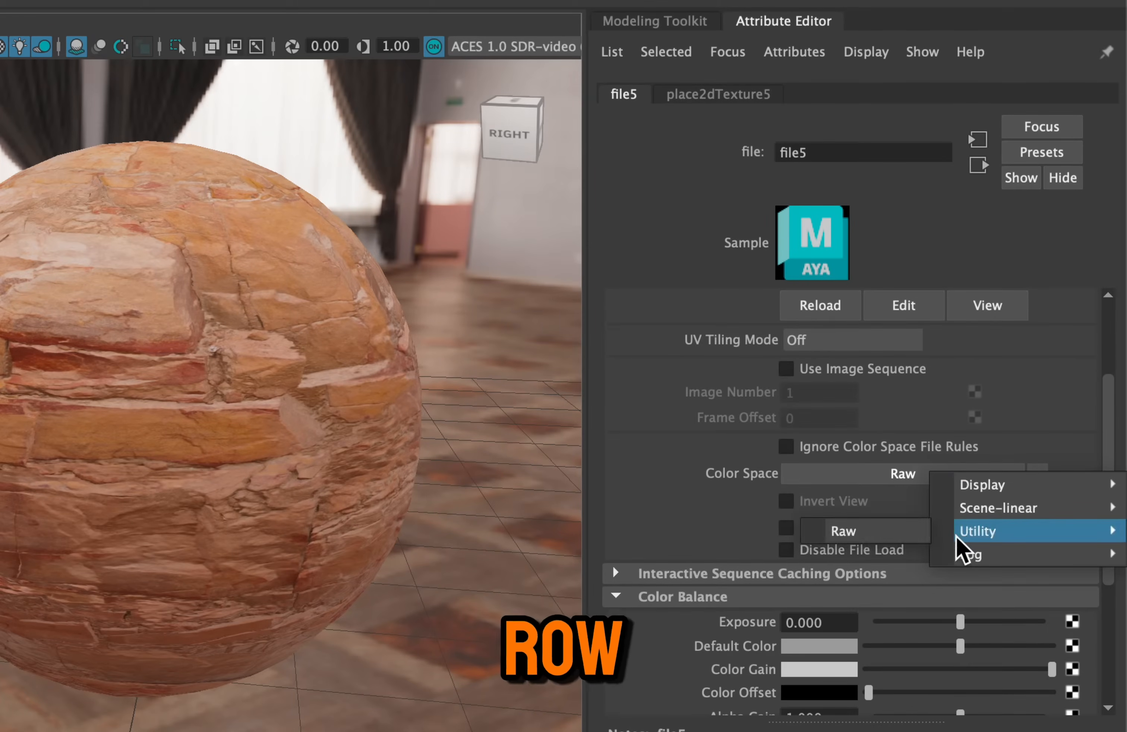
pyautogui.click(872, 531)
pyautogui.scroll(-3, 872, 523)
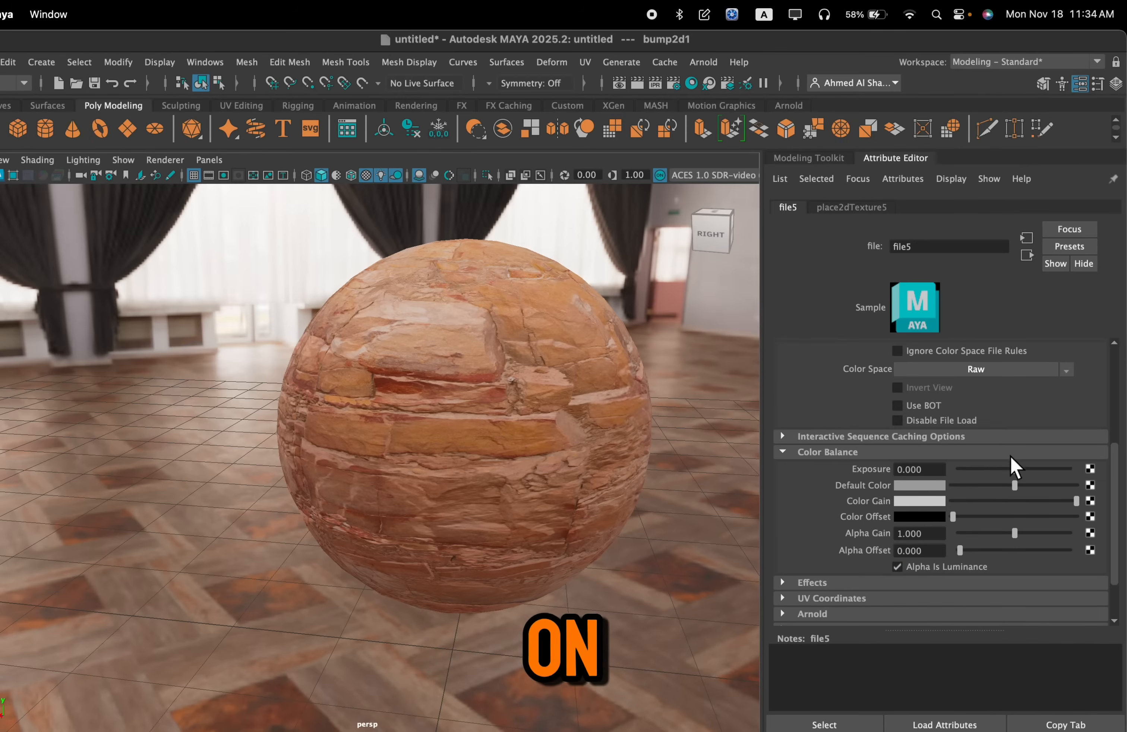
pyautogui.scroll(4, 1075, 486)
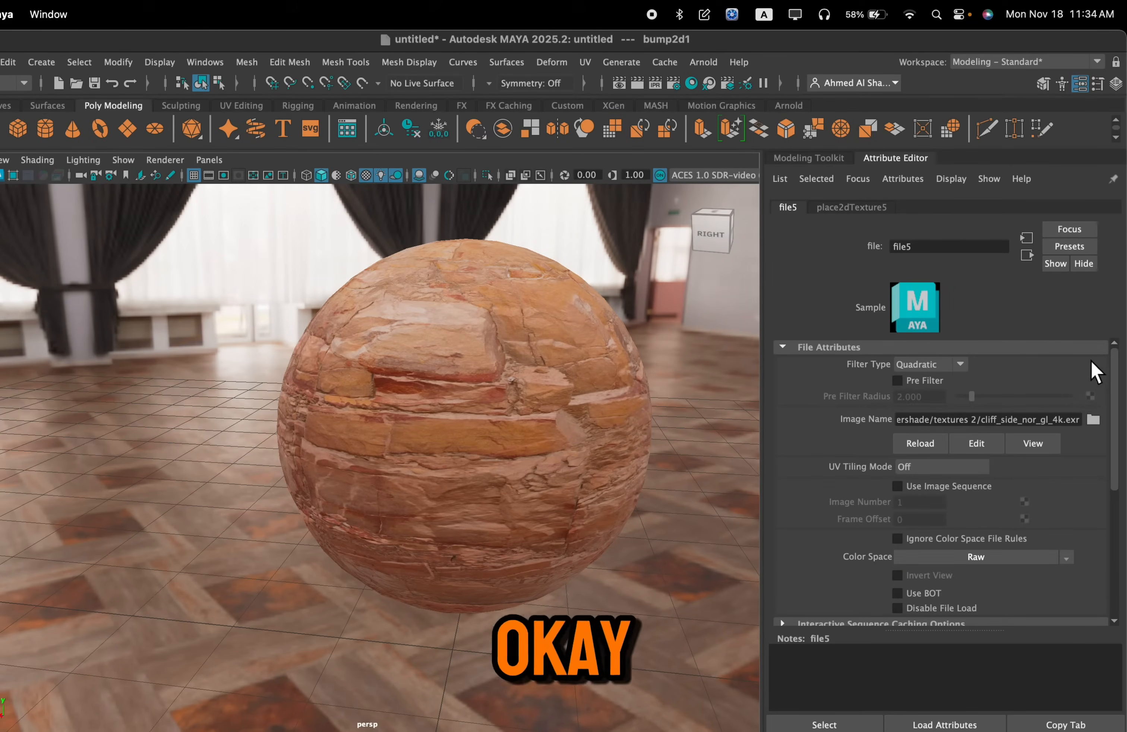
pyautogui.click(1028, 257)
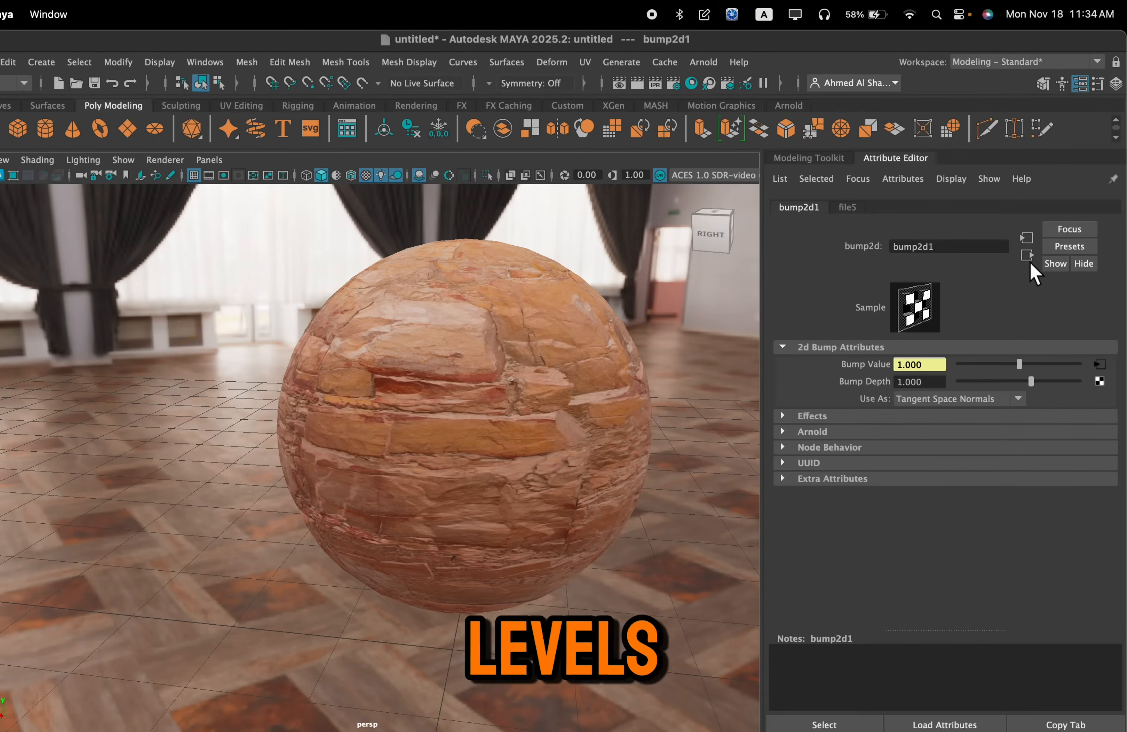
pyautogui.click(1027, 255)
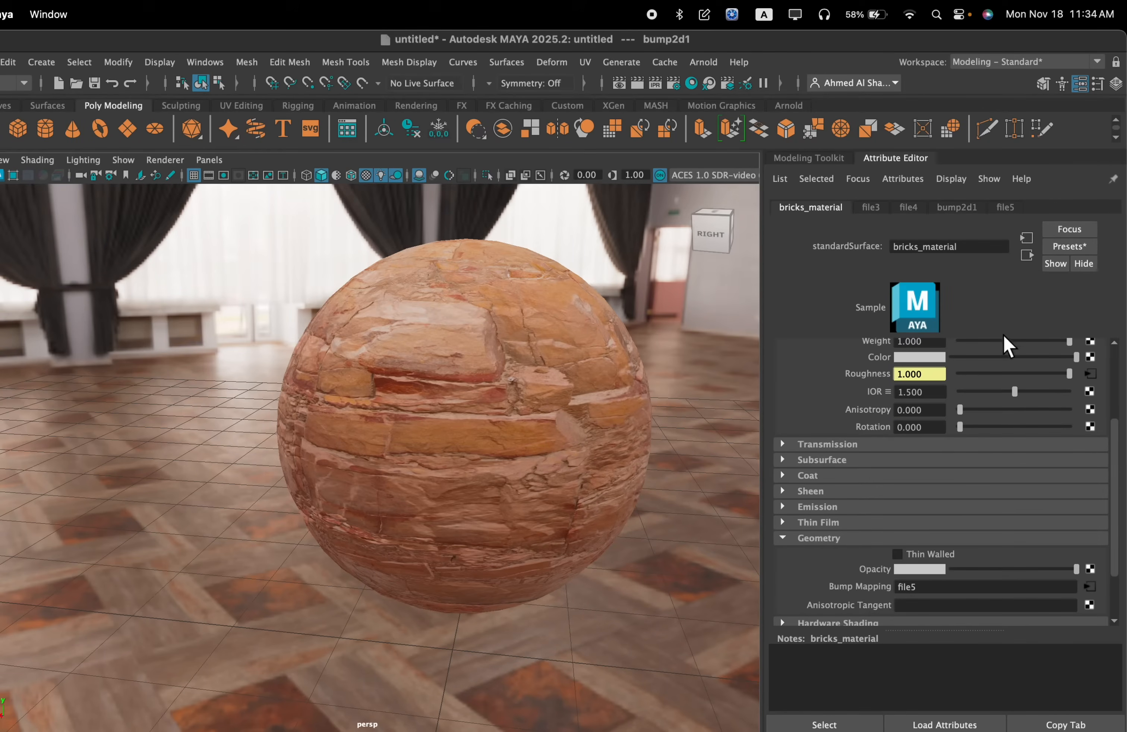
pyautogui.scroll(3, 922, 452)
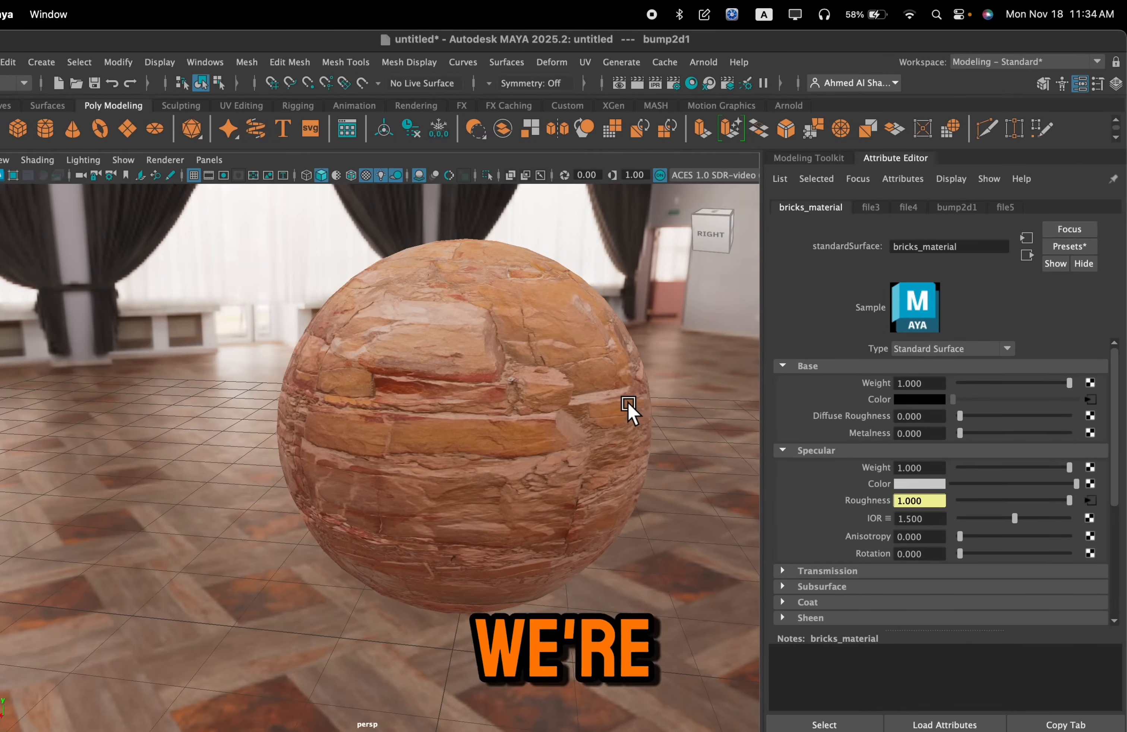
pyautogui.keyDown('alt'); pyautogui.moveTo(611, 392); pyautogui.dragTo(608, 391); pyautogui.keyUp('alt')
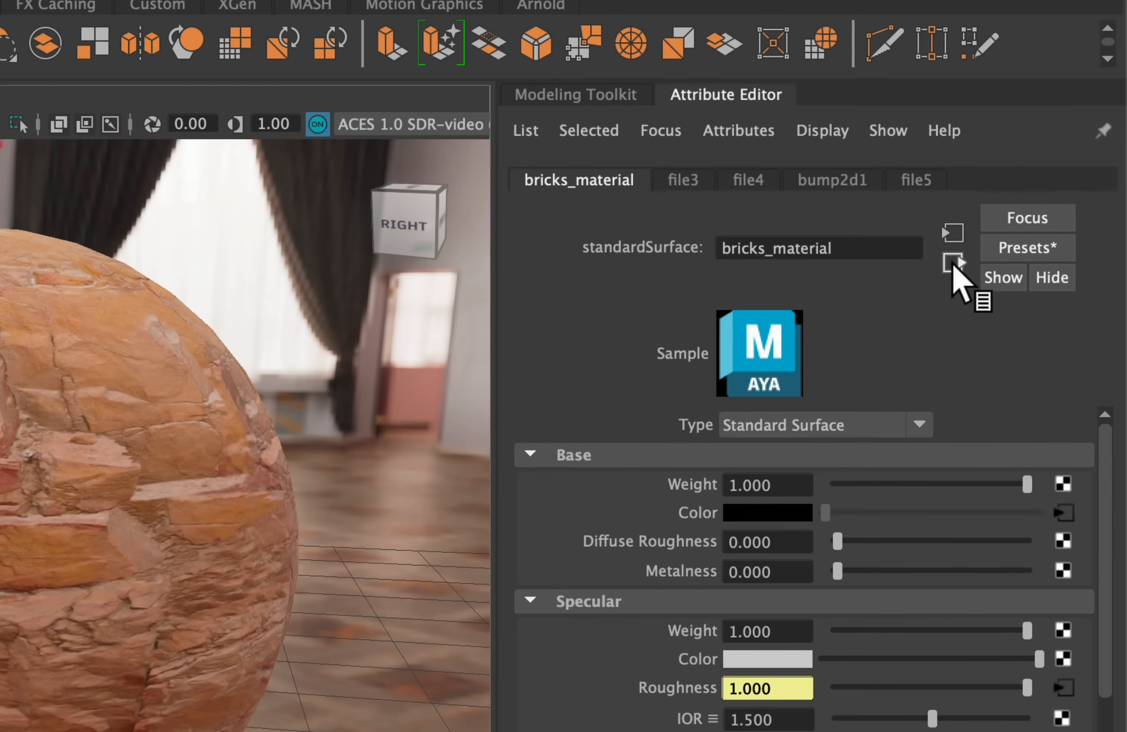
# Connect a File texture node to the displacement material slot of the shading group that uses bricks_material
pyautogui.click(953, 265)
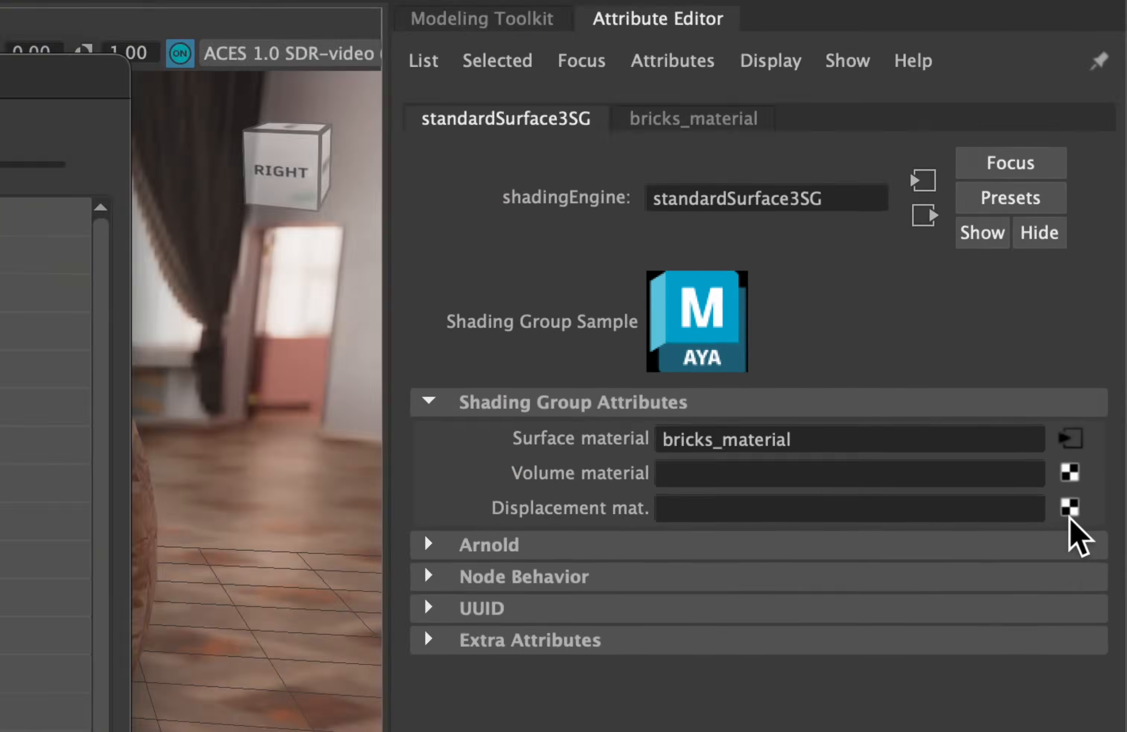
pyautogui.click(1059, 507)
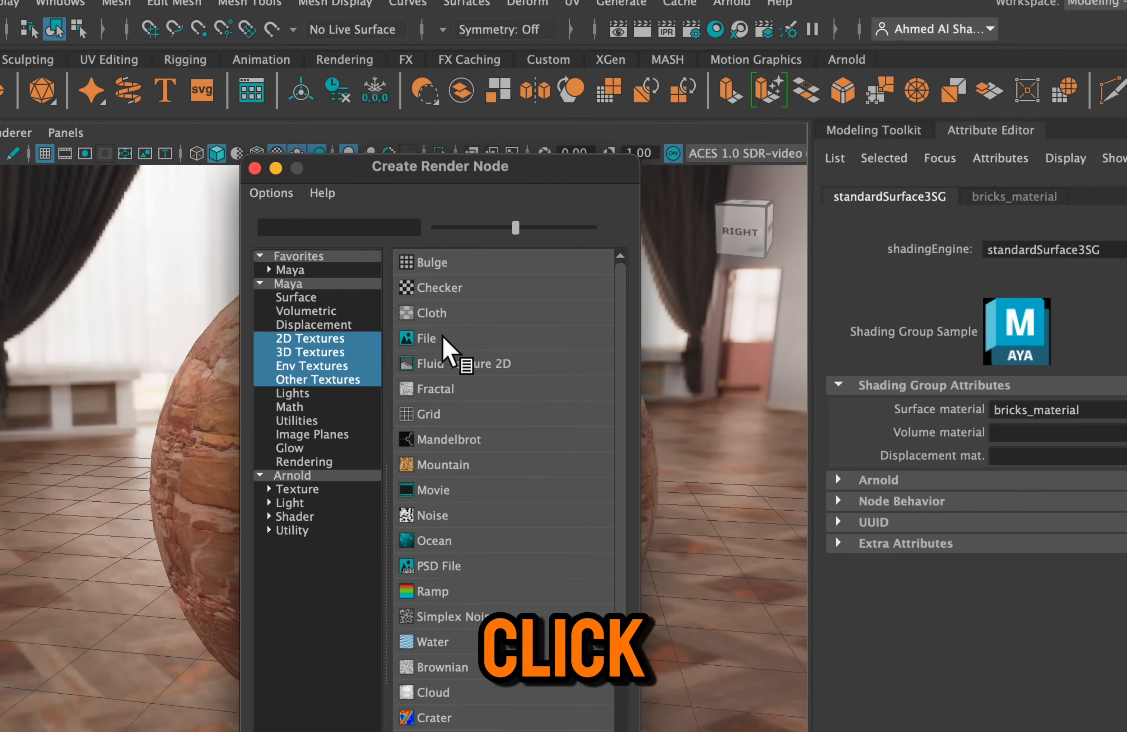
pyautogui.click(452, 339)
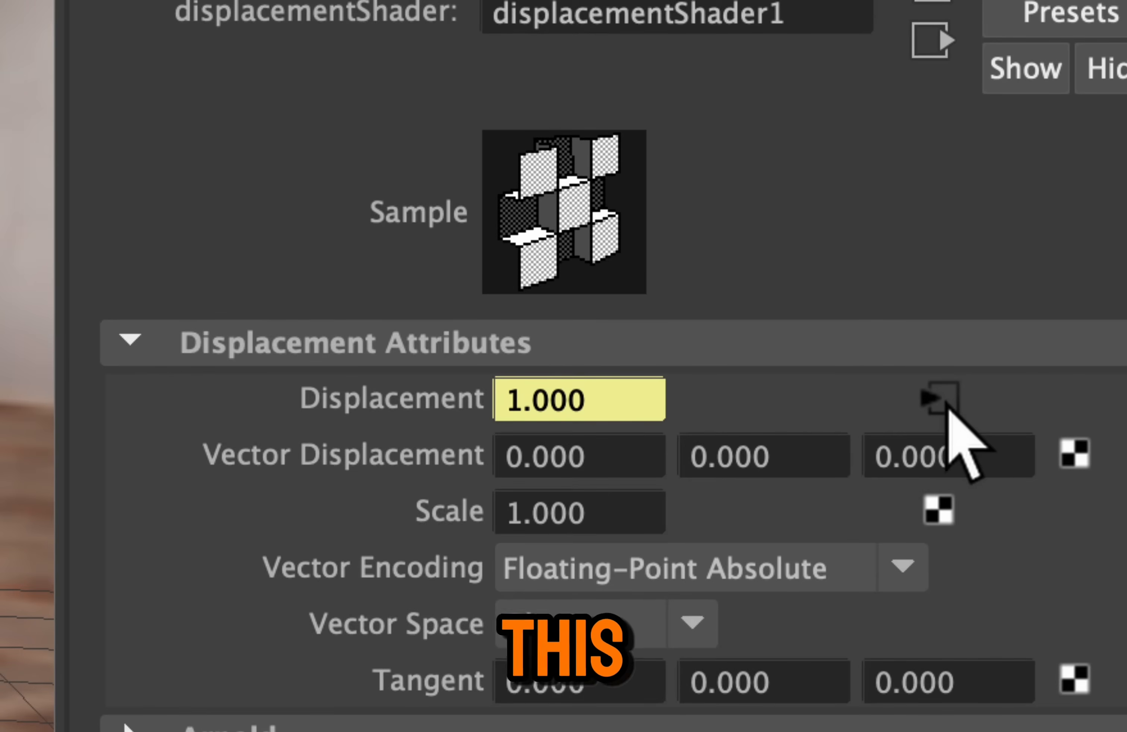
# Load cliff_side_disp_4k.exr from the textures 2 folder into the file node feeding the Displacement attribute
pyautogui.click(944, 402)
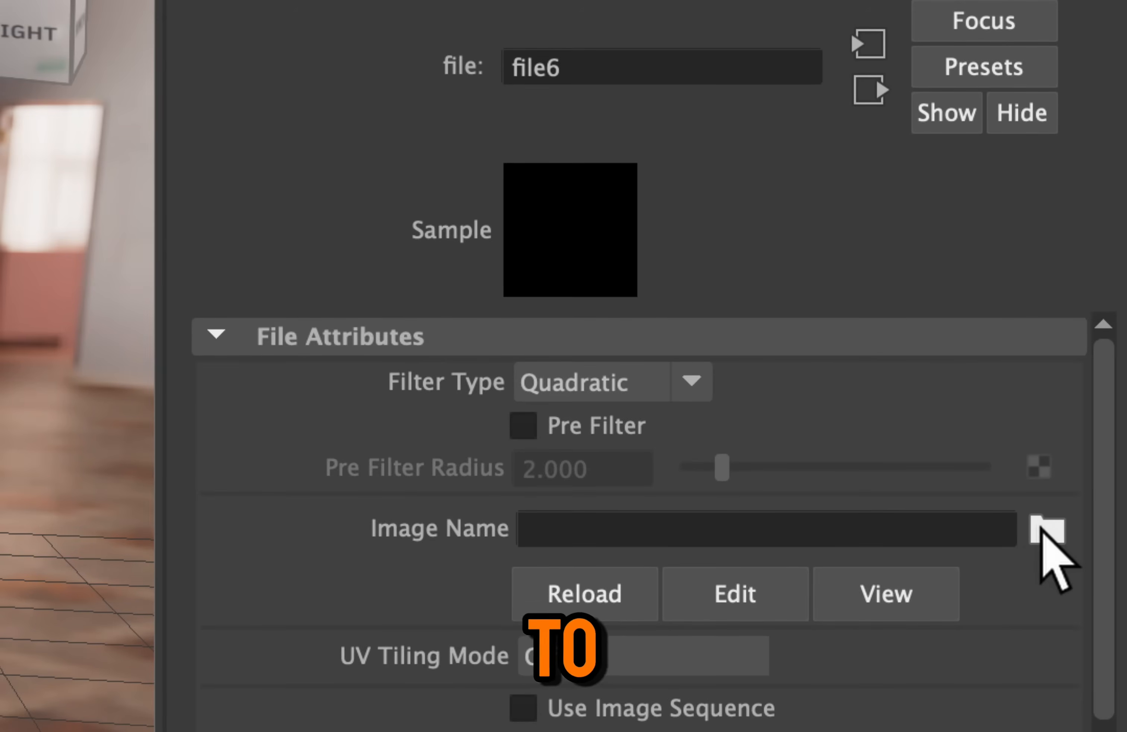
pyautogui.click(1046, 530)
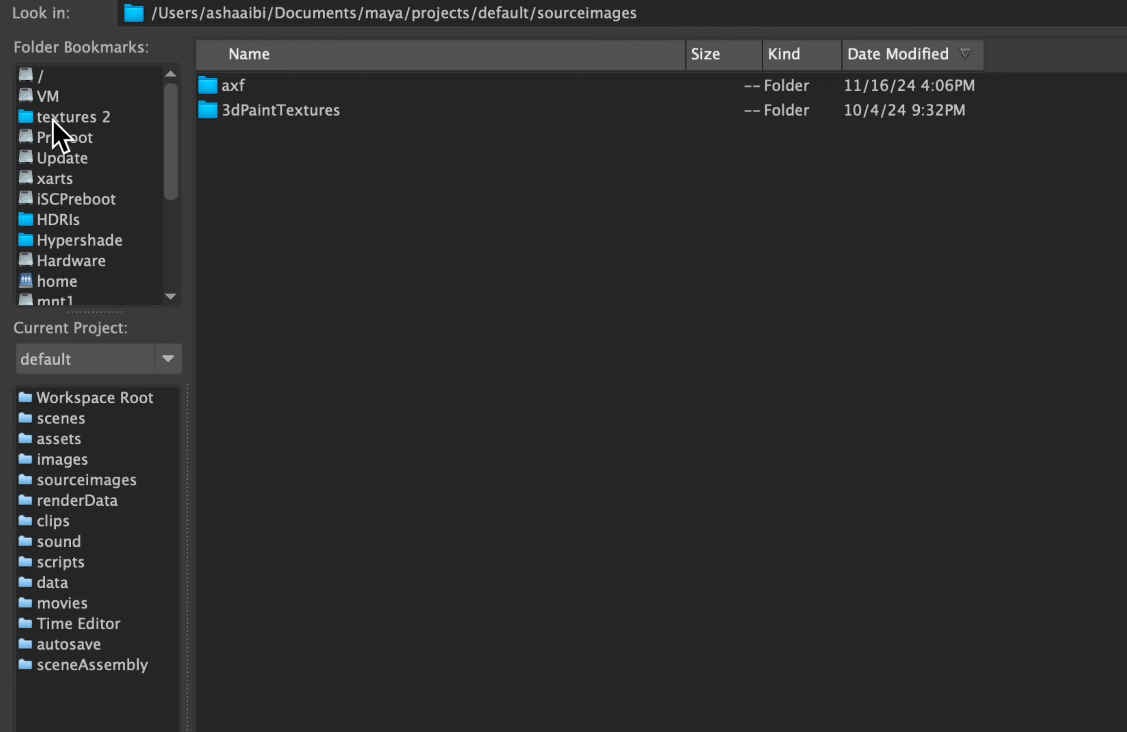
pyautogui.click(40, 123)
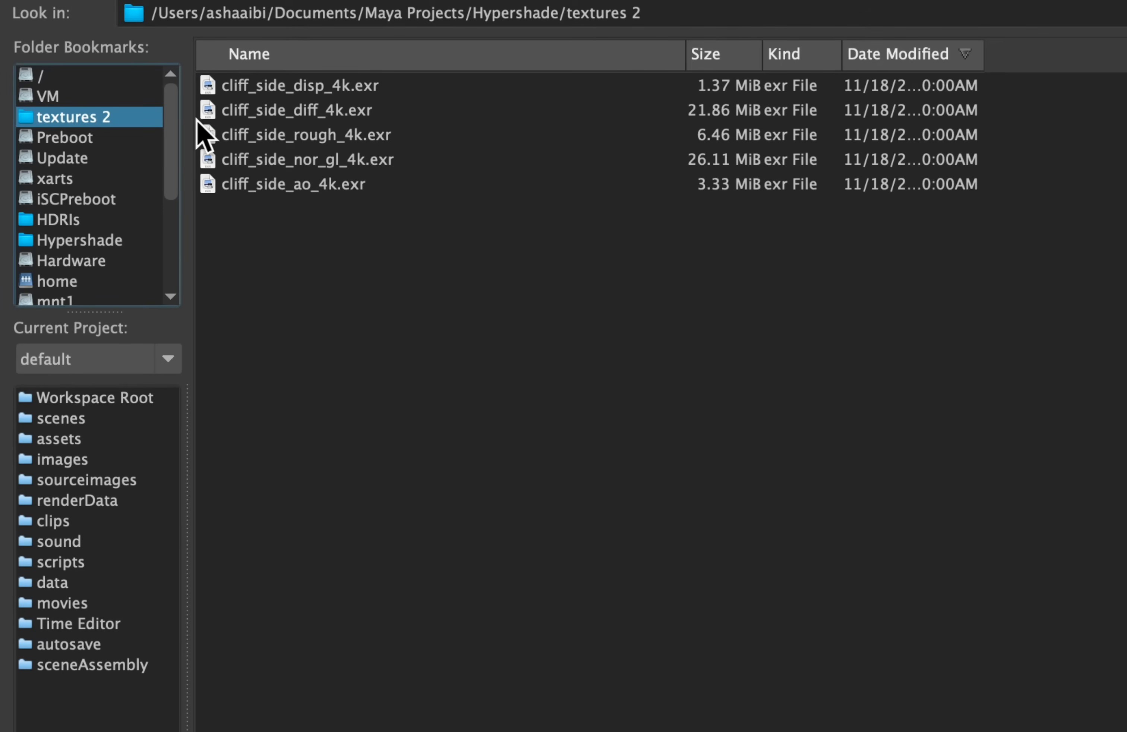
pyautogui.click(243, 86)
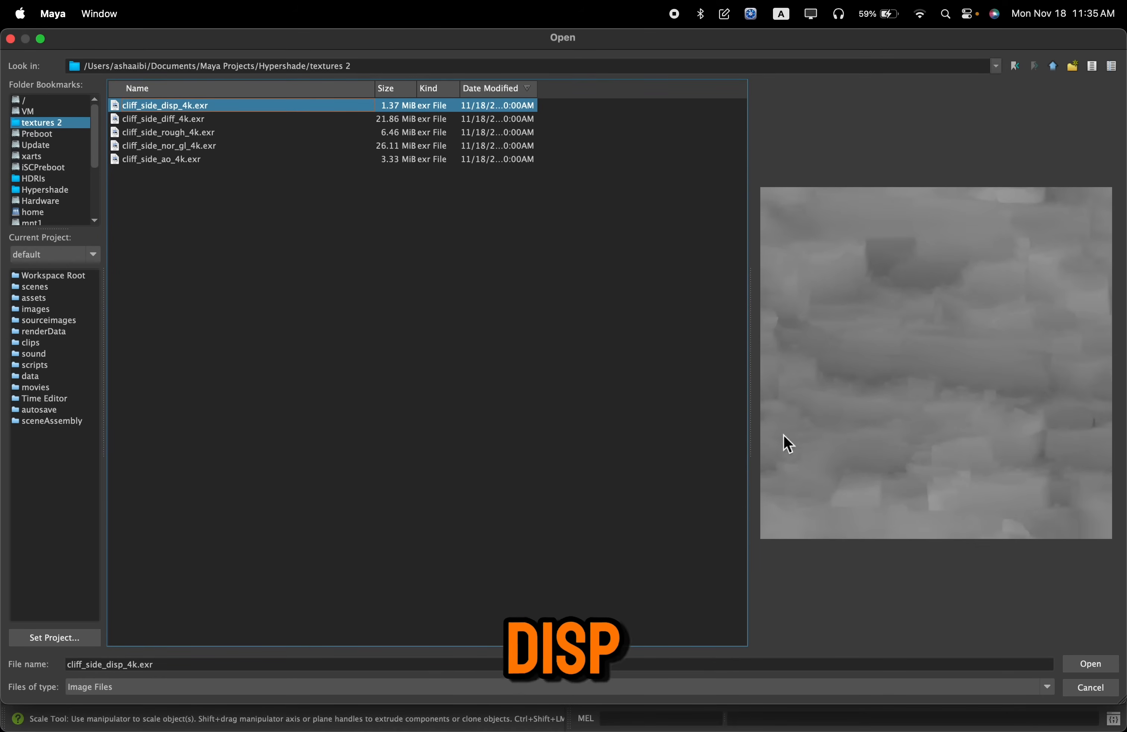
pyautogui.click(1092, 668)
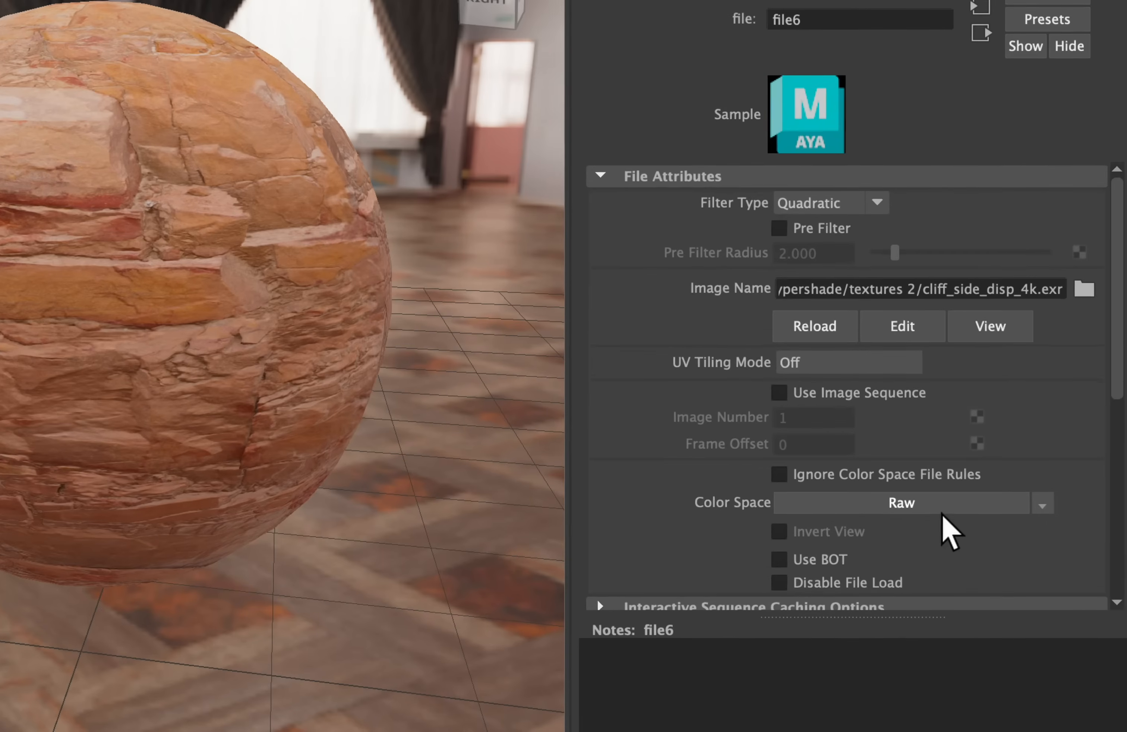
# Set the displacement file's color space to the Utility option Raw, check its Color Balance settings and return to the displacement shader
pyautogui.click(1009, 535)
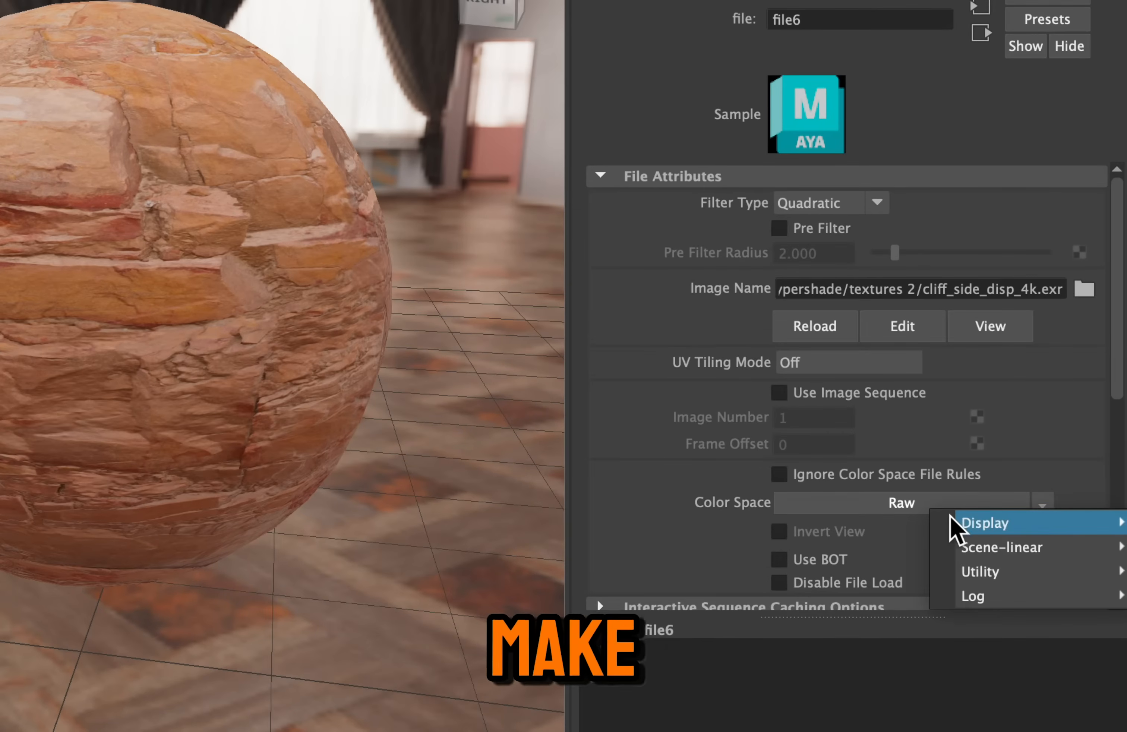
pyautogui.moveTo(1041, 573)
pyautogui.click(894, 572)
pyautogui.scroll(-5, 760, 523)
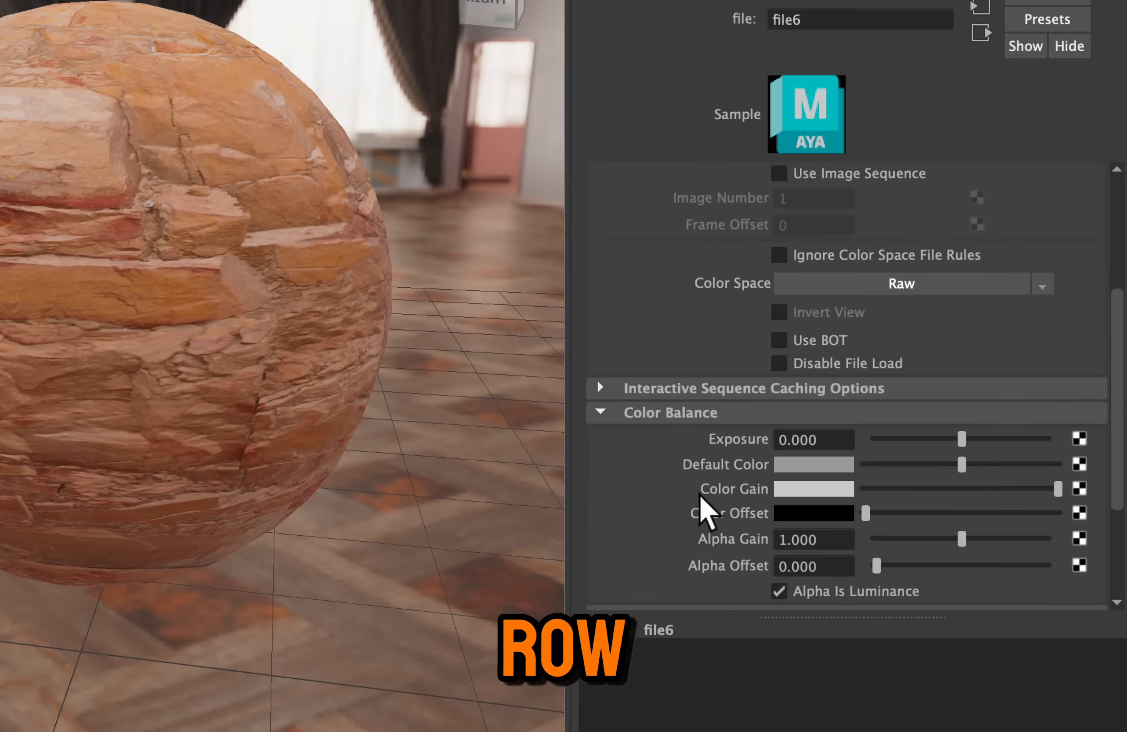
pyautogui.scroll(-2, 808, 523)
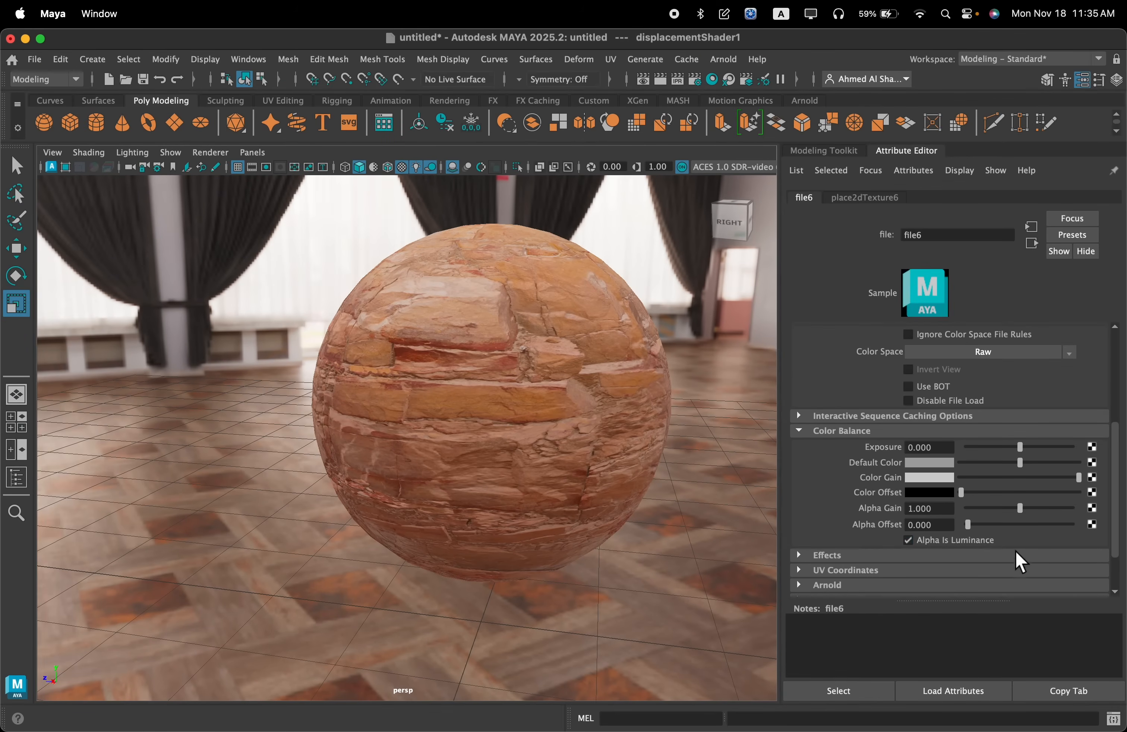
pyautogui.scroll(5, 908, 470)
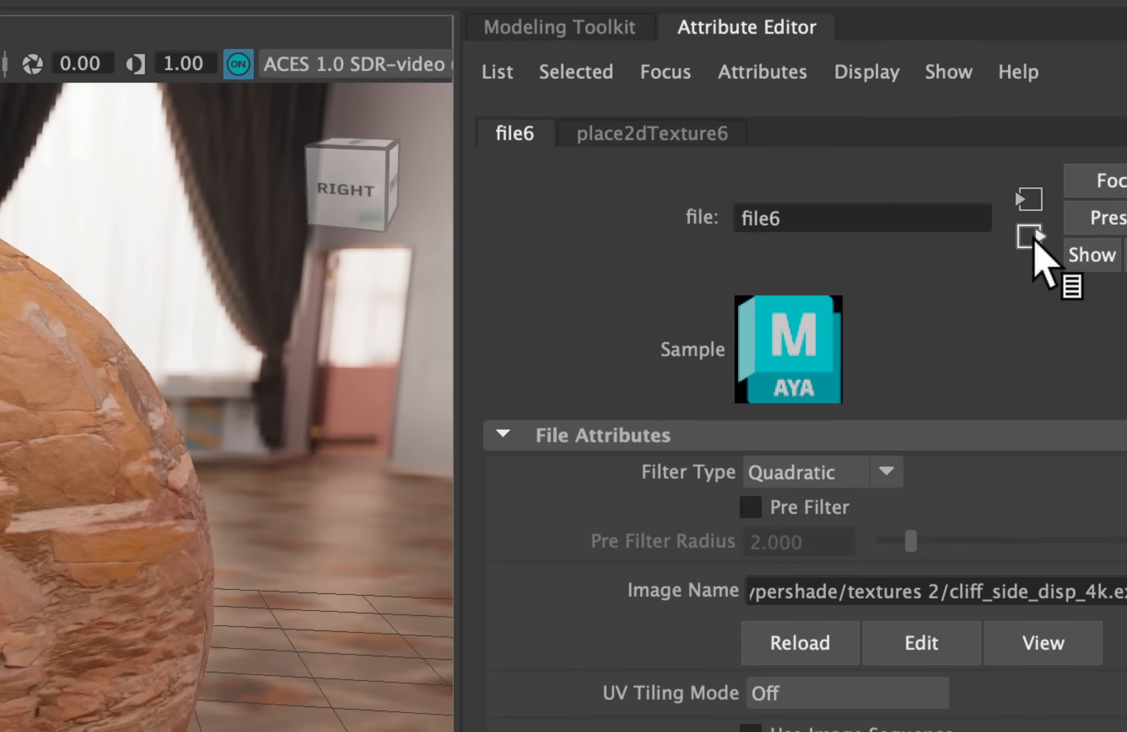
pyautogui.click(1031, 238)
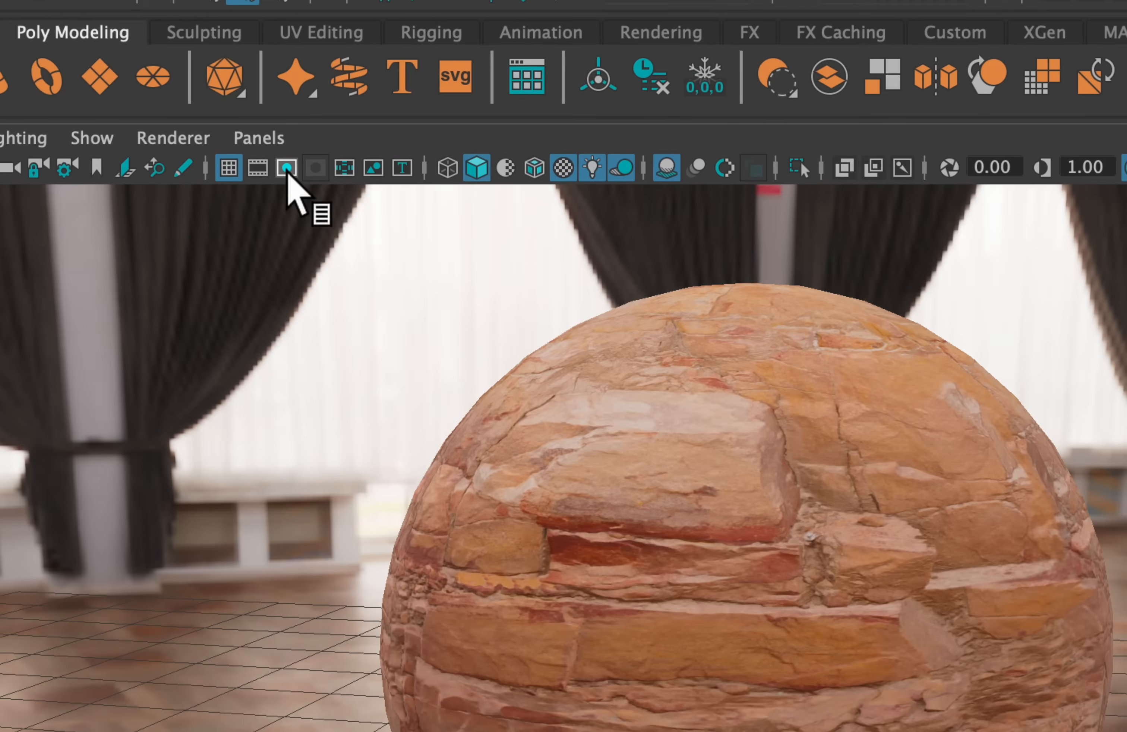
# Show the resolution gate around the sphere and set the render image size preset to HD_1080
pyautogui.click(286, 171)
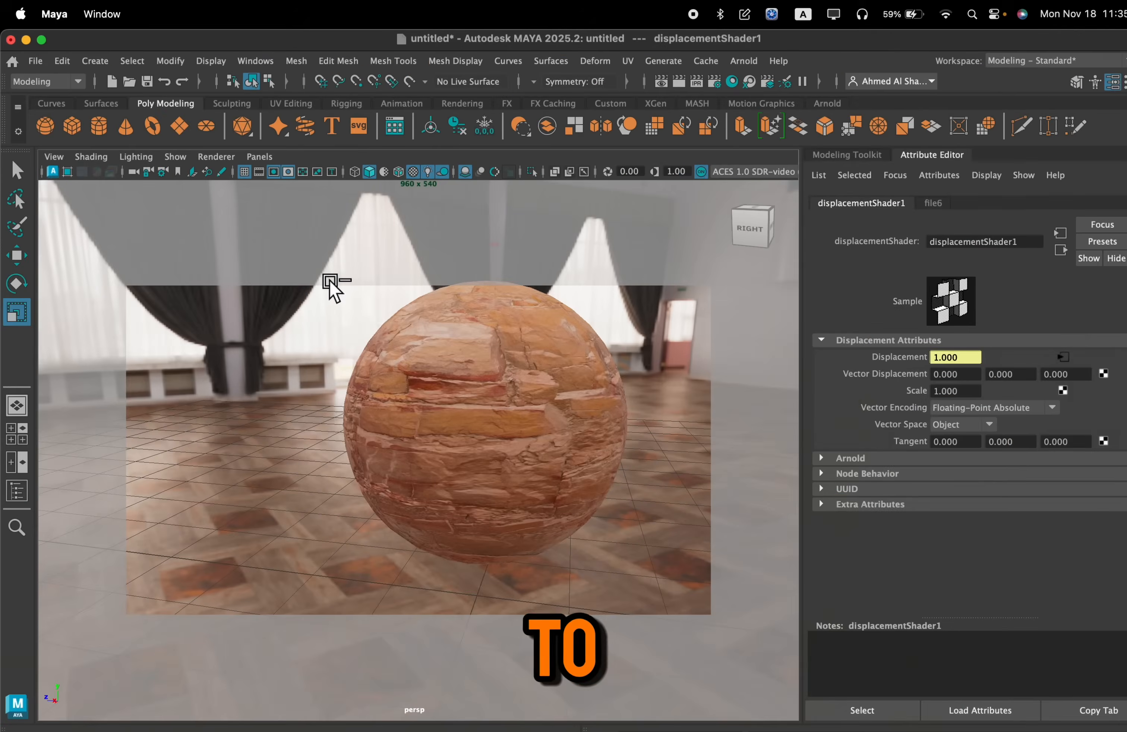
pyautogui.keyDown('alt'); pyautogui.moveTo(580, 335); pyautogui.dragTo(569, 359, button='middle'); pyautogui.keyUp('alt')
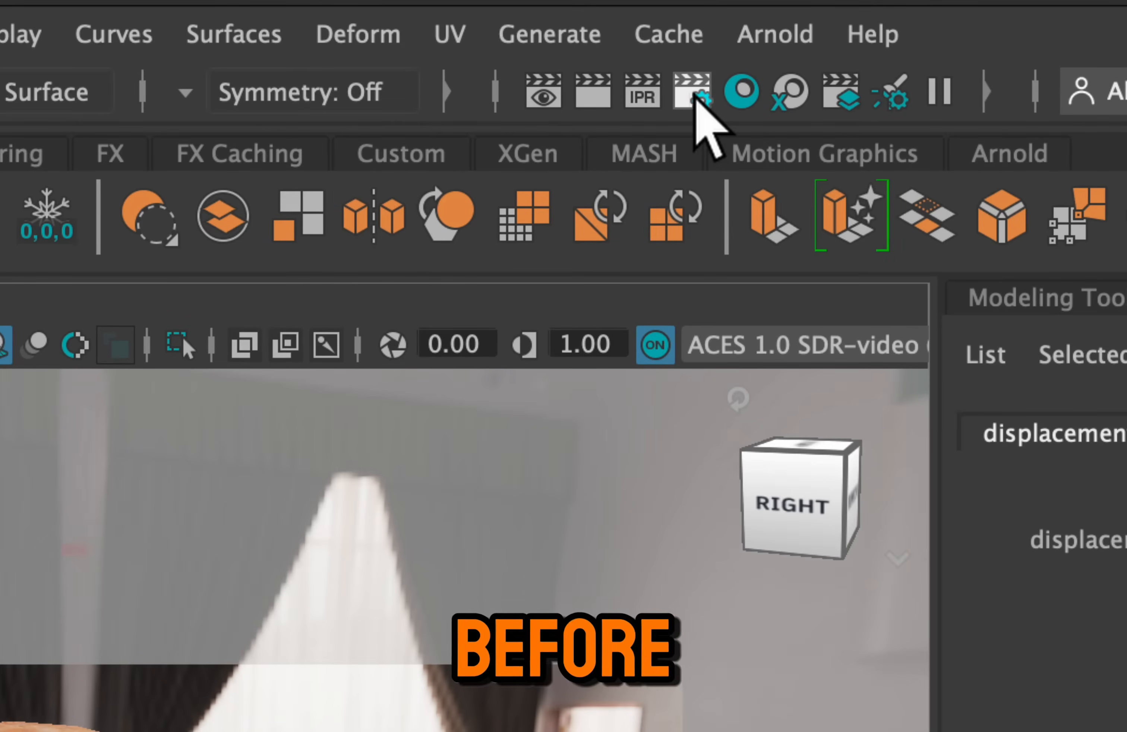
pyautogui.click(696, 95)
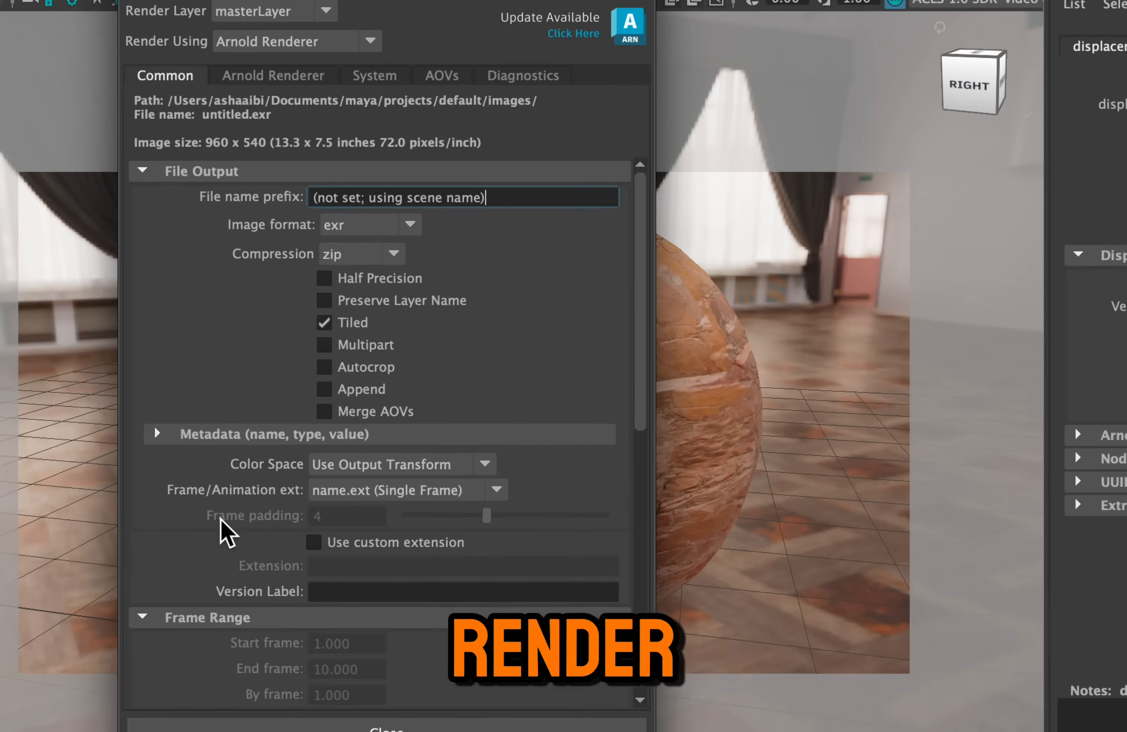
pyautogui.scroll(-10, 612, 516)
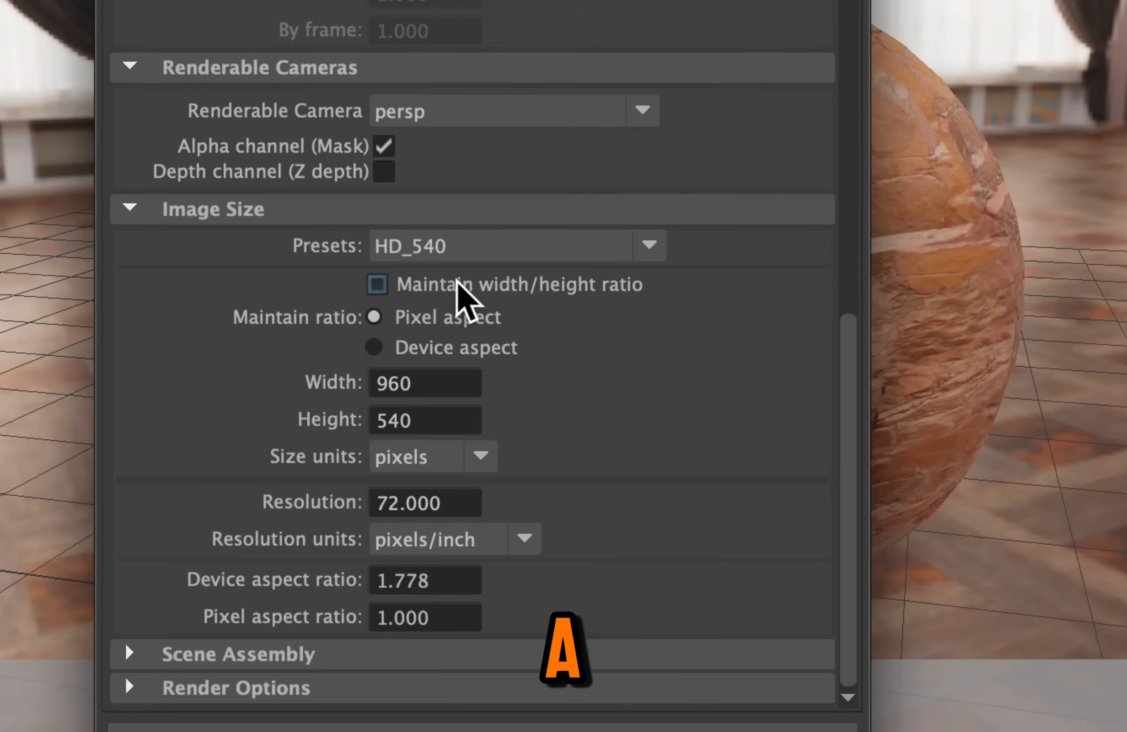
pyautogui.click(519, 247)
pyautogui.scroll(-3, 652, 376)
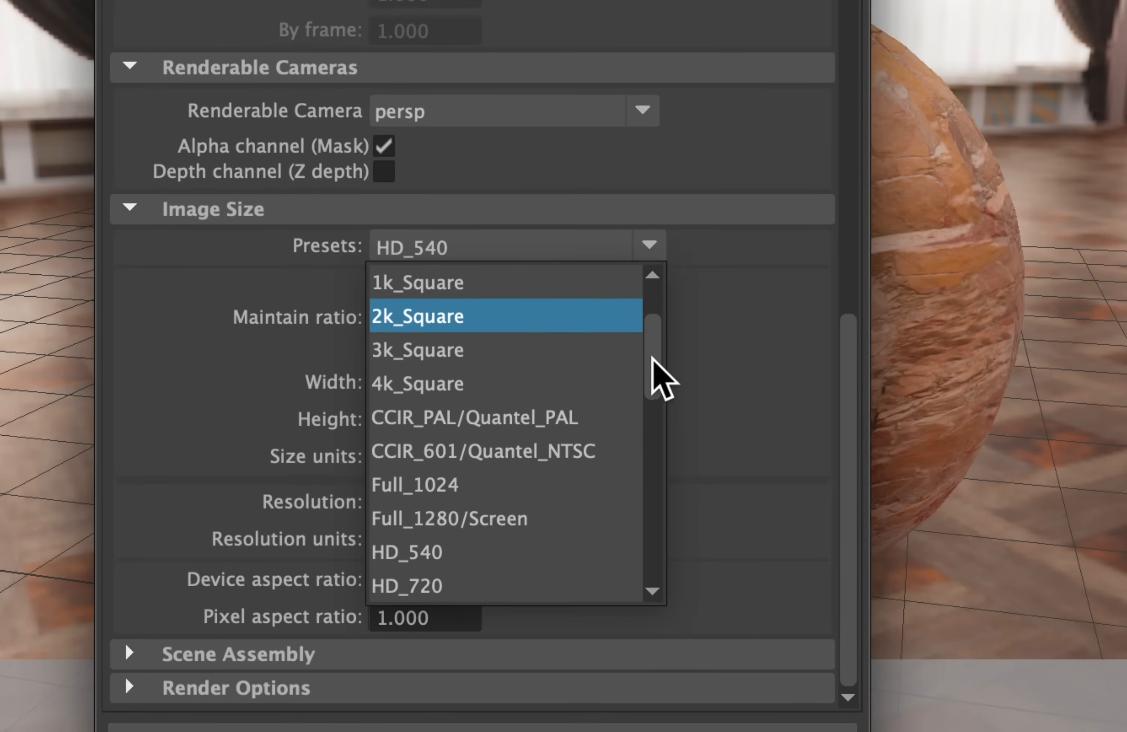
pyautogui.moveTo(658, 387); pyautogui.dragTo(658, 353)
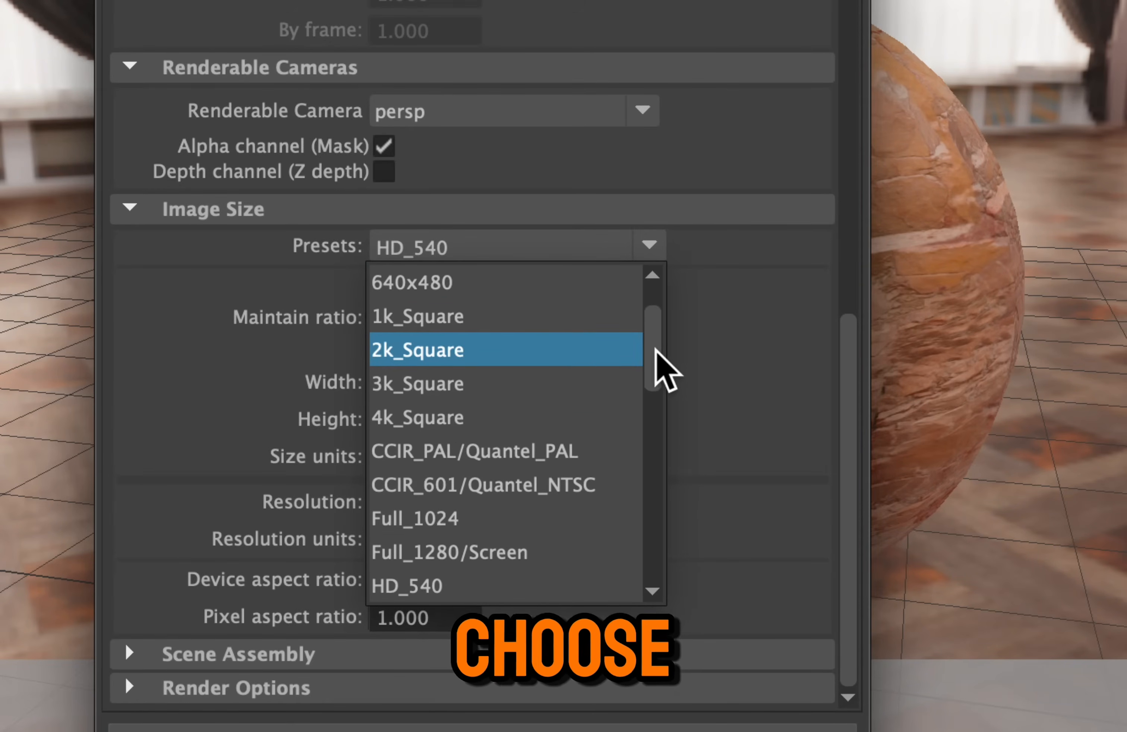
pyautogui.scroll(-2, 664, 378)
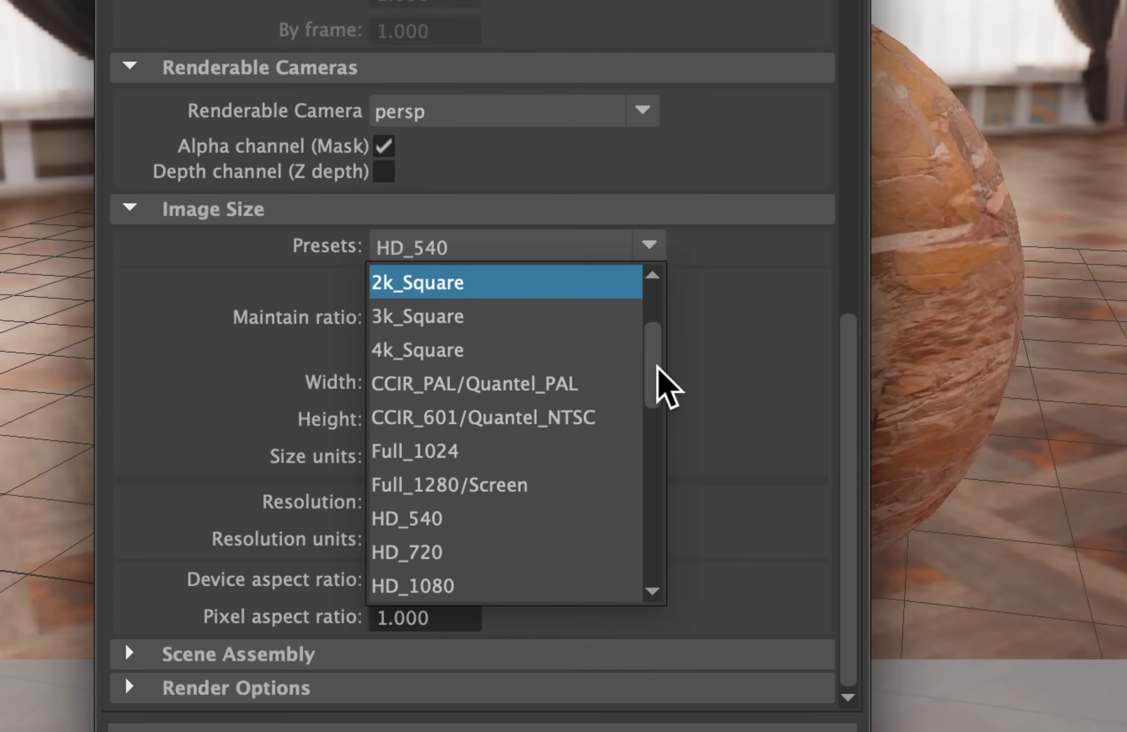
pyautogui.click(471, 589)
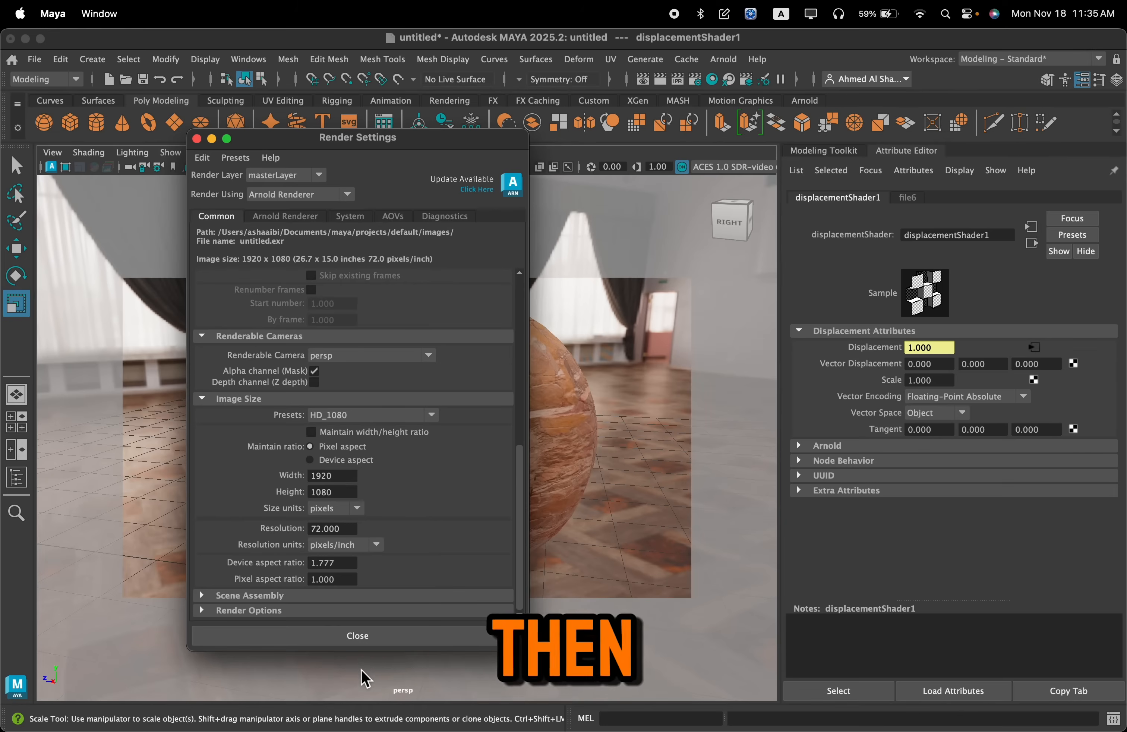
pyautogui.click(358, 636)
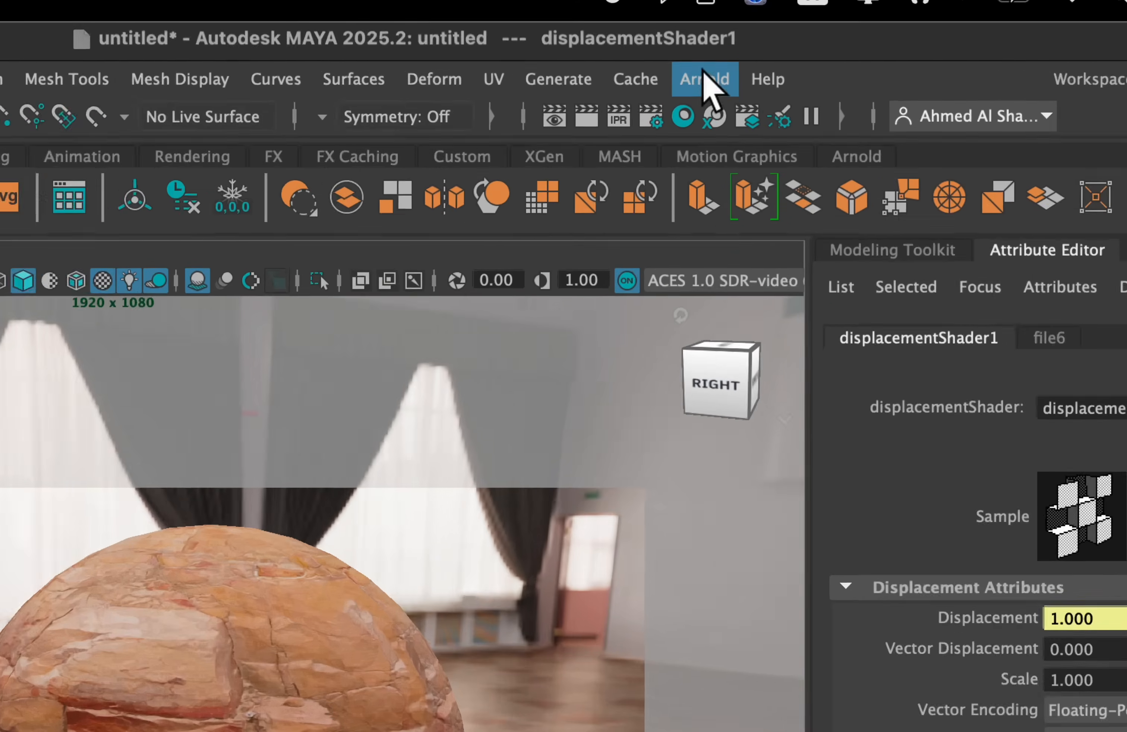
# Render the scene with Arnold and dock the Arnold RenderView beneath the perspective viewport
pyautogui.click(724, 59)
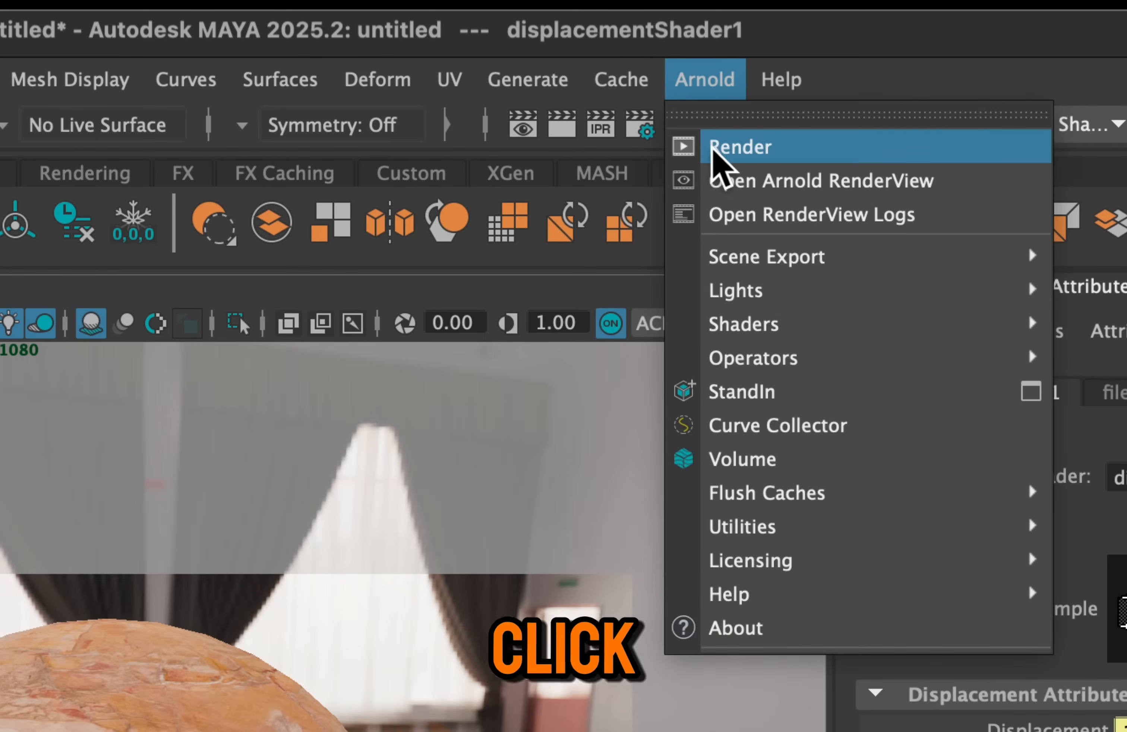
pyautogui.click(803, 154)
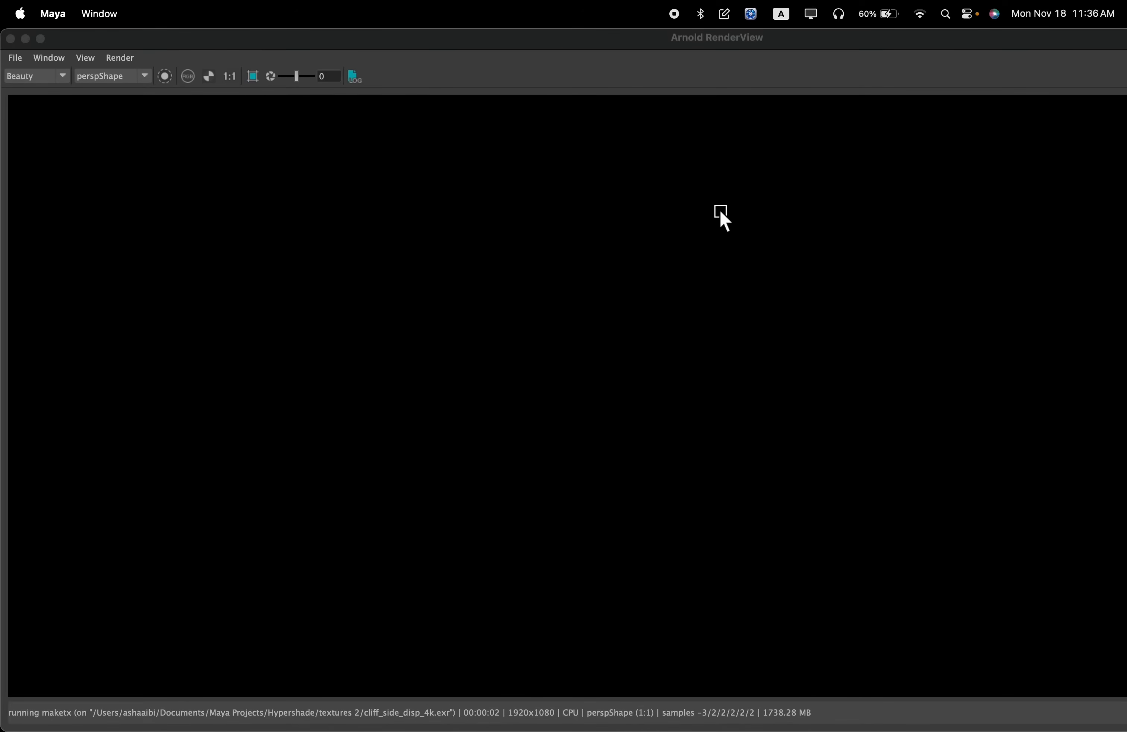
pyautogui.click(621, 61)
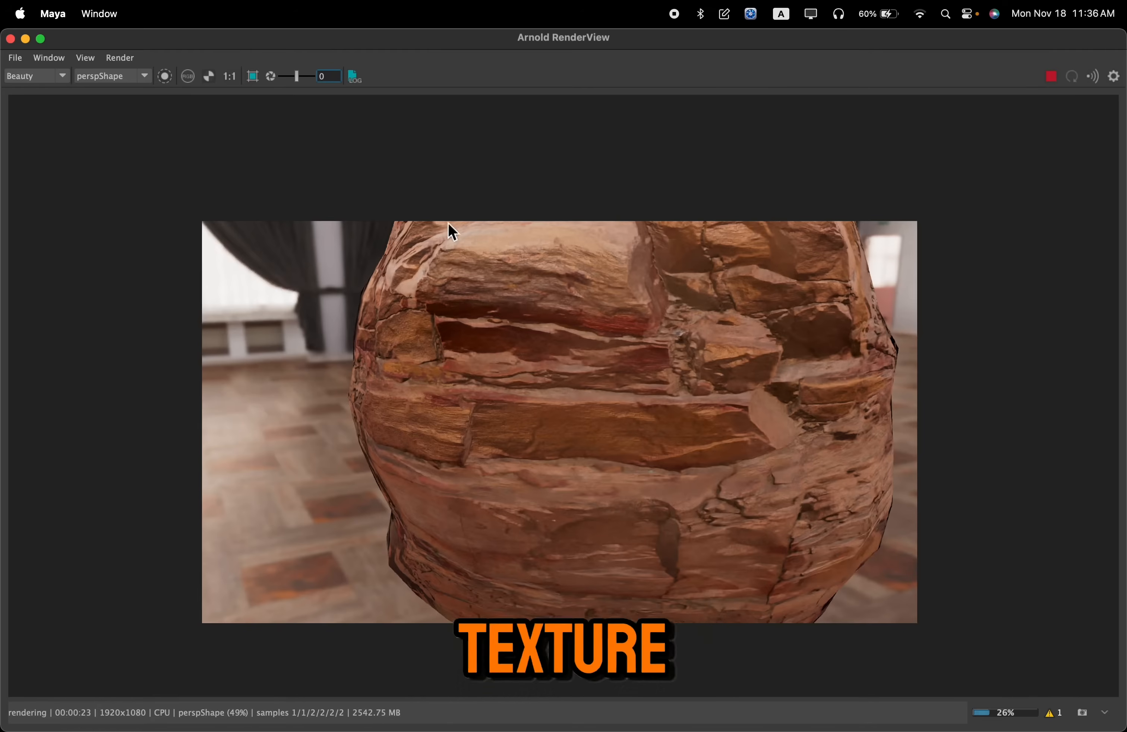
pyautogui.moveTo(360, 52); pyautogui.dragTo(359, 713)
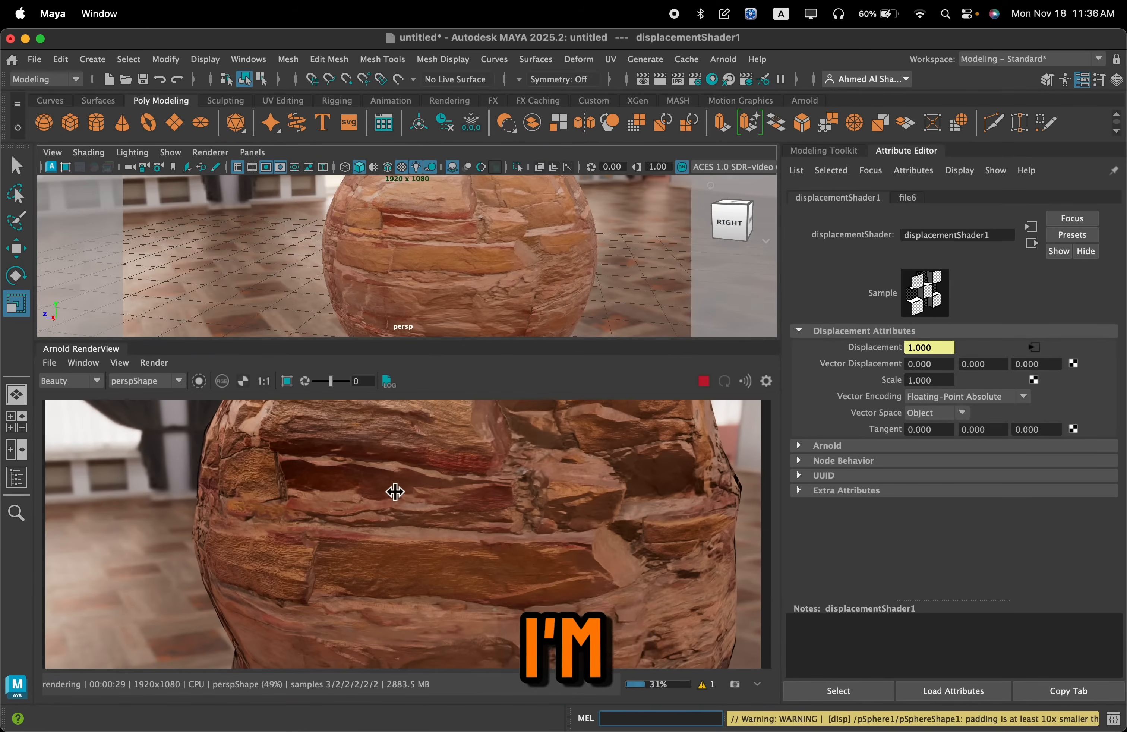
pyautogui.scroll(-1, 417, 498)
pyautogui.scroll(1, 420, 505)
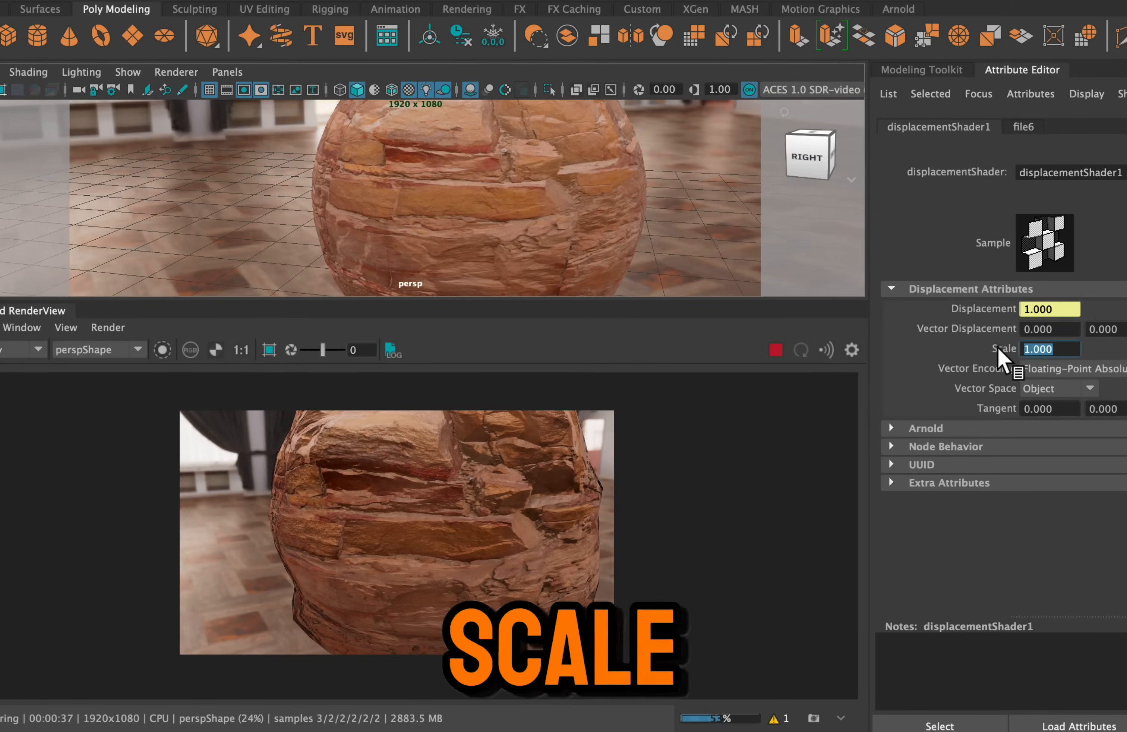
# Set the displacement shader's Scale to 0.3 and inspect the sphere in the updated render
pyautogui.press('BackSpace')
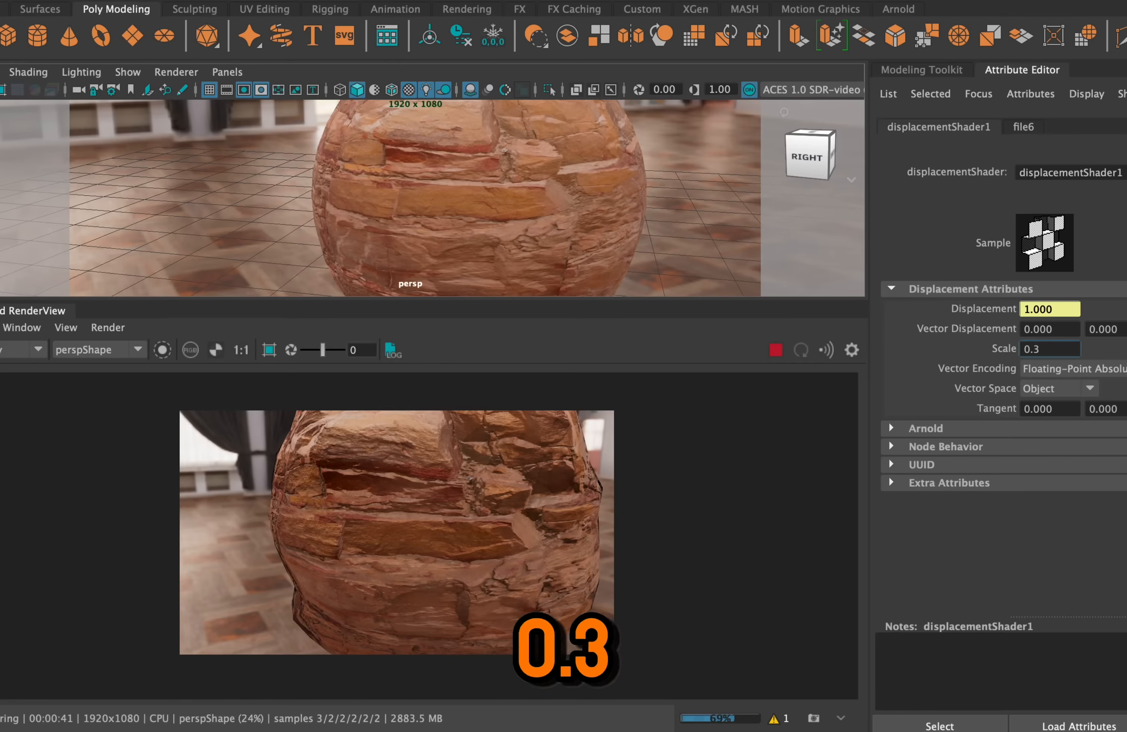
pyautogui.press('Return')
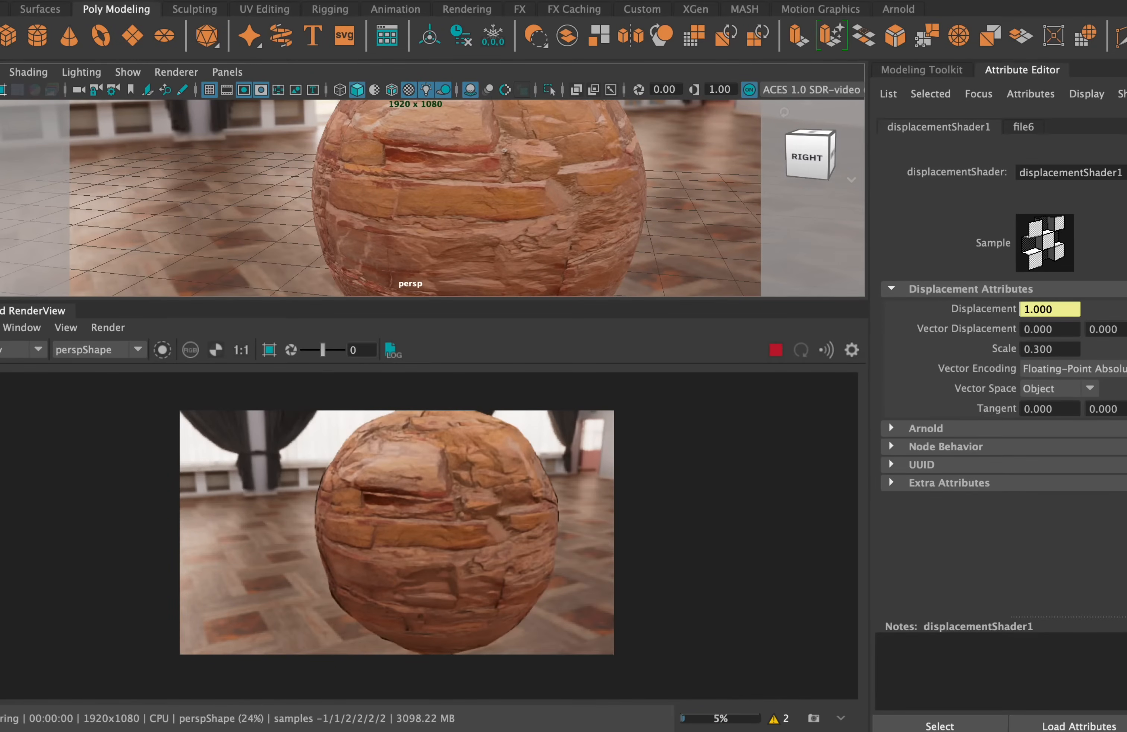
pyautogui.scroll(2, 406, 547)
pyautogui.scroll(-2, 484, 522)
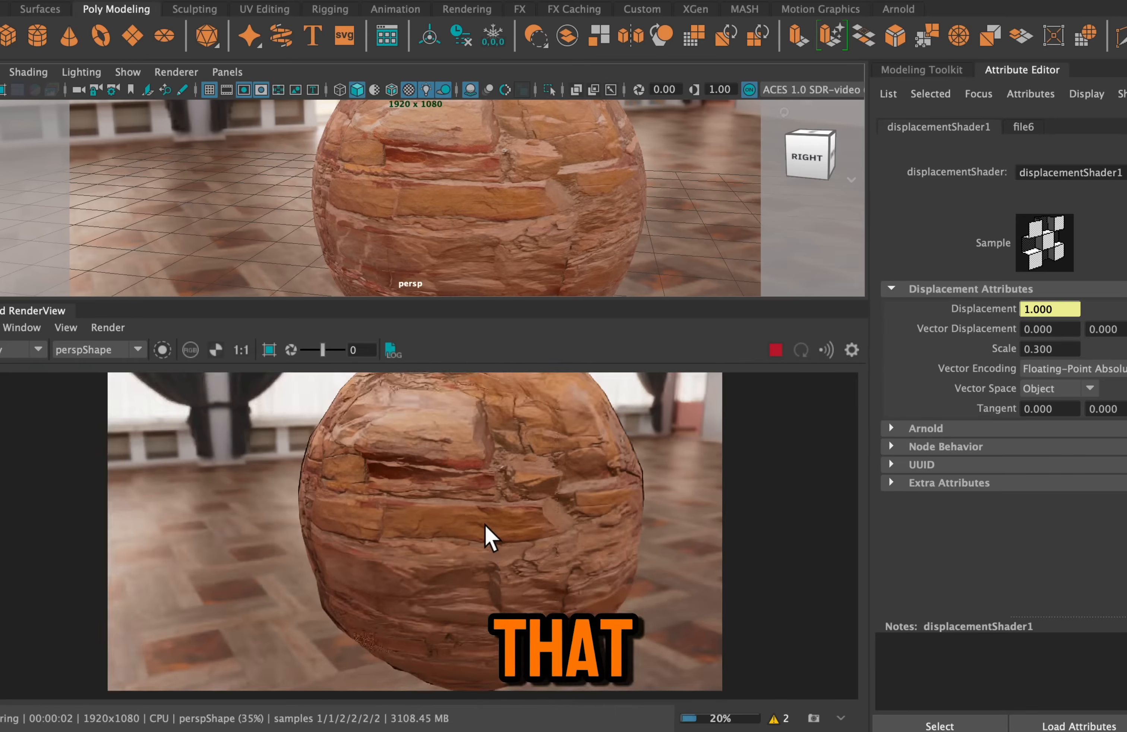
pyautogui.moveTo(484, 521); pyautogui.dragTo(453, 527, button='middle')
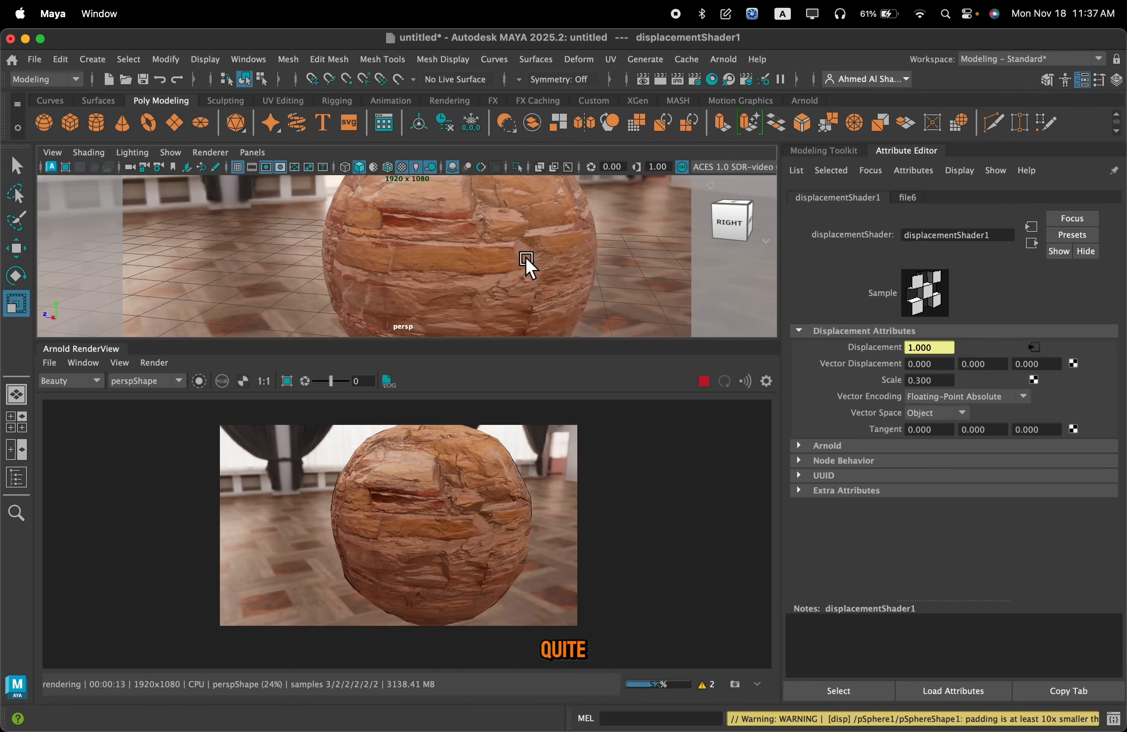
# Set the Arnold subdivision type of the sphere's shape node to catclark
pyautogui.click(460, 238)
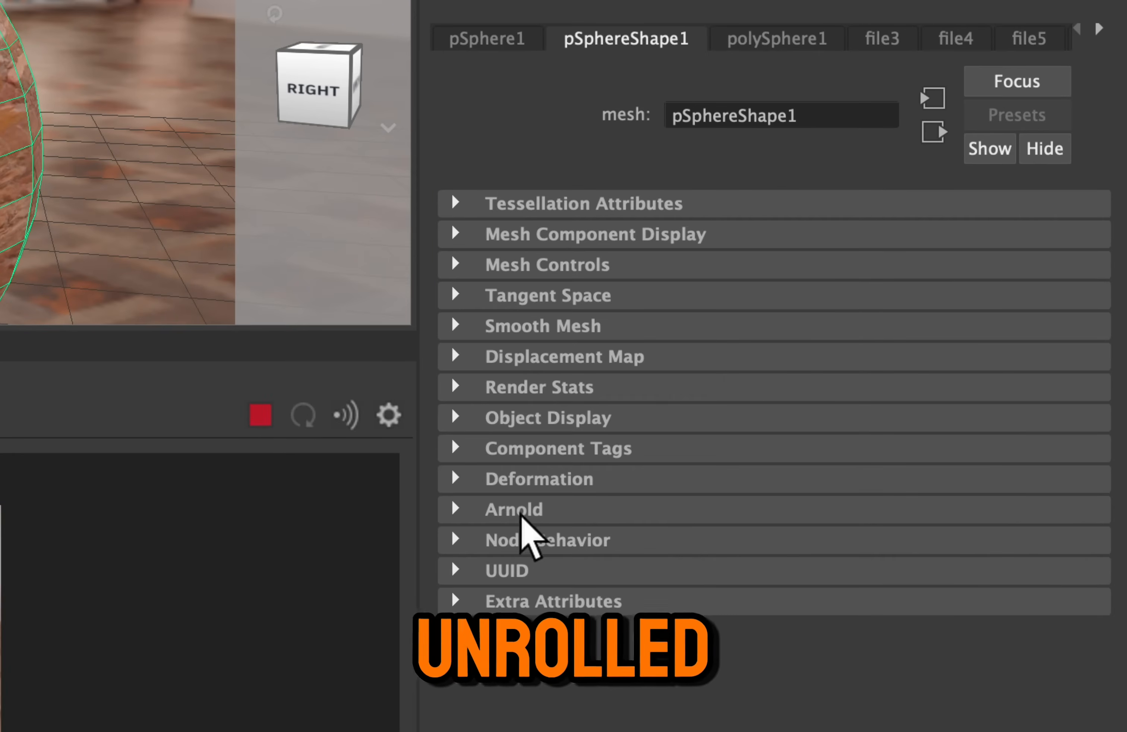
pyautogui.click(559, 511)
pyautogui.scroll(-3, 586, 552)
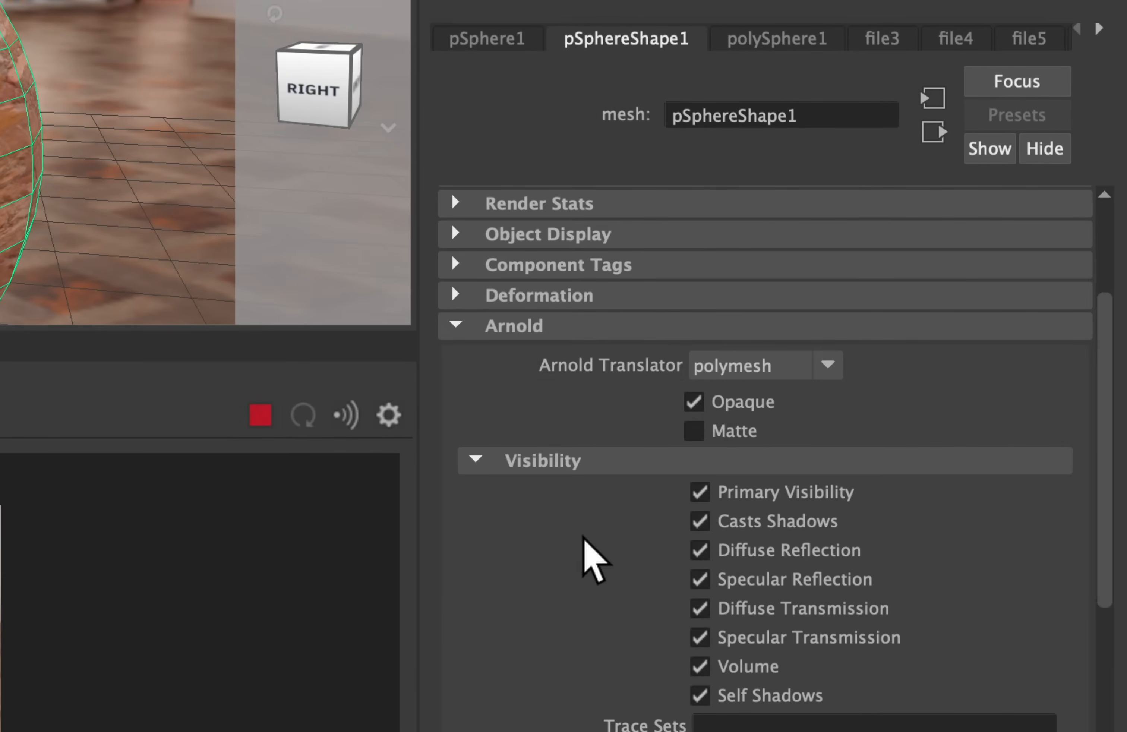
pyautogui.scroll(-3, 585, 552)
pyautogui.scroll(-7, 586, 537)
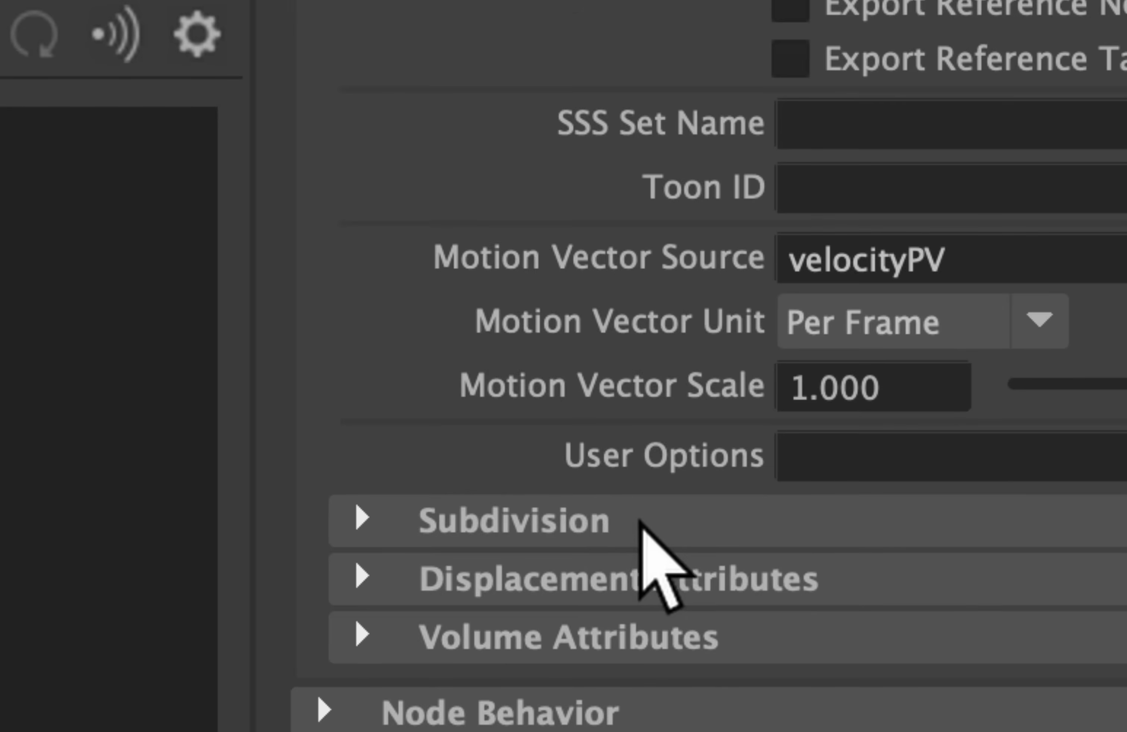
pyautogui.click(639, 520)
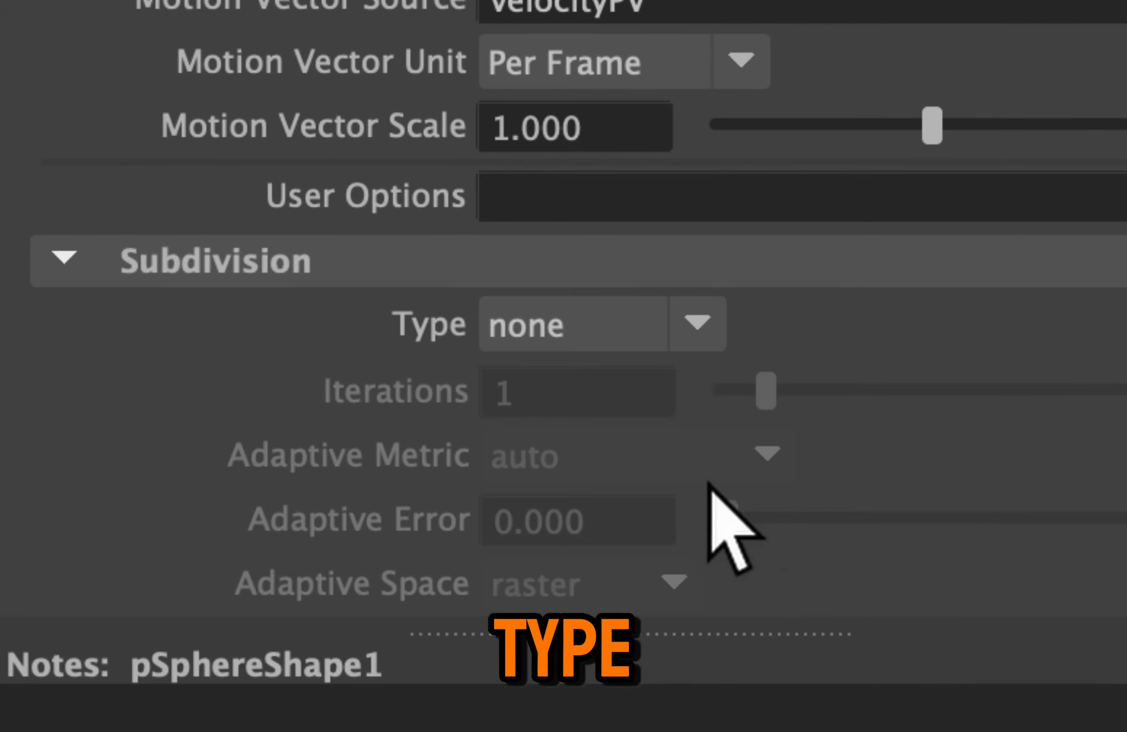
pyautogui.click(901, 327)
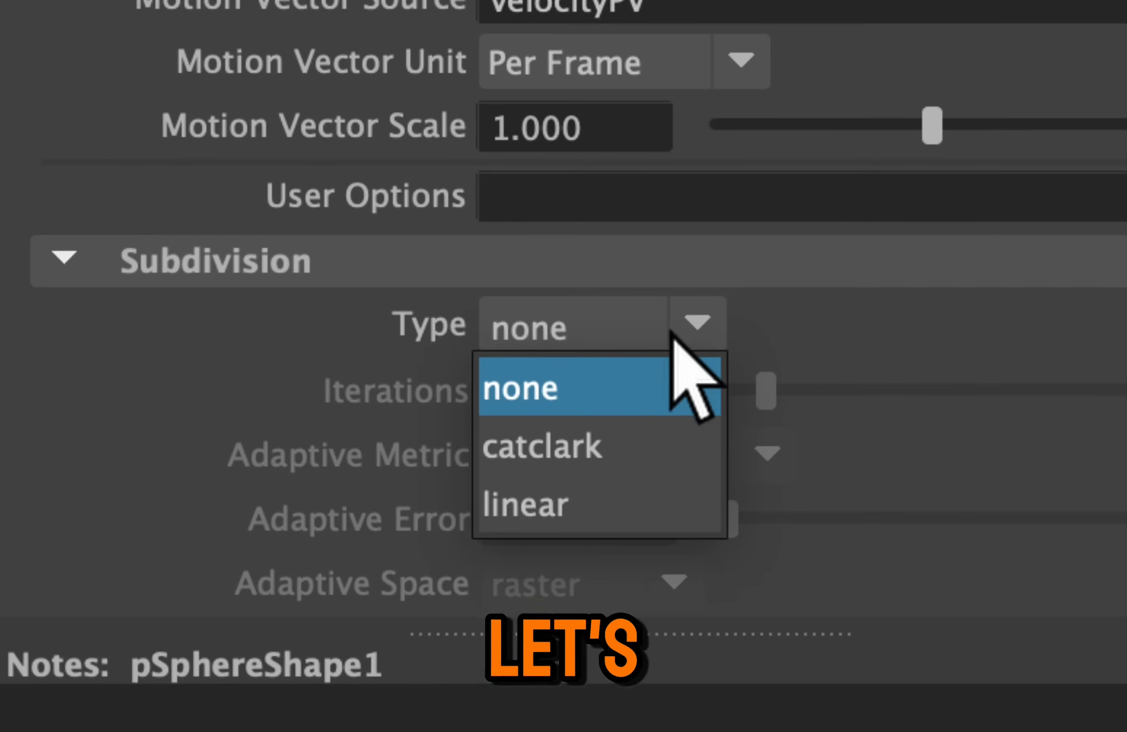
pyautogui.click(627, 451)
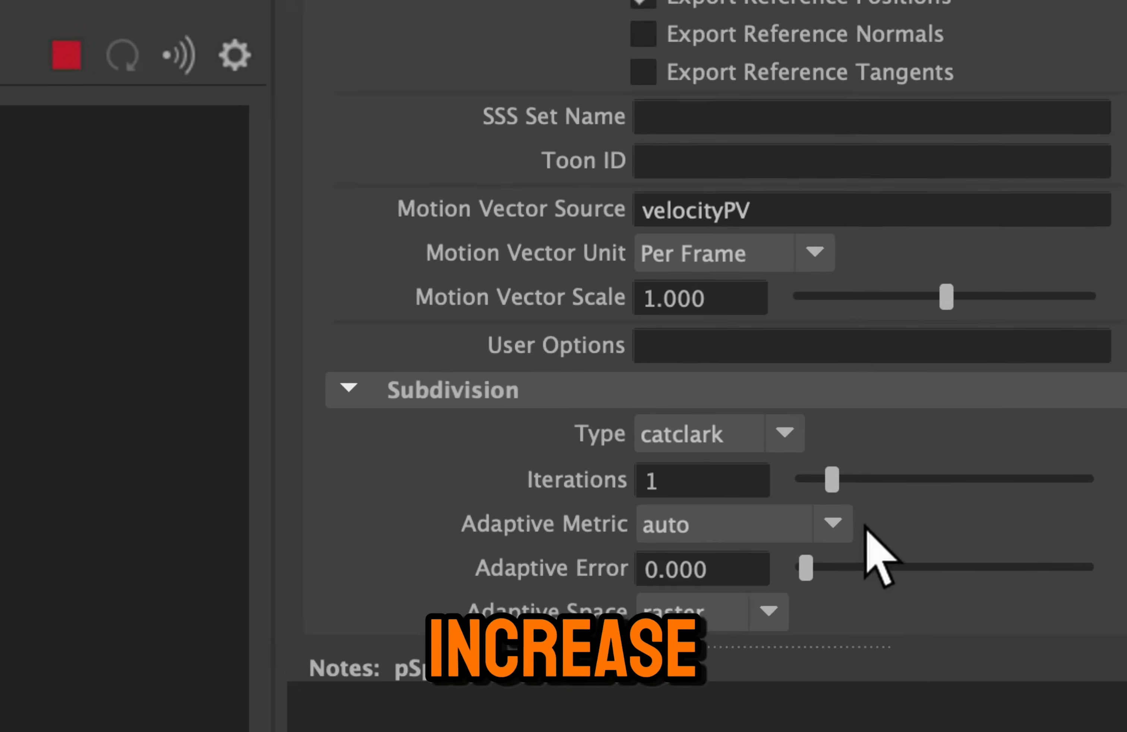
# Set the sphere's subdivision iterations to 5 and inspect the displaced surface in the Arnold render
pyautogui.doubleClick(720, 480)
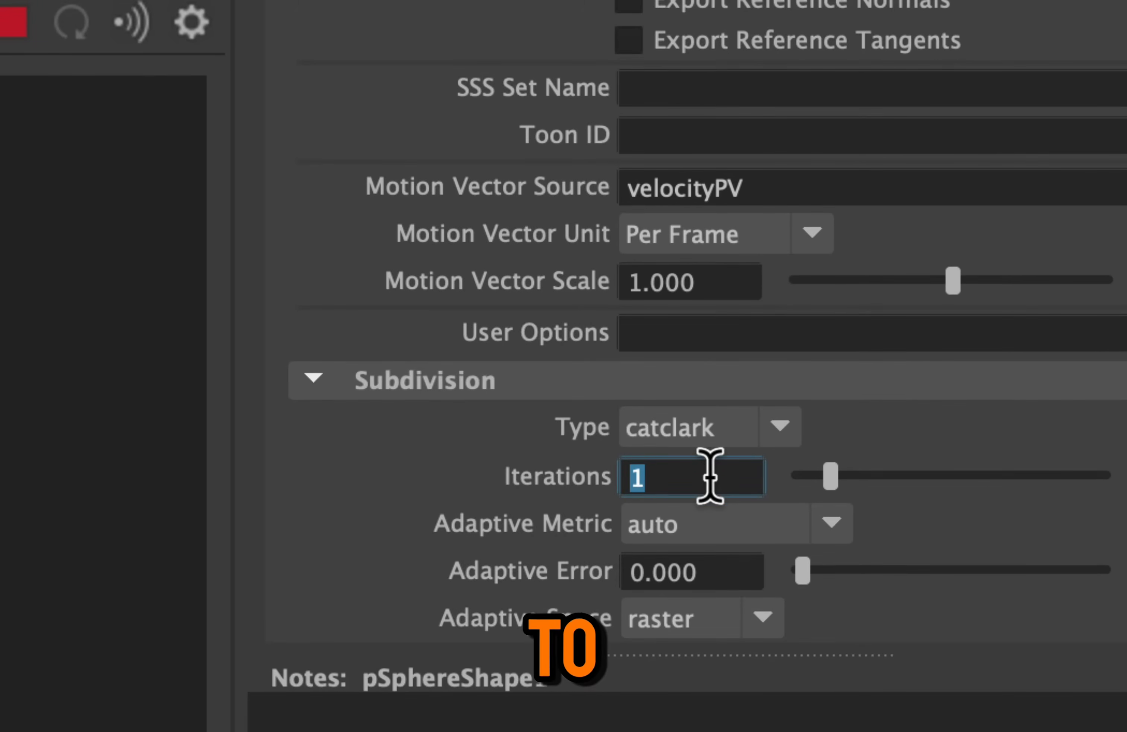
pyautogui.write('5')
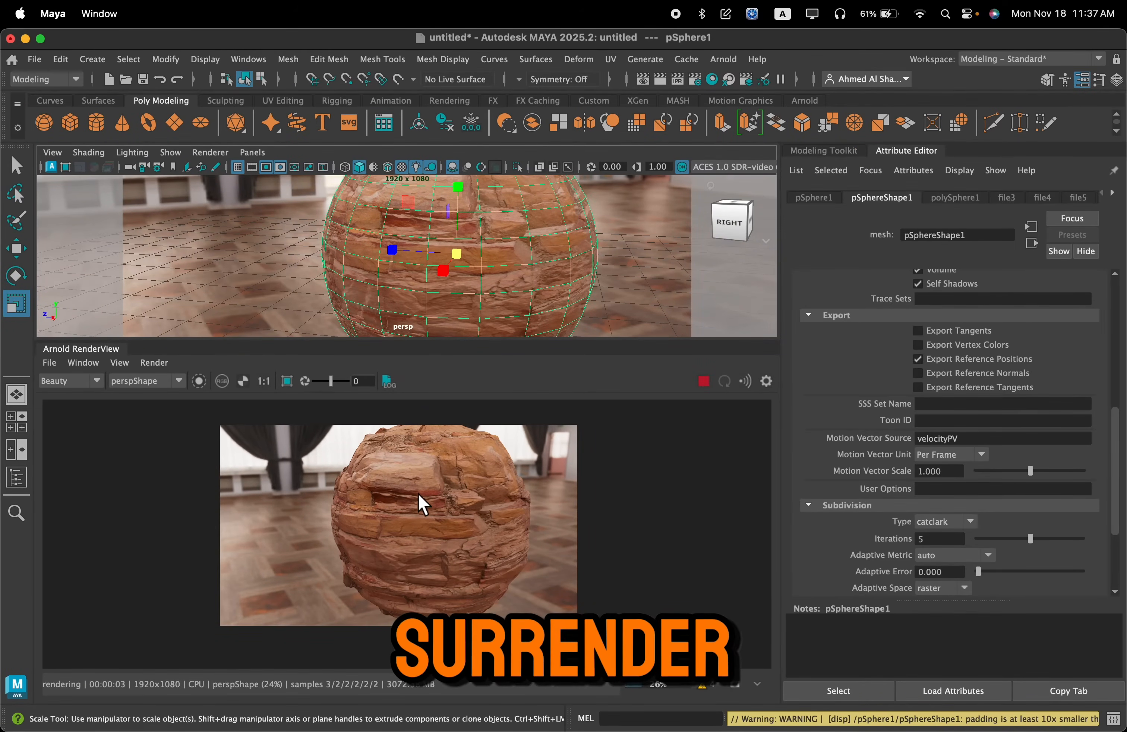
pyautogui.scroll(3, 418, 495)
pyautogui.scroll(-2, 478, 529)
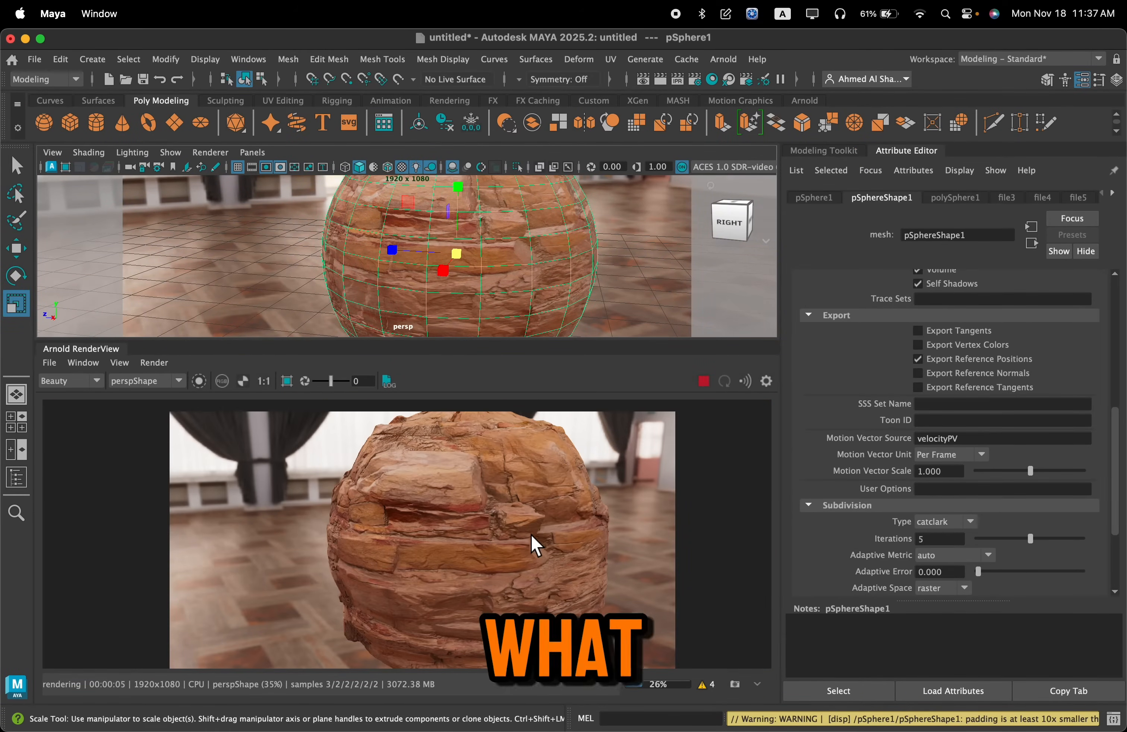
pyautogui.scroll(-2, 513, 522)
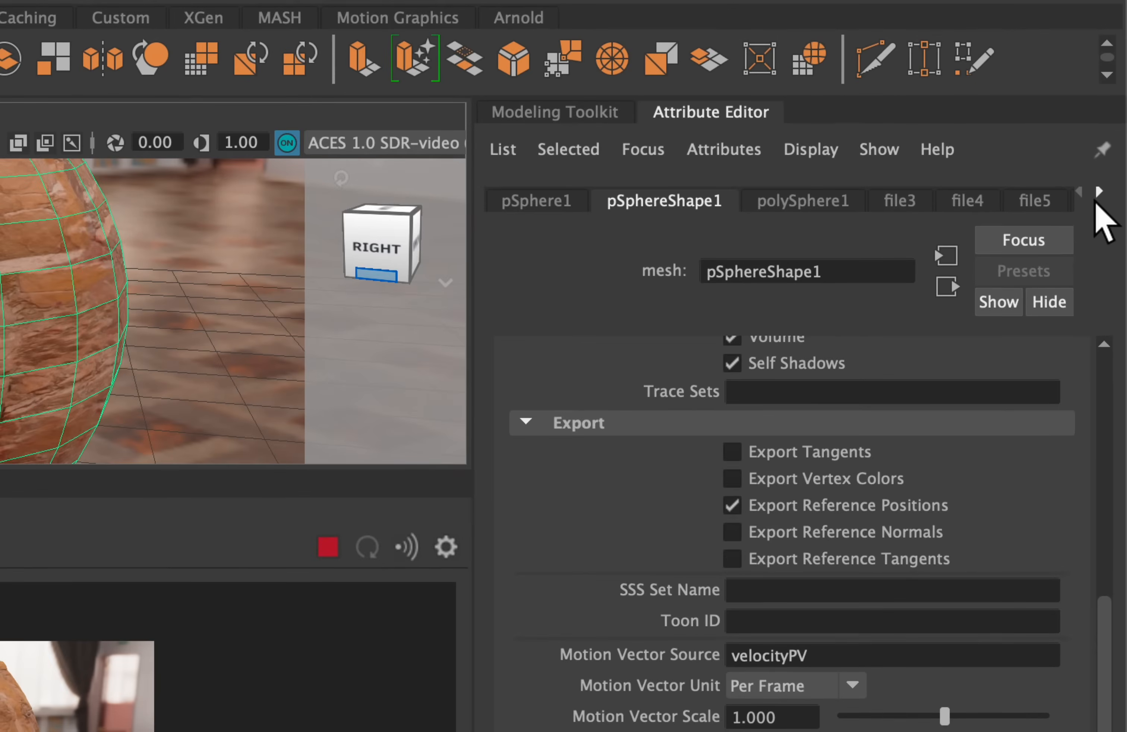
# Return to bricks_material's displacement shader, set its Scale to 0.2, and show the snapshot strip beneath the render
pyautogui.click(1112, 193)
pyautogui.click(1100, 192)
pyautogui.click(900, 201)
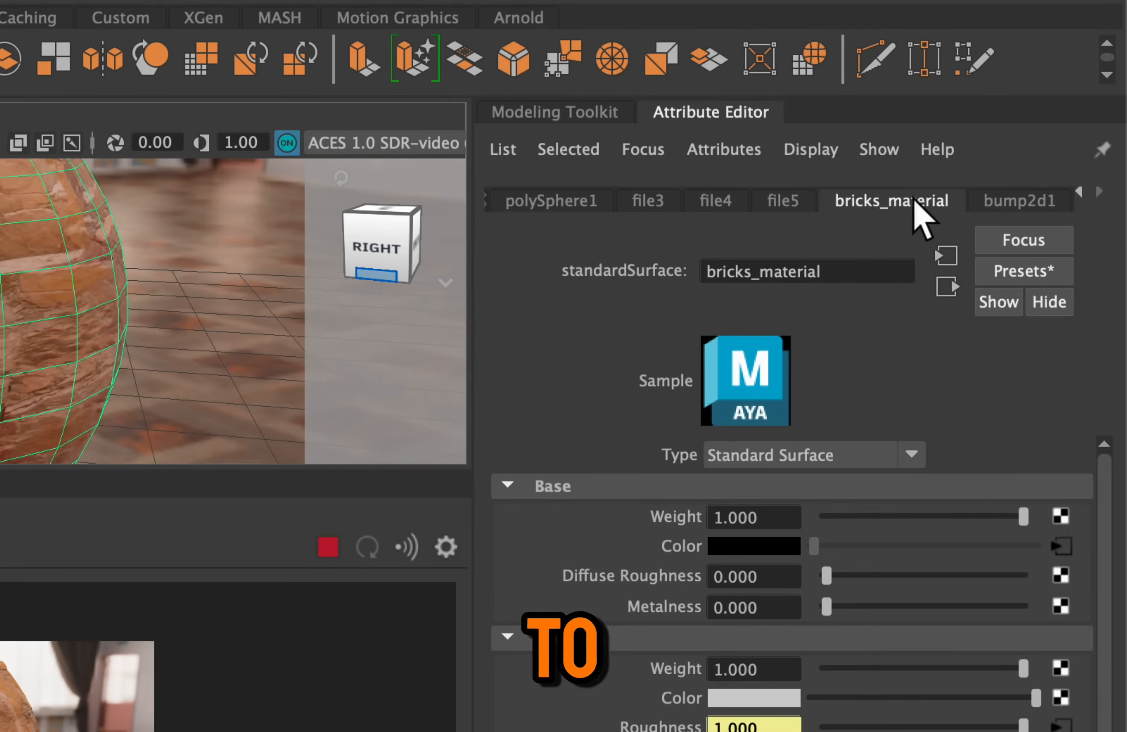
pyautogui.click(949, 290)
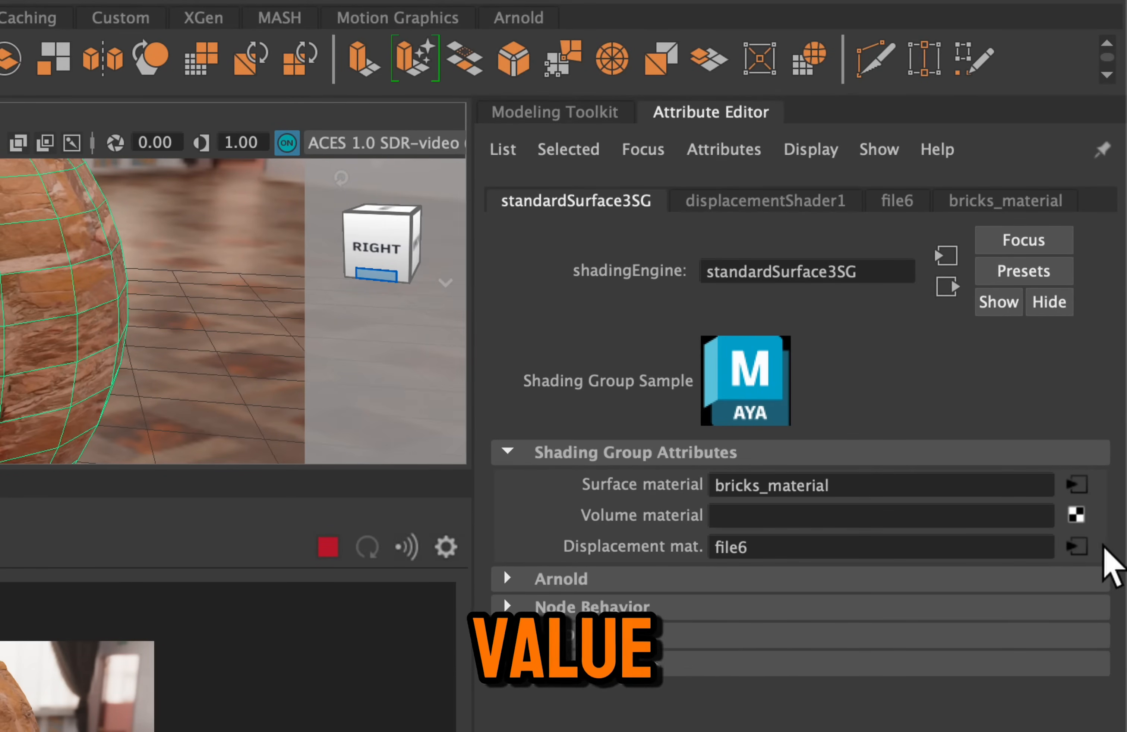
pyautogui.click(1077, 547)
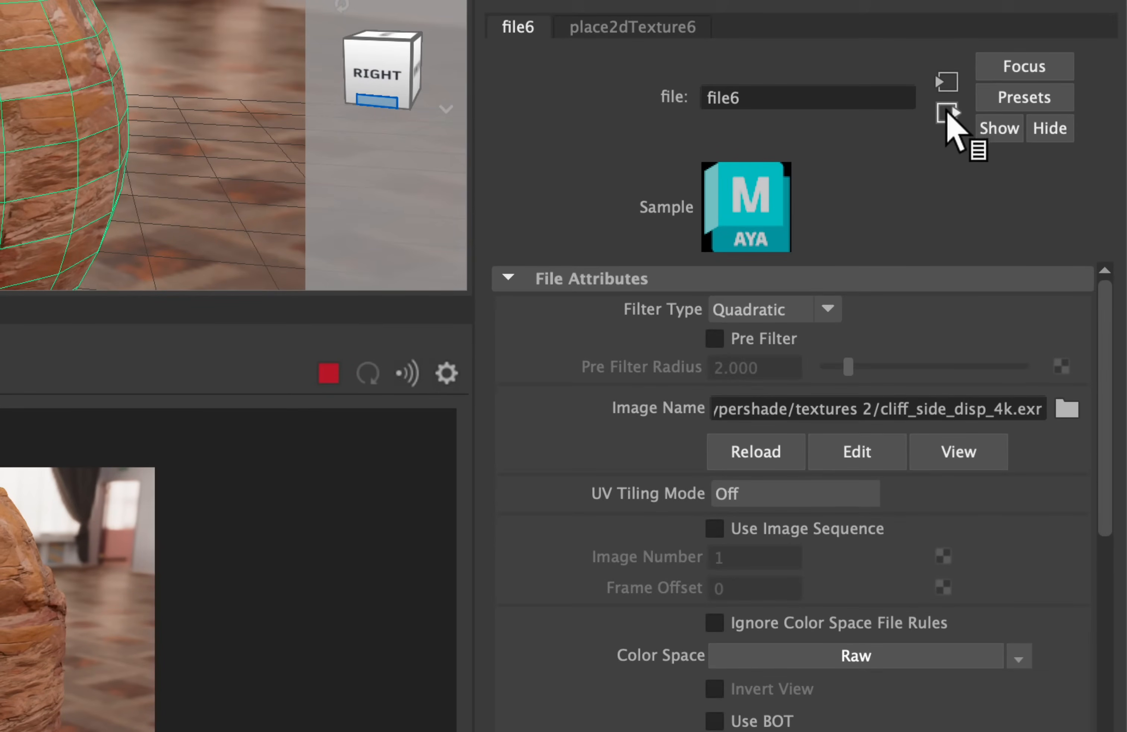
pyautogui.click(948, 114)
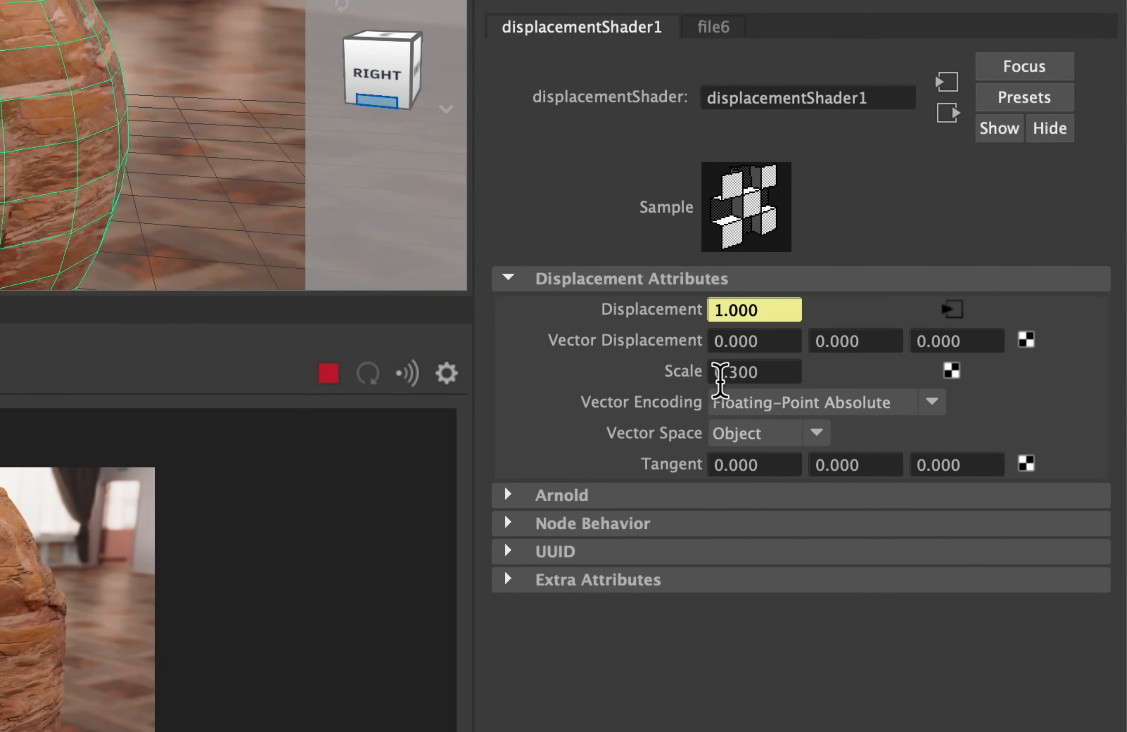
pyautogui.doubleClick(719, 373)
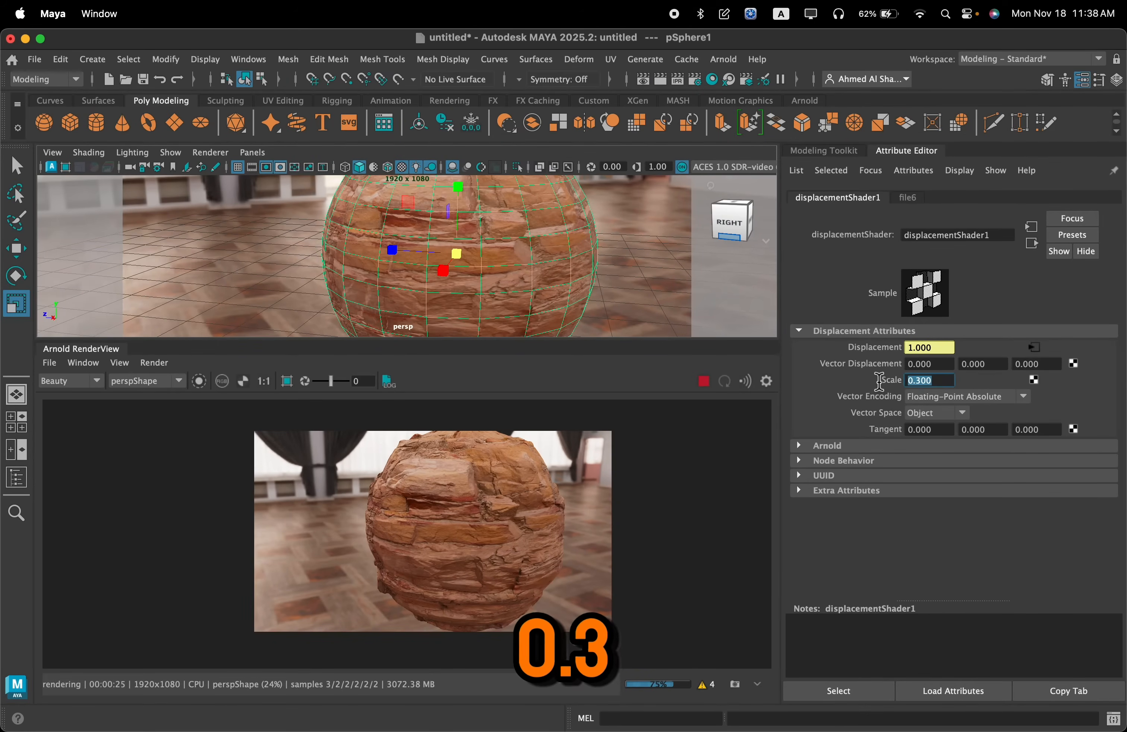
pyautogui.write('.')
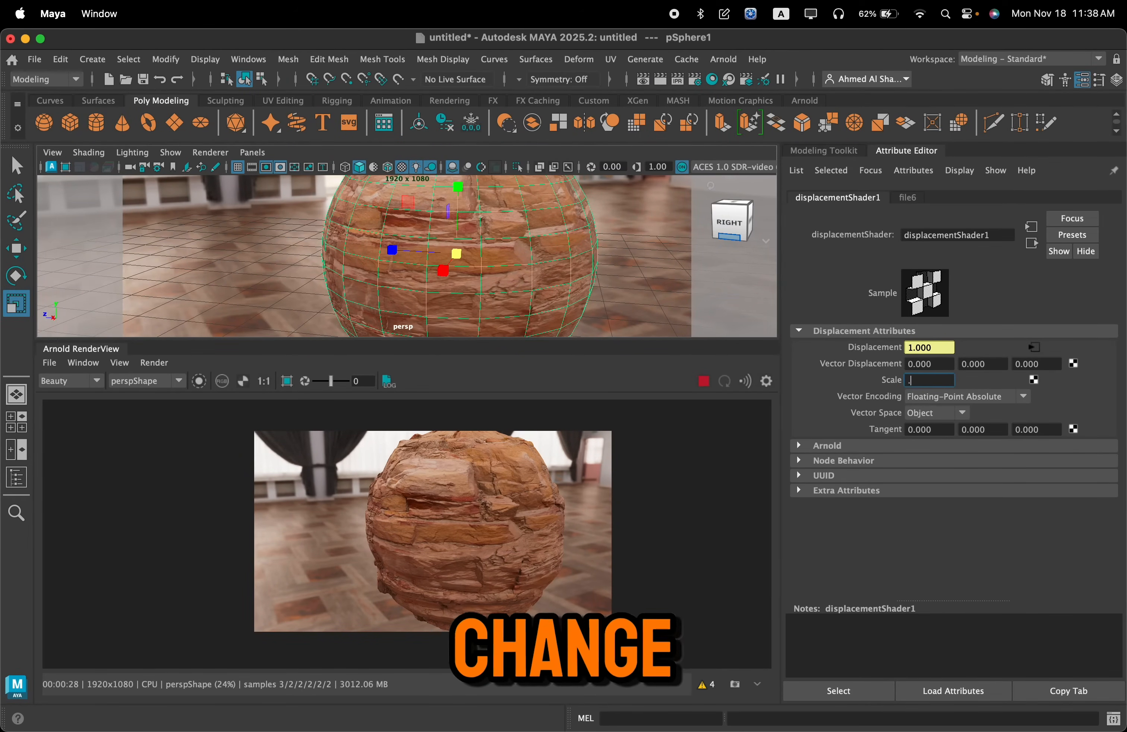
pyautogui.write('2')
pyautogui.press('Return')
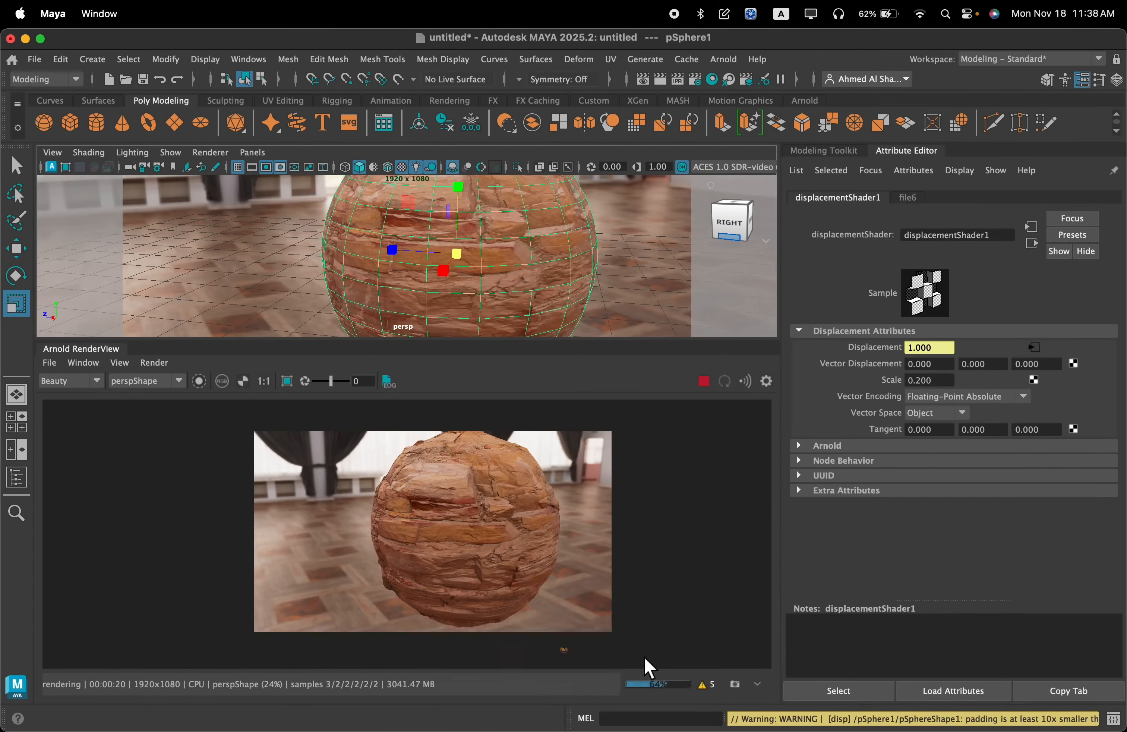
pyautogui.click(757, 685)
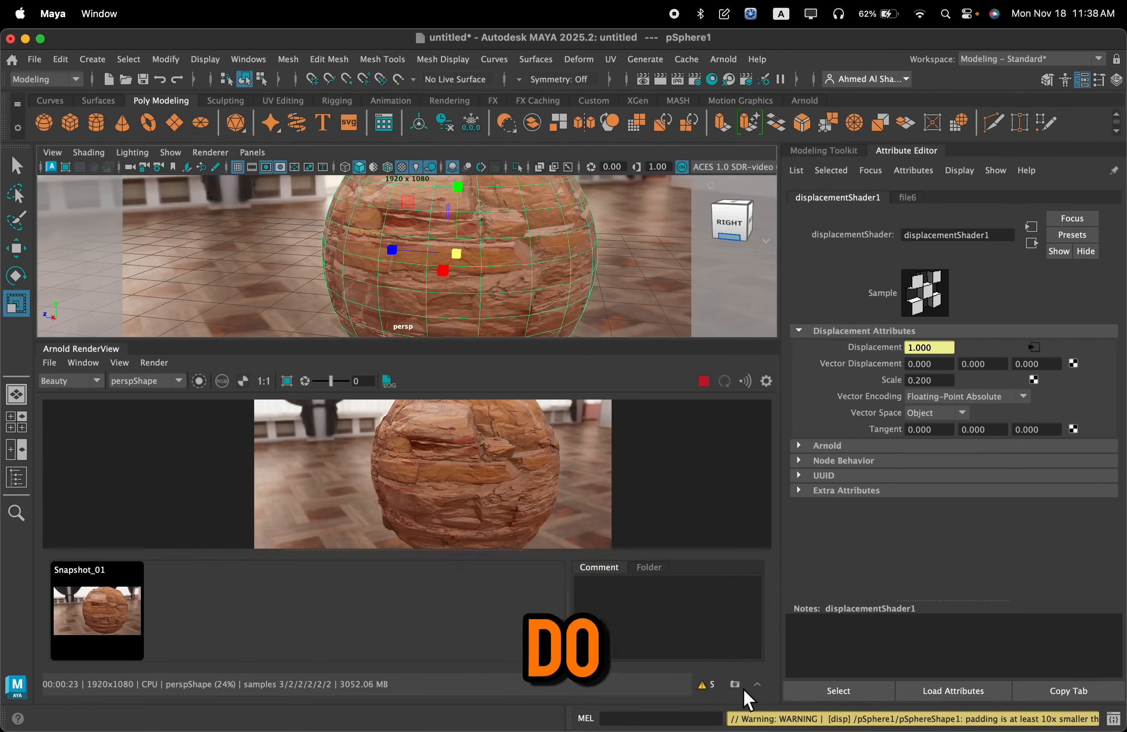
pyautogui.moveTo(477, 555); pyautogui.dragTo(476, 596)
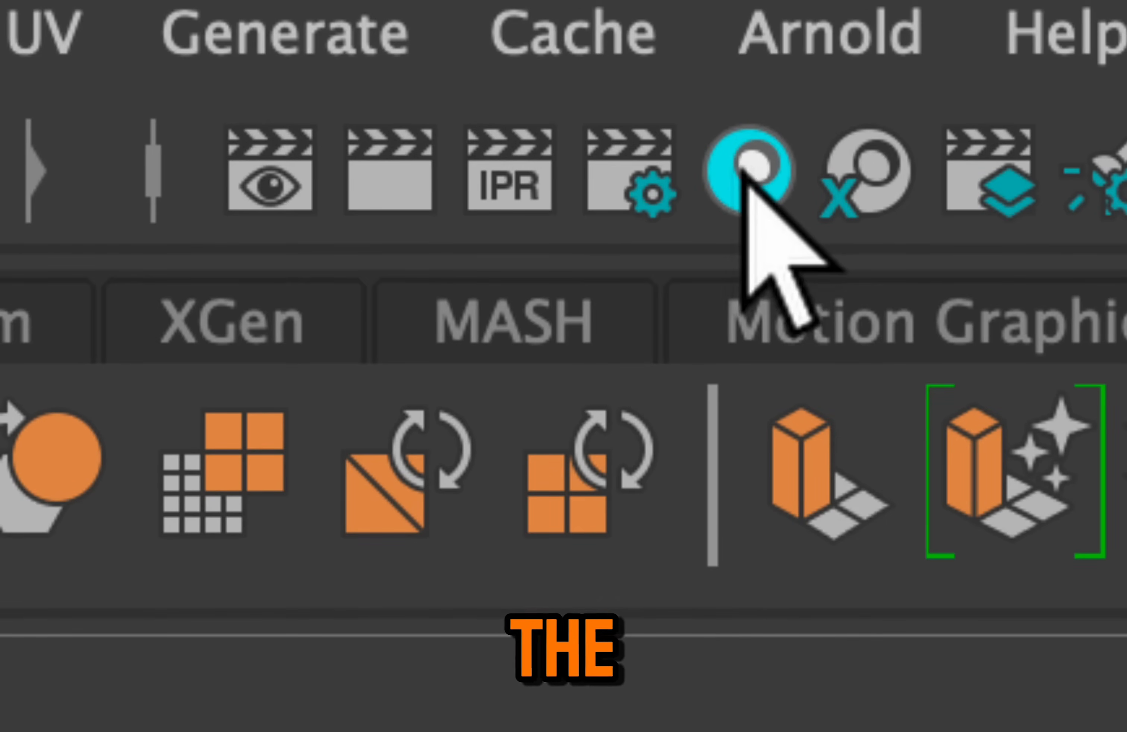
# Open the Hypershade and graph bricks_material with its input and output connections
pyautogui.click(748, 193)
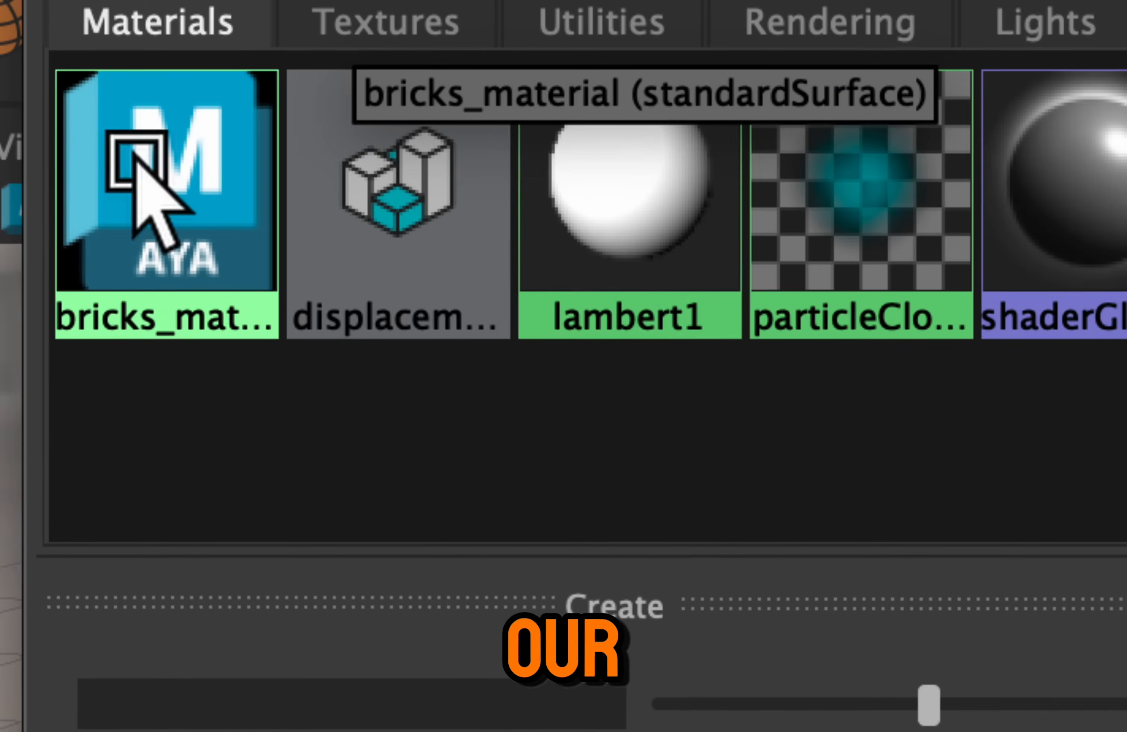
pyautogui.click(138, 164)
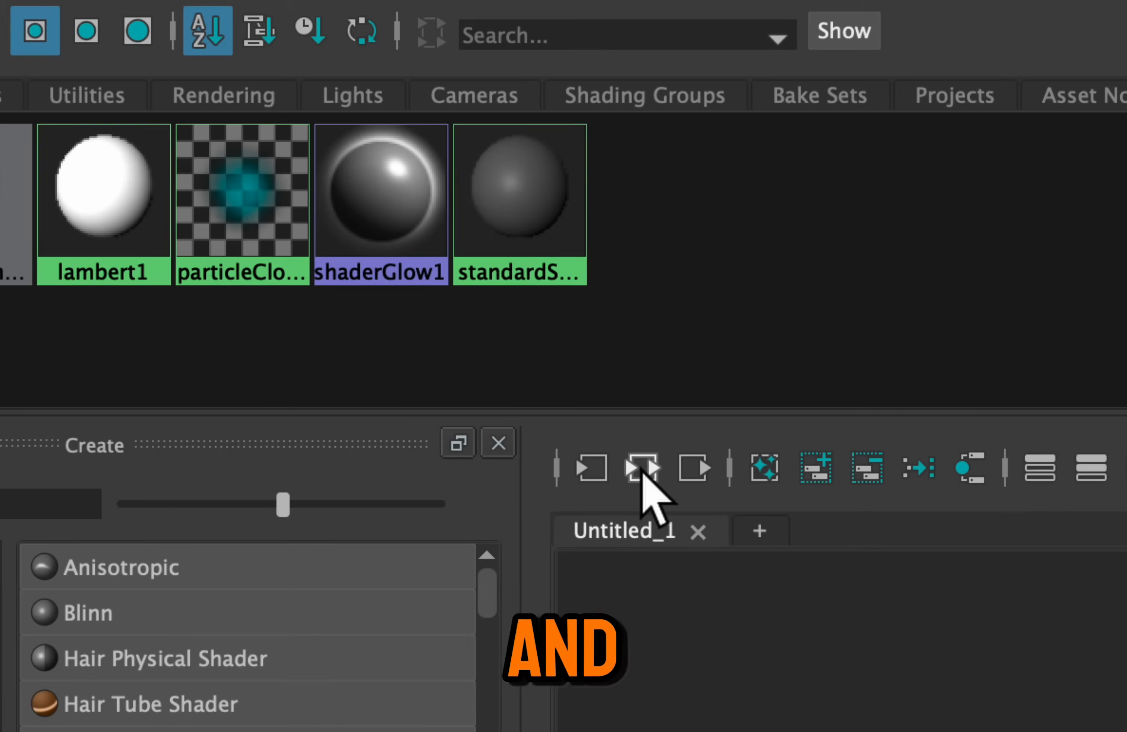
pyautogui.click(638, 464)
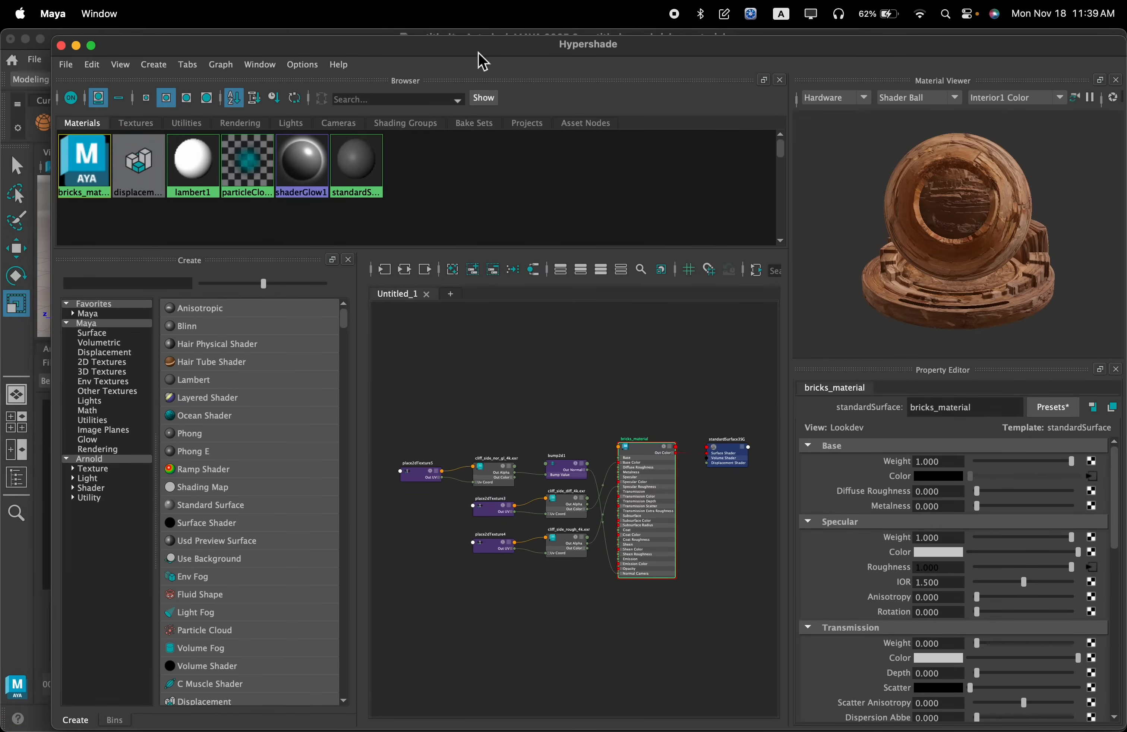
# Maximize the Hypershade window and set the Material Viewer's preview geometry to Sphere
pyautogui.doubleClick(479, 53)
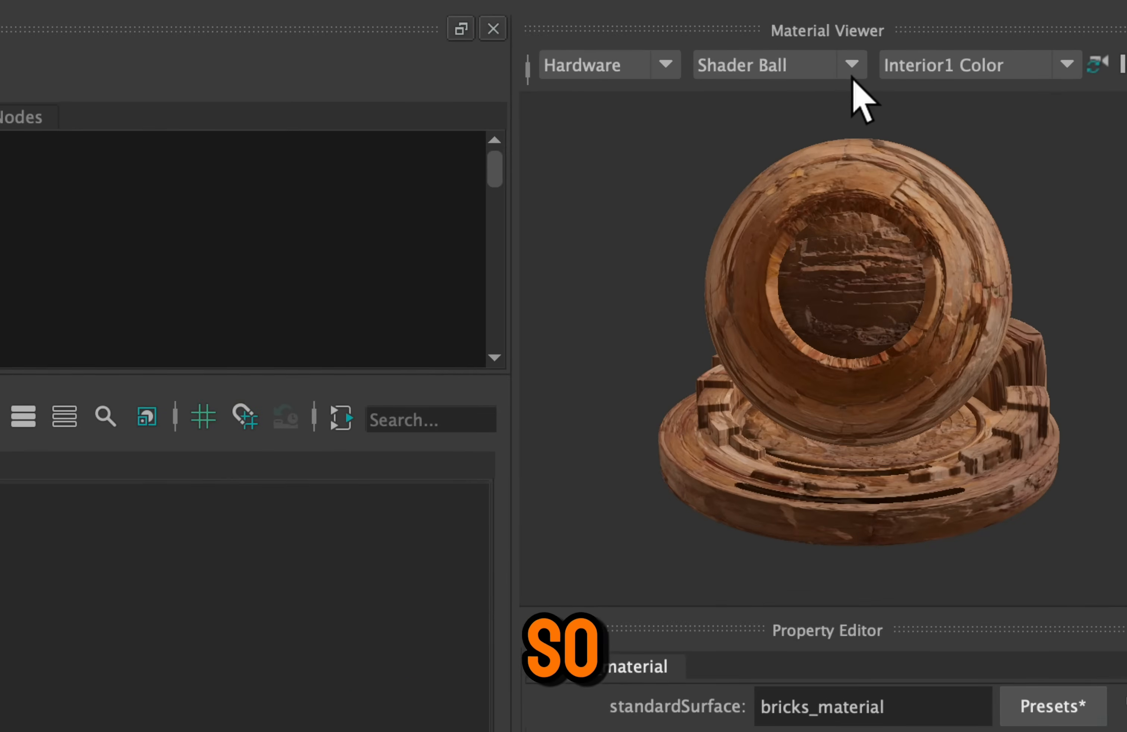
pyautogui.click(824, 71)
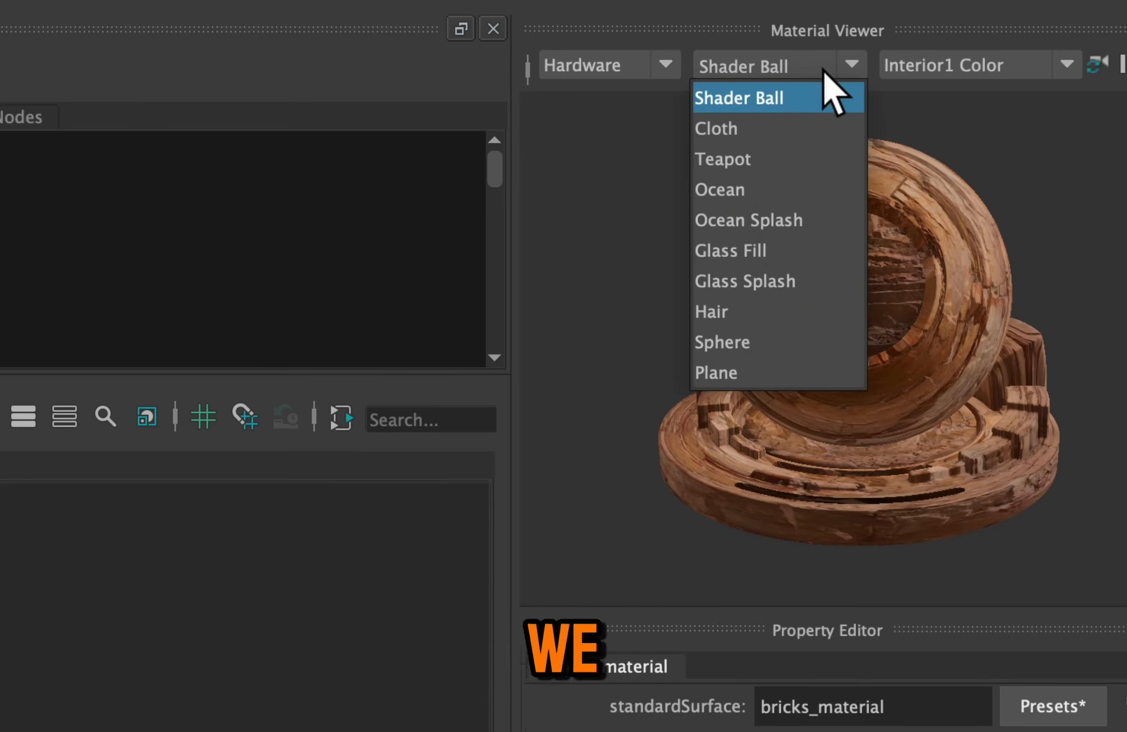
pyautogui.click(745, 339)
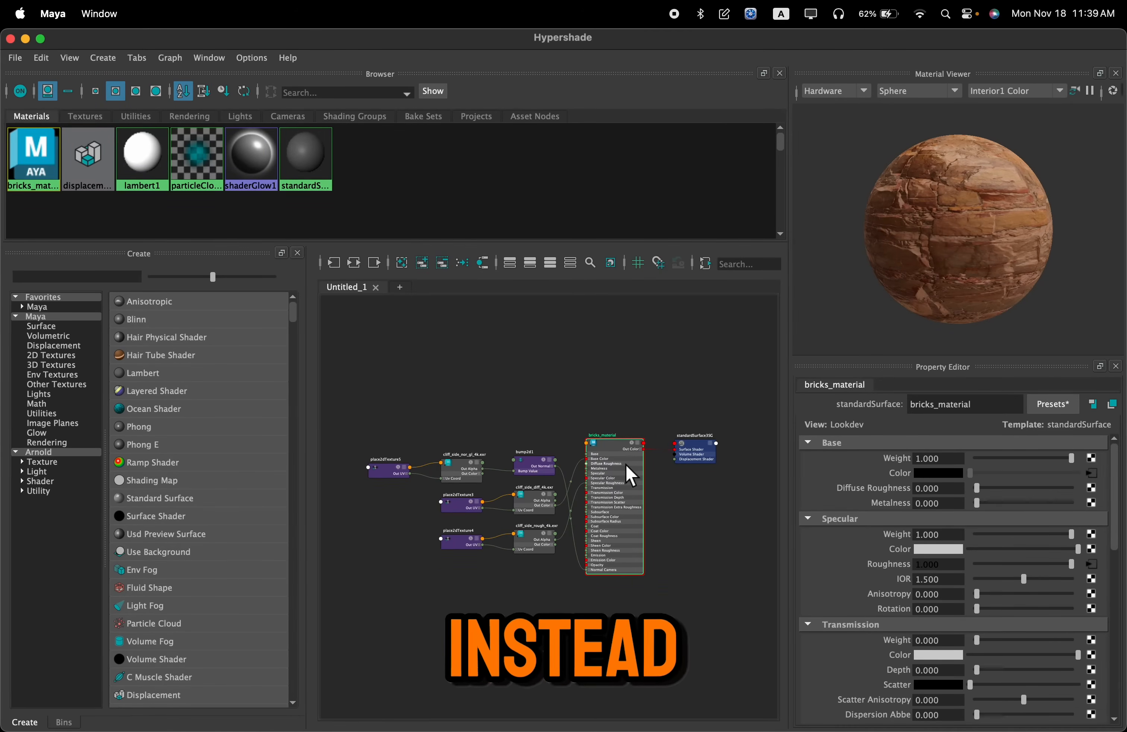
# Bring cliff_side_ao_4k.exr from Finder's textures 2 folder into the Hypershade graph, in the empty area above the existing nodes
pyautogui.scroll(2, 542, 470)
pyautogui.keyDown('alt'); pyautogui.moveTo(536, 401); pyautogui.dragTo(588, 379, button='middle'); pyautogui.keyUp('alt')
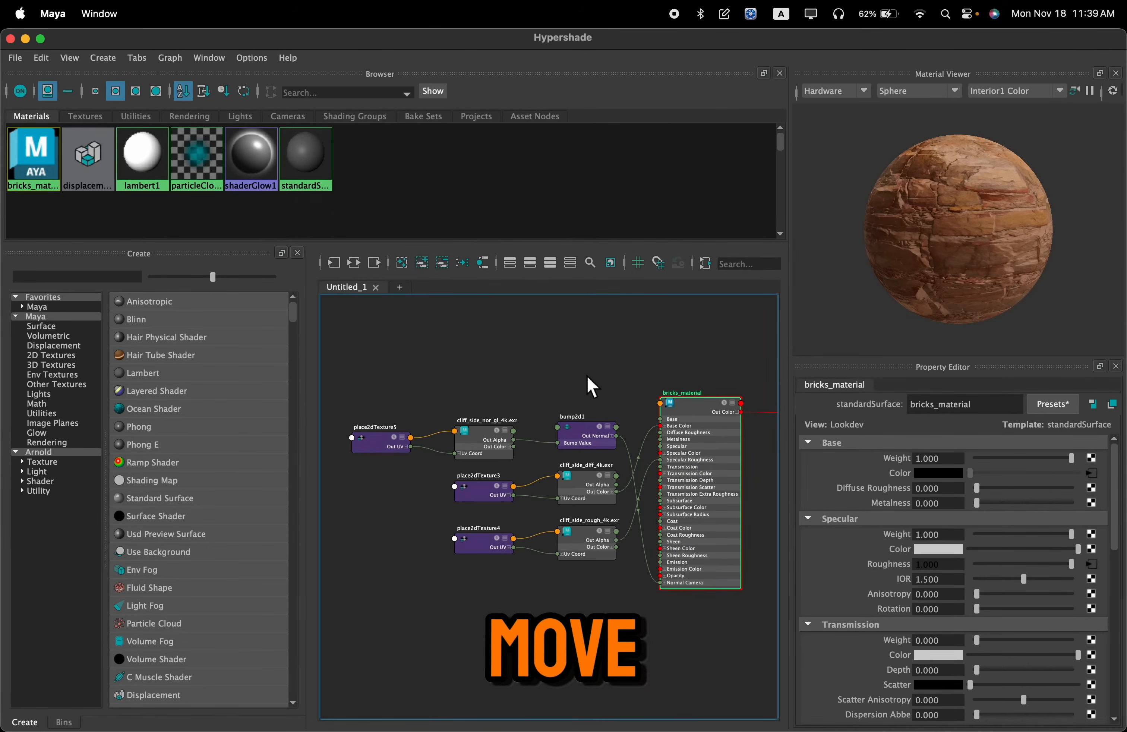
pyautogui.keyDown('alt'); pyautogui.moveTo(588, 378); pyautogui.dragTo(579, 433, button='middle'); pyautogui.keyUp('alt')
pyautogui.scroll(2, 587, 386)
pyautogui.scroll(-2, 586, 407)
pyautogui.scroll(-2, 586, 407)
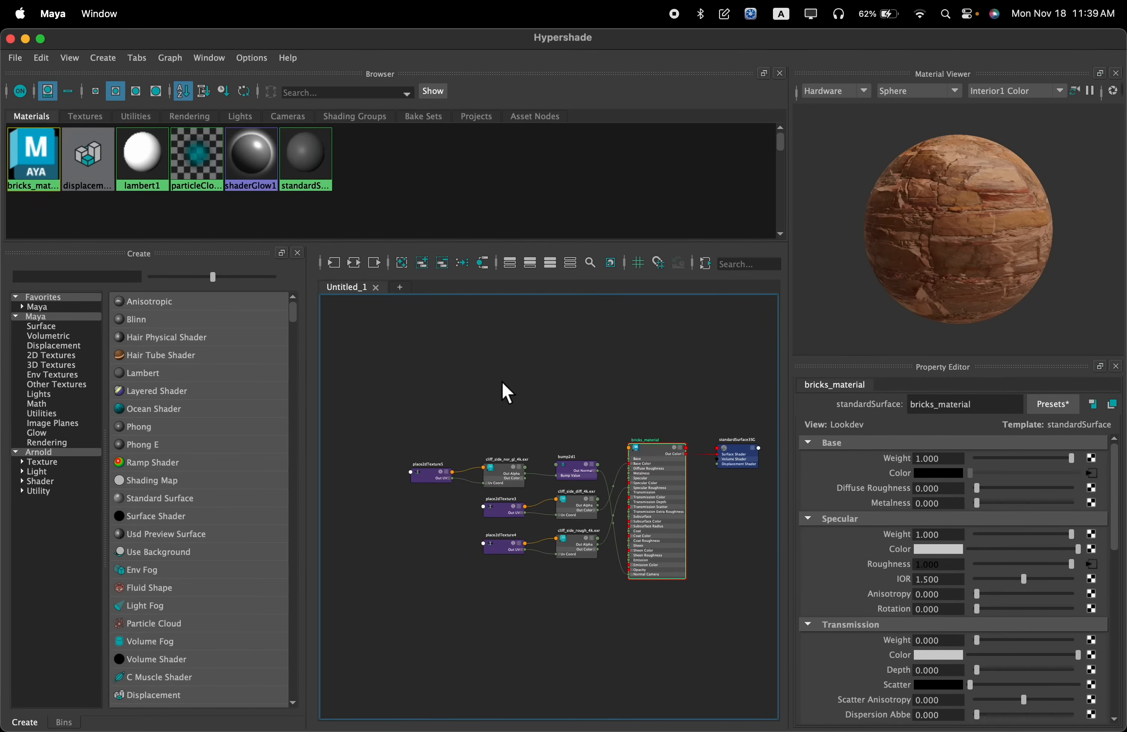
pyautogui.press('super+Tab')
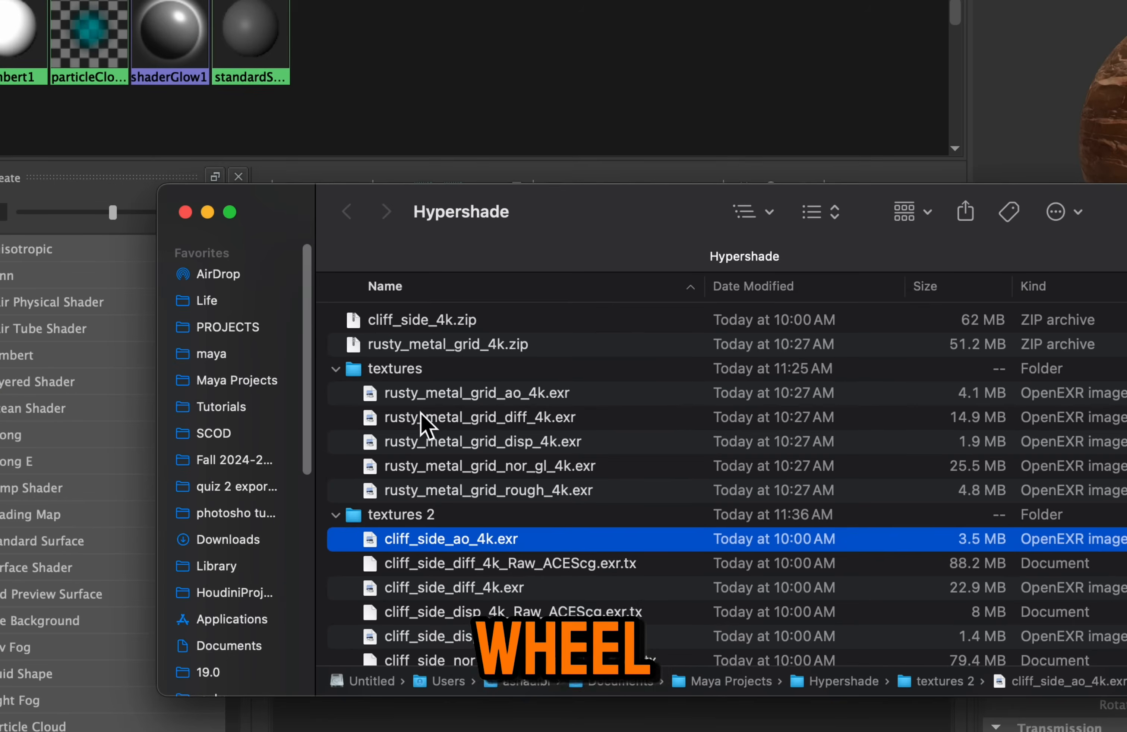
pyautogui.scroll(-3, 440, 442)
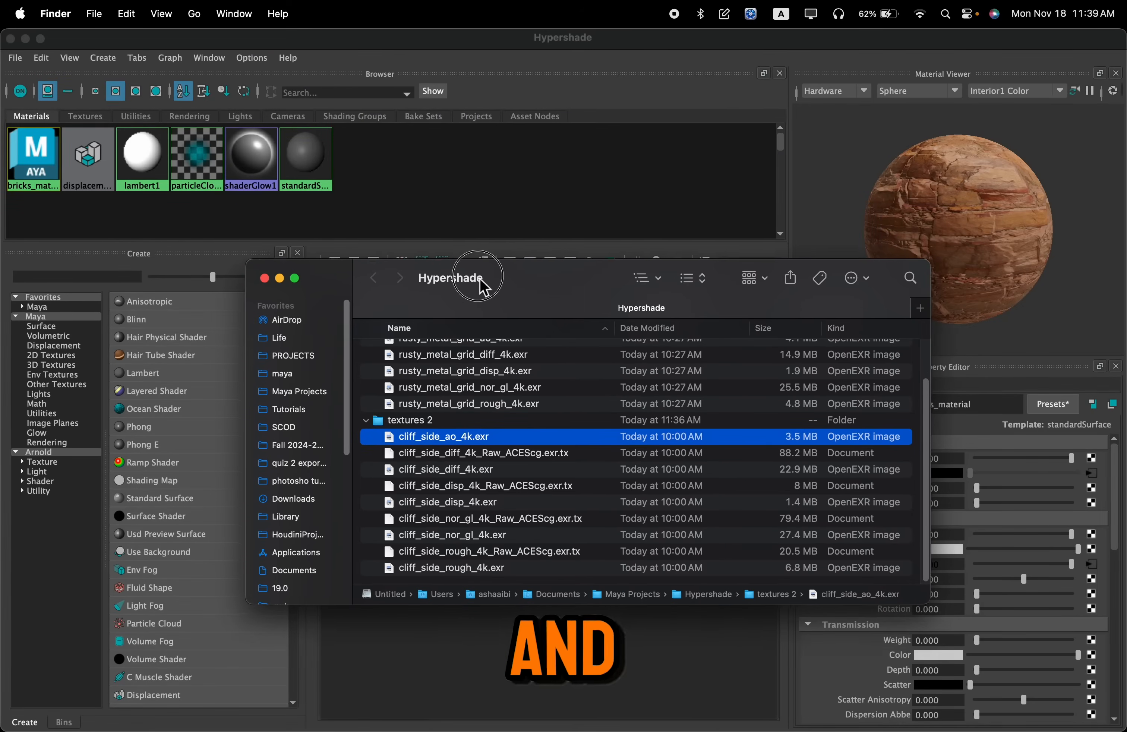
pyautogui.moveTo(478, 284); pyautogui.dragTo(875, 143)
pyautogui.moveTo(823, 305); pyautogui.dragTo(494, 352)
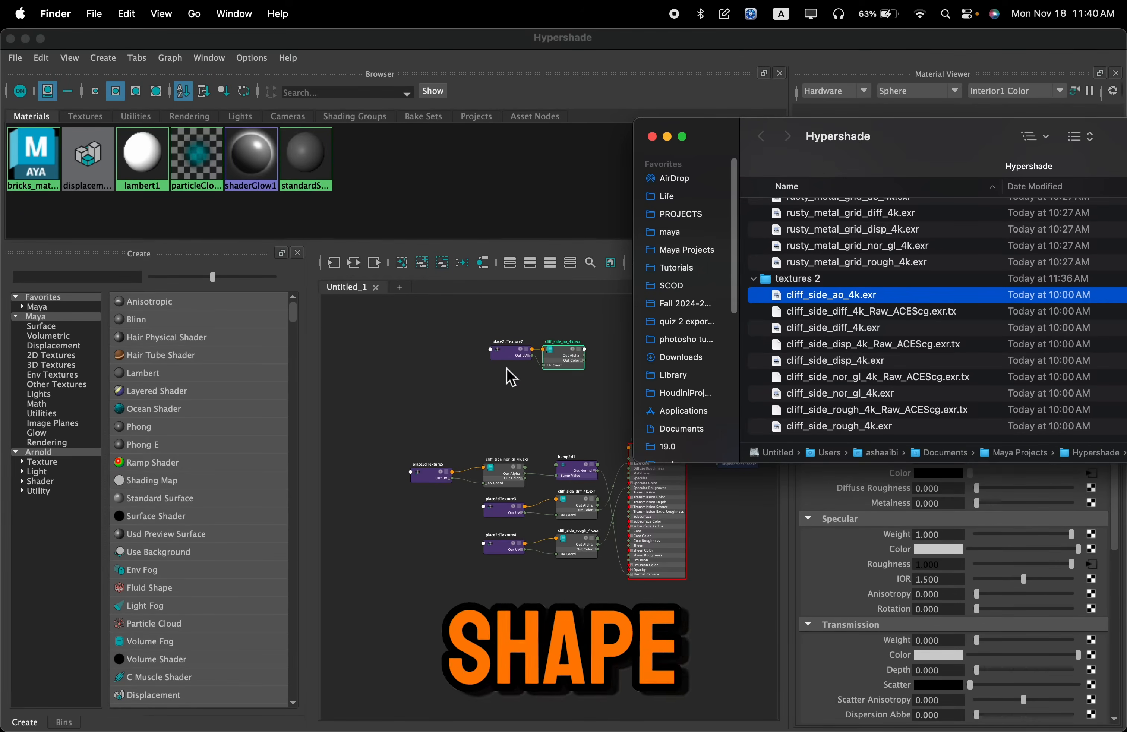
# Move the cliff_side_diff_4k.exr texture and its place2dTexture3 node above the normal map nodes
pyautogui.scroll(2, 576, 384)
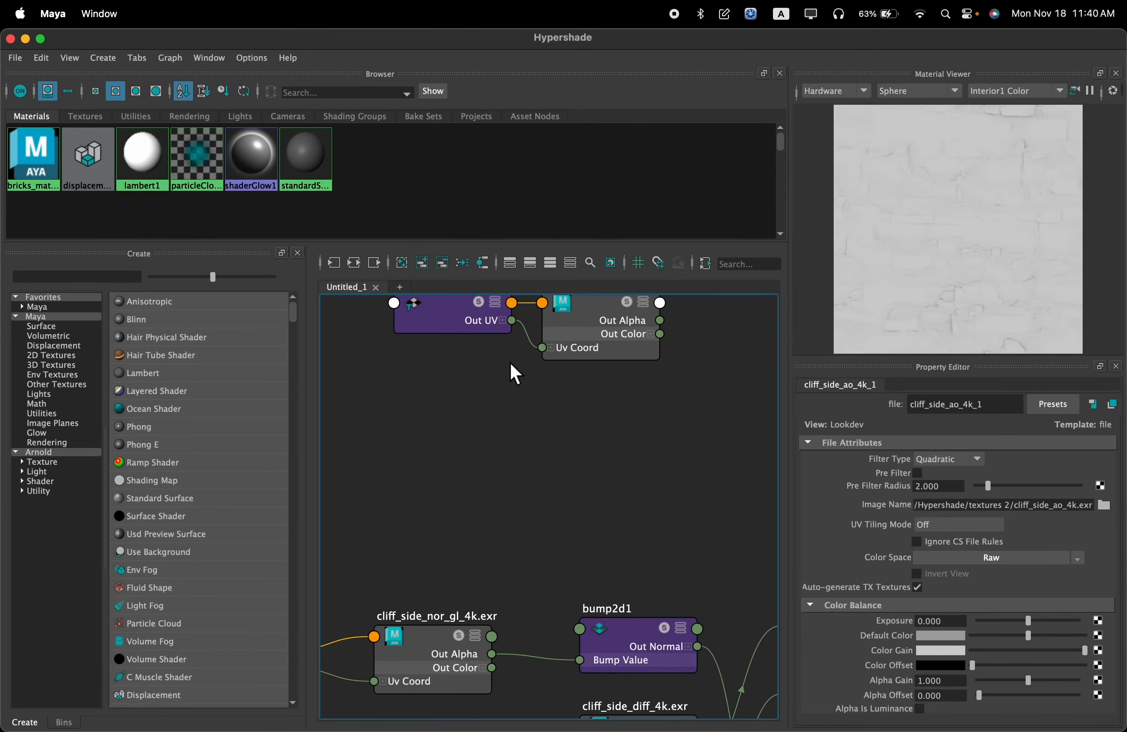
pyautogui.scroll(-1, 560, 389)
pyautogui.keyDown('alt'); pyautogui.moveTo(562, 391); pyautogui.dragTo(559, 401, button='middle'); pyautogui.keyUp('alt')
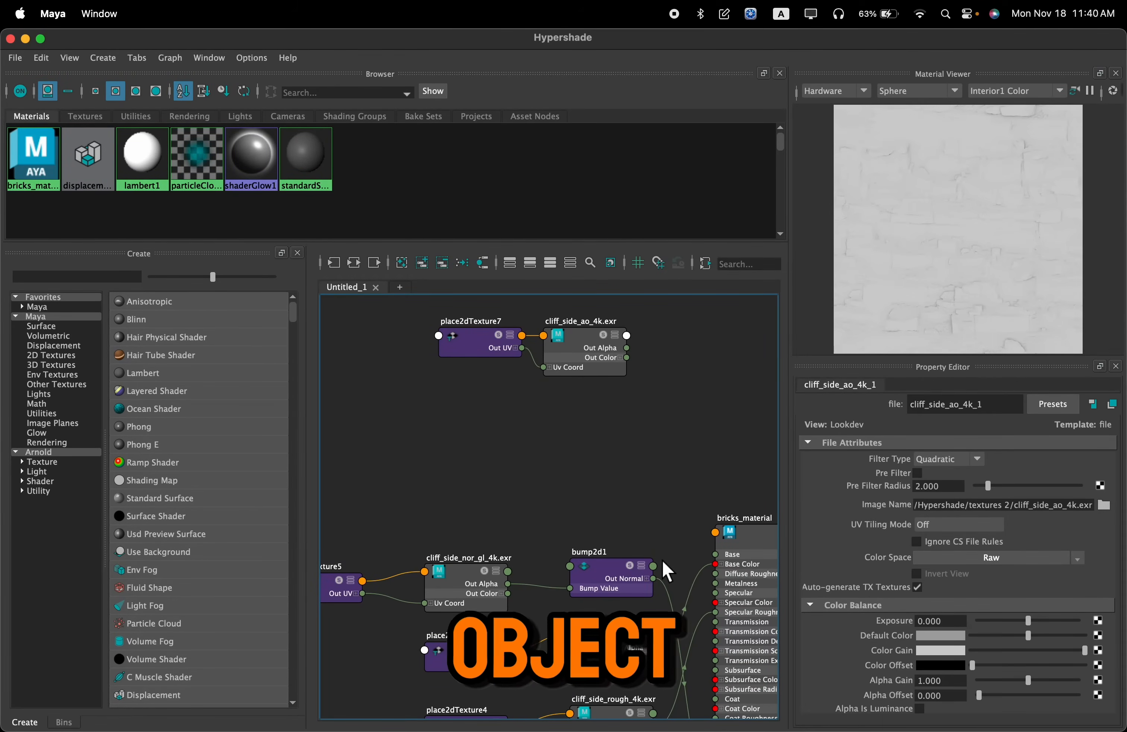
pyautogui.keyDown('alt'); pyautogui.moveTo(662, 499); pyautogui.dragTo(633, 341, button='middle'); pyautogui.keyUp('alt')
pyautogui.moveTo(383, 539); pyautogui.dragTo(592, 340)
pyautogui.keyDown('alt'); pyautogui.moveTo(516, 413); pyautogui.dragTo(517, 456, button='middle'); pyautogui.keyUp('alt')
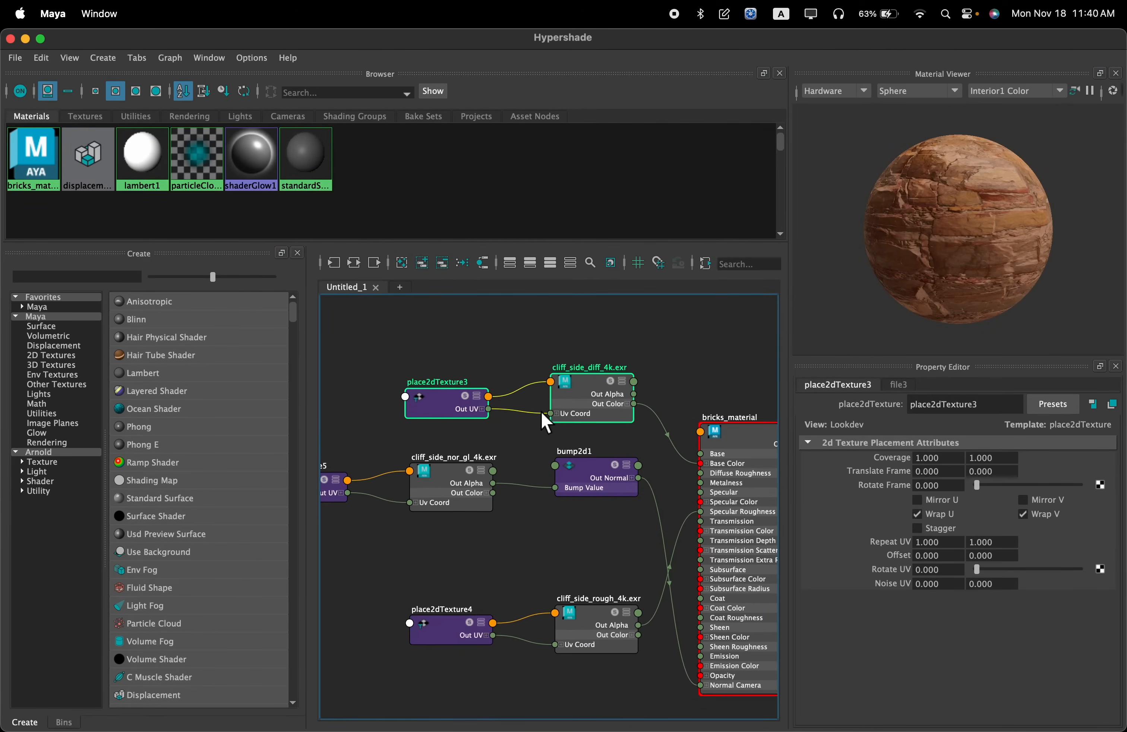
pyautogui.moveTo(585, 382); pyautogui.dragTo(604, 368)
pyautogui.scroll(-3, 560, 538)
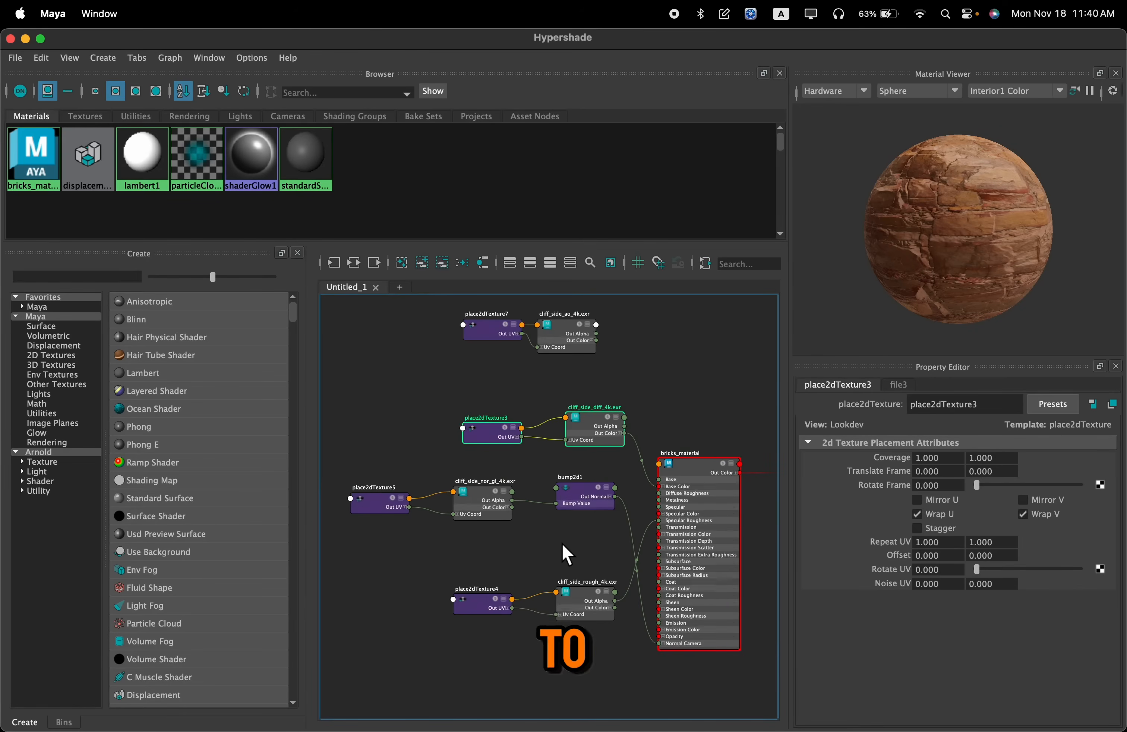
# Move bump2d1, the cliff_side_nor_gl_4k.exr texture and place2dTexture5 together below the roughness texture nodes
pyautogui.keyDown('alt'); pyautogui.moveTo(564, 545); pyautogui.dragTo(598, 515, button='middle'); pyautogui.keyUp('alt')
pyautogui.moveTo(636, 505); pyautogui.dragTo(434, 467)
pyautogui.keyDown('alt'); pyautogui.moveTo(428, 561); pyautogui.dragTo(415, 509, button='middle'); pyautogui.keyUp('alt')
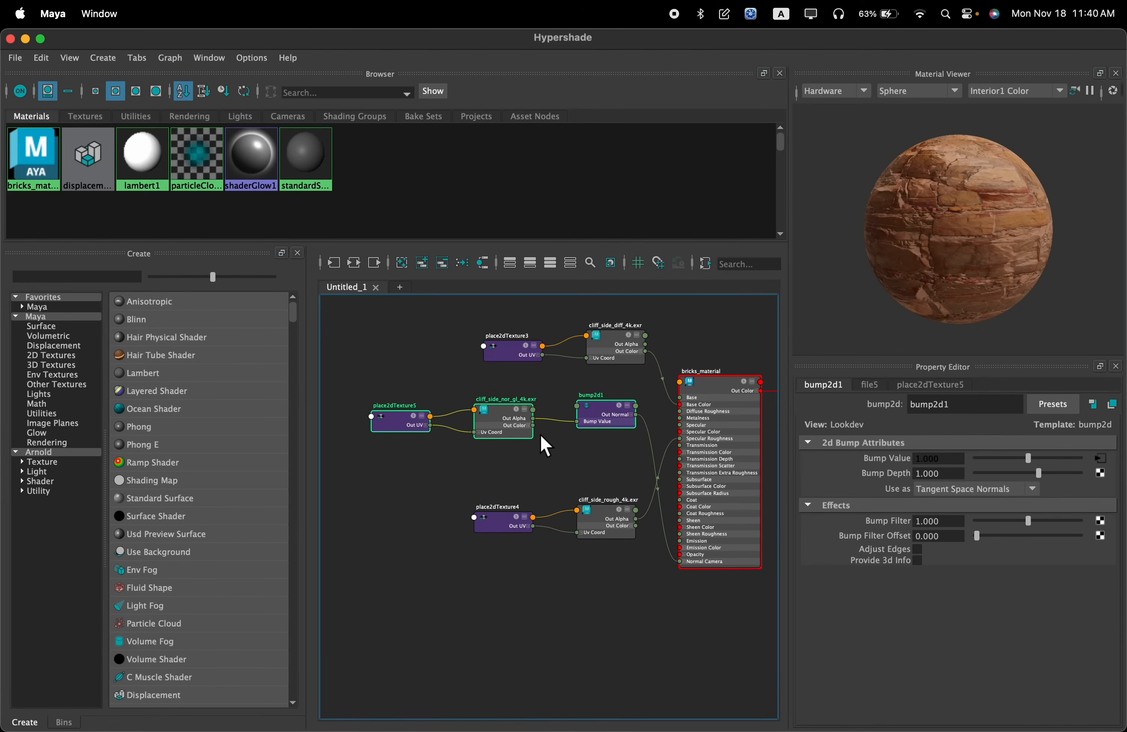
pyautogui.moveTo(618, 405); pyautogui.dragTo(603, 591)
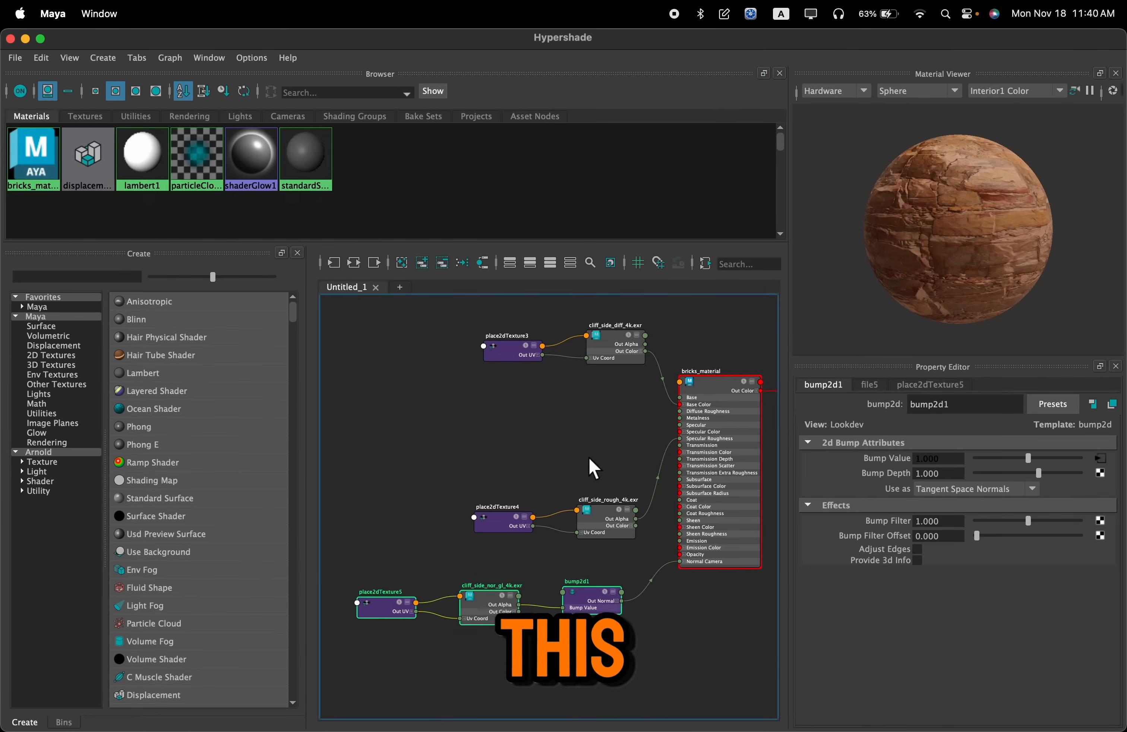
# Examine how the cliff_side_diff_4k.exr texture's Out Color connects to the Base Color of bricks_material
pyautogui.scroll(2, 595, 449)
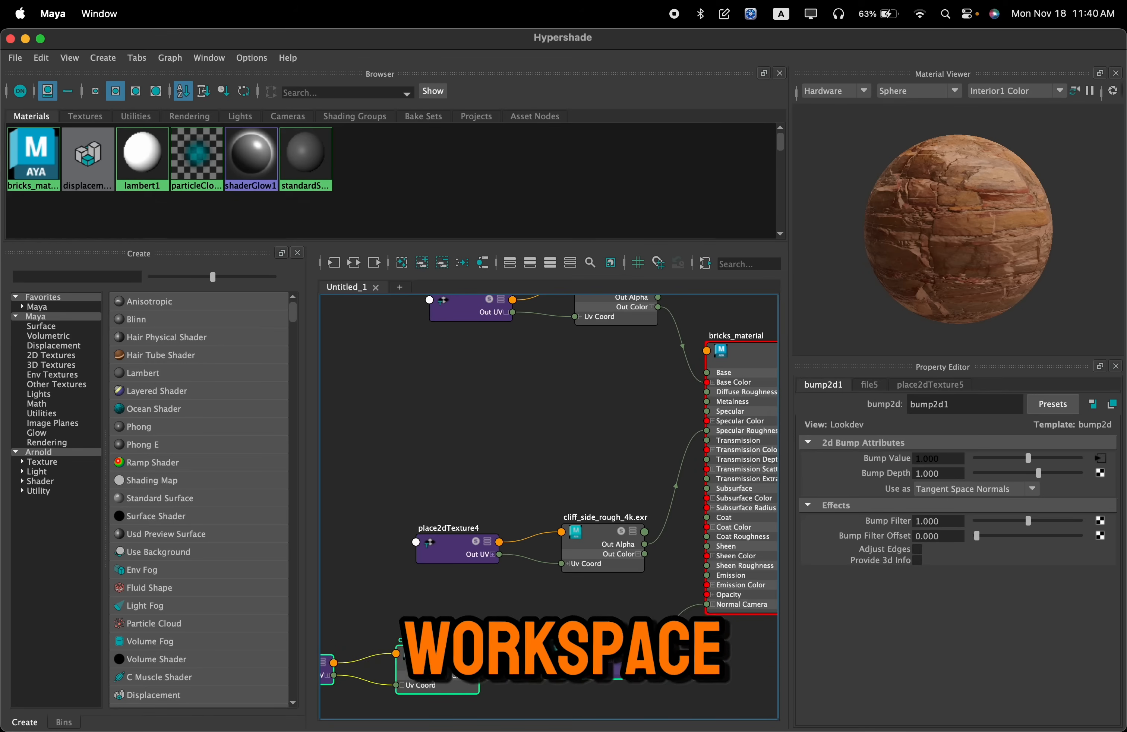
pyautogui.moveTo(587, 648); pyautogui.dragTo(600, 647)
pyautogui.moveTo(559, 422)
pyautogui.keyDown('alt'); pyautogui.mouseDown(button='middle')
pyautogui.moveTo(534, 463)
pyautogui.moveTo(501, 446)
pyautogui.moveTo(556, 440)
pyautogui.moveTo(541, 434)
pyautogui.mouseUp(button='middle'); pyautogui.keyUp('alt')
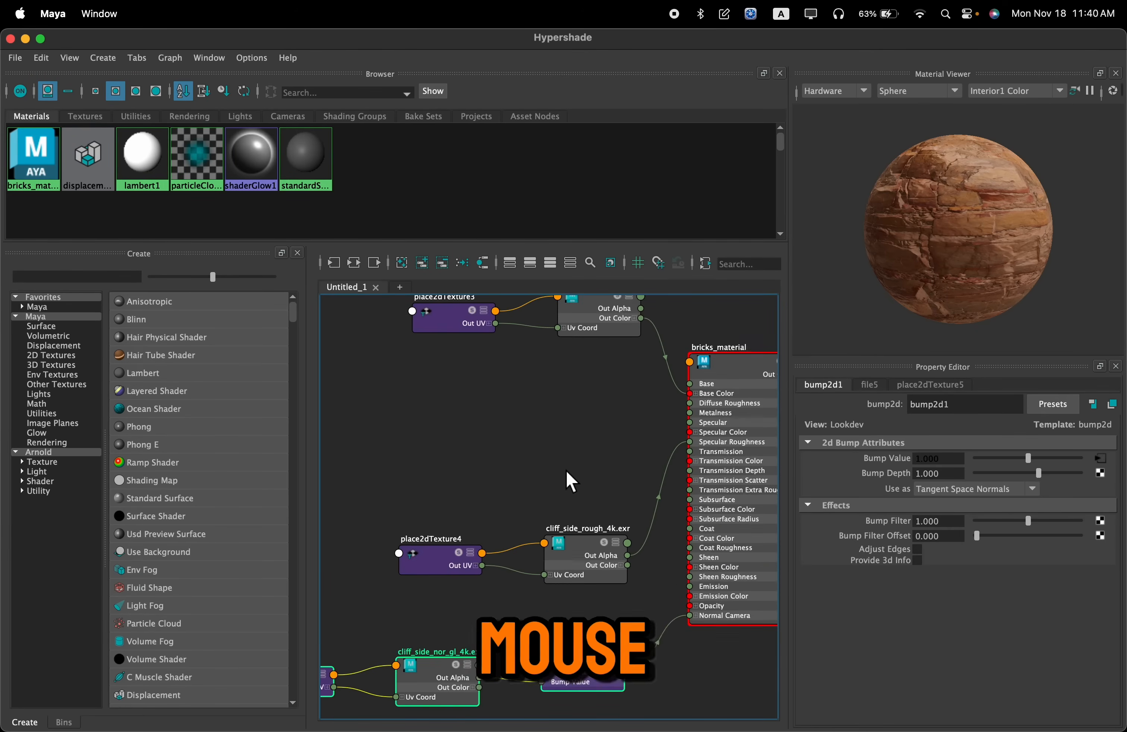
pyautogui.keyDown('alt'); pyautogui.moveTo(560, 463); pyautogui.dragTo(541, 499, button='middle'); pyautogui.keyUp('alt')
pyautogui.click(516, 388)
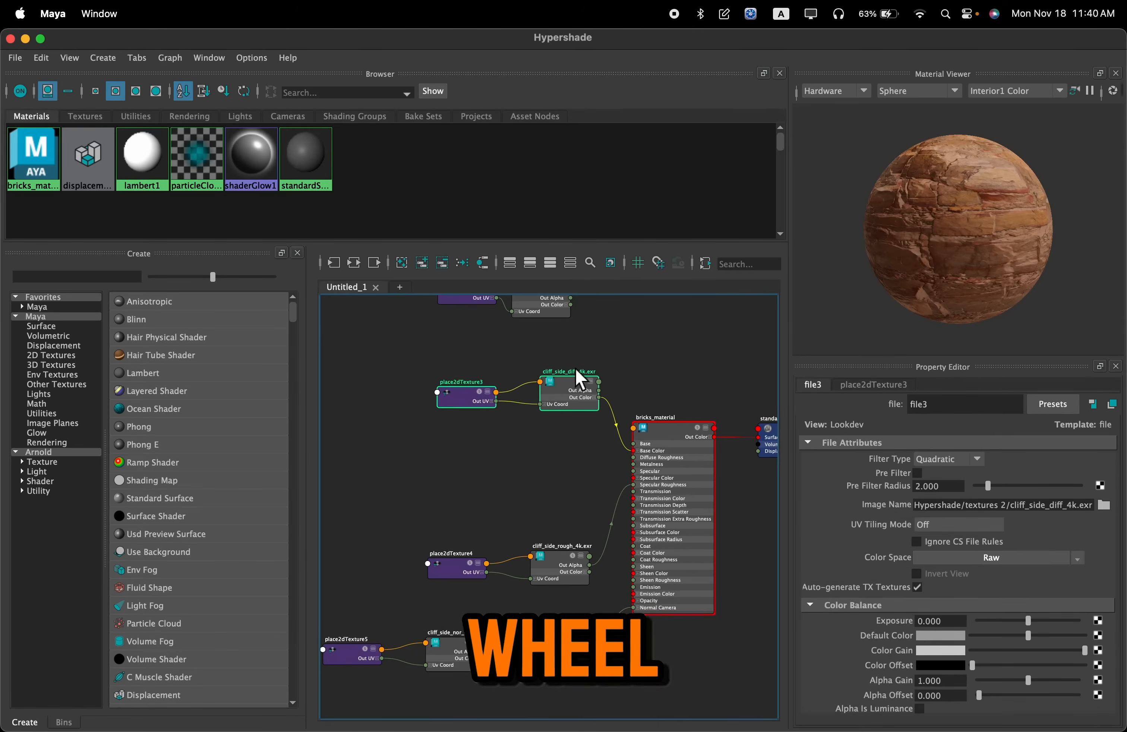
pyautogui.scroll(5, 587, 433)
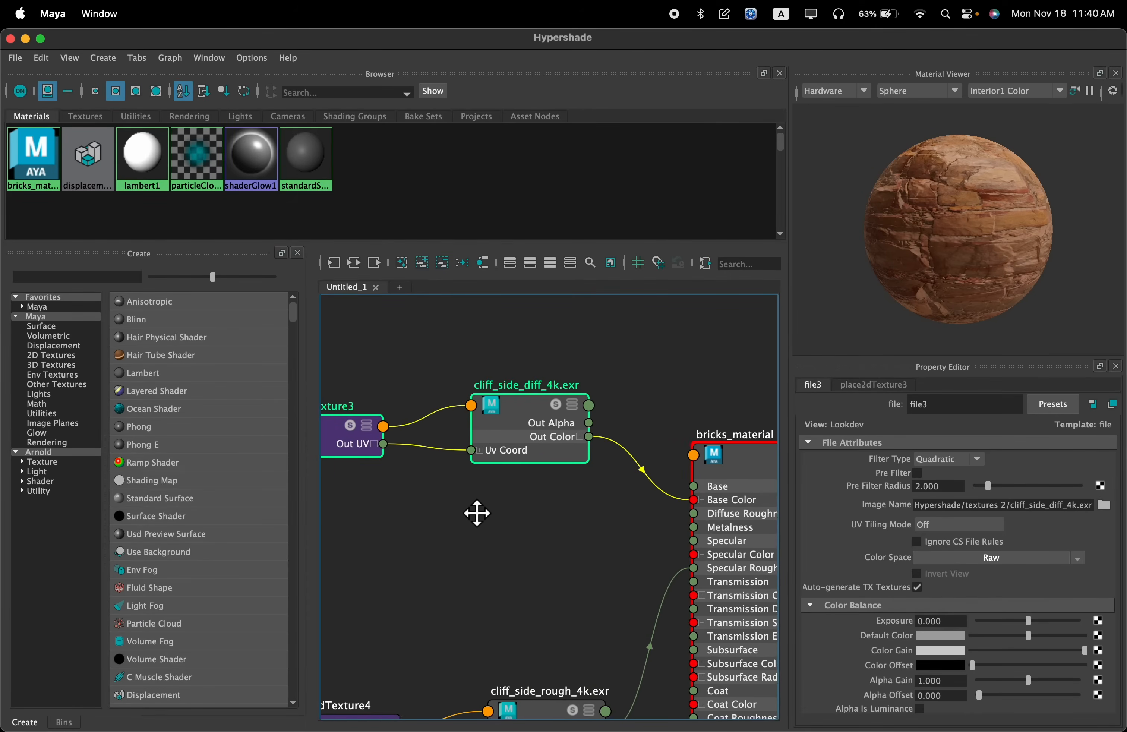
pyautogui.scroll(3, 477, 513)
pyautogui.scroll(-6, 652, 522)
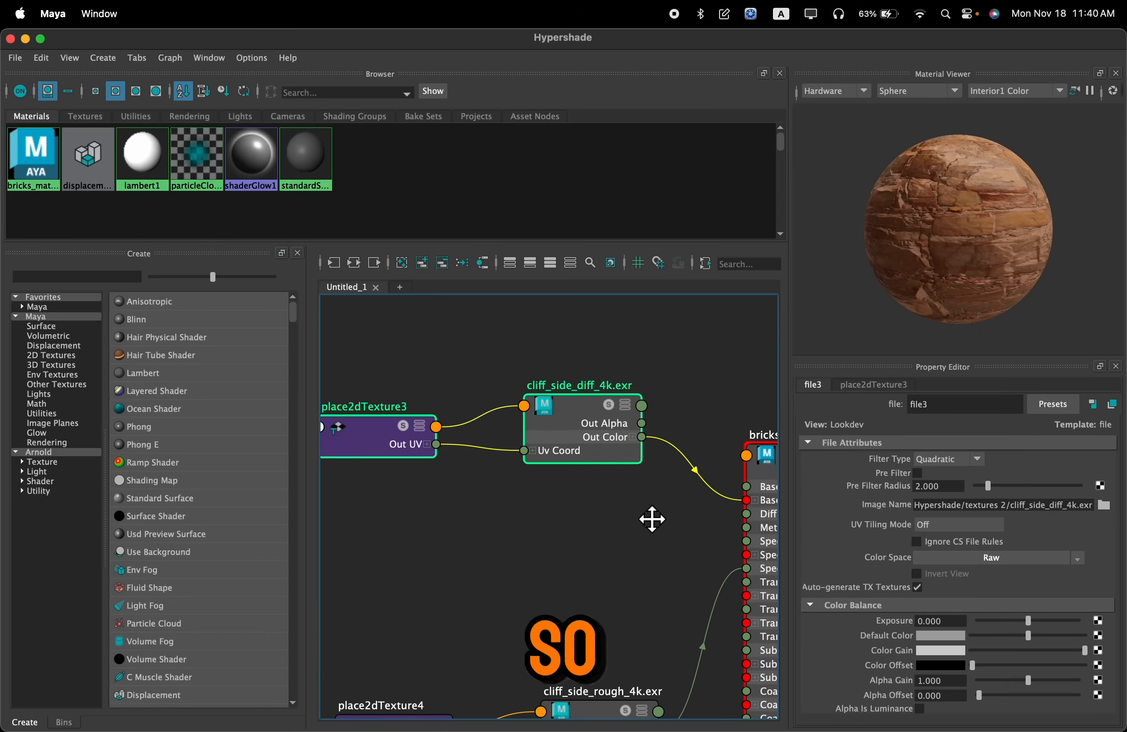
pyautogui.scroll(6, 549, 496)
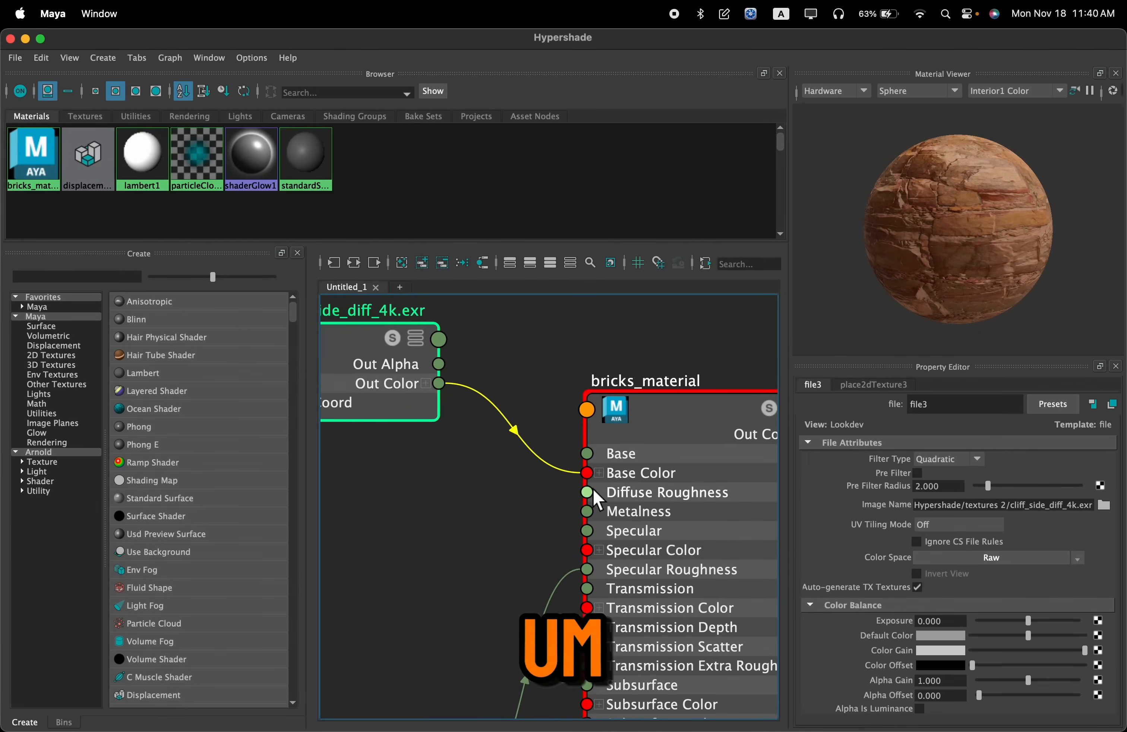
pyautogui.scroll(-5, 496, 546)
pyautogui.scroll(6, 573, 484)
# Examine how the roughness texture and bump2d1 connect to the Specular Roughness and Normal Camera inputs of bricks_material
pyautogui.keyDown('alt'); pyautogui.moveTo(589, 451); pyautogui.dragTo(367, 539, button='middle'); pyautogui.keyUp('alt')
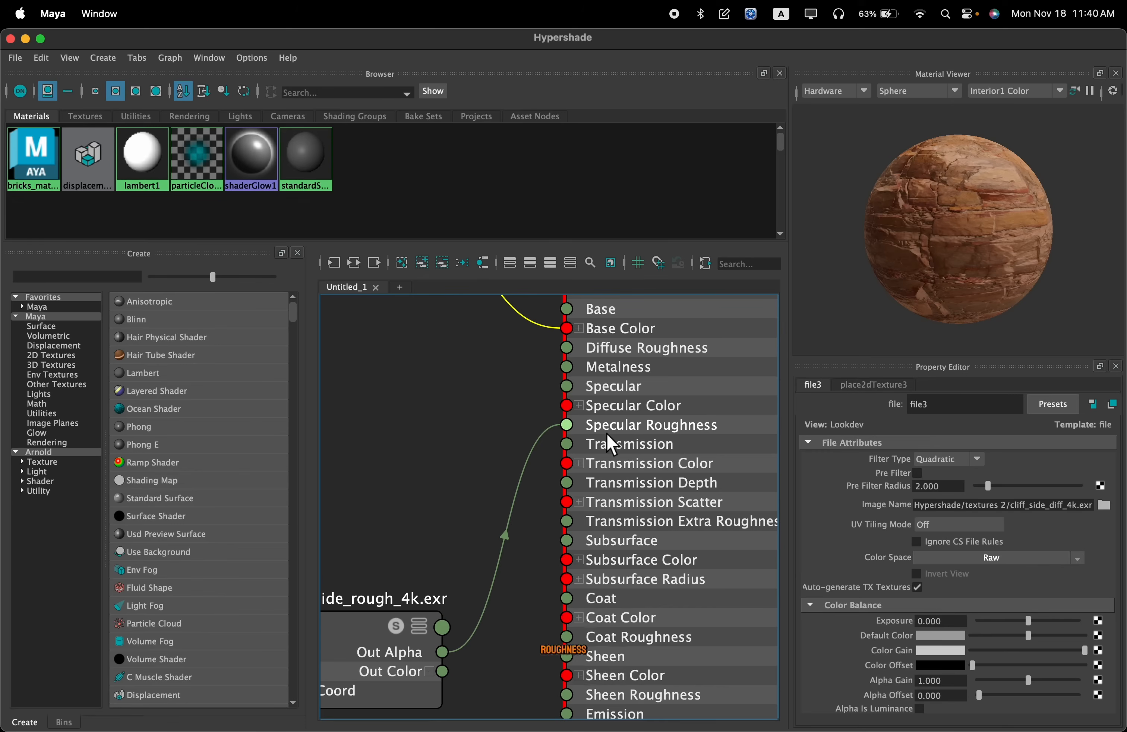
pyautogui.scroll(-5, 478, 494)
pyautogui.keyDown('alt'); pyautogui.moveTo(479, 493); pyautogui.dragTo(635, 378, button='middle'); pyautogui.keyUp('alt')
pyautogui.keyDown('alt'); pyautogui.moveTo(495, 615); pyautogui.dragTo(588, 563, button='middle'); pyautogui.keyUp('alt')
pyautogui.scroll(4, 481, 529)
pyautogui.keyDown('alt'); pyautogui.moveTo(658, 467); pyautogui.dragTo(436, 529, button='middle'); pyautogui.keyUp('alt')
pyautogui.scroll(4, 436, 528)
pyautogui.keyDown('alt'); pyautogui.moveTo(662, 522); pyautogui.dragTo(534, 532, button='middle'); pyautogui.keyUp('alt')
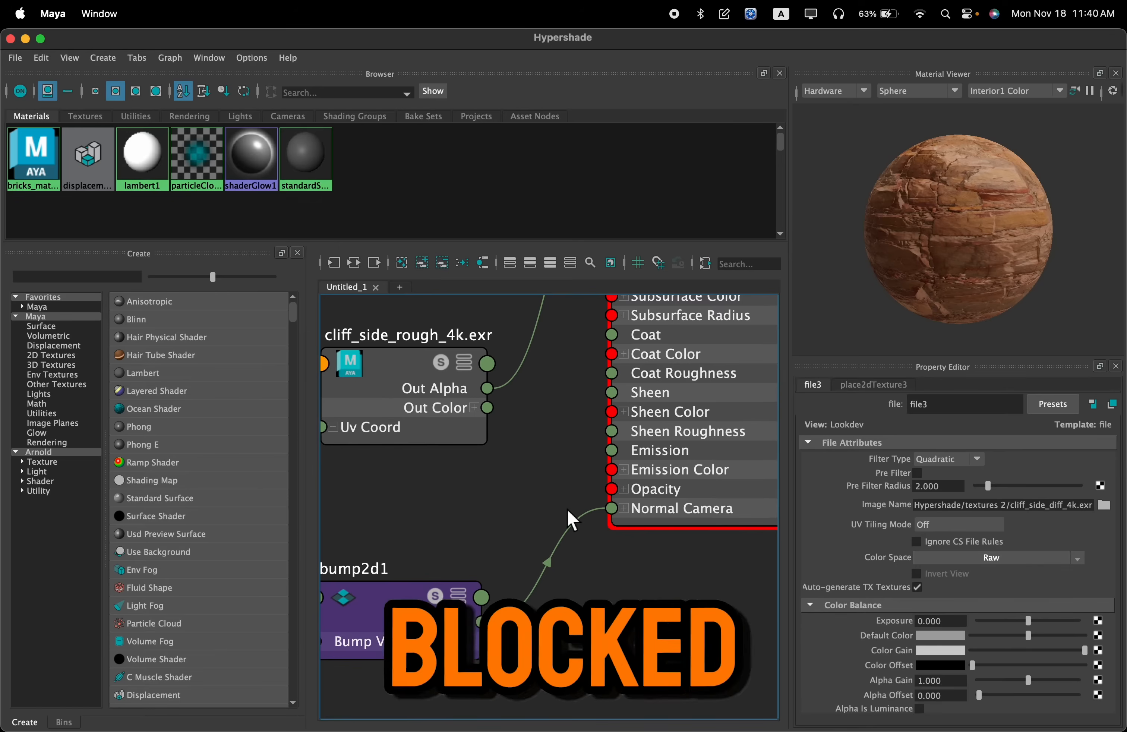
pyautogui.scroll(-5, 666, 521)
# Move the cliff_side_diff_4k.exr texture and place2dTexture3 farther from bricks_material, leaving them below the ambient occlusion nodes
pyautogui.keyDown('alt'); pyautogui.moveTo(555, 425); pyautogui.dragTo(568, 523, button='middle'); pyautogui.keyUp('alt')
pyautogui.keyDown('alt'); pyautogui.moveTo(643, 397); pyautogui.dragTo(654, 456, button='middle'); pyautogui.keyUp('alt')
pyautogui.keyDown('alt'); pyautogui.moveTo(622, 326); pyautogui.dragTo(626, 347, button='middle'); pyautogui.keyUp('alt')
pyautogui.moveTo(630, 356); pyautogui.dragTo(471, 414)
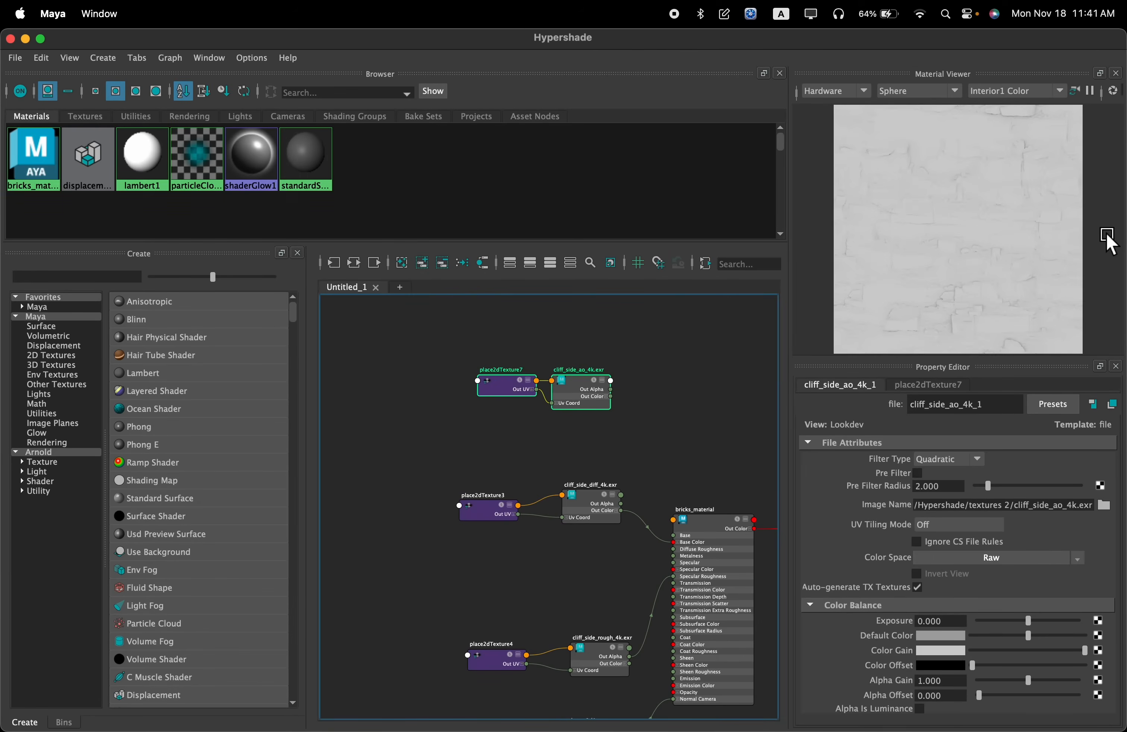
pyautogui.scroll(4, 594, 440)
pyautogui.keyDown('alt'); pyautogui.moveTo(594, 440); pyautogui.dragTo(637, 392, button='middle'); pyautogui.keyUp('alt')
pyautogui.moveTo(689, 437); pyautogui.dragTo(515, 500)
pyautogui.moveTo(627, 471); pyautogui.dragTo(517, 440)
pyautogui.keyDown('alt'); pyautogui.moveTo(547, 422); pyautogui.dragTo(620, 451, button='middle'); pyautogui.keyUp('alt')
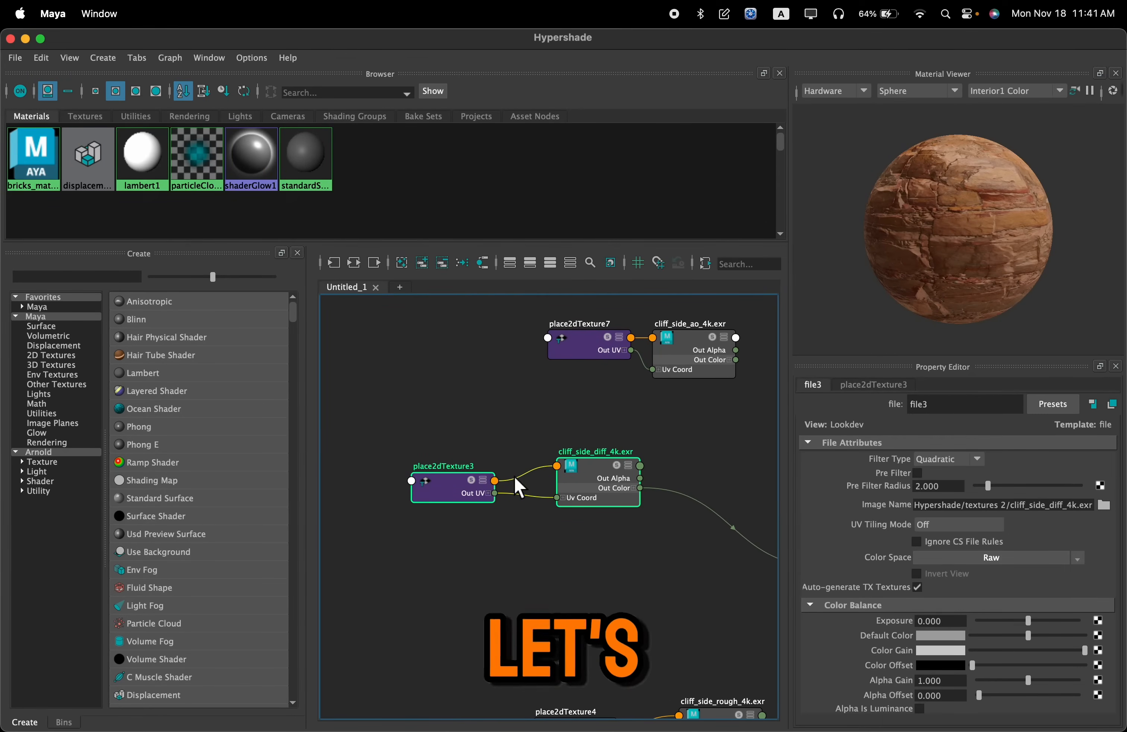
# Break the connection between cliff_side_diff_4k.exr's Out Color and the Base Color of bricks_material
pyautogui.scroll(5, 606, 471)
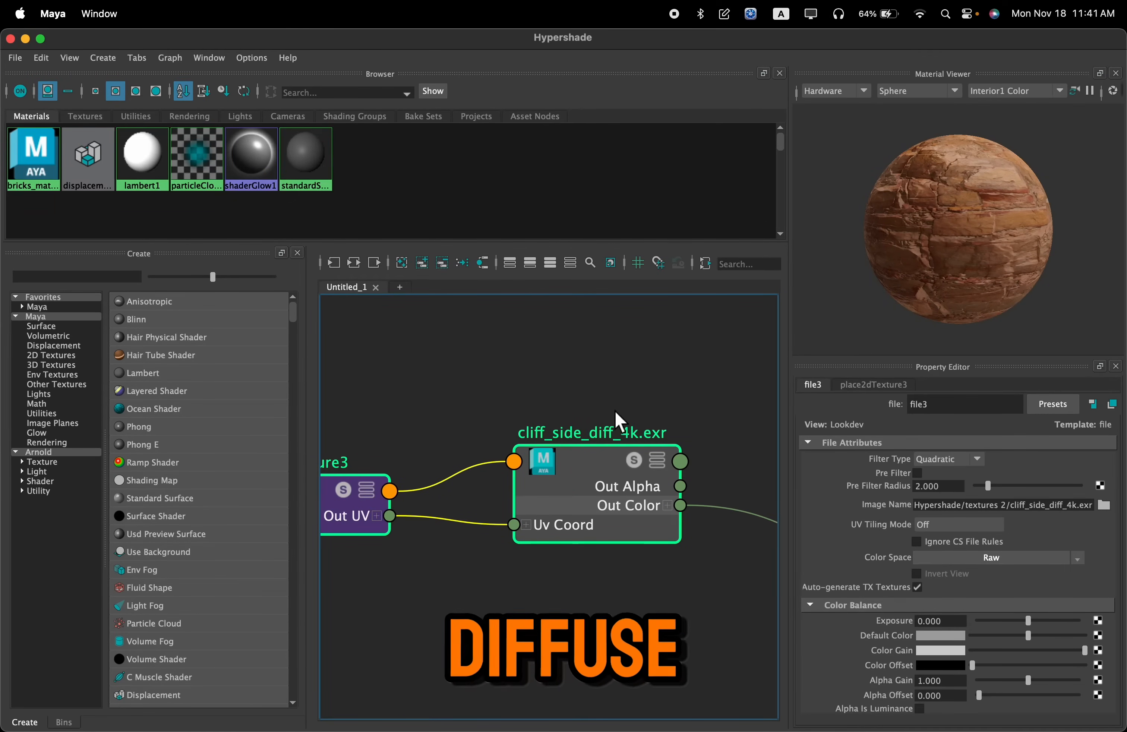
pyautogui.keyDown('alt'); pyautogui.moveTo(657, 411); pyautogui.dragTo(511, 399, button='middle'); pyautogui.keyUp('alt')
pyautogui.moveTo(640, 495); pyautogui.dragTo(590, 541)
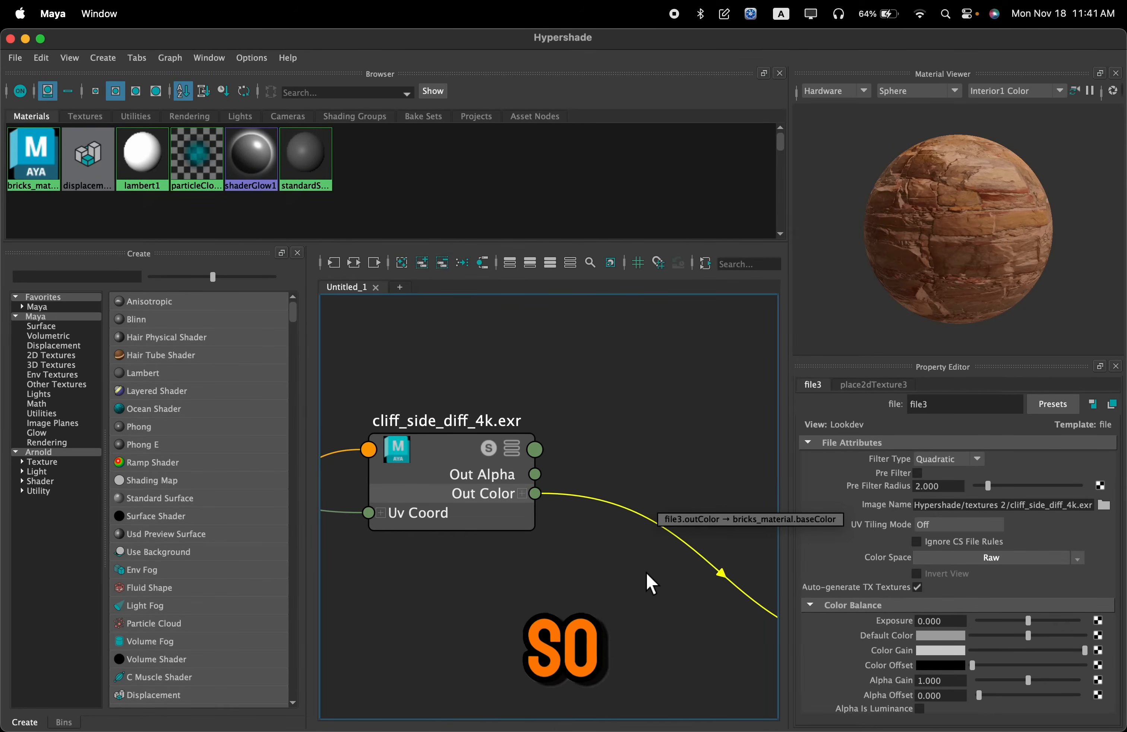
pyautogui.moveTo(657, 437); pyautogui.dragTo(648, 464)
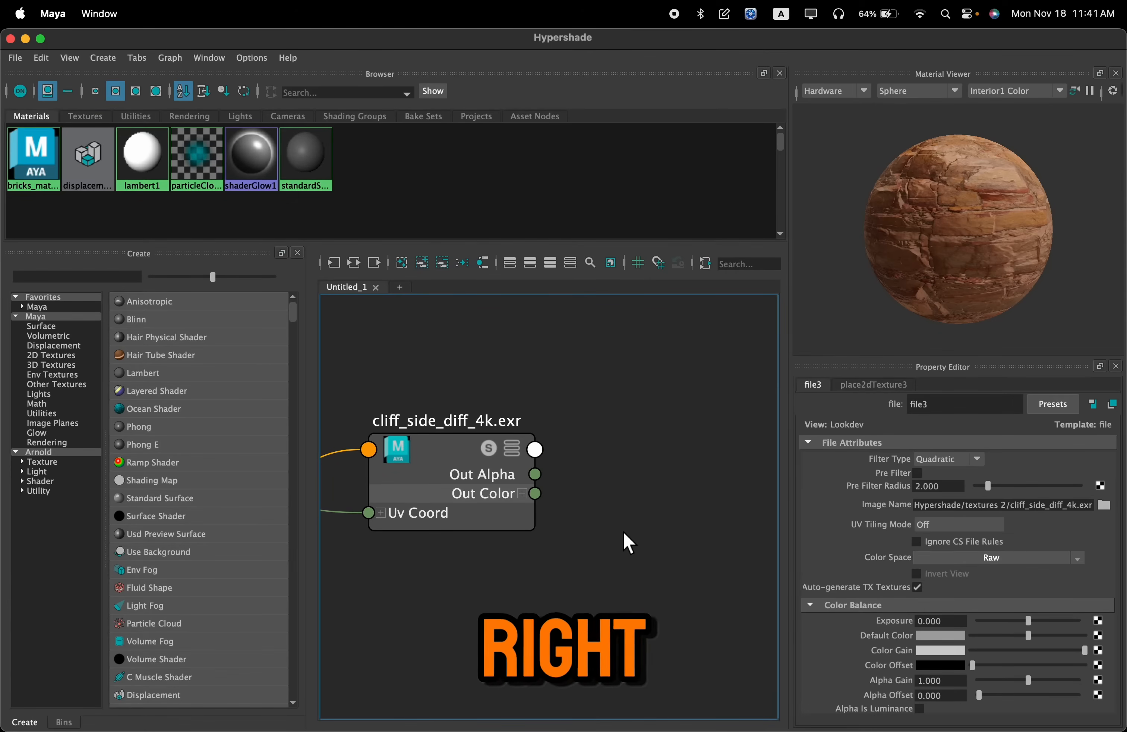
# Line up cliff_side_ao_4k.exr and place2dTexture7 above the cliff_side_diff_4k.exr texture, and preview the diffuse map in the Material Viewer
pyautogui.scroll(-3, 651, 488)
pyautogui.keyDown('alt'); pyautogui.moveTo(652, 489); pyautogui.dragTo(719, 573, button='middle'); pyautogui.keyUp('alt')
pyautogui.moveTo(684, 464); pyautogui.dragTo(581, 351)
pyautogui.moveTo(696, 362); pyautogui.dragTo(564, 412)
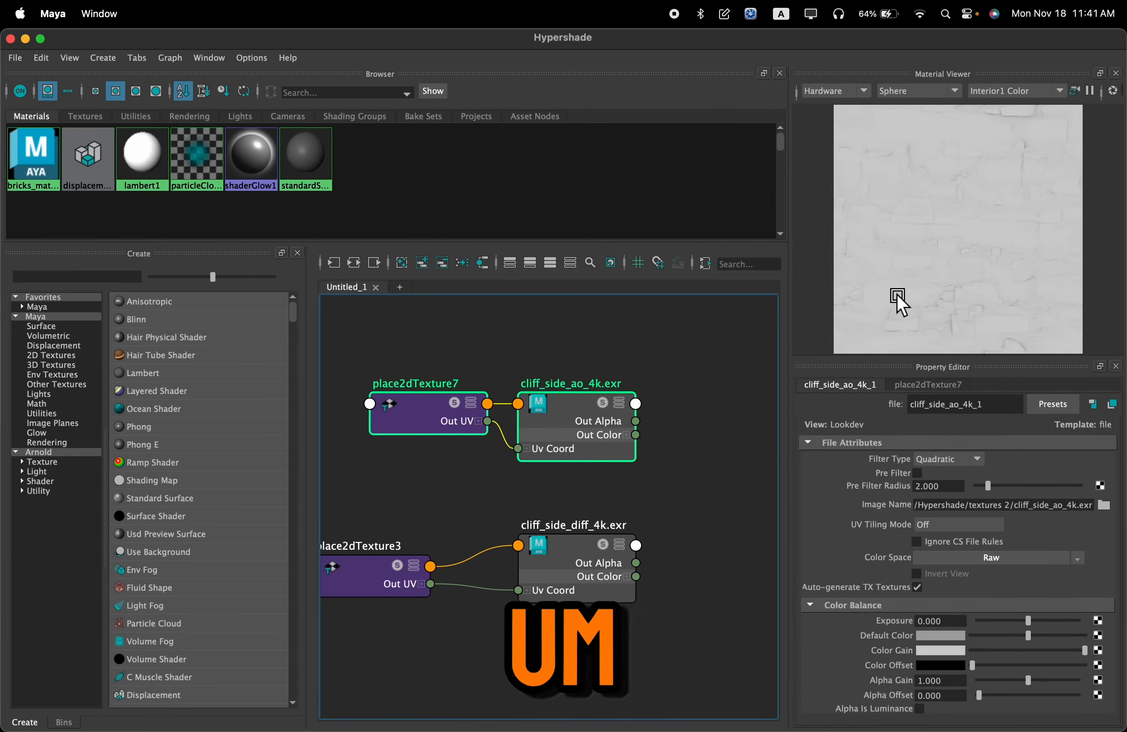
pyautogui.click(626, 564)
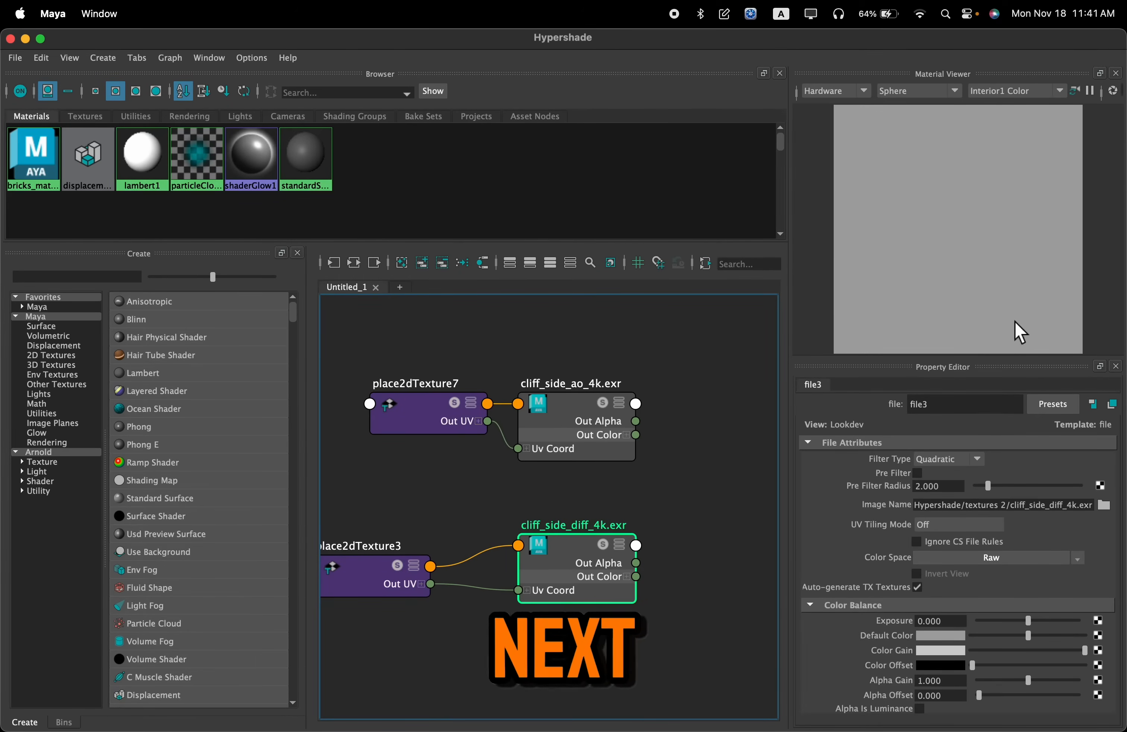
pyautogui.keyDown('shift'); pyautogui.click(403, 576); pyautogui.keyUp('shift')
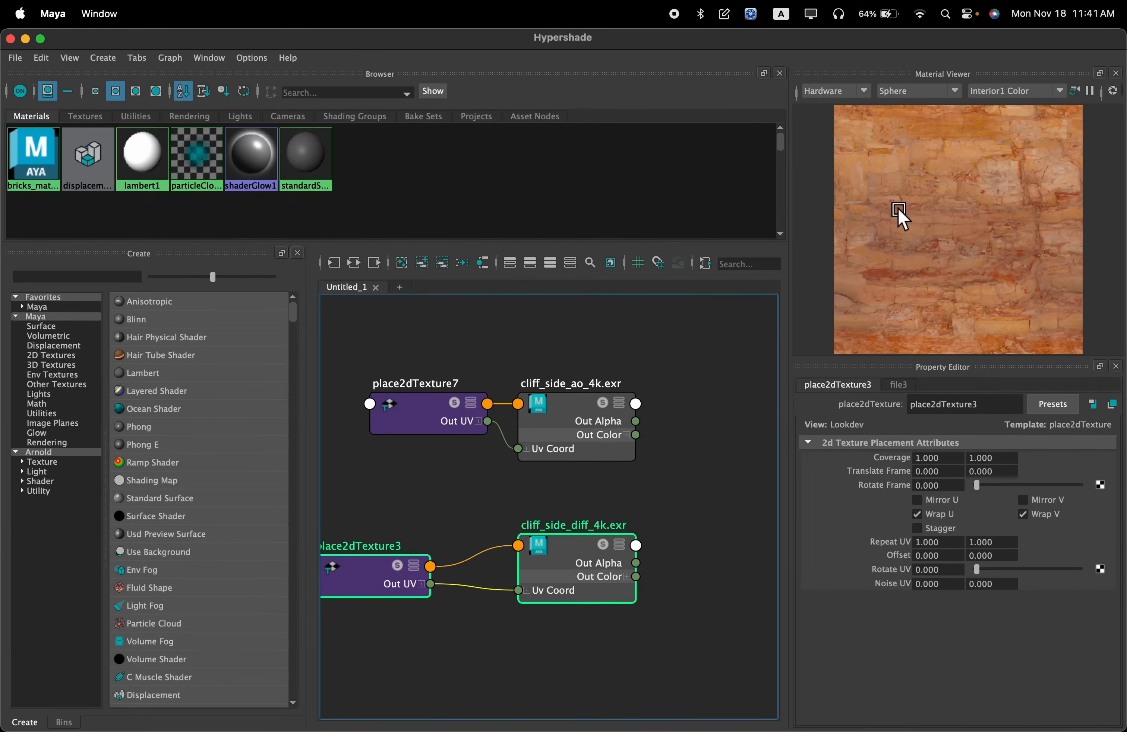
# Create a multiplyDivide node in the empty graph area between the ambient occlusion and diffuse textures and bricks_material
pyautogui.keyDown('alt'); pyautogui.moveTo(708, 385); pyautogui.dragTo(594, 370, button='middle'); pyautogui.keyUp('alt')
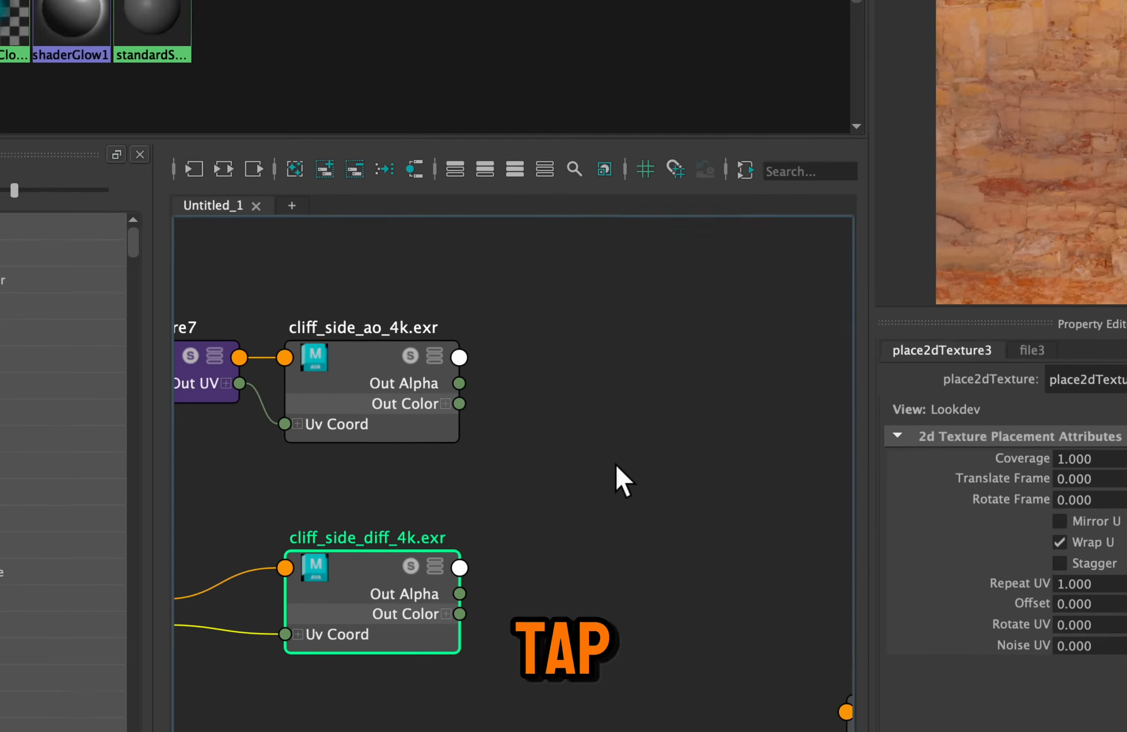
pyautogui.press('Tab')
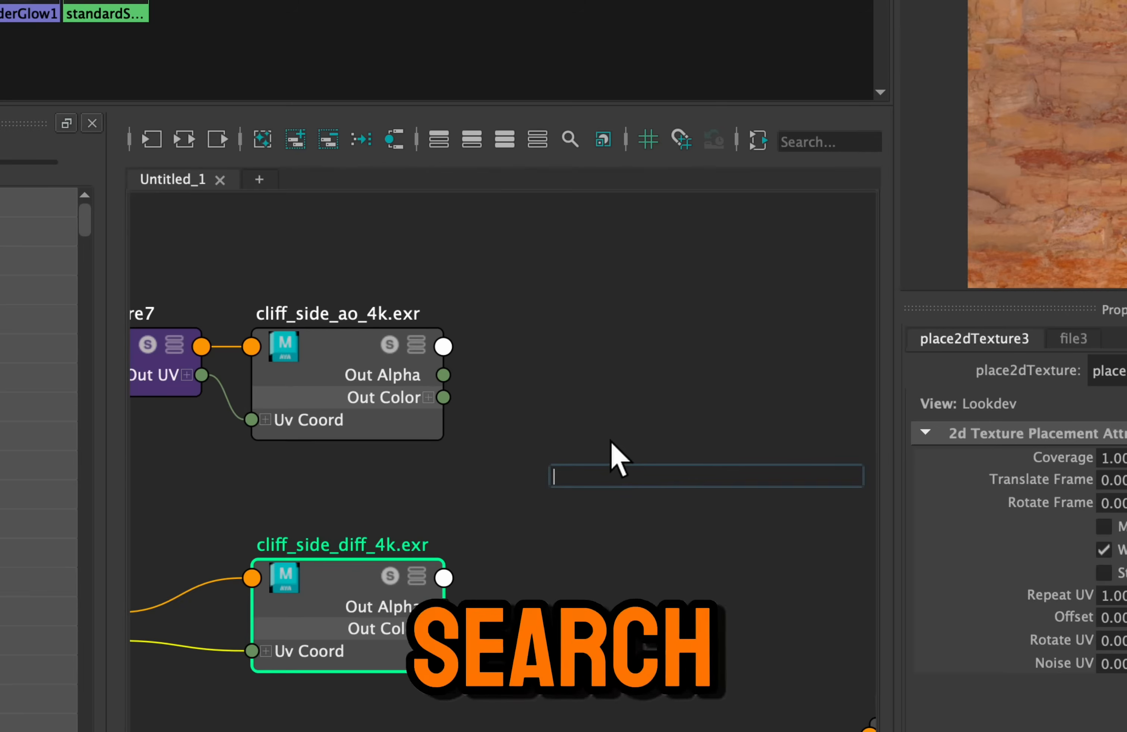
pyautogui.write('m')
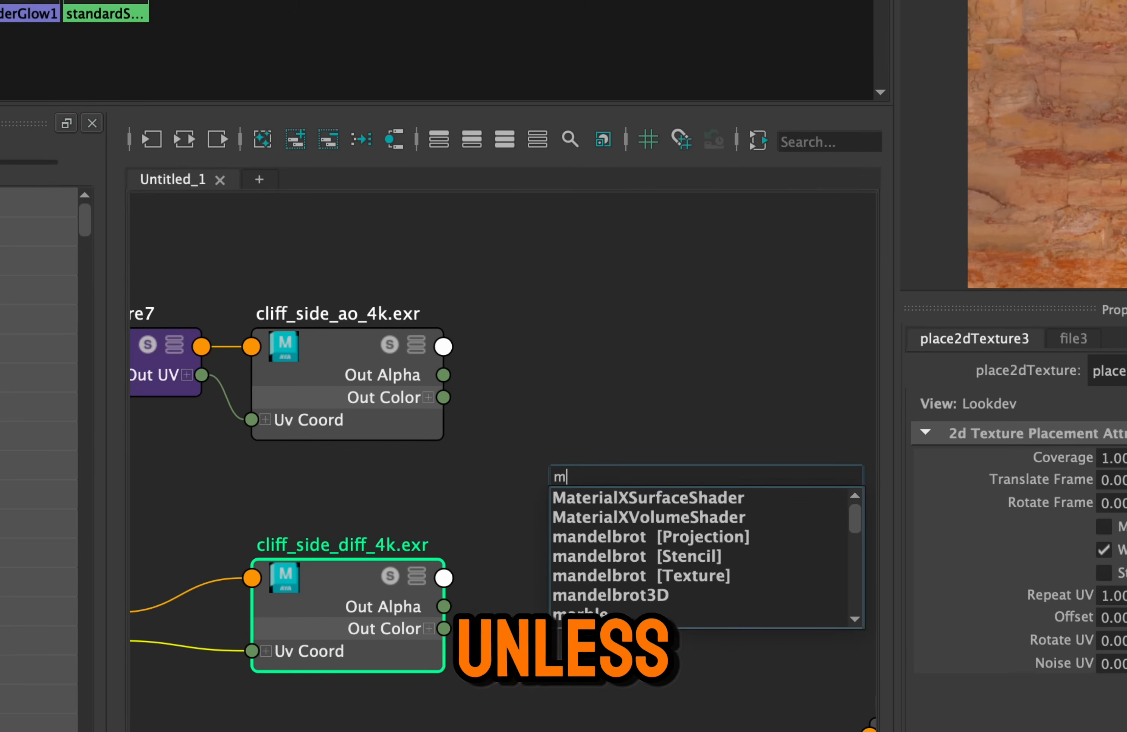
pyautogui.write('ultipl')
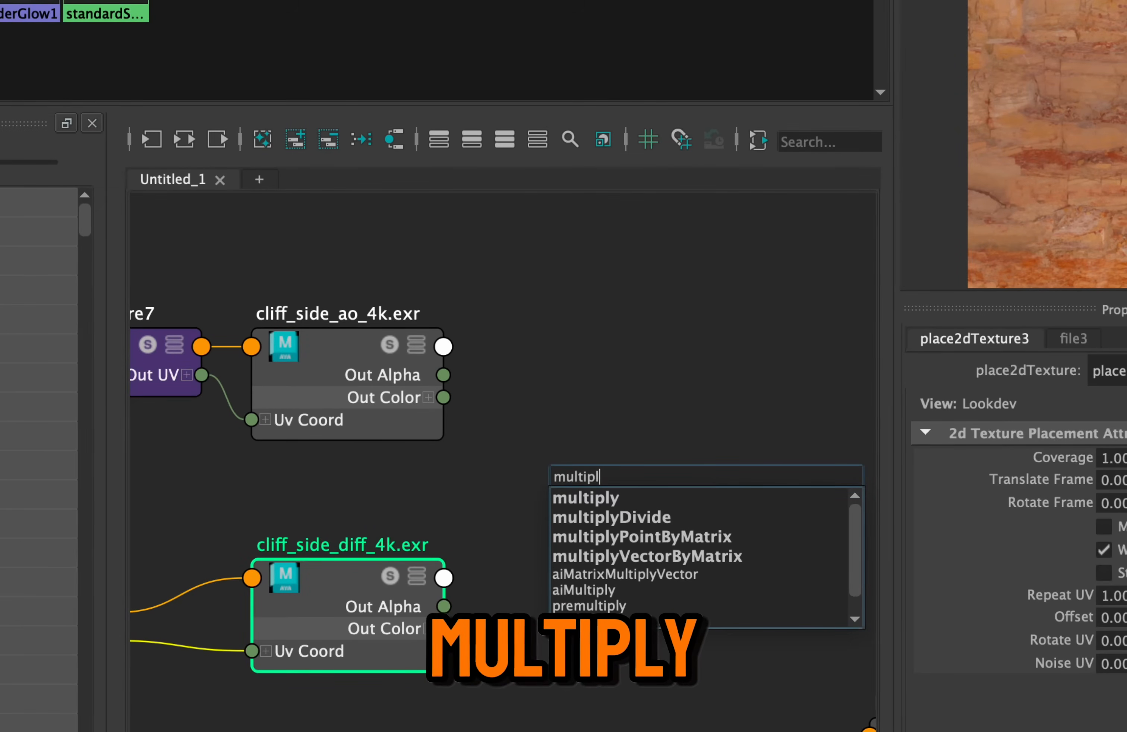
pyautogui.press('Down')
pyautogui.press('Down')
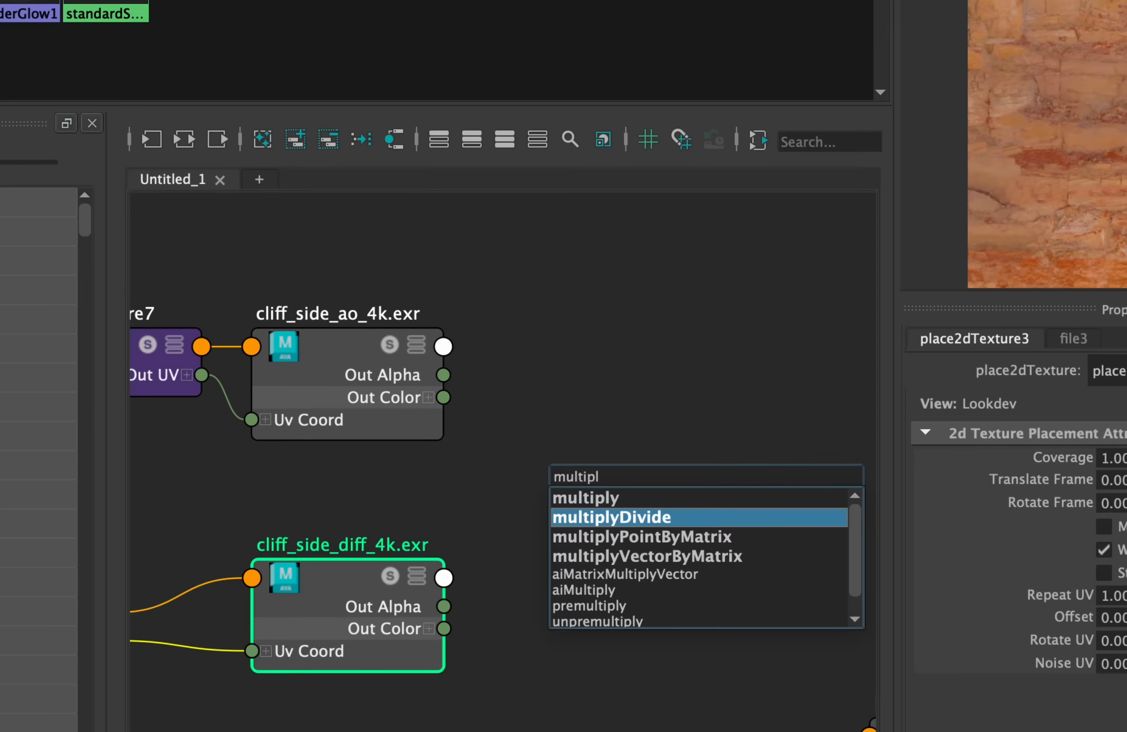
pyautogui.press('Return')
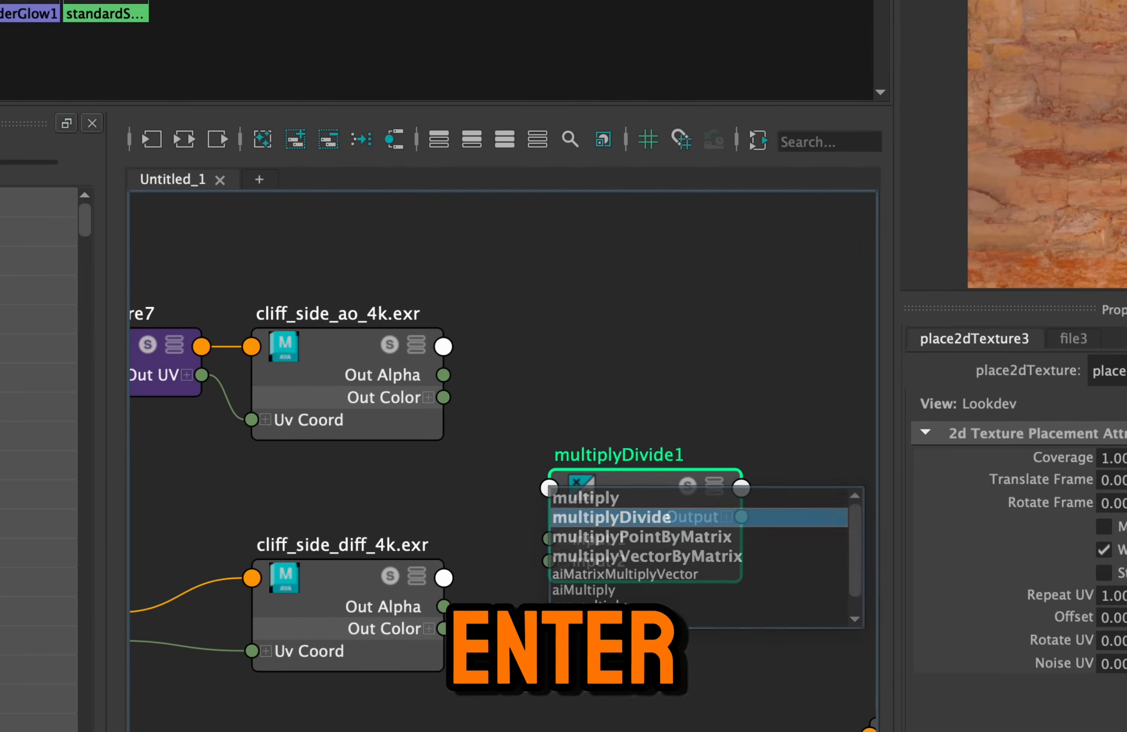
pyautogui.moveTo(626, 490); pyautogui.dragTo(649, 481)
pyautogui.keyDown('alt'); pyautogui.moveTo(642, 393); pyautogui.dragTo(618, 385, button='middle'); pyautogui.keyUp('alt')
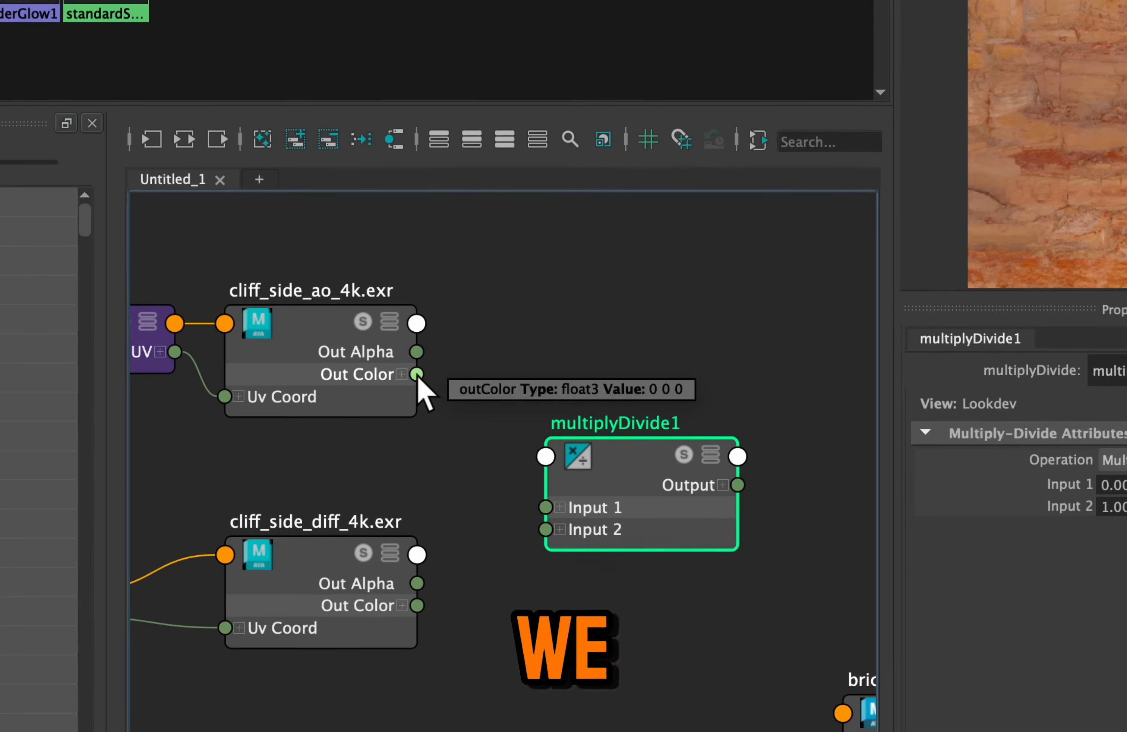
# Connect cliff_side_ao_4k.exr's Out Color to Input 1 of multiplyDivide1 and cliff_side_diff_4k.exr's Out Color to Input 2
pyautogui.moveTo(549, 425); pyautogui.dragTo(557, 496)
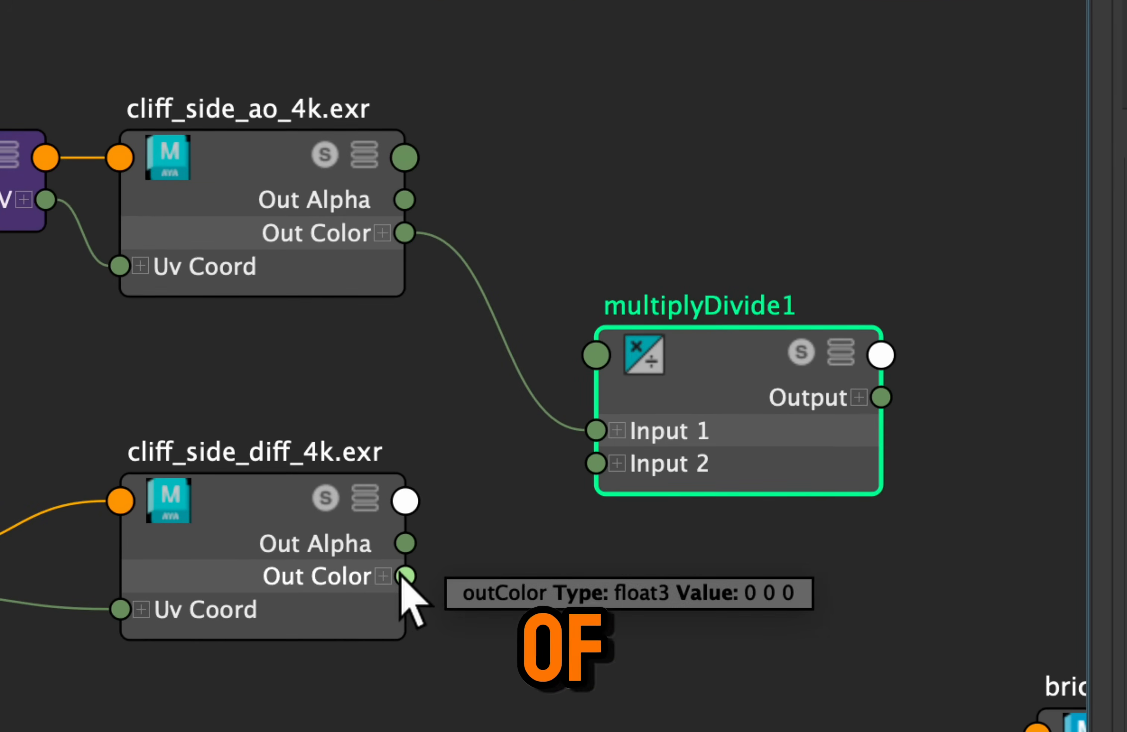
pyautogui.moveTo(405, 577); pyautogui.dragTo(616, 468)
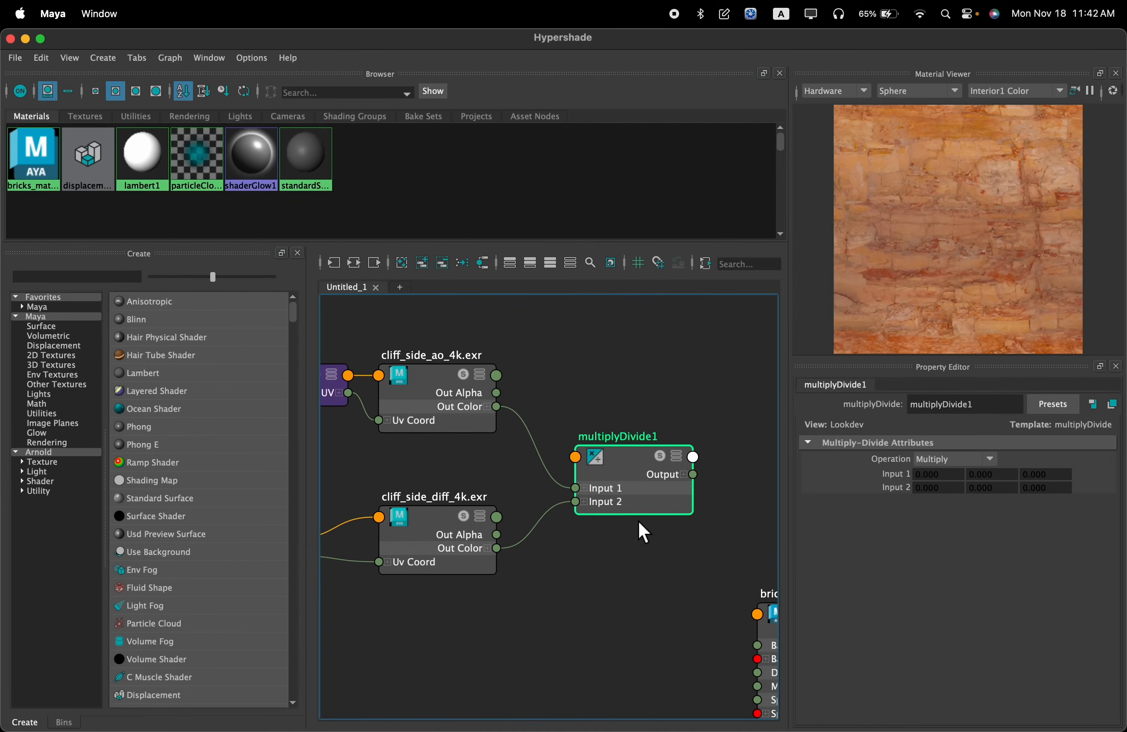
pyautogui.click(478, 506)
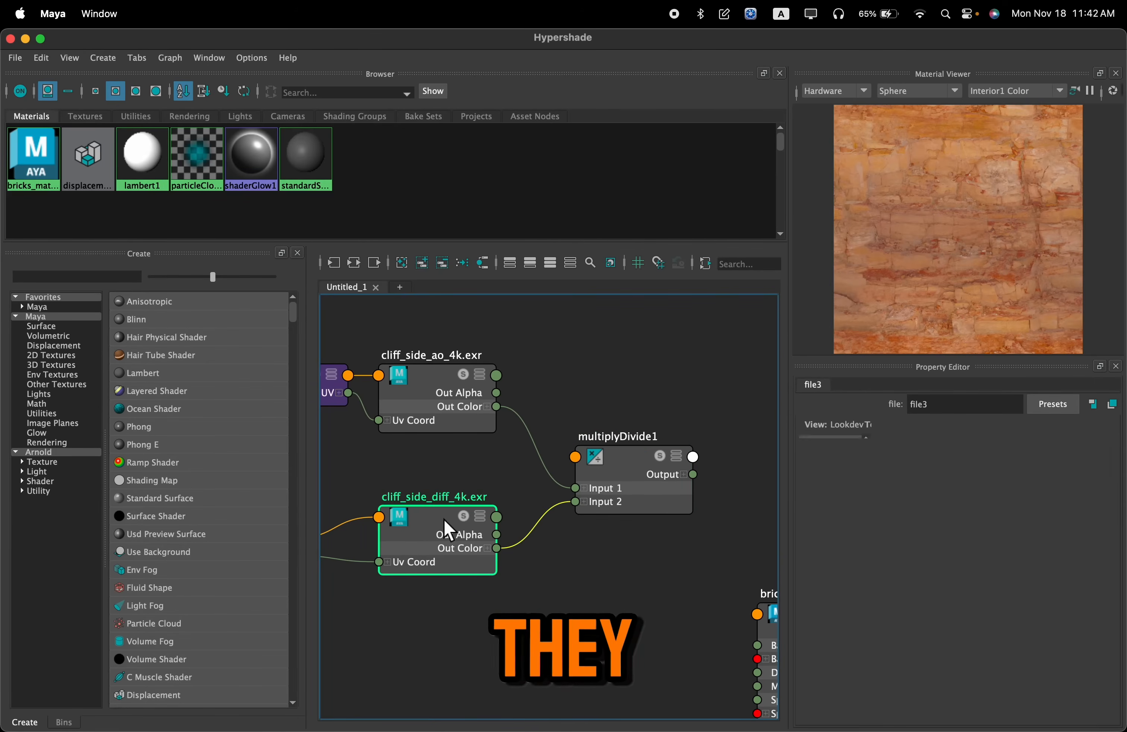
pyautogui.click(690, 504)
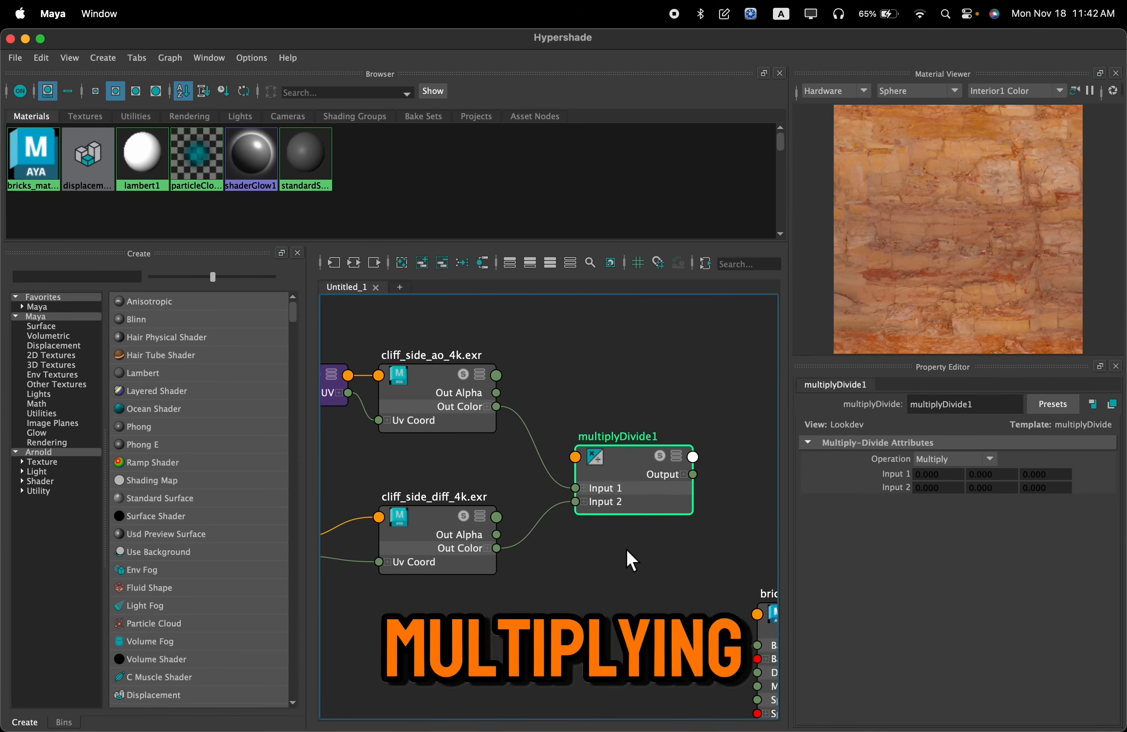
# Connect the Output of multiplyDivide1 to the Base Color of bricks_material
pyautogui.keyDown('alt'); pyautogui.moveTo(638, 570); pyautogui.dragTo(482, 508, button='middle'); pyautogui.keyUp('alt')
pyautogui.scroll(3, 555, 416)
pyautogui.keyDown('alt'); pyautogui.moveTo(591, 497); pyautogui.dragTo(554, 448, button='middle'); pyautogui.keyUp('alt')
pyautogui.scroll(-3, 580, 447)
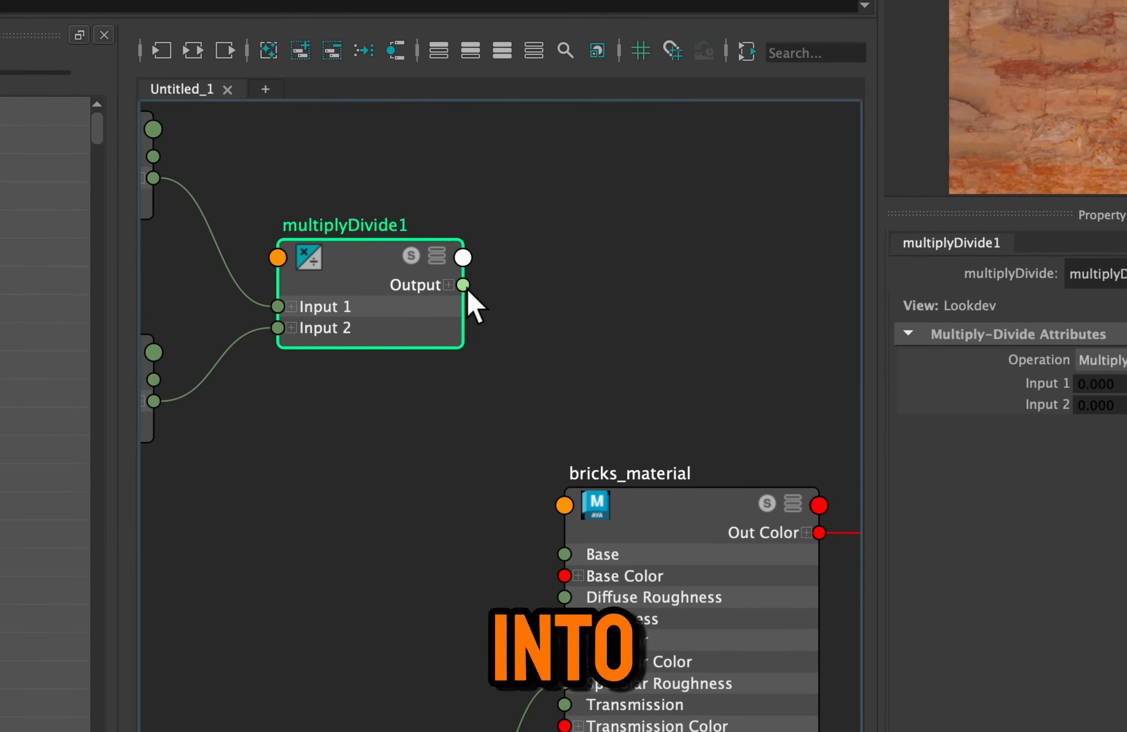
pyautogui.click(499, 341)
pyautogui.moveTo(463, 287); pyautogui.dragTo(565, 576)
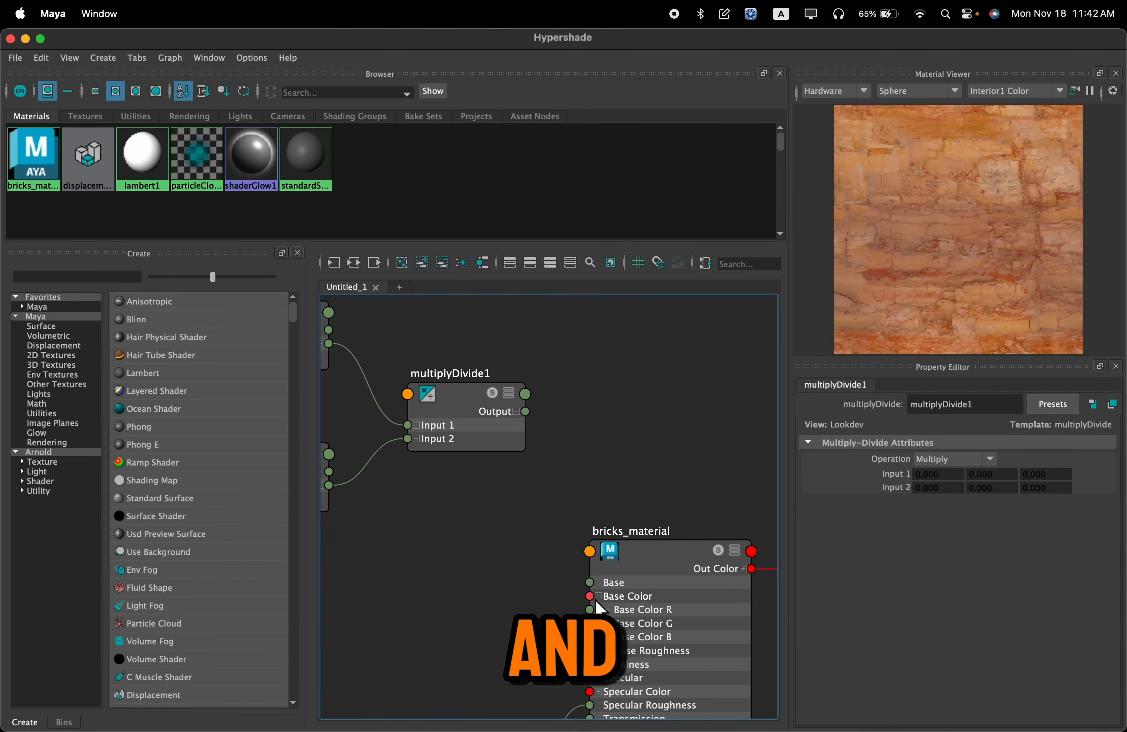
pyautogui.moveTo(970, 263); pyautogui.dragTo(1019, 244)
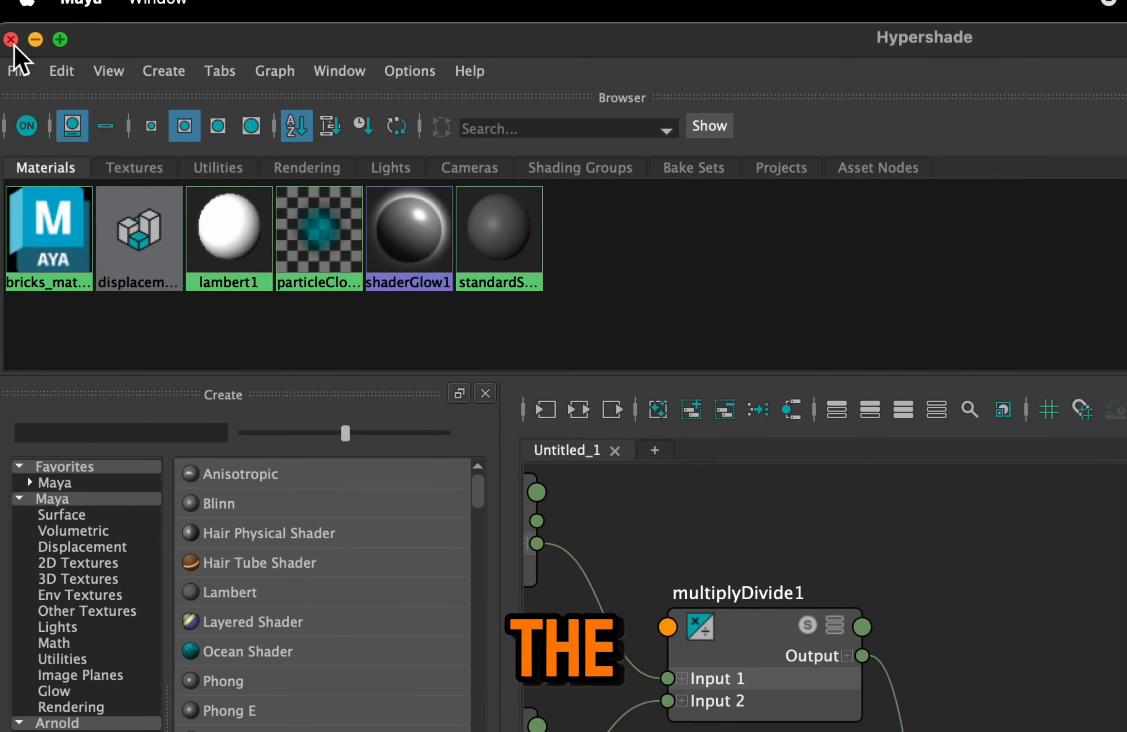
# Close Hypershade and run Update Full Scene in the Arnold RenderView
pyautogui.click(10, 39)
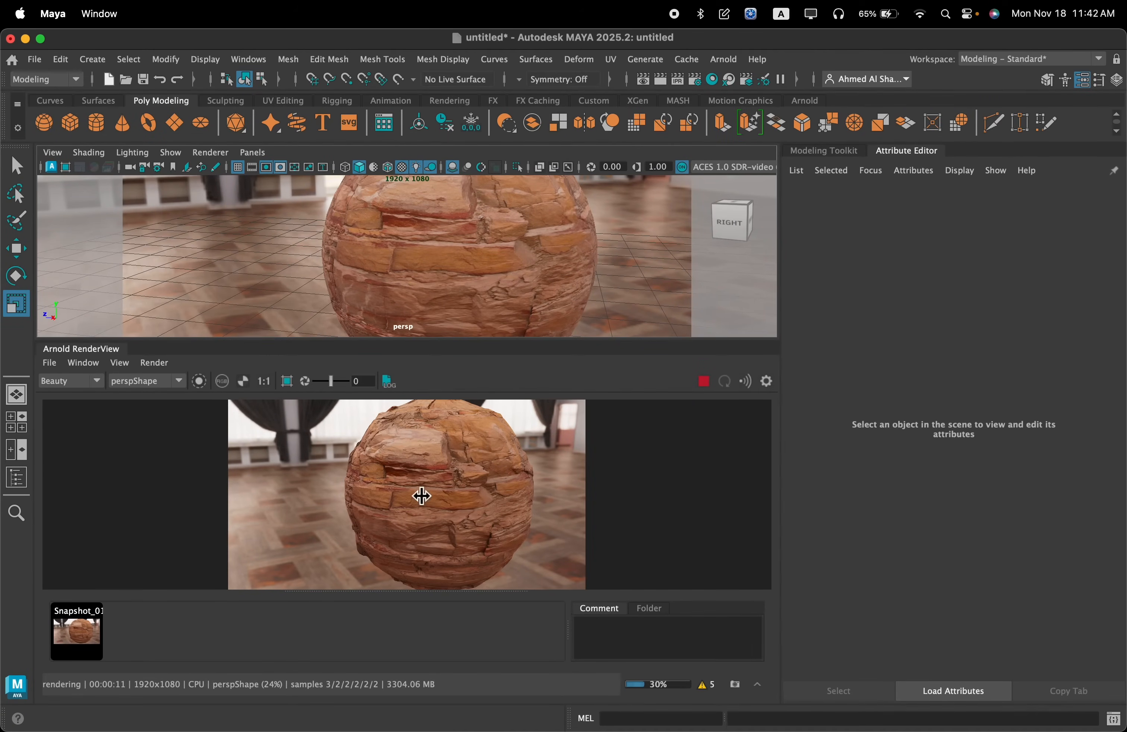
pyautogui.click(169, 364)
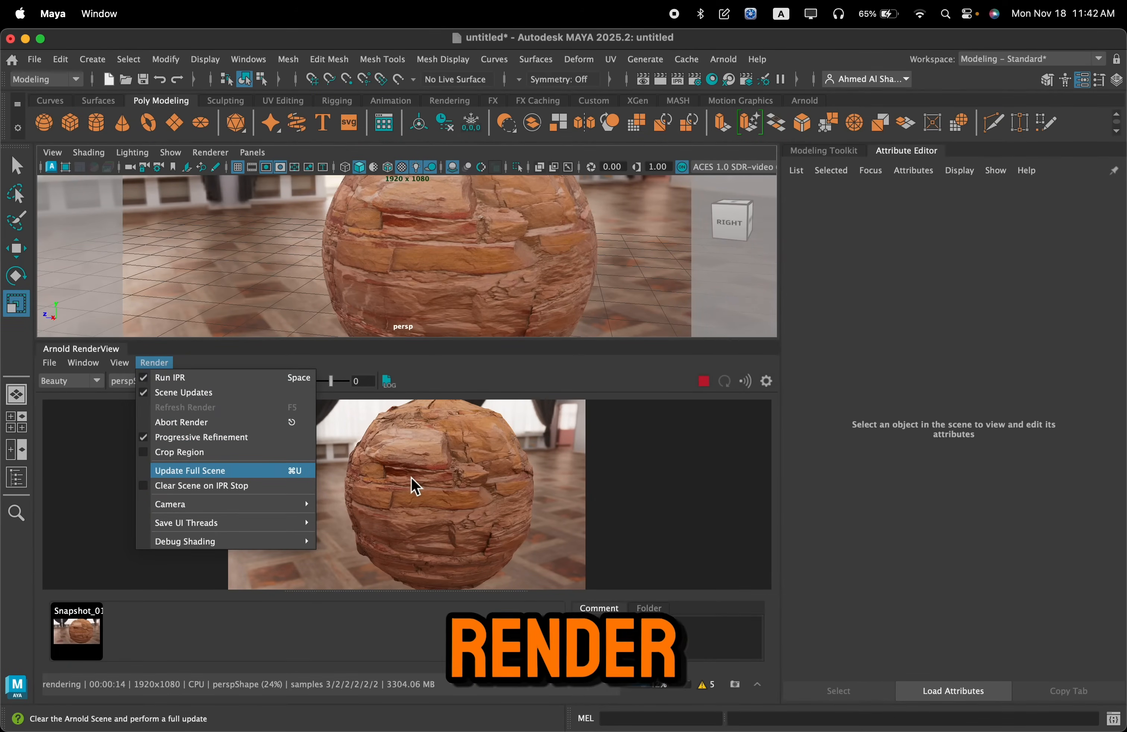
pyautogui.press('super+u')
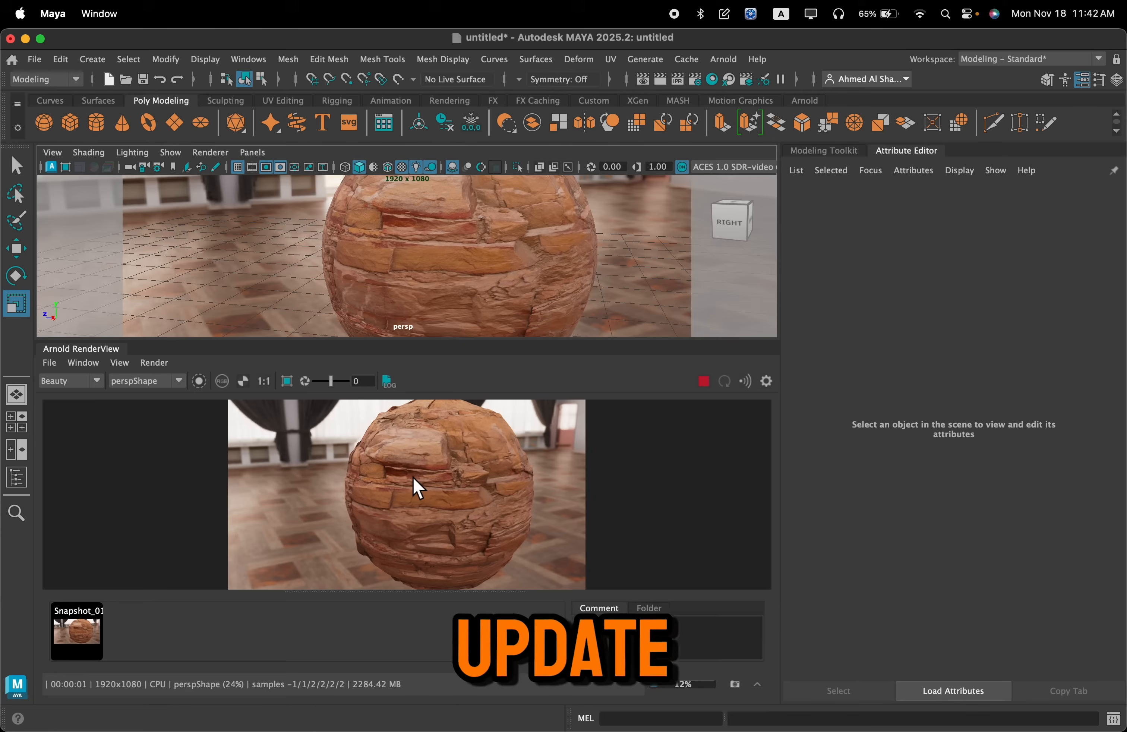
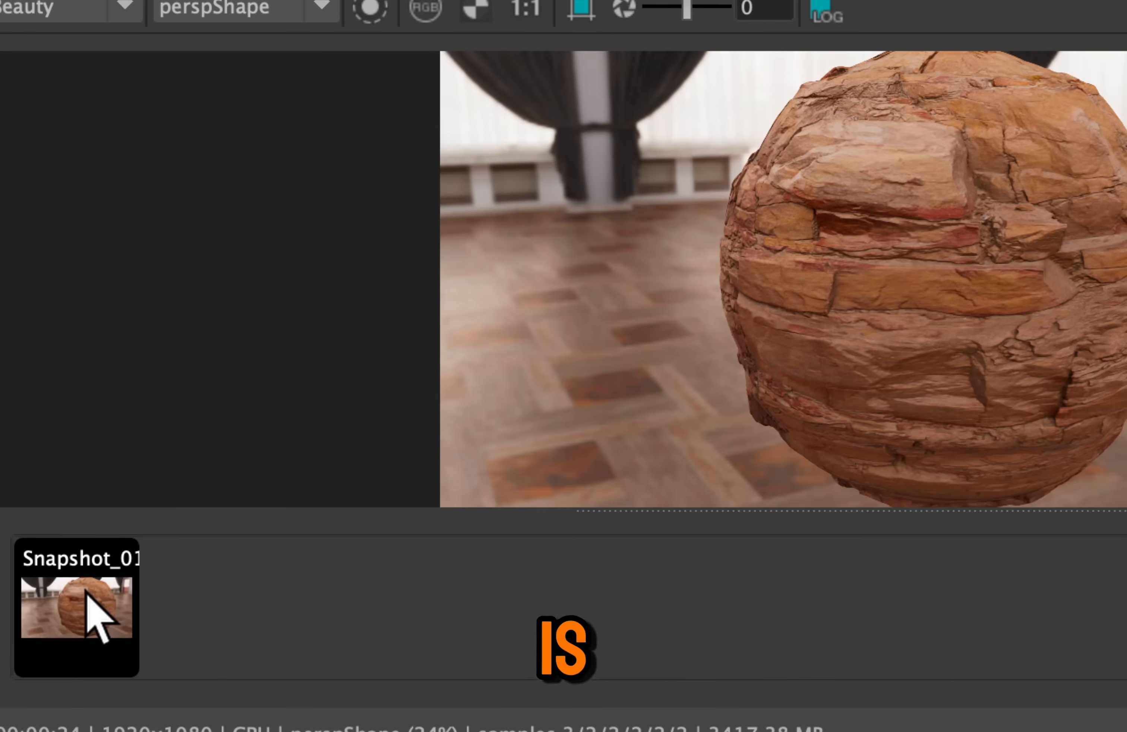
# Compare the stored Snapshot_01 render with the current render by switching repeatedly between them
pyautogui.click(97, 613)
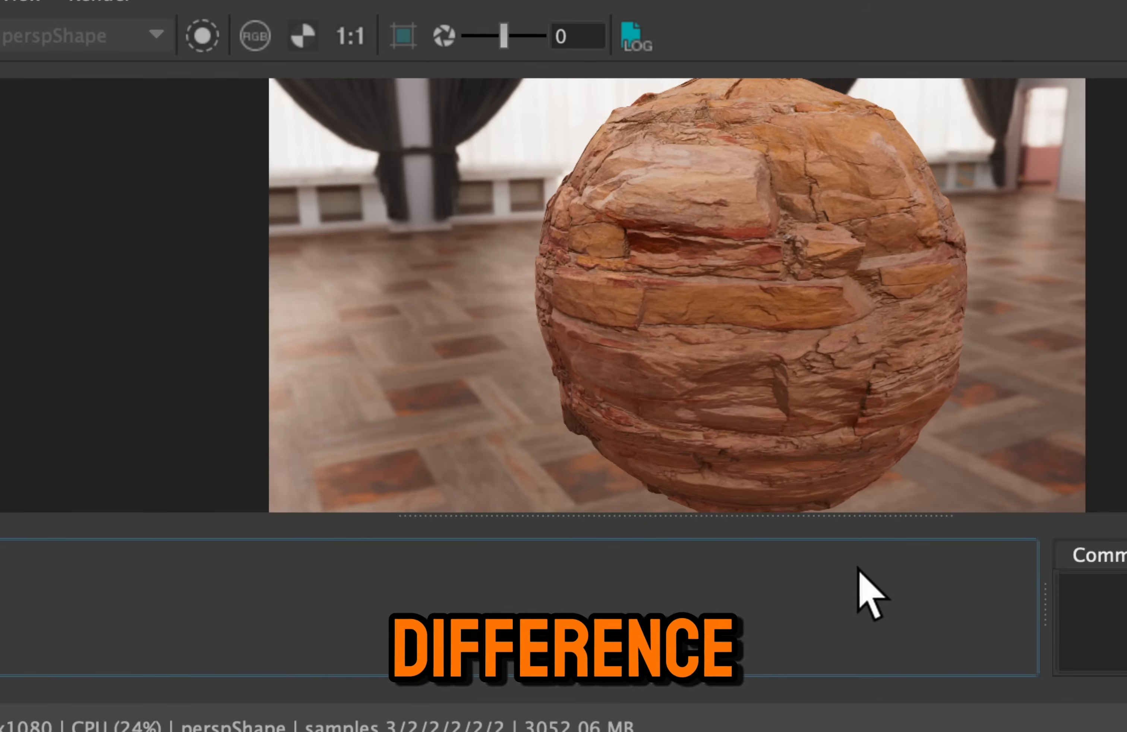
pyautogui.moveTo(402, 426); pyautogui.dragTo(42, 414)
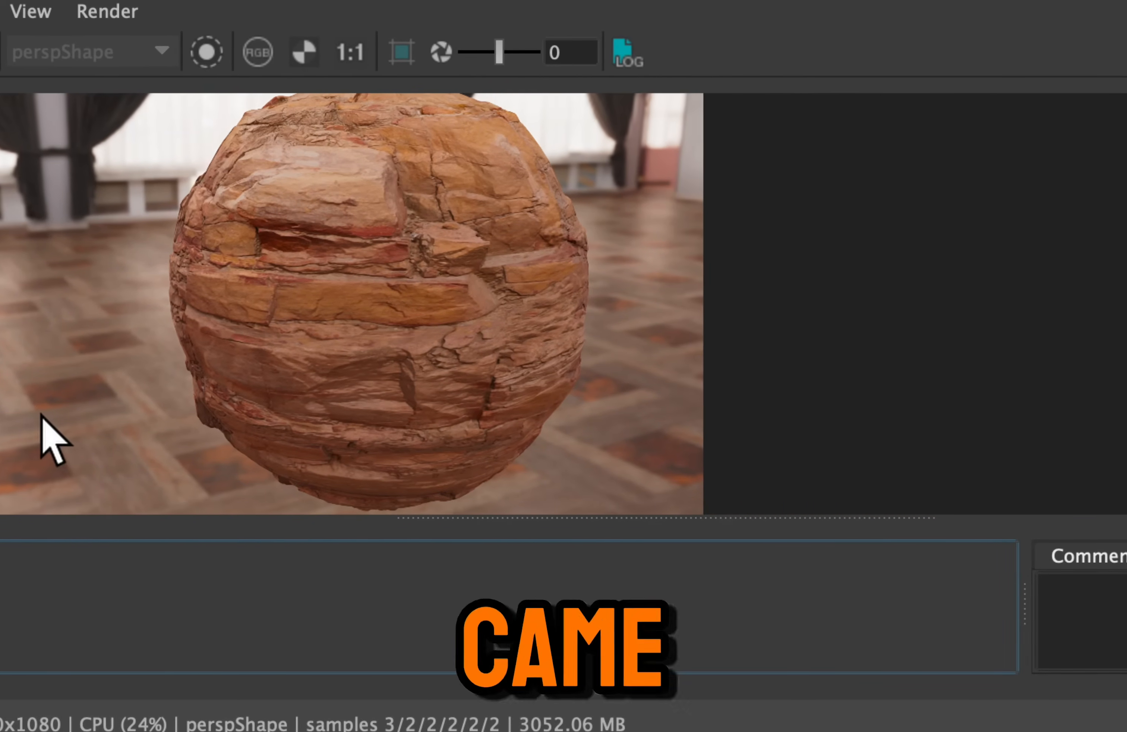
pyautogui.click(187, 590)
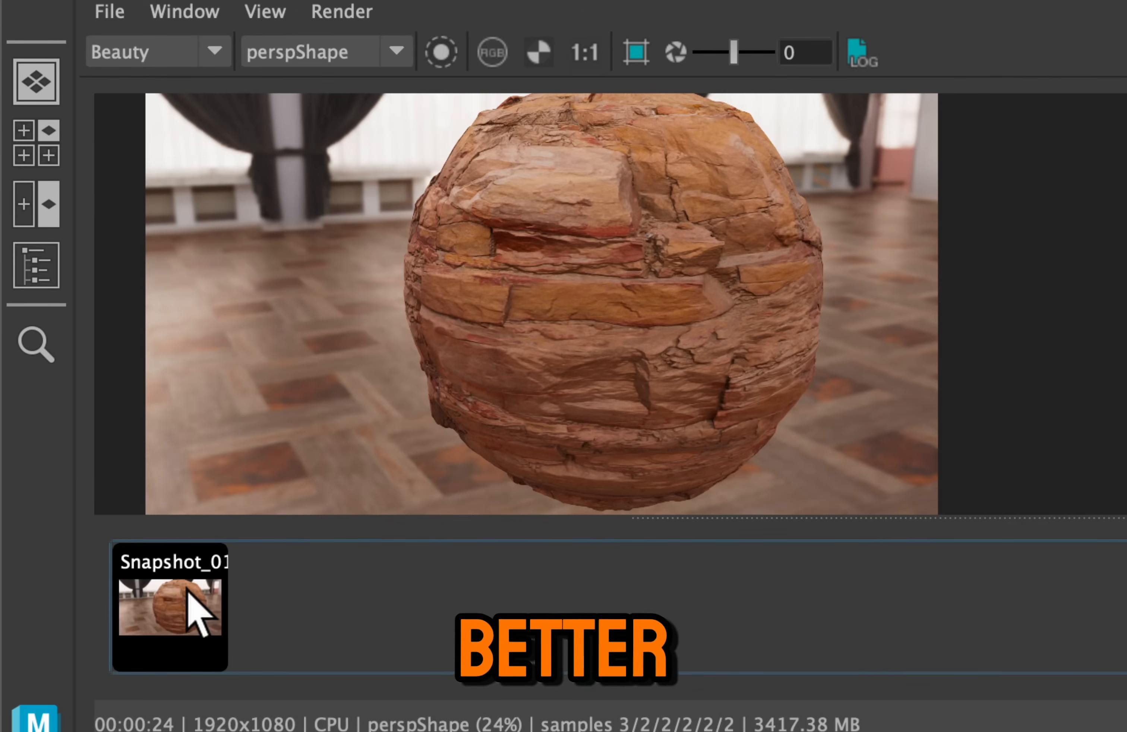
pyautogui.click(206, 621)
pyautogui.click(203, 613)
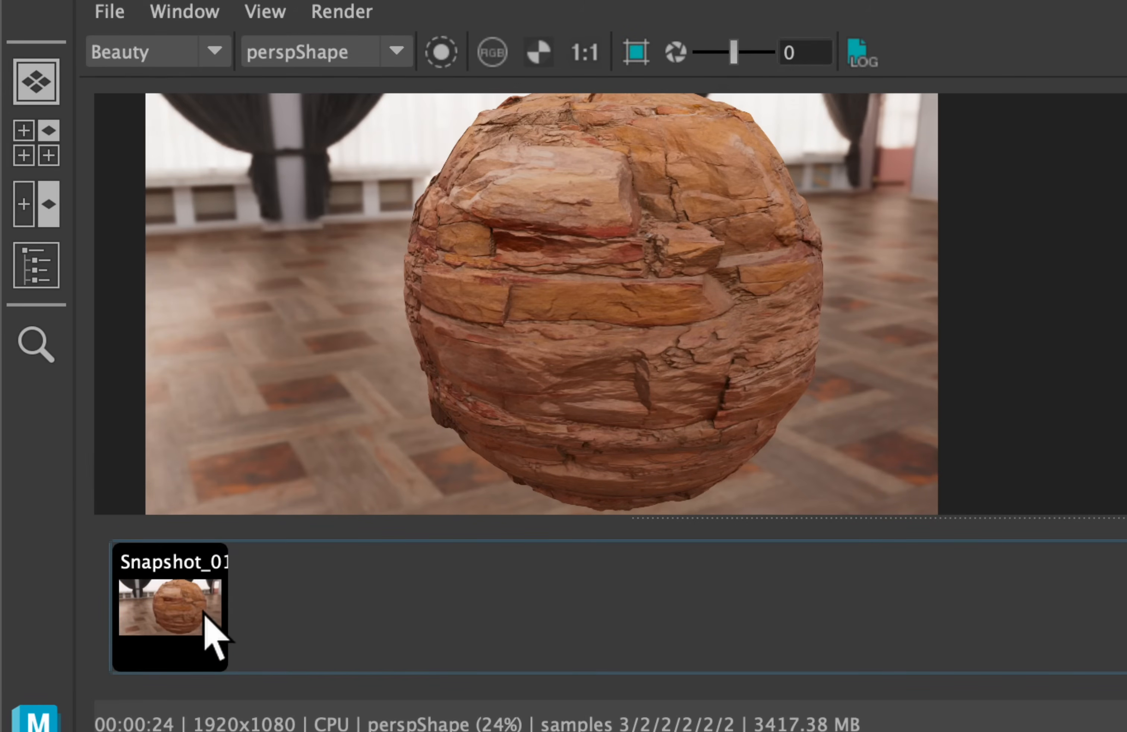
pyautogui.click(205, 614)
pyautogui.click(204, 614)
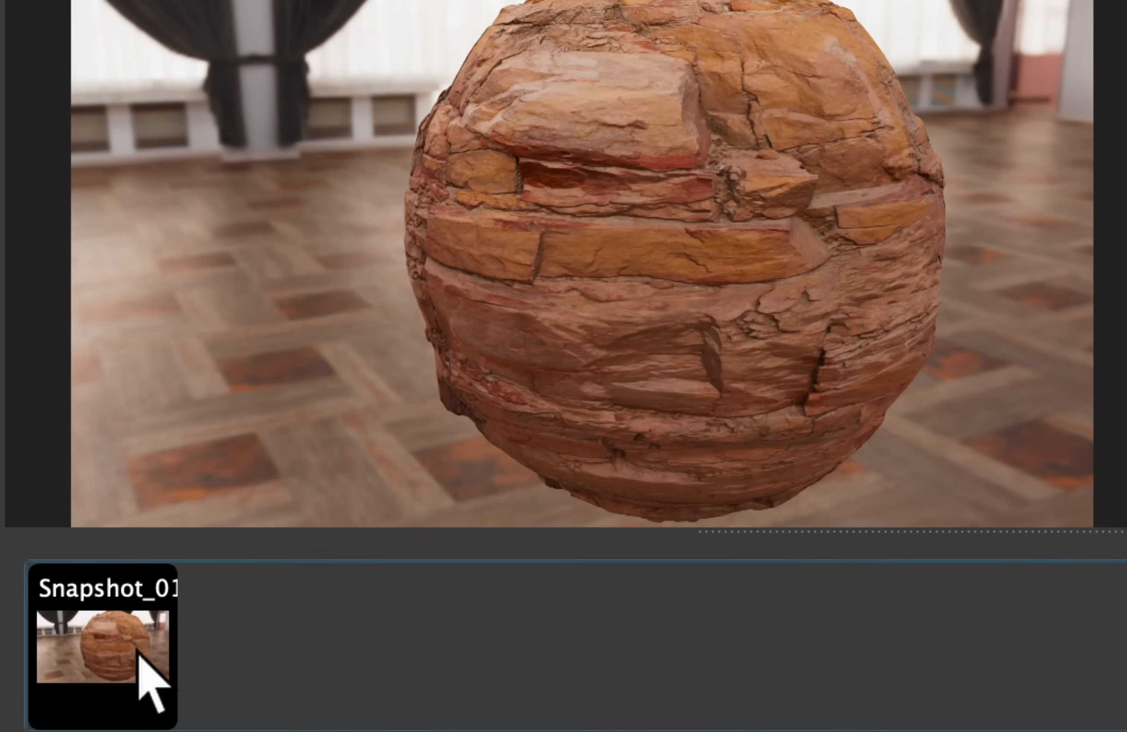
pyautogui.click(107, 643)
pyautogui.click(107, 642)
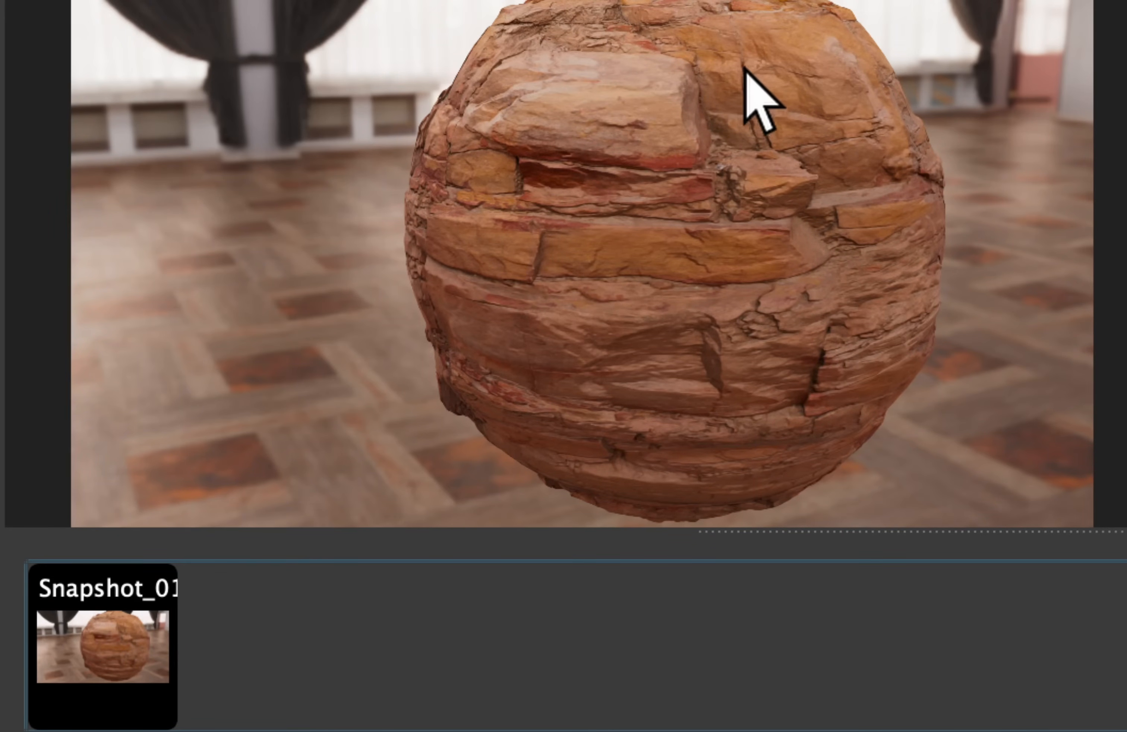
pyautogui.click(151, 627)
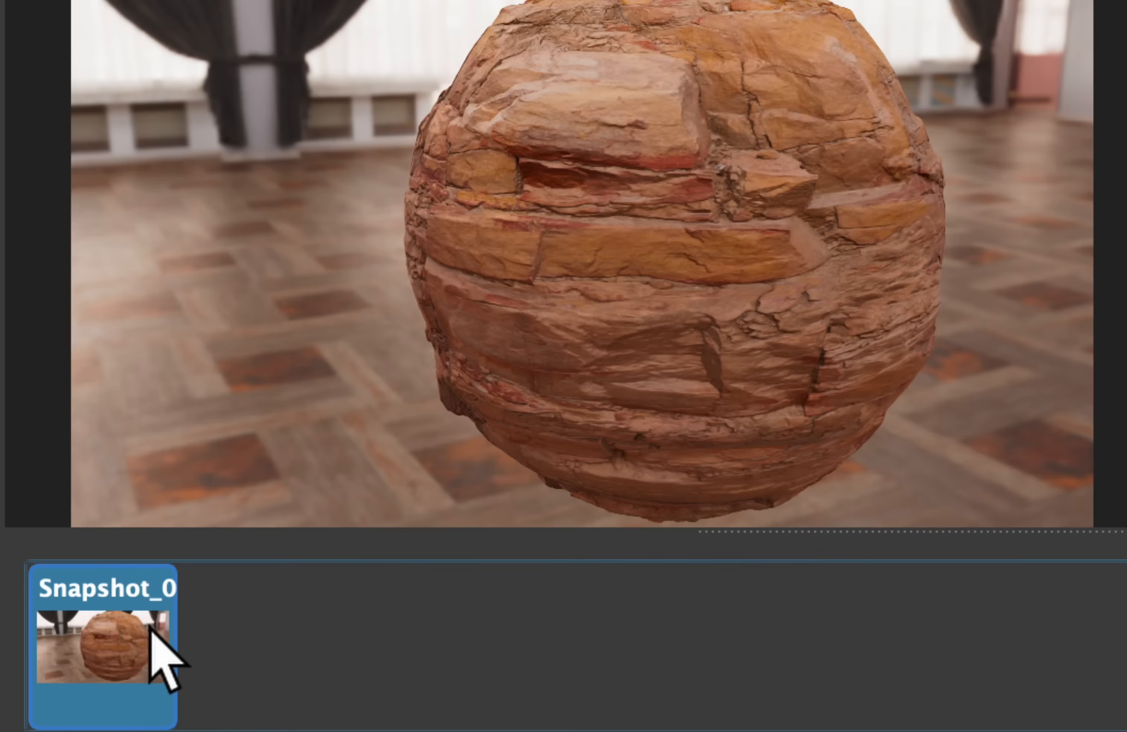
pyautogui.click(151, 627)
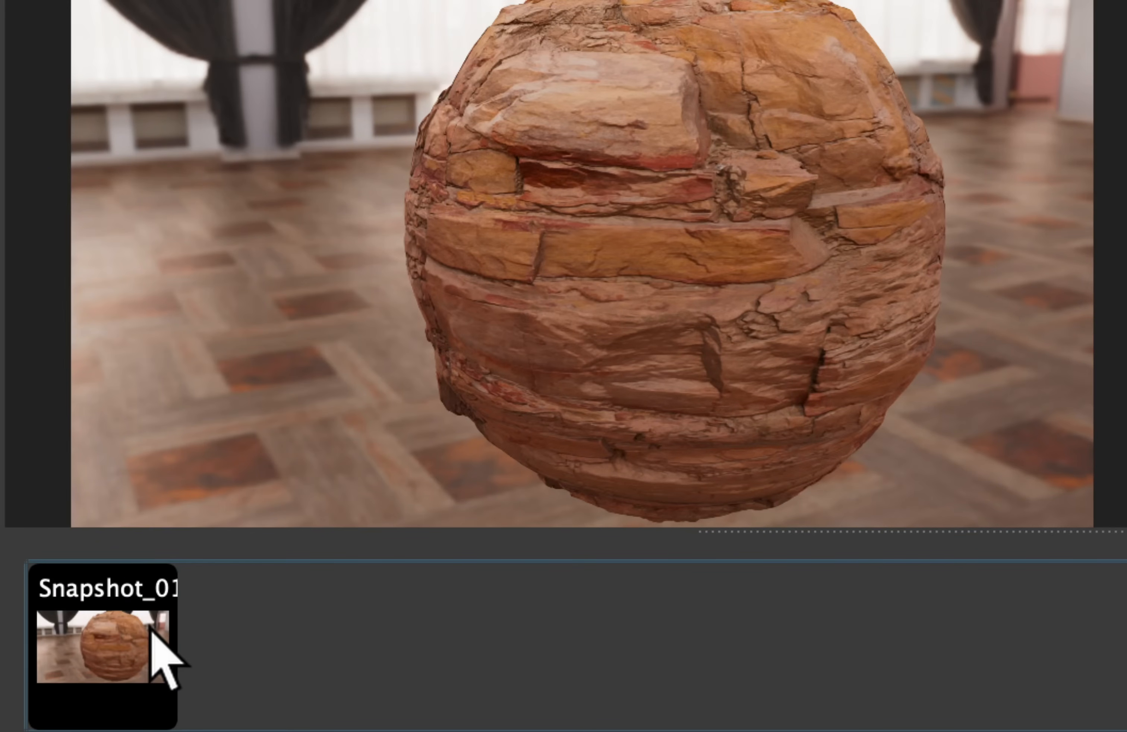
pyautogui.click(151, 628)
pyautogui.click(151, 629)
pyautogui.click(151, 633)
pyautogui.click(151, 631)
pyautogui.click(150, 632)
pyautogui.click(151, 633)
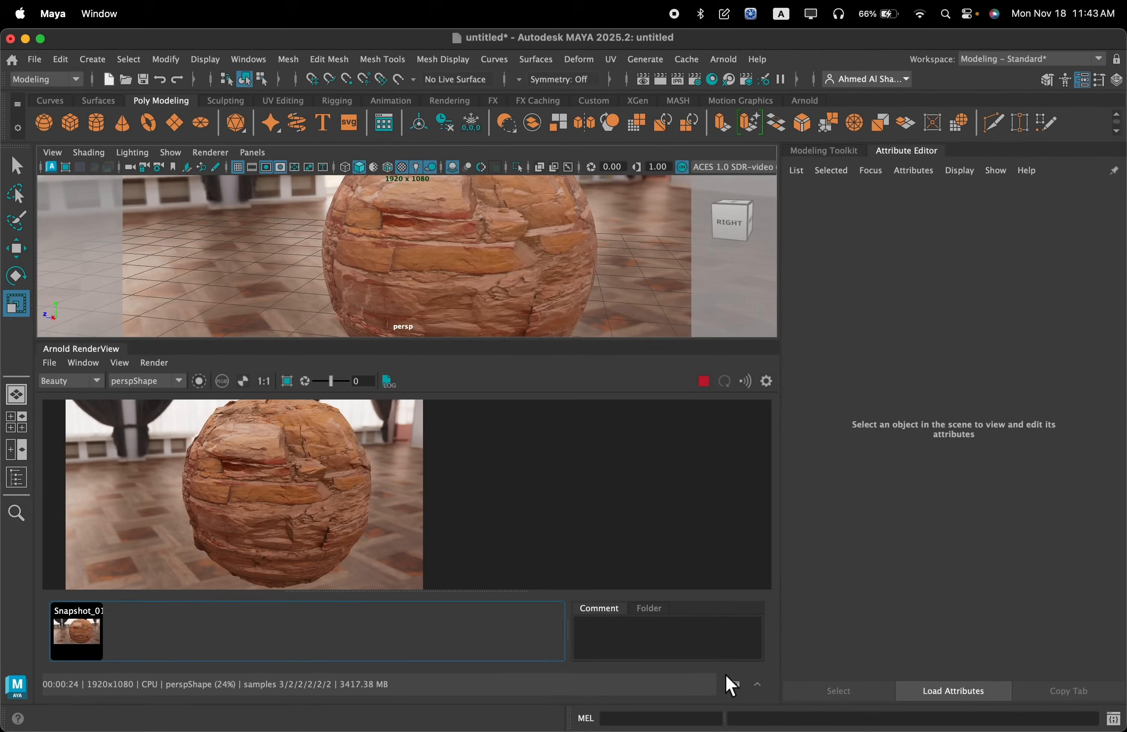
# Store a second snapshot of the current render, then stop and close the Arnold RenderView
pyautogui.click(736, 685)
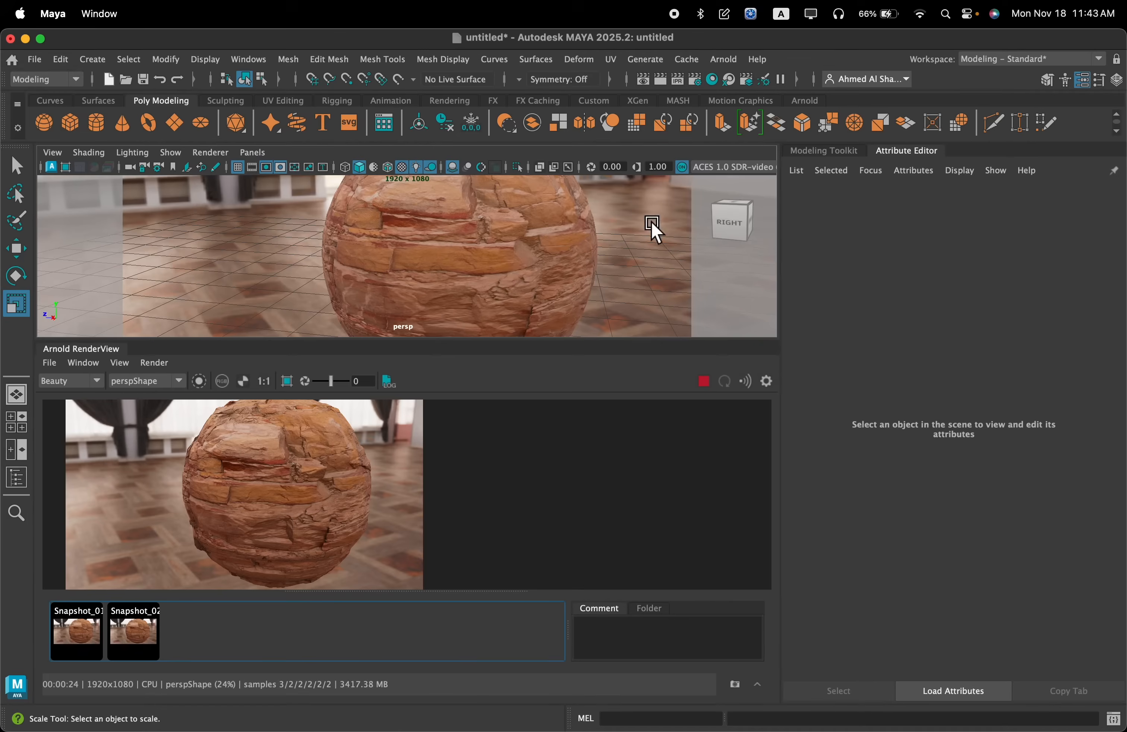
pyautogui.click(703, 381)
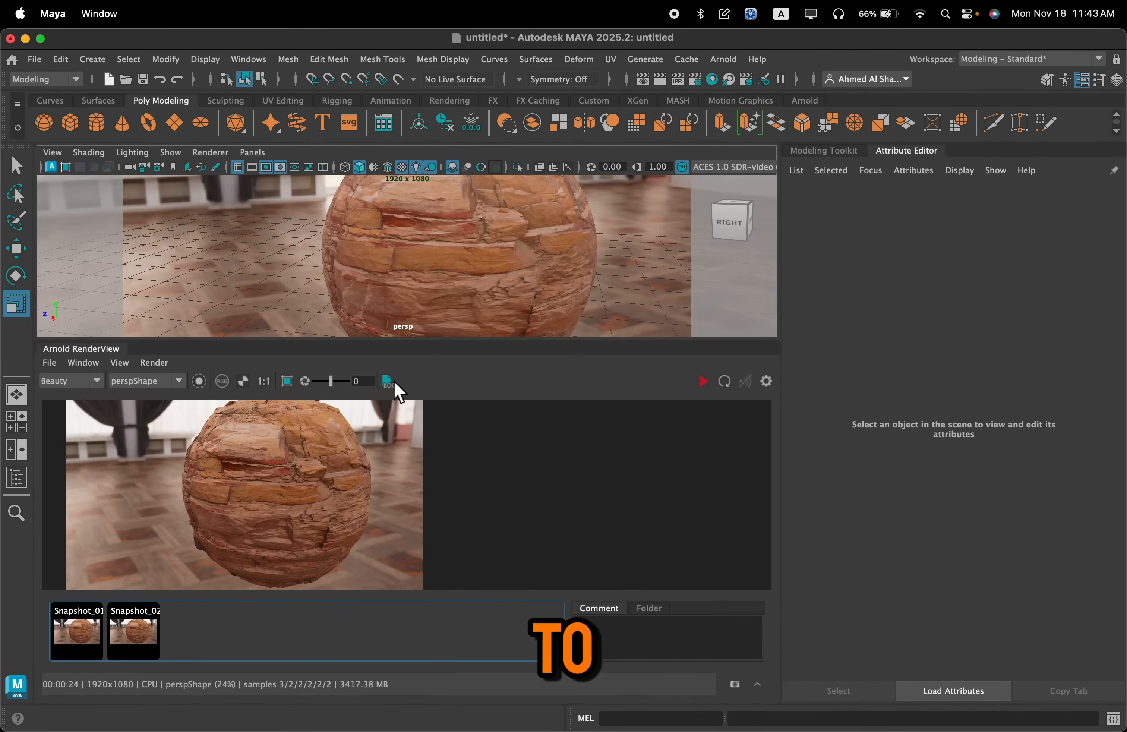
pyautogui.moveTo(101, 356); pyautogui.dragTo(133, 414, button='right')
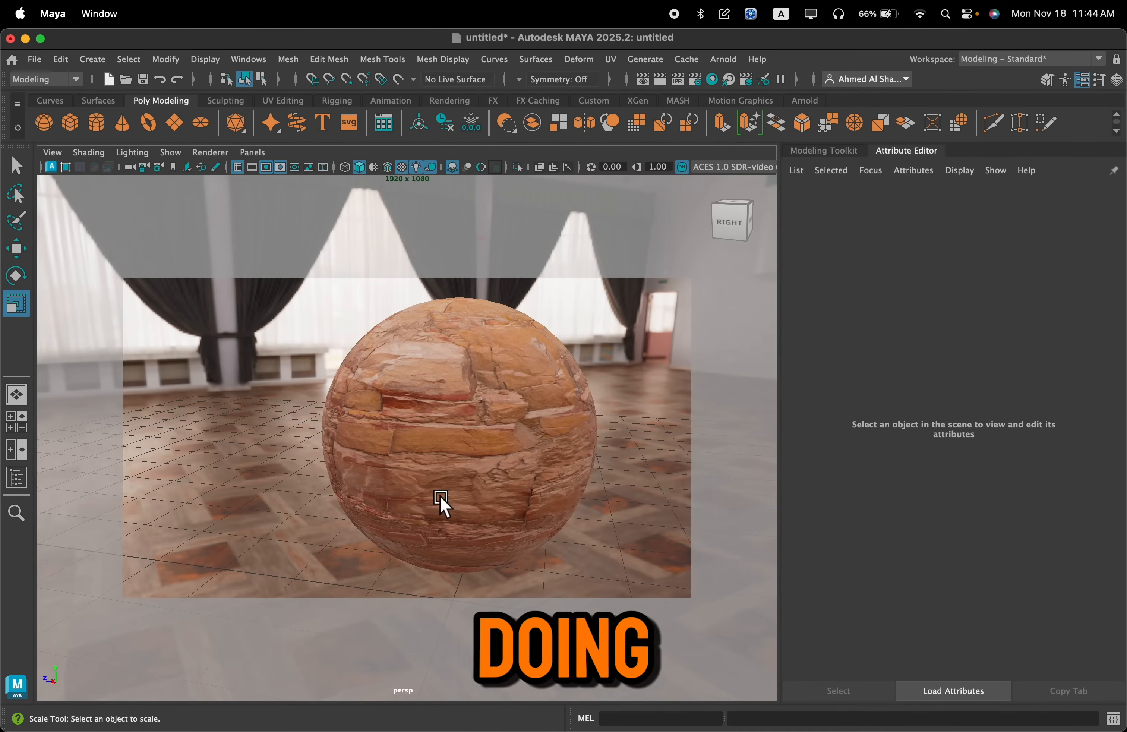
# Duplicate the brick-textured sphere and move the copy along the Z axis toward the stage, clear of the original
pyautogui.click(466, 453)
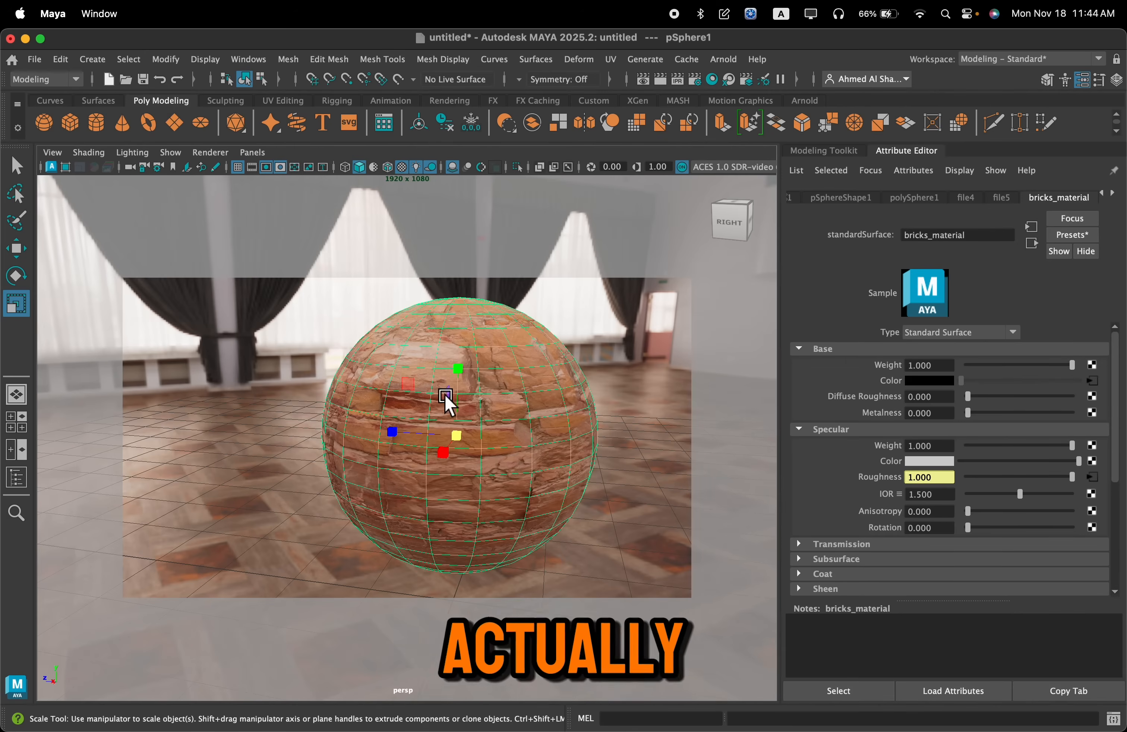
pyautogui.scroll(-5, 536, 521)
pyautogui.keyDown('alt'); pyautogui.moveTo(500, 505); pyautogui.dragTo(543, 505); pyautogui.keyUp('alt')
pyautogui.keyDown('alt'); pyautogui.moveTo(561, 500); pyautogui.dragTo(468, 499, button='middle'); pyautogui.keyUp('alt')
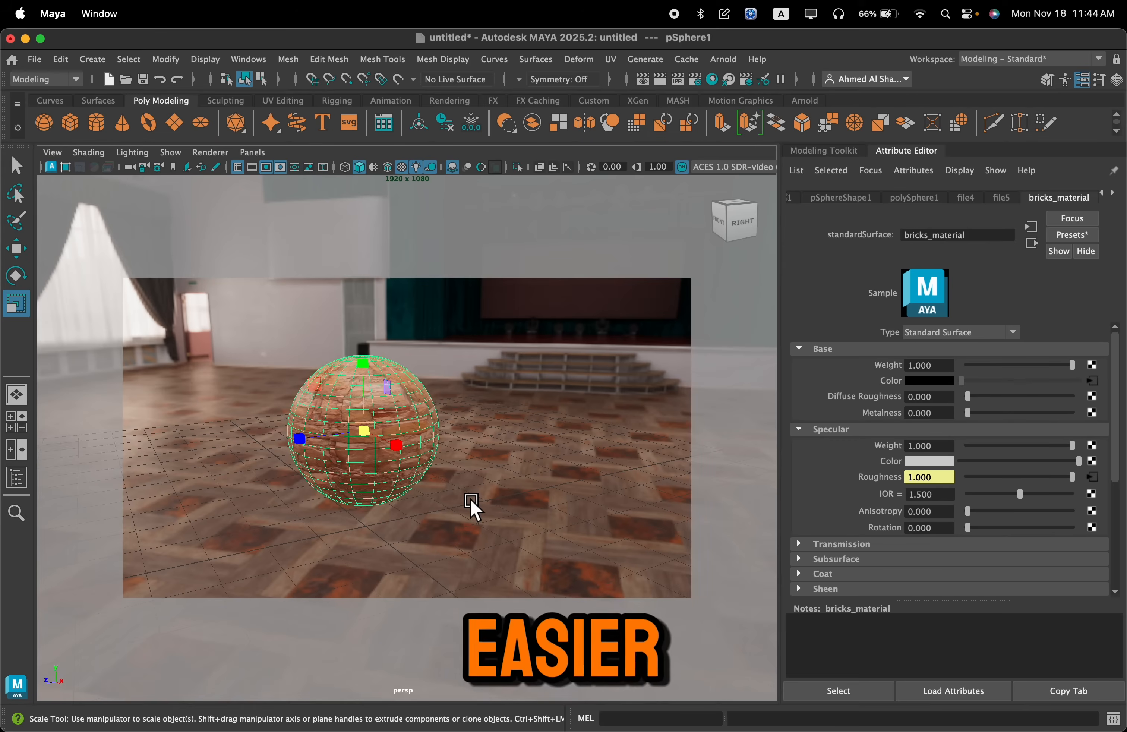
pyautogui.hotkey('ctrl', 'd')
pyautogui.keyDown('alt'); pyautogui.moveTo(471, 506); pyautogui.dragTo(479, 511); pyautogui.keyUp('alt')
pyautogui.press('w')
pyautogui.moveTo(313, 449); pyautogui.dragTo(587, 383)
pyautogui.keyDown('alt'); pyautogui.moveTo(587, 383); pyautogui.dragTo(397, 418, button='middle'); pyautogui.keyUp('alt')
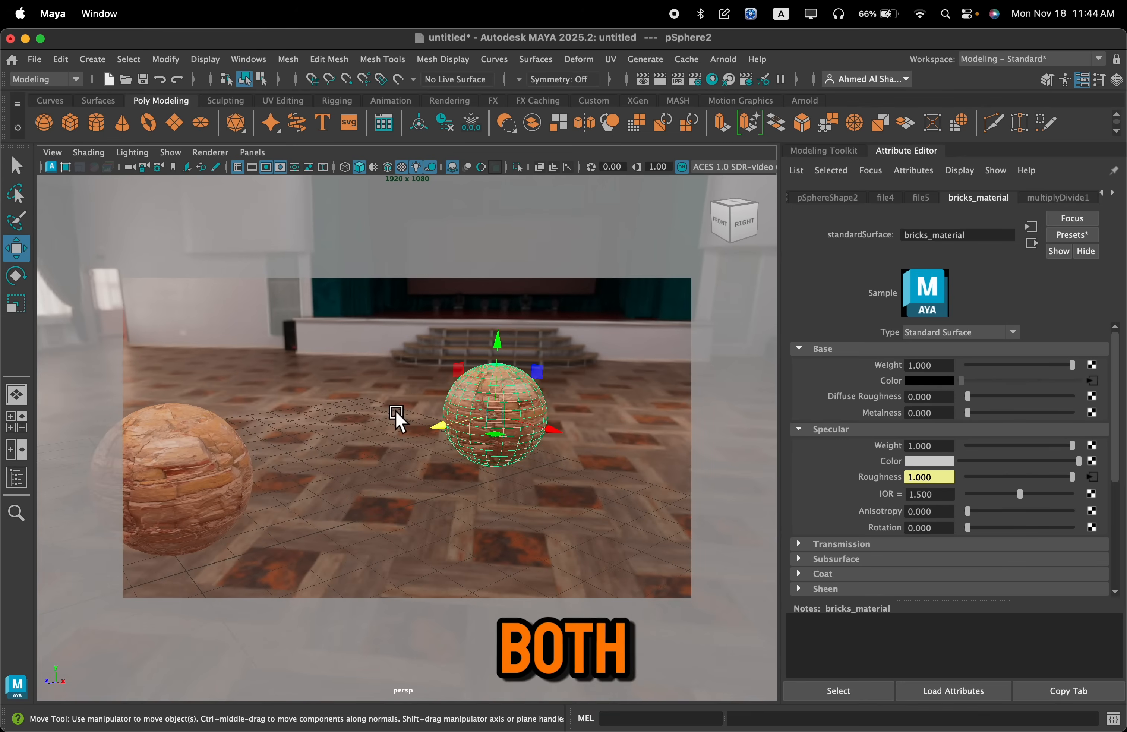
# Assign a new Standard Surface material to the duplicated sphere
pyautogui.press('f')
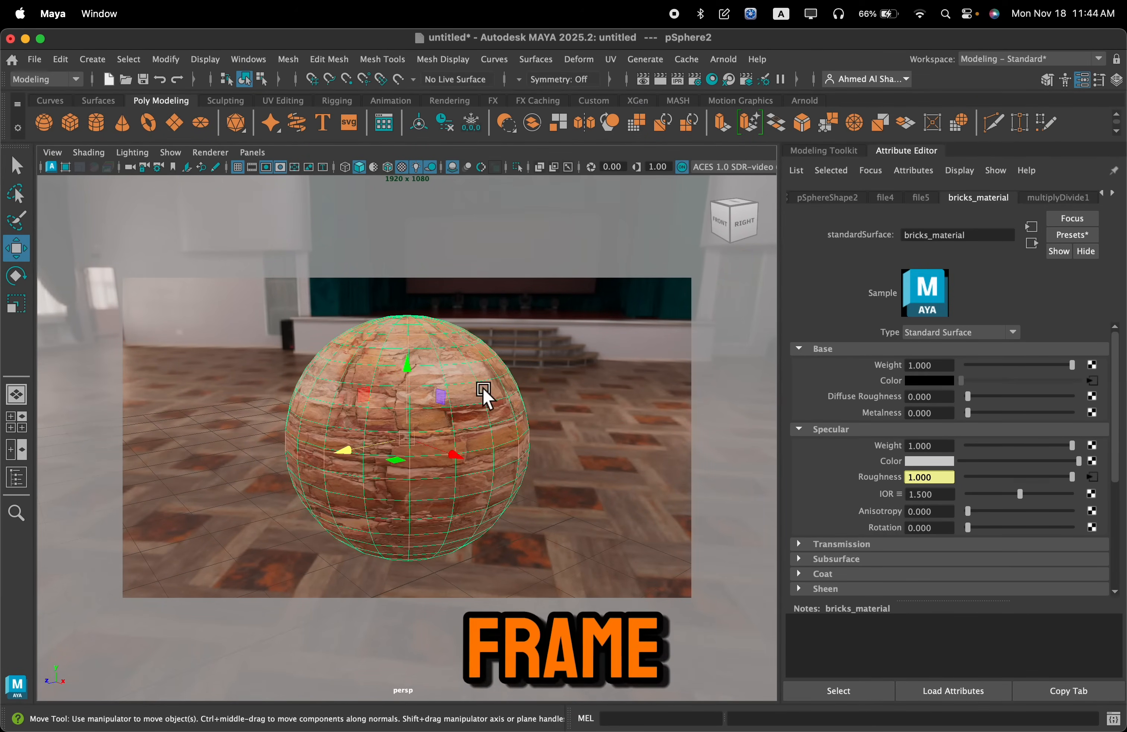
pyautogui.moveTo(474, 354); pyautogui.dragTo(508, 684, button='right')
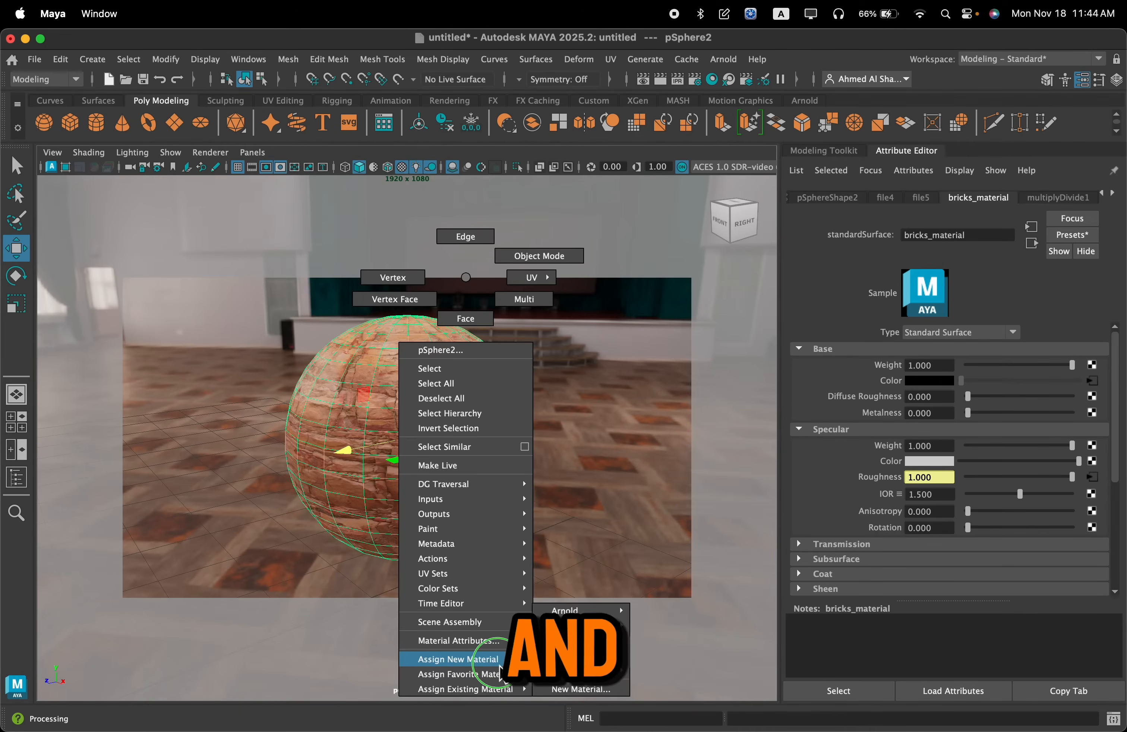
pyautogui.moveTo(600, 692); pyautogui.dragTo(600, 692, button='right')
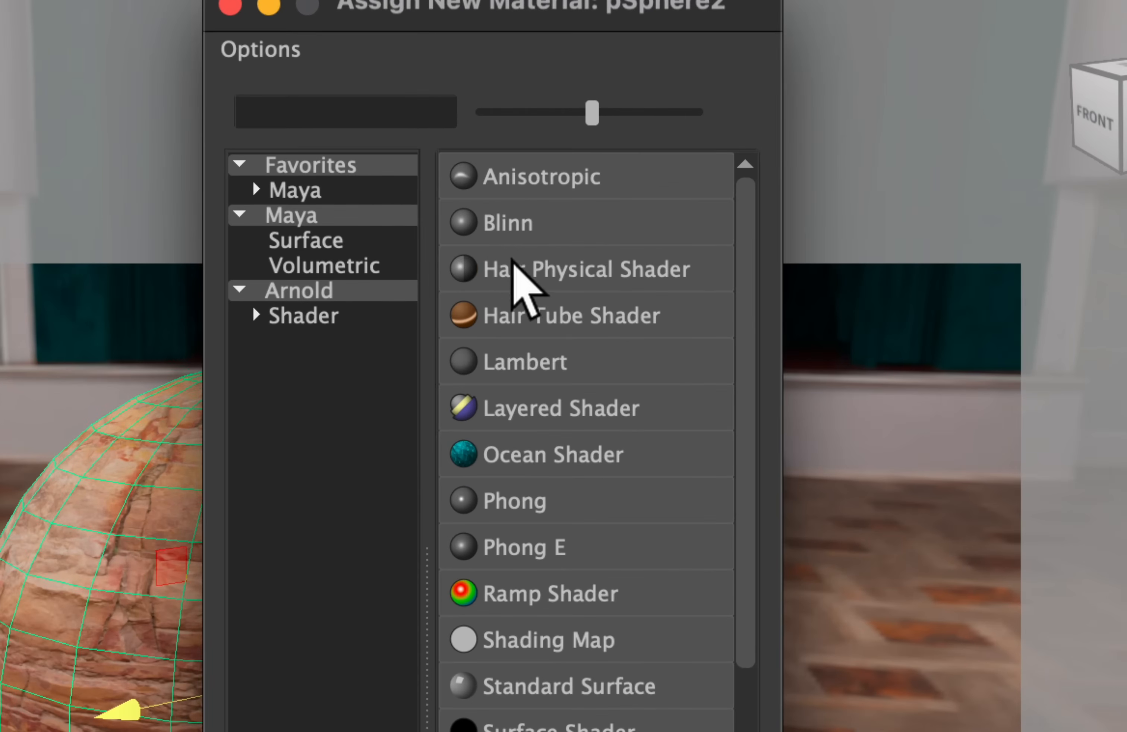
pyautogui.click(369, 188)
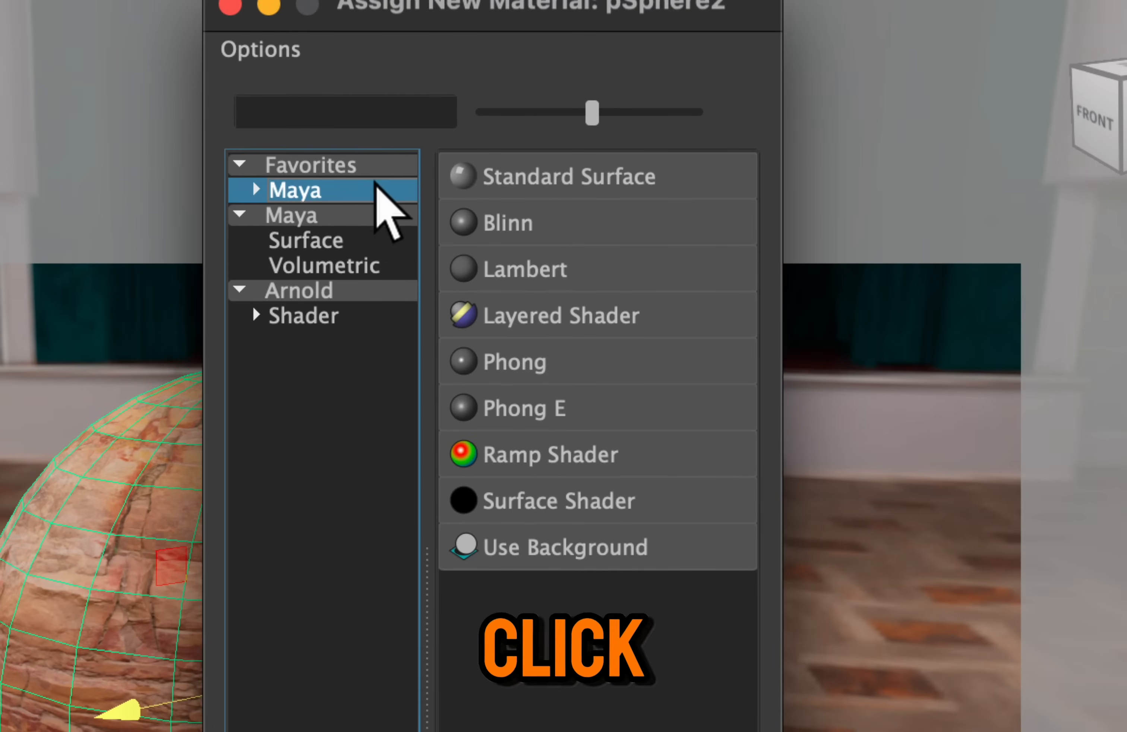
pyautogui.click(576, 168)
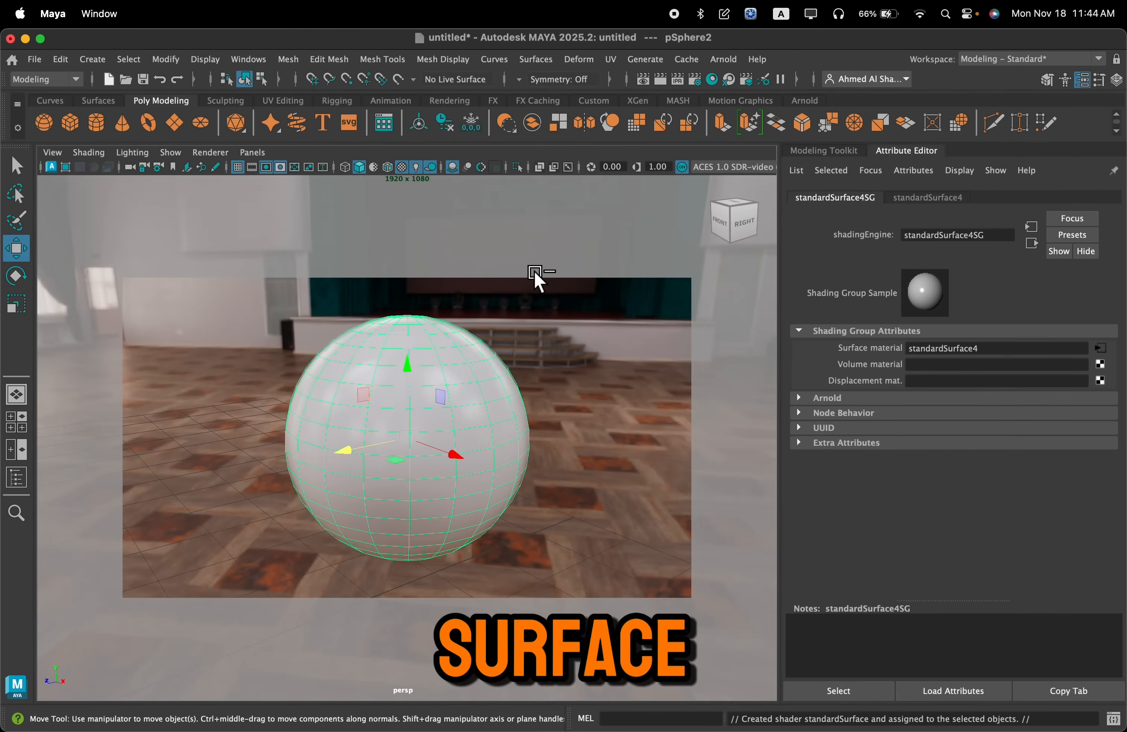
# Switch to Chrome to view the Rusty Metal Grid texture page on Poly Haven, then return to Maya
pyautogui.press('super+Tab')
pyautogui.press('super+Tab')
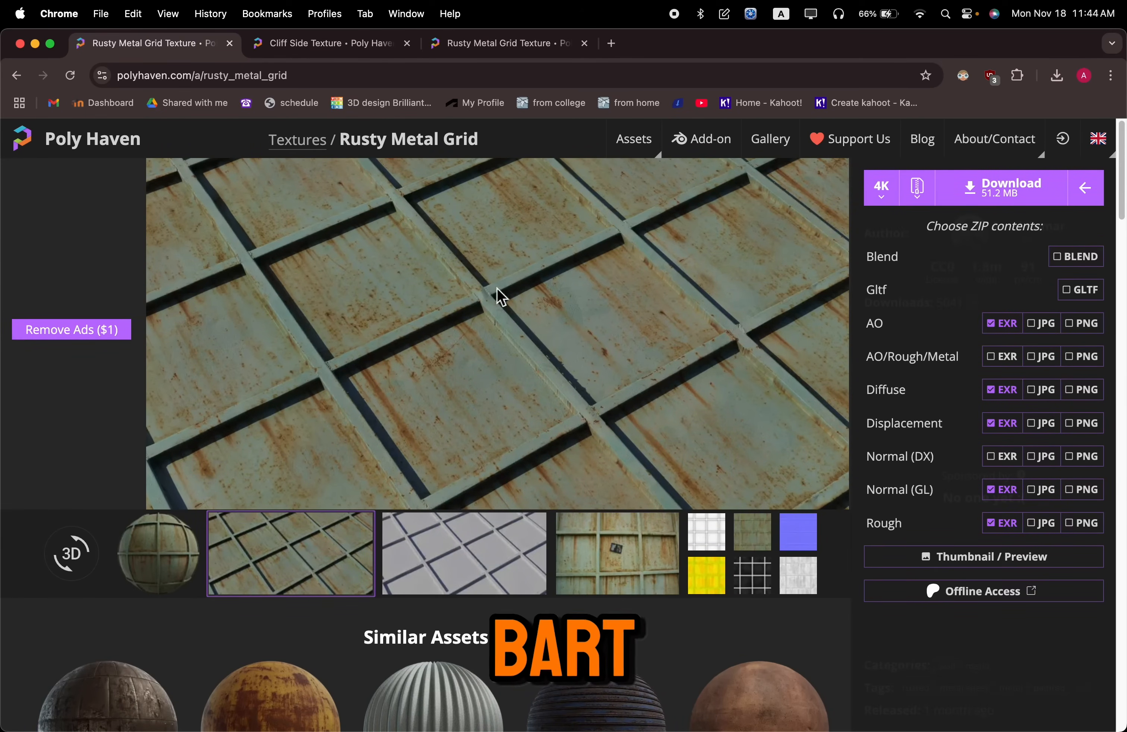
pyautogui.press('super+Tab')
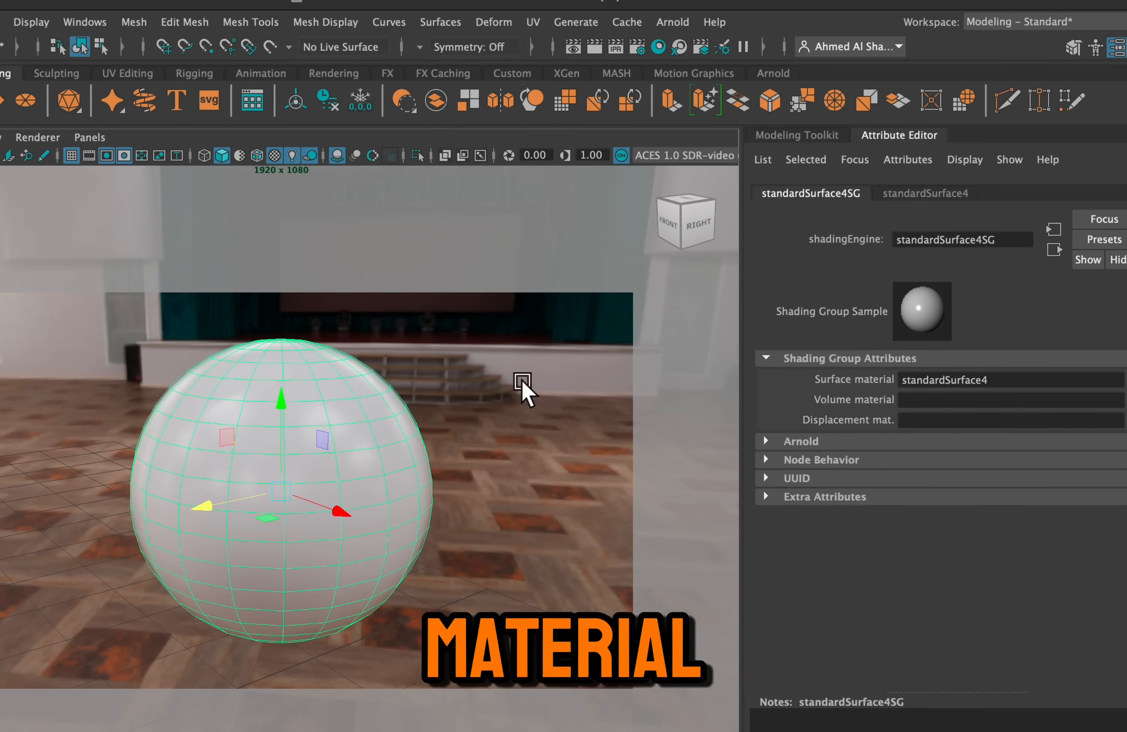
# Rename the duplicated sphere's material as metal_material and set its base color to a pinkish red
pyautogui.click(368, 451)
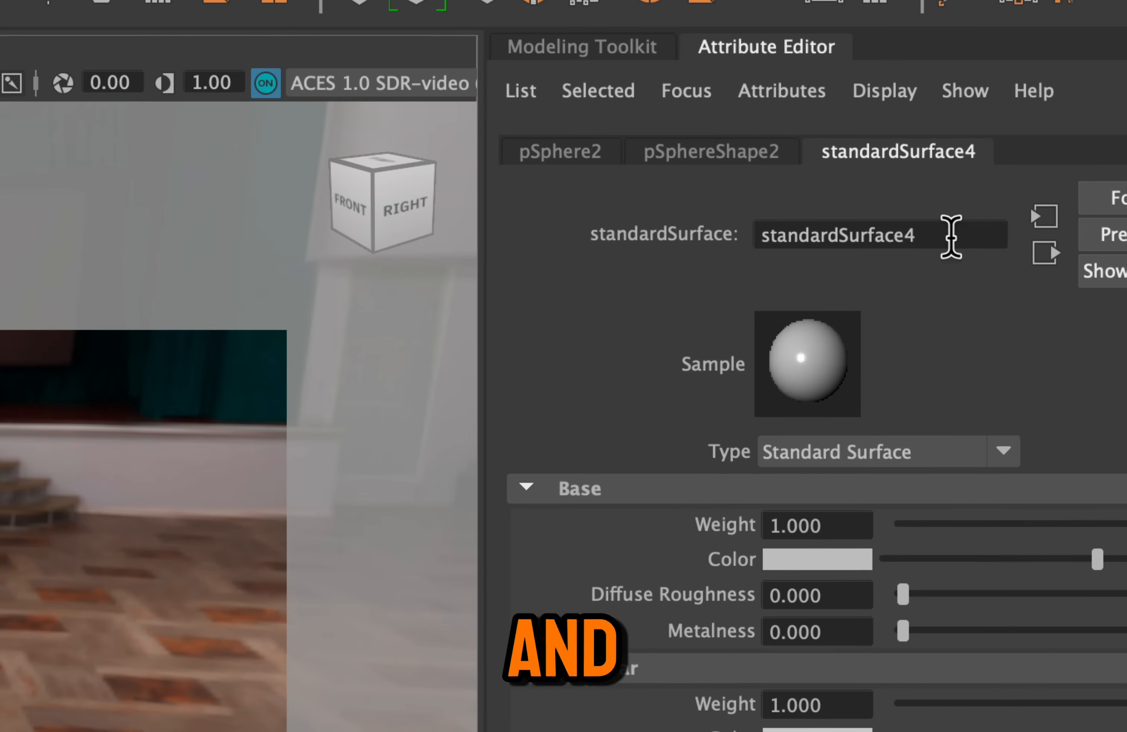
pyautogui.doubleClick(998, 239)
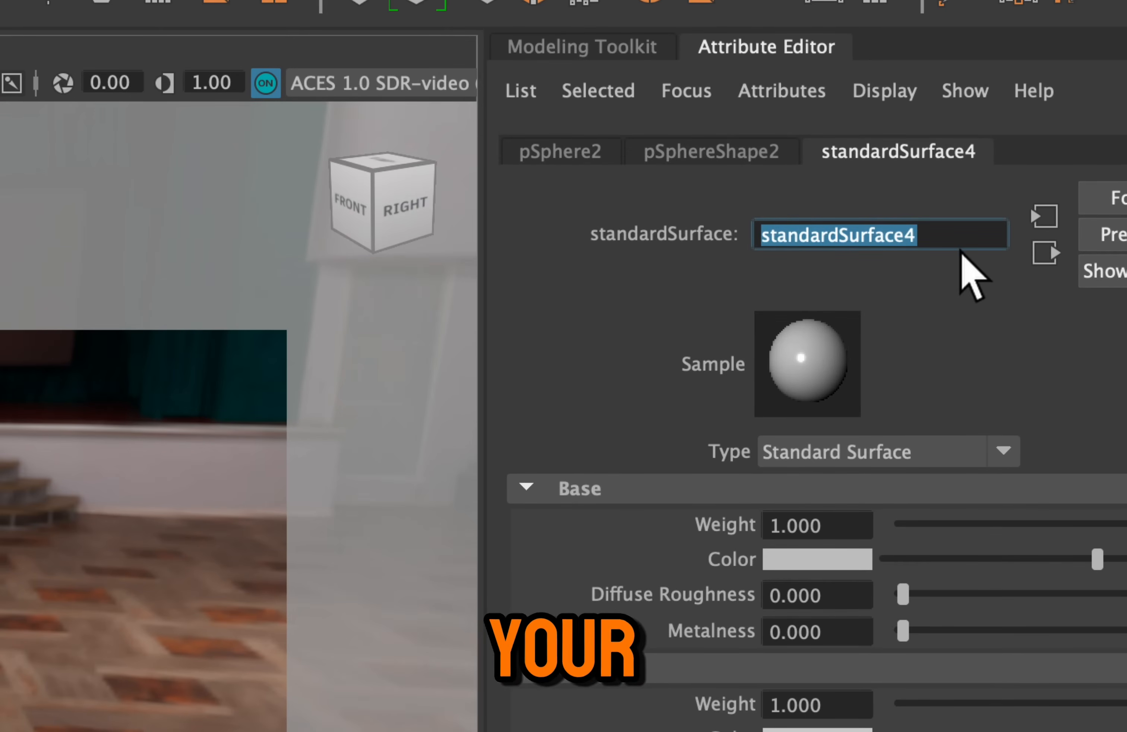
pyautogui.write('metal_material')
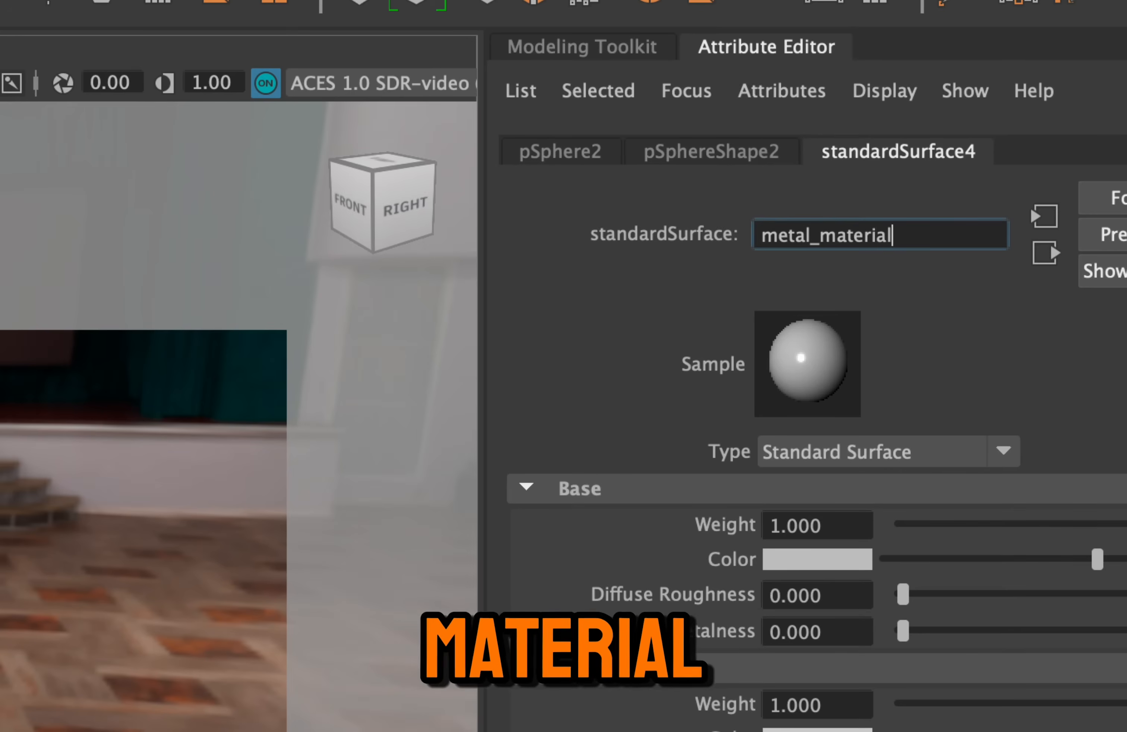
pyautogui.press('Return')
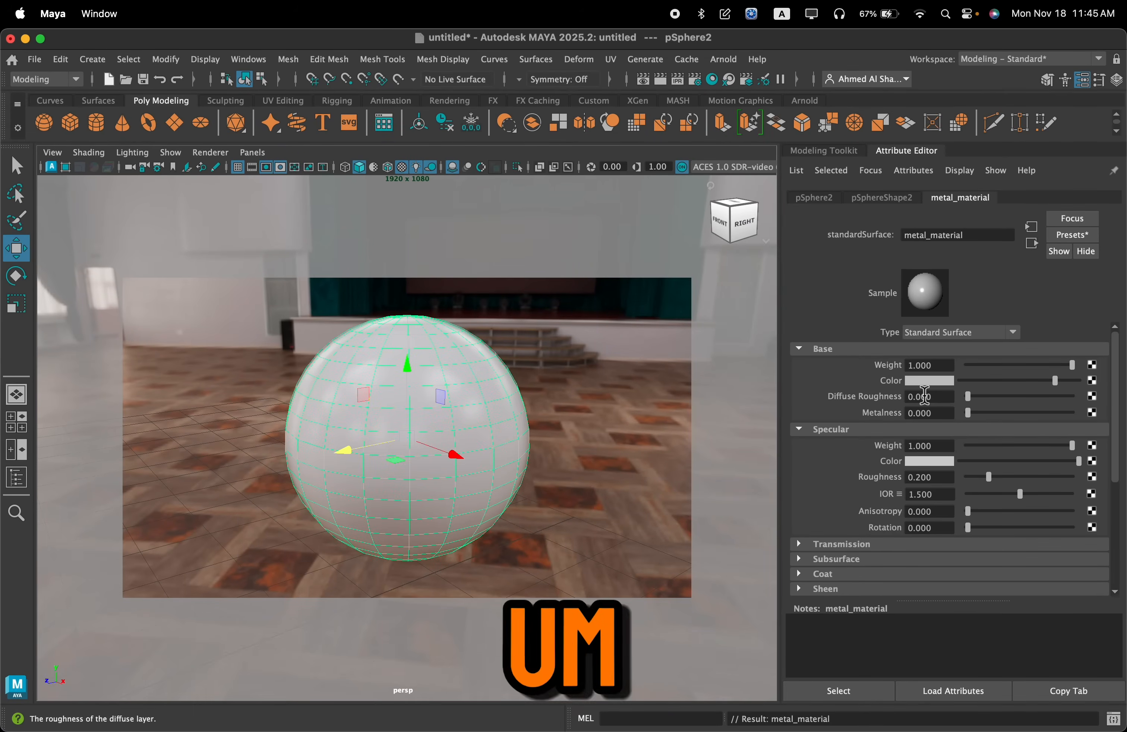
pyautogui.click(924, 381)
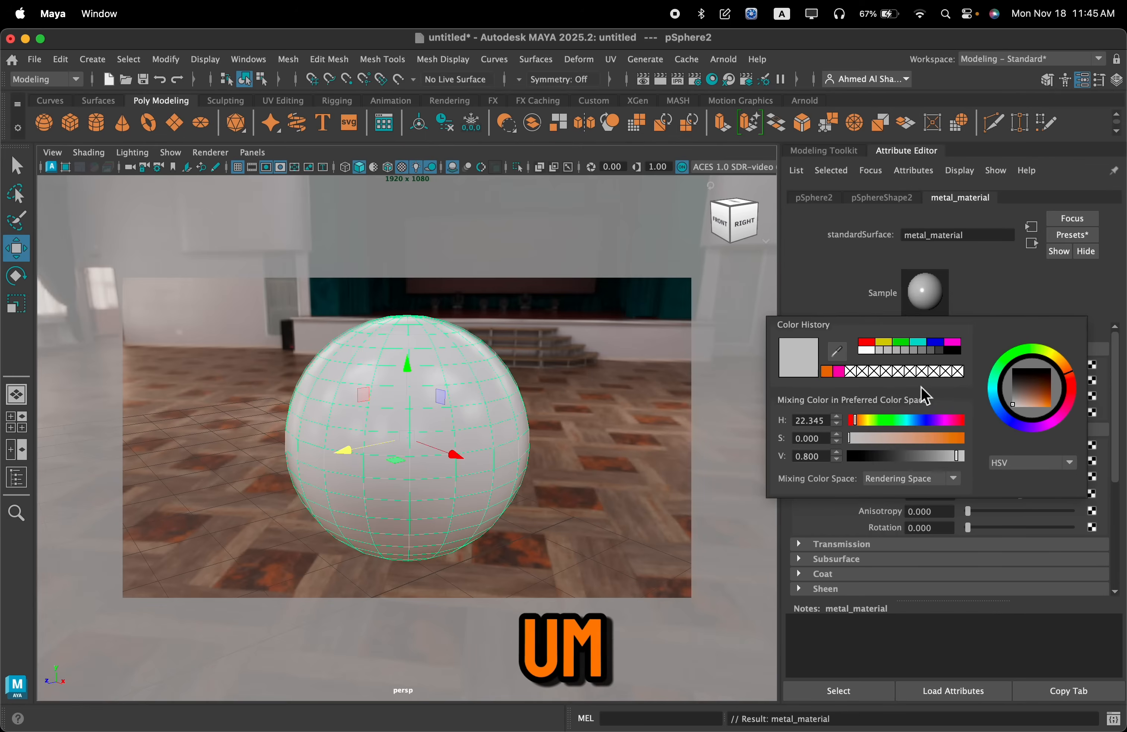
pyautogui.click(982, 438)
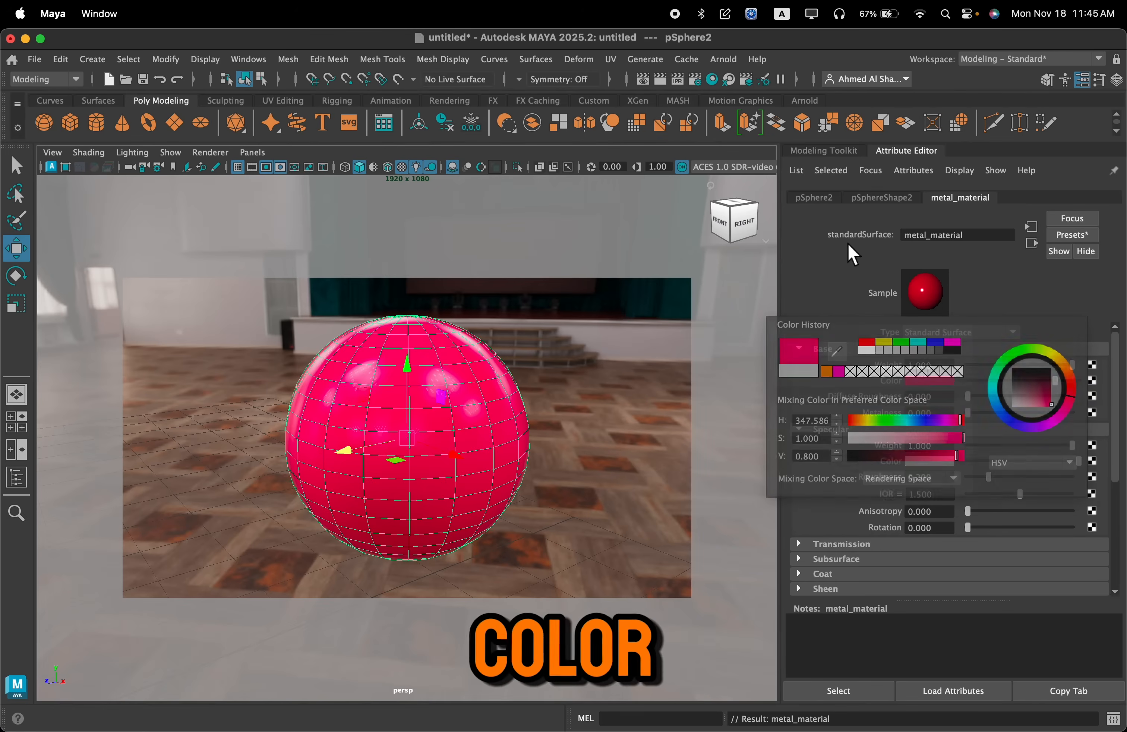
# Create another Standard Surface material in Hypershade and graph its input and output connections
pyautogui.click(719, 84)
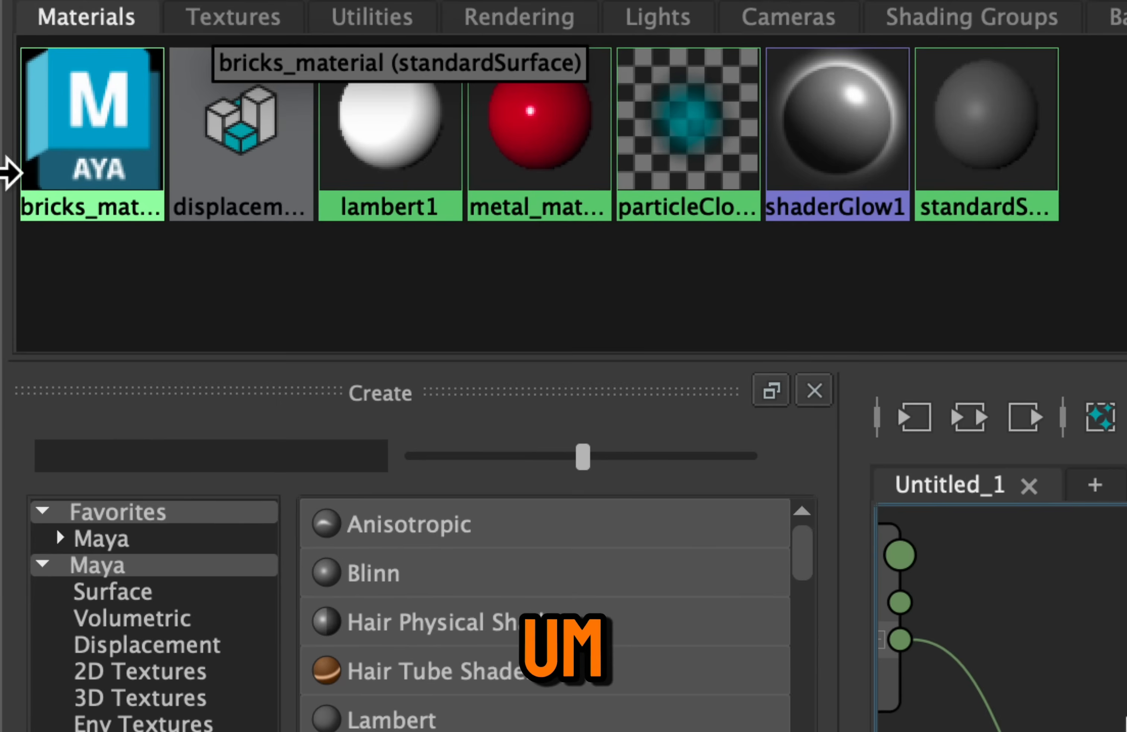
pyautogui.moveTo(523, 176); pyautogui.dragTo(377, 319, button='middle')
pyautogui.moveTo(67, 98); pyautogui.dragTo(162, 214, button='middle')
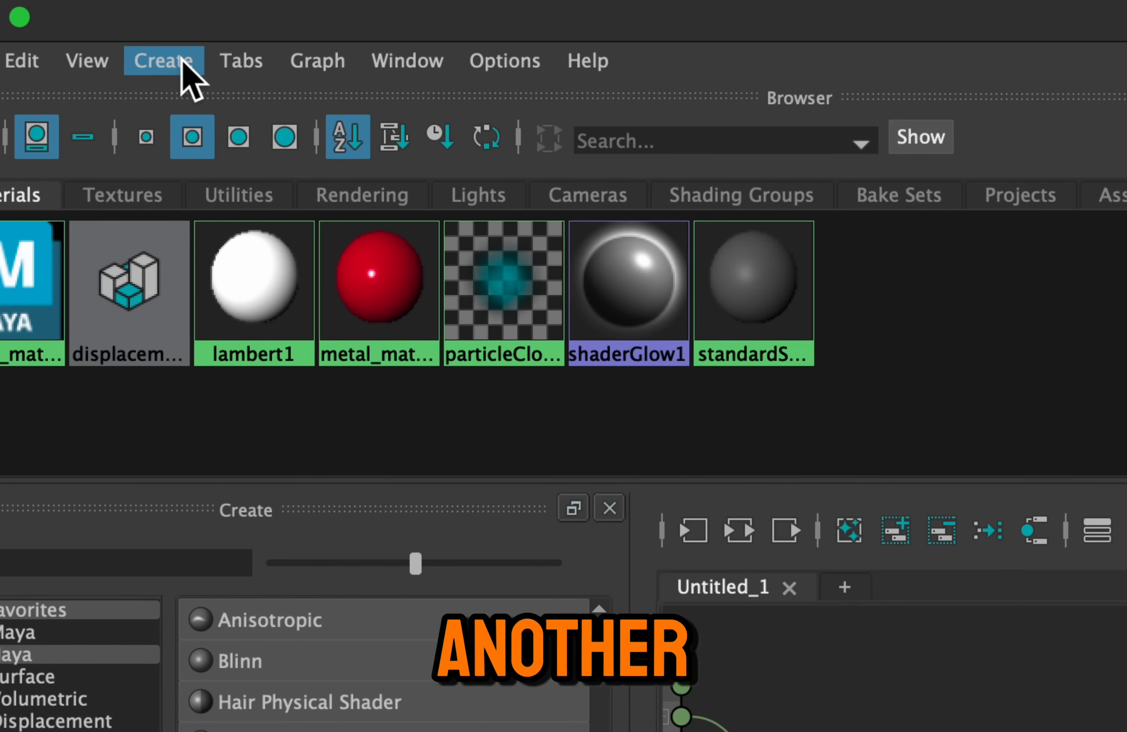
pyautogui.click(171, 57)
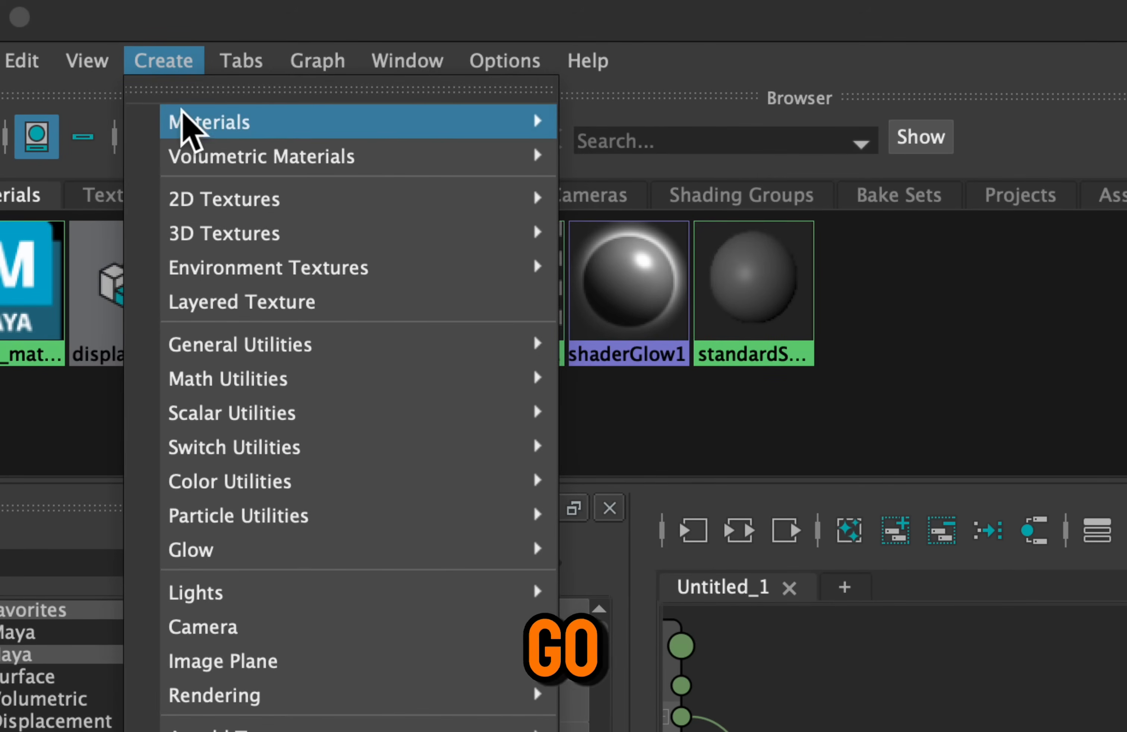
pyautogui.moveTo(176, 112)
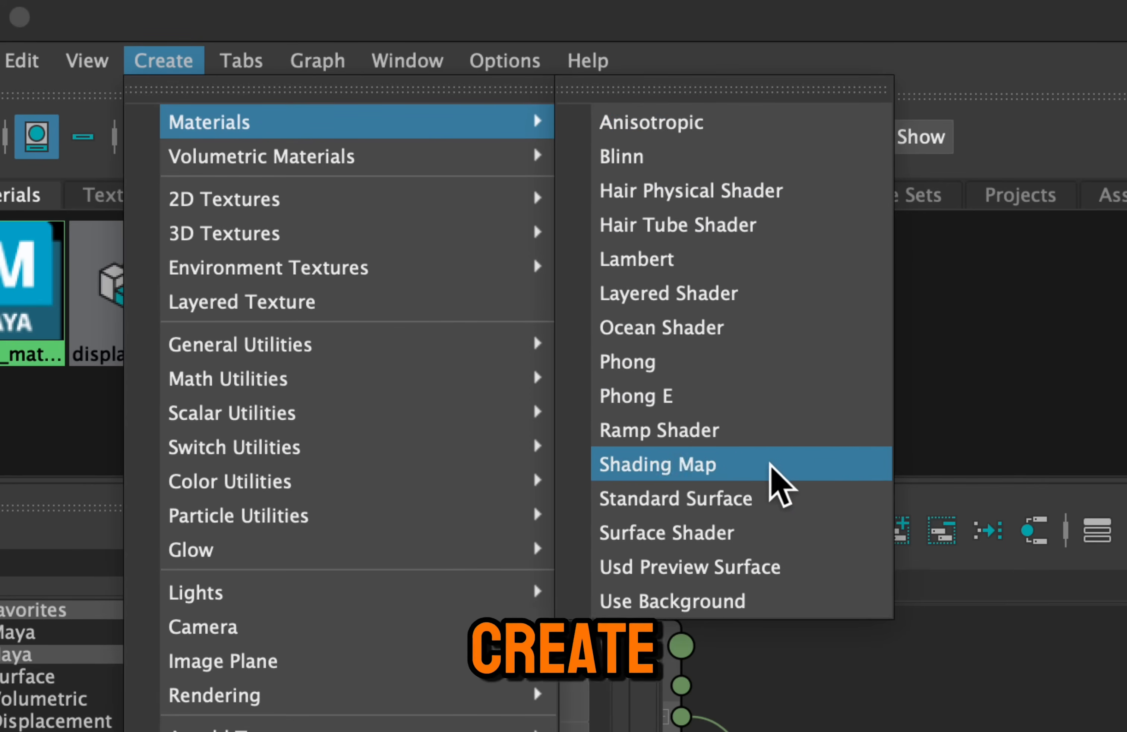
pyautogui.click(772, 499)
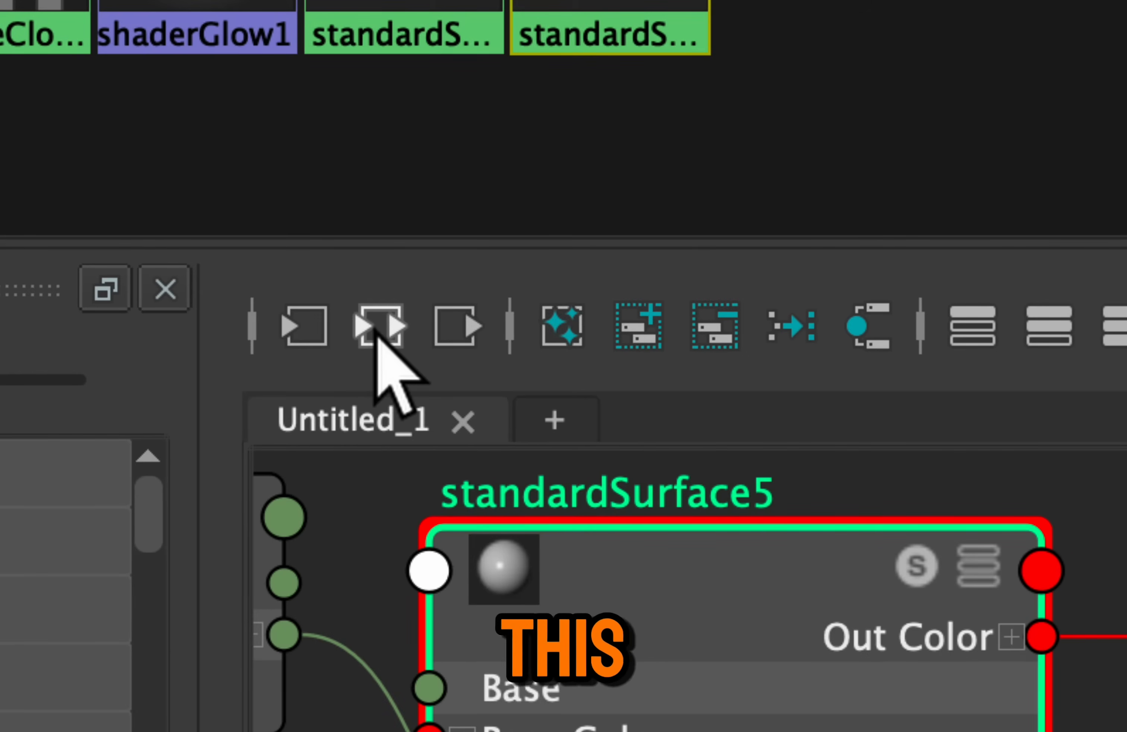
pyautogui.click(379, 328)
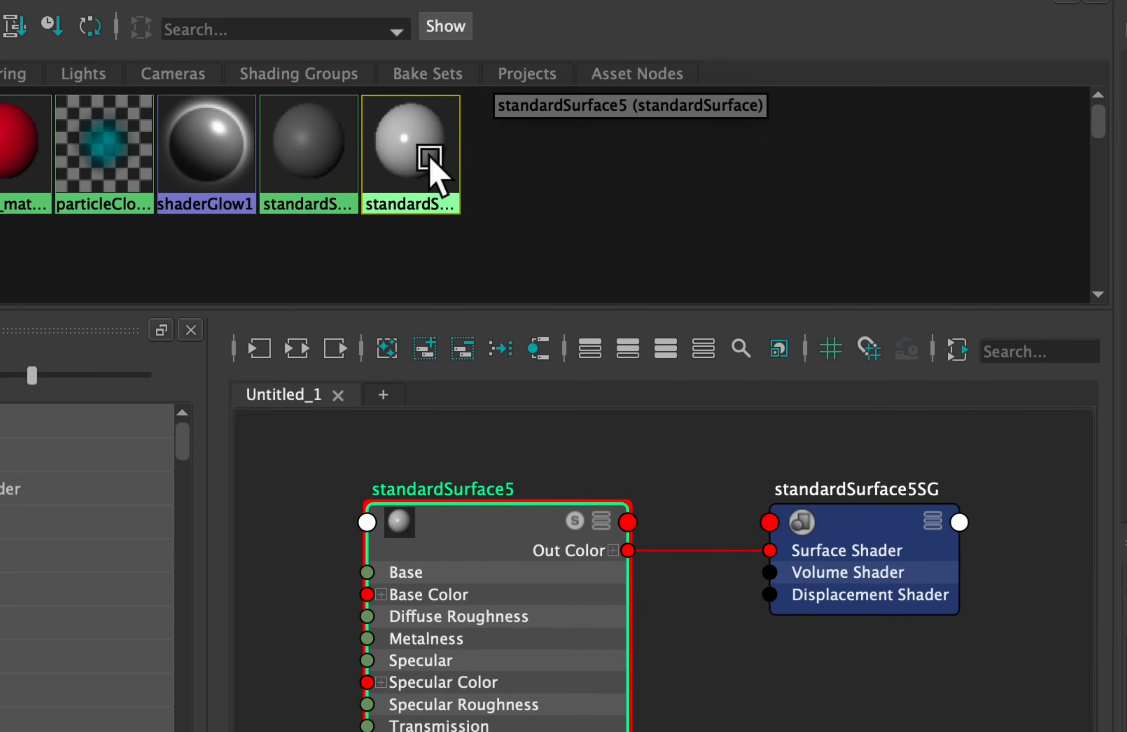
# Rename the new Standard Surface material as hypershade_metal
pyautogui.rightClick(431, 160)
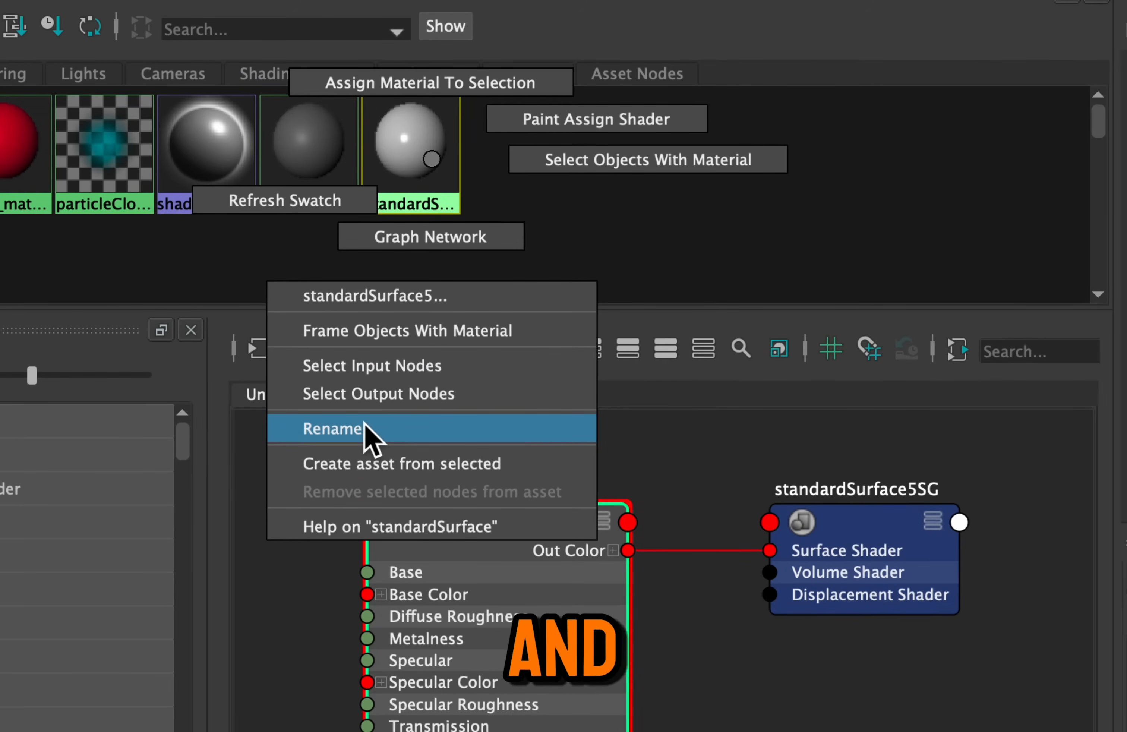
pyautogui.click(440, 430)
pyautogui.click(748, 626)
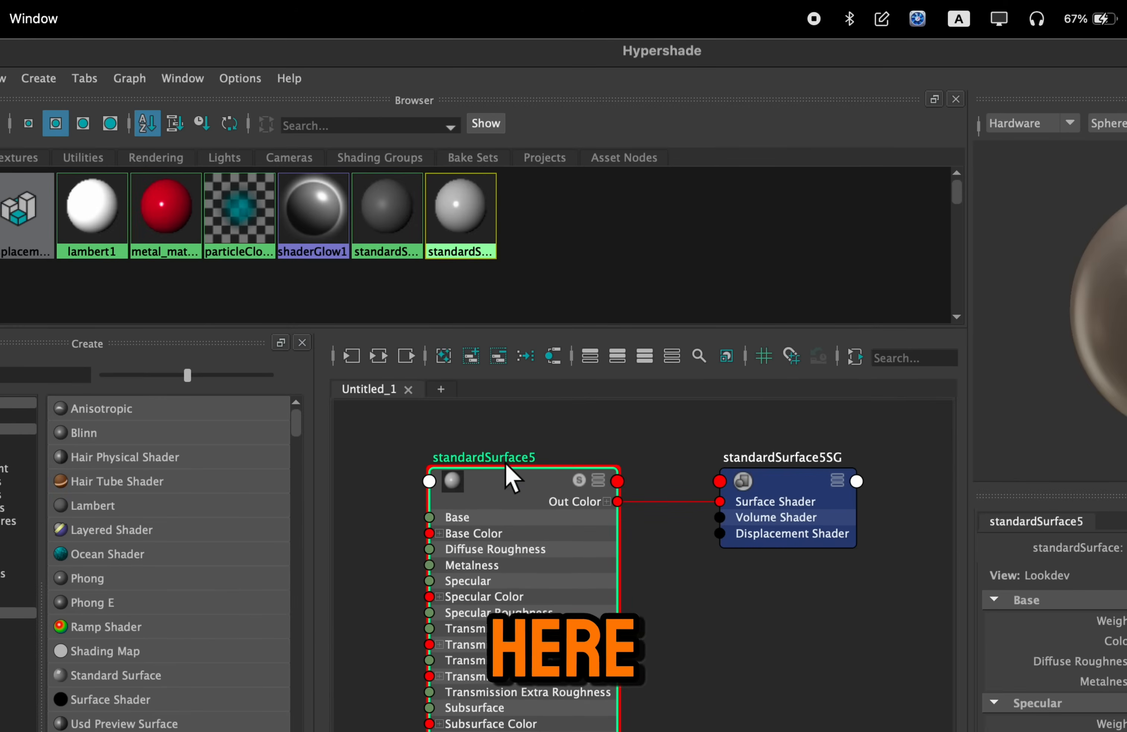
pyautogui.doubleClick(516, 485)
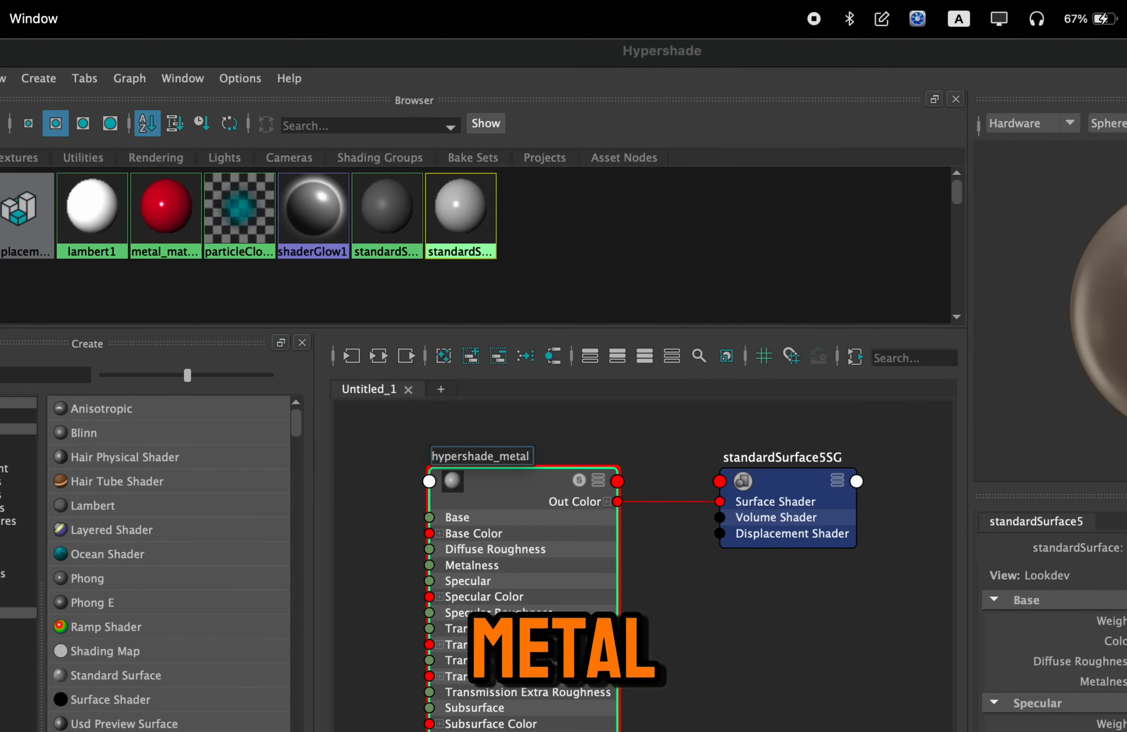
pyautogui.press('Return')
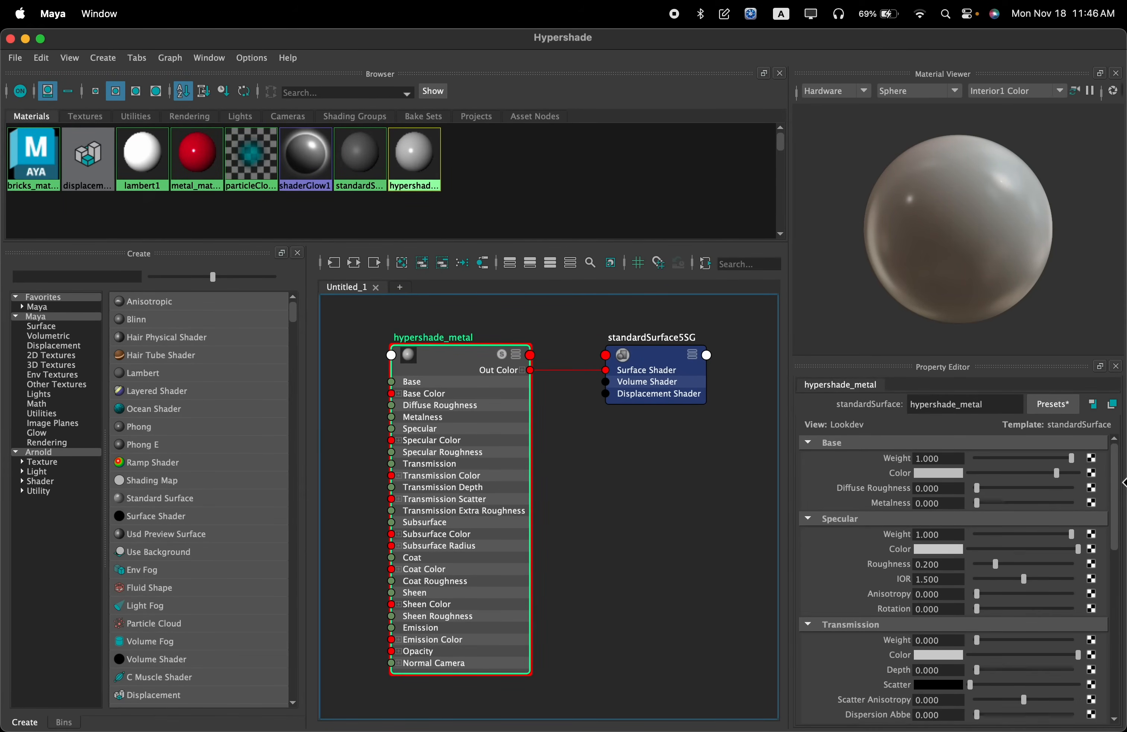
# Compare hypershade_metal's properties with the Attribute Editor and set its base color to yellow
pyautogui.moveTo(1118, 495); pyautogui.dragTo(717, 445)
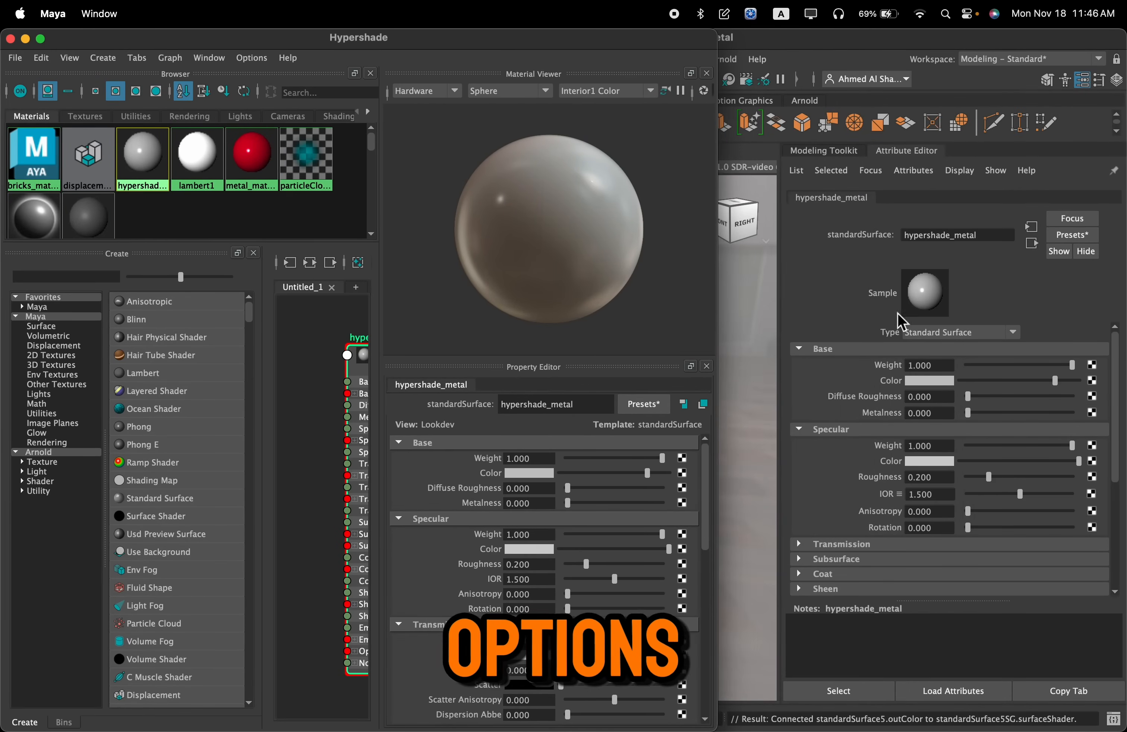
pyautogui.moveTo(743, 425); pyautogui.dragTo(1124, 447)
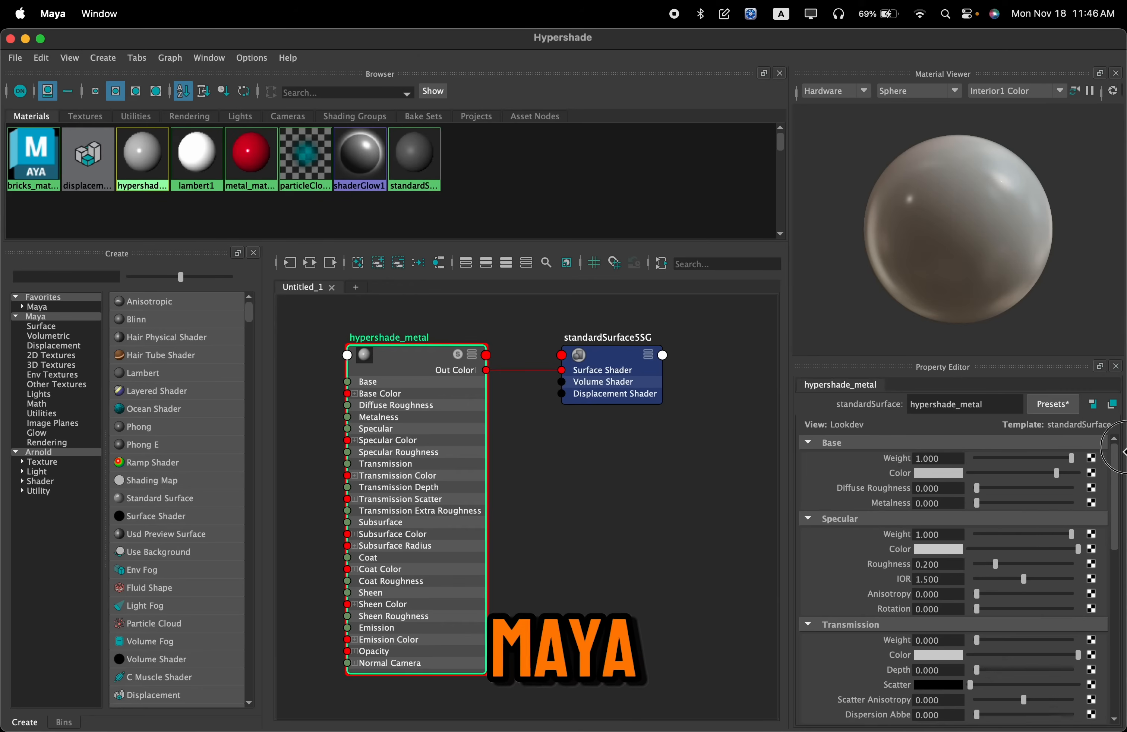
pyautogui.click(953, 473)
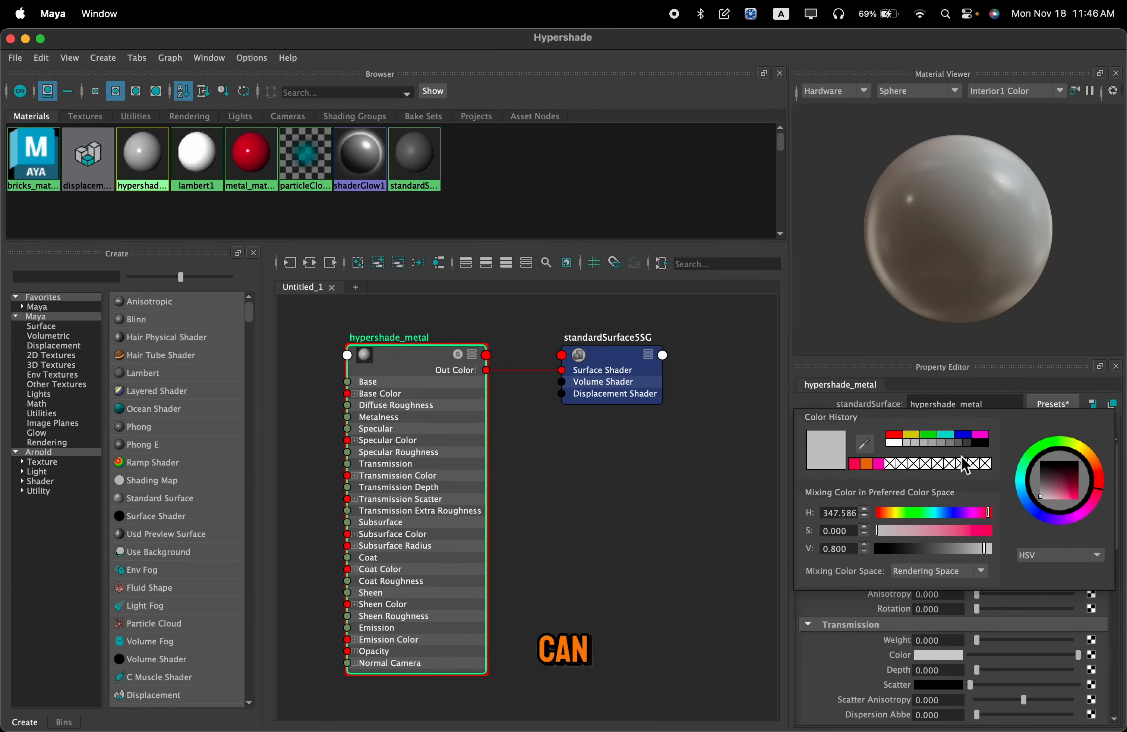
pyautogui.click(911, 435)
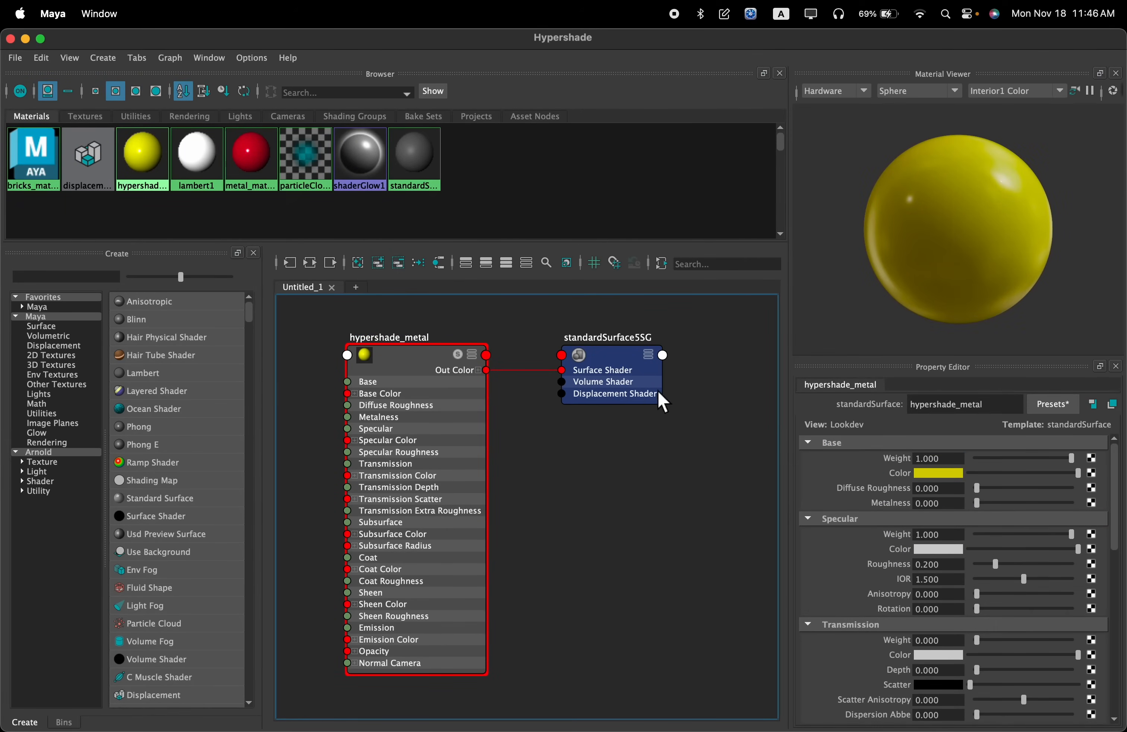
# Select the sphere in the viewport beside Hypershade and assign hypershade_metal to it
pyautogui.moveTo(430, 45); pyautogui.dragTo(1019, 225)
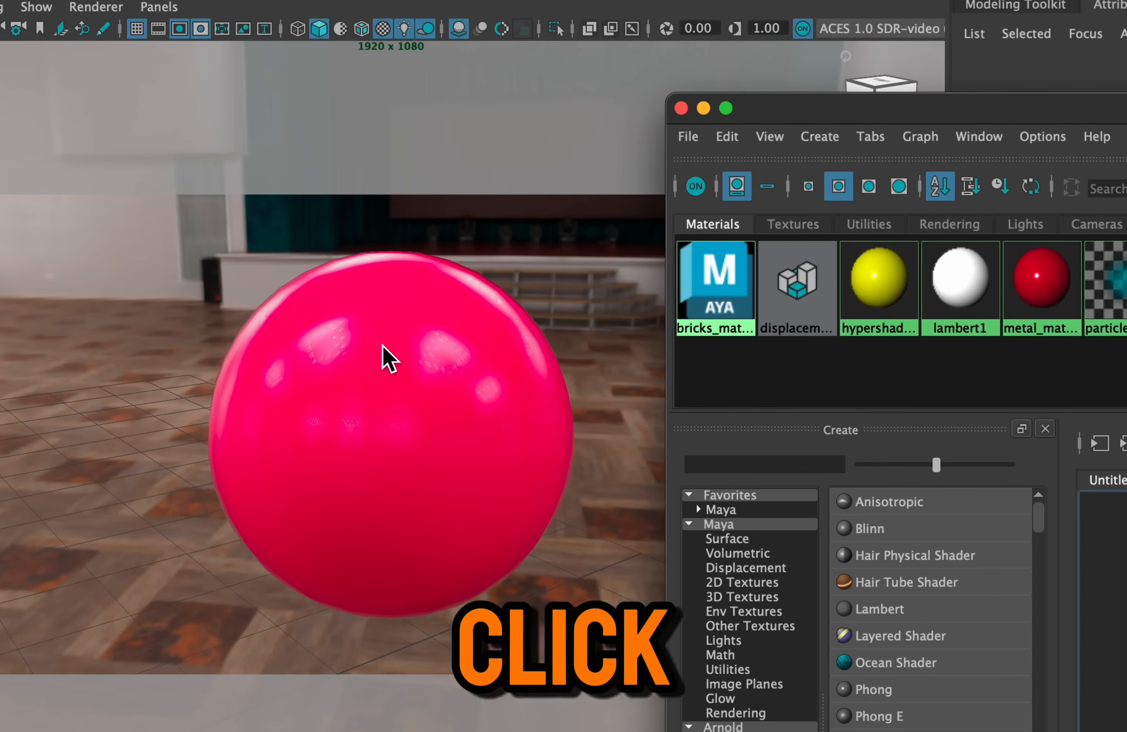
pyautogui.click(403, 366)
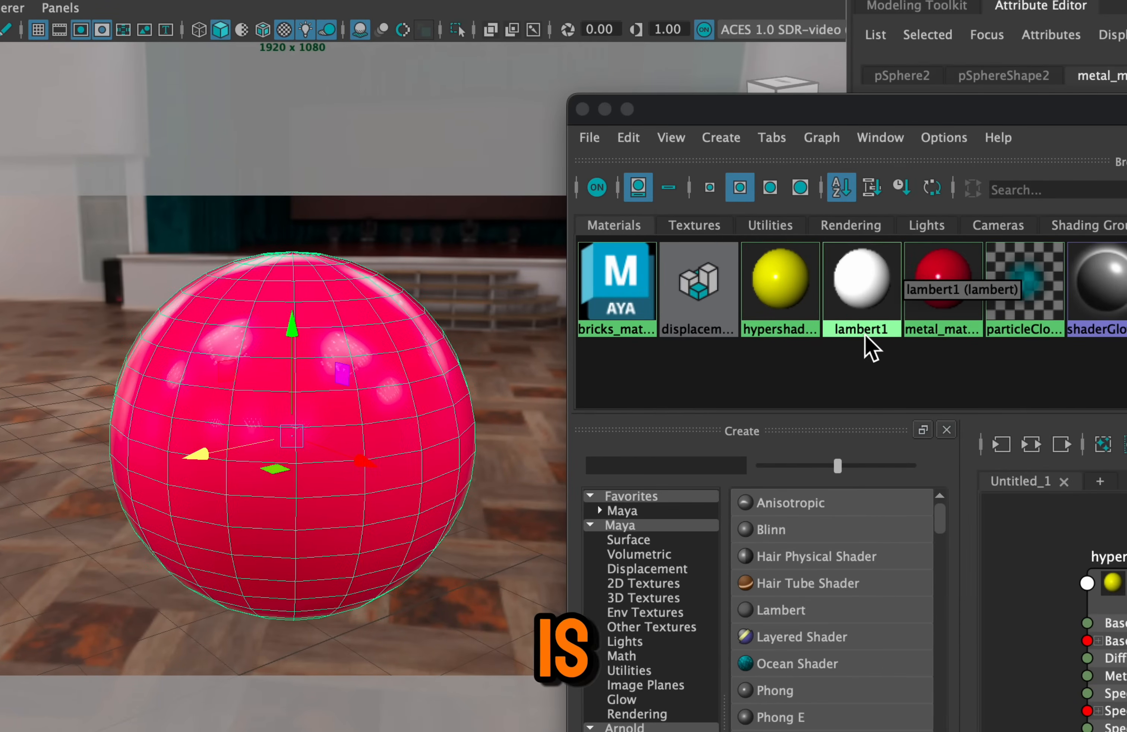
pyautogui.rightClick(764, 313)
pyautogui.moveTo(766, 311); pyautogui.dragTo(747, 257, button='right')
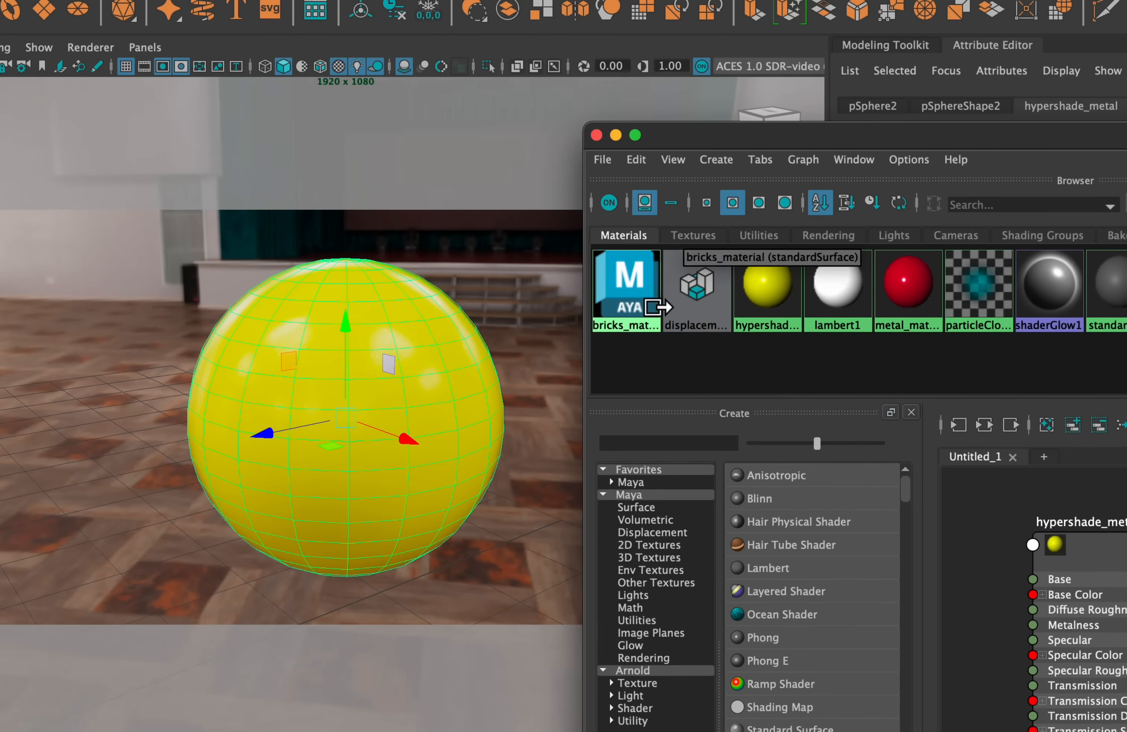
# Try bricks_material and metal_material on the selected sphere, ending with hypershade_metal assigned again
pyautogui.moveTo(633, 308); pyautogui.dragTo(631, 251, button='right')
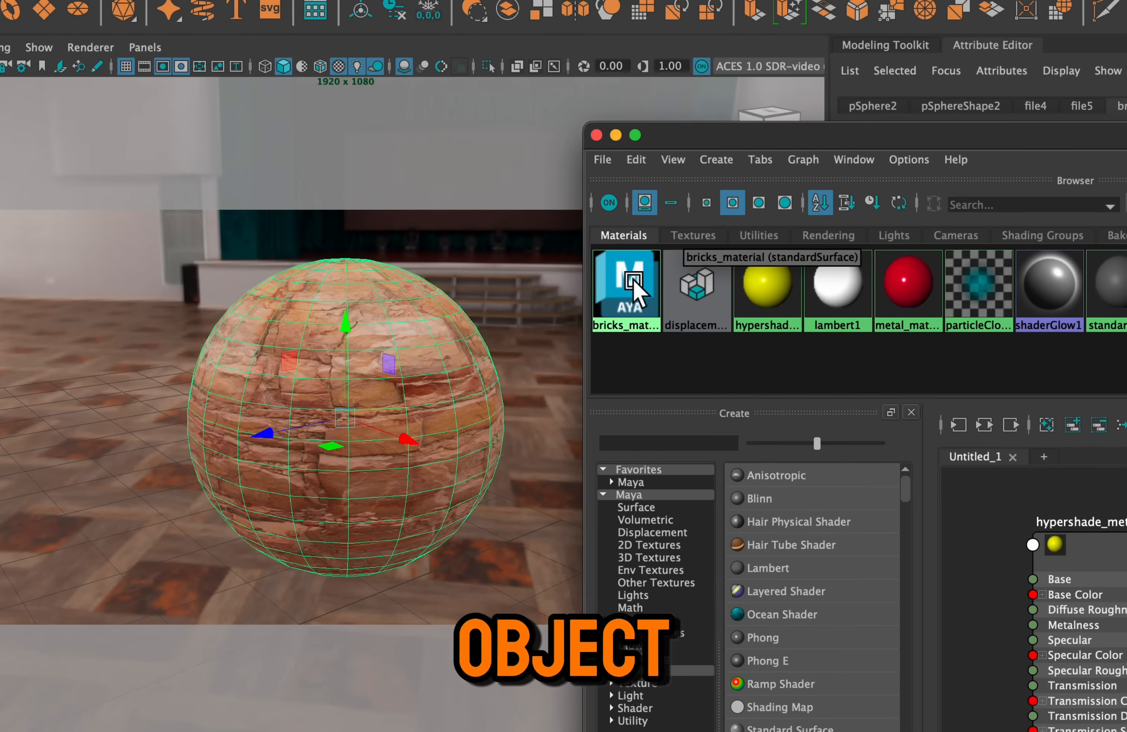
pyautogui.moveTo(890, 314); pyautogui.dragTo(892, 257, button='right')
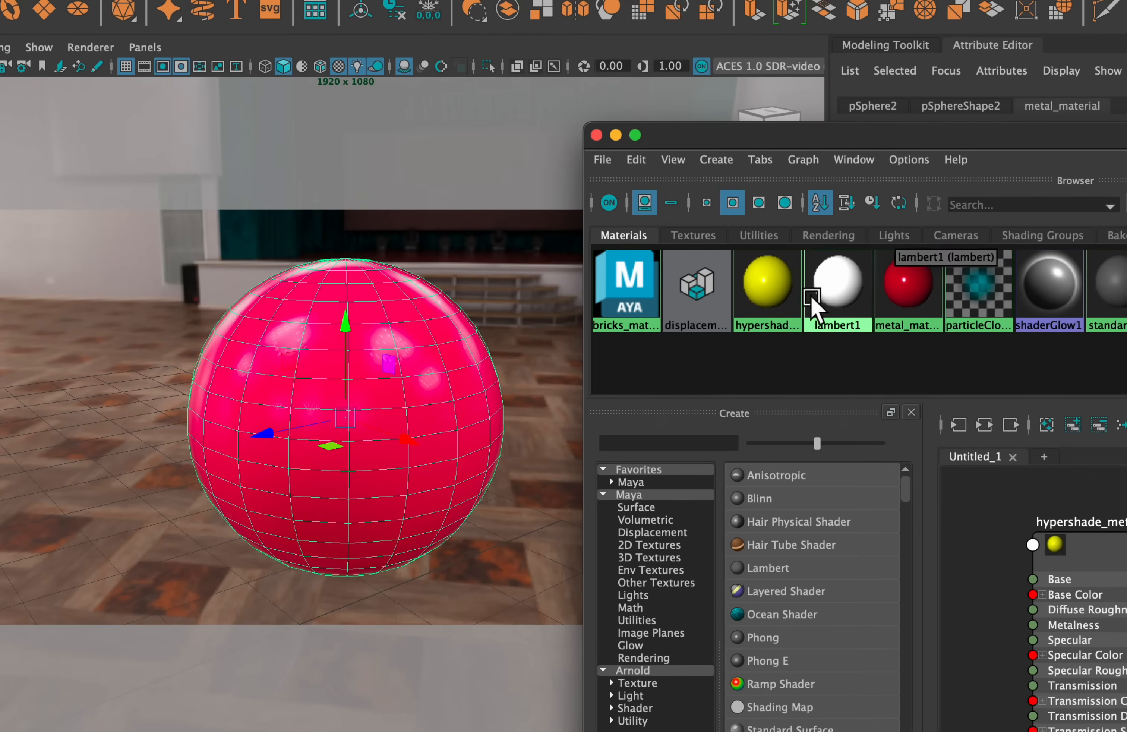
pyautogui.moveTo(776, 316); pyautogui.dragTo(792, 252, button='right')
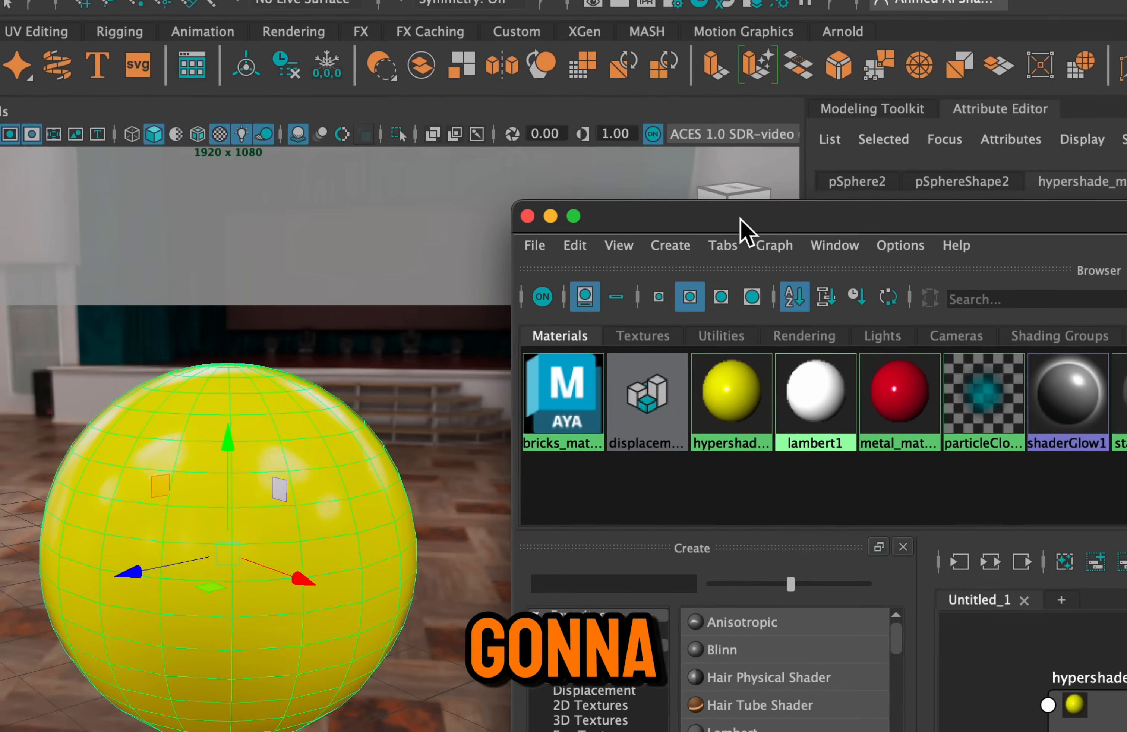
# Maximize Hypershade and graph the input and output connections of hypershade_metal
pyautogui.doubleClick(740, 219)
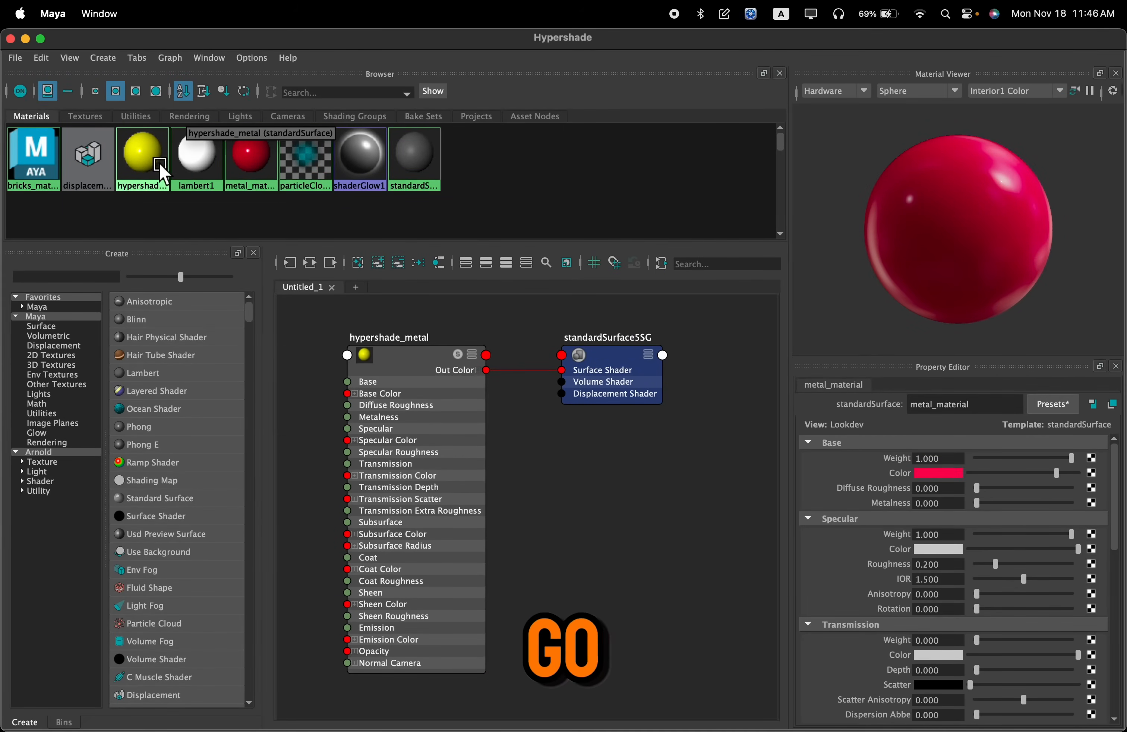
pyautogui.click(142, 160)
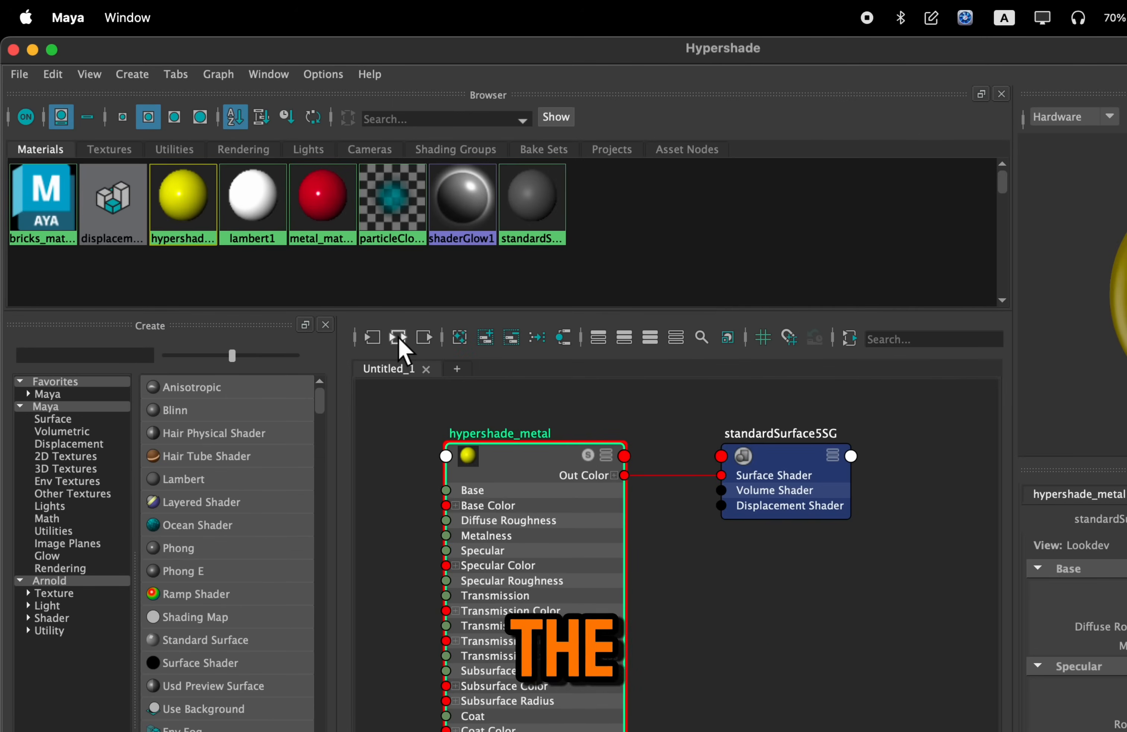
pyautogui.click(826, 535)
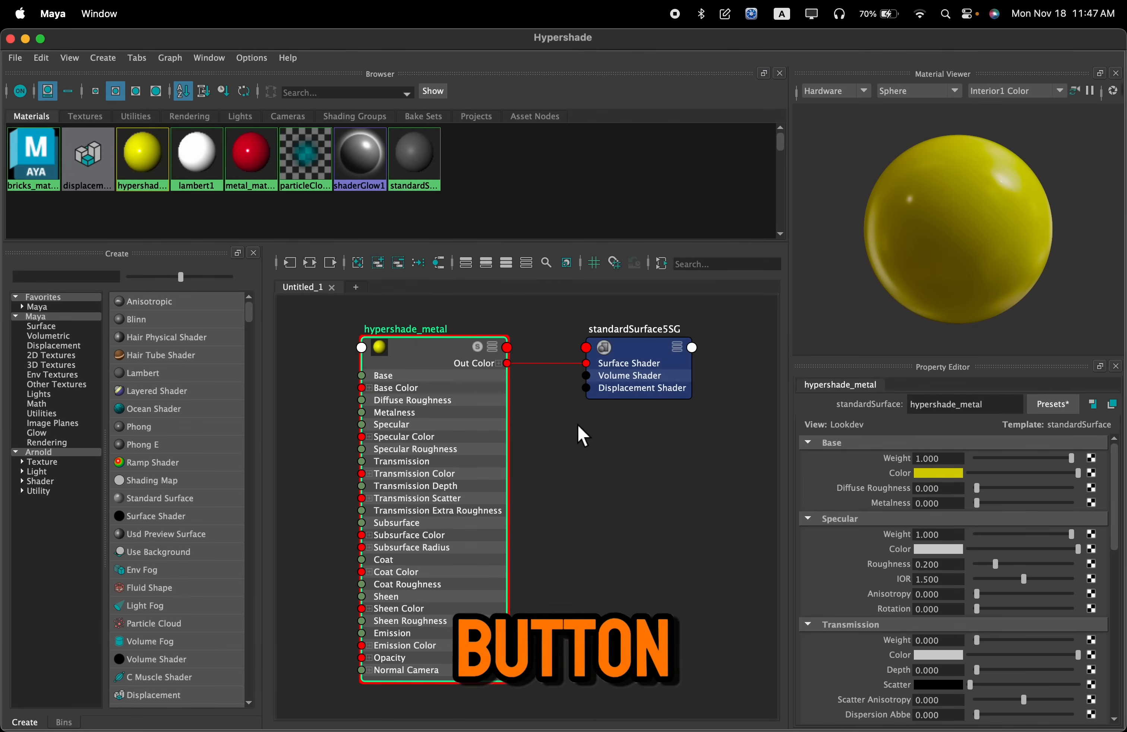
# Close the Create and Bins panels to give the node graph more room
pyautogui.scroll(-2, 584, 438)
pyautogui.keyDown('alt'); pyautogui.moveTo(584, 438); pyautogui.dragTo(628, 462, button='middle'); pyautogui.keyUp('alt')
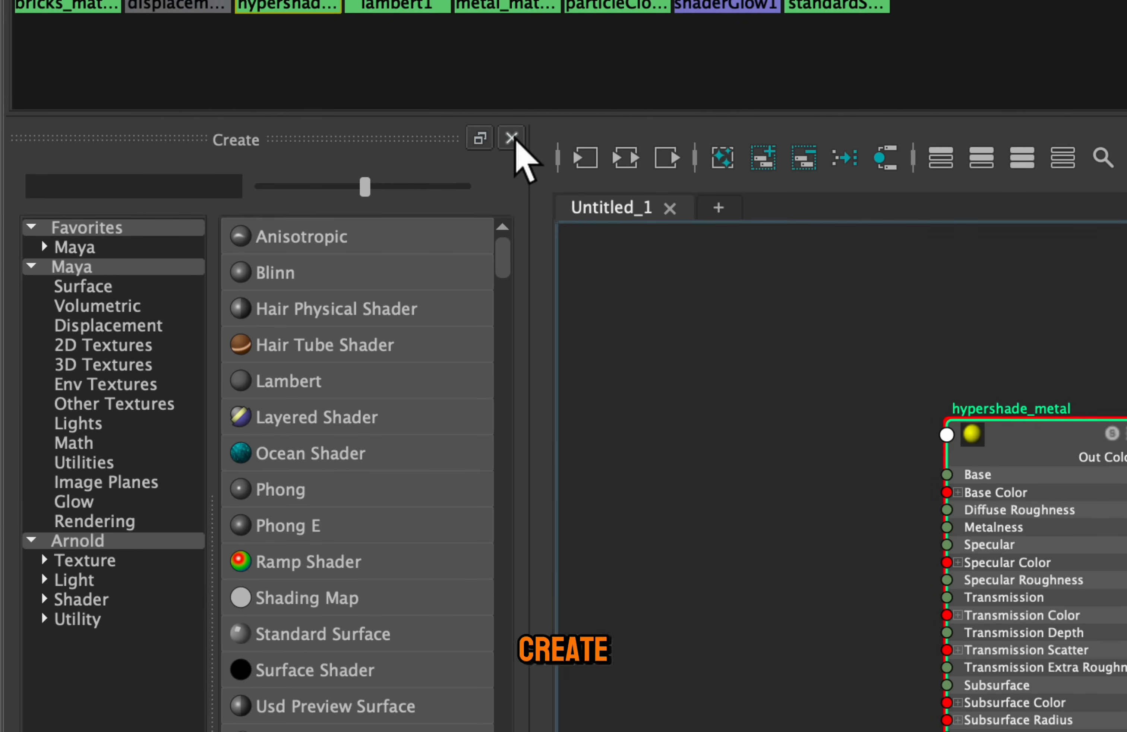
pyautogui.click(514, 140)
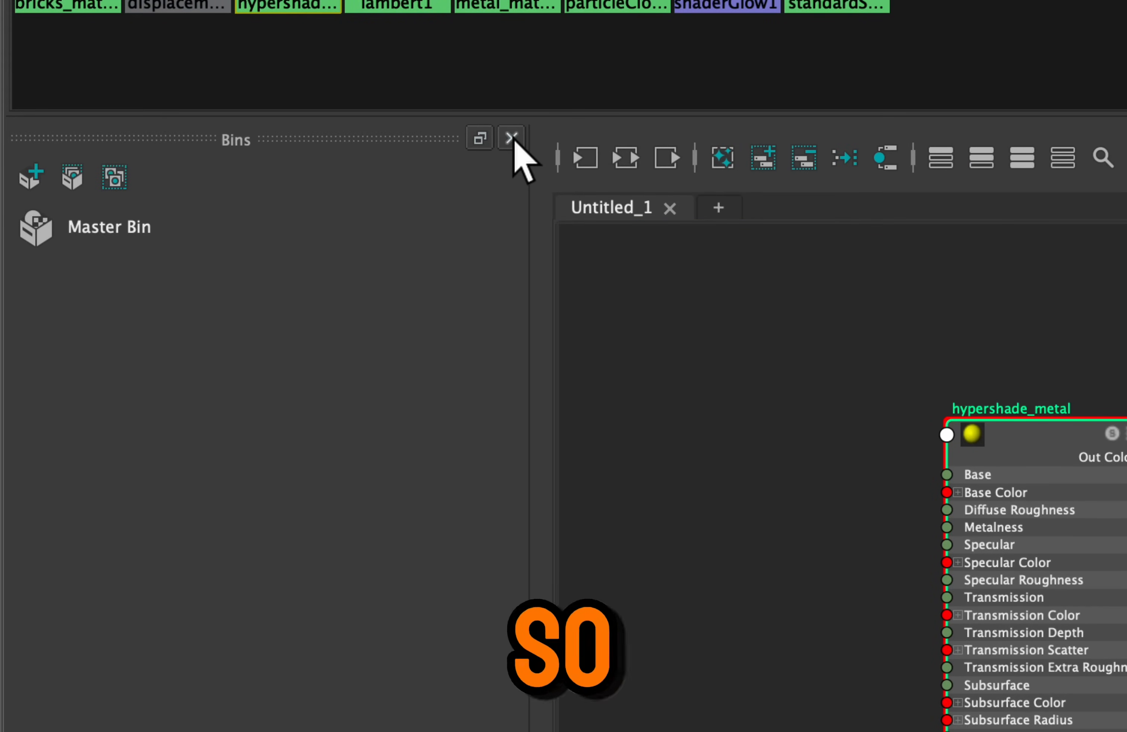
pyautogui.click(512, 139)
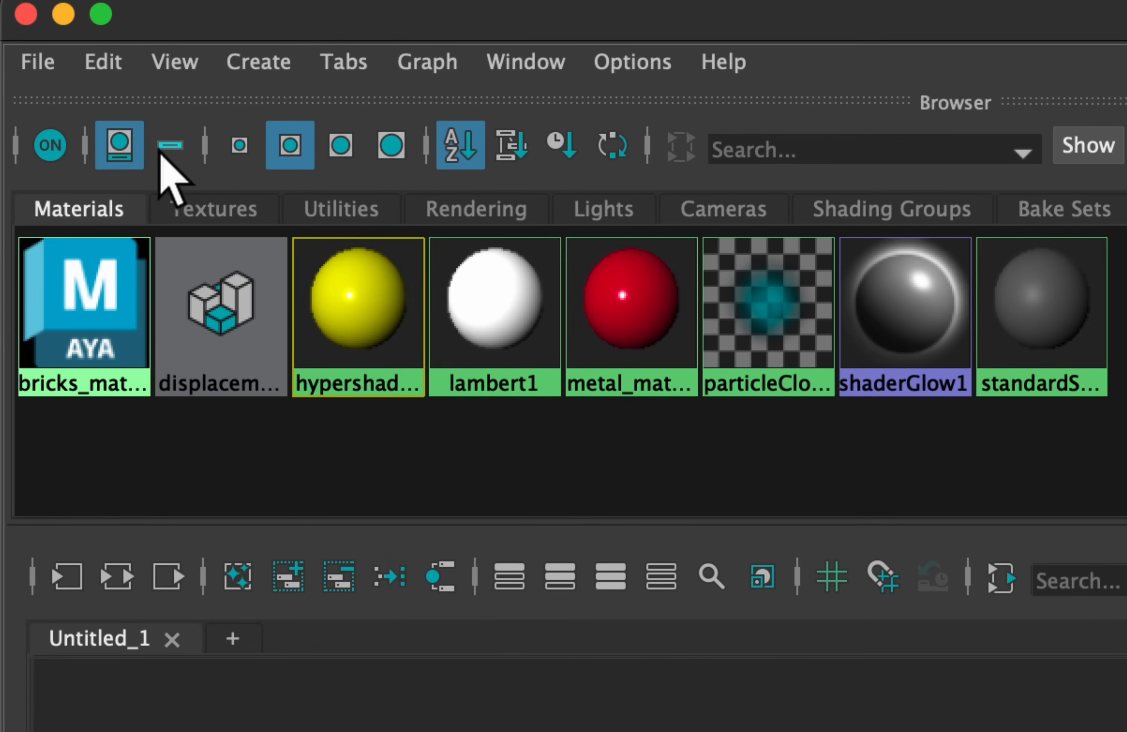
# Try the names-only display and different swatch sizes in the material browser, ending with the second-smallest swatches
pyautogui.click(161, 150)
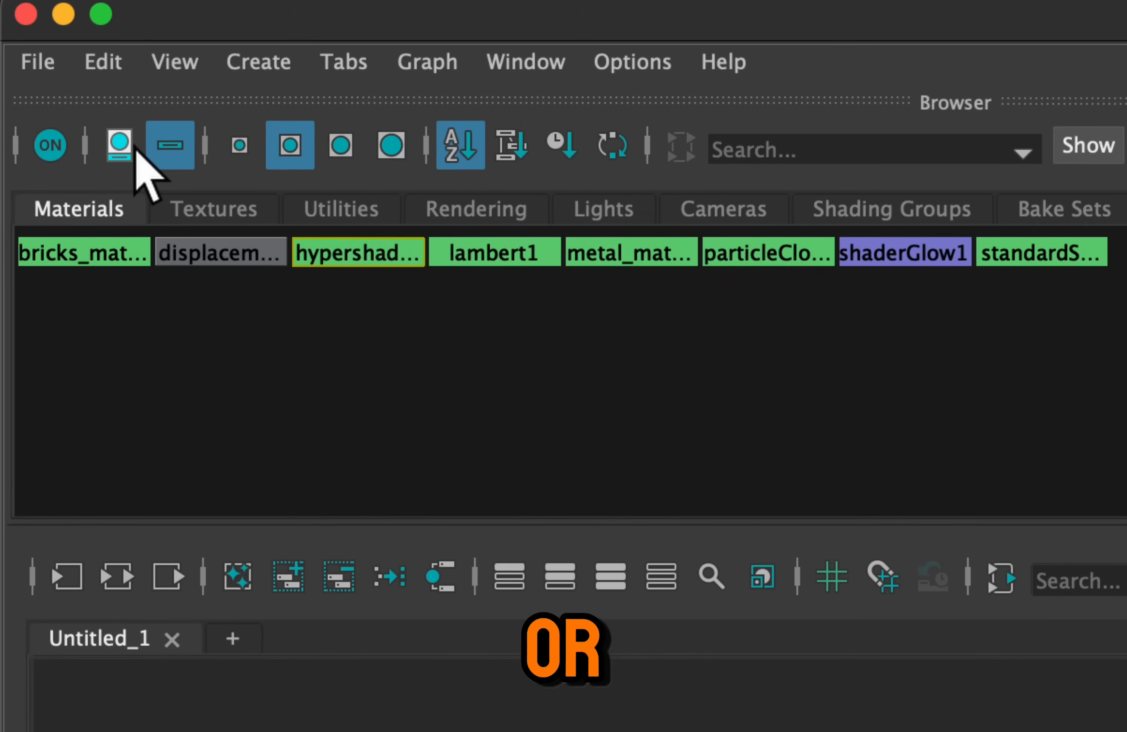
pyautogui.click(134, 147)
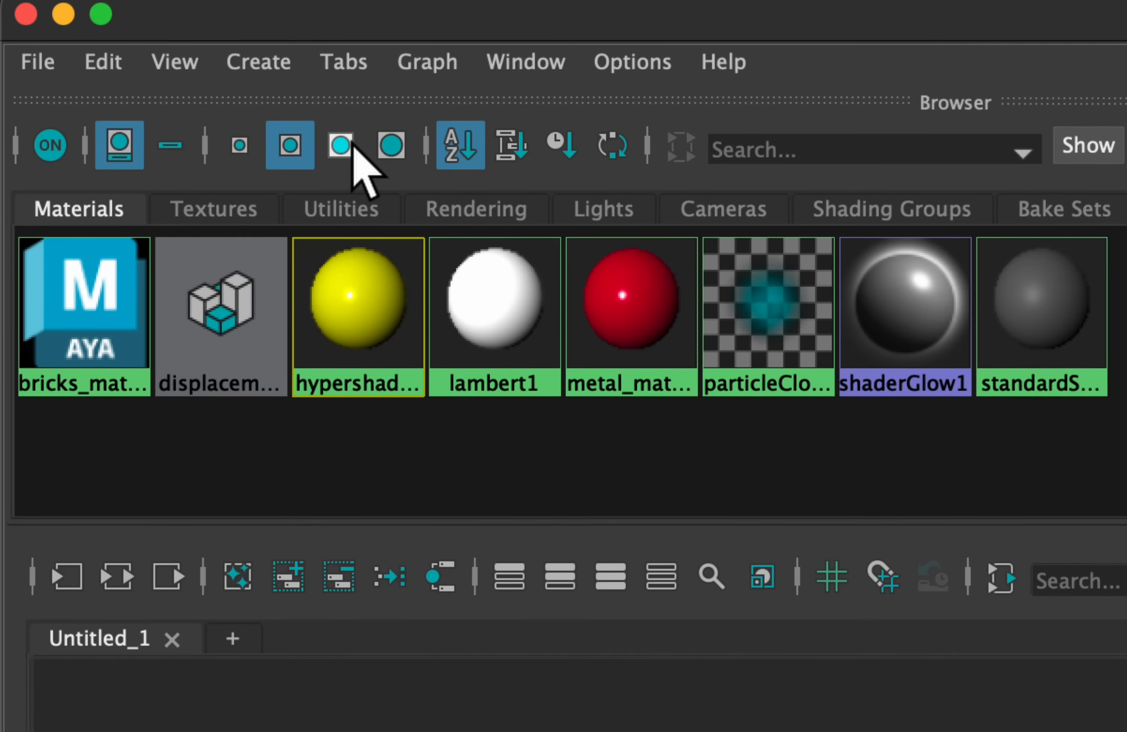
pyautogui.click(250, 146)
pyautogui.click(290, 145)
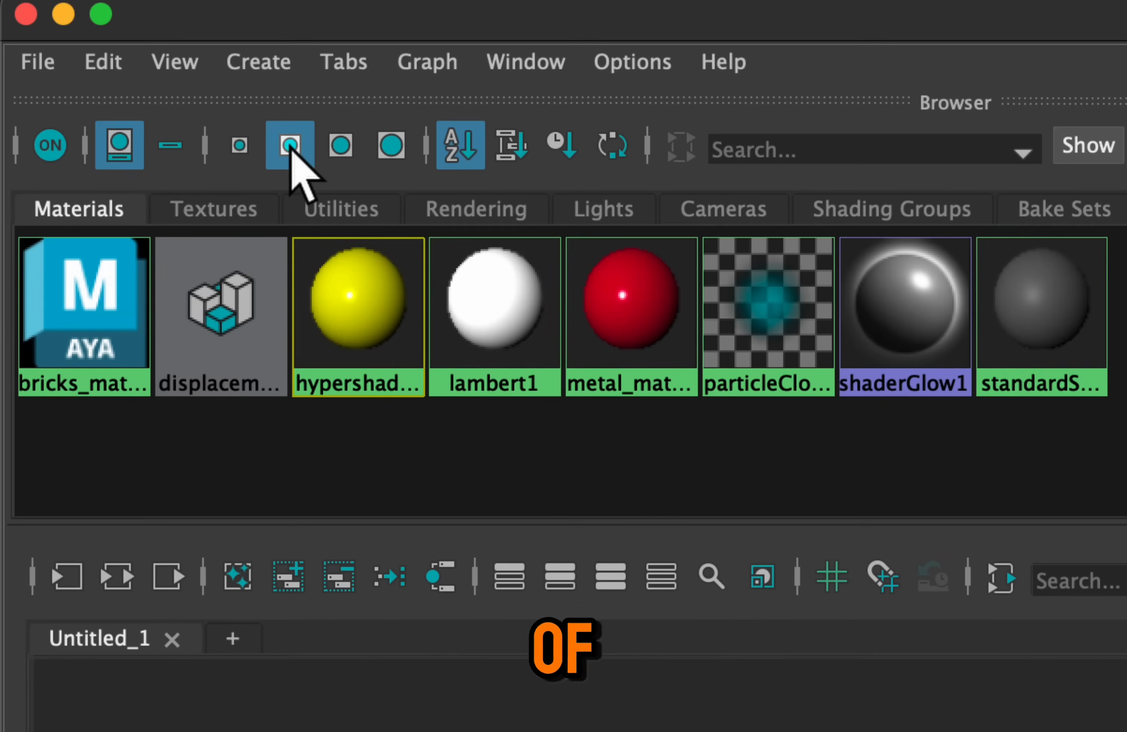
pyautogui.click(340, 145)
pyautogui.click(290, 145)
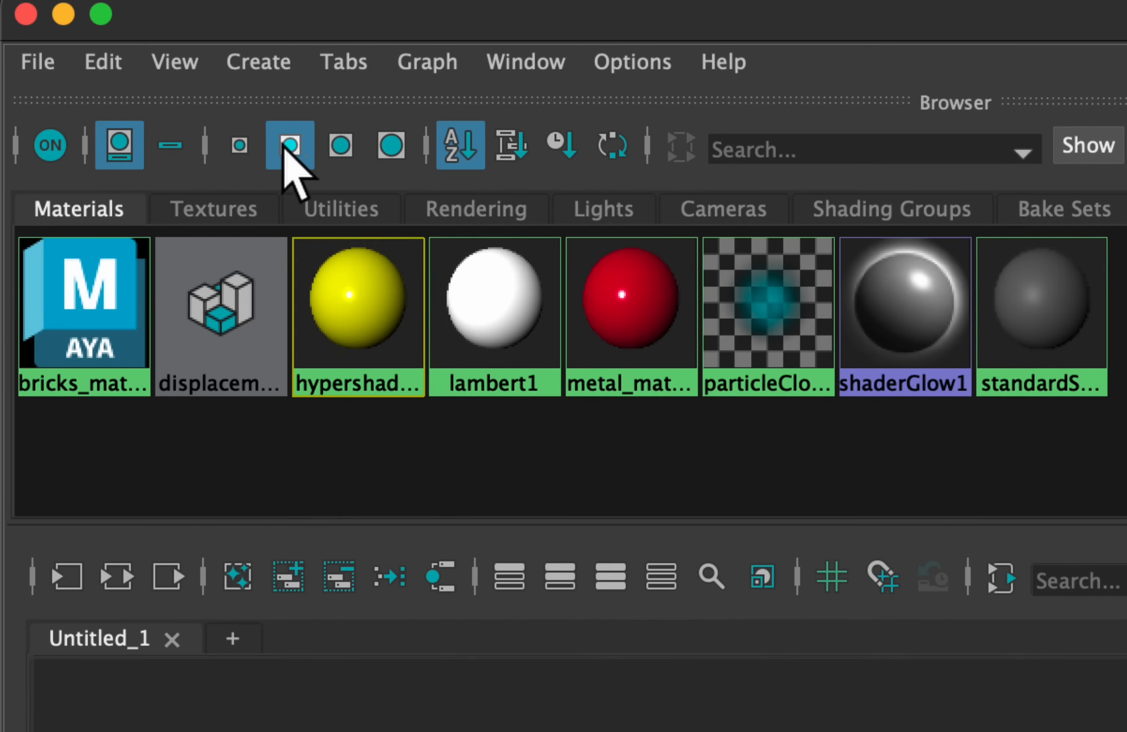
pyautogui.click(242, 145)
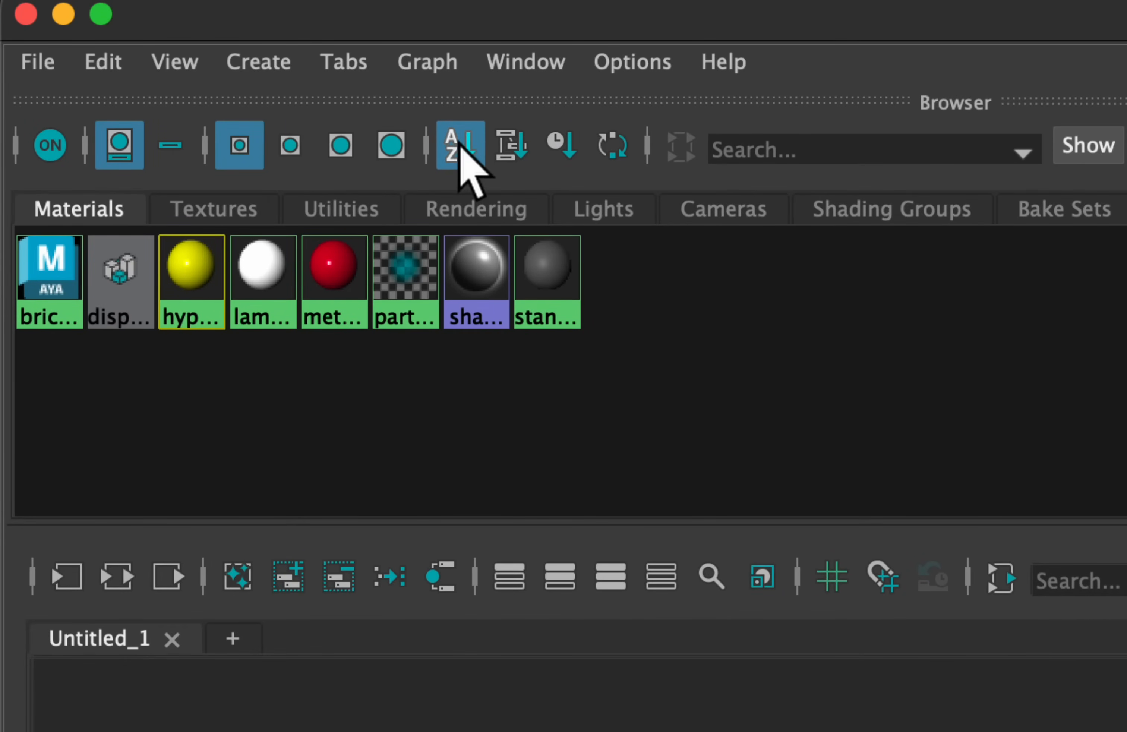
pyautogui.click(290, 147)
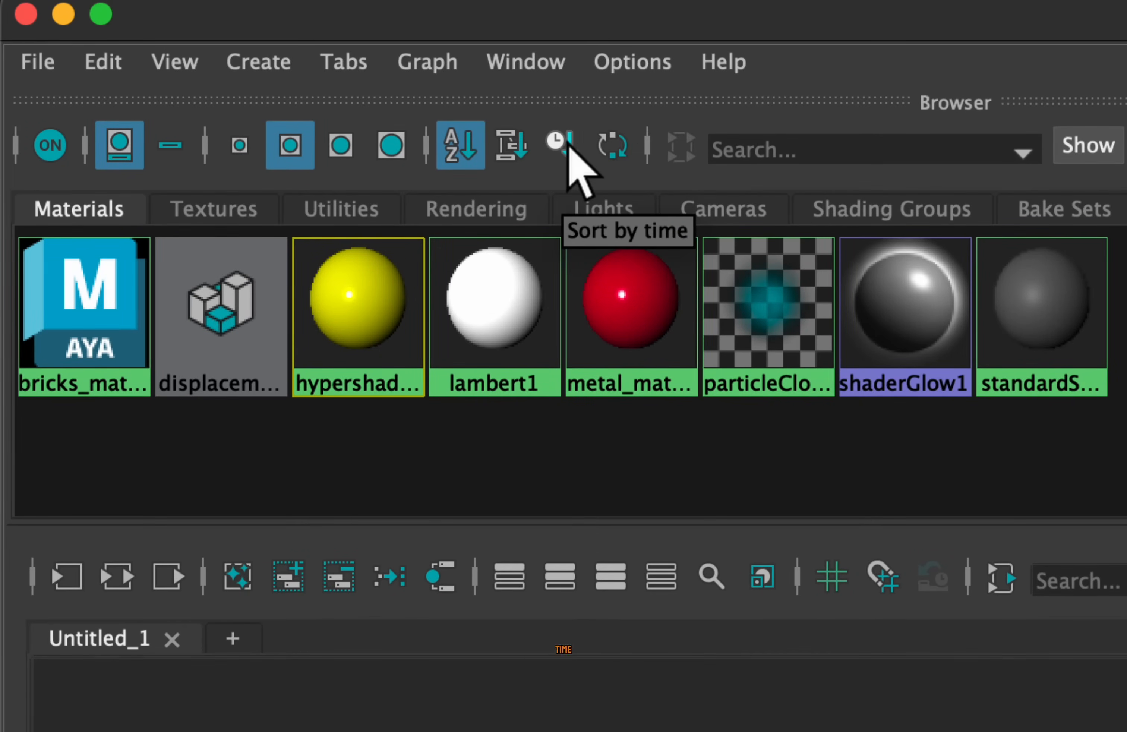
# Sort the materials in the Hypershade browser by time
pyautogui.click(561, 143)
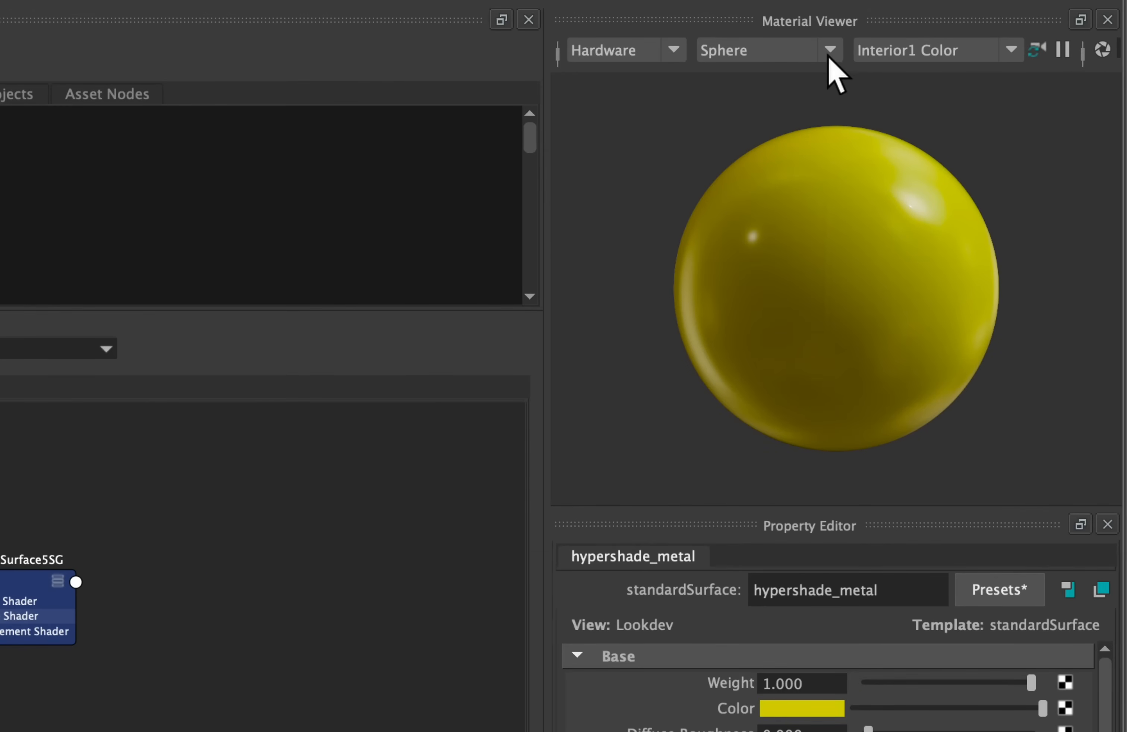
# Preview hypershade_metal on the Shader Ball and Cloth shapes in the Material Viewer
pyautogui.click(830, 54)
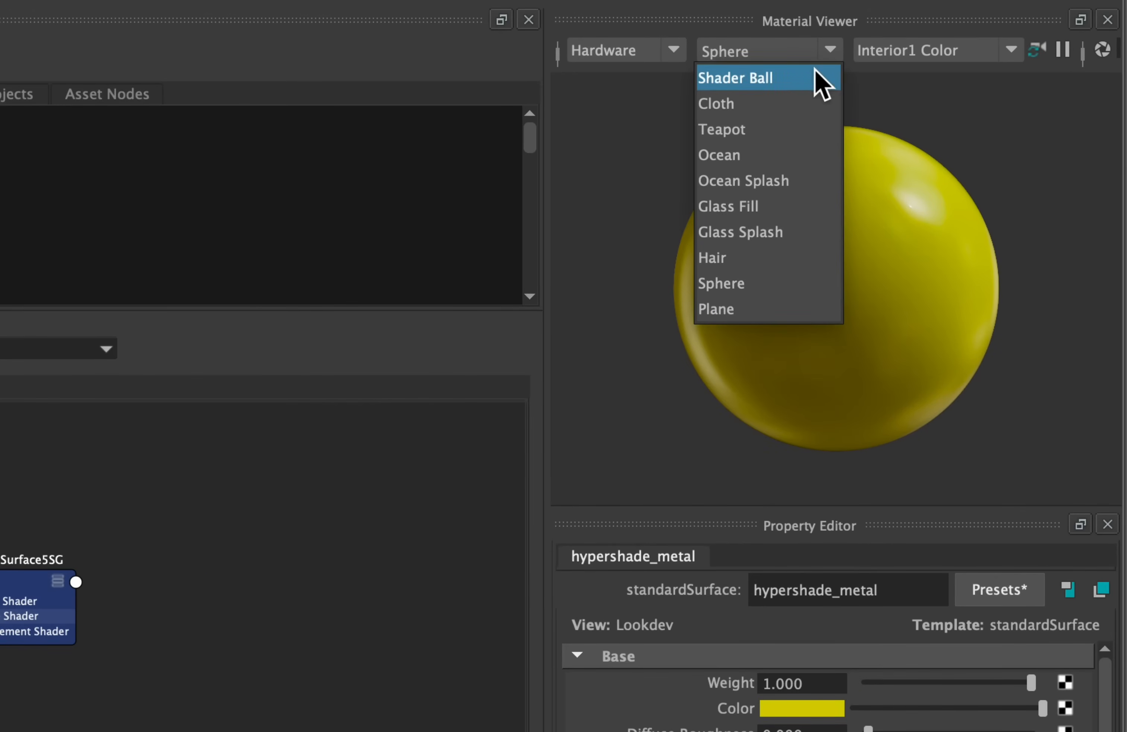
pyautogui.click(813, 76)
pyautogui.keyDown('alt'); pyautogui.moveTo(812, 180); pyautogui.dragTo(888, 216); pyautogui.keyUp('alt')
pyautogui.click(813, 52)
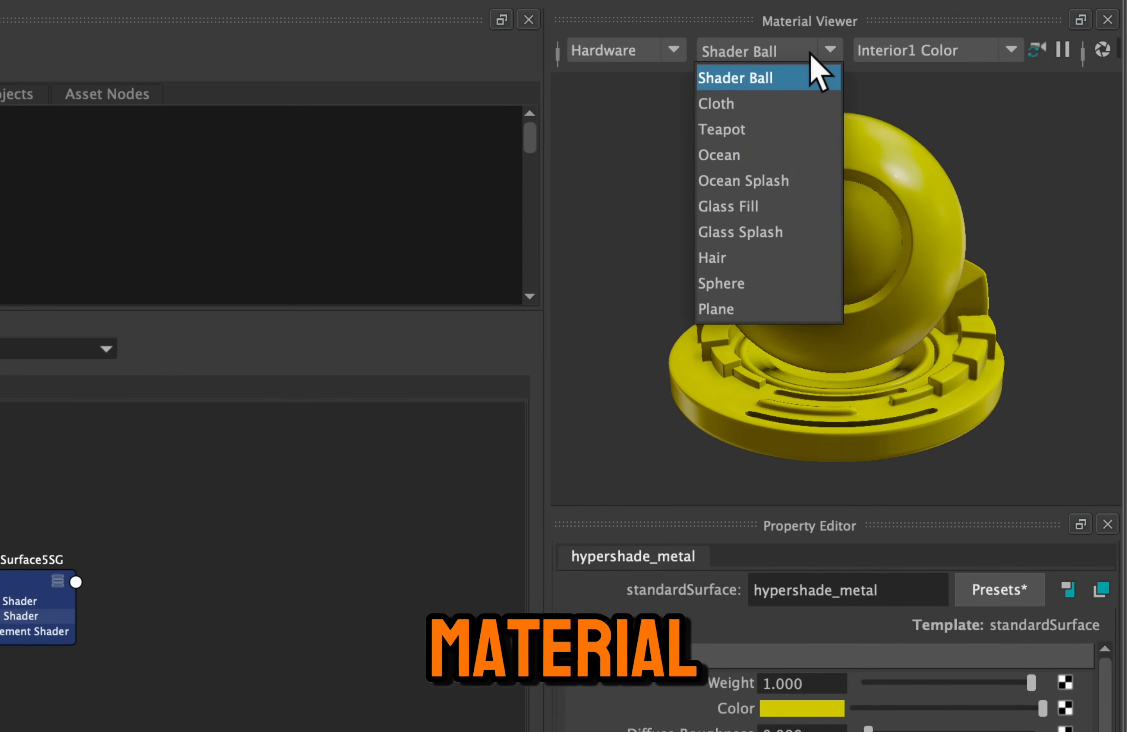
pyautogui.click(789, 101)
pyautogui.keyDown('alt'); pyautogui.moveTo(810, 156); pyautogui.dragTo(758, 93); pyautogui.keyUp('alt')
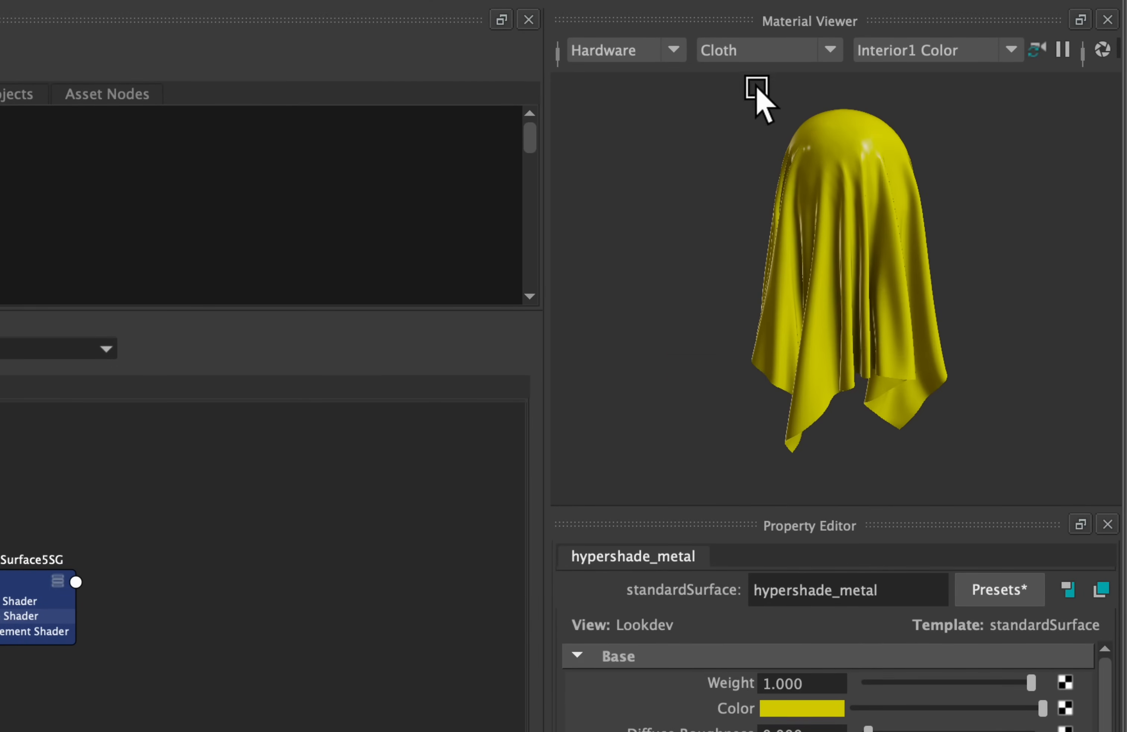
# Preview hypershade_metal on the Teapot and Ocean shapes in the Material Viewer
pyautogui.click(771, 55)
pyautogui.click(751, 130)
pyautogui.keyDown('alt'); pyautogui.moveTo(861, 206); pyautogui.dragTo(886, 222); pyautogui.keyUp('alt')
pyautogui.click(813, 74)
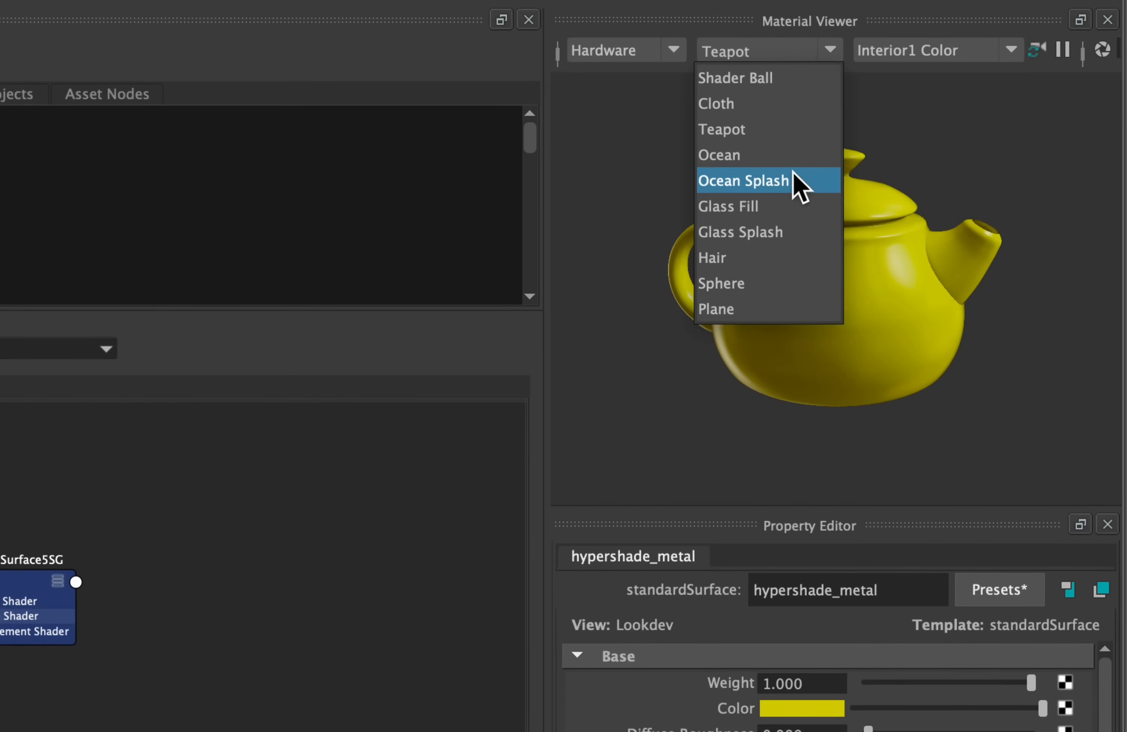
pyautogui.click(761, 154)
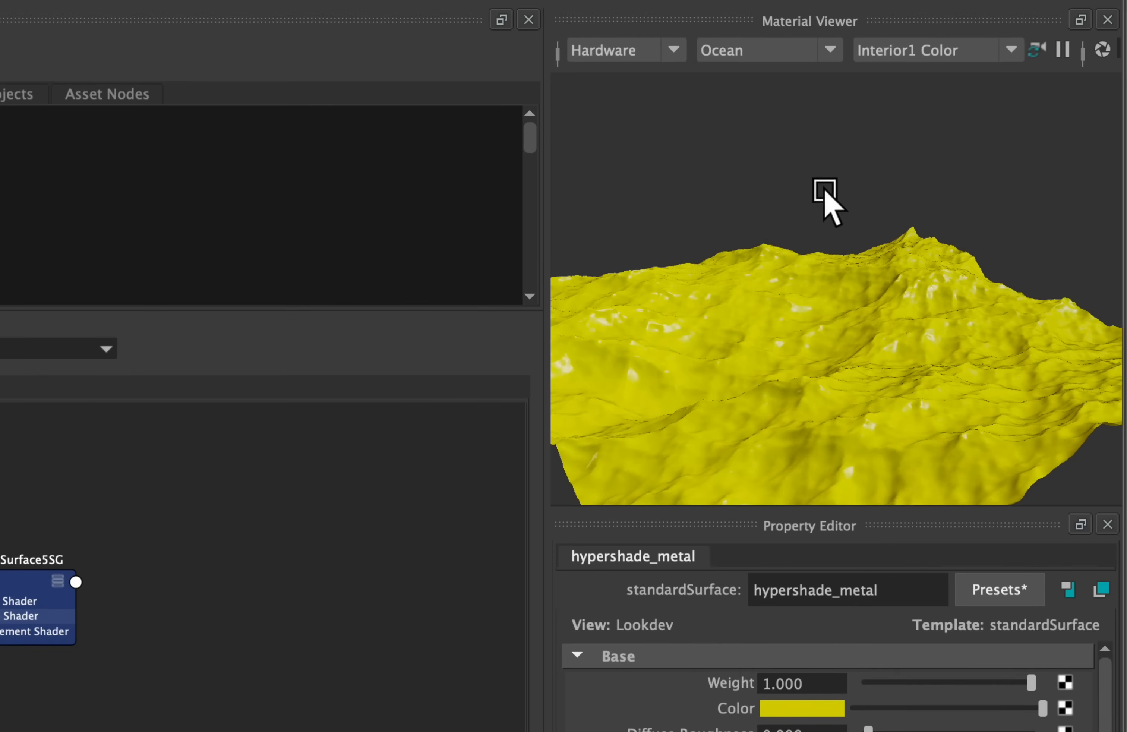
# Preview hypershade_metal on the Ocean Splash and Glass Fill shapes in the Material Viewer
pyautogui.click(789, 52)
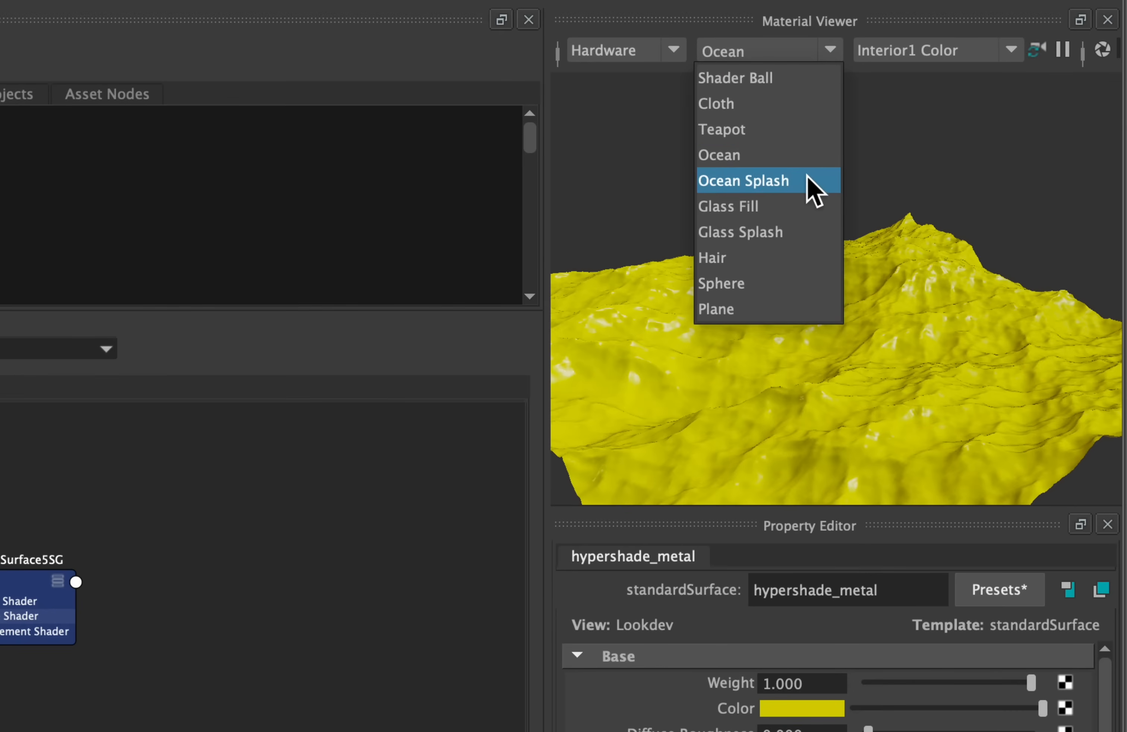
pyautogui.click(800, 180)
pyautogui.keyDown('alt'); pyautogui.moveTo(850, 270); pyautogui.dragTo(821, 285); pyautogui.keyUp('alt')
pyautogui.click(784, 51)
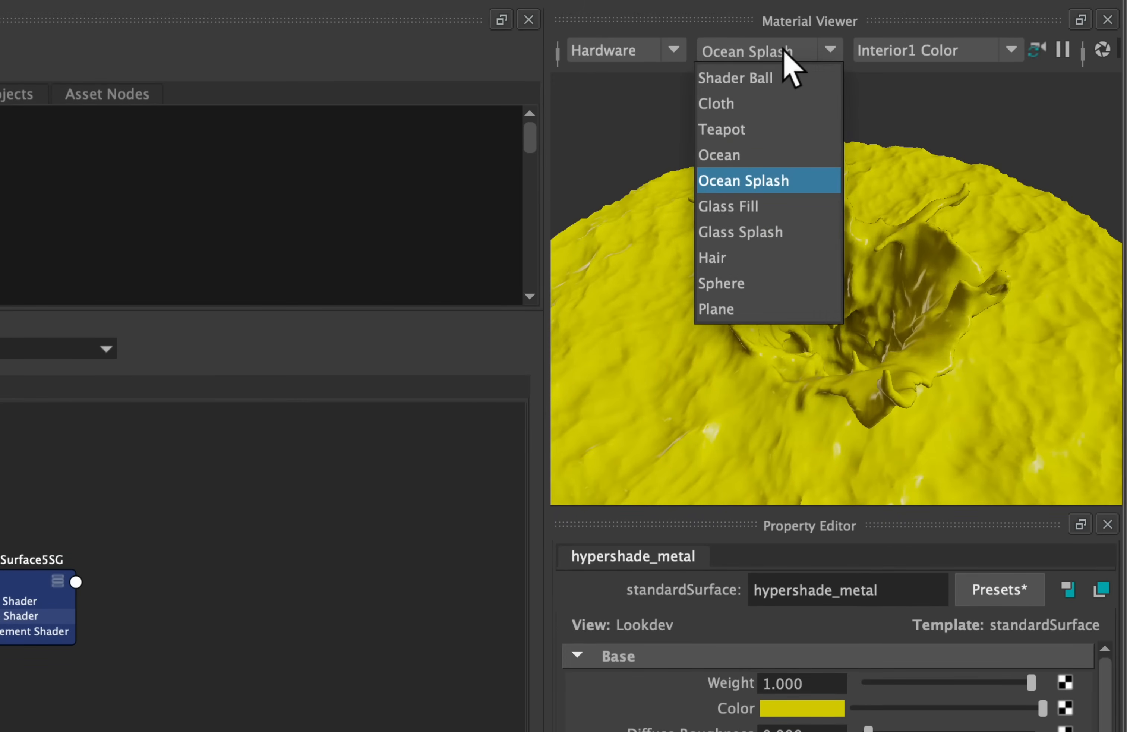
pyautogui.click(784, 209)
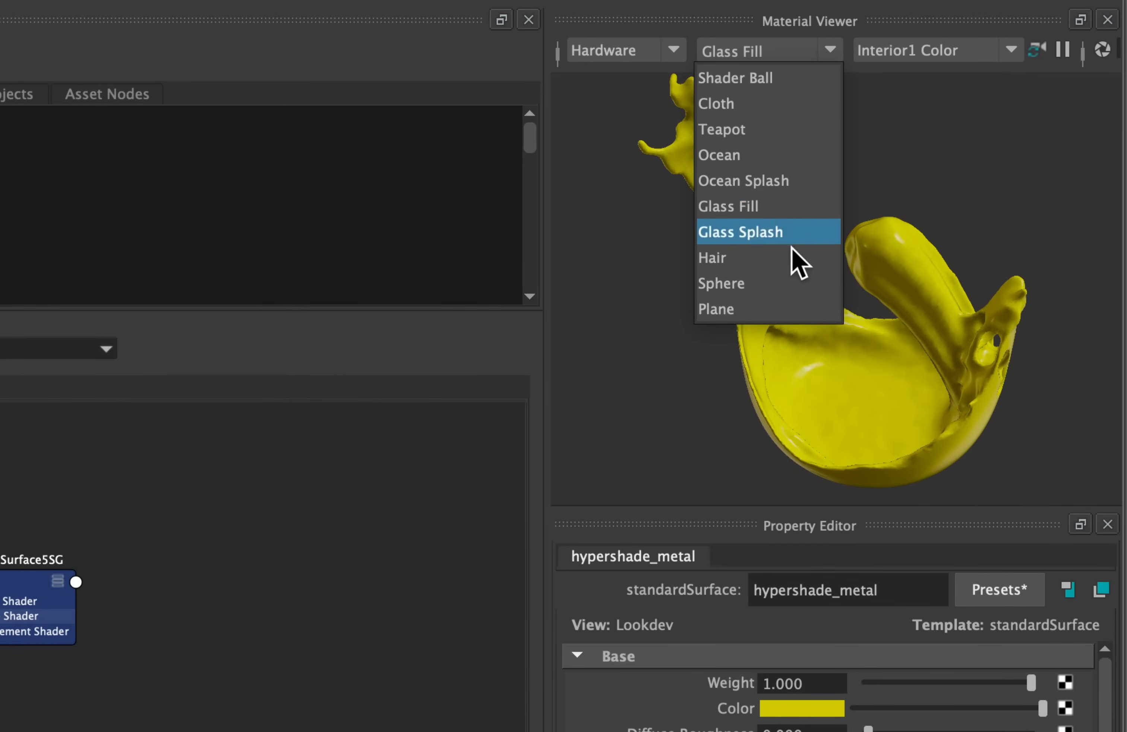
# Preview hypershade_metal on the Glass Splash and Hair shapes in the Material Viewer
pyautogui.click(778, 240)
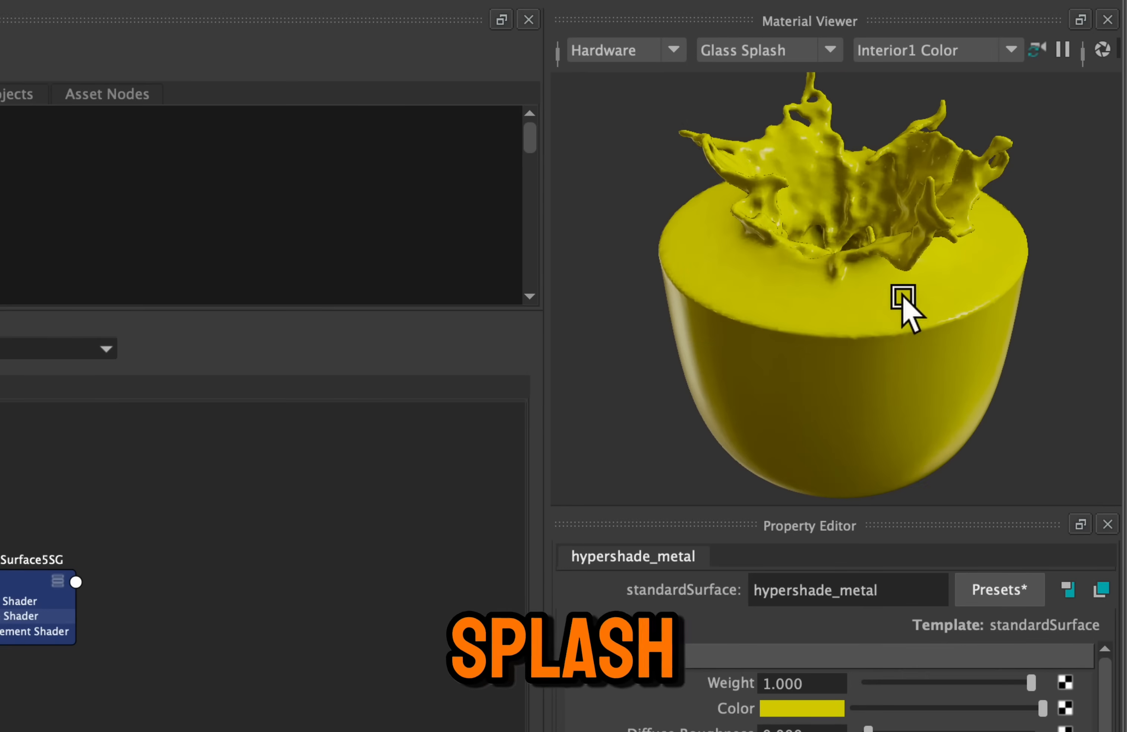
pyautogui.keyDown('alt'); pyautogui.moveTo(888, 357); pyautogui.dragTo(833, 107); pyautogui.keyUp('alt')
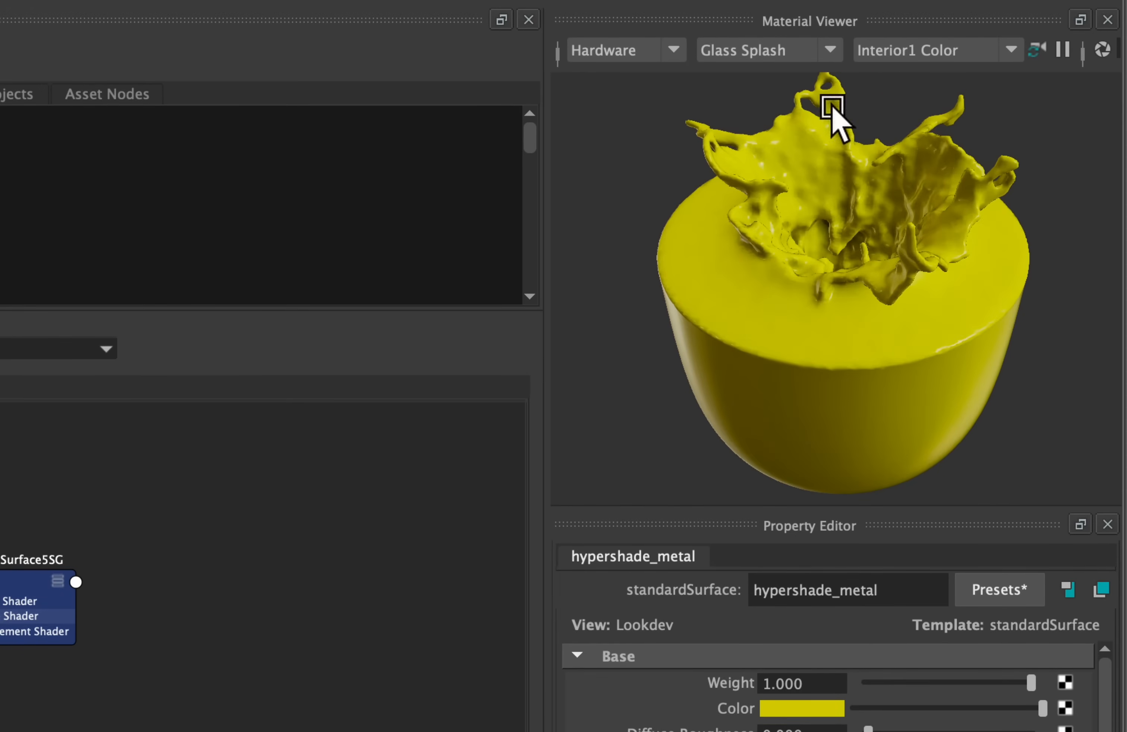
pyautogui.click(811, 54)
pyautogui.click(780, 259)
pyautogui.moveTo(811, 252)
pyautogui.keyDown('alt'); pyautogui.mouseDown()
pyautogui.moveTo(1019, 239)
pyautogui.moveTo(925, 221)
pyautogui.moveTo(846, 252)
pyautogui.moveTo(757, 262)
pyautogui.moveTo(871, 282)
pyautogui.moveTo(870, 266)
pyautogui.mouseUp(); pyautogui.keyUp('alt')
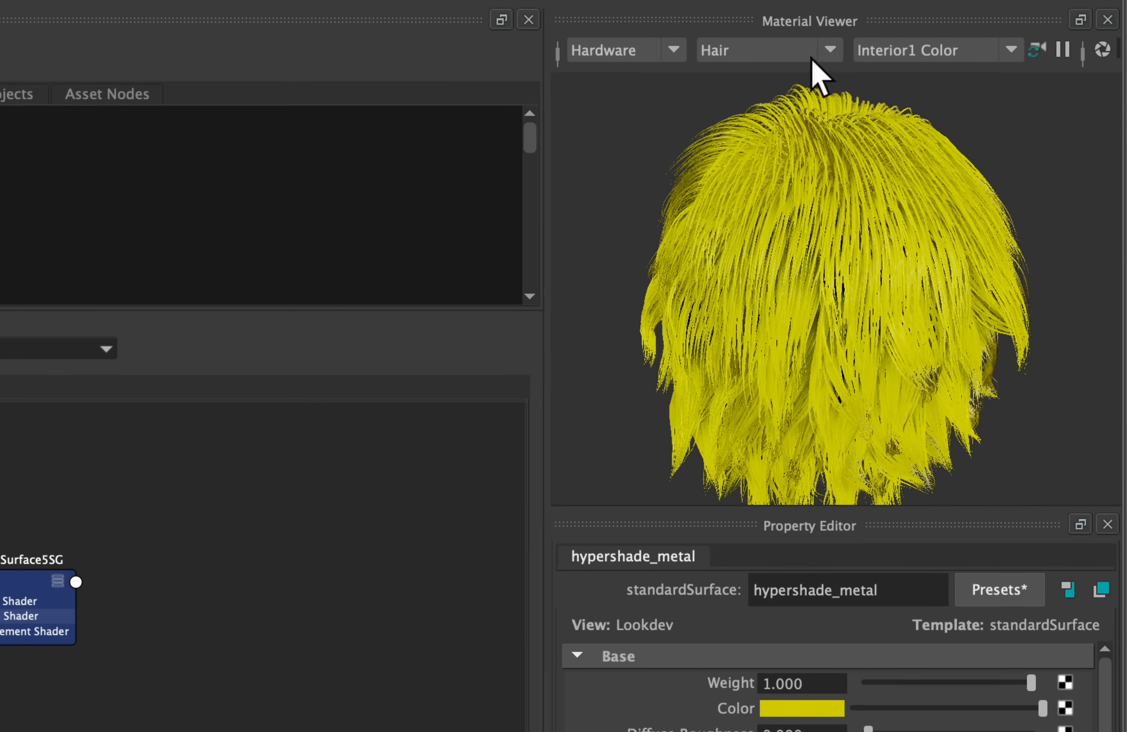
# Preview hypershade_metal on the Sphere and Plane shapes in the Material Viewer
pyautogui.click(827, 52)
pyautogui.click(754, 285)
pyautogui.keyDown('alt'); pyautogui.moveTo(782, 295); pyautogui.dragTo(862, 295); pyautogui.keyUp('alt')
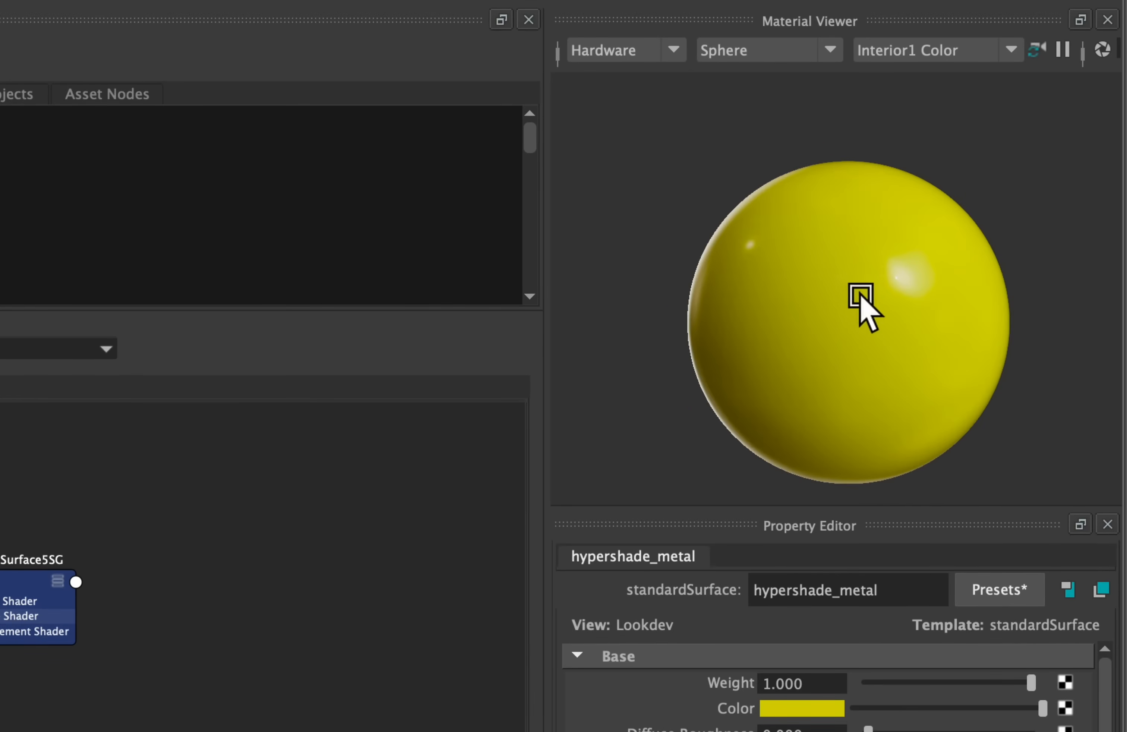
pyautogui.click(784, 50)
pyautogui.click(746, 312)
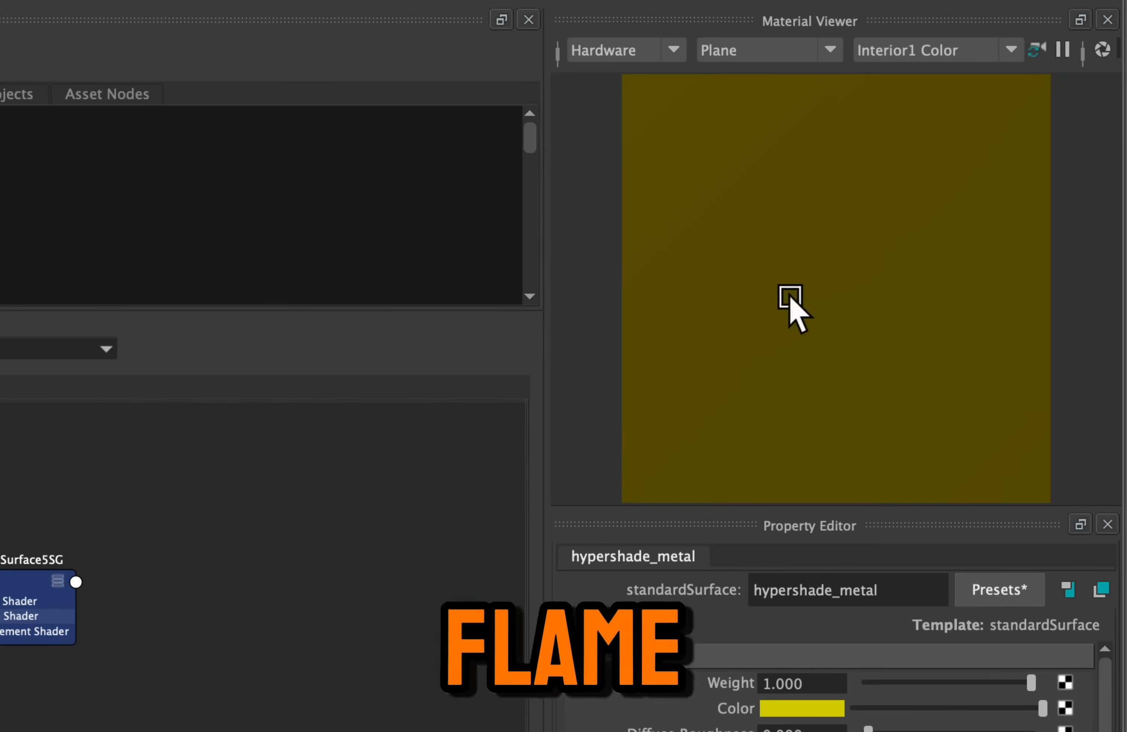
pyautogui.scroll(-5, 792, 302)
pyautogui.scroll(8, 791, 300)
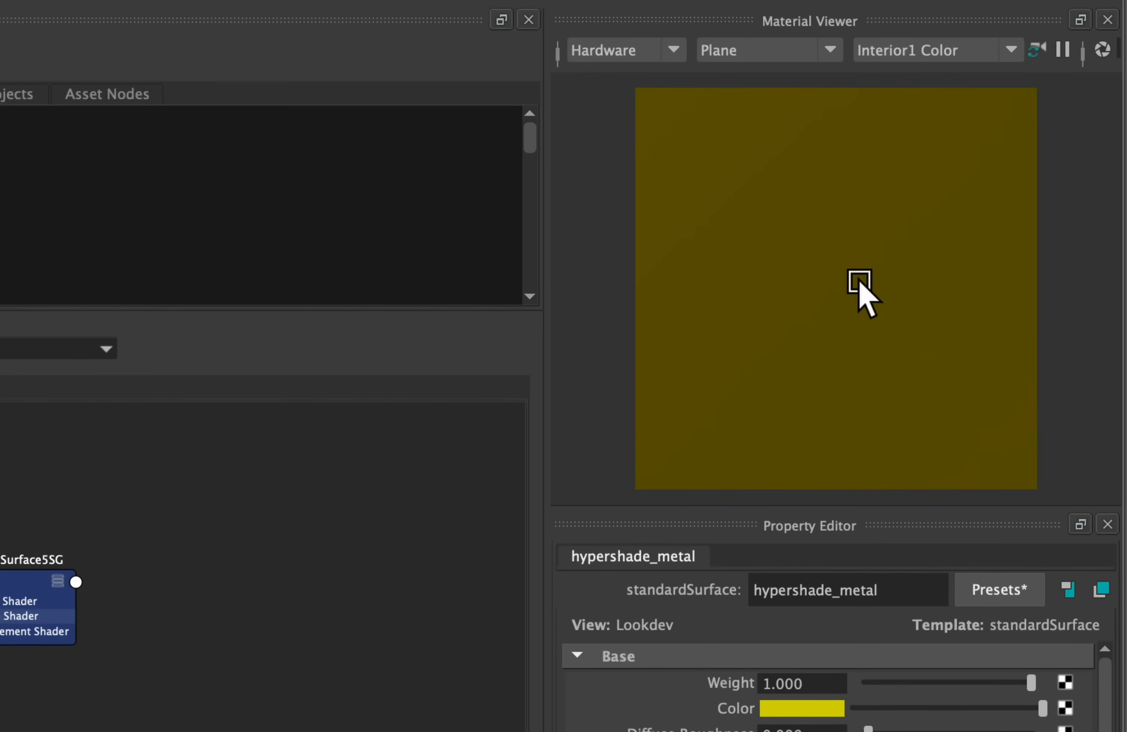
# Set the Material Viewer's preview shape back to Sphere
pyautogui.click(759, 50)
pyautogui.click(754, 282)
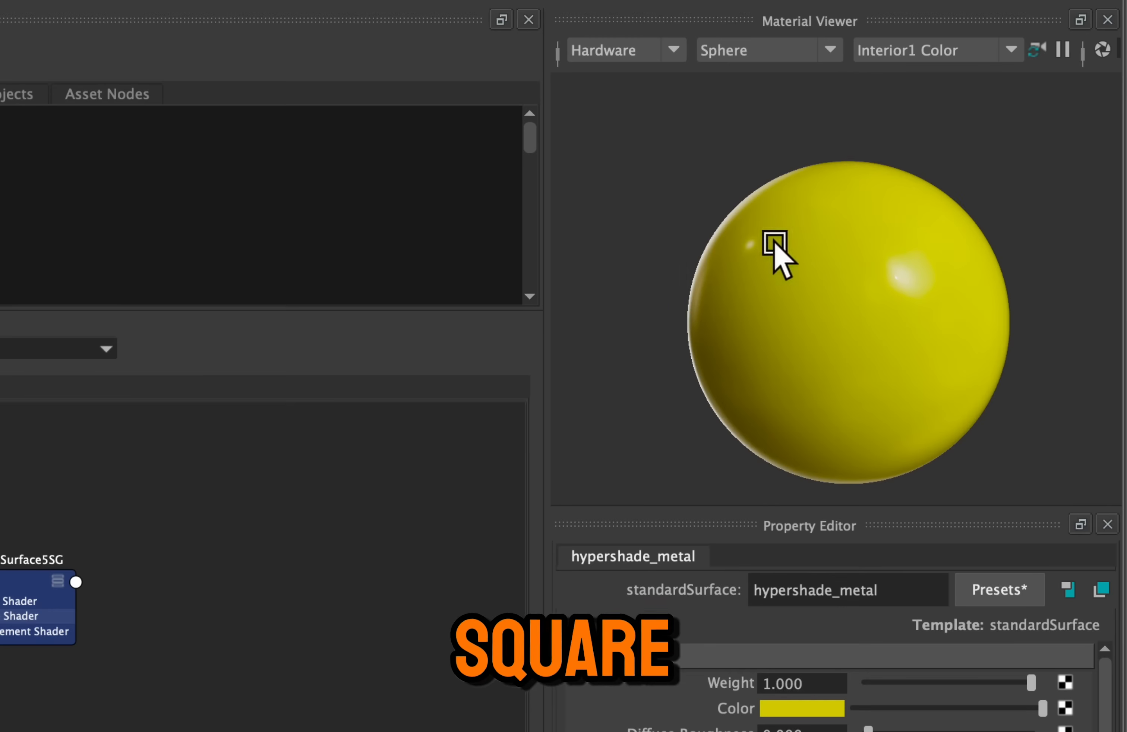
pyautogui.keyDown('alt'); pyautogui.moveTo(889, 194); pyautogui.dragTo(870, 197); pyautogui.keyUp('alt')
# Preview the sphere under the Interior2 Color, Exterior1 Neutral and Exterior2 Color environments, and return to Interior1 Color
pyautogui.click(935, 52)
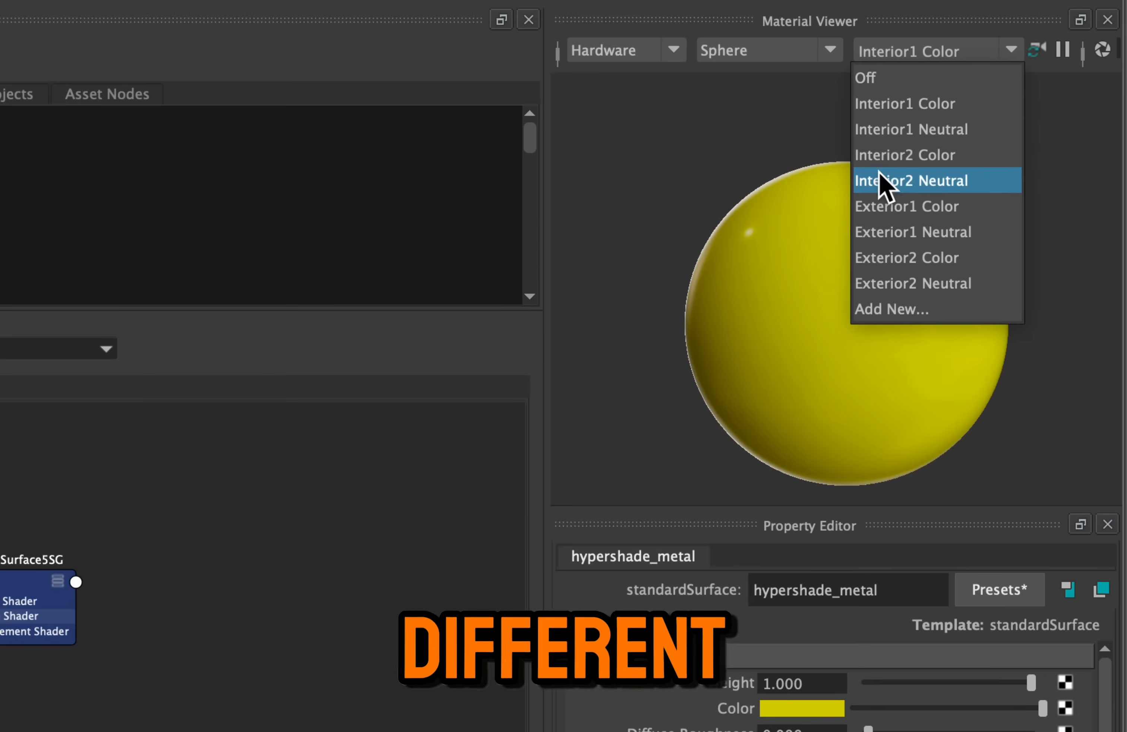
pyautogui.click(837, 157)
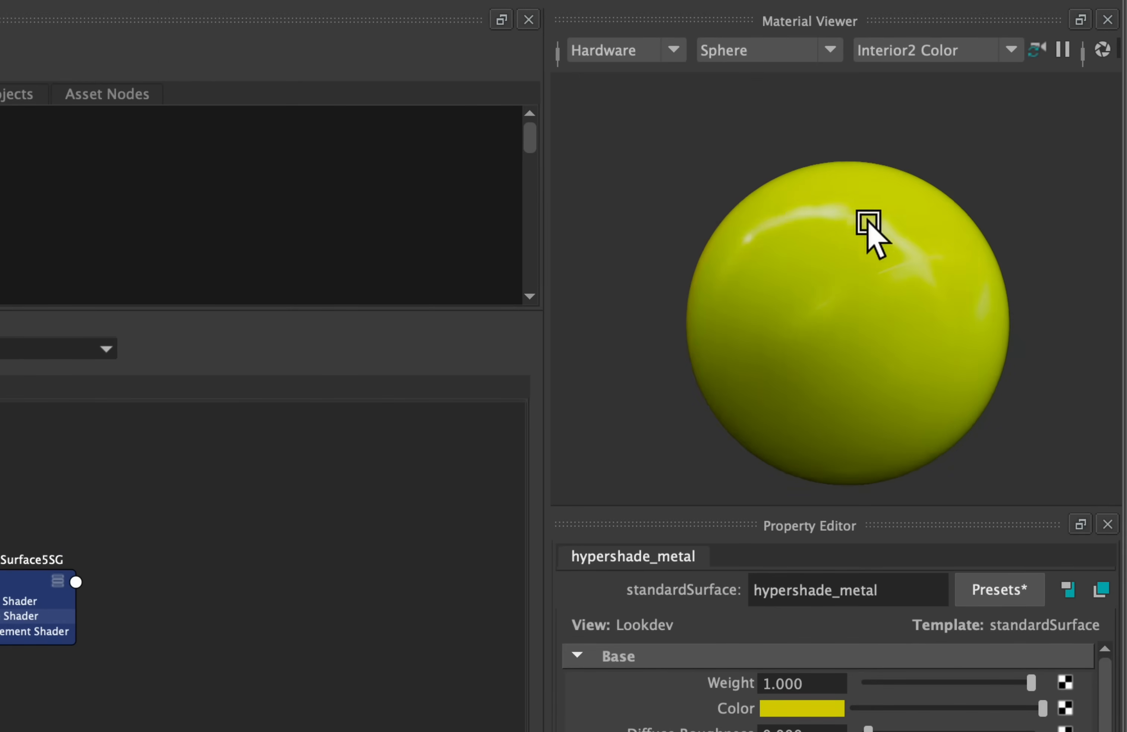
pyautogui.click(939, 52)
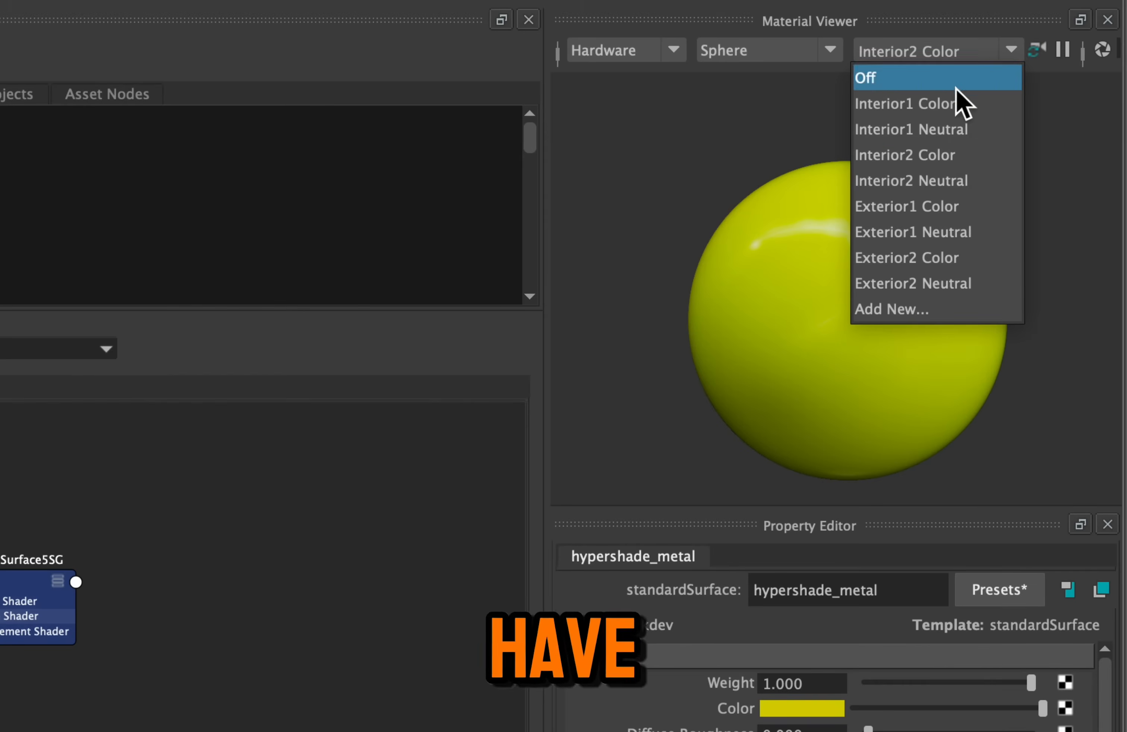
pyautogui.click(955, 233)
pyautogui.click(970, 52)
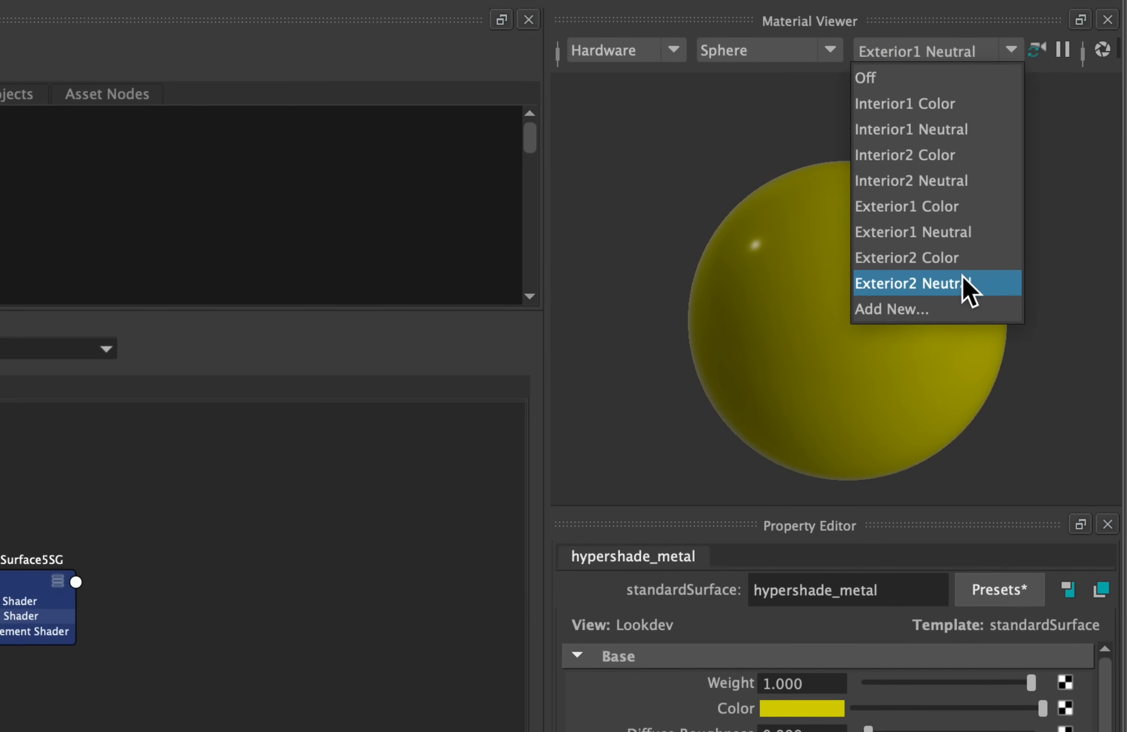
pyautogui.click(901, 260)
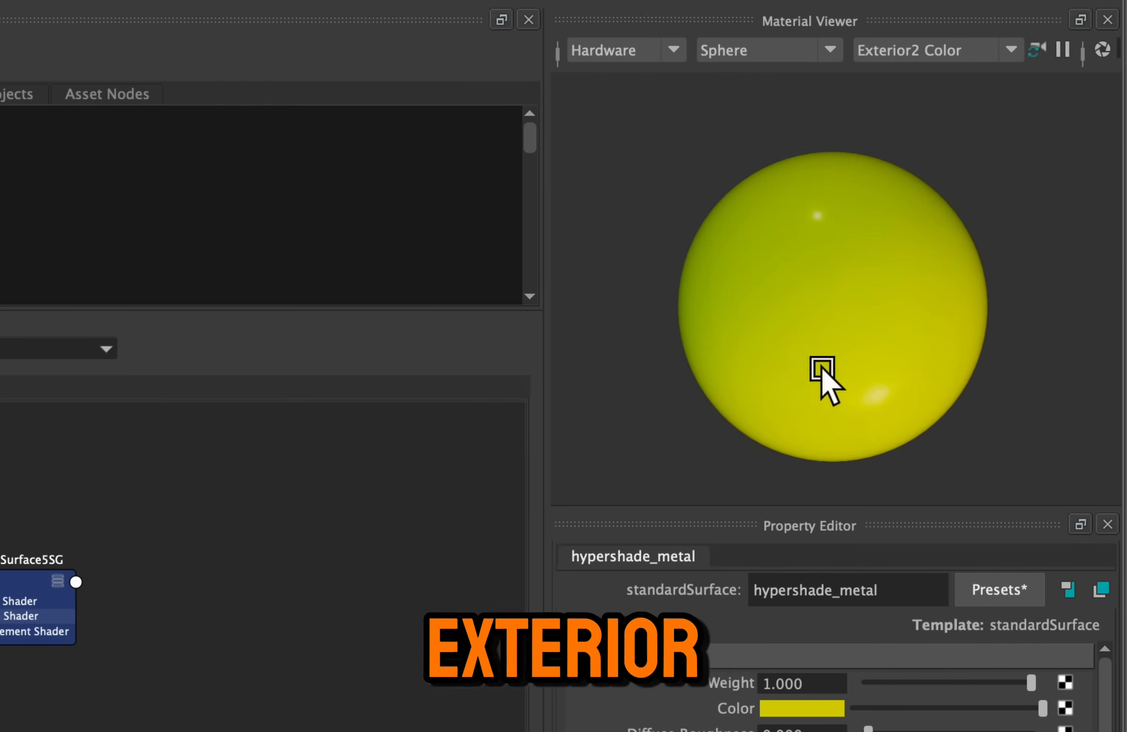
pyautogui.click(927, 57)
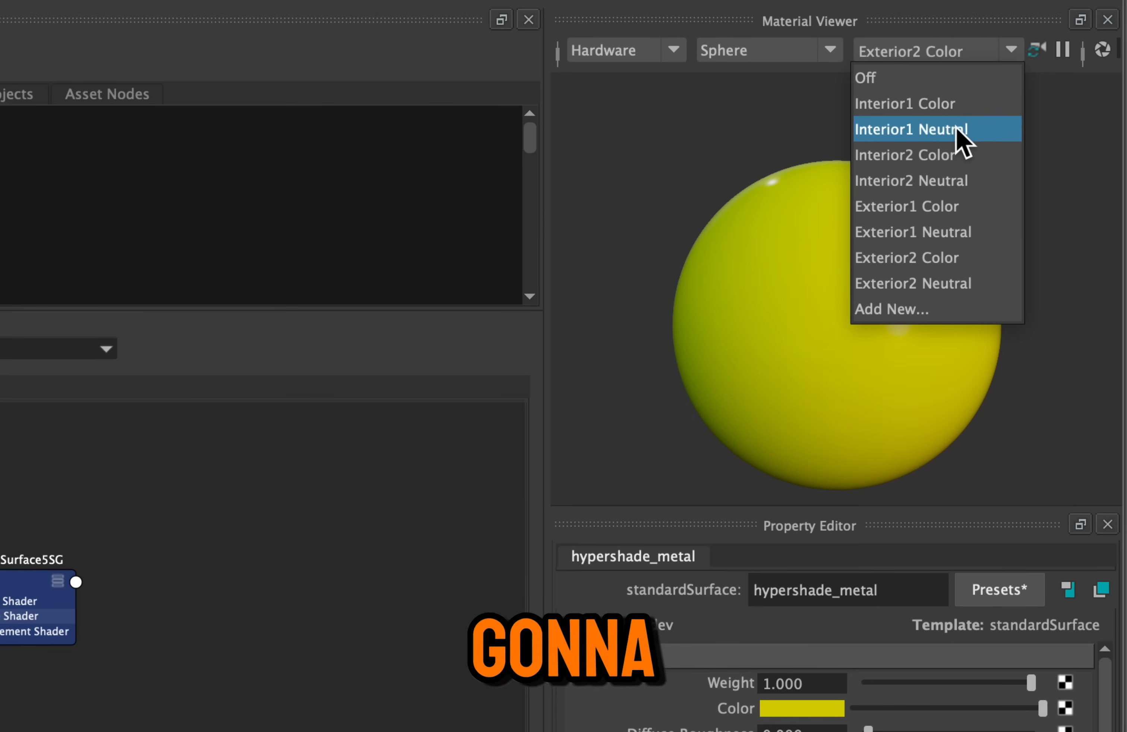
pyautogui.click(964, 108)
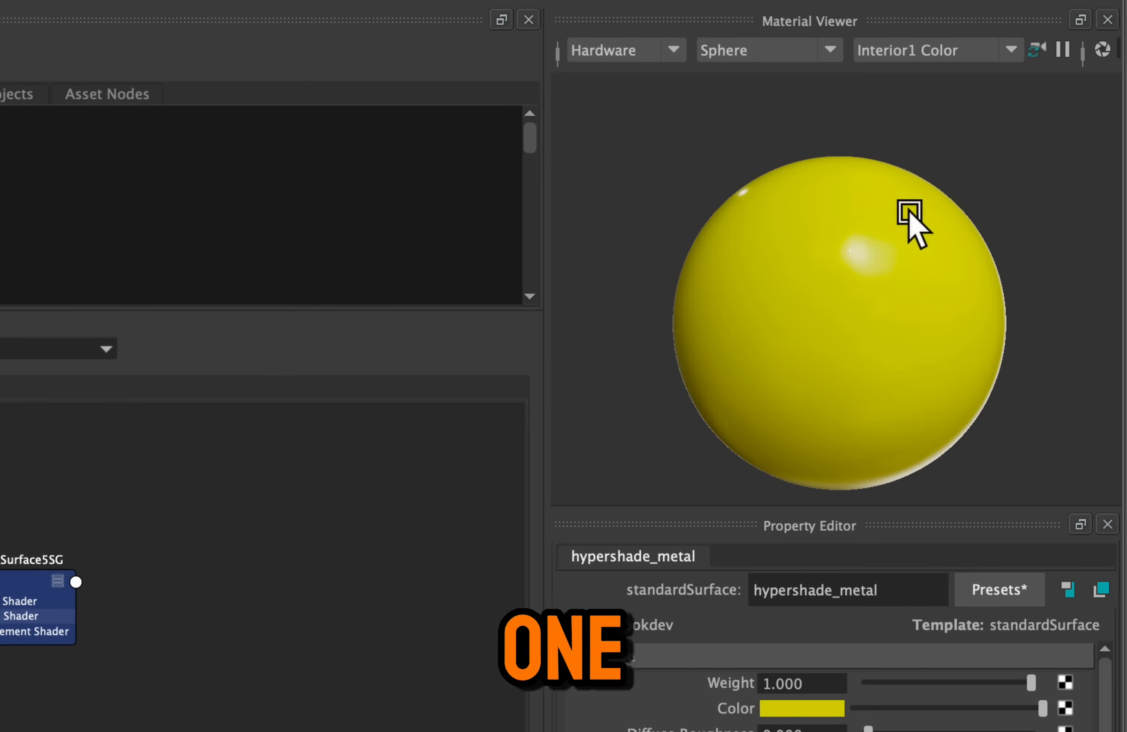
# Zoom and pan around the preview sphere in the Material Viewer, and reset the viewer's camera
pyautogui.scroll(-10, 938, 238)
pyautogui.keyDown('alt'); pyautogui.moveTo(870, 251); pyautogui.dragTo(1070, 138, button='middle'); pyautogui.keyUp('alt')
pyautogui.scroll(-2, 931, 229)
pyautogui.keyDown('alt'); pyautogui.moveTo(930, 229); pyautogui.dragTo(1109, 101, button='middle'); pyautogui.keyUp('alt')
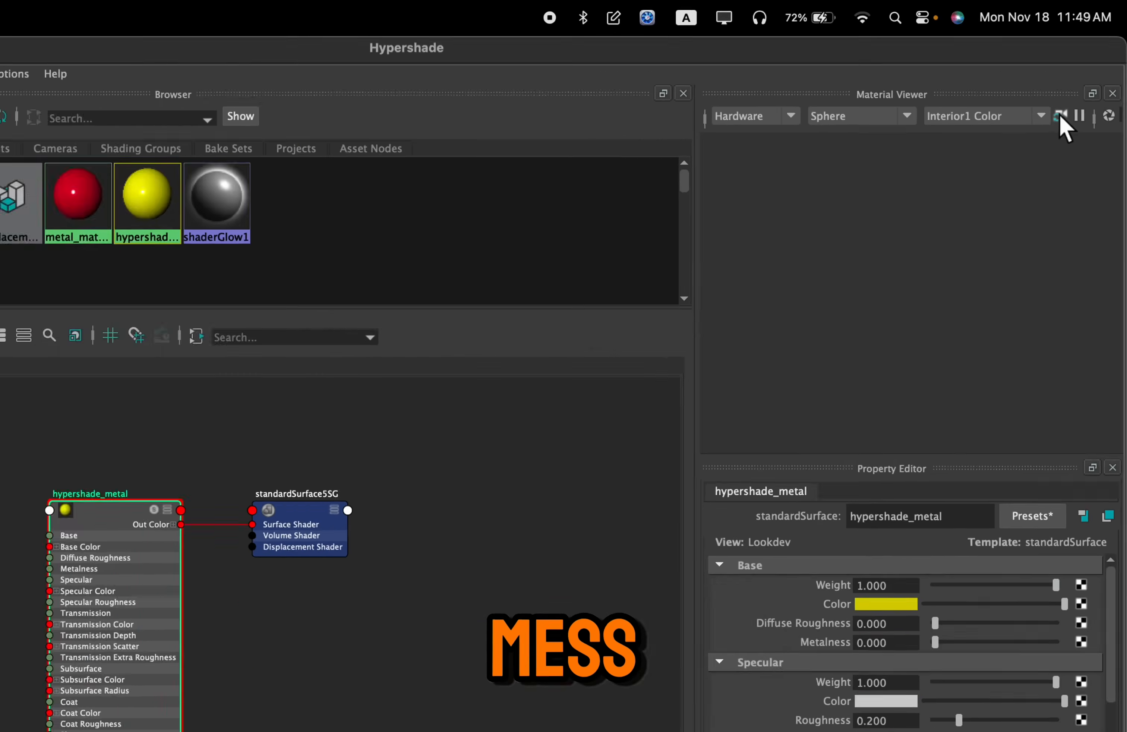
pyautogui.click(1006, 162)
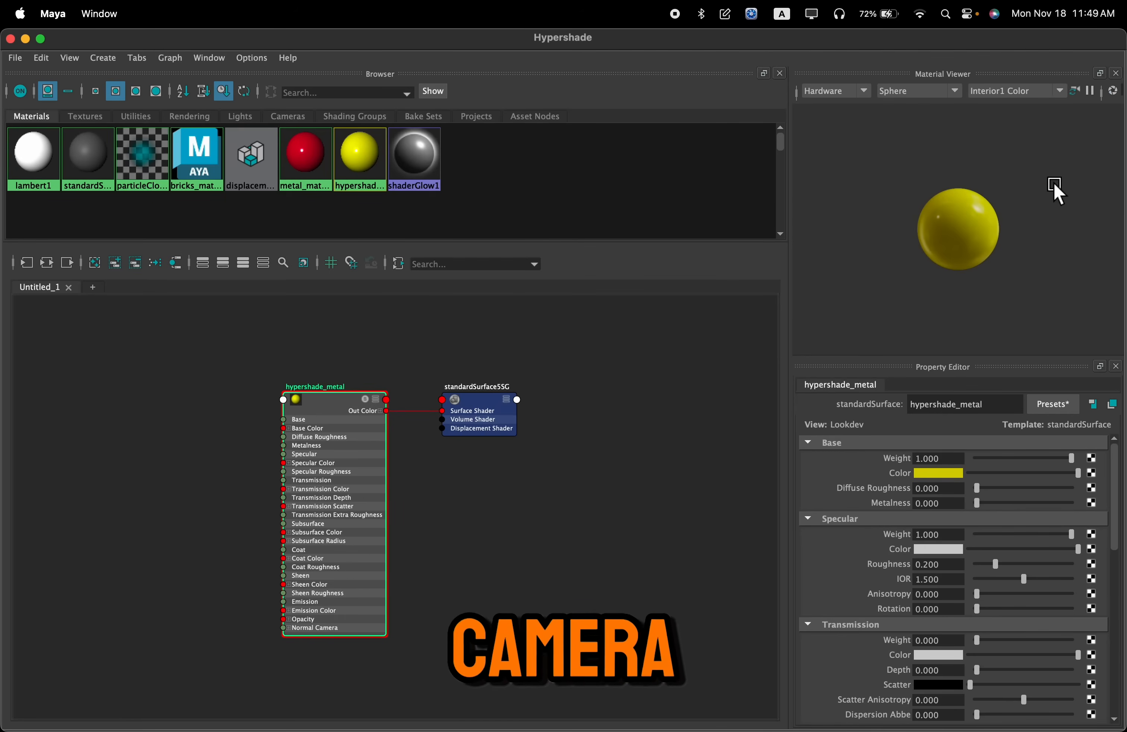
pyautogui.click(1075, 91)
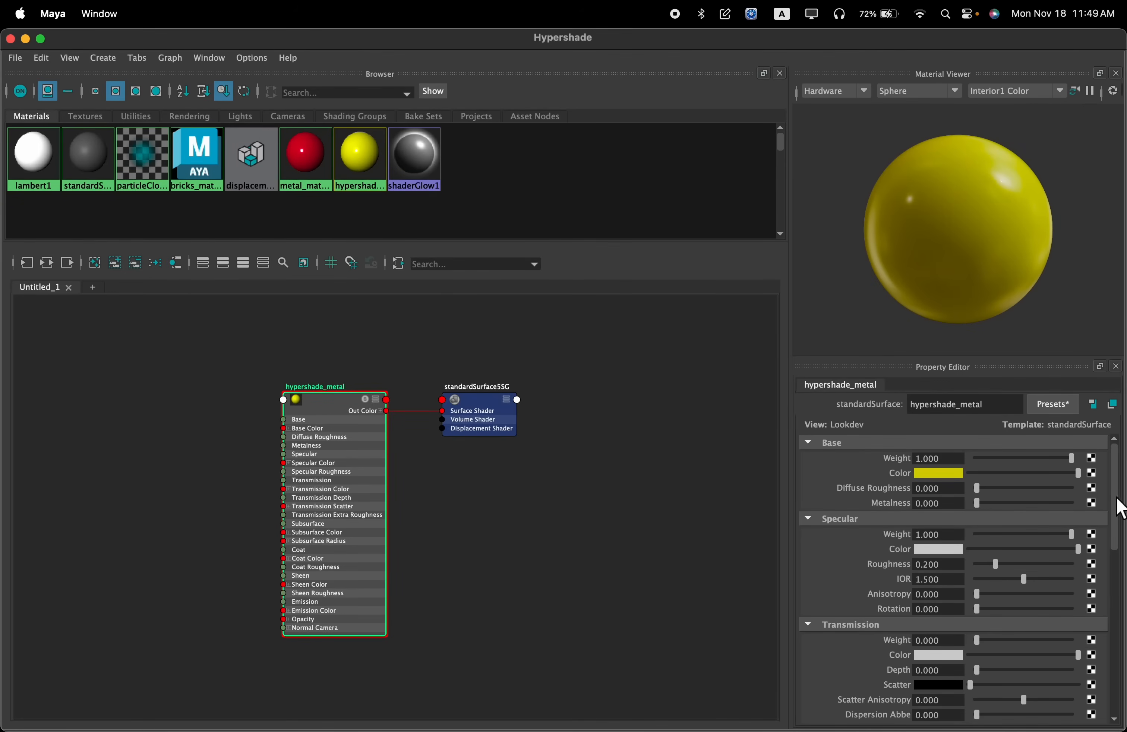
# Look through hypershade_metal's attributes in the Property Editor and its nodes in the graph
pyautogui.scroll(-10, 1122, 507)
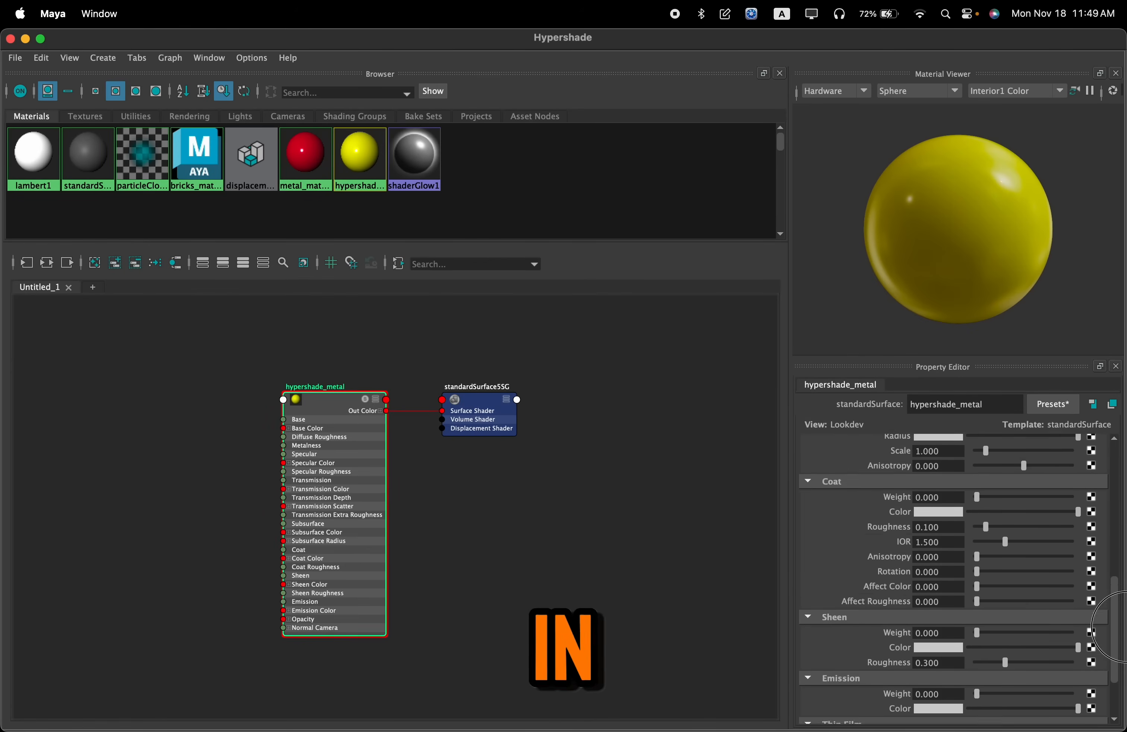
pyautogui.scroll(10, 1122, 506)
pyautogui.scroll(-5, 584, 547)
pyautogui.keyDown('alt'); pyautogui.moveTo(588, 554); pyautogui.dragTo(666, 578, button='middle'); pyautogui.keyUp('alt')
pyautogui.scroll(5, 621, 582)
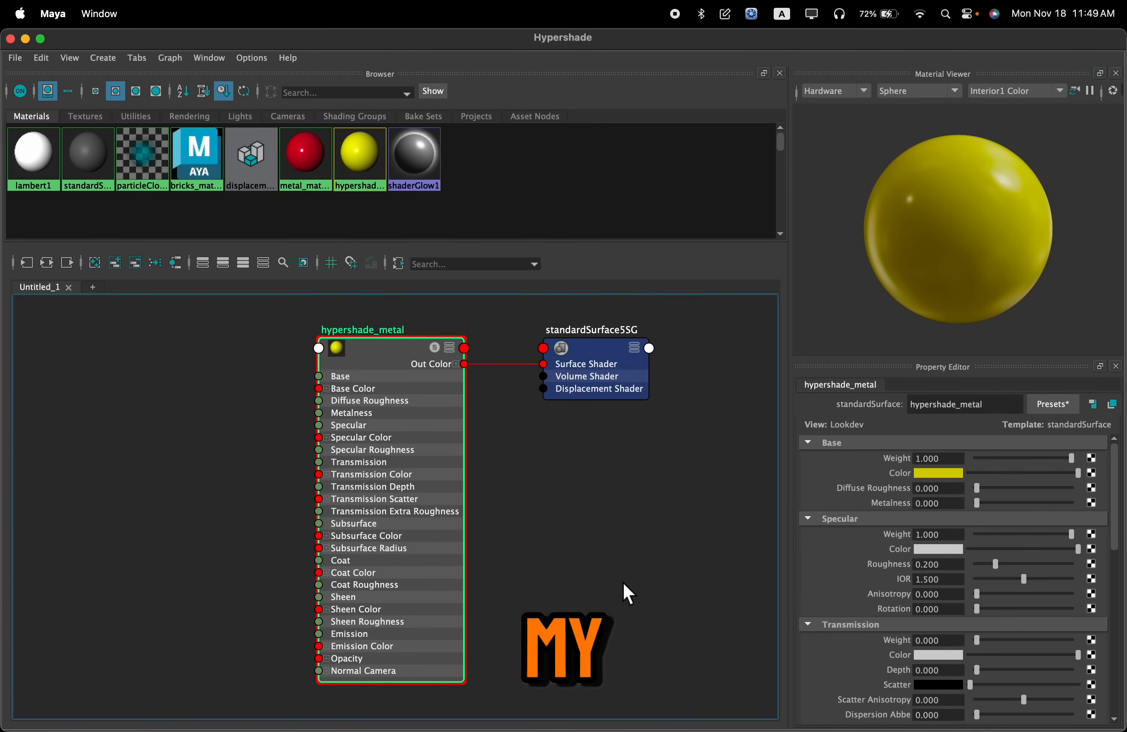
pyautogui.scroll(-5, 621, 581)
pyautogui.keyDown('alt'); pyautogui.moveTo(623, 574); pyautogui.dragTo(631, 580, button='middle'); pyautogui.keyUp('alt')
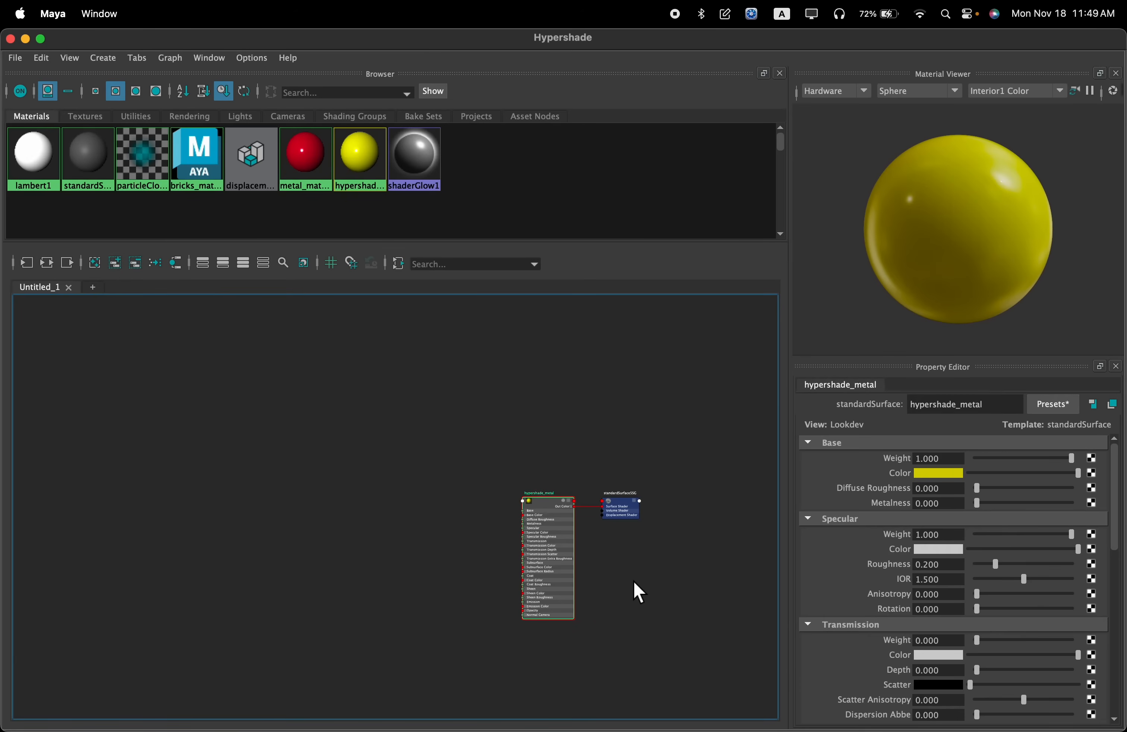
# Switch to Finder and open the textures folder inside the Hypershade project folder
pyautogui.press('super+Tab')
pyautogui.press('super+Tab')
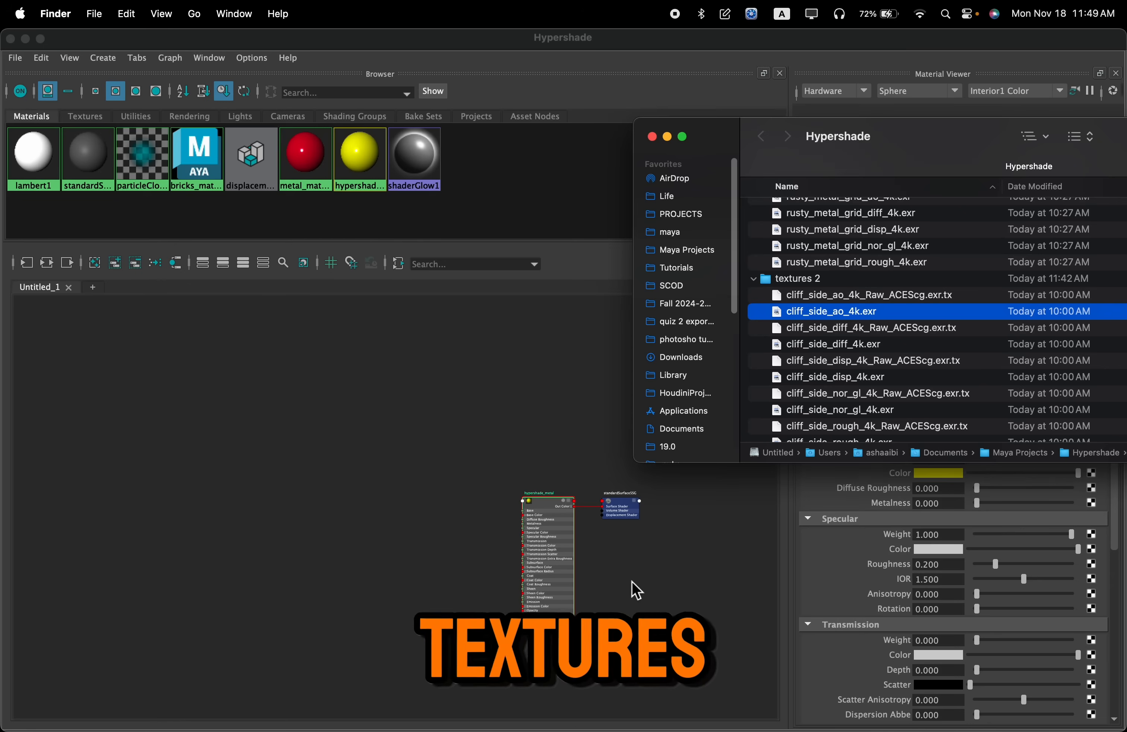
pyautogui.moveTo(855, 171); pyautogui.dragTo(592, 184)
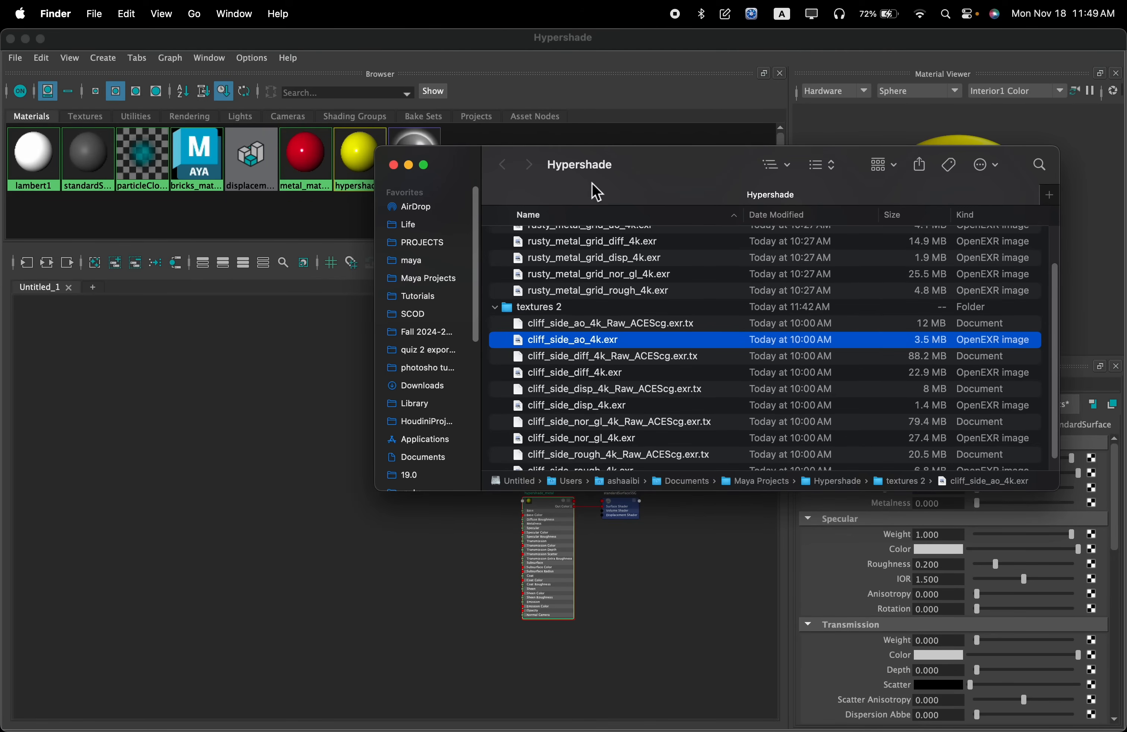
pyautogui.scroll(3, 611, 300)
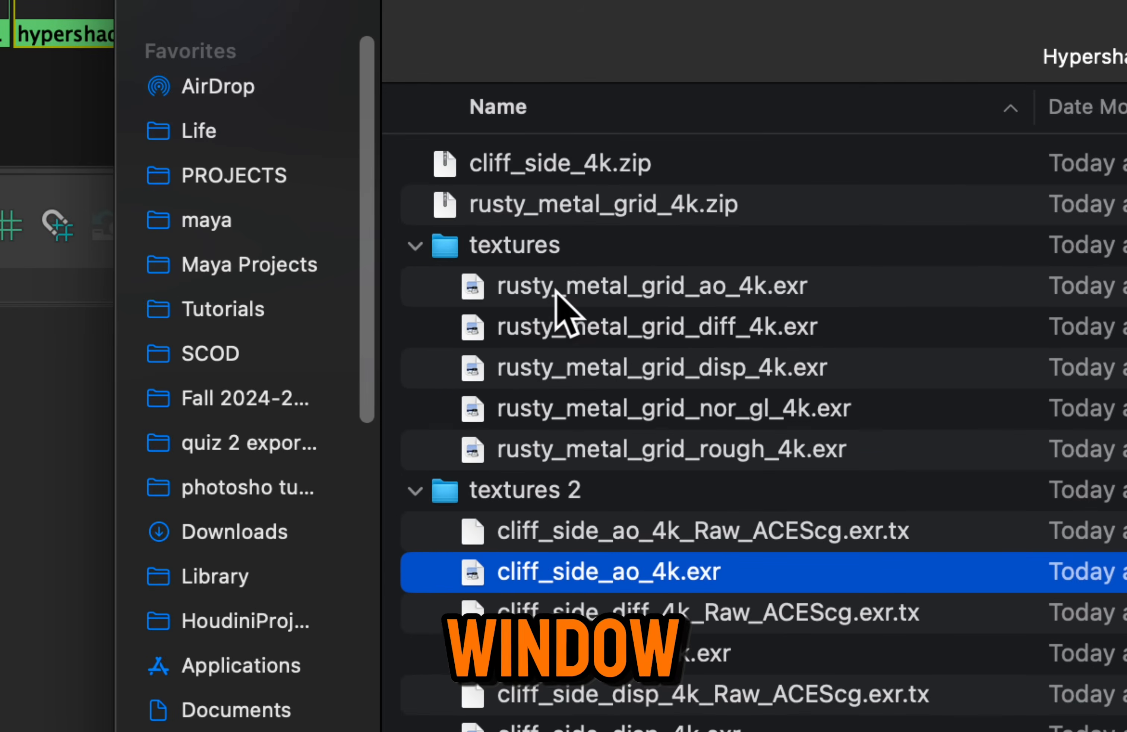
pyautogui.click(541, 287)
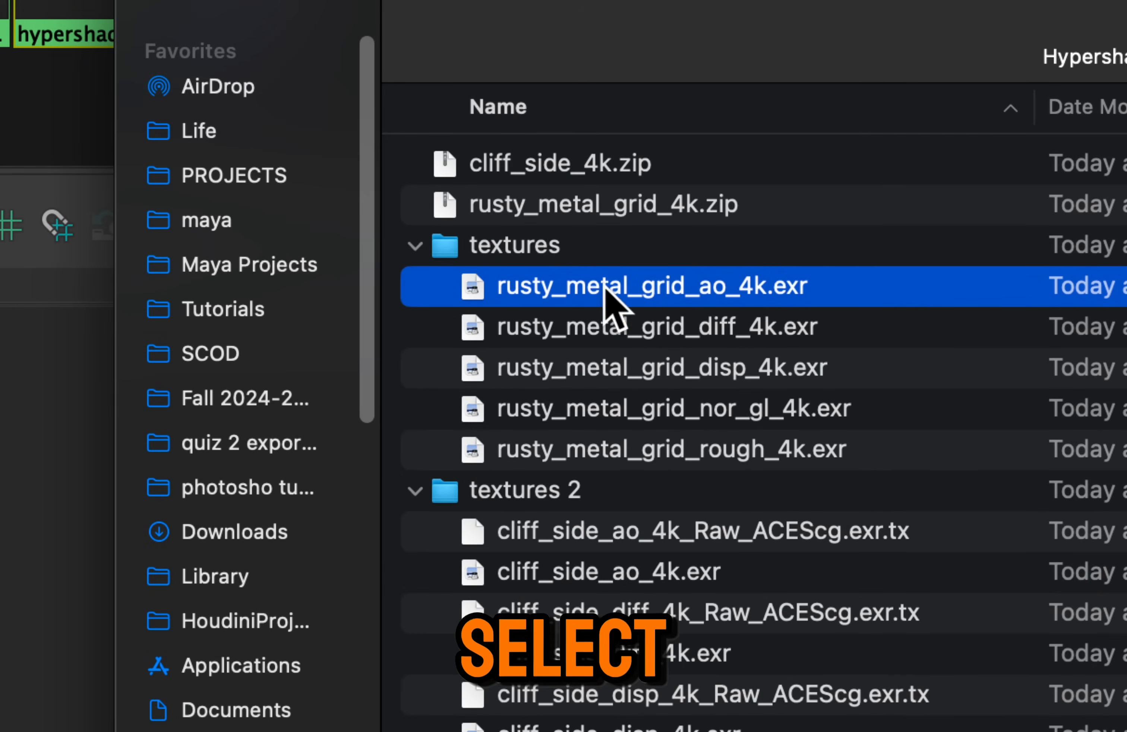
pyautogui.doubleClick(495, 246)
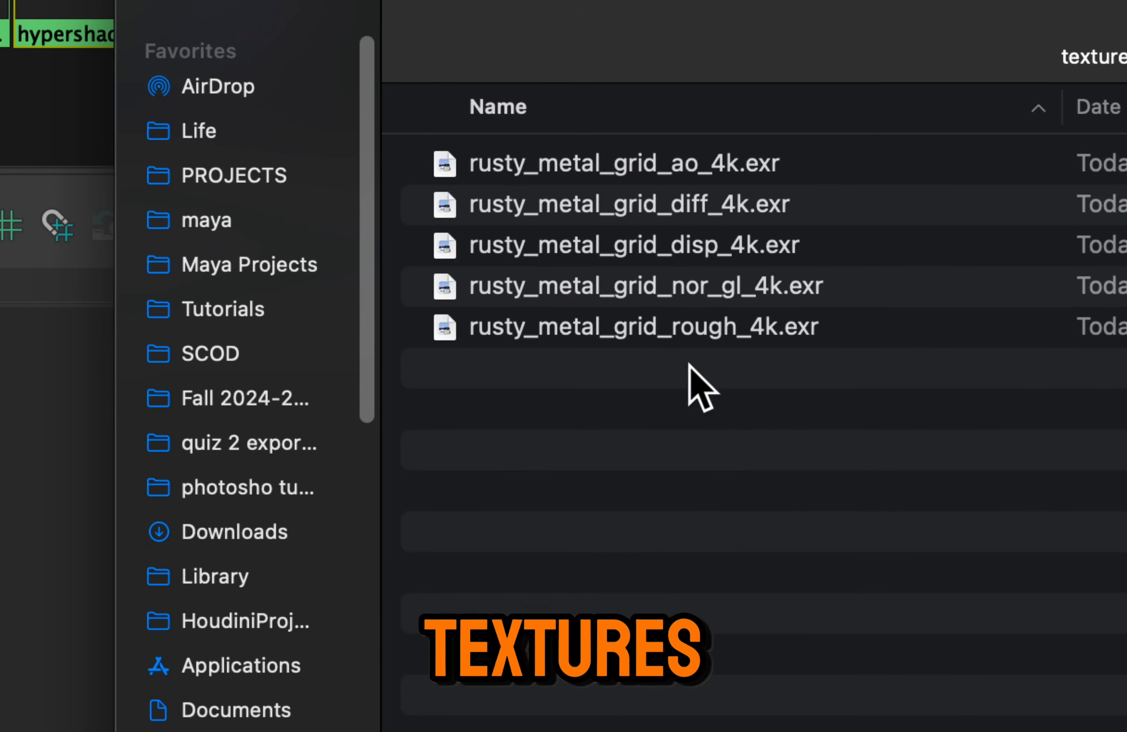
# Look over the ao, diff, disp, nor_gl and rough rusty_metal_grid texture files
pyautogui.click(559, 166)
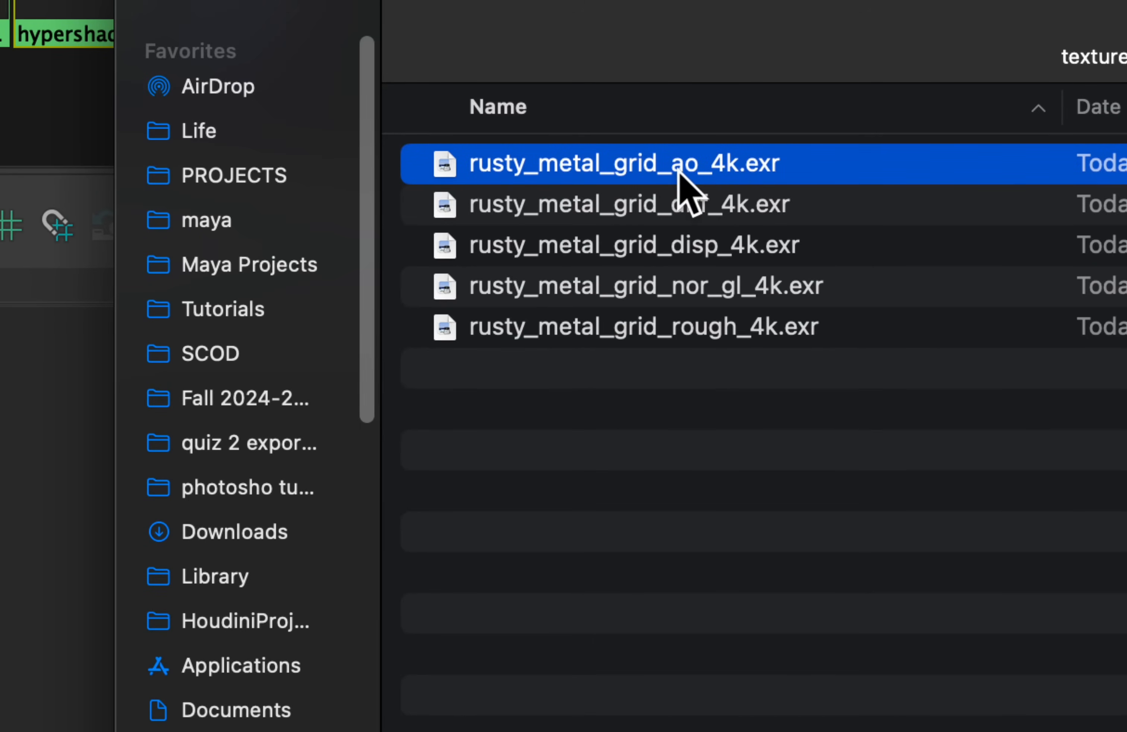
pyautogui.click(678, 209)
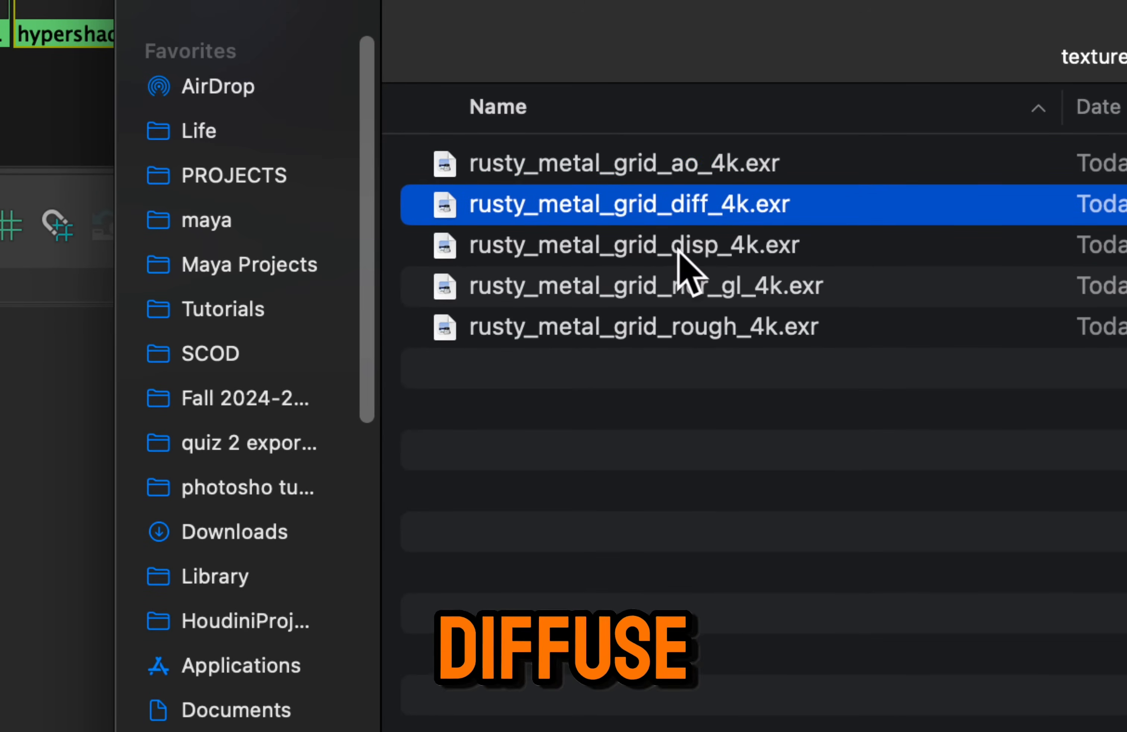
pyautogui.click(679, 251)
pyautogui.click(693, 291)
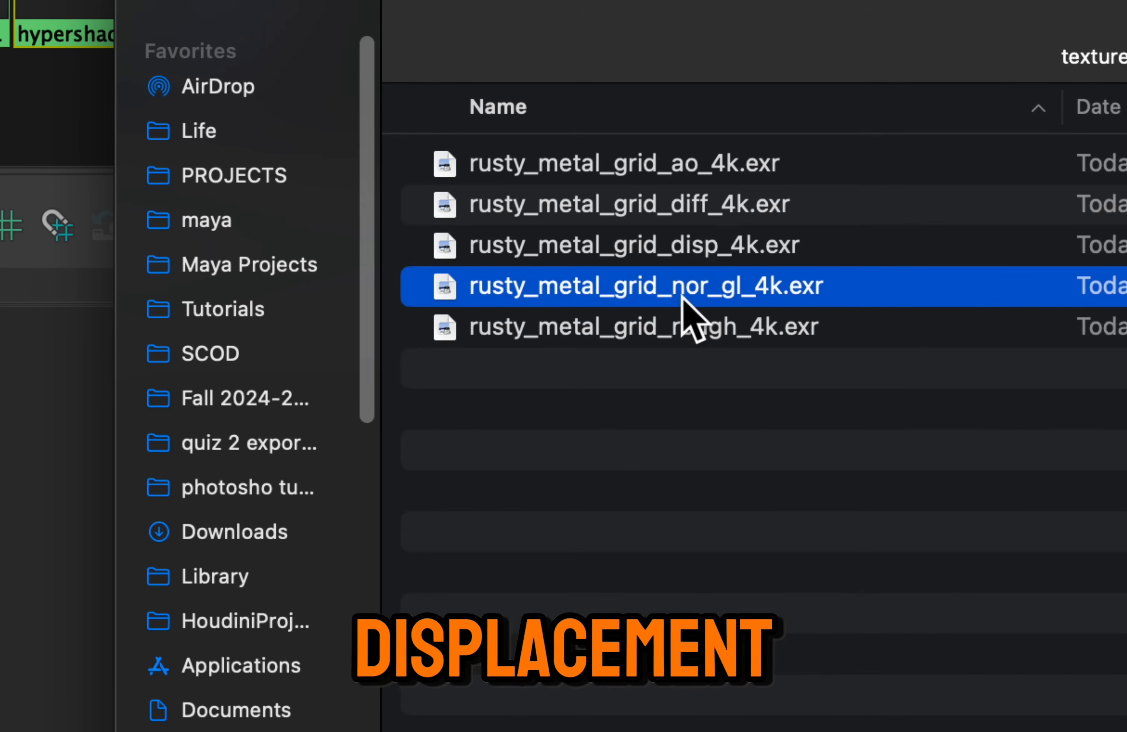
pyautogui.click(667, 331)
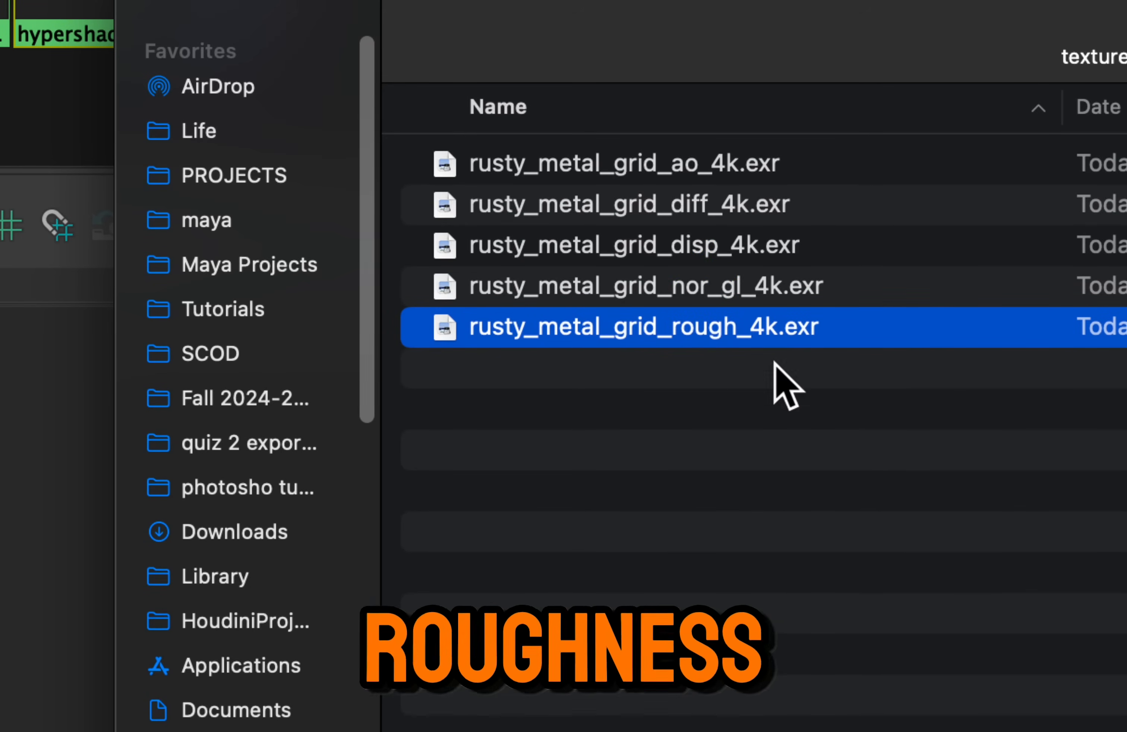
# Import all five rusty_metal_grid EXR textures from Finder into the Hypershade graph above the hypershade_metal node
pyautogui.moveTo(736, 459); pyautogui.dragTo(606, 164)
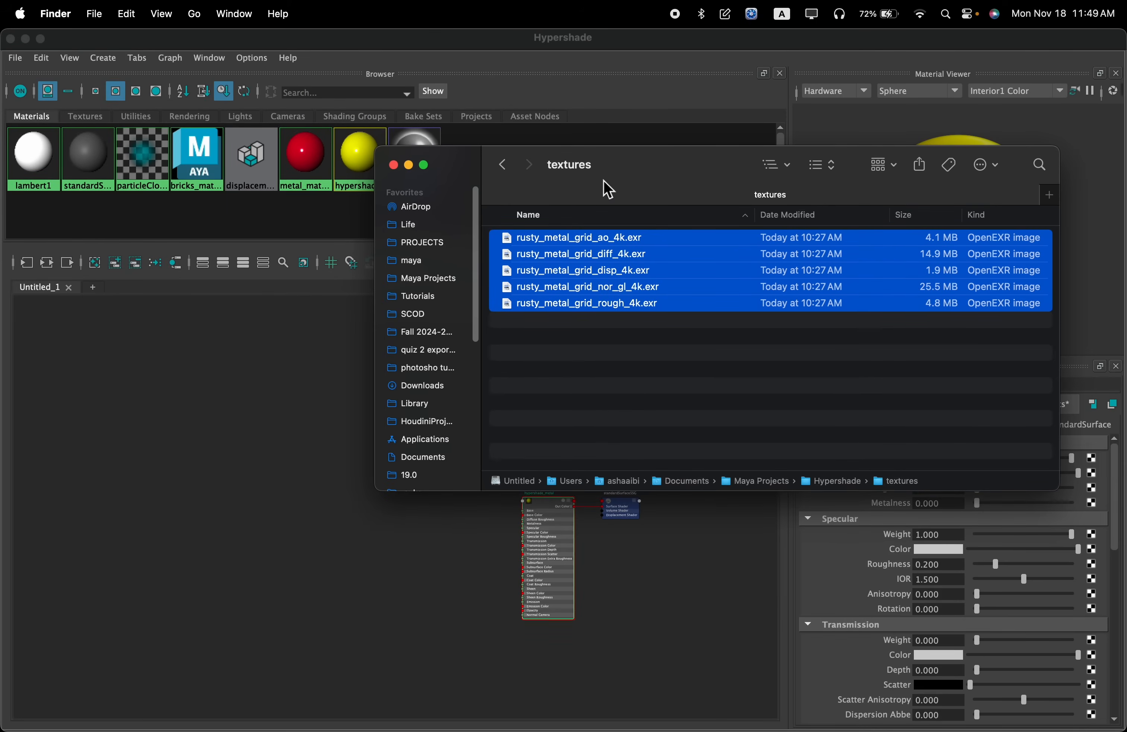
pyautogui.moveTo(609, 190); pyautogui.dragTo(800, 239)
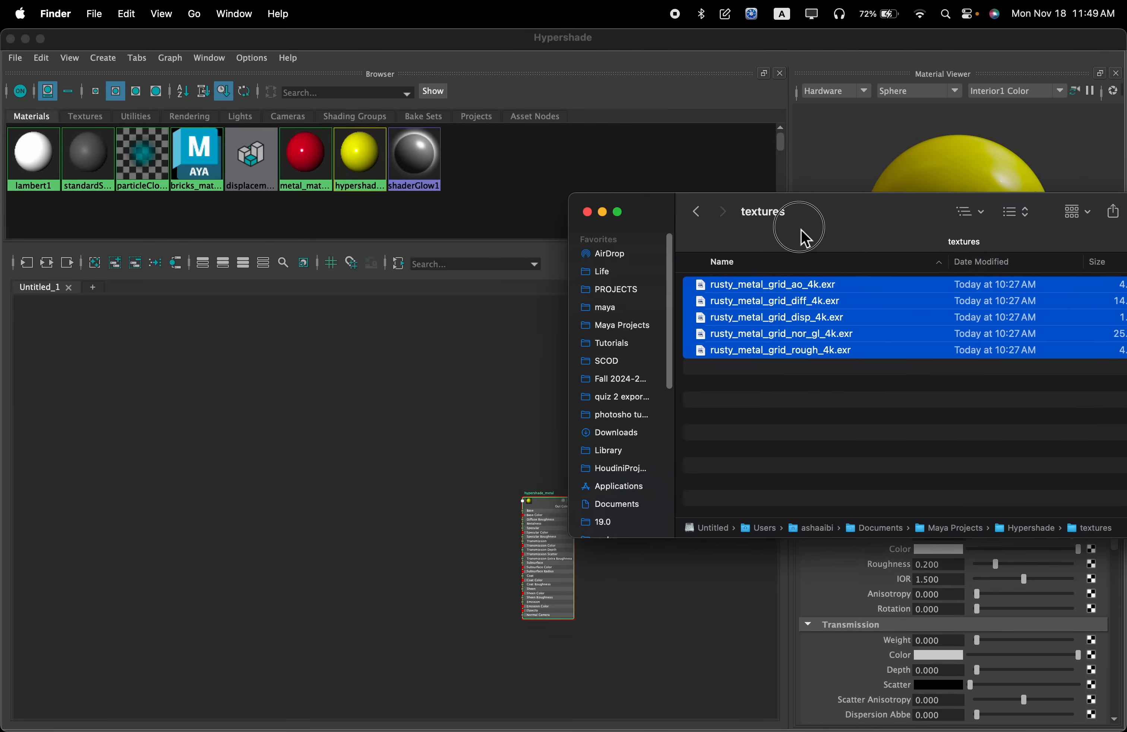
pyautogui.moveTo(736, 285); pyautogui.dragTo(436, 379)
pyautogui.click(422, 380)
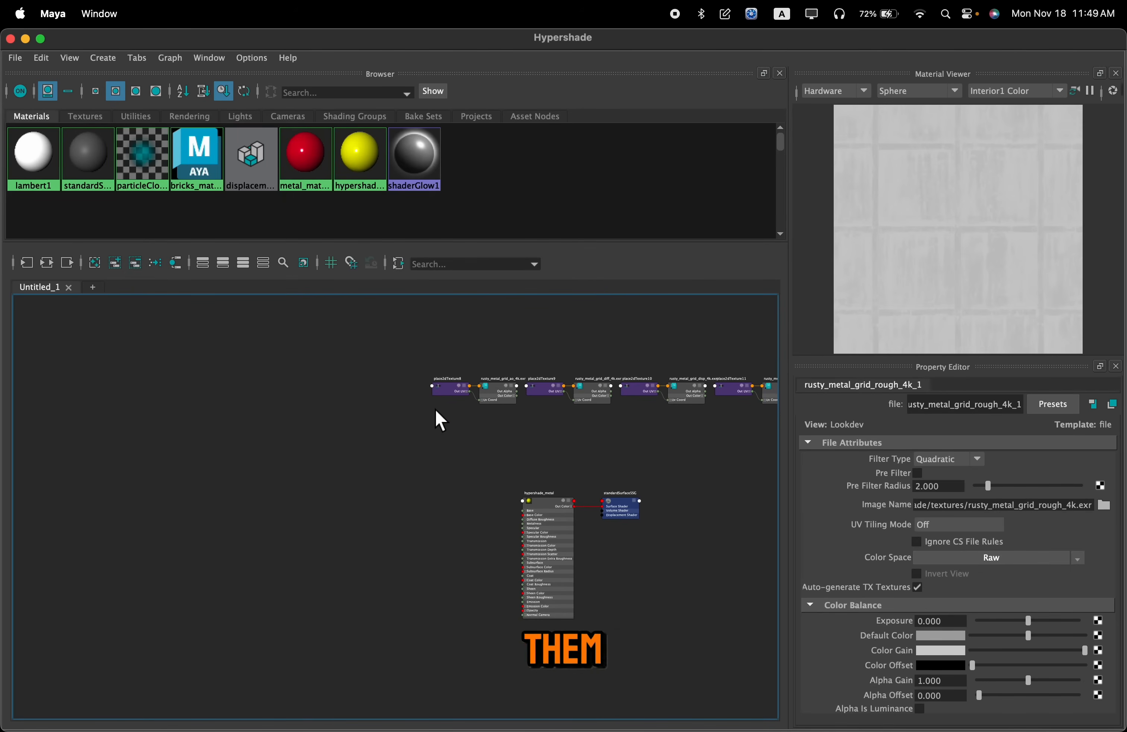
# Examine hypershade_metal's input attributes around Base Color and the rusty_metal_grid ao and diff texture nodes in the graph
pyautogui.keyDown('alt'); pyautogui.moveTo(604, 460); pyautogui.dragTo(369, 440, button='middle'); pyautogui.keyUp('alt')
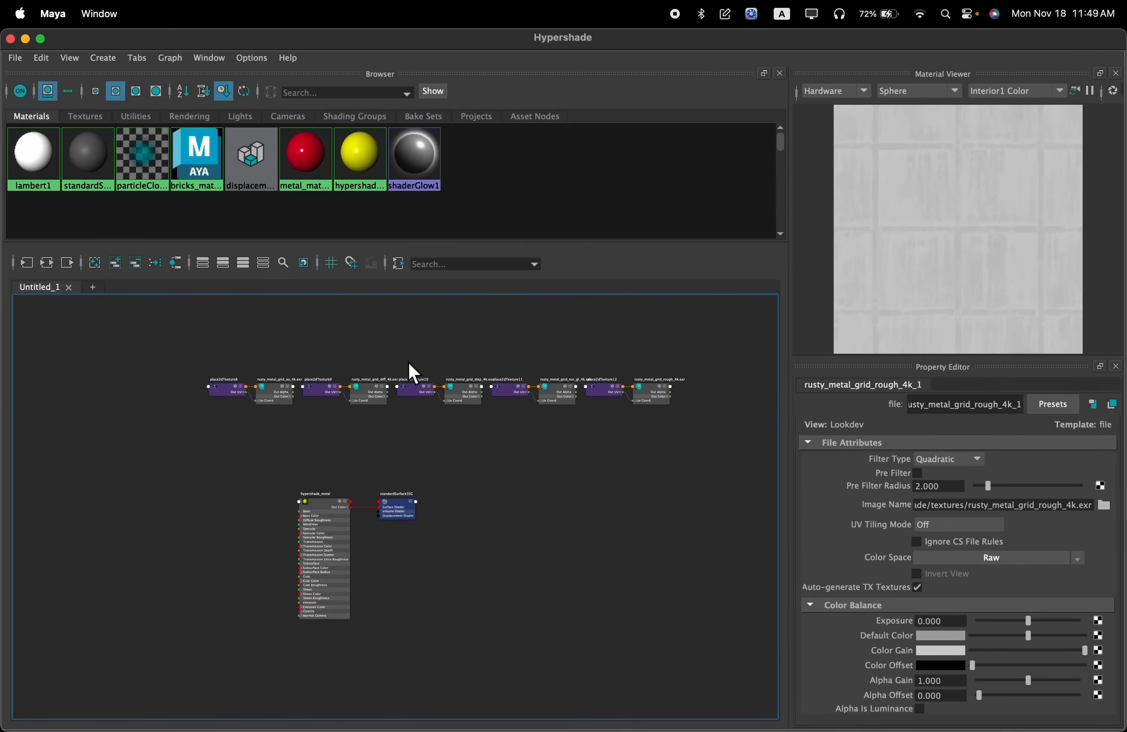
pyautogui.keyDown('alt'); pyautogui.moveTo(579, 469); pyautogui.dragTo(581, 405, button='middle'); pyautogui.keyUp('alt')
pyautogui.scroll(6, 483, 456)
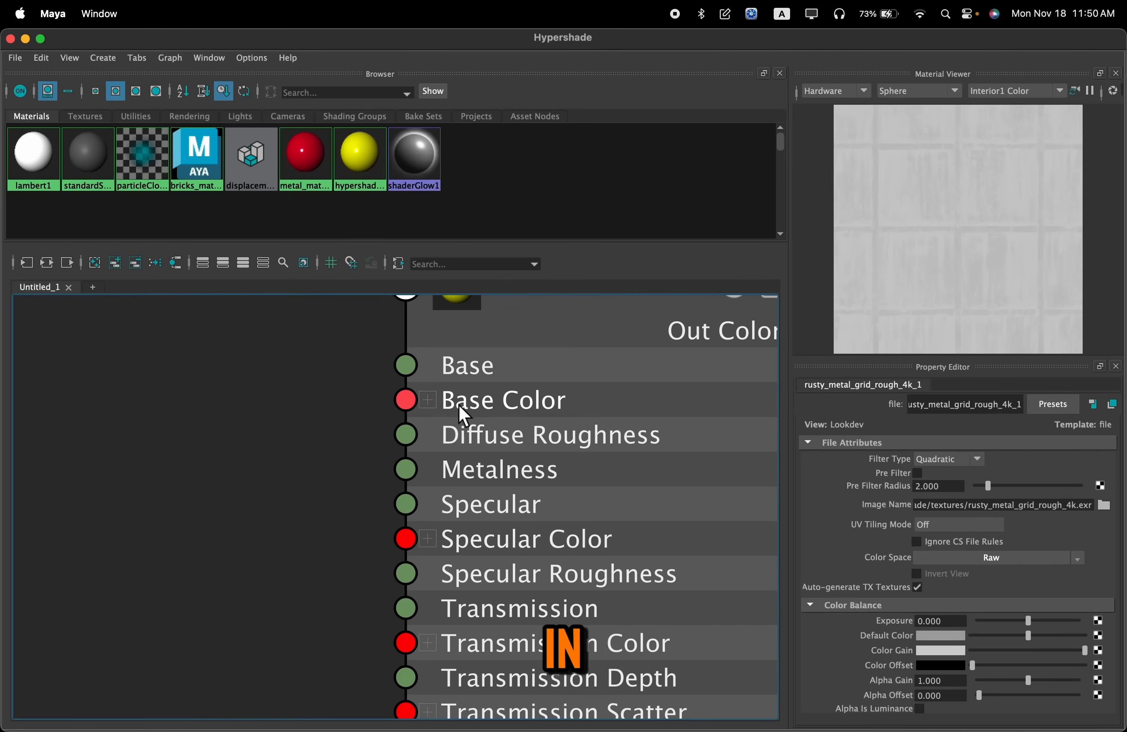
pyautogui.scroll(-10, 489, 399)
pyautogui.keyDown('alt'); pyautogui.moveTo(440, 376); pyautogui.dragTo(493, 549, button='middle'); pyautogui.keyUp('alt')
pyautogui.scroll(5, 492, 448)
pyautogui.keyDown('alt'); pyautogui.moveTo(545, 408); pyautogui.dragTo(453, 378, button='middle'); pyautogui.keyUp('alt')
pyautogui.keyDown('alt'); pyautogui.moveTo(557, 370); pyautogui.dragTo(437, 370, button='middle'); pyautogui.keyUp('alt')
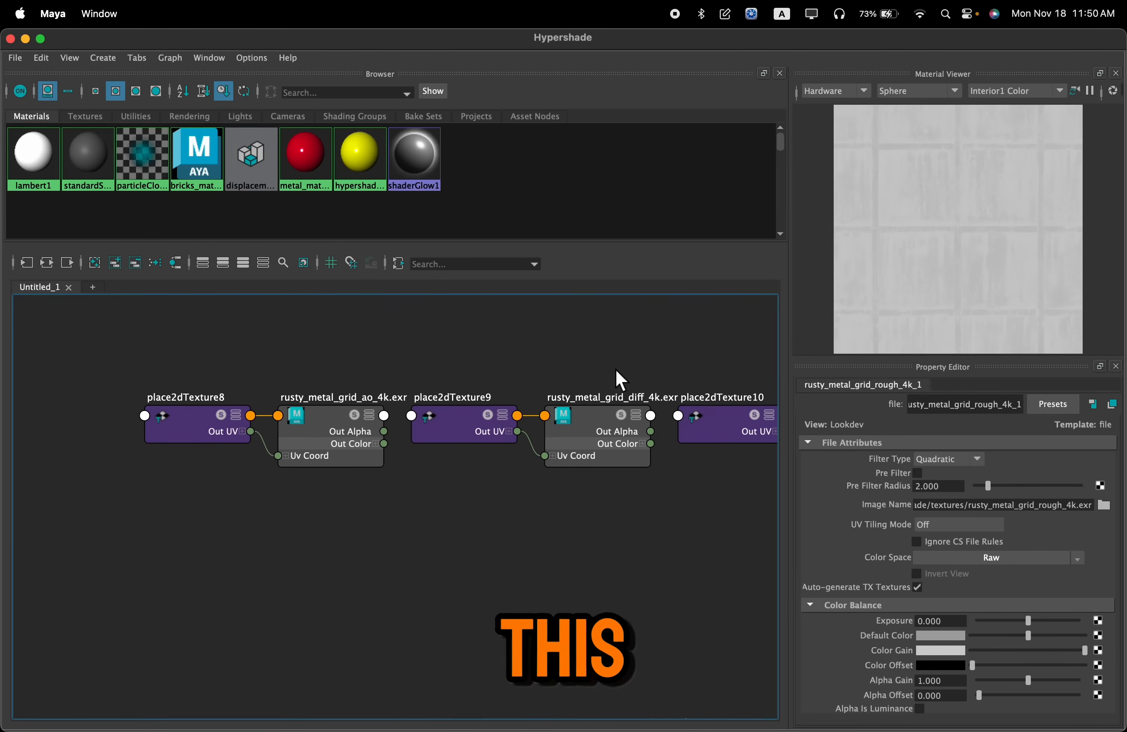
# Preview the rusty_metal_grid diff, ao and disp textures by selecting each one with its placement node in the graph
pyautogui.moveTo(459, 501); pyautogui.dragTo(458, 501)
pyautogui.press('f')
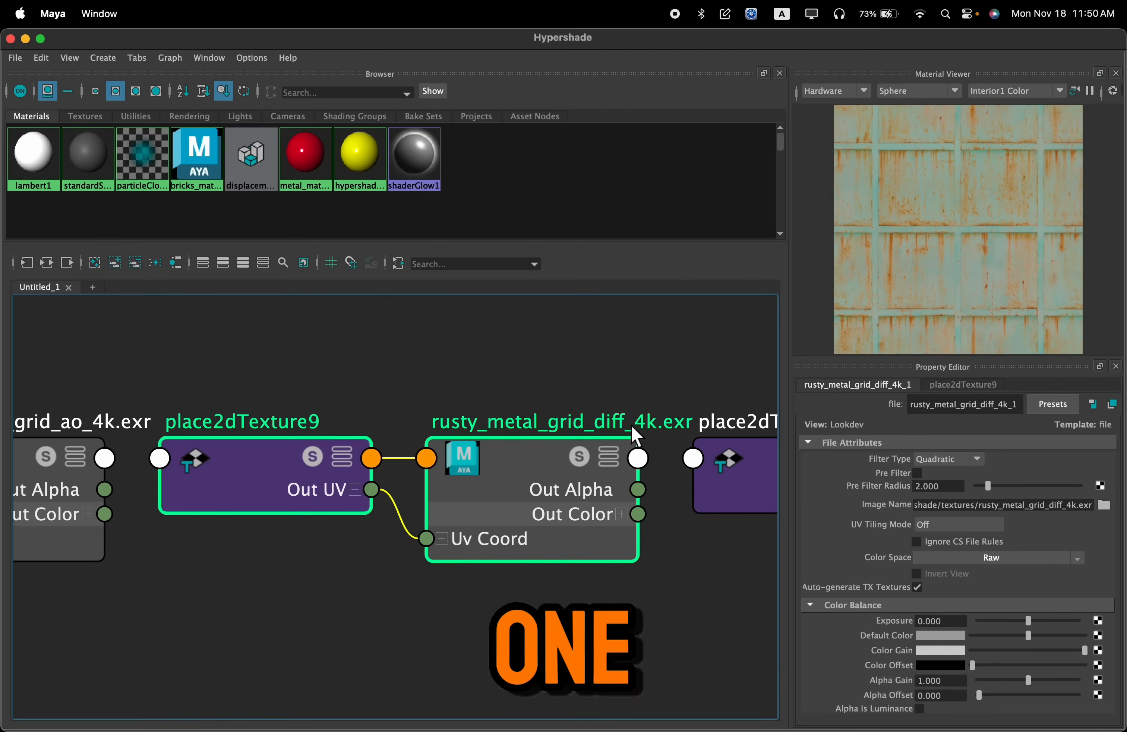
pyautogui.scroll(-3, 622, 437)
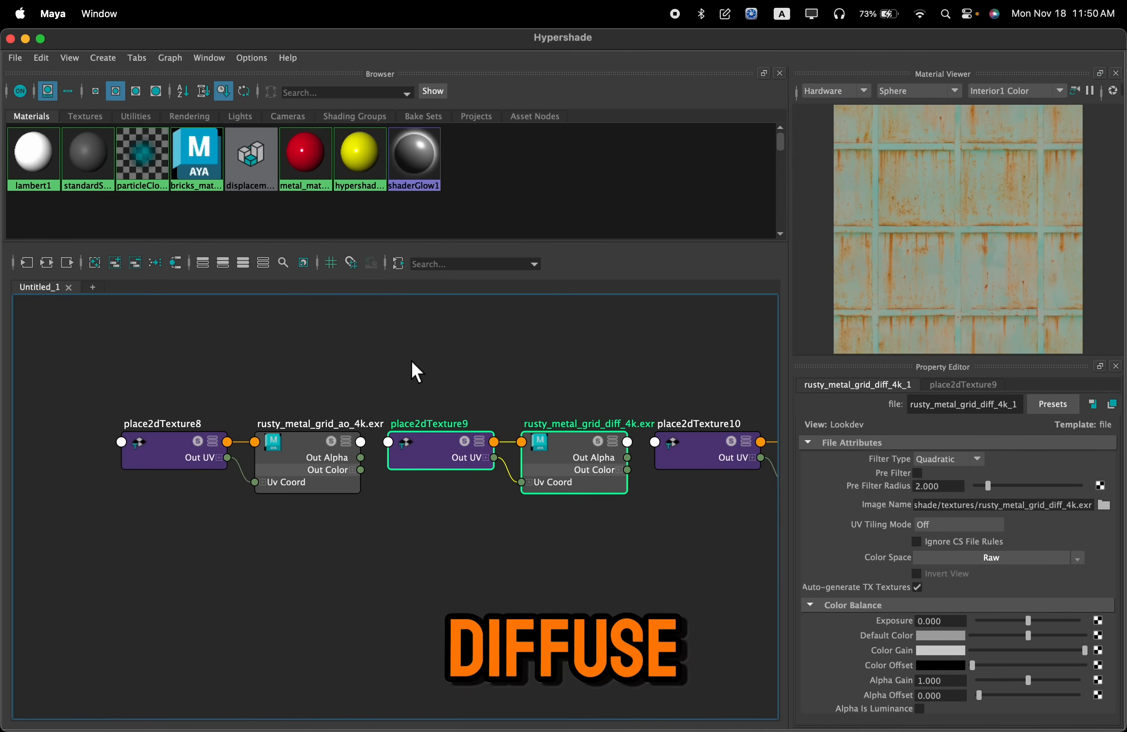
pyautogui.moveTo(265, 442); pyautogui.dragTo(169, 484)
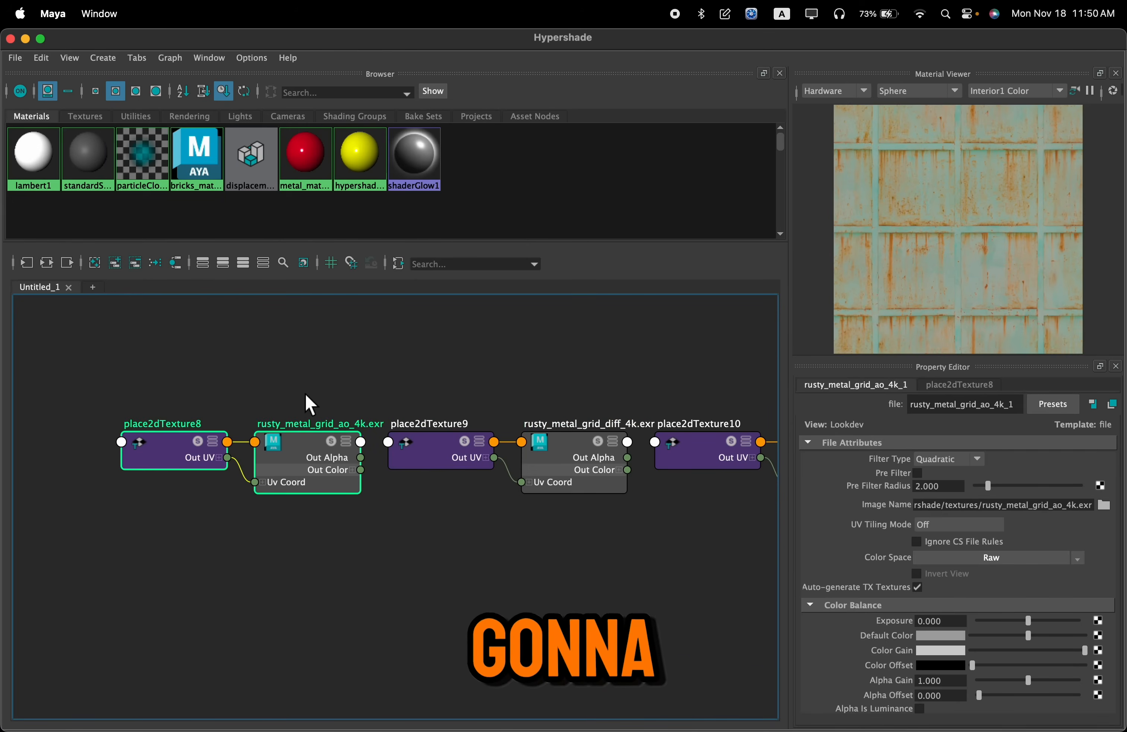
pyautogui.keyDown('alt'); pyautogui.moveTo(442, 365); pyautogui.dragTo(200, 354, button='middle'); pyautogui.keyUp('alt')
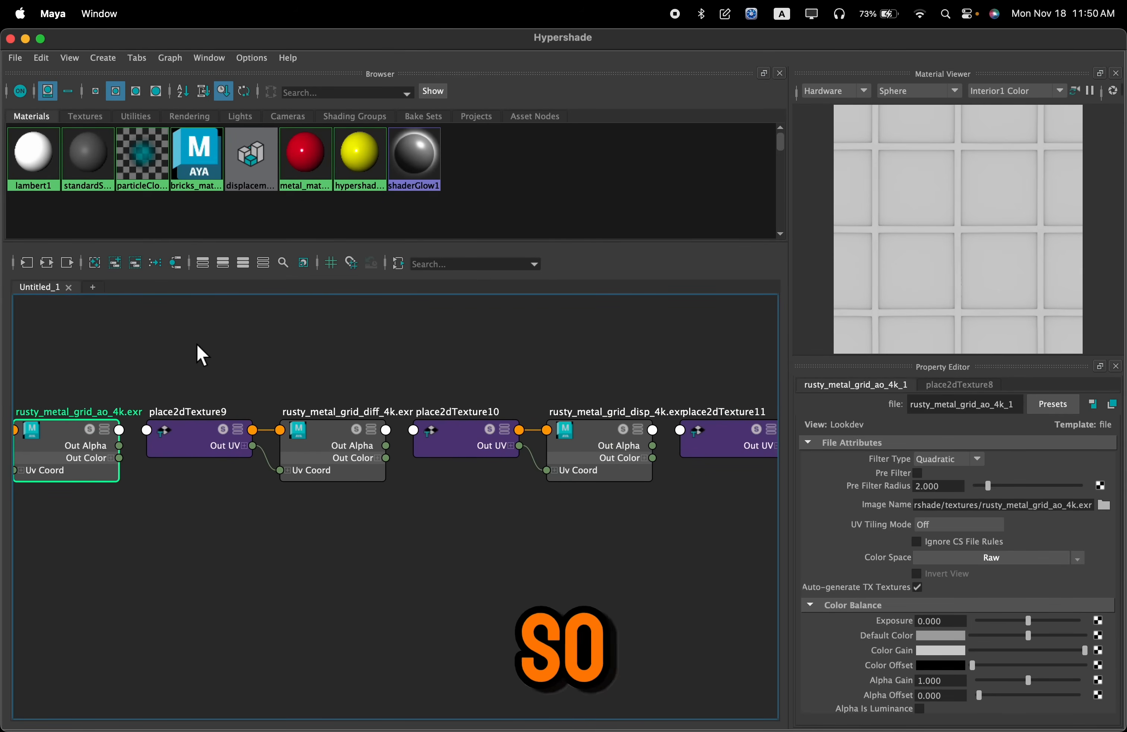
pyautogui.moveTo(579, 469); pyautogui.dragTo(580, 470)
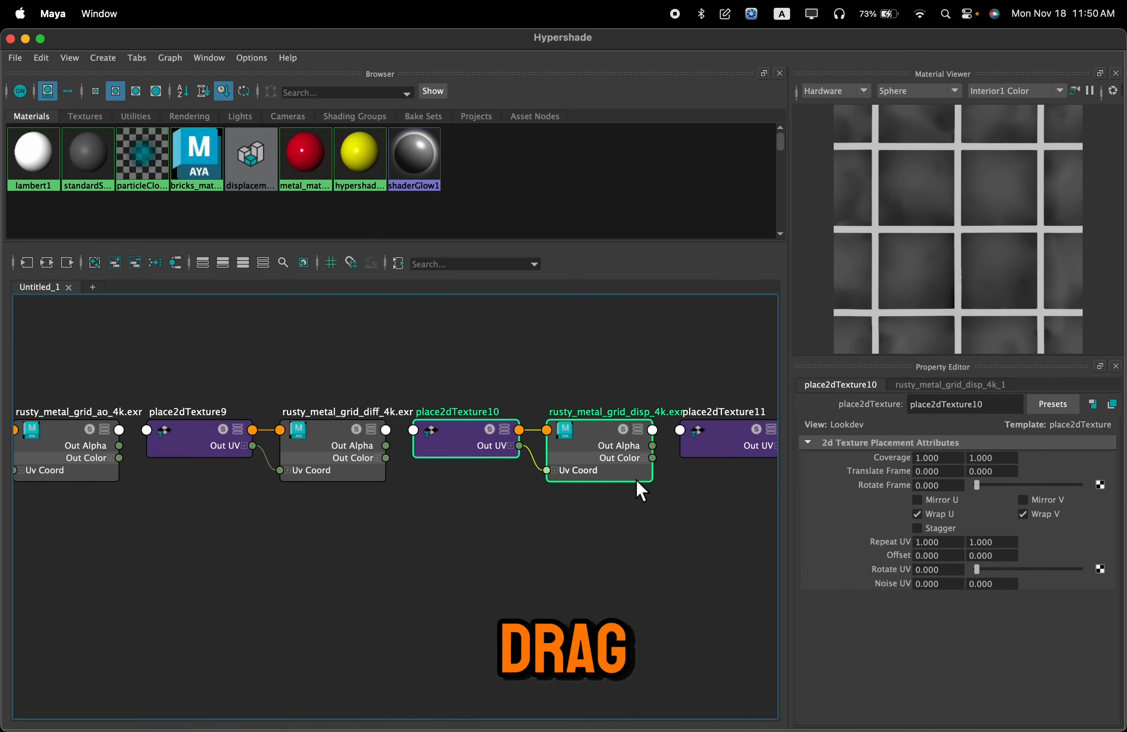
# Move the rusty_metal_grid_diff texture and its place2dTexture node down beside the input side of the hypershade_metal node
pyautogui.keyDown('alt'); pyautogui.moveTo(313, 376); pyautogui.dragTo(438, 362, button='middle'); pyautogui.keyUp('alt')
pyautogui.moveTo(408, 428)
pyautogui.mouseDown()
pyautogui.moveTo(335, 480)
pyautogui.moveTo(410, 435)
pyautogui.mouseUp()
pyautogui.click(351, 474)
pyautogui.scroll(-3, 376, 485)
pyautogui.keyDown('alt'); pyautogui.moveTo(390, 502); pyautogui.dragTo(590, 338, button='middle'); pyautogui.keyUp('alt')
pyautogui.moveTo(589, 335); pyautogui.dragTo(273, 564)
pyautogui.keyDown('alt'); pyautogui.moveTo(413, 589); pyautogui.dragTo(465, 519, button='middle'); pyautogui.keyUp('alt')
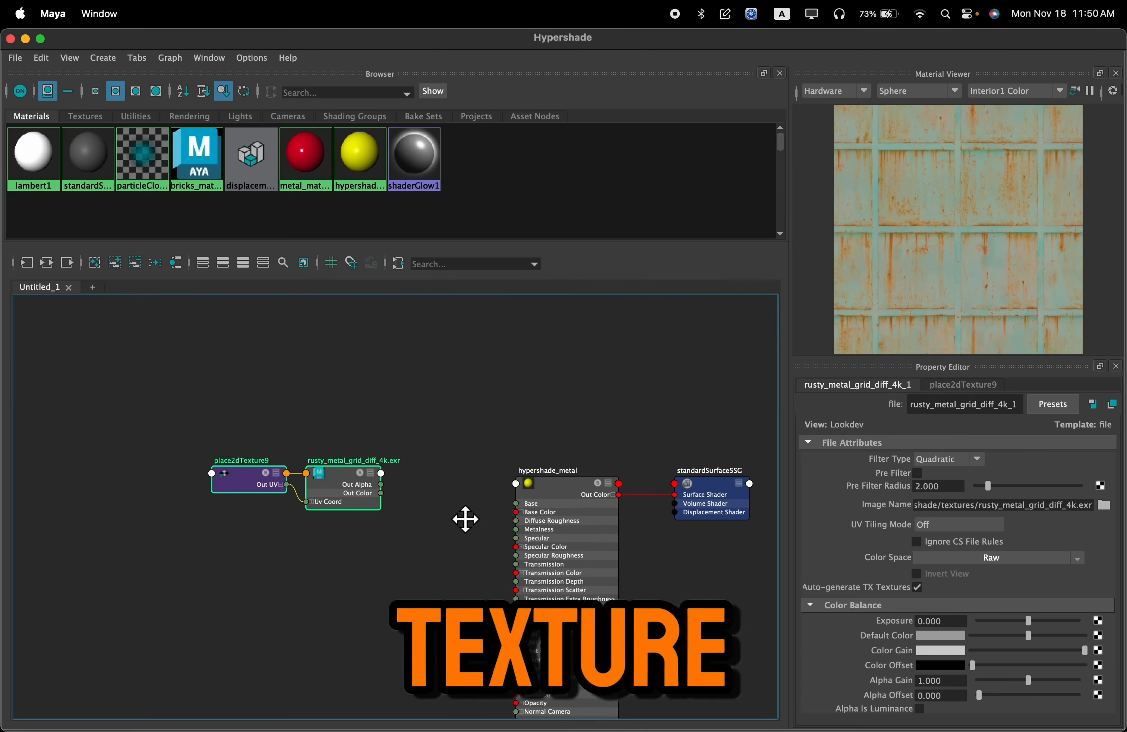
# Connect the diff texture's Out Color to hypershade_metal's Base Color and look at the preview sphere from another angle
pyautogui.scroll(3, 464, 495)
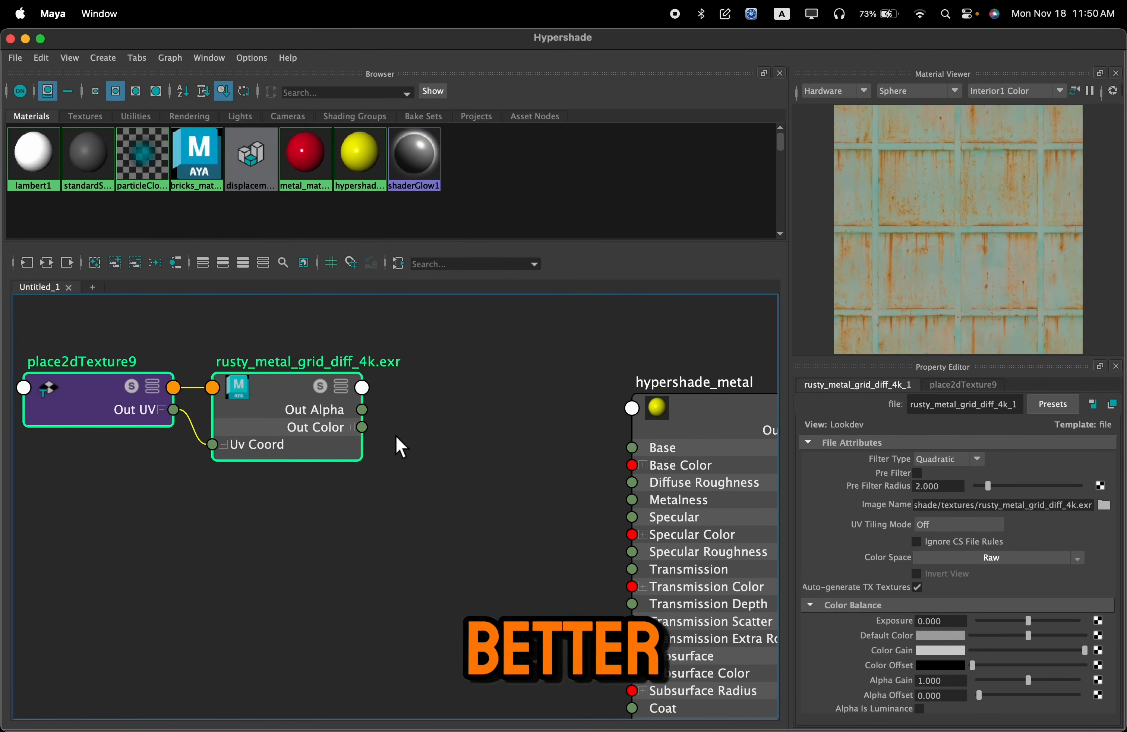
pyautogui.click(369, 435)
pyautogui.moveTo(363, 427); pyautogui.dragTo(371, 433)
pyautogui.moveTo(452, 528); pyautogui.dragTo(633, 463)
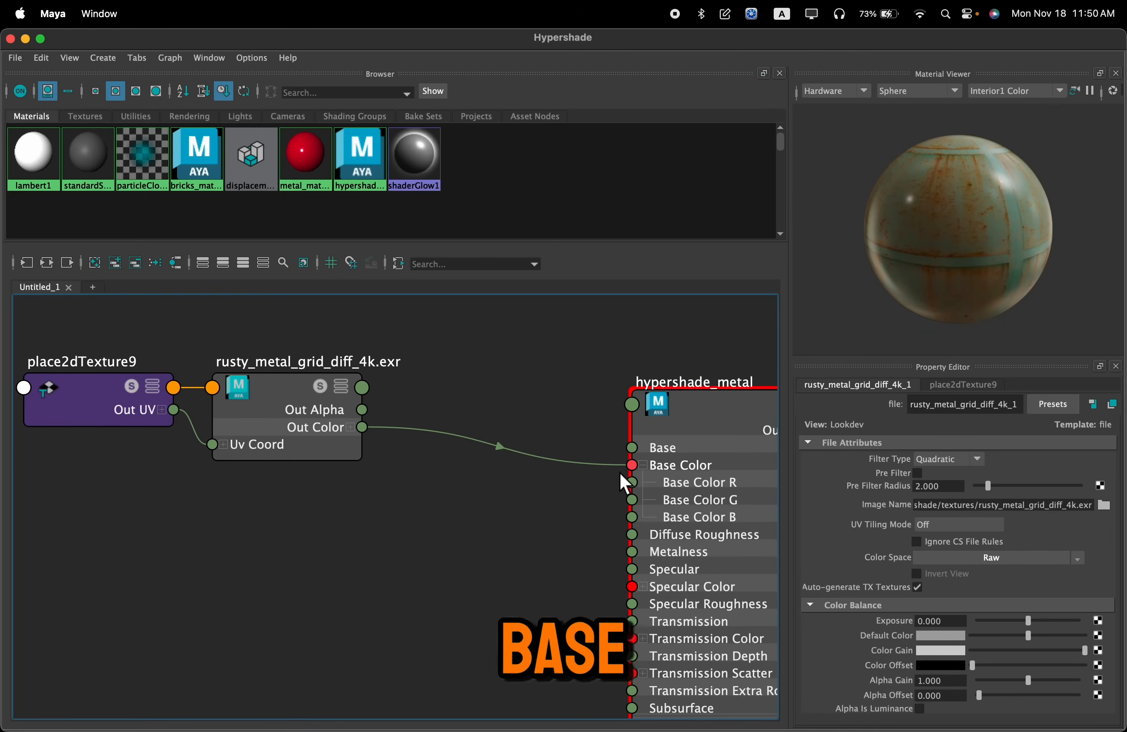
pyautogui.scroll(3, 1012, 241)
pyautogui.keyDown('alt'); pyautogui.moveTo(1002, 242); pyautogui.dragTo(941, 240); pyautogui.keyUp('alt')
pyautogui.scroll(-3, 939, 235)
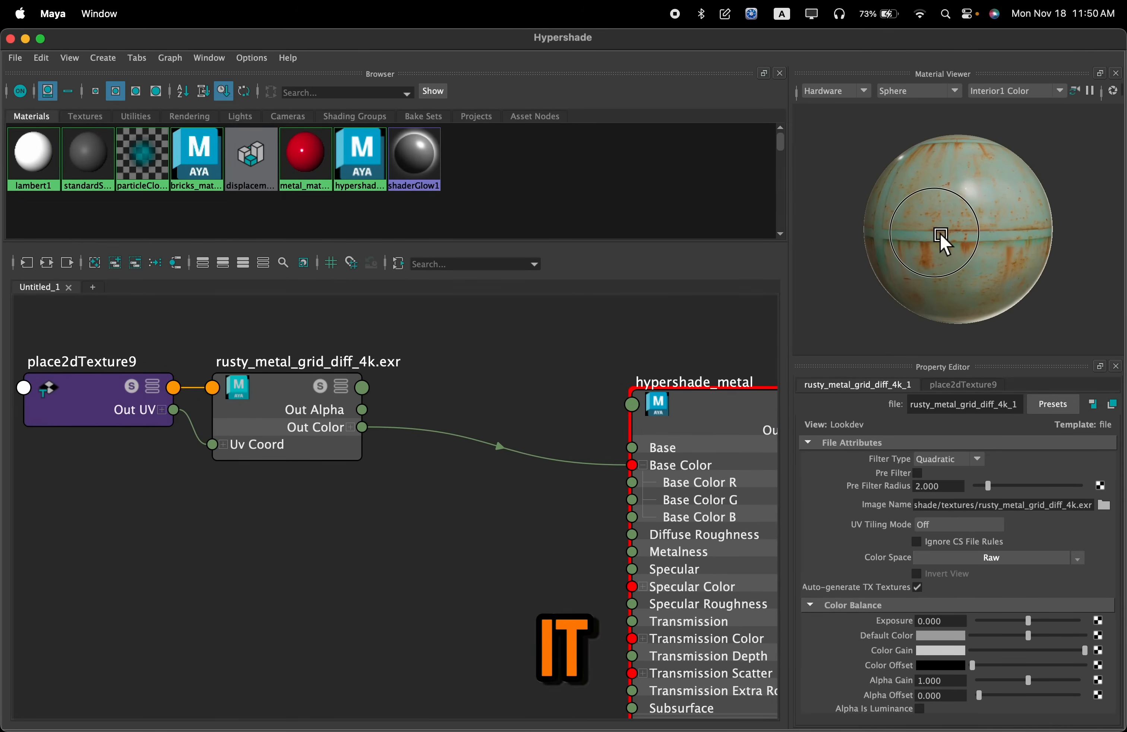
# Set the diff texture's Color Space to the Utility option Raw
pyautogui.keyDown('alt'); pyautogui.moveTo(434, 506); pyautogui.dragTo(466, 499, button='middle'); pyautogui.keyUp('alt')
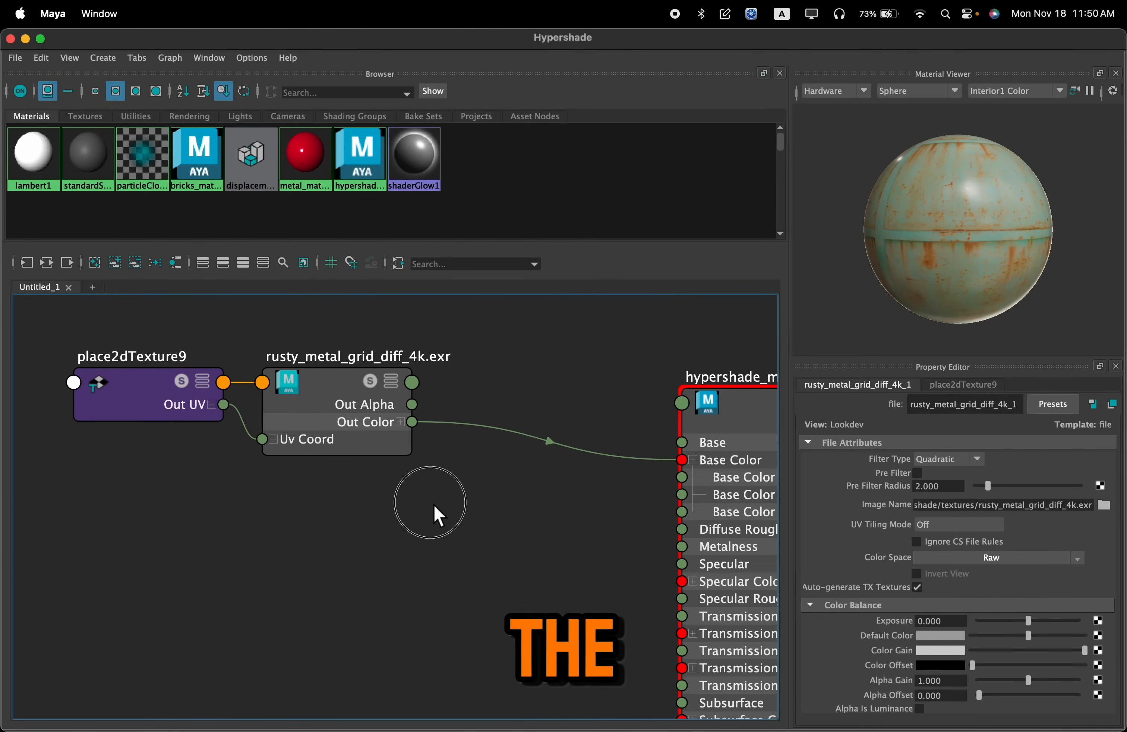
pyautogui.moveTo(364, 412); pyautogui.dragTo(364, 412)
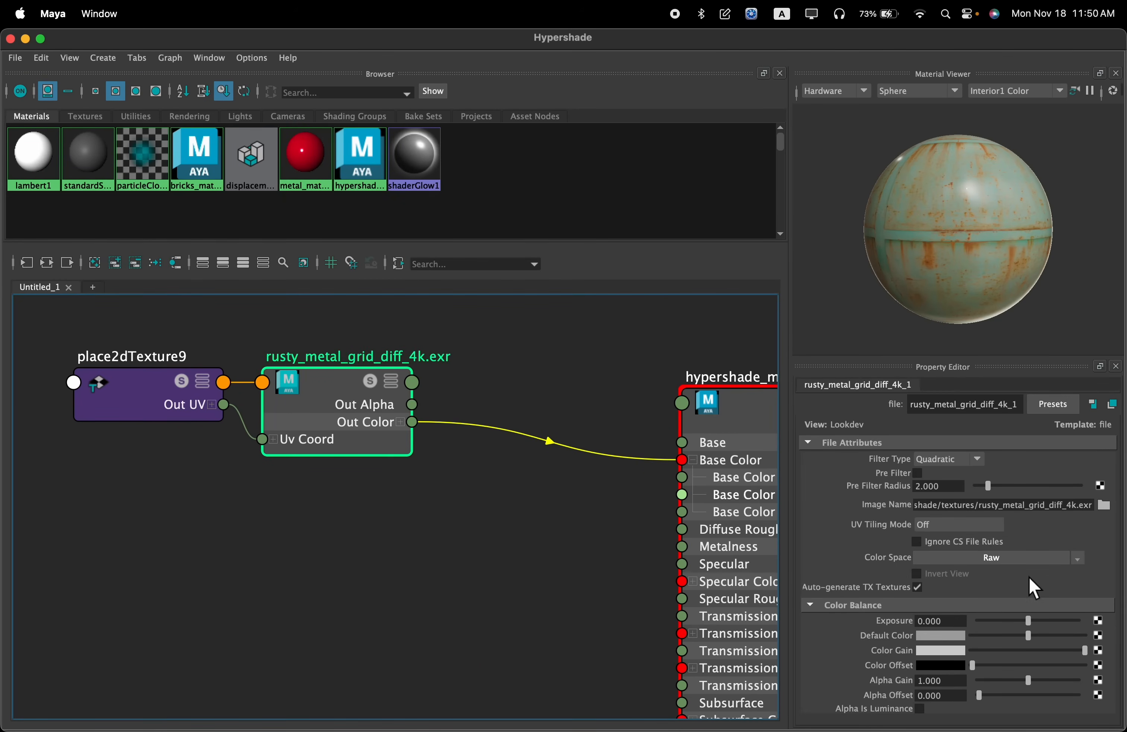
pyautogui.click(1031, 560)
pyautogui.moveTo(1060, 598)
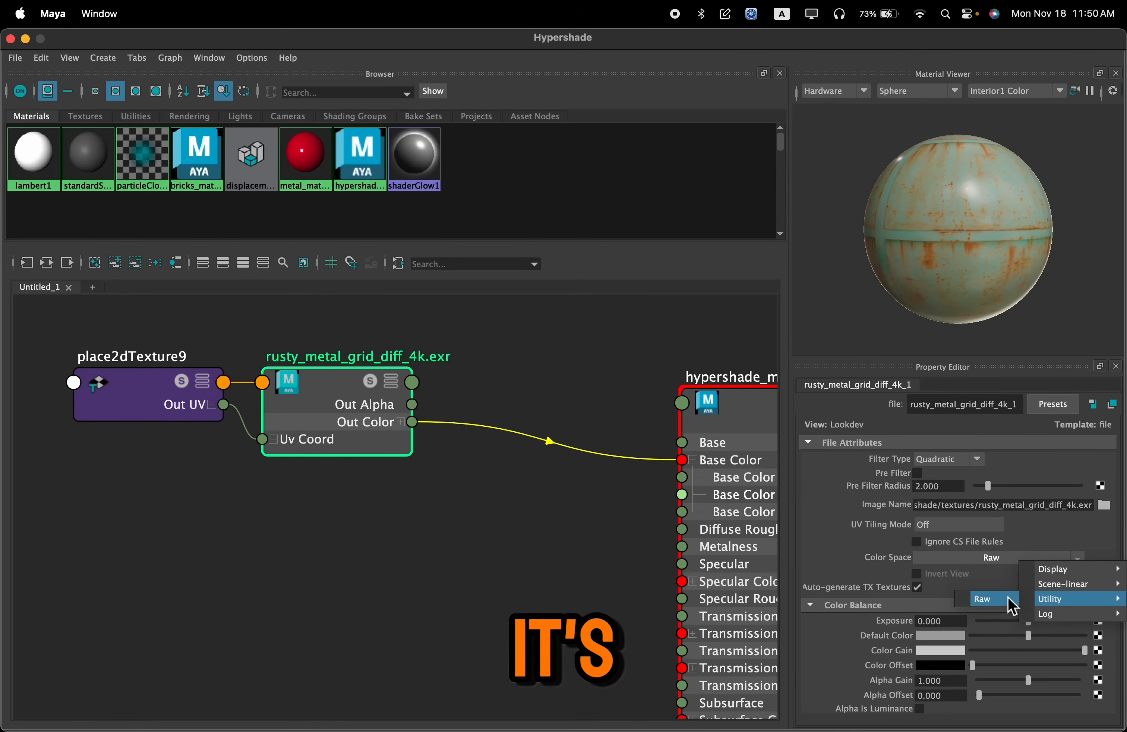
pyautogui.click(1009, 600)
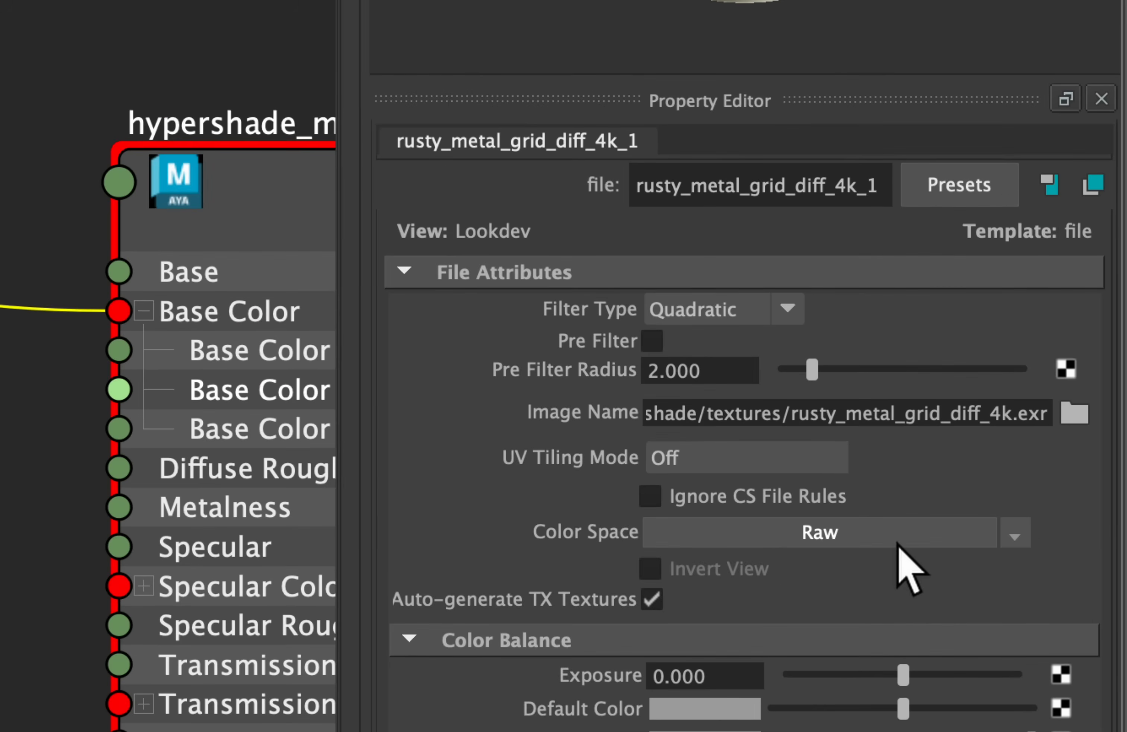
pyautogui.click(1027, 561)
pyautogui.moveTo(882, 633)
pyautogui.click(838, 626)
pyautogui.press('space')
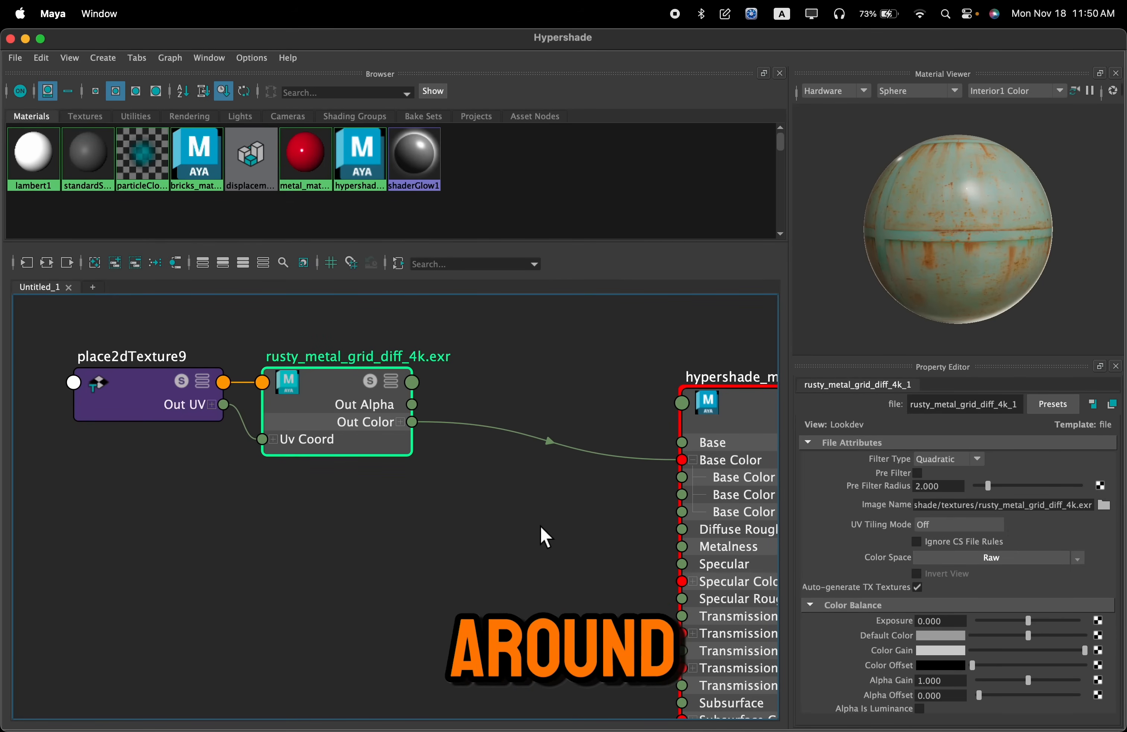
# Move the rusty_metal_grid_ao texture and its place2dTexture node directly below the diff texture nodes
pyautogui.scroll(-4, 541, 526)
pyautogui.keyDown('alt'); pyautogui.moveTo(547, 415); pyautogui.dragTo(579, 574, button='middle'); pyautogui.keyUp('alt')
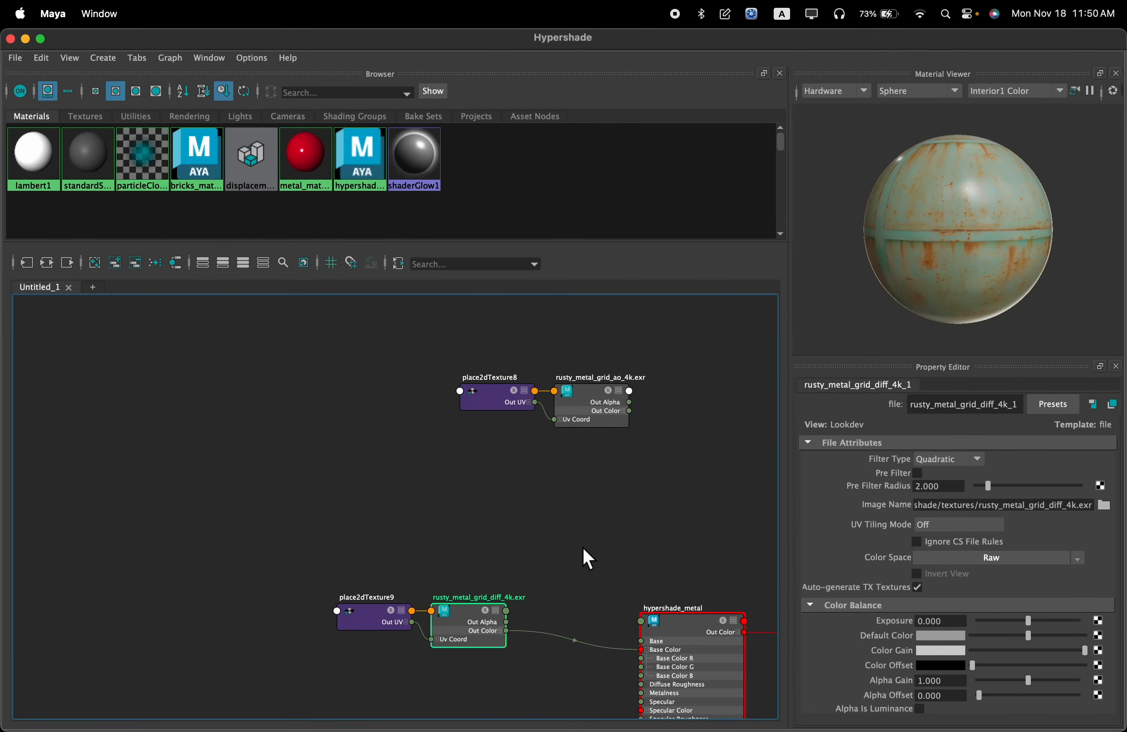
pyautogui.scroll(2, 584, 417)
pyautogui.scroll(2, 573, 359)
pyautogui.moveTo(639, 328); pyautogui.dragTo(441, 435)
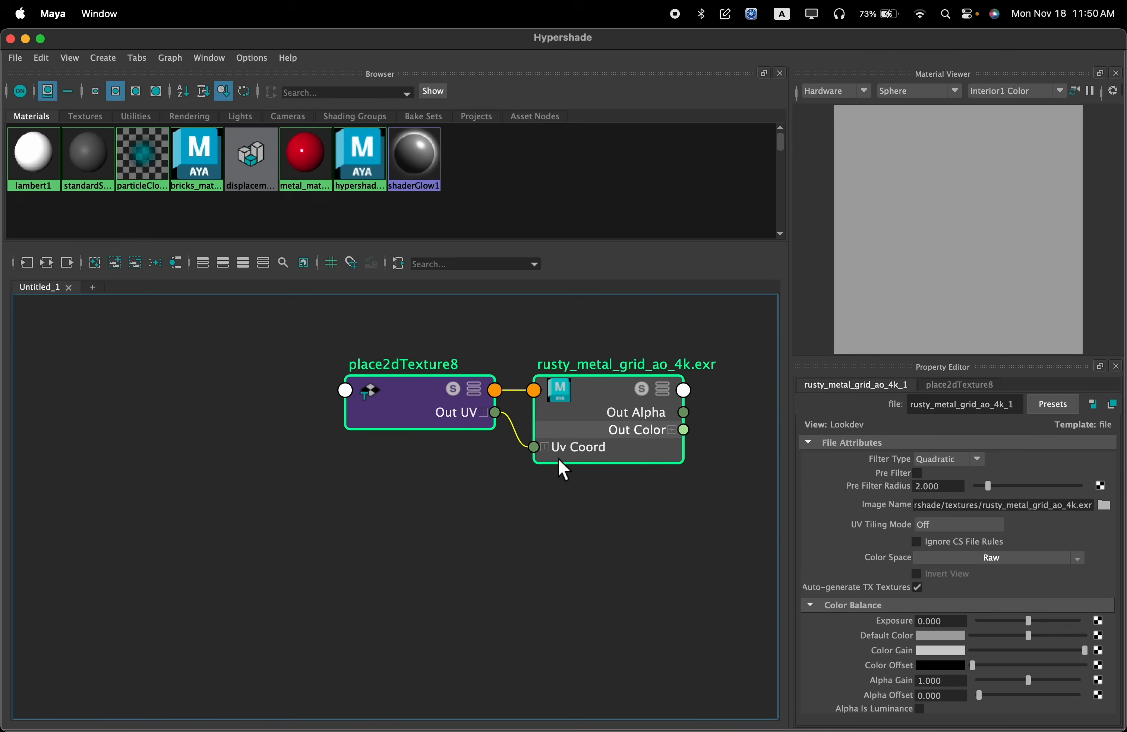
pyautogui.scroll(-4, 564, 527)
pyautogui.keyDown('alt'); pyautogui.moveTo(550, 557); pyautogui.dragTo(589, 443, button='middle'); pyautogui.keyUp('alt')
pyautogui.keyDown('alt'); pyautogui.moveTo(567, 508); pyautogui.dragTo(545, 479, button='middle'); pyautogui.keyUp('alt')
pyautogui.moveTo(603, 333); pyautogui.dragTo(476, 629)
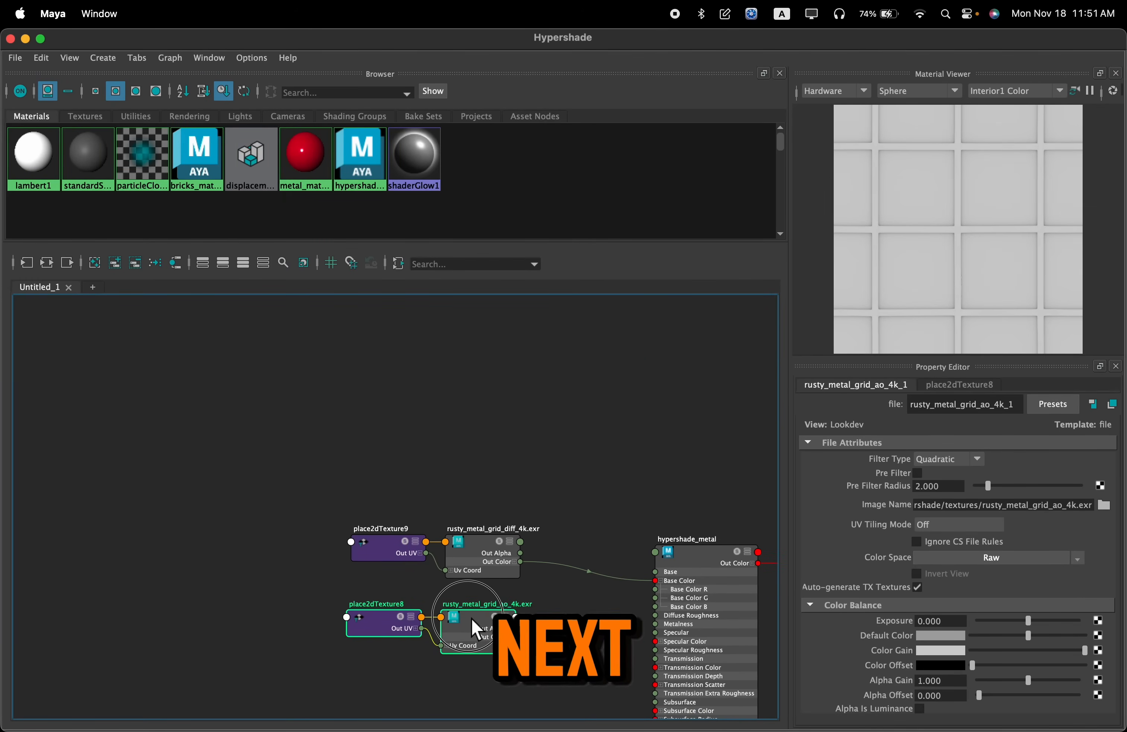
# Move the diff and ao textures with their placement nodes farther from hypershade_metal to leave a gap for another node
pyautogui.keyDown('alt'); pyautogui.moveTo(585, 585); pyautogui.dragTo(592, 495, button='middle'); pyautogui.keyUp('alt')
pyautogui.scroll(4, 590, 494)
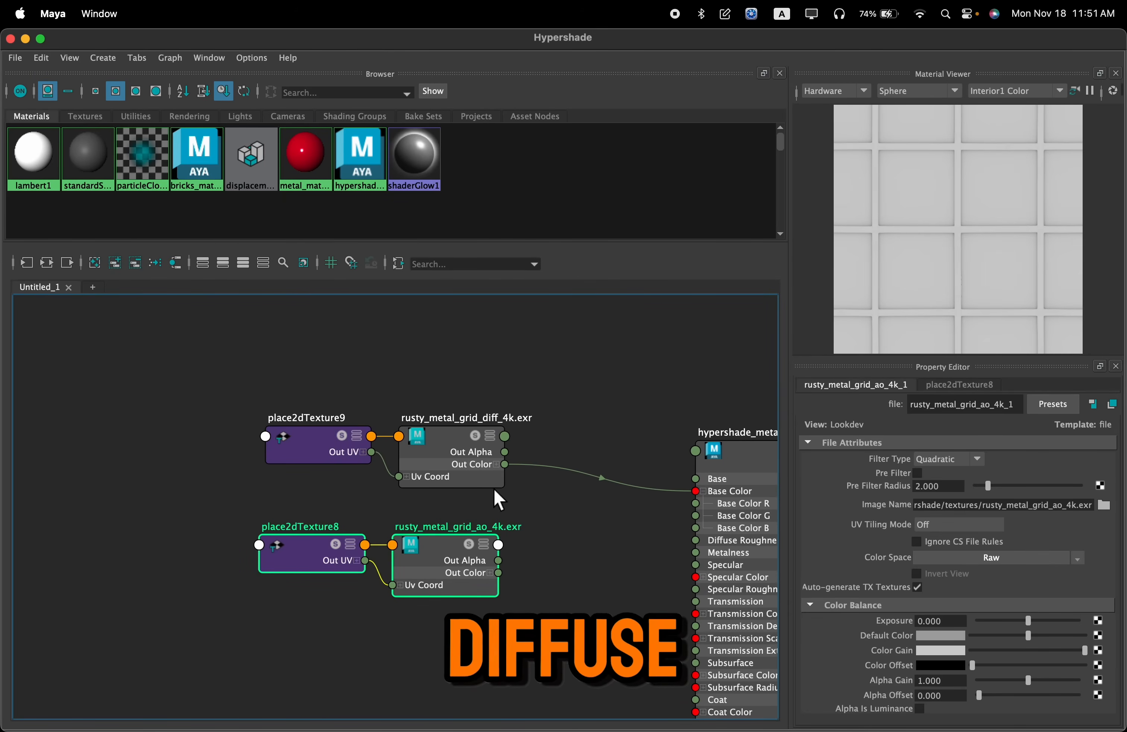
pyautogui.keyDown('alt'); pyautogui.moveTo(617, 544); pyautogui.dragTo(651, 494, button='middle'); pyautogui.keyUp('alt')
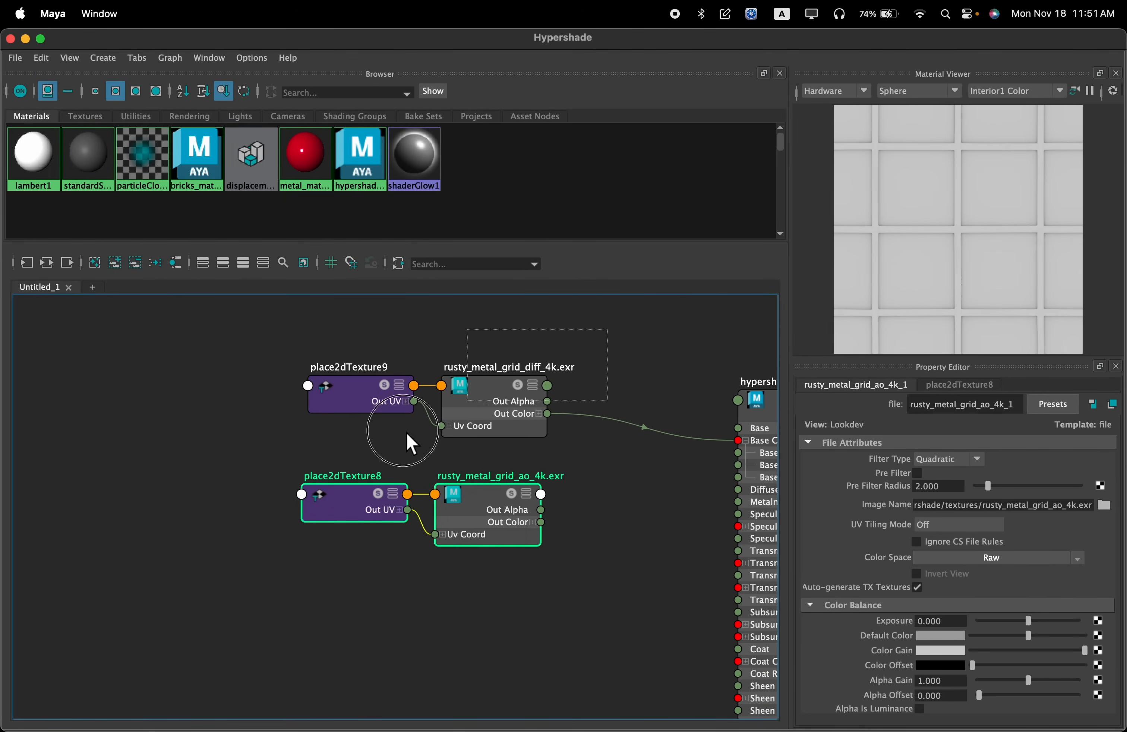
pyautogui.keyDown('shift'); pyautogui.click(475, 412); pyautogui.keyUp('shift')
pyautogui.moveTo(494, 510); pyautogui.dragTo(306, 478)
pyautogui.click(497, 518)
pyautogui.moveTo(365, 576); pyautogui.dragTo(293, 473)
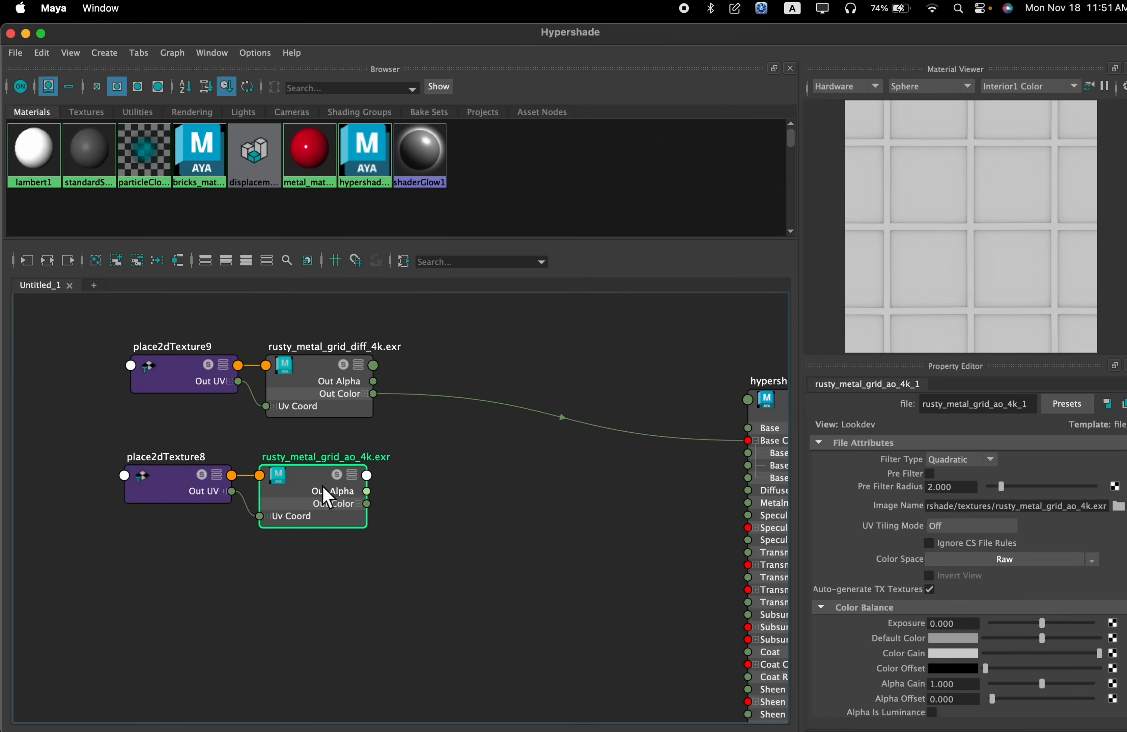
# Set the ao texture's Color Space to Raw and enable Alpha Is Luminance
pyautogui.click(970, 563)
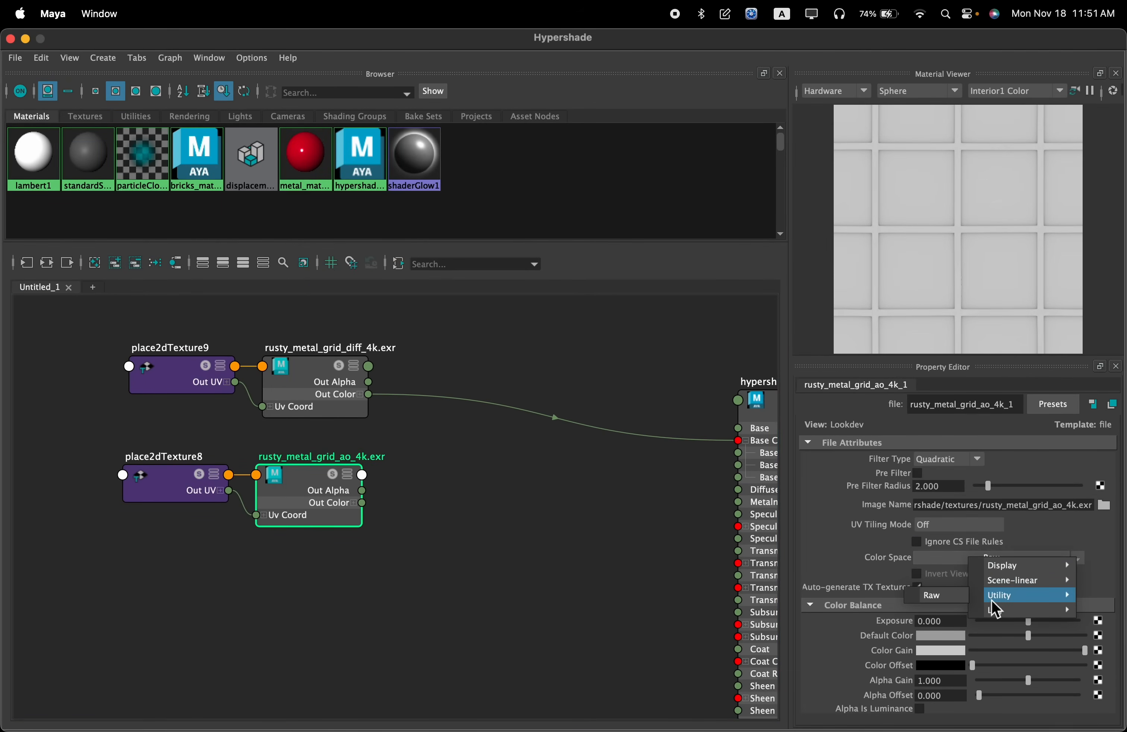
pyautogui.click(937, 596)
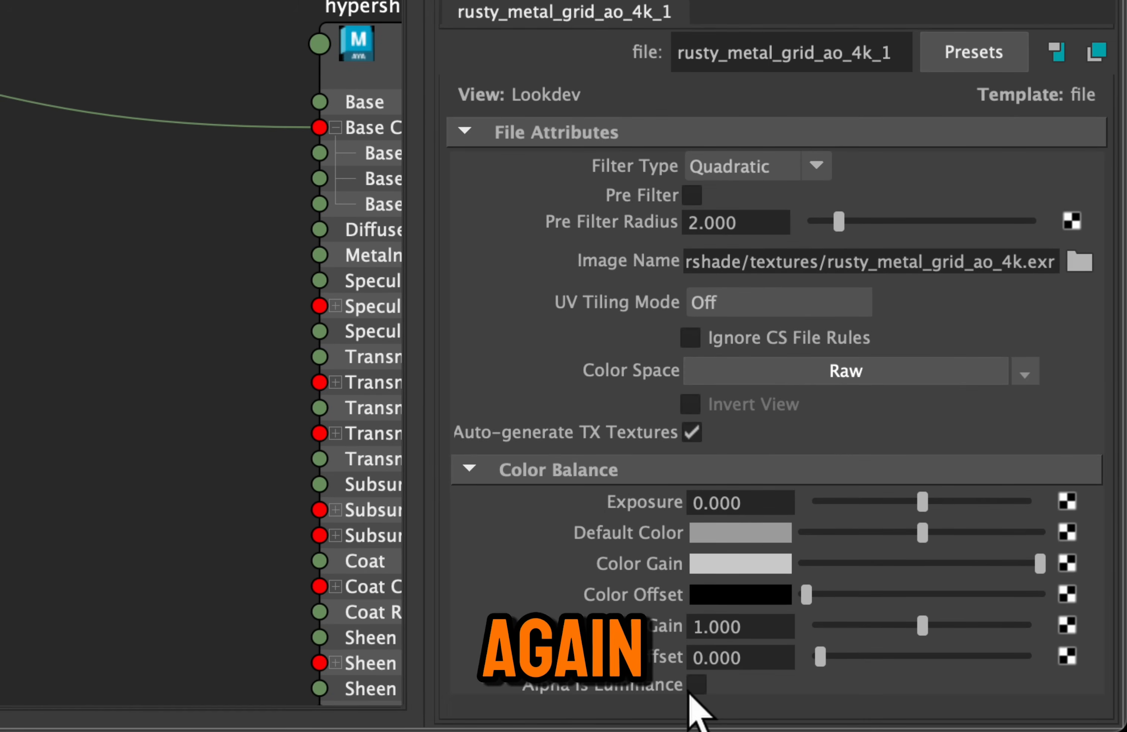
pyautogui.click(696, 688)
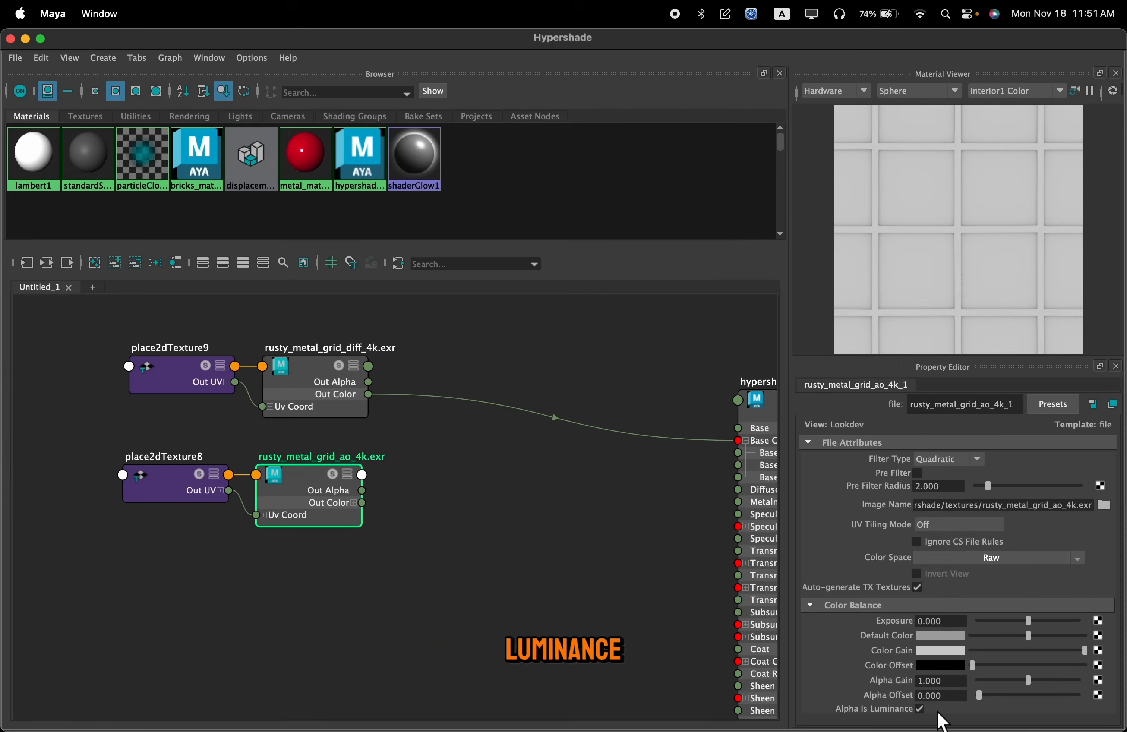
# Create a multiplyDivide node in the gap between the two textures and hypershade_metal
pyautogui.click(493, 436)
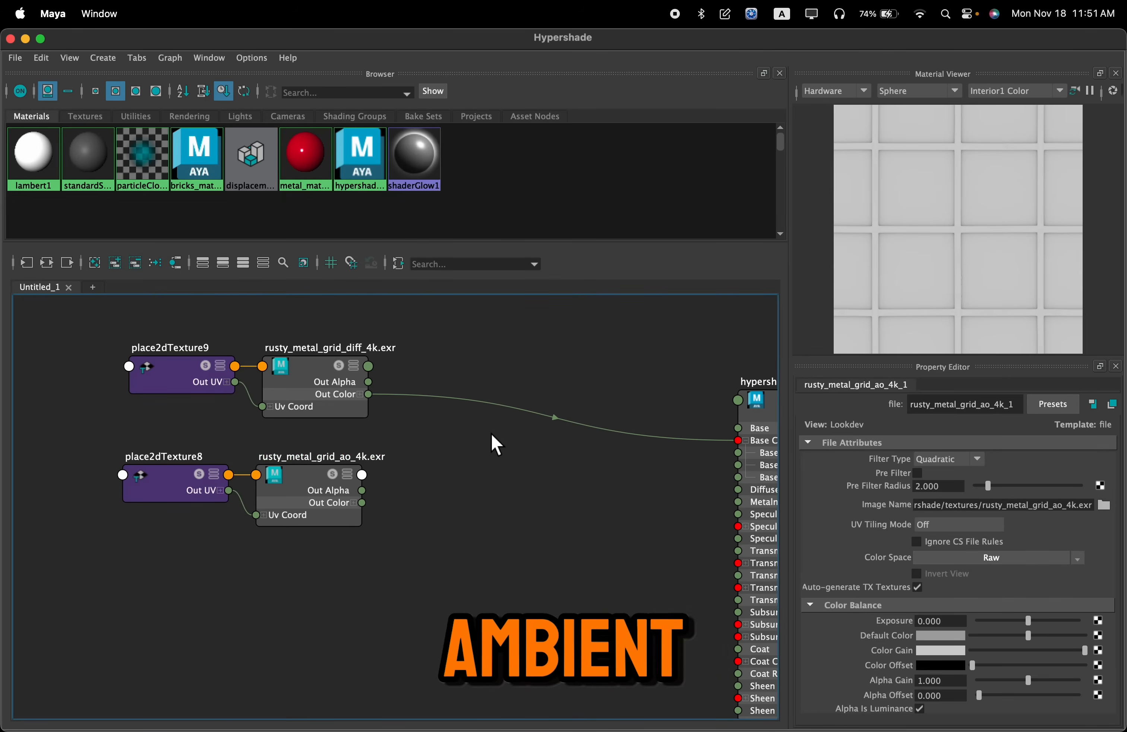
pyautogui.press('Tab')
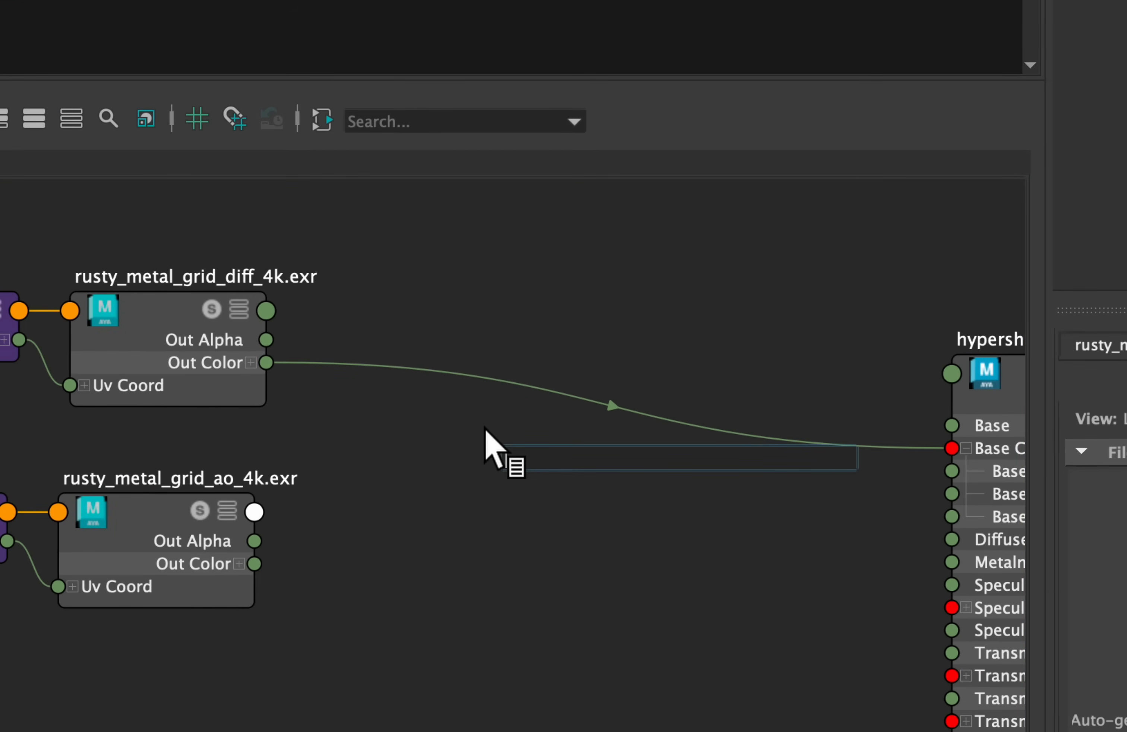
pyautogui.write('mult')
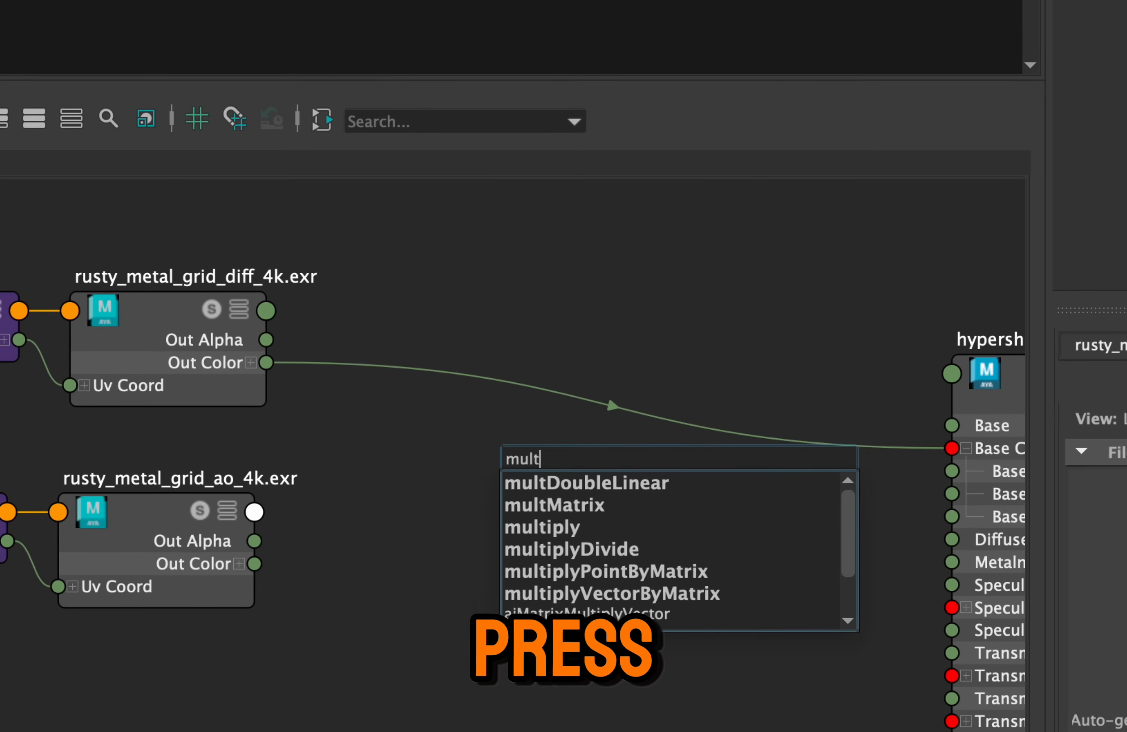
pyautogui.write('ipl')
pyautogui.press('Down')
pyautogui.press('Down')
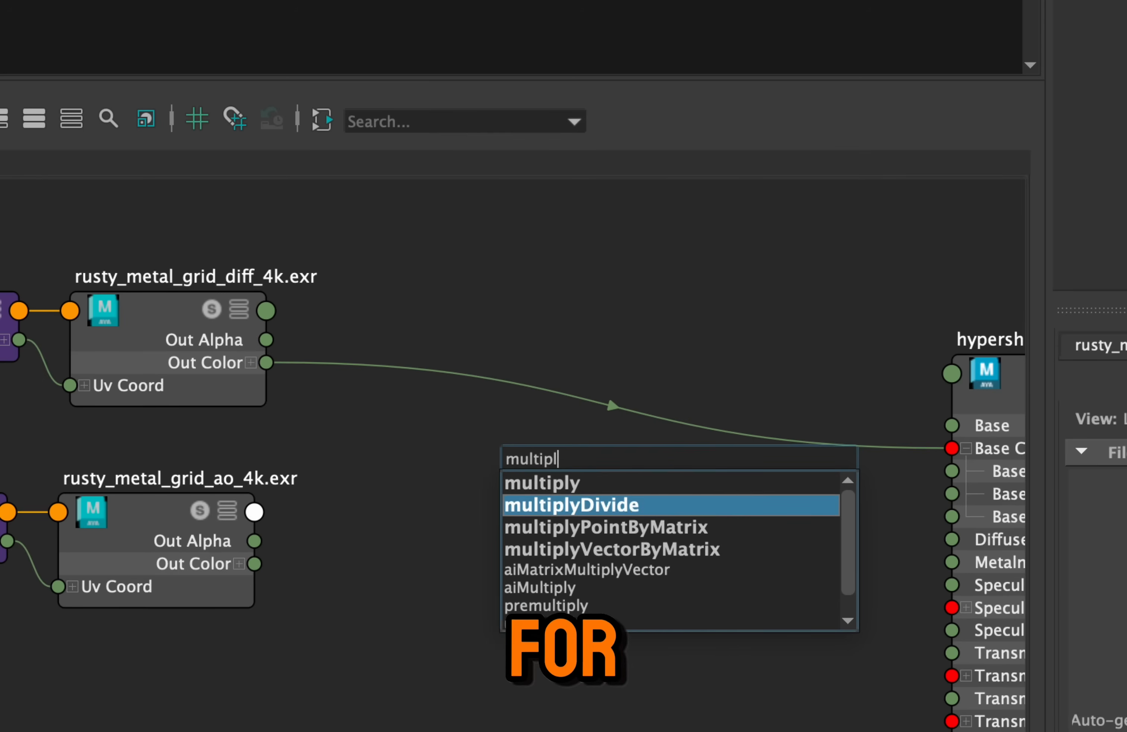
pyautogui.press('Return')
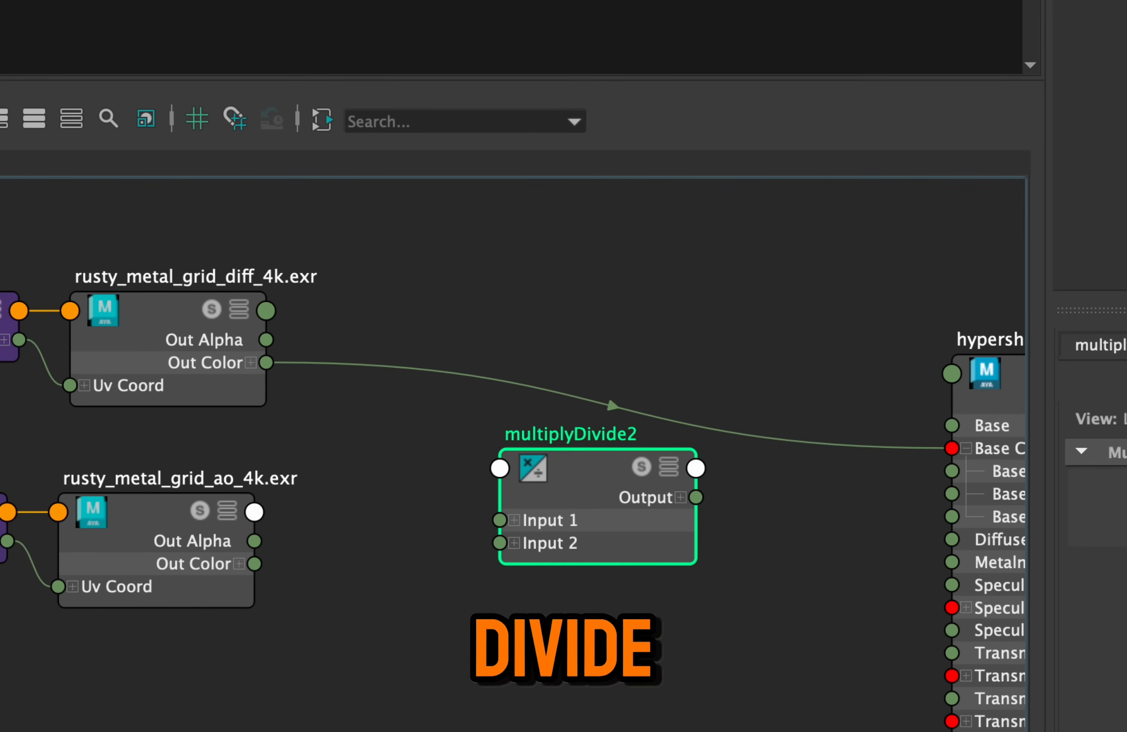
# Connect the diff texture's Out Color to the multiplyDivide node's Input 1 and the ao texture's Out Color to Input 2
pyautogui.moveTo(579, 460); pyautogui.dragTo(575, 452)
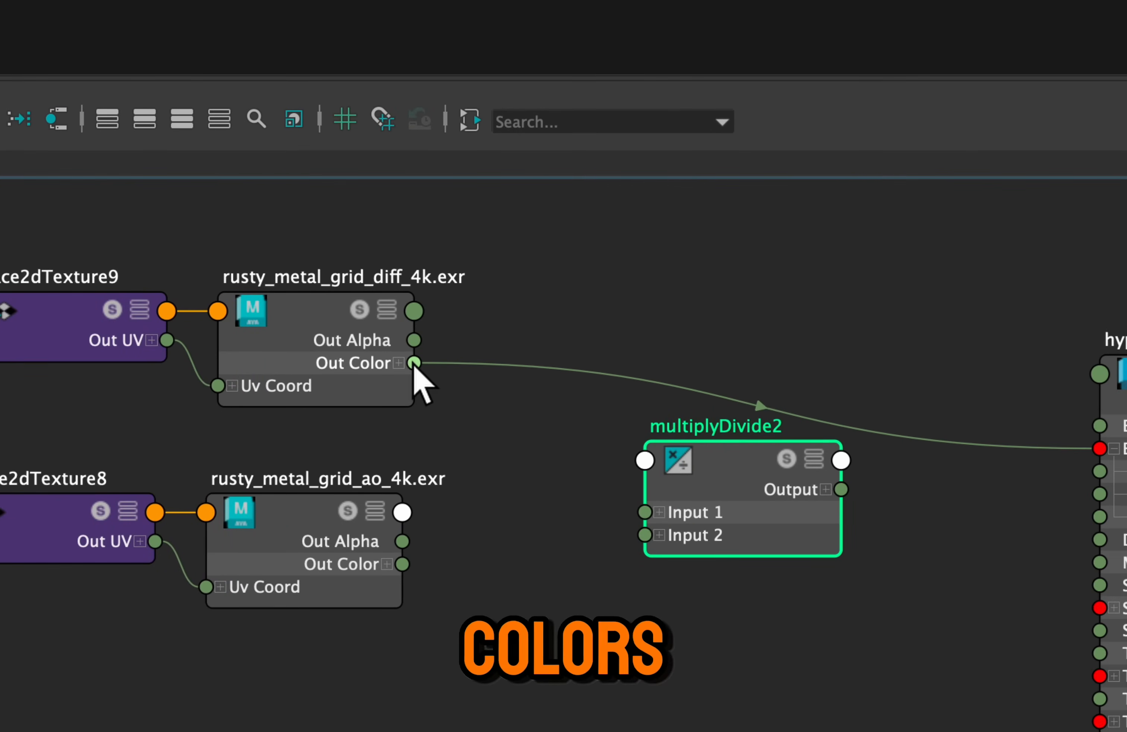
pyautogui.moveTo(444, 358); pyautogui.dragTo(647, 512)
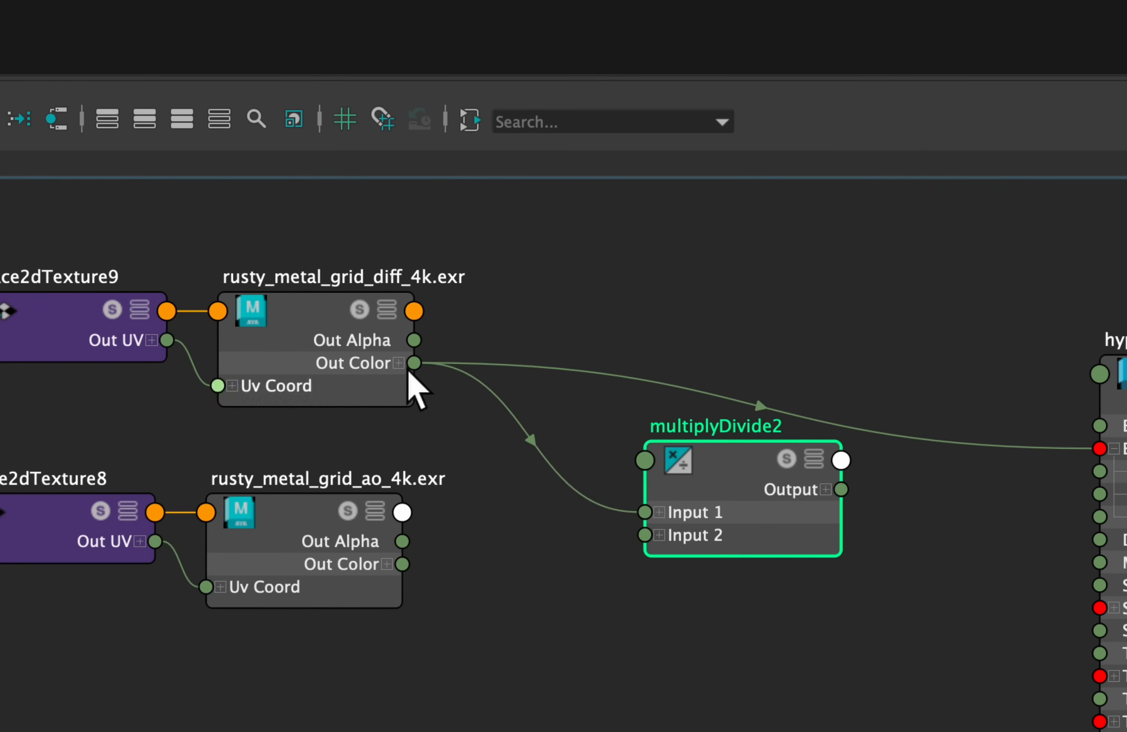
pyautogui.moveTo(393, 571); pyautogui.dragTo(645, 535)
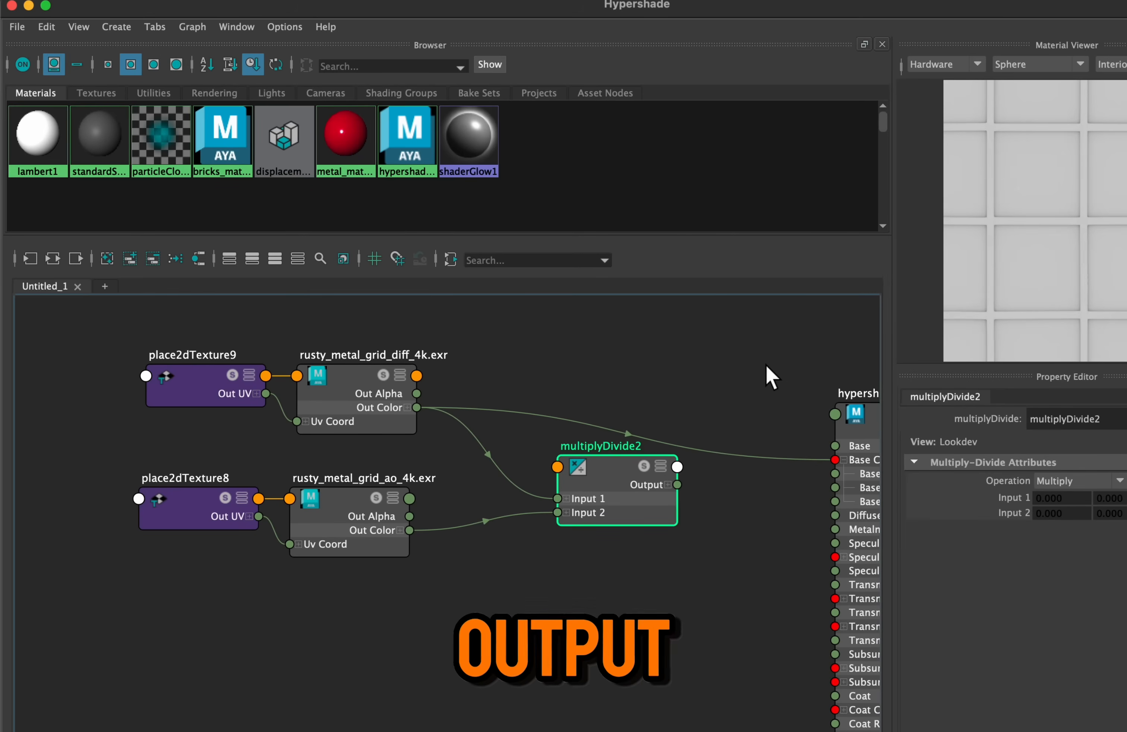
# Connect the multiplyDivide node's Output to hypershade_metal's Base Color in place of the direct diff link, and inspect the preview sphere
pyautogui.keyDown('alt'); pyautogui.moveTo(931, 349); pyautogui.dragTo(650, 356, button='middle'); pyautogui.keyUp('alt')
pyautogui.click(695, 441)
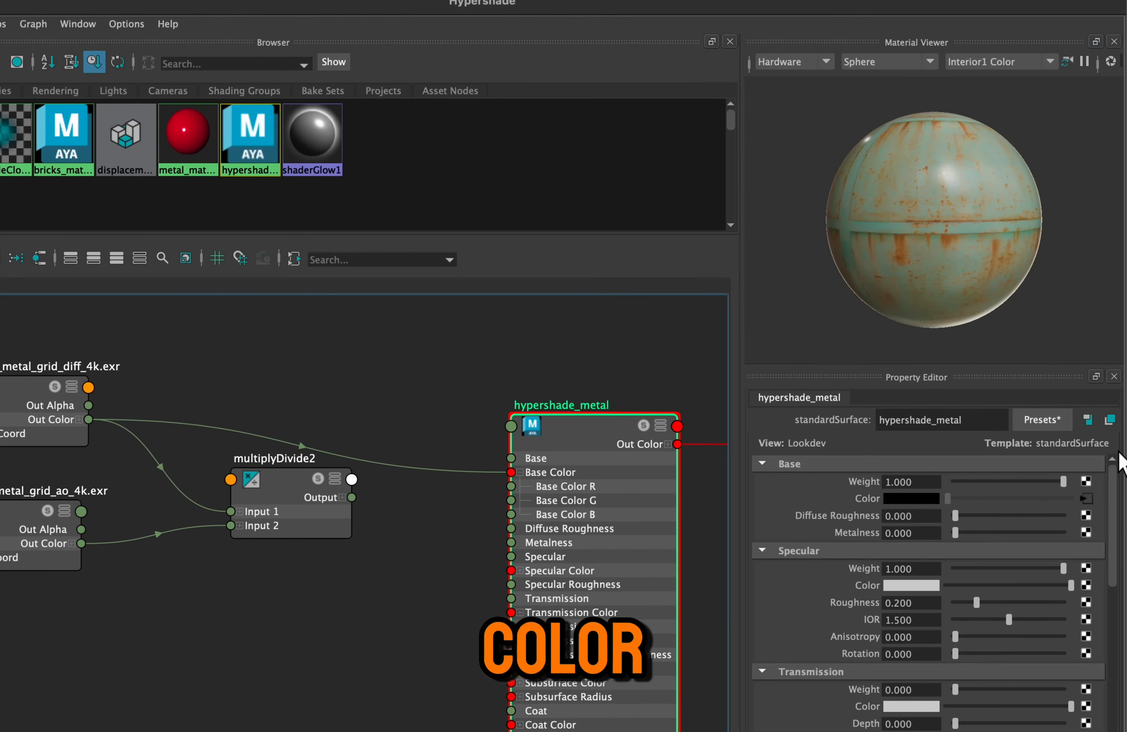
pyautogui.keyDown('alt'); pyautogui.moveTo(940, 290); pyautogui.dragTo(971, 284); pyautogui.keyUp('alt')
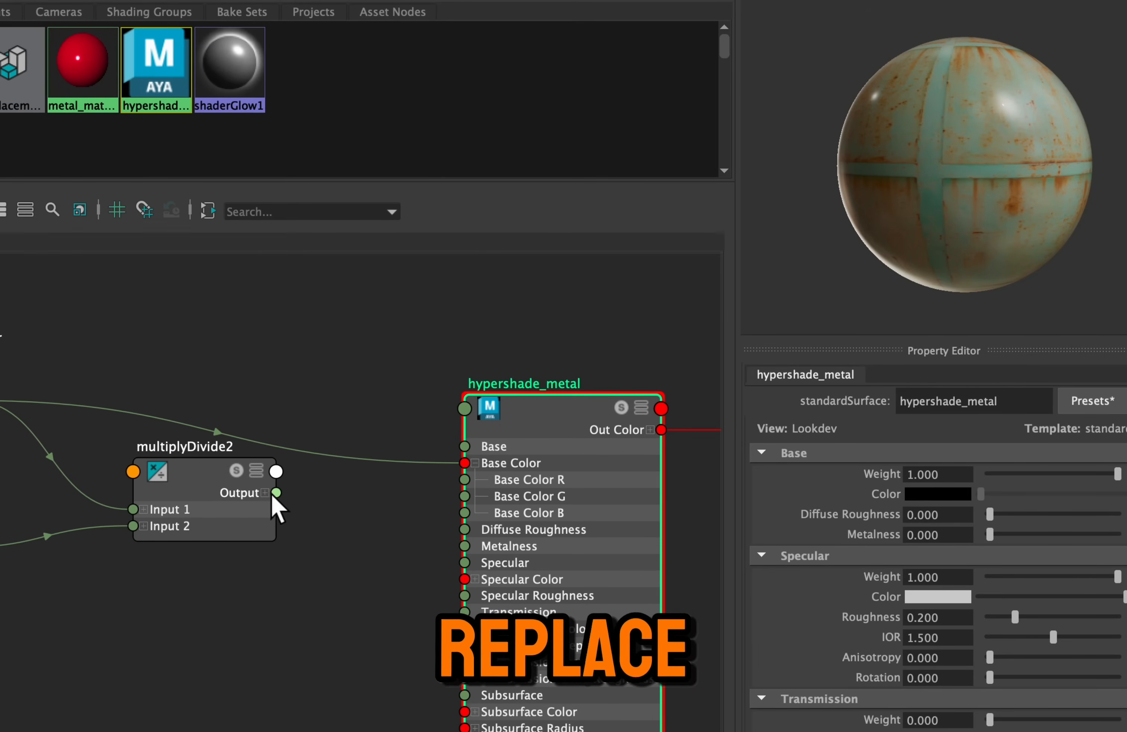
pyautogui.moveTo(276, 494); pyautogui.dragTo(352, 566)
pyautogui.moveTo(409, 471); pyautogui.dragTo(461, 460)
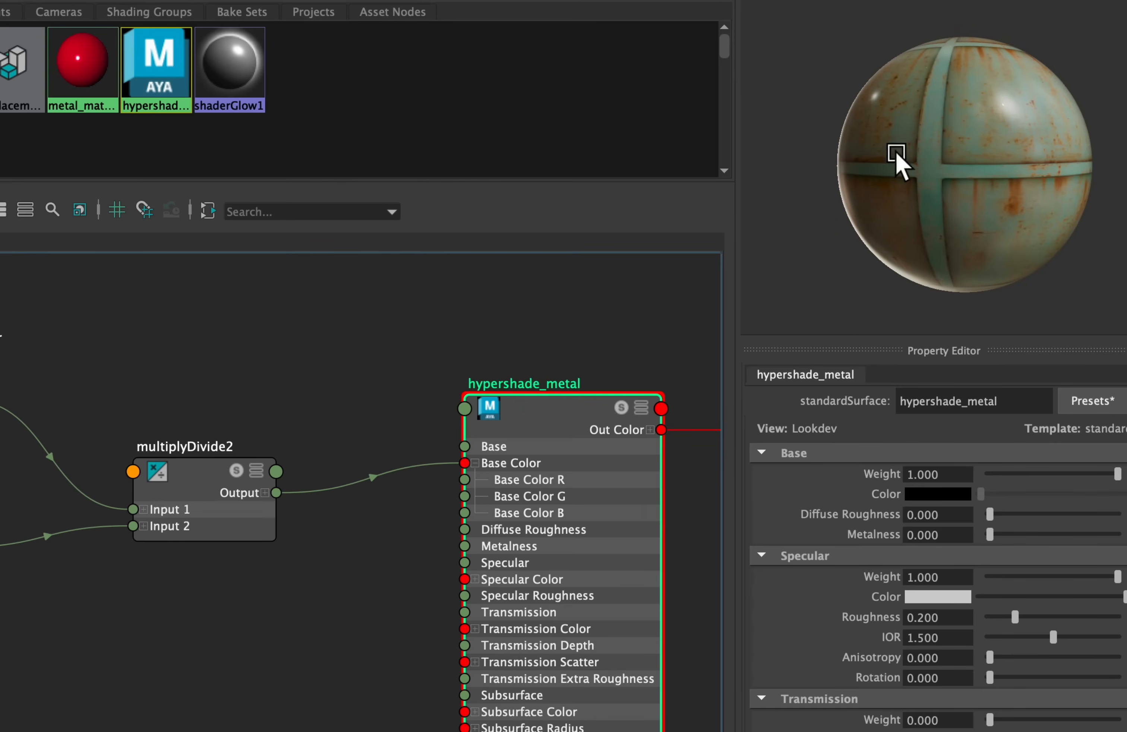
pyautogui.moveTo(954, 148)
pyautogui.keyDown('alt'); pyautogui.mouseDown()
pyautogui.moveTo(915, 171)
pyautogui.moveTo(944, 152)
pyautogui.mouseUp(); pyautogui.keyUp('alt')
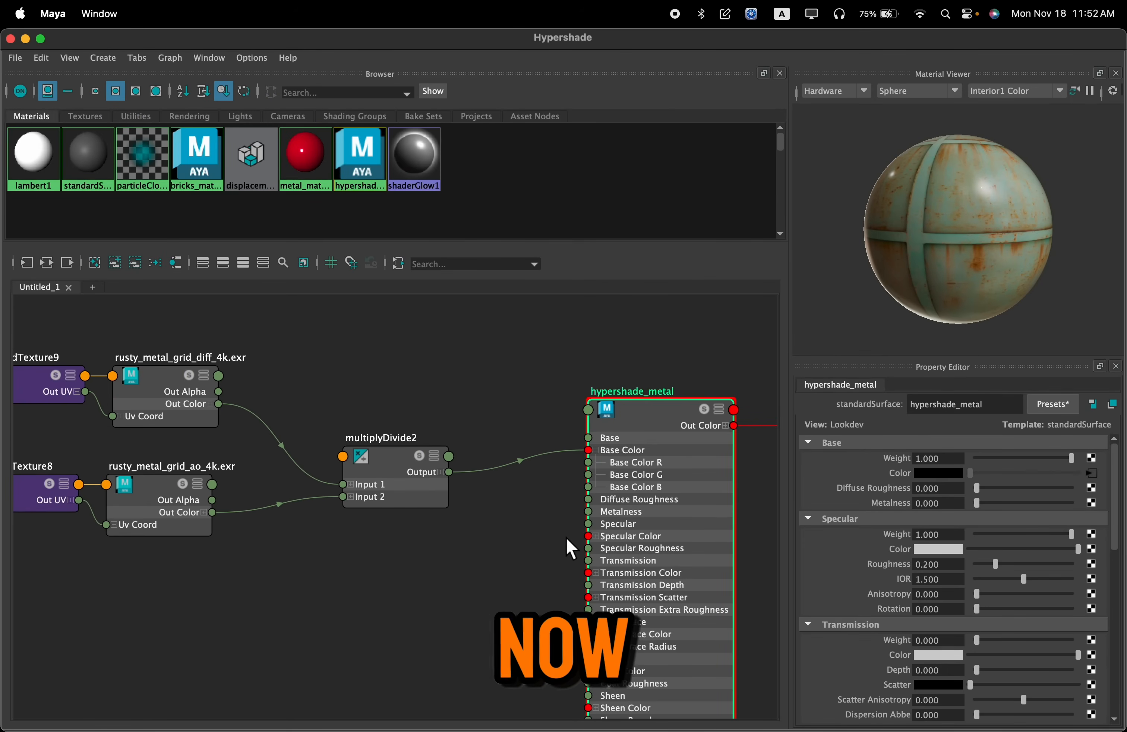
# Move the rusty_metal_grid_rough_4k texture and its place2dTexture node directly beneath the ao texture nodes
pyautogui.scroll(-3, 434, 581)
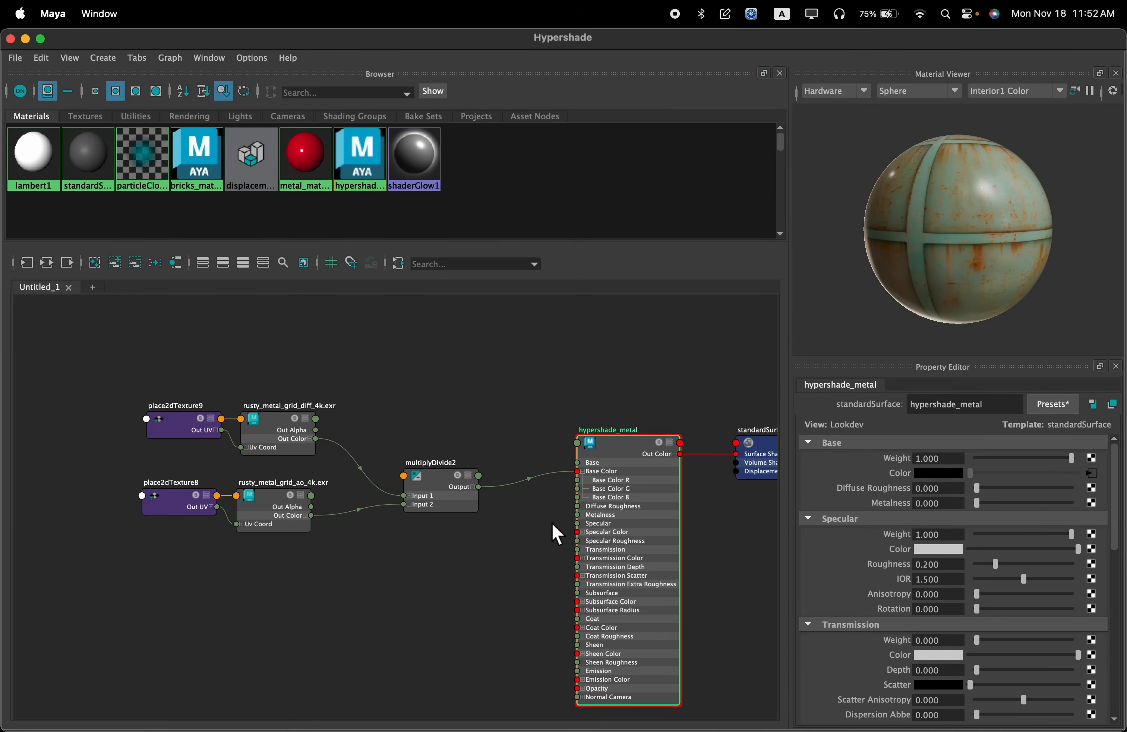
pyautogui.scroll(-3, 560, 493)
pyautogui.keyDown('alt'); pyautogui.moveTo(579, 413); pyautogui.dragTo(408, 417, button='middle'); pyautogui.keyUp('alt')
pyautogui.scroll(8, 553, 377)
pyautogui.keyDown('alt'); pyautogui.moveTo(529, 446); pyautogui.dragTo(330, 490, button='middle'); pyautogui.keyUp('alt')
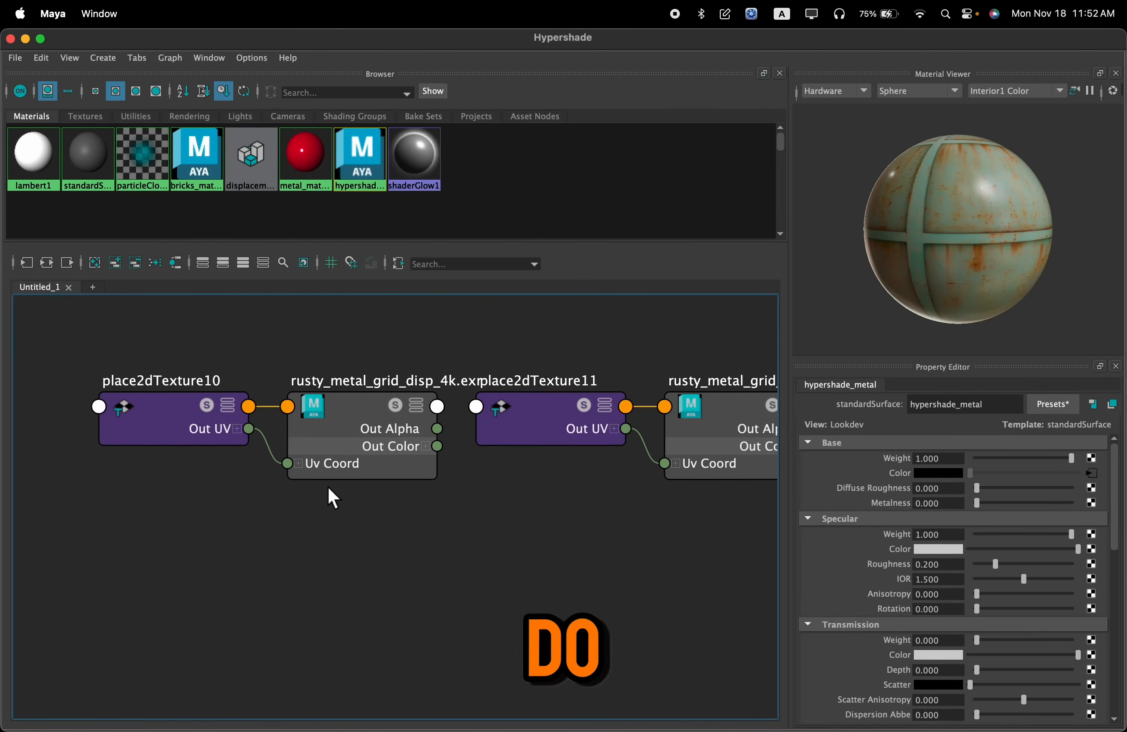
pyautogui.keyDown('alt'); pyautogui.moveTo(540, 520); pyautogui.dragTo(446, 497, button='middle'); pyautogui.keyUp('alt')
pyautogui.keyDown('alt'); pyautogui.moveTo(623, 492); pyautogui.dragTo(325, 526, button='middle'); pyautogui.keyUp('alt')
pyautogui.keyDown('alt'); pyautogui.moveTo(535, 518); pyautogui.dragTo(443, 516, button='middle'); pyautogui.keyUp('alt')
pyautogui.moveTo(690, 337); pyautogui.dragTo(451, 507)
pyautogui.scroll(-8, 462, 513)
pyautogui.keyDown('alt'); pyautogui.moveTo(475, 536); pyautogui.dragTo(711, 428, button='middle'); pyautogui.keyUp('alt')
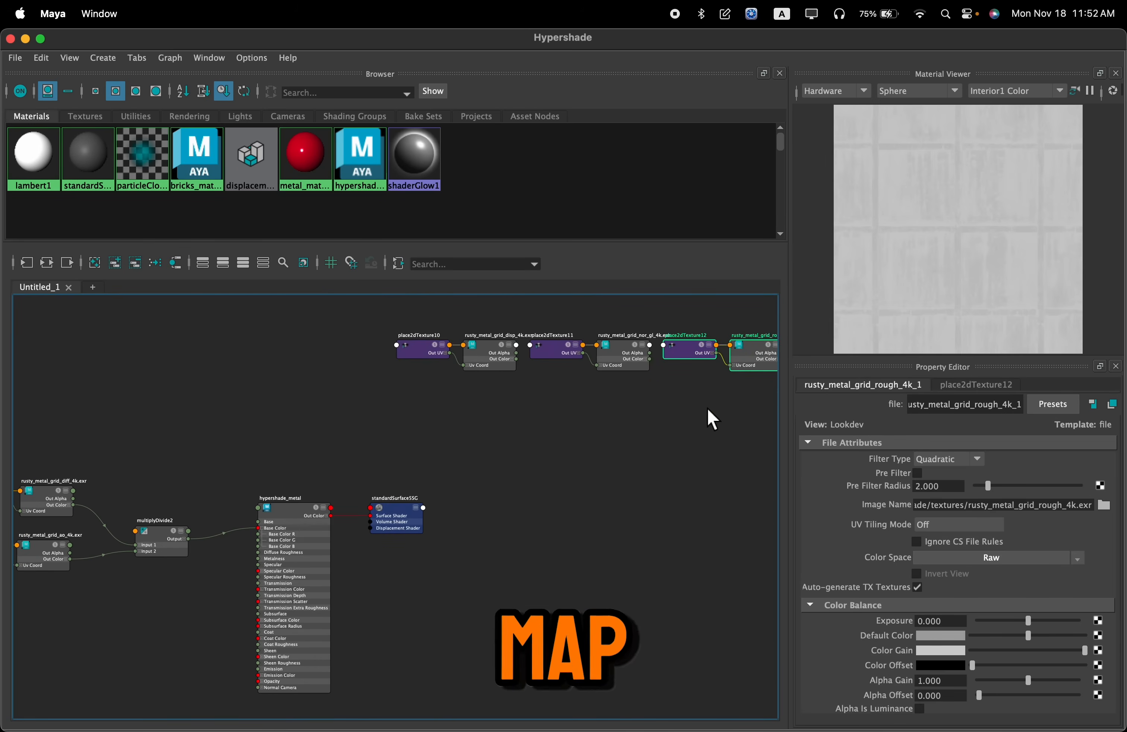
pyautogui.moveTo(708, 351); pyautogui.dragTo(35, 622)
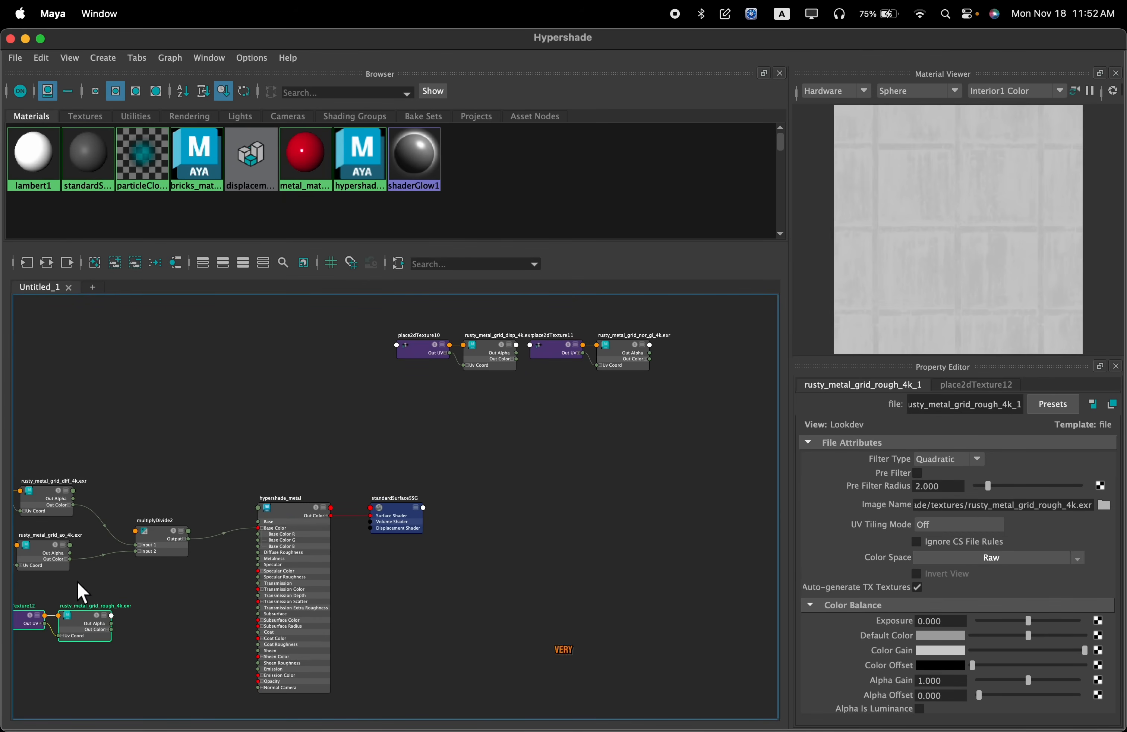
# Enable Alpha Is Luminance on the rusty_metal_grid_rough_4k texture
pyautogui.keyDown('alt'); pyautogui.moveTo(138, 563); pyautogui.dragTo(360, 501, button='middle'); pyautogui.keyUp('alt')
pyautogui.scroll(3, 240, 552)
pyautogui.moveTo(266, 560); pyautogui.dragTo(176, 529)
pyautogui.keyDown('alt'); pyautogui.moveTo(415, 490); pyautogui.dragTo(500, 442, button='middle'); pyautogui.keyUp('alt')
pyautogui.scroll(2, 418, 485)
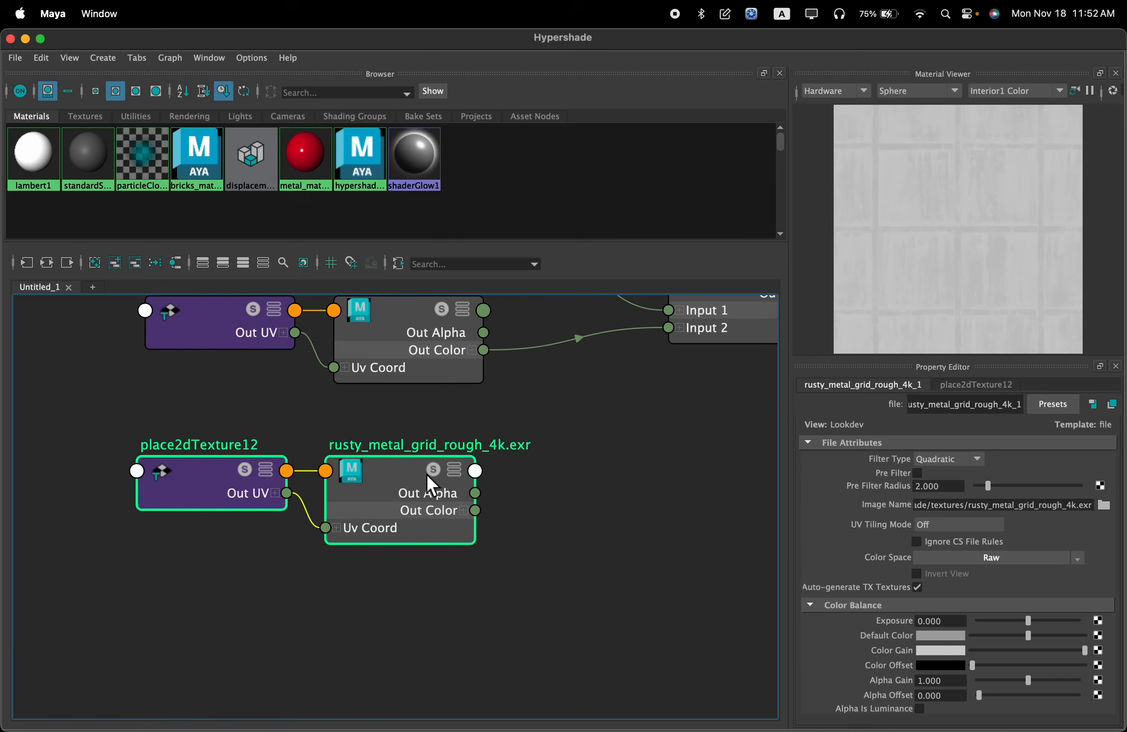
pyautogui.click(415, 496)
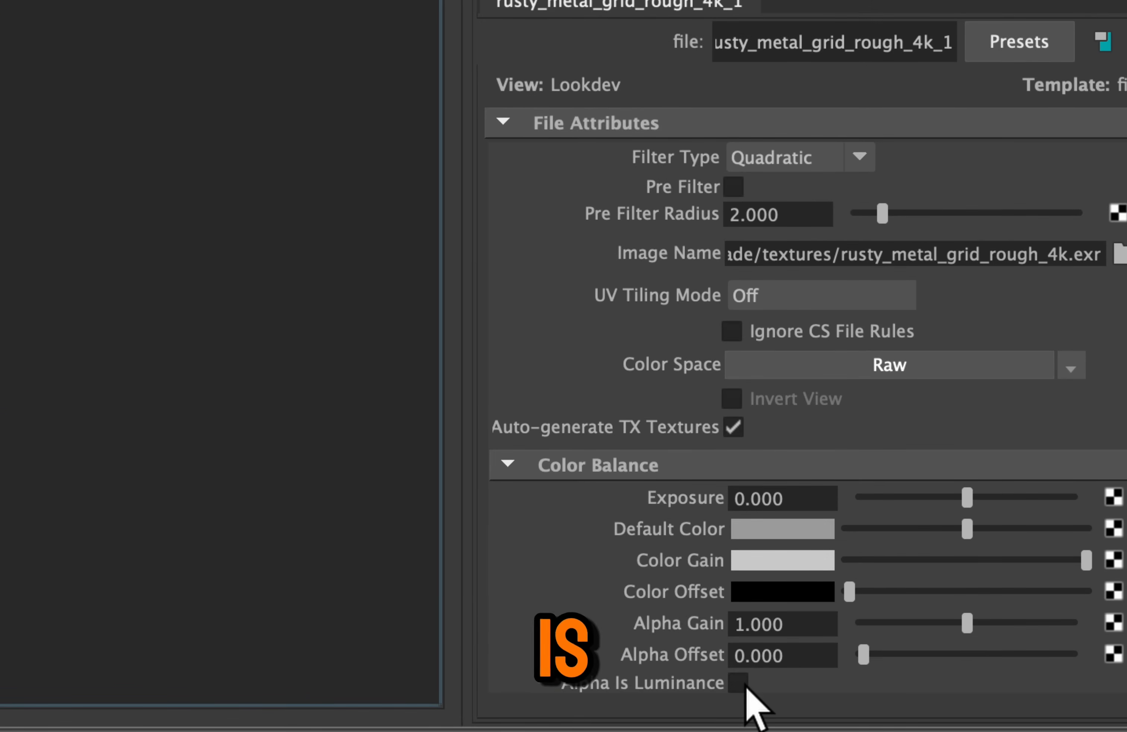
pyautogui.click(805, 692)
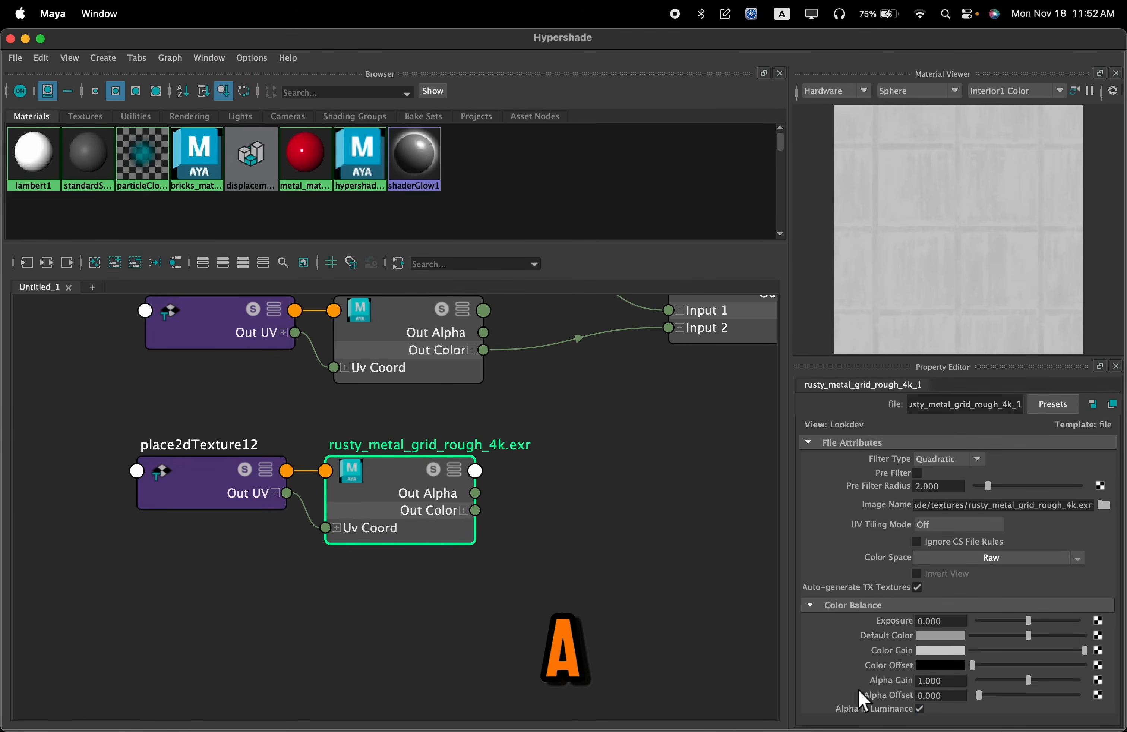
# Connect the rough texture's Out Alpha to hypershade_metal's Specular Roughness
pyautogui.keyDown('alt'); pyautogui.moveTo(603, 466); pyautogui.dragTo(322, 518, button='middle'); pyautogui.keyUp('alt')
pyautogui.scroll(-3, 410, 585)
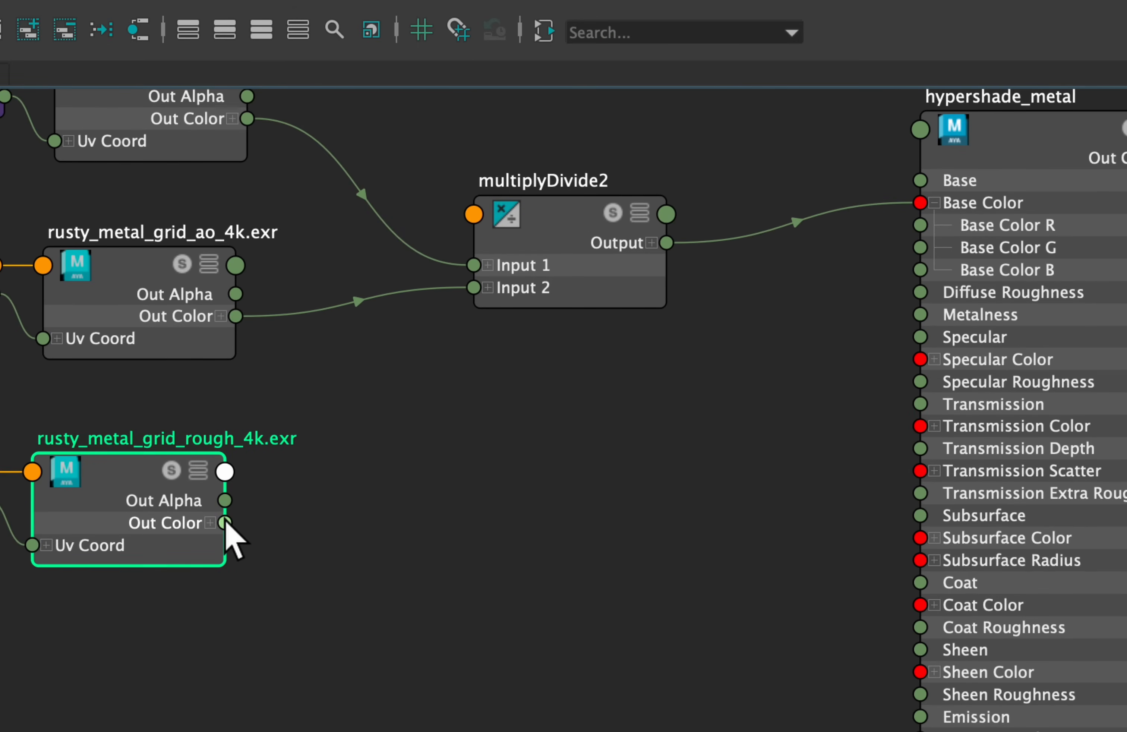
pyautogui.moveTo(224, 523); pyautogui.dragTo(678, 399)
pyautogui.moveTo(549, 380)
pyautogui.mouseDown()
pyautogui.moveTo(667, 387)
pyautogui.moveTo(735, 367)
pyautogui.moveTo(735, 377)
pyautogui.moveTo(802, 381)
pyautogui.mouseUp()
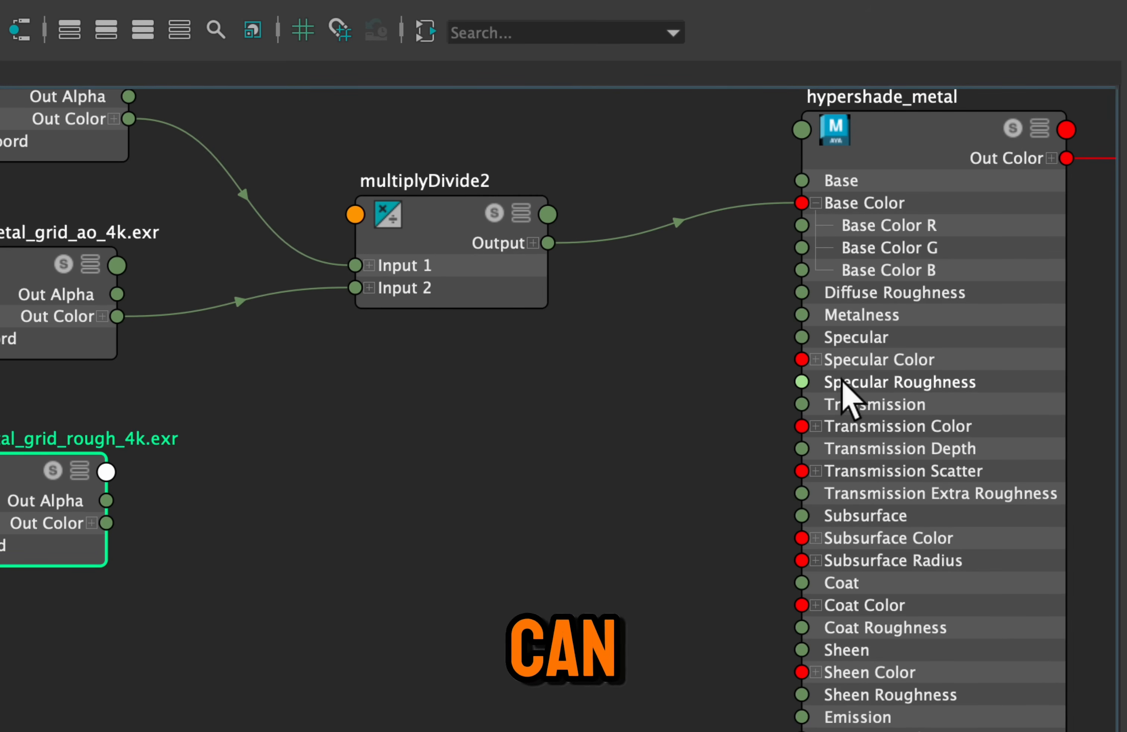
pyautogui.click(163, 539)
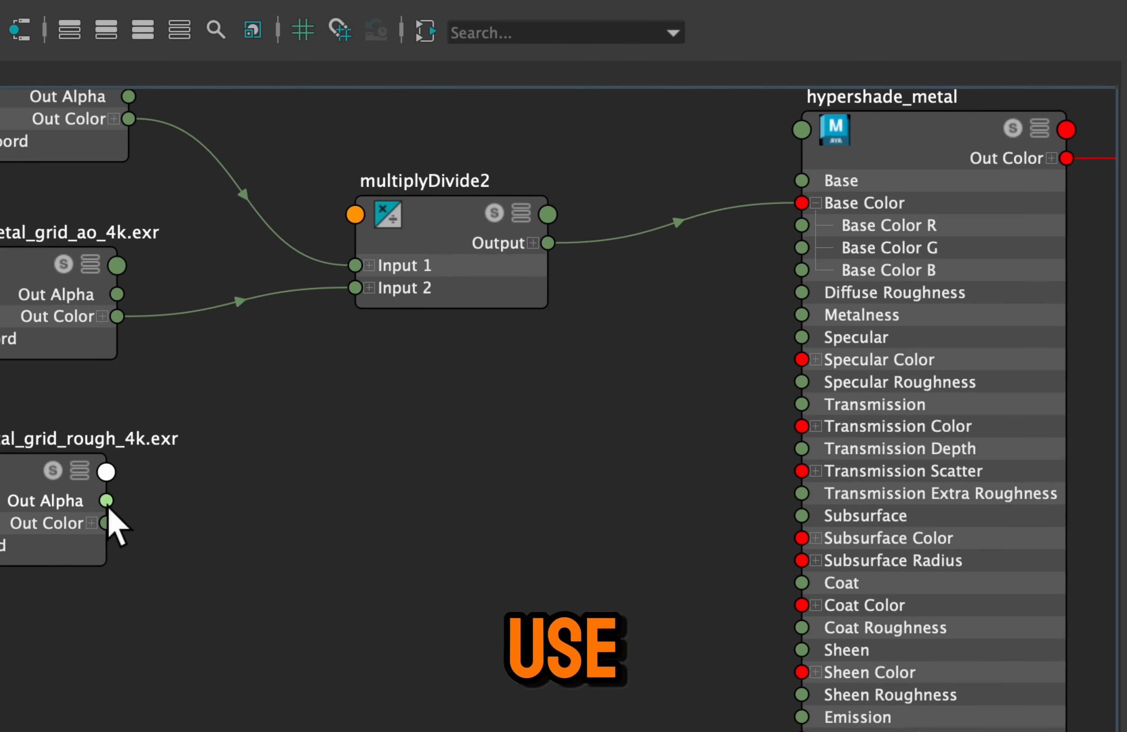
pyautogui.moveTo(106, 523); pyautogui.dragTo(802, 389)
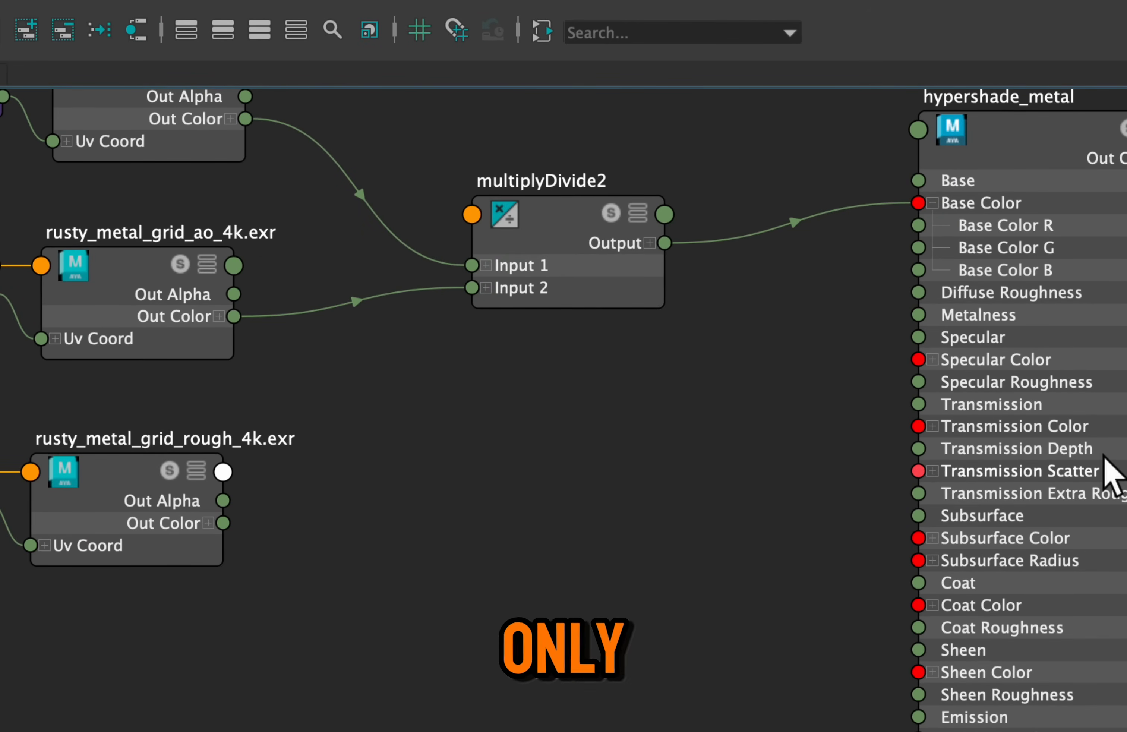
pyautogui.moveTo(243, 537); pyautogui.dragTo(851, 382)
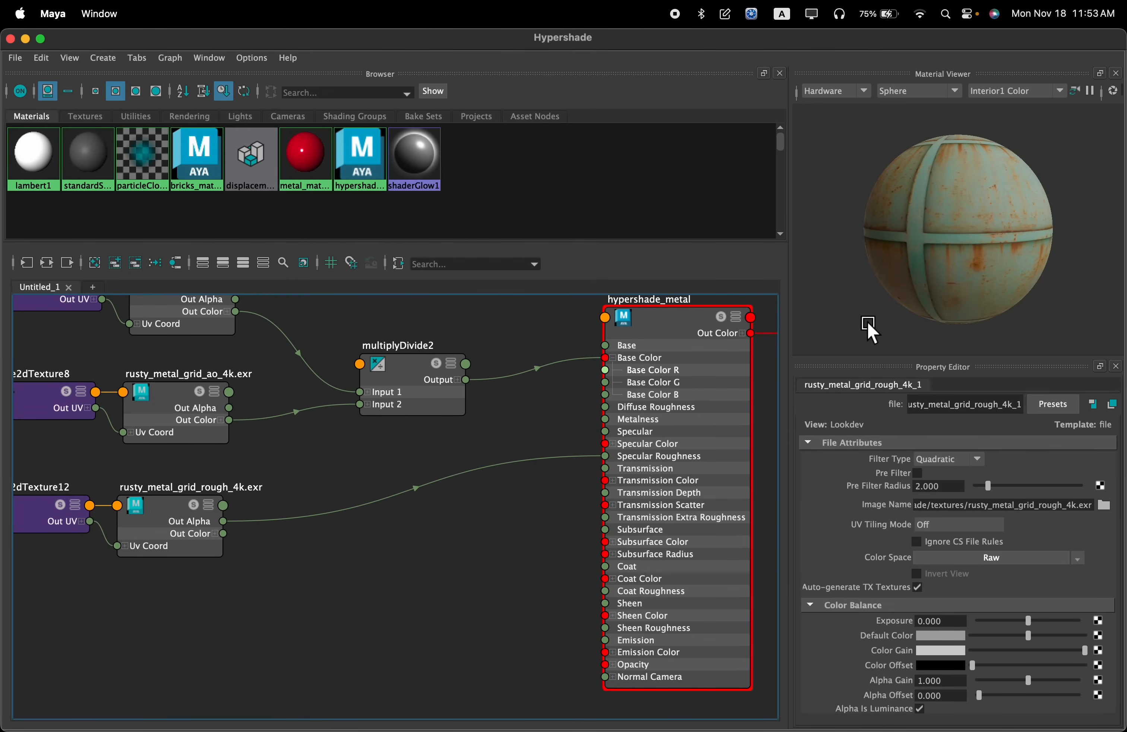
# Examine the previews of the two unconnected textures, the nor_gl normal map and the disp displacement map
pyautogui.moveTo(870, 327); pyautogui.dragTo(1006, 264)
pyautogui.scroll(-5, 584, 480)
pyautogui.scroll(-3, 595, 415)
pyautogui.keyDown('alt'); pyautogui.moveTo(629, 367); pyautogui.dragTo(400, 511, button='middle'); pyautogui.keyUp('alt')
pyautogui.scroll(5, 683, 418)
pyautogui.scroll(5, 491, 463)
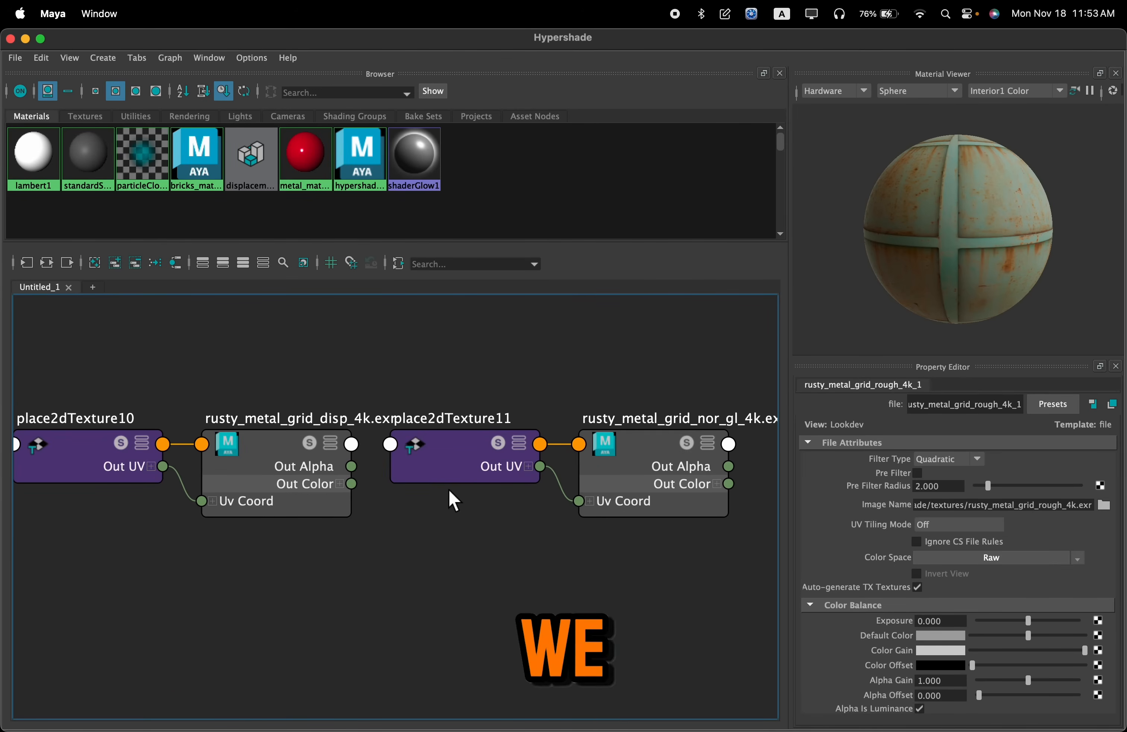
pyautogui.keyDown('alt'); pyautogui.moveTo(694, 373); pyautogui.dragTo(649, 367, button='middle'); pyautogui.keyUp('alt')
pyautogui.moveTo(647, 359); pyautogui.dragTo(405, 532)
pyautogui.scroll(-2, 525, 478)
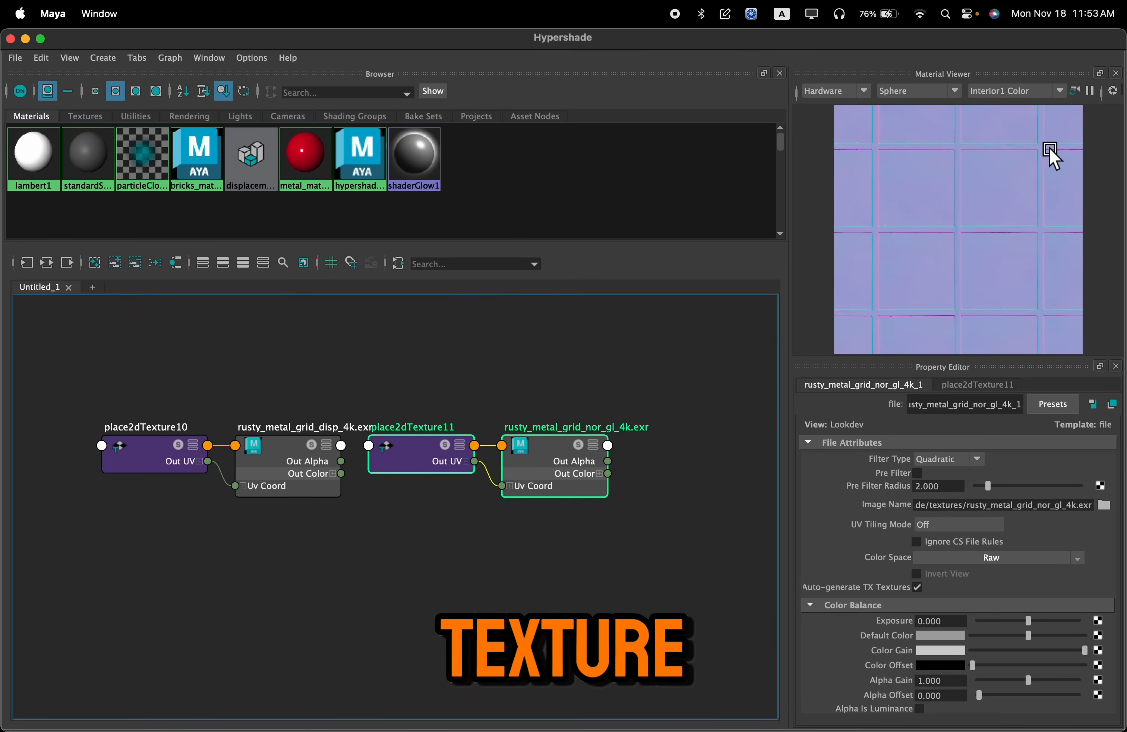
pyautogui.scroll(-5, 502, 480)
pyautogui.keyDown('alt'); pyautogui.moveTo(505, 520); pyautogui.dragTo(494, 566, button='middle'); pyautogui.keyUp('alt')
pyautogui.scroll(7, 632, 379)
pyautogui.keyDown('alt'); pyautogui.moveTo(316, 536); pyautogui.dragTo(448, 545, button='middle'); pyautogui.keyUp('alt')
pyautogui.moveTo(448, 546); pyautogui.dragTo(238, 418)
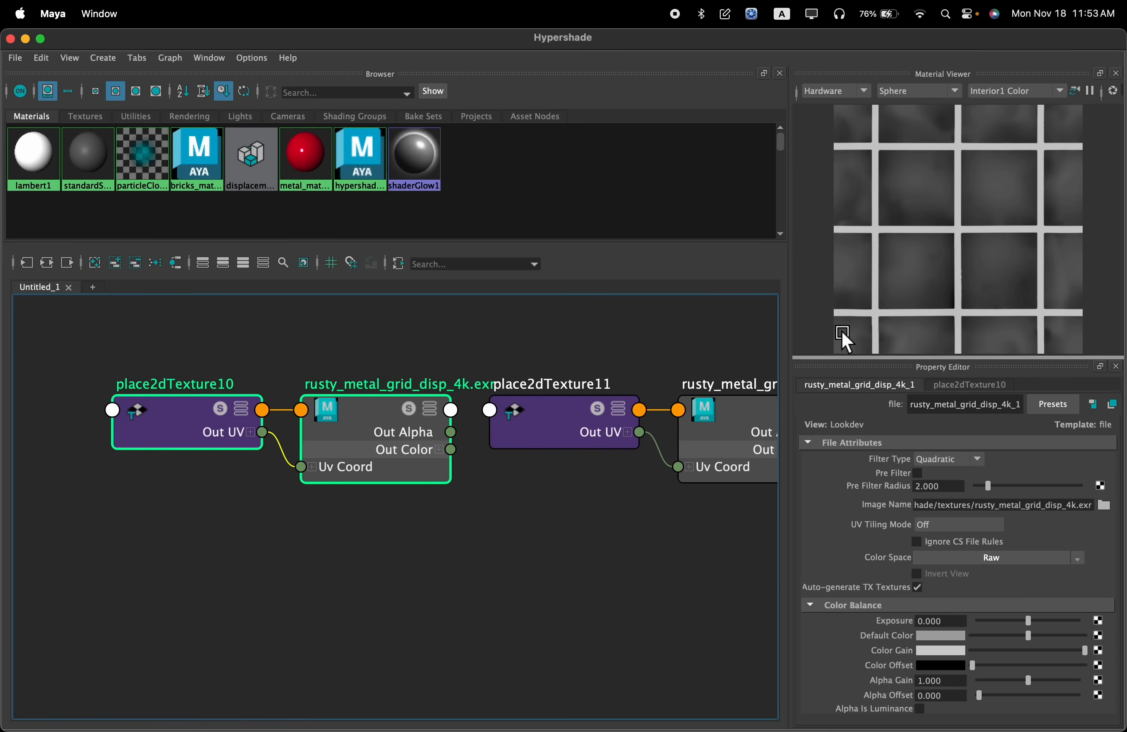
# Move the rusty_metal_grid_nor_gl_4k texture and its place2dTexture node beneath the rough texture nodes
pyautogui.scroll(-6, 605, 427)
pyautogui.moveTo(694, 468); pyautogui.dragTo(598, 430)
pyautogui.keyDown('alt'); pyautogui.moveTo(598, 527); pyautogui.dragTo(672, 427, button='middle'); pyautogui.keyUp('alt')
pyautogui.moveTo(733, 316); pyautogui.dragTo(133, 640)
# Set the nor_gl texture's Color Space to Raw and enable Alpha Is Luminance
pyautogui.keyDown('alt'); pyautogui.moveTo(229, 595); pyautogui.dragTo(338, 494, button='middle'); pyautogui.keyUp('alt')
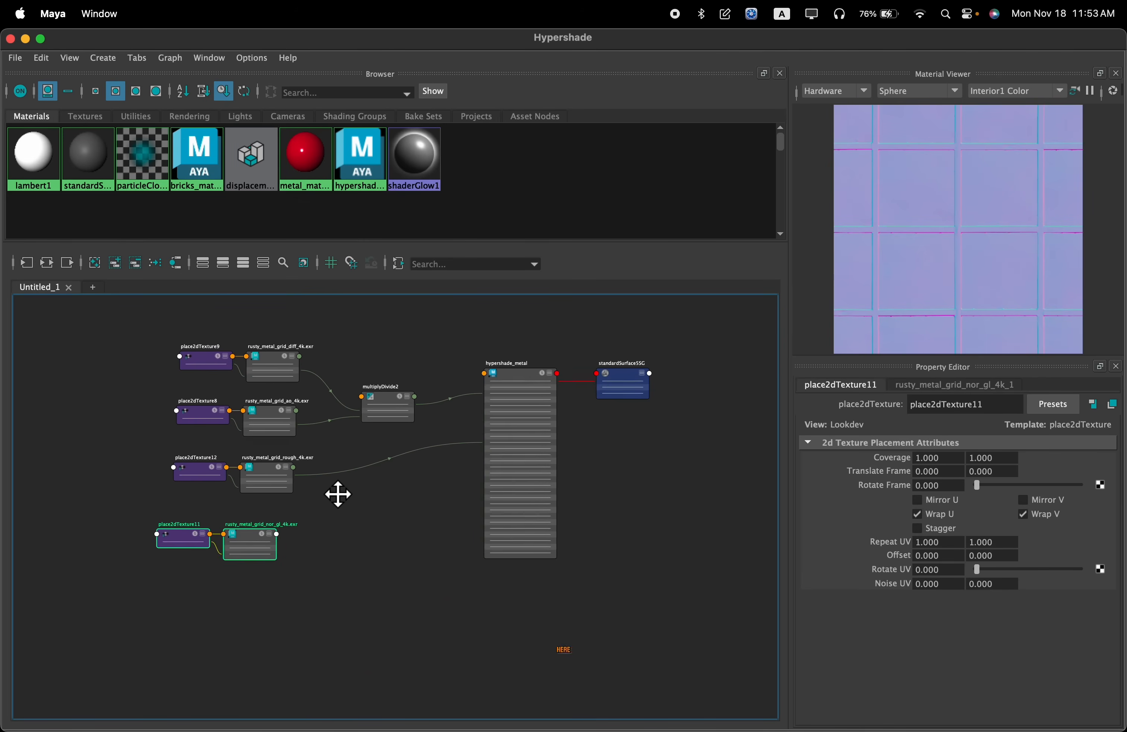
pyautogui.scroll(10, 272, 535)
pyautogui.keyDown('alt'); pyautogui.moveTo(224, 546); pyautogui.dragTo(460, 456, button='middle'); pyautogui.keyUp('alt')
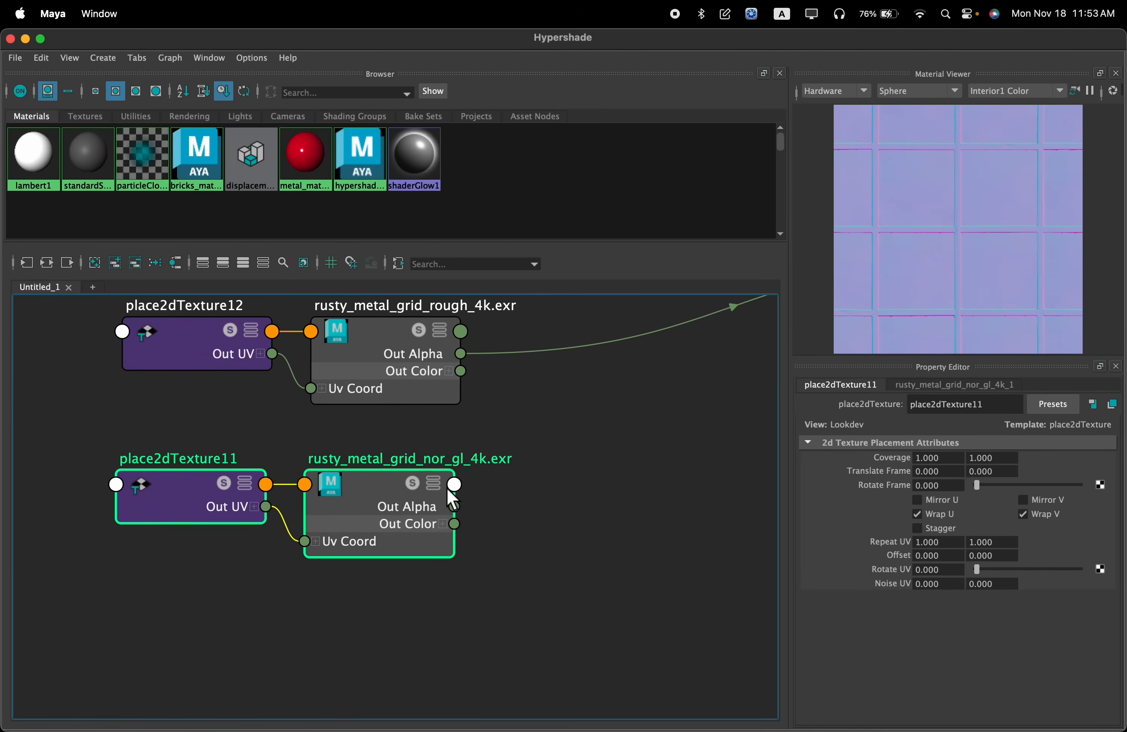
pyautogui.click(492, 530)
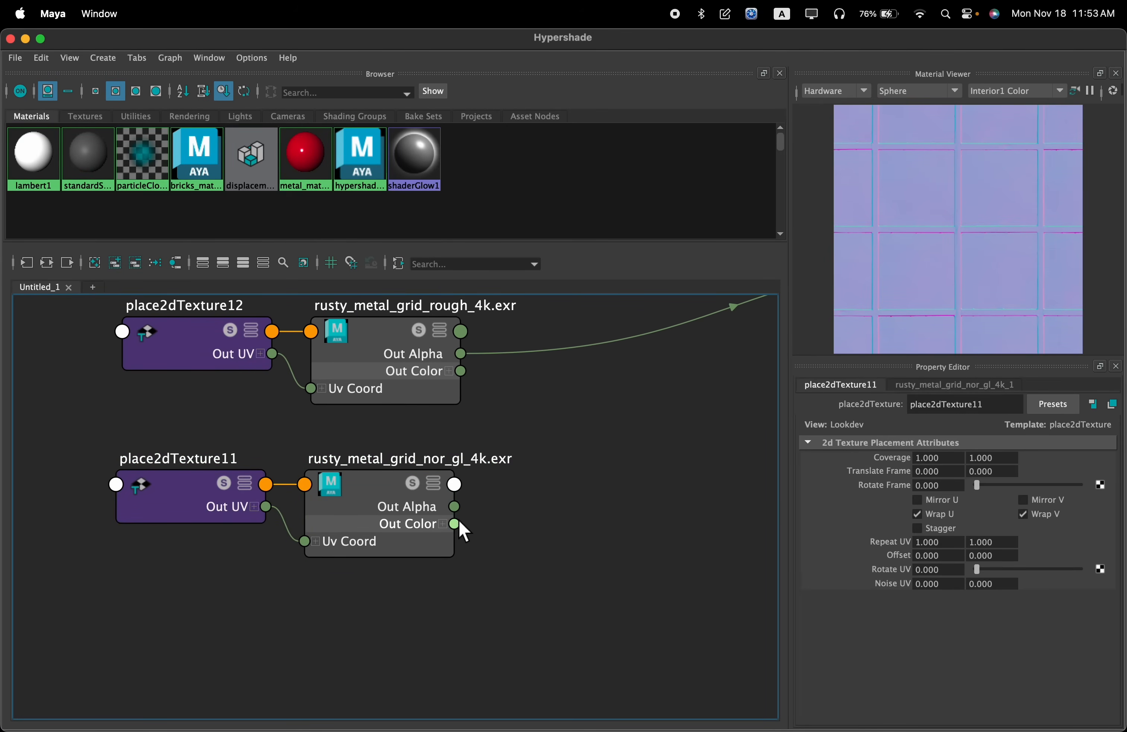
pyautogui.click(354, 552)
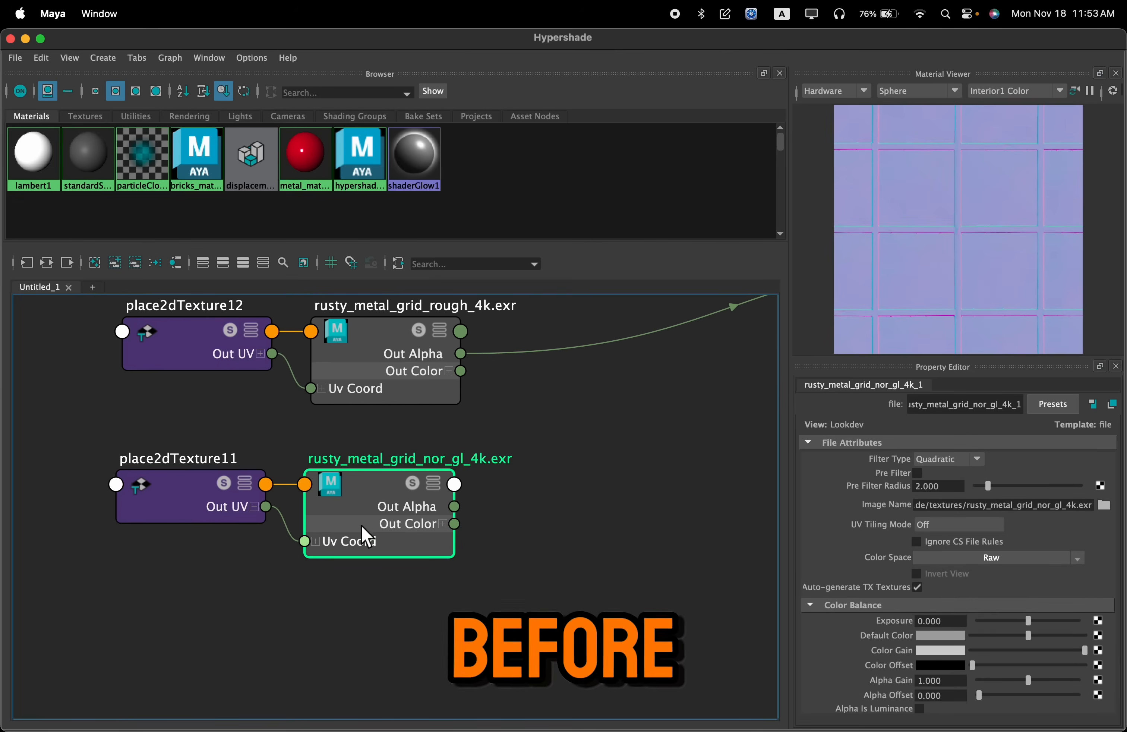
pyautogui.click(1006, 562)
pyautogui.moveTo(1042, 600)
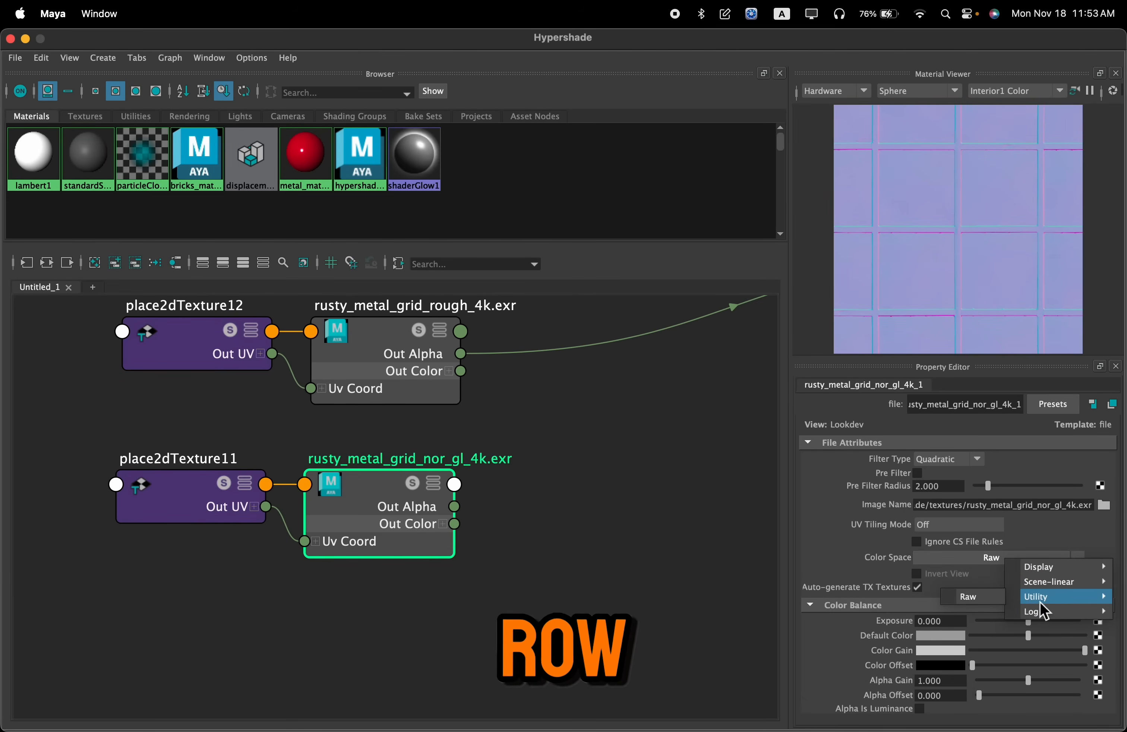
pyautogui.click(983, 598)
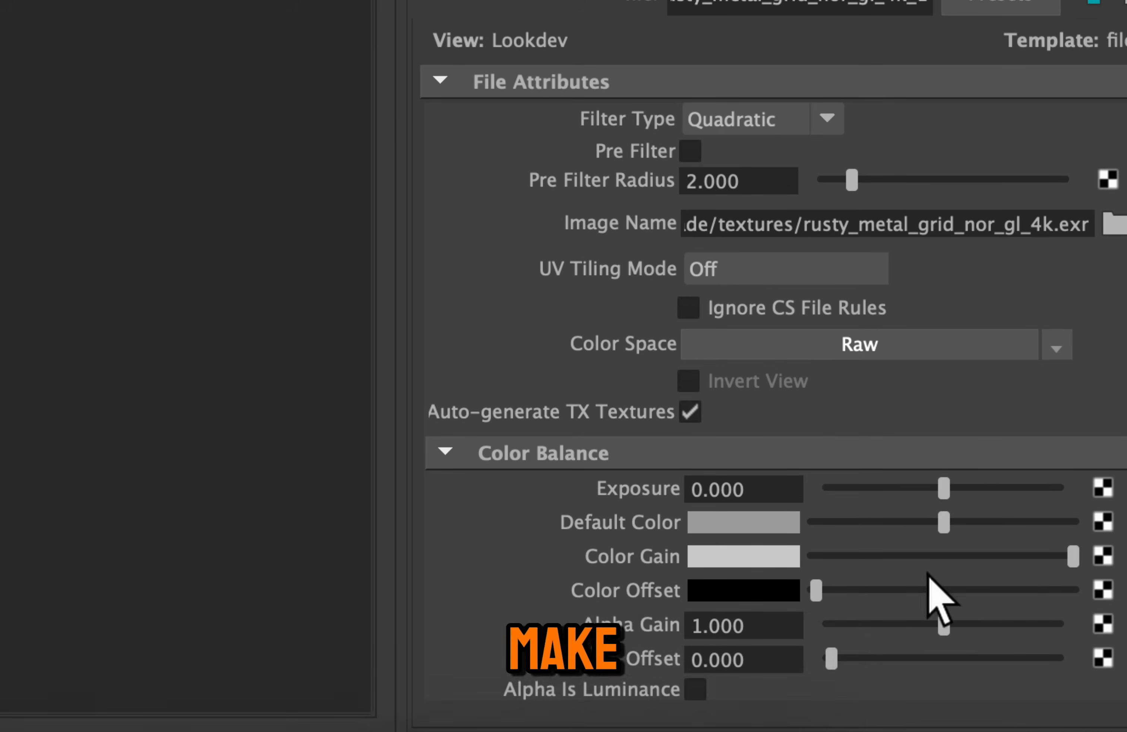
pyautogui.click(695, 691)
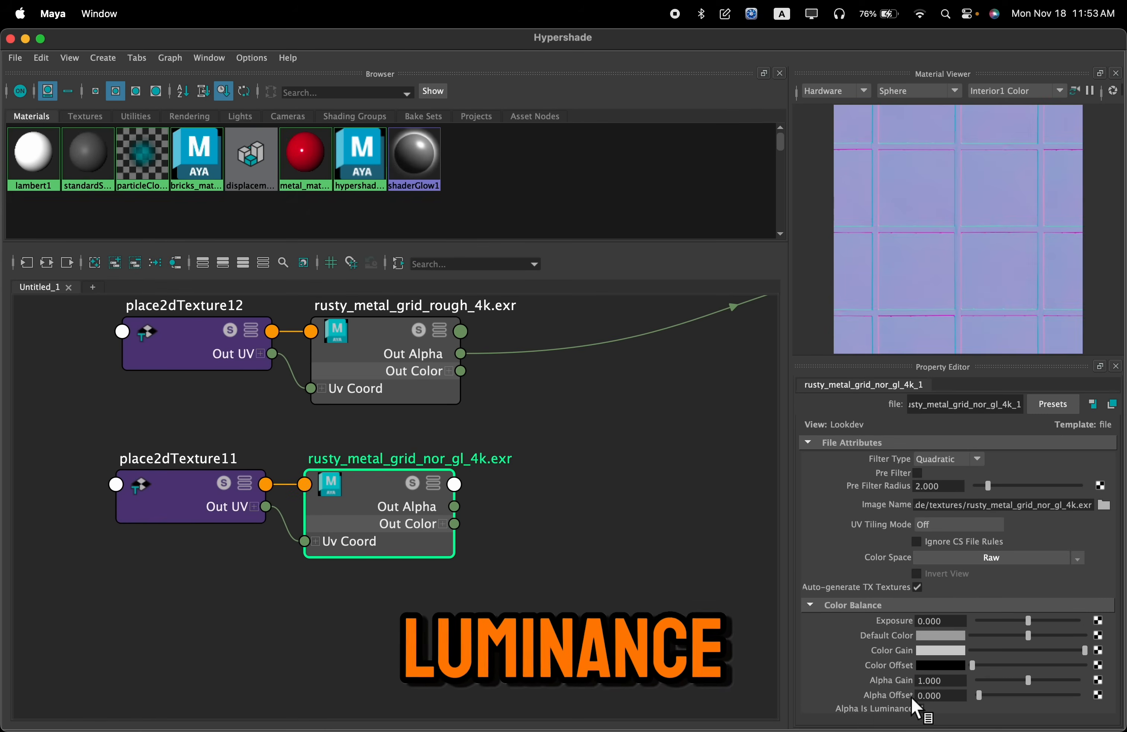
# Create a bump2d node between the nor_gl texture and hypershade_metal, level with the texture
pyautogui.scroll(-2, 635, 522)
pyautogui.moveTo(635, 522); pyautogui.dragTo(381, 527, button='middle')
pyautogui.click(520, 514)
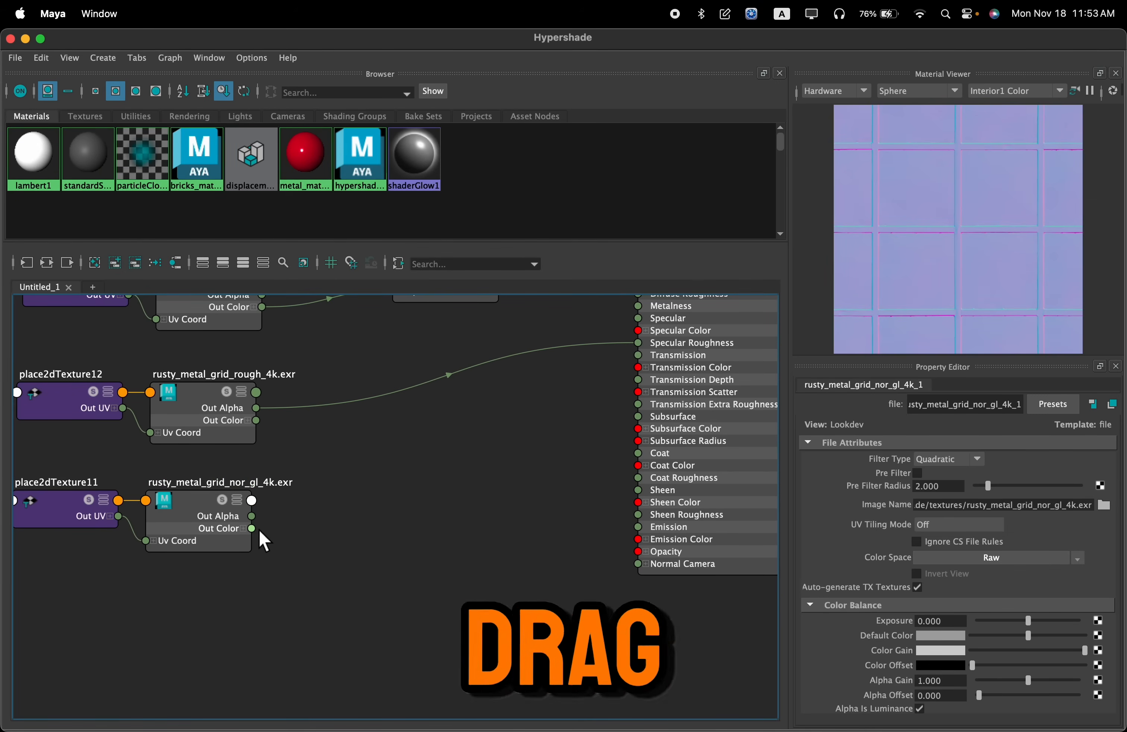
pyautogui.moveTo(254, 528); pyautogui.dragTo(400, 540)
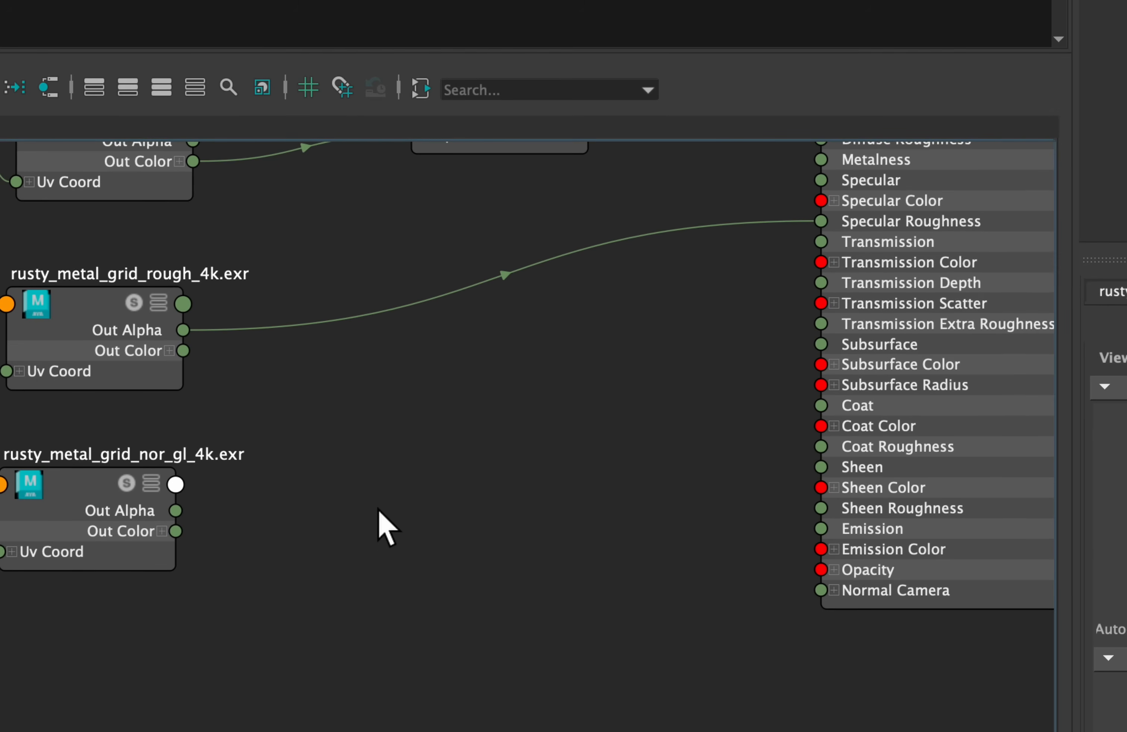
pyautogui.press('Tab')
pyautogui.write('bump')
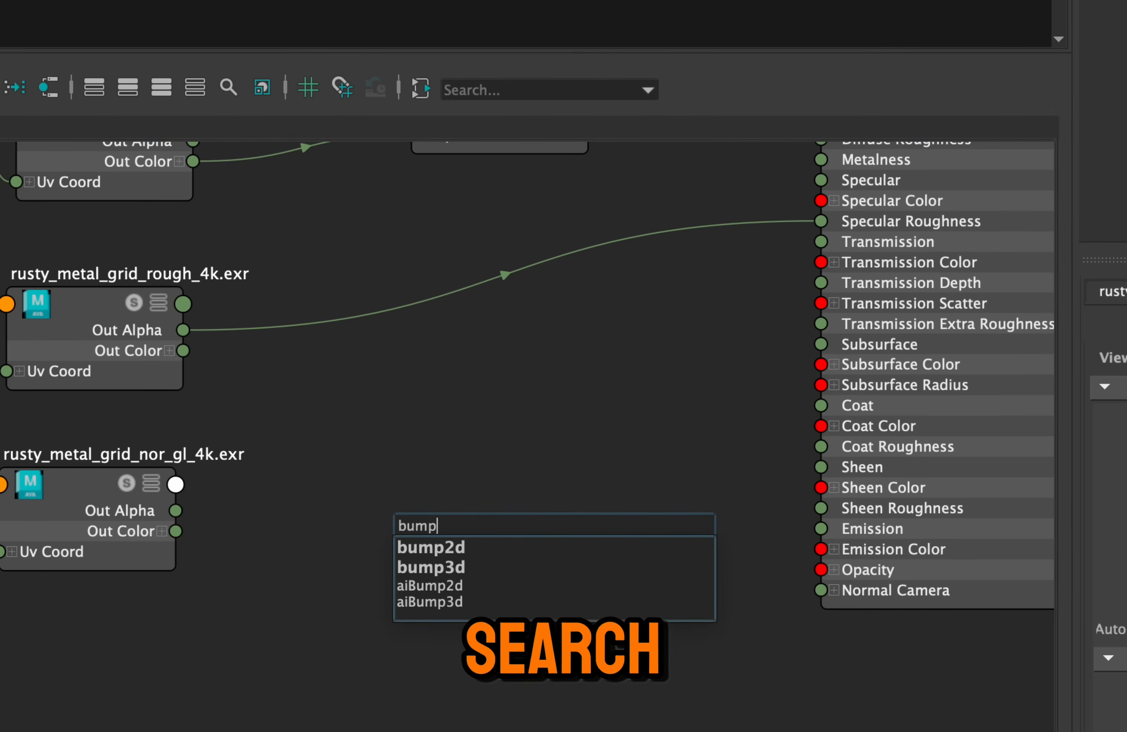
pyautogui.press('Down')
pyautogui.press('Return')
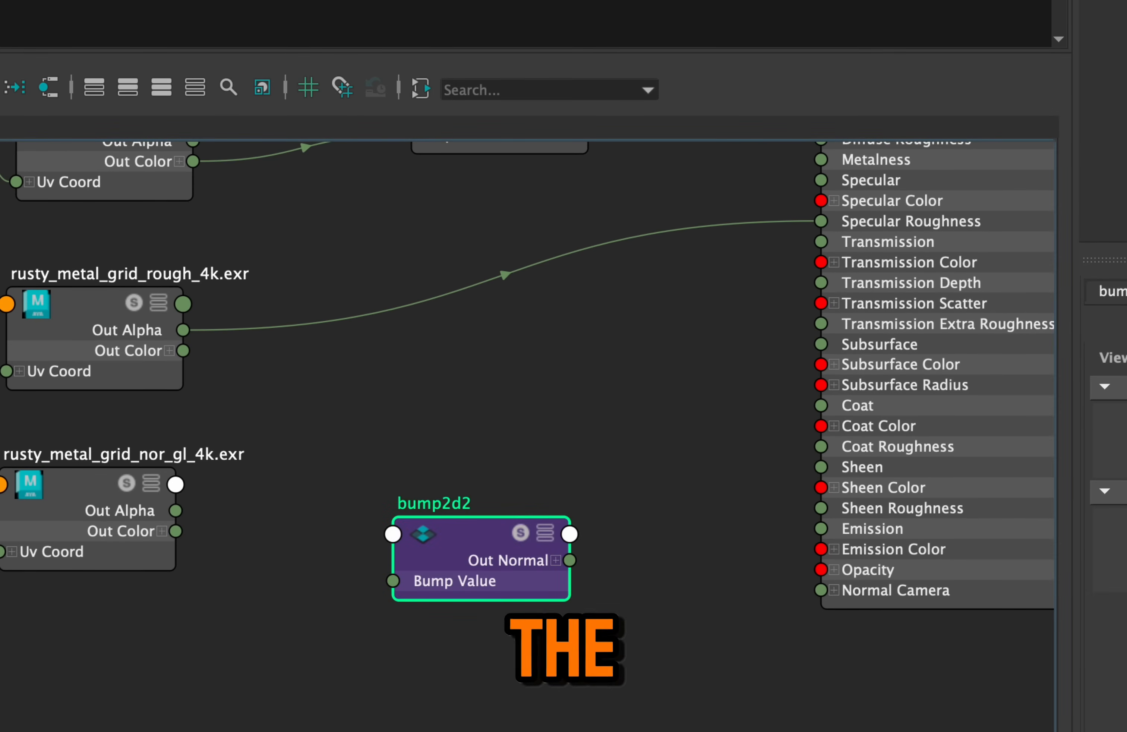
pyautogui.moveTo(462, 525); pyautogui.dragTo(461, 491)
# Connect the nor_gl texture's Out Alpha to the bump2d node's Bump Value, and the bump2d node's Out Normal to hypershade_metal's Normal Camera
pyautogui.click(318, 506)
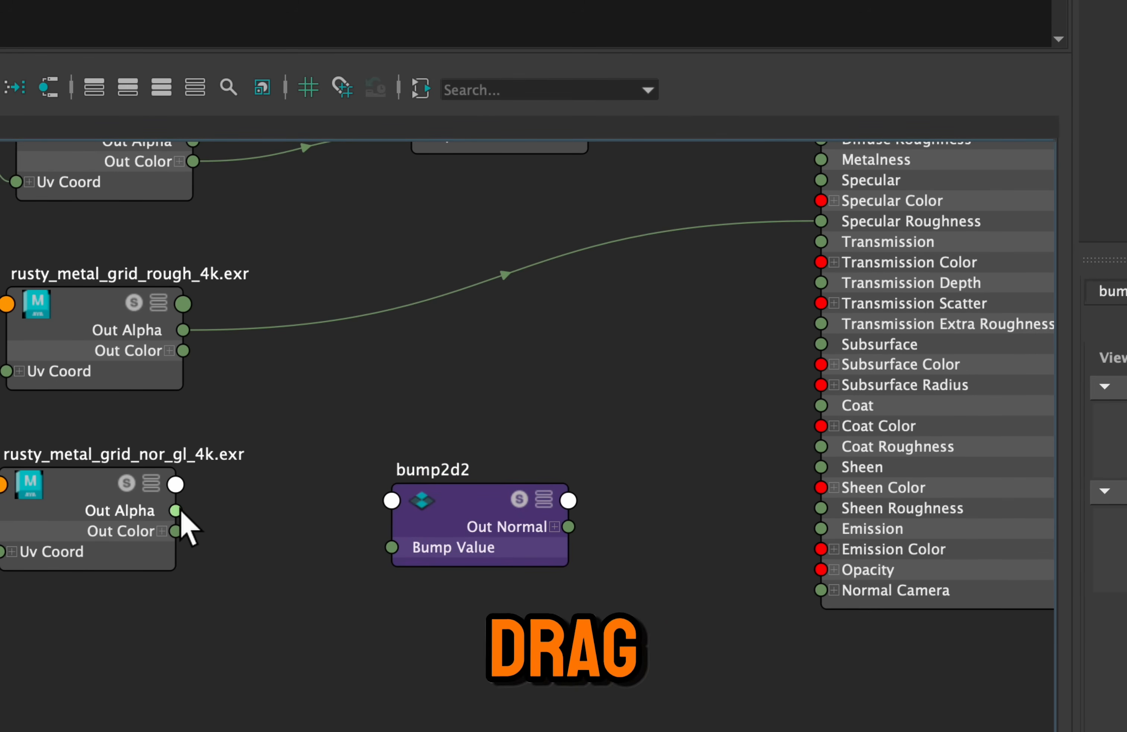
pyautogui.moveTo(173, 509); pyautogui.dragTo(391, 547)
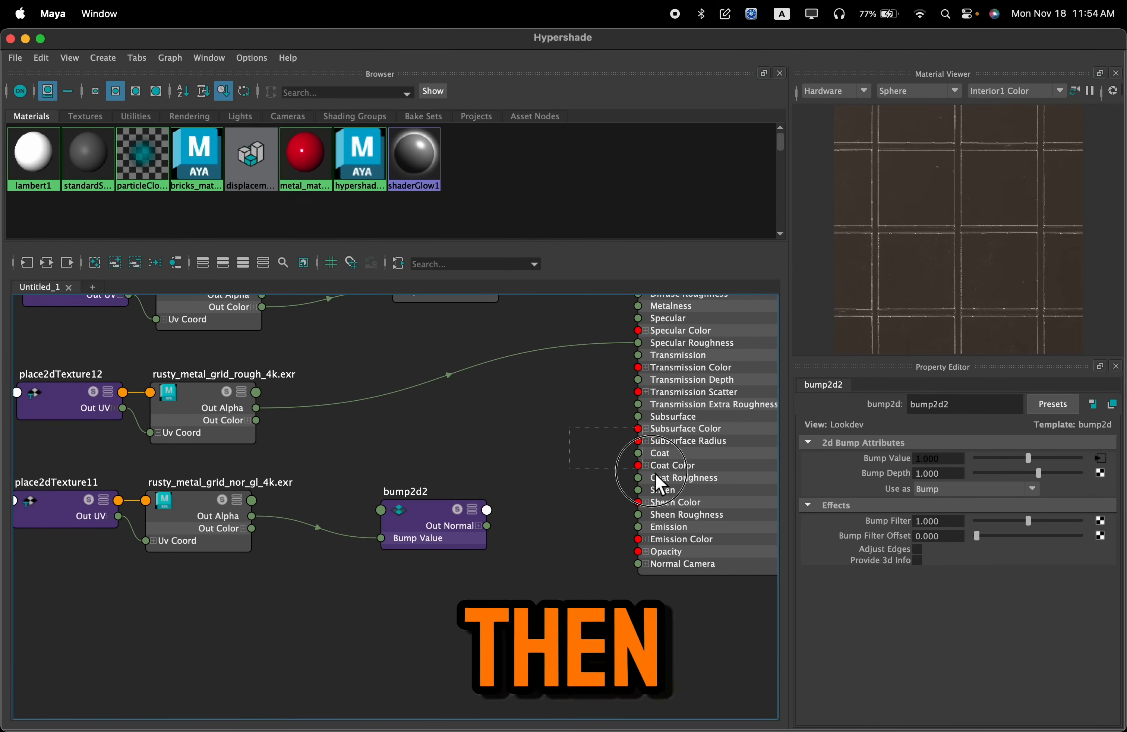
pyautogui.moveTo(655, 472); pyautogui.dragTo(655, 472)
pyautogui.keyDown('alt'); pyautogui.moveTo(571, 448); pyautogui.dragTo(511, 448, button='middle'); pyautogui.keyUp('alt')
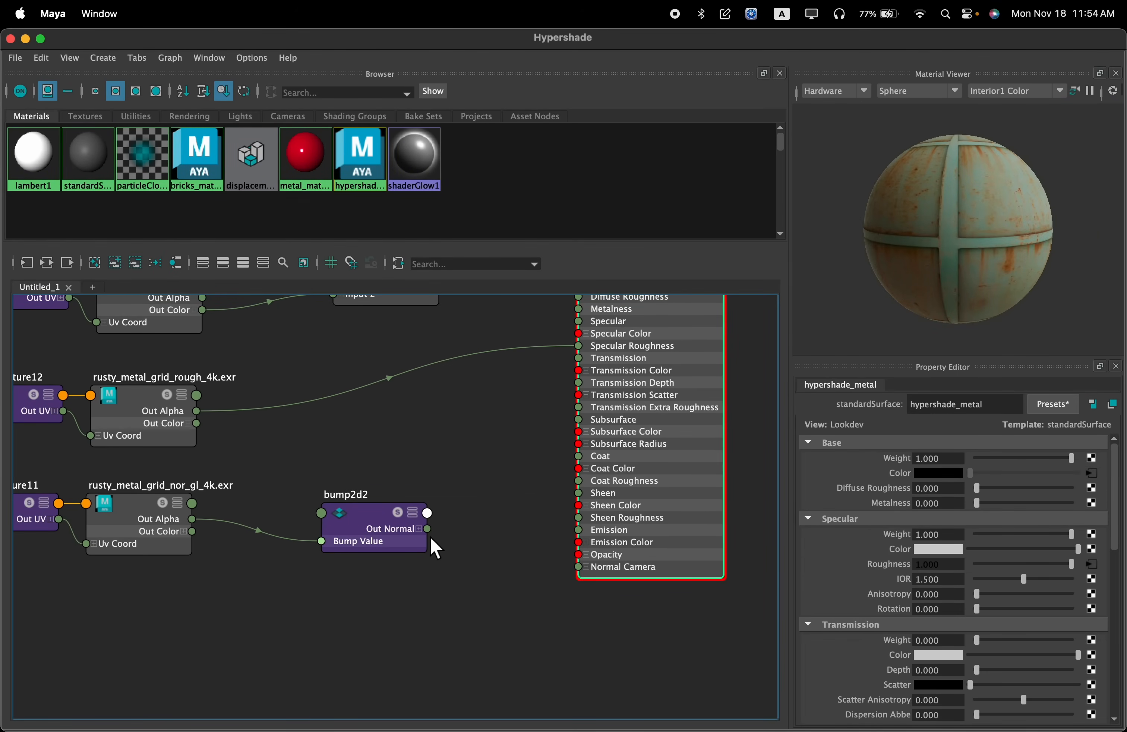
pyautogui.scroll(3, 906, 297)
pyautogui.moveTo(1069, 238); pyautogui.dragTo(1045, 243)
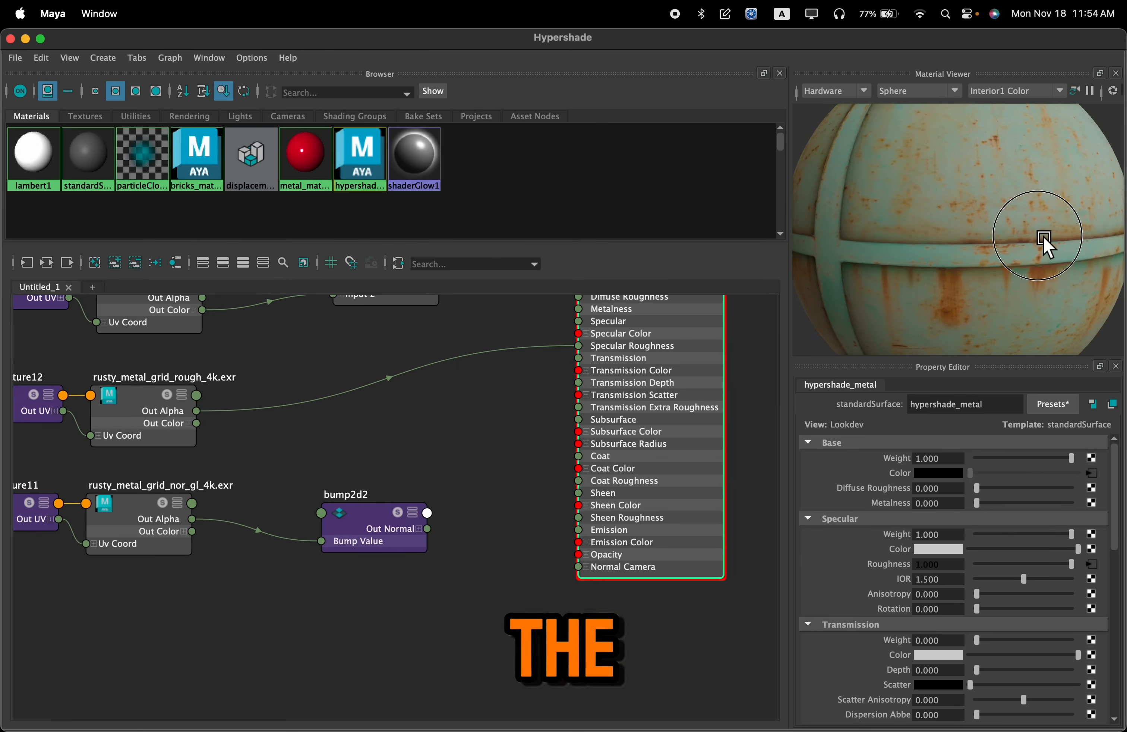
pyautogui.moveTo(428, 528); pyautogui.dragTo(438, 542)
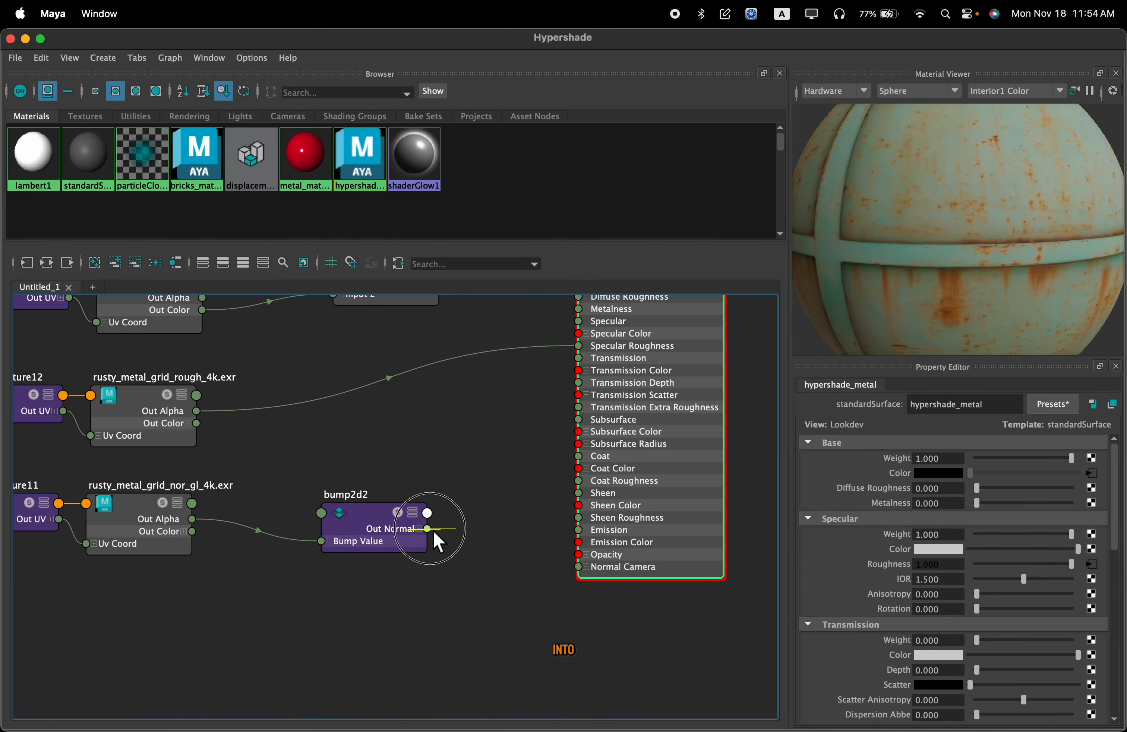
pyautogui.moveTo(560, 560); pyautogui.dragTo(579, 567)
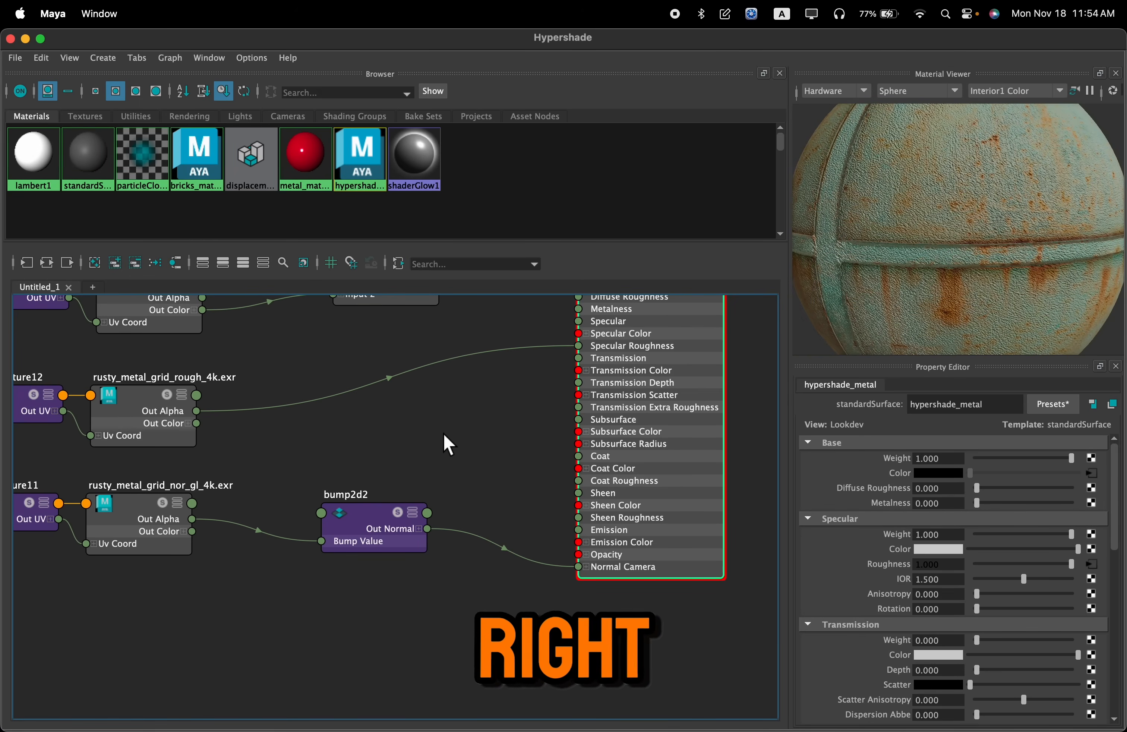
# Set the nor_gl bump2d node's Use As to Tangent Space Normals and rotate the material preview to check the surface
pyautogui.keyDown('alt'); pyautogui.moveTo(440, 424); pyautogui.dragTo(448, 422, button='middle'); pyautogui.keyUp('alt')
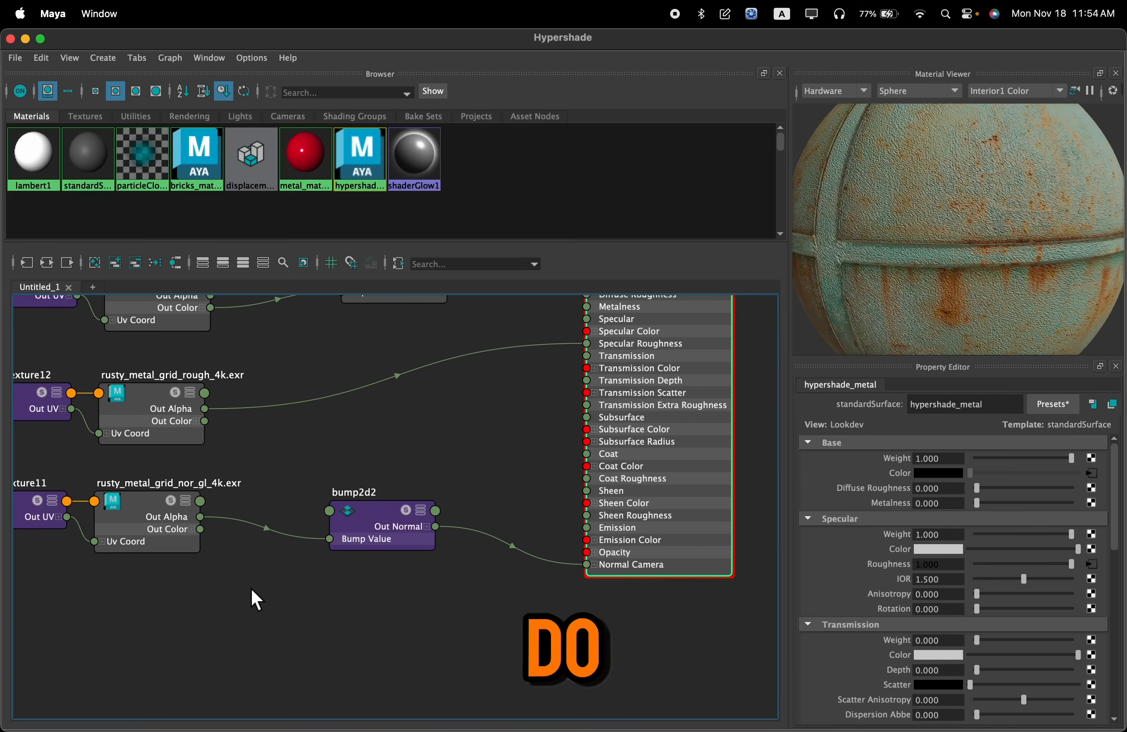
pyautogui.moveTo(172, 543); pyautogui.dragTo(119, 511)
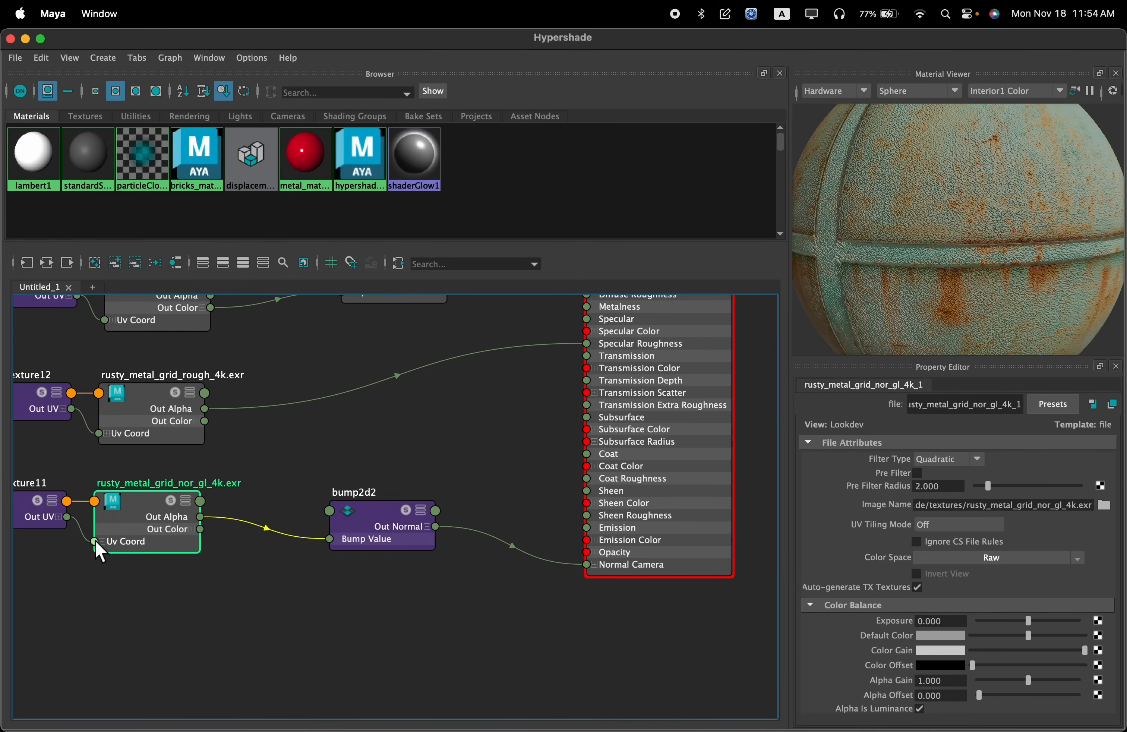
pyautogui.click(384, 542)
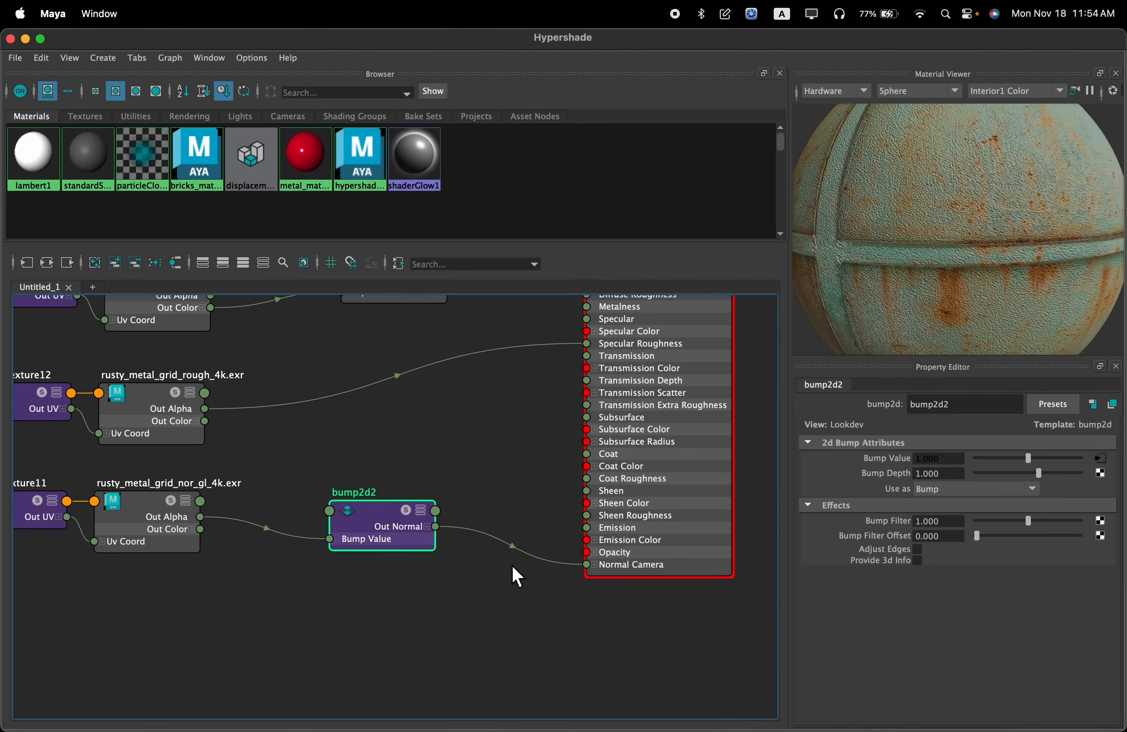
pyautogui.click(957, 490)
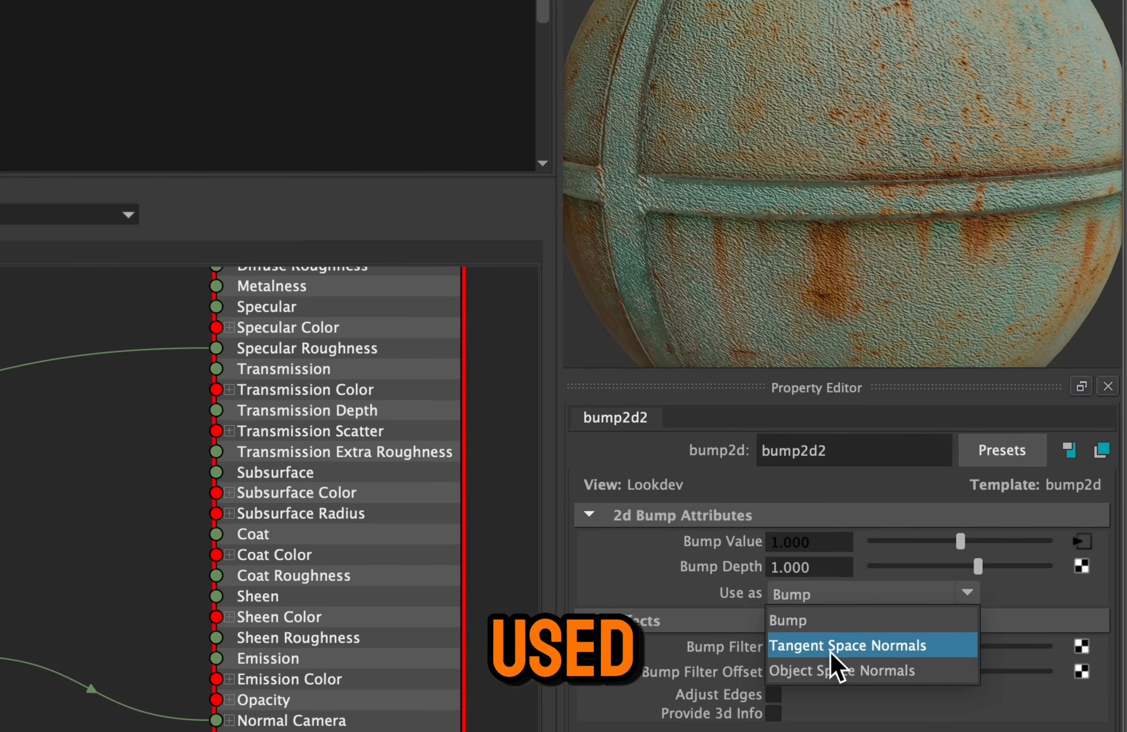
pyautogui.click(868, 650)
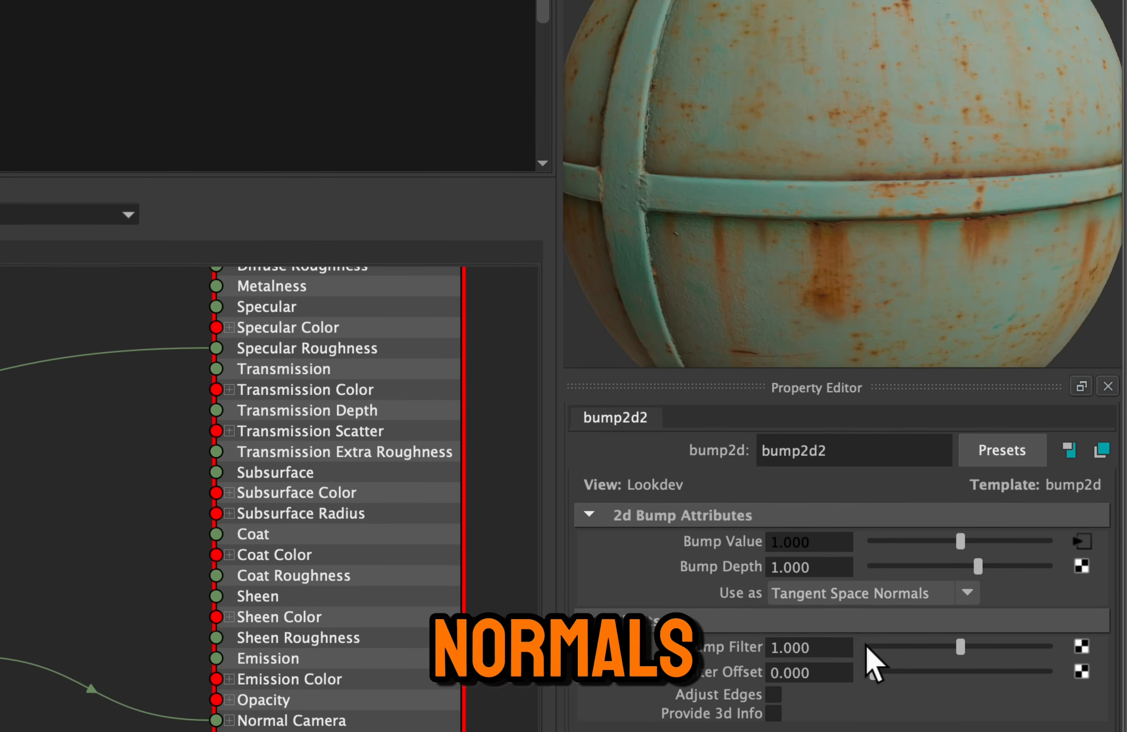
pyautogui.moveTo(763, 229)
pyautogui.keyDown('alt'); pyautogui.mouseDown()
pyautogui.moveTo(750, 236)
pyautogui.moveTo(836, 252)
pyautogui.moveTo(868, 233)
pyautogui.moveTo(730, 239)
pyautogui.moveTo(730, 286)
pyautogui.moveTo(740, 260)
pyautogui.moveTo(782, 236)
pyautogui.mouseUp(); pyautogui.keyUp('alt')
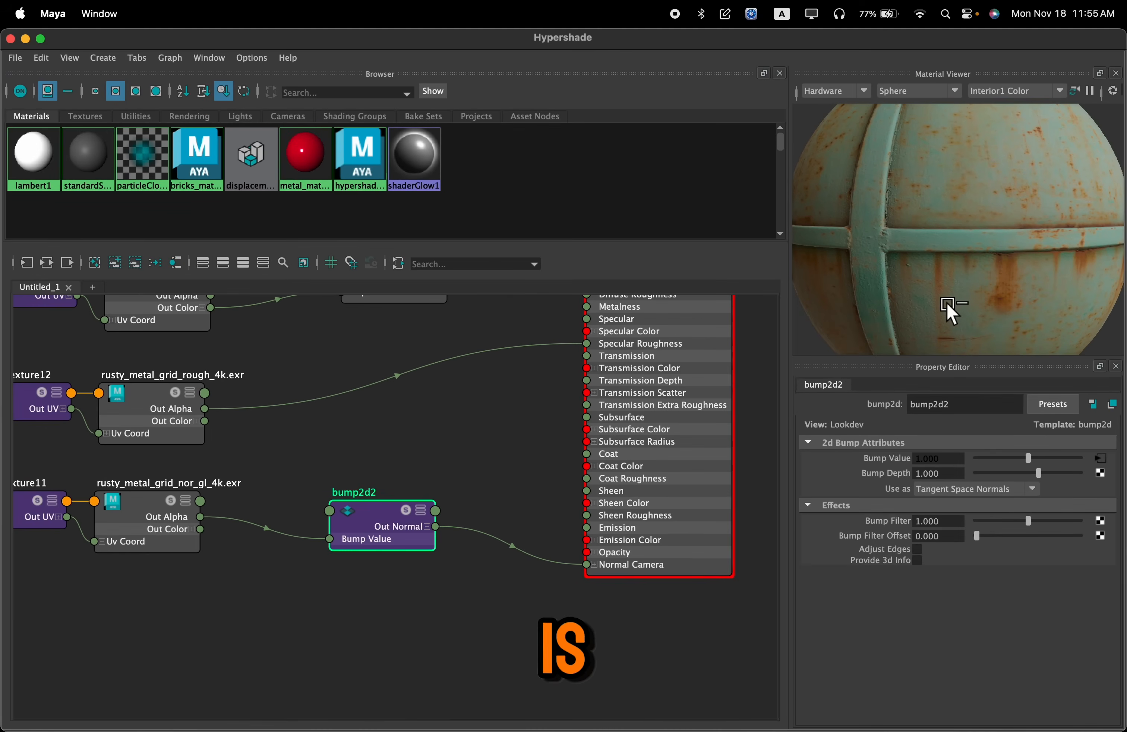
# Move the rusty_metal_grid_disp_4k texture and its place2dTexture node beneath the nor_gl texture nodes
pyautogui.scroll(-3, 639, 436)
pyautogui.keyDown('alt'); pyautogui.moveTo(588, 431); pyautogui.dragTo(416, 592, button='middle'); pyautogui.keyUp('alt')
pyautogui.keyDown('alt'); pyautogui.moveTo(706, 507); pyautogui.dragTo(508, 656, button='middle'); pyautogui.keyUp('alt')
pyautogui.moveTo(612, 448); pyautogui.dragTo(480, 338)
pyautogui.scroll(-5, 603, 491)
pyautogui.keyDown('alt'); pyautogui.moveTo(603, 490); pyautogui.dragTo(644, 394, button='middle'); pyautogui.keyUp('alt')
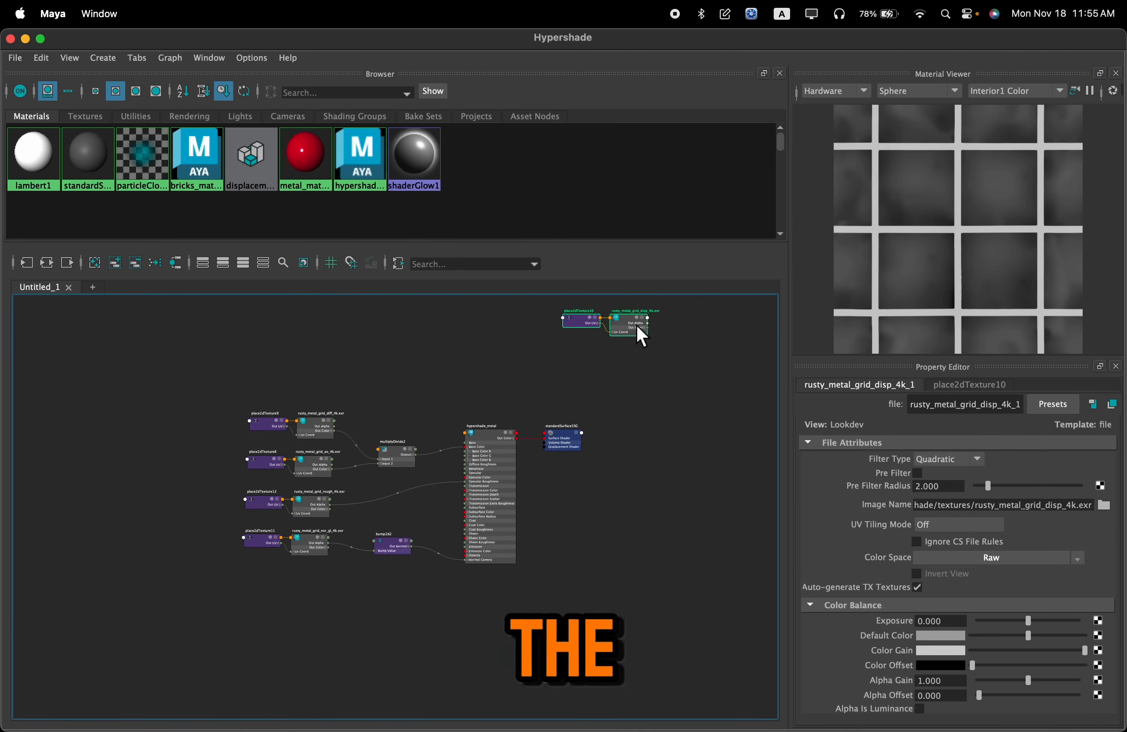
pyautogui.moveTo(635, 327); pyautogui.dragTo(377, 566)
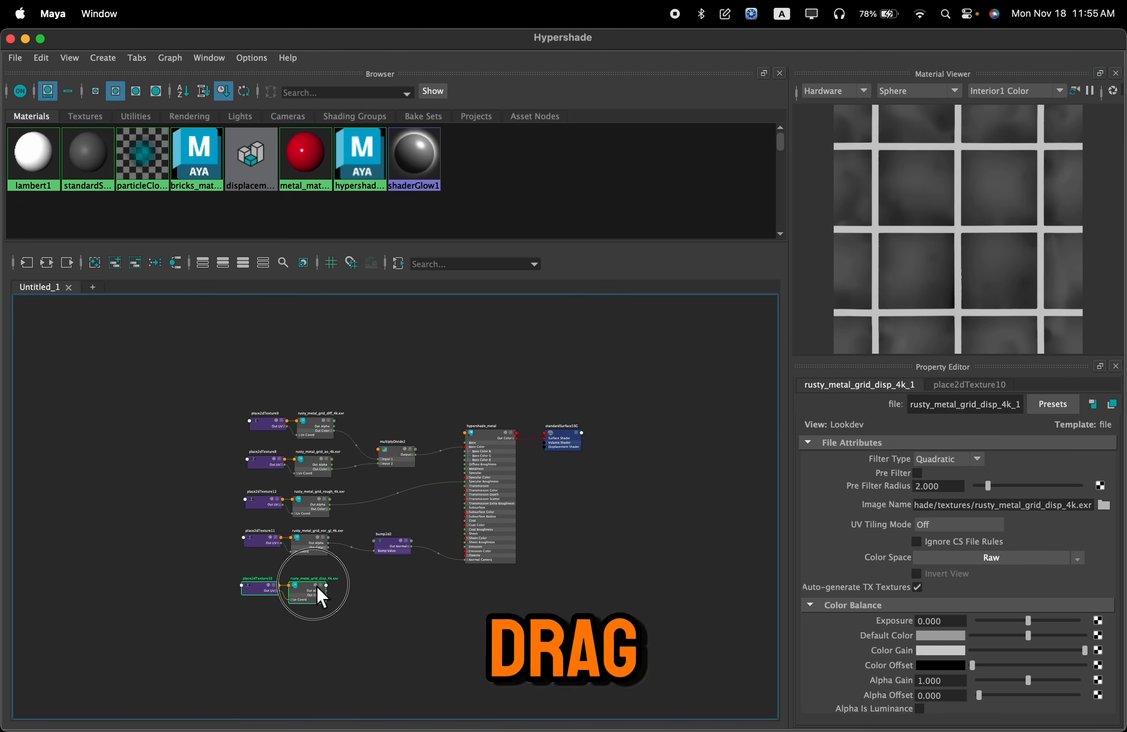
# Duplicate the nor_gl bump2d node and connect the disp texture's Out Alpha to the copy's Bump Value
pyautogui.keyDown('alt'); pyautogui.moveTo(317, 593); pyautogui.dragTo(541, 574, button='right'); pyautogui.keyUp('alt')
pyautogui.click(551, 444)
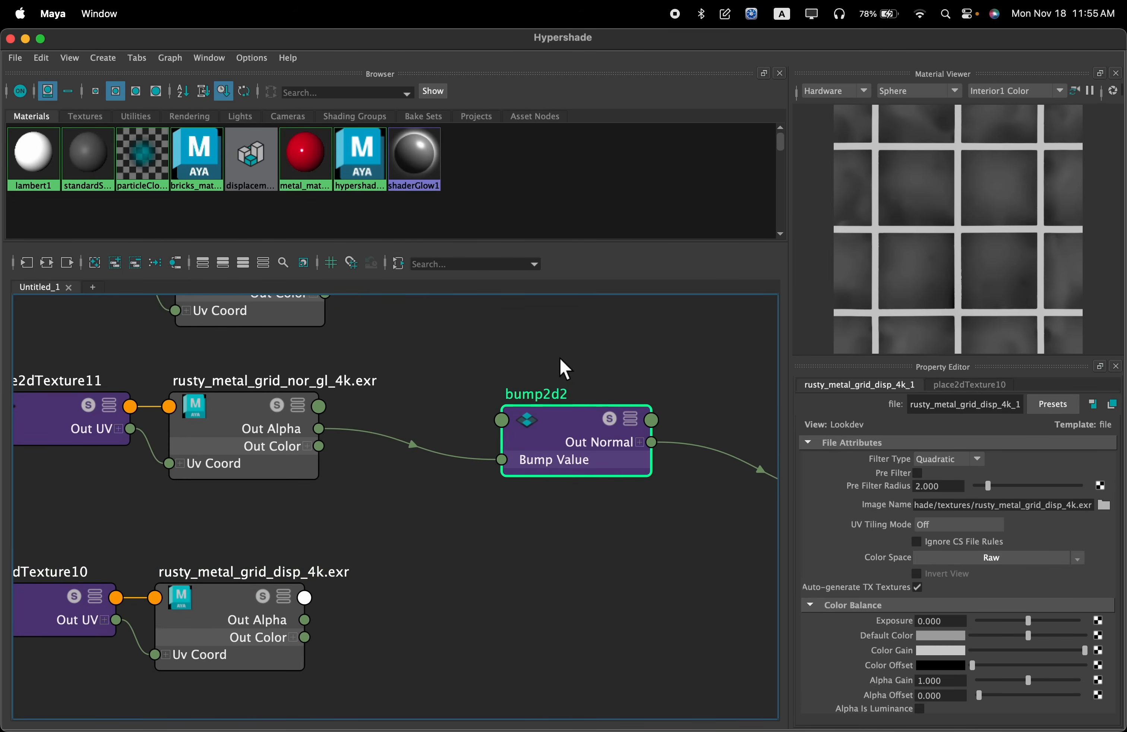
pyautogui.keyDown('alt'); pyautogui.moveTo(558, 509); pyautogui.dragTo(530, 537, button='middle'); pyautogui.keyUp('alt')
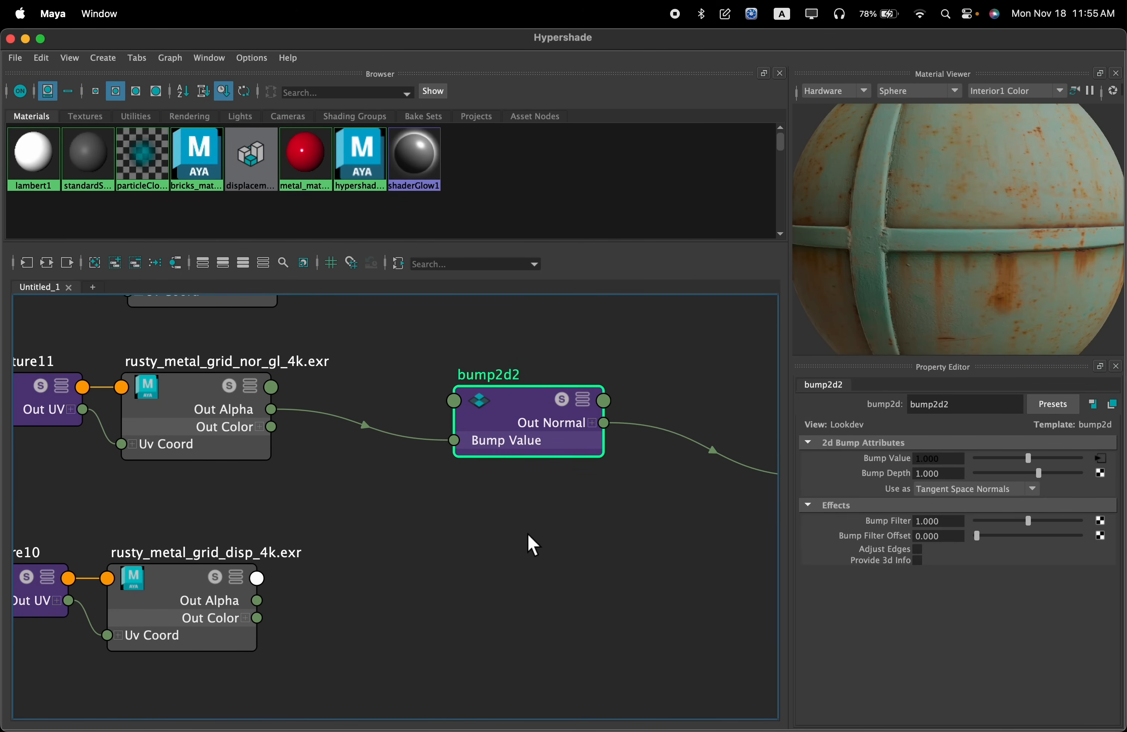
pyautogui.press('super+d')
pyautogui.keyDown('alt'); pyautogui.moveTo(535, 523); pyautogui.dragTo(610, 442, button='middle'); pyautogui.keyUp('alt')
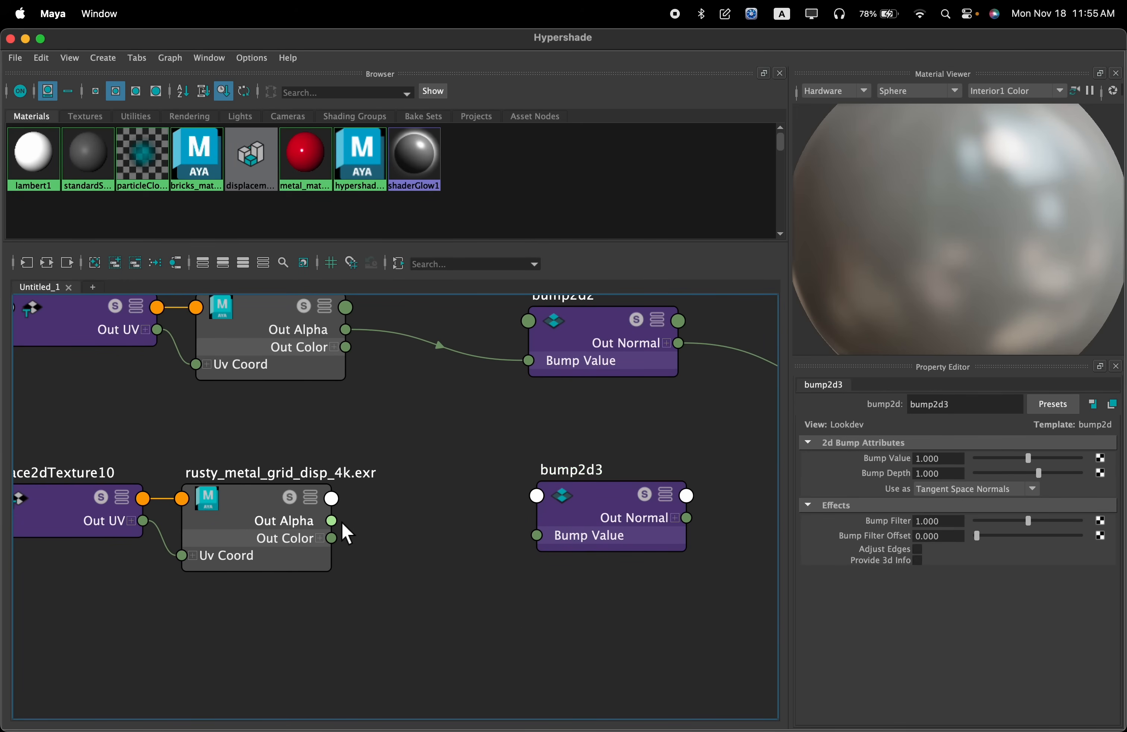
pyautogui.moveTo(332, 521); pyautogui.dragTo(538, 536)
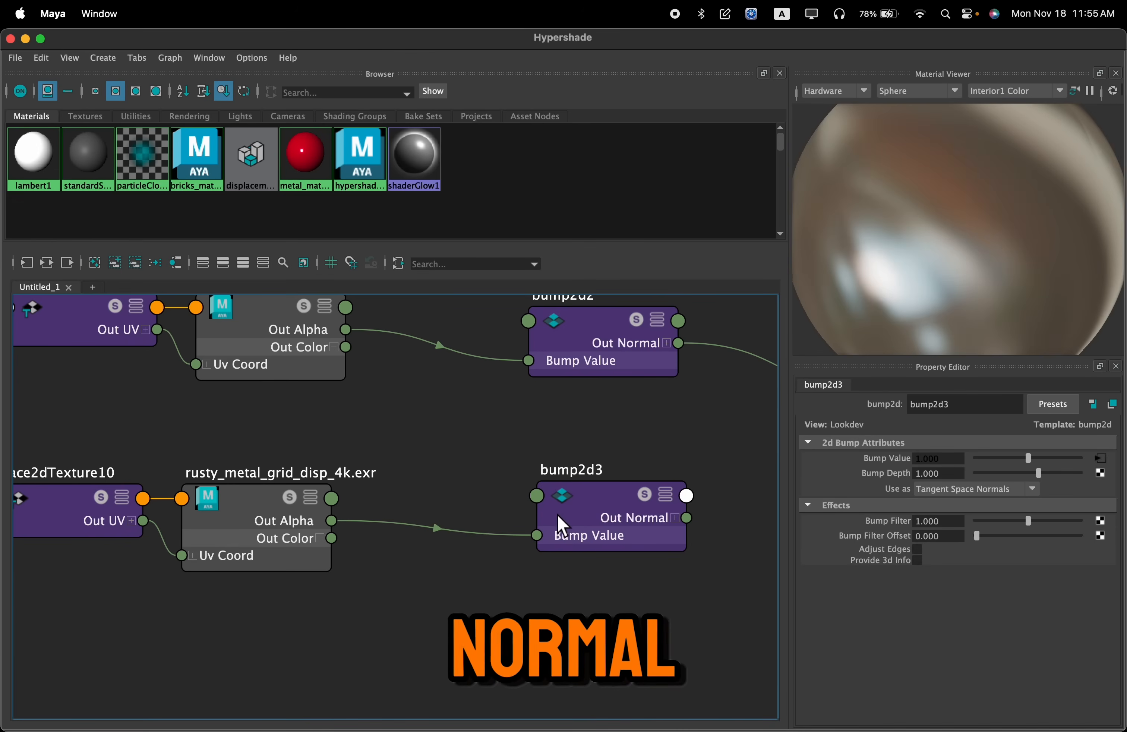
pyautogui.keyDown('alt'); pyautogui.moveTo(601, 444); pyautogui.dragTo(398, 471, button='middle'); pyautogui.keyUp('alt')
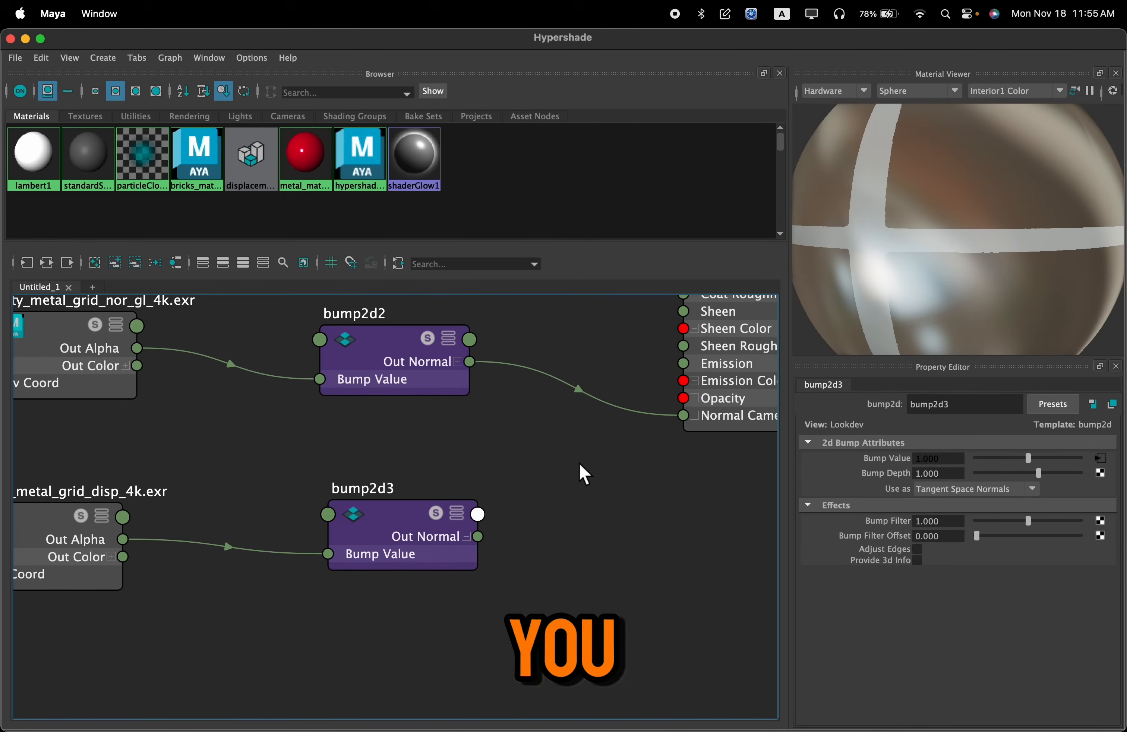
# Set the duplicated bump2d node's Use As to Bump for the disp texture
pyautogui.click(424, 533)
pyautogui.keyDown('alt'); pyautogui.moveTo(503, 476); pyautogui.dragTo(438, 519, button='middle'); pyautogui.keyUp('alt')
pyautogui.keyDown('alt'); pyautogui.moveTo(348, 528); pyautogui.dragTo(501, 499, button='middle'); pyautogui.keyUp('alt')
pyautogui.click(114, 584)
pyautogui.keyDown('alt'); pyautogui.moveTo(194, 467); pyautogui.dragTo(261, 473, button='middle'); pyautogui.keyUp('alt')
pyautogui.scroll(3, 257, 492)
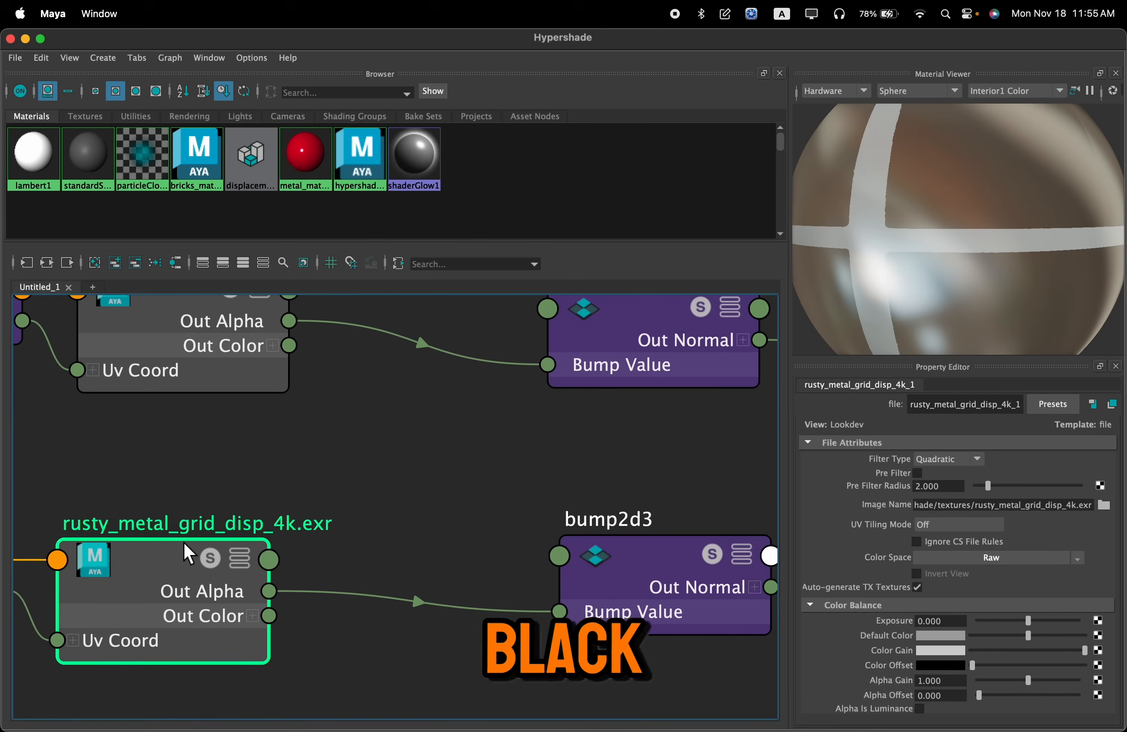
pyautogui.scroll(-3, 194, 543)
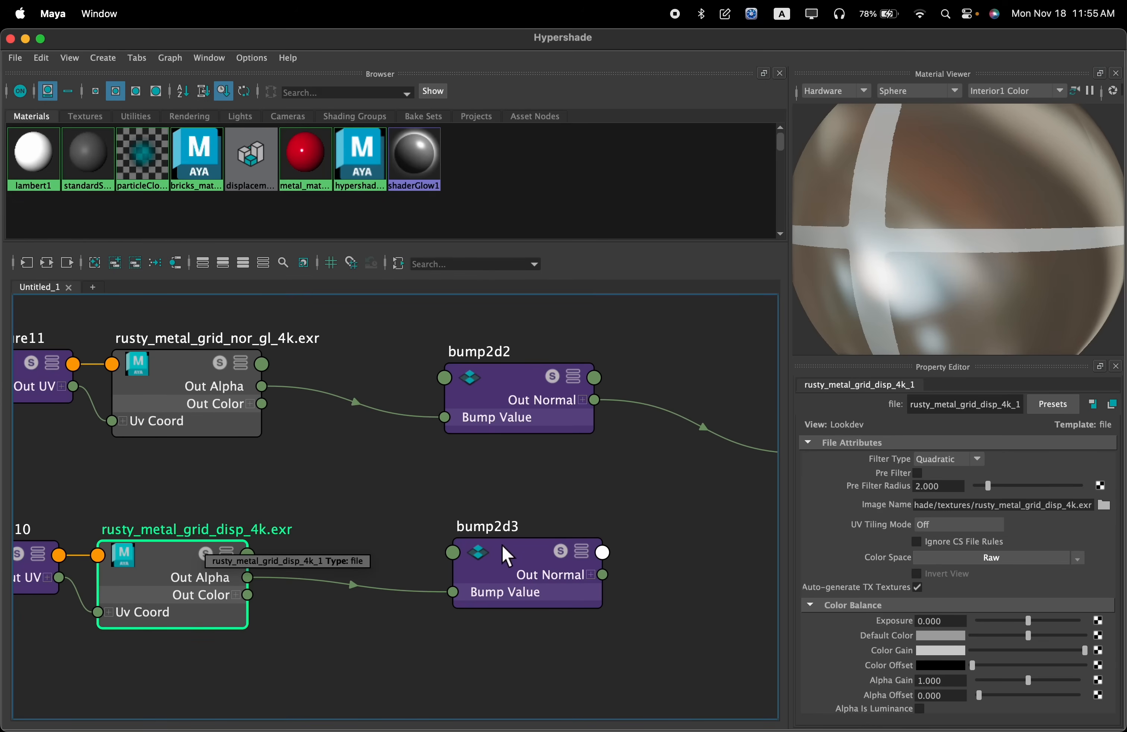
pyautogui.keyDown('alt'); pyautogui.moveTo(637, 492); pyautogui.dragTo(460, 522, button='middle'); pyautogui.keyUp('alt')
pyautogui.click(354, 611)
pyautogui.click(979, 490)
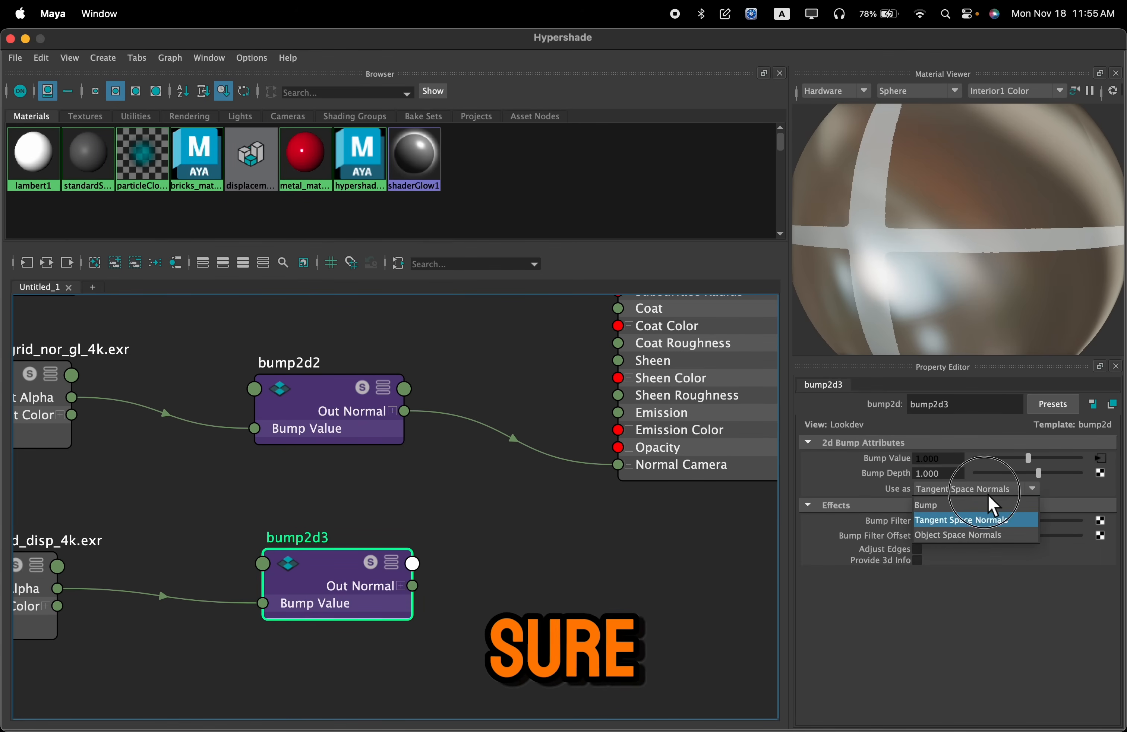
pyautogui.click(903, 505)
# Connect the duplicated bump2d node's Out Normal to hypershade_metal's Normal Camera
pyautogui.keyDown('alt'); pyautogui.moveTo(553, 487); pyautogui.dragTo(483, 531, button='middle'); pyautogui.keyUp('alt')
pyautogui.moveTo(447, 597); pyautogui.dragTo(578, 529)
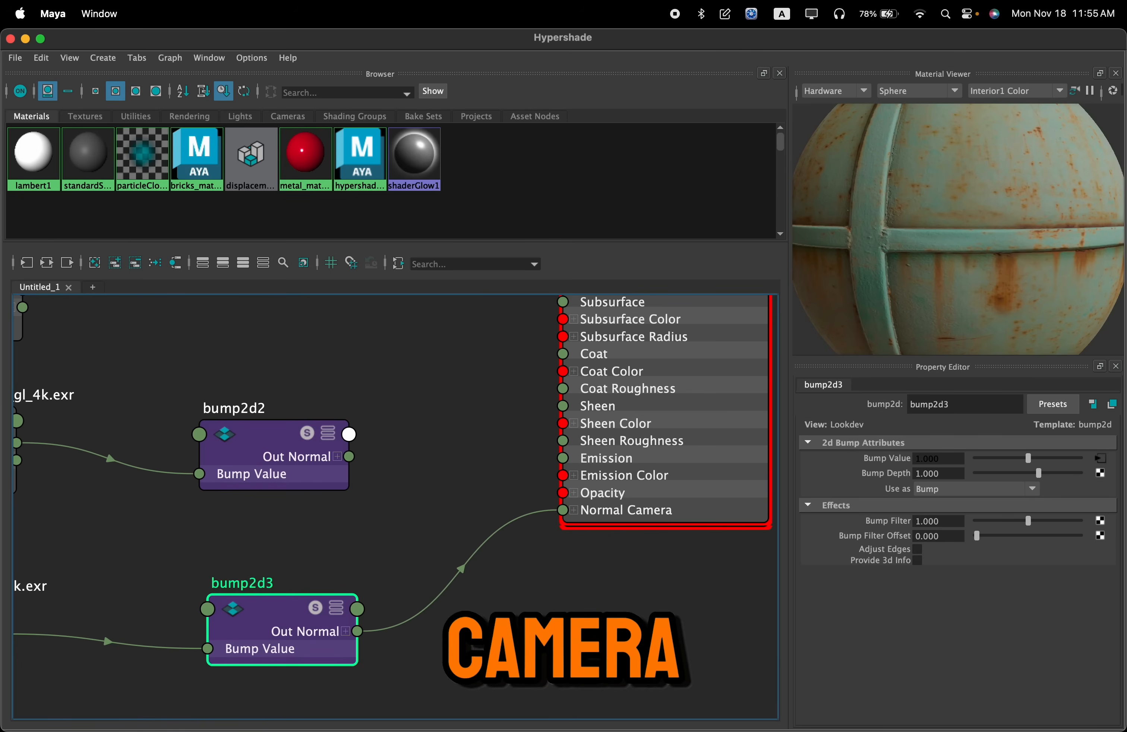
pyautogui.click(579, 526)
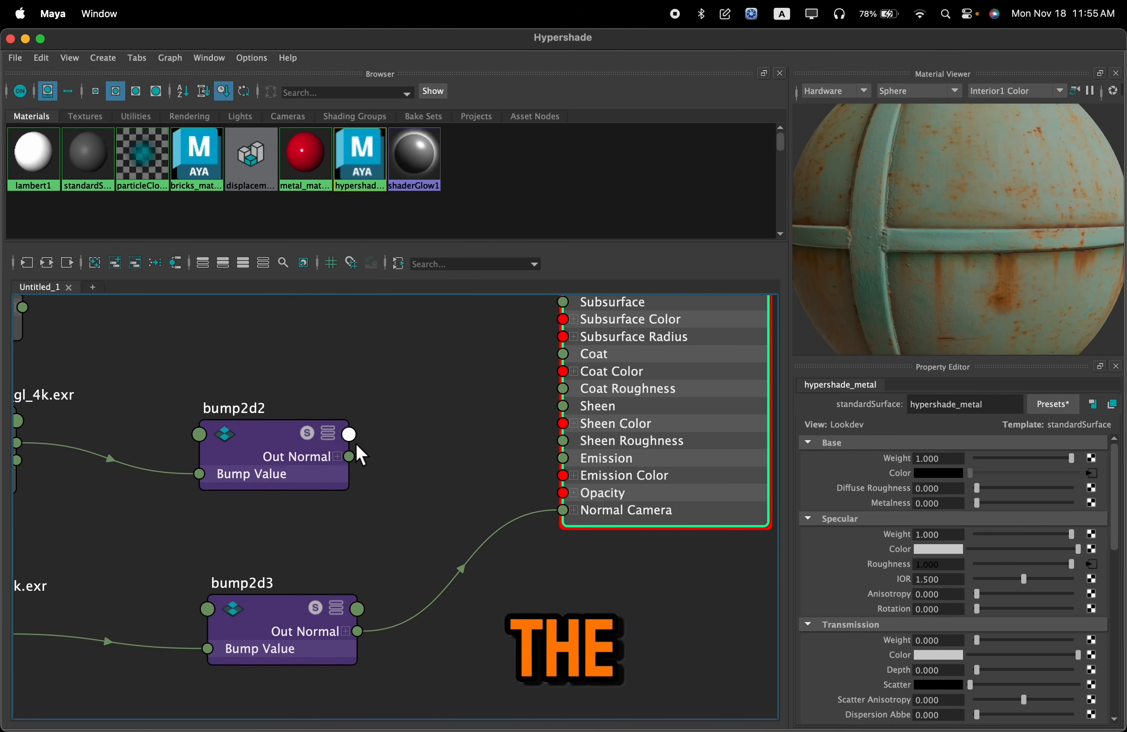
# Reconnect the nor_gl bump2d node's Out Normal to hypershade_metal's Normal Camera and delete the duplicated bump2d node
pyautogui.moveTo(415, 469); pyautogui.dragTo(565, 510)
pyautogui.click(289, 649)
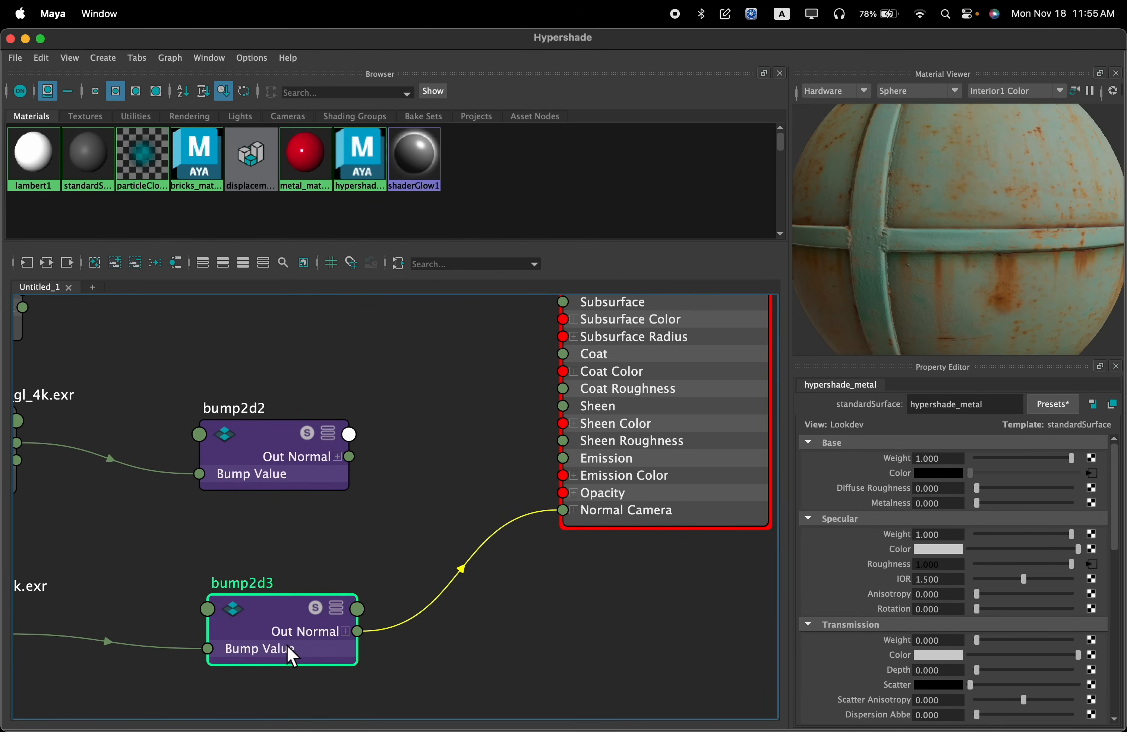
pyautogui.click(985, 490)
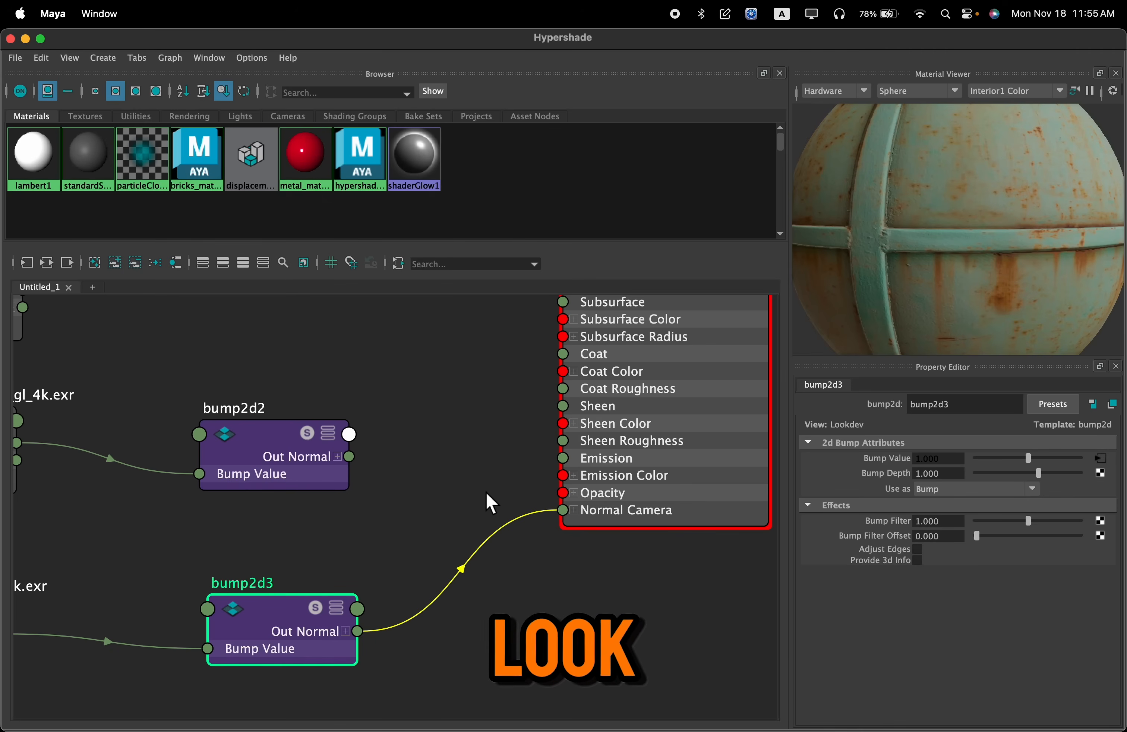
pyautogui.moveTo(350, 457); pyautogui.dragTo(562, 510)
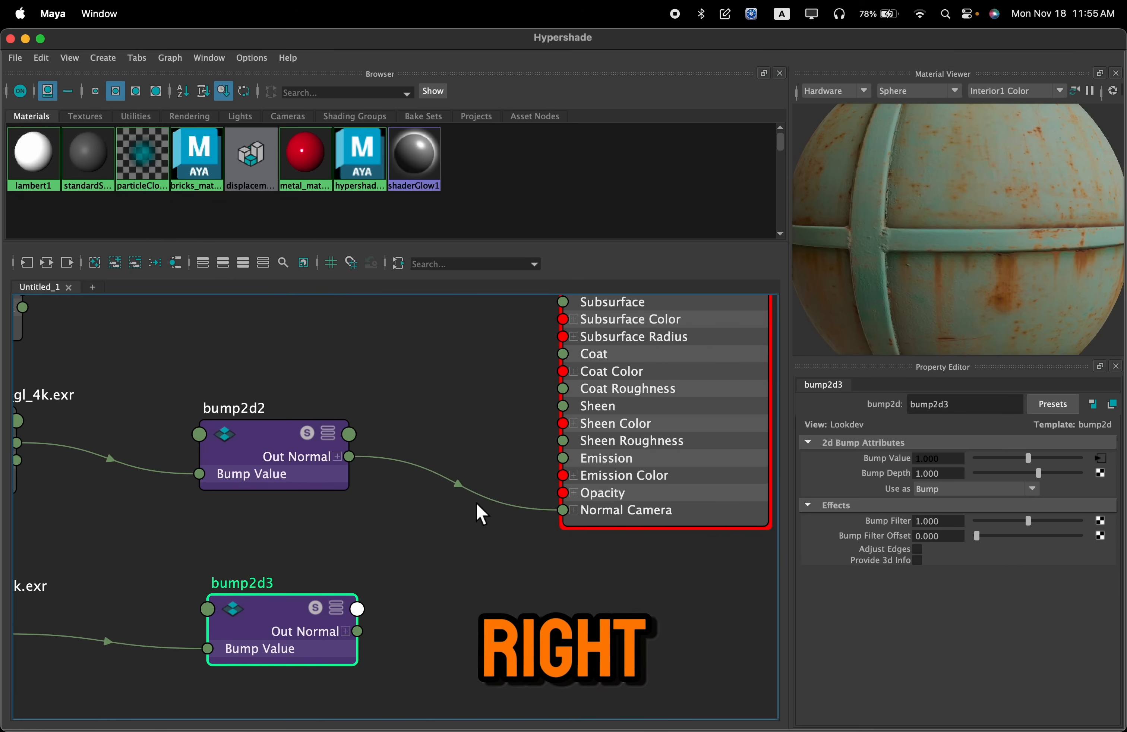
pyautogui.keyDown('alt'); pyautogui.moveTo(458, 521); pyautogui.dragTo(715, 482, button='middle'); pyautogui.keyUp('alt')
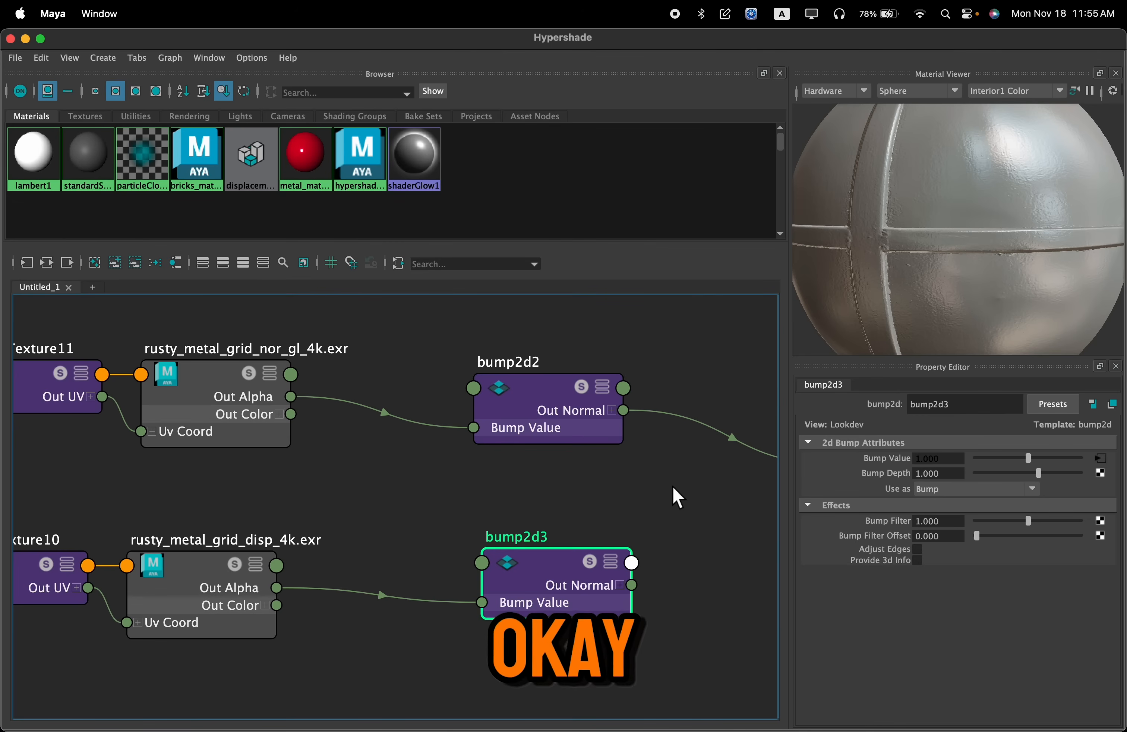
pyautogui.press('Delete')
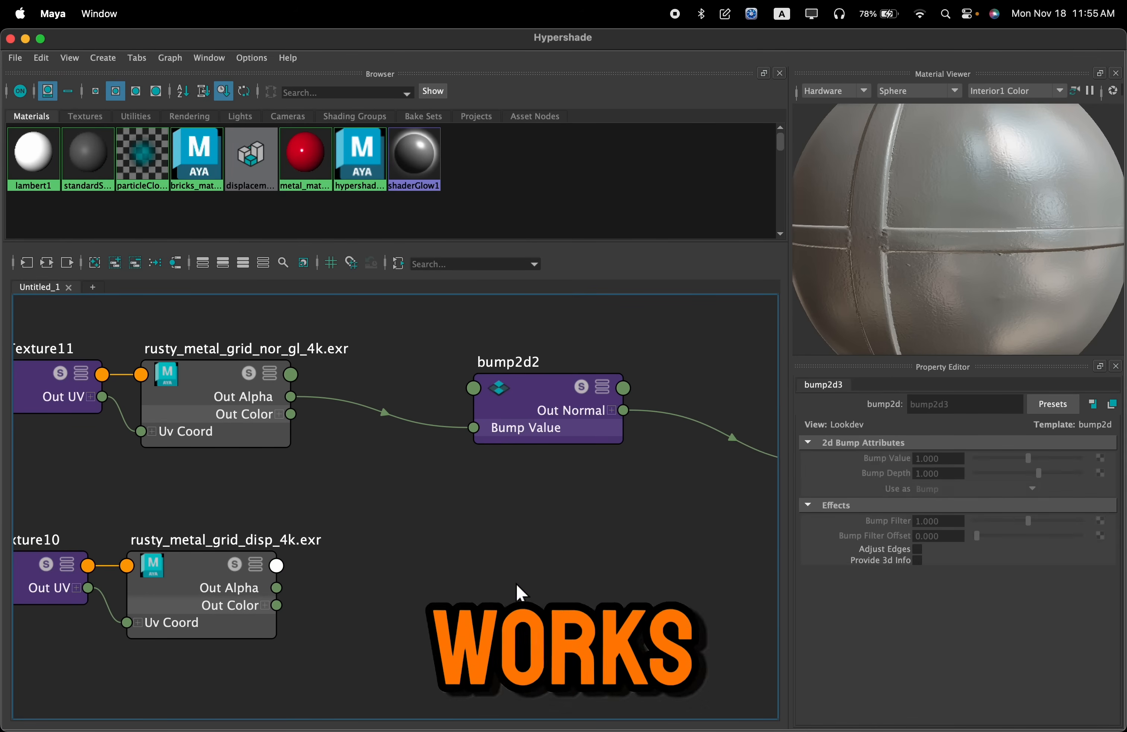
# Examine the disp texture node and the Displacement Shader input on the standardSurface5SG shading group
pyautogui.scroll(-5, 433, 566)
pyautogui.scroll(3, 248, 580)
pyautogui.scroll(3, 243, 570)
pyautogui.moveTo(467, 523); pyautogui.dragTo(495, 510)
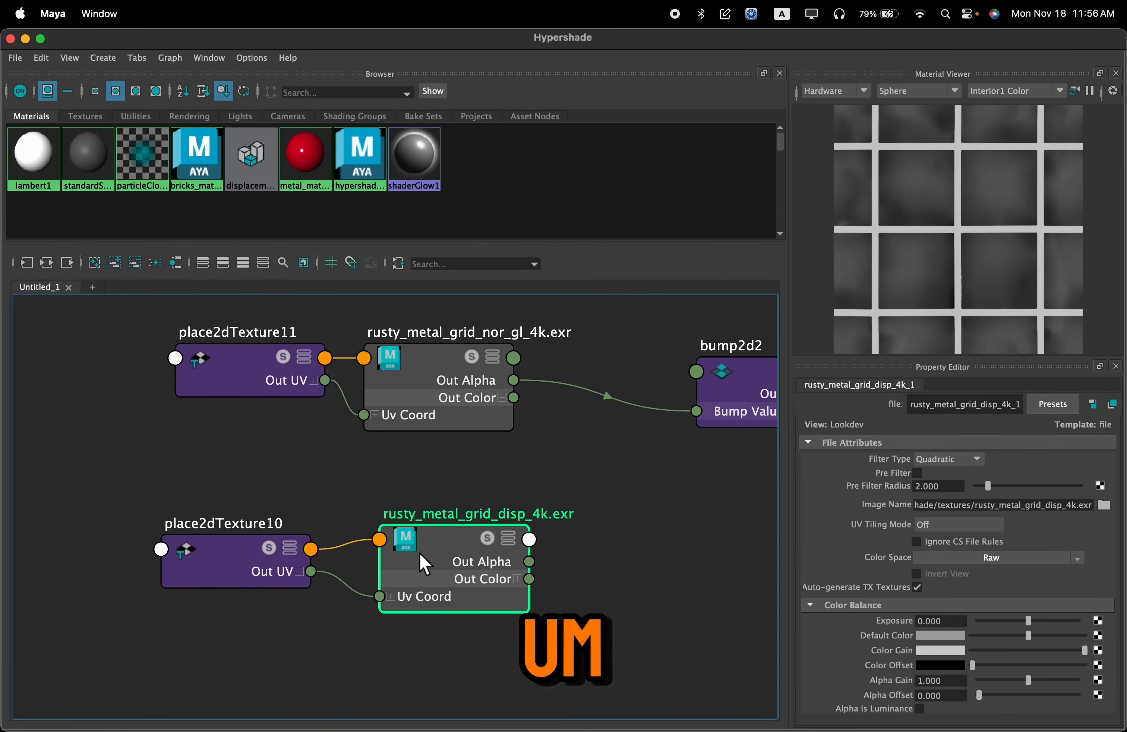
pyautogui.scroll(-4, 476, 547)
pyautogui.scroll(-5, 427, 568)
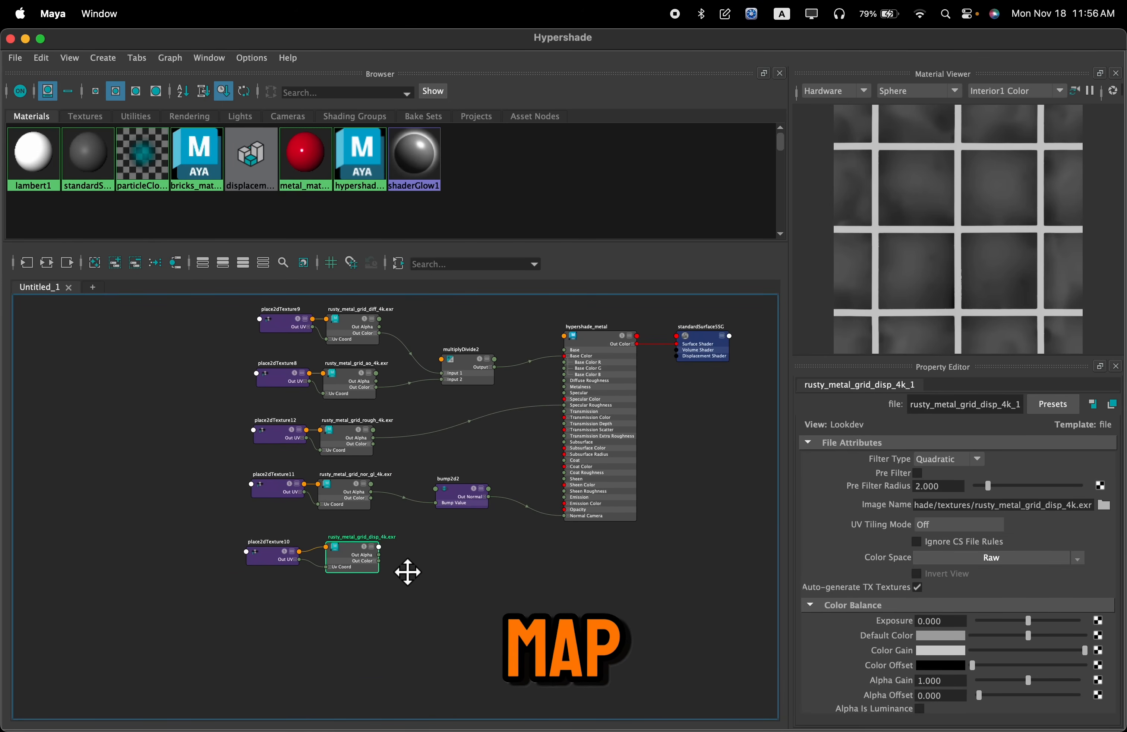
pyautogui.scroll(6, 659, 410)
pyautogui.scroll(5, 535, 433)
pyautogui.scroll(-3, 494, 450)
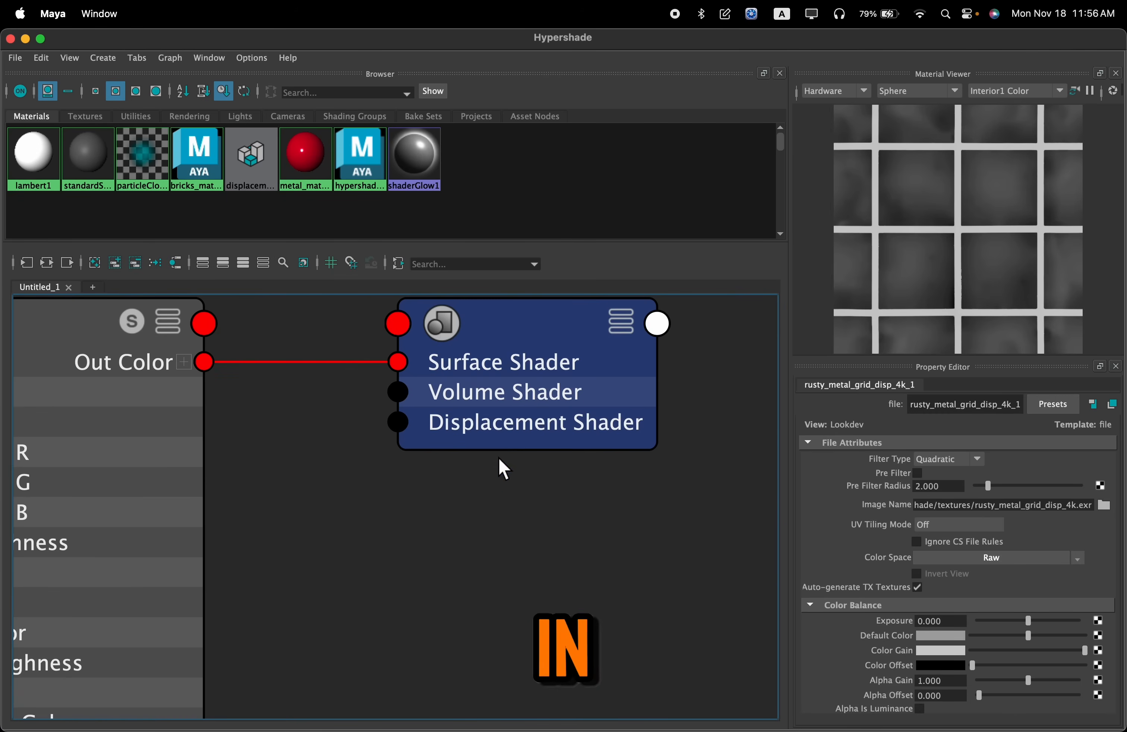
pyautogui.keyDown('alt'); pyautogui.moveTo(498, 458); pyautogui.dragTo(473, 551, button='middle'); pyautogui.keyUp('alt')
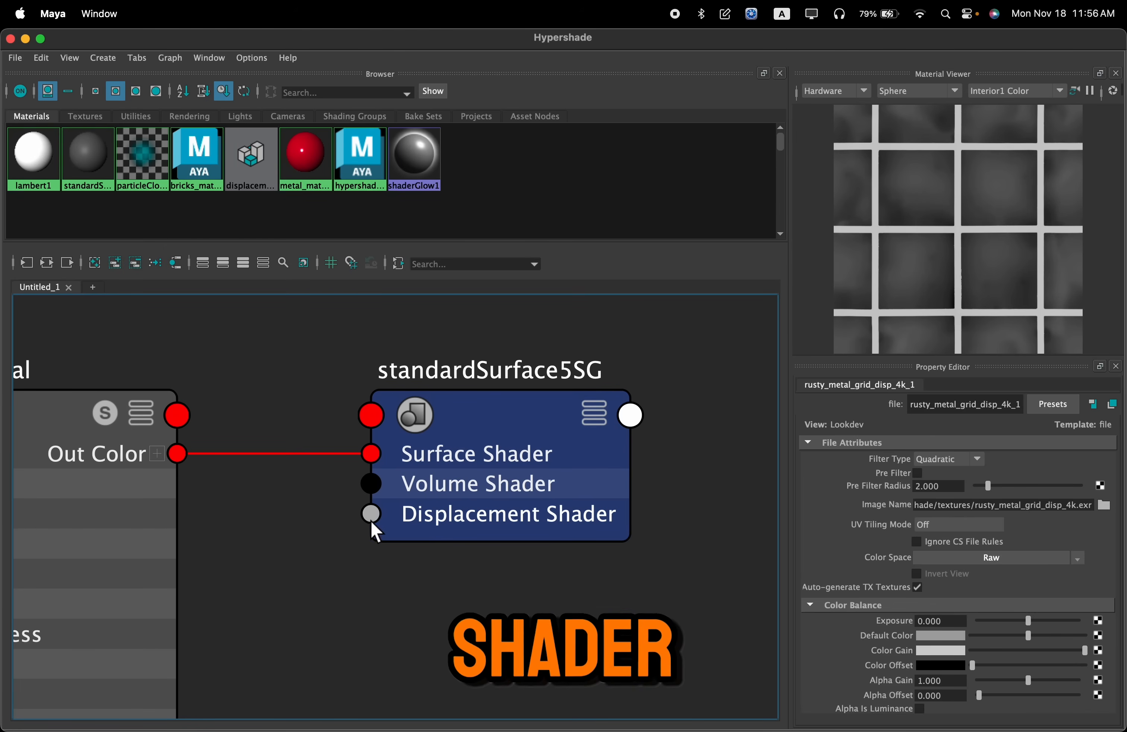
# Move the standardSurface5SG node below hypershade_metal, level with the disp texture, and shift the disp texture nodes closer to it
pyautogui.scroll(-5, 516, 516)
pyautogui.keyDown('alt'); pyautogui.moveTo(514, 513); pyautogui.dragTo(534, 403, button='middle'); pyautogui.keyUp('alt')
pyautogui.moveTo(521, 386); pyautogui.dragTo(503, 619)
pyautogui.keyDown('alt'); pyautogui.moveTo(428, 609); pyautogui.dragTo(582, 518, button='middle'); pyautogui.keyUp('alt')
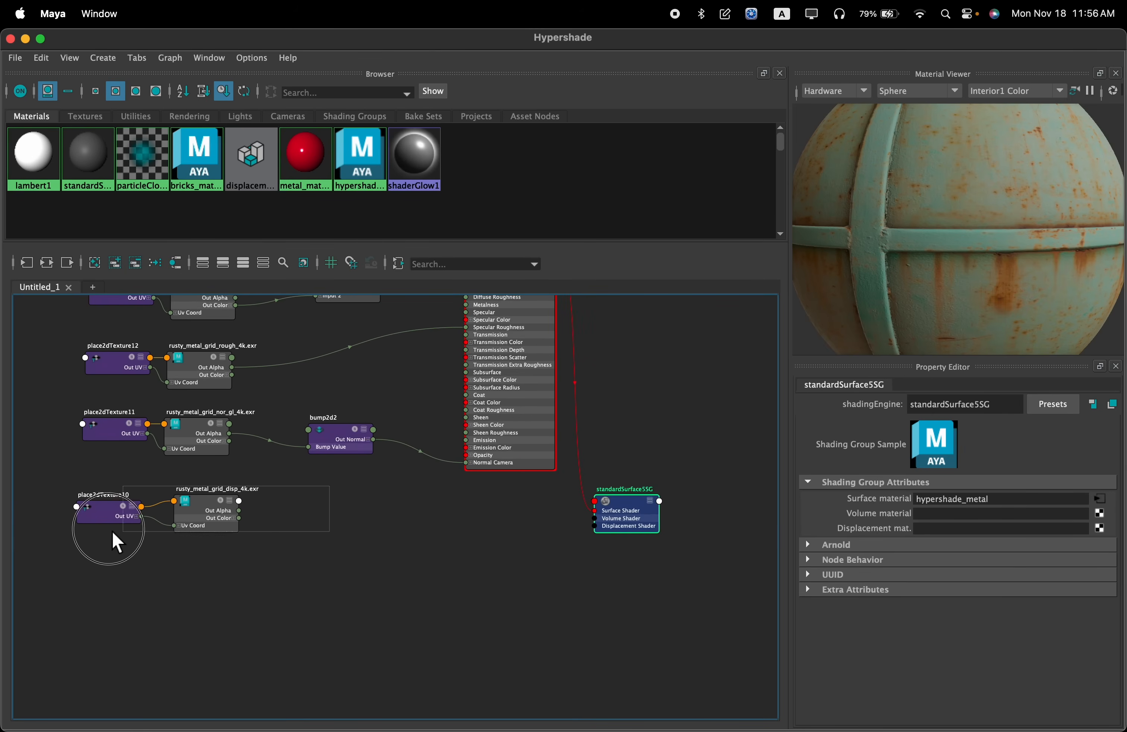
pyautogui.moveTo(128, 534); pyautogui.dragTo(128, 534)
pyautogui.moveTo(219, 513); pyautogui.dragTo(404, 553)
pyautogui.moveTo(629, 526); pyautogui.dragTo(615, 536)
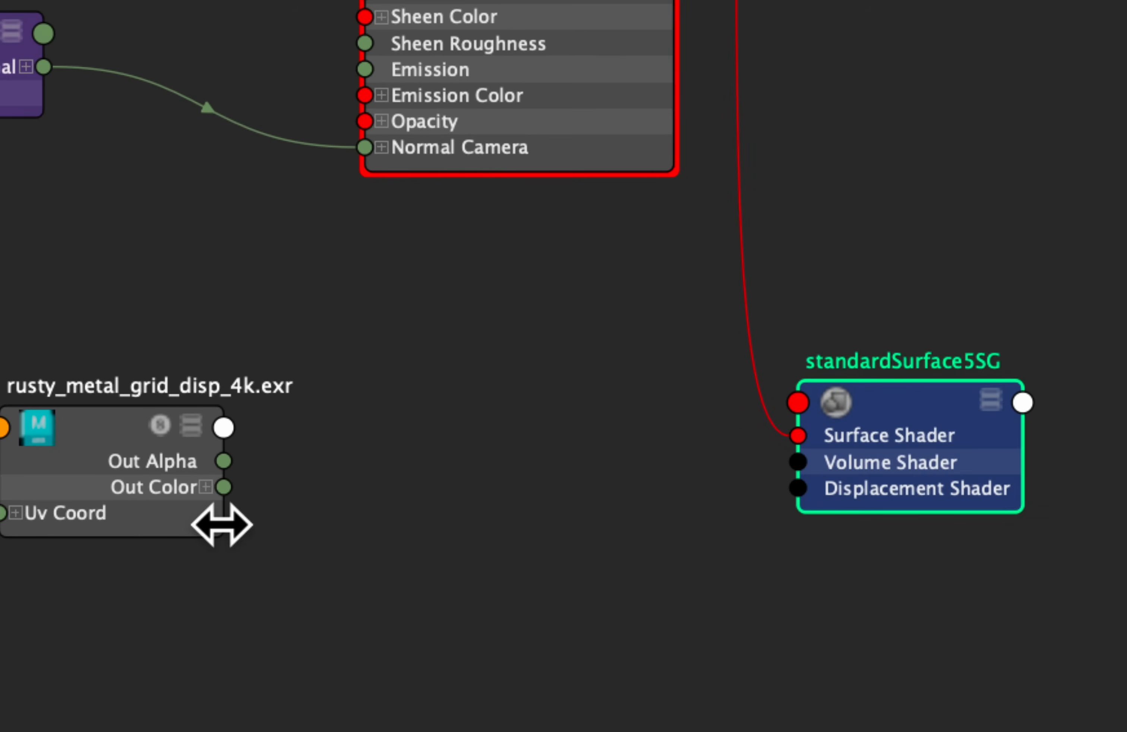
# Try to connect the disp texture's Out Alpha directly to standardSurface5SG's Displacement Shader
pyautogui.click(339, 495)
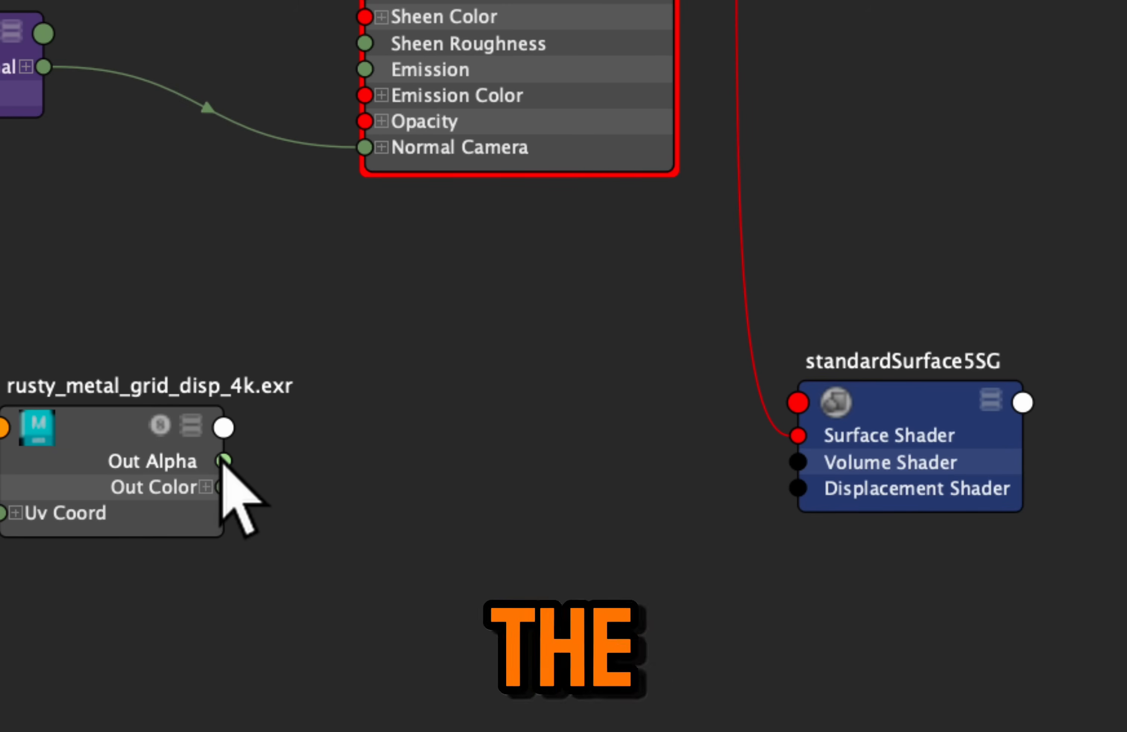
pyautogui.moveTo(222, 461)
pyautogui.moveTo(222, 462); pyautogui.dragTo(680, 484)
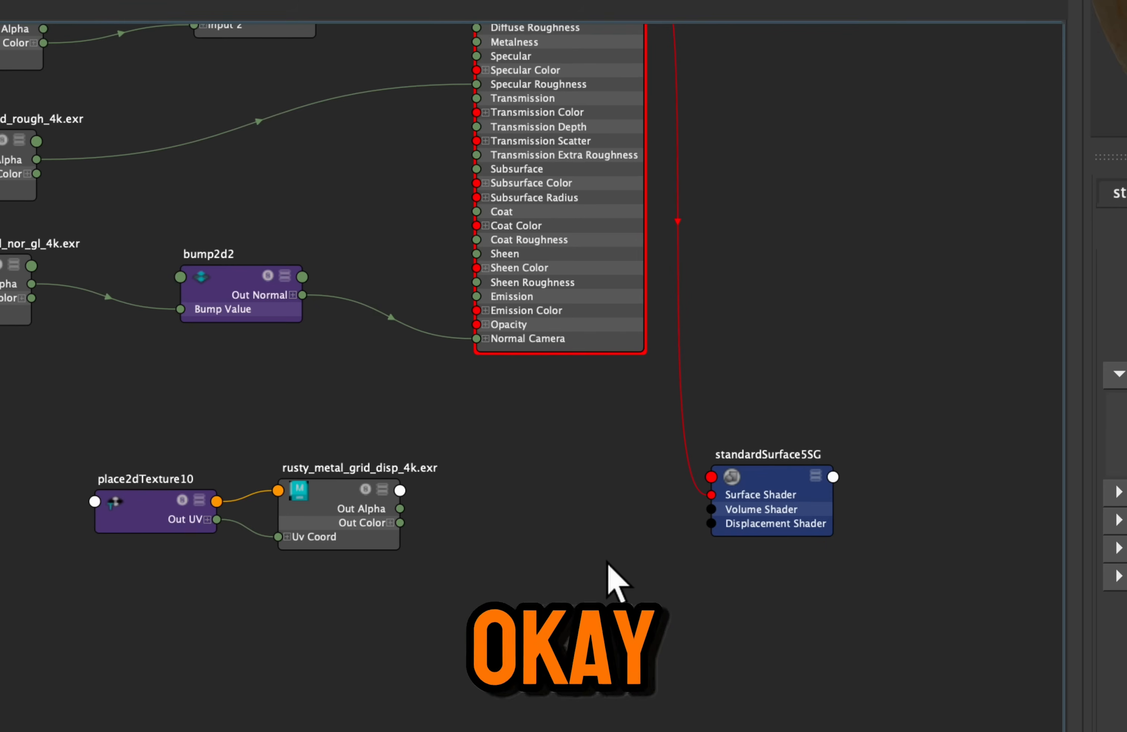
# Shift the disp texture and its place2dTexture node slightly away from standardSurface5SG to leave room between them
pyautogui.moveTo(443, 463); pyautogui.dragTo(142, 542)
pyautogui.moveTo(322, 516); pyautogui.dragTo(303, 505)
pyautogui.scroll(3, 492, 547)
pyautogui.click(511, 486)
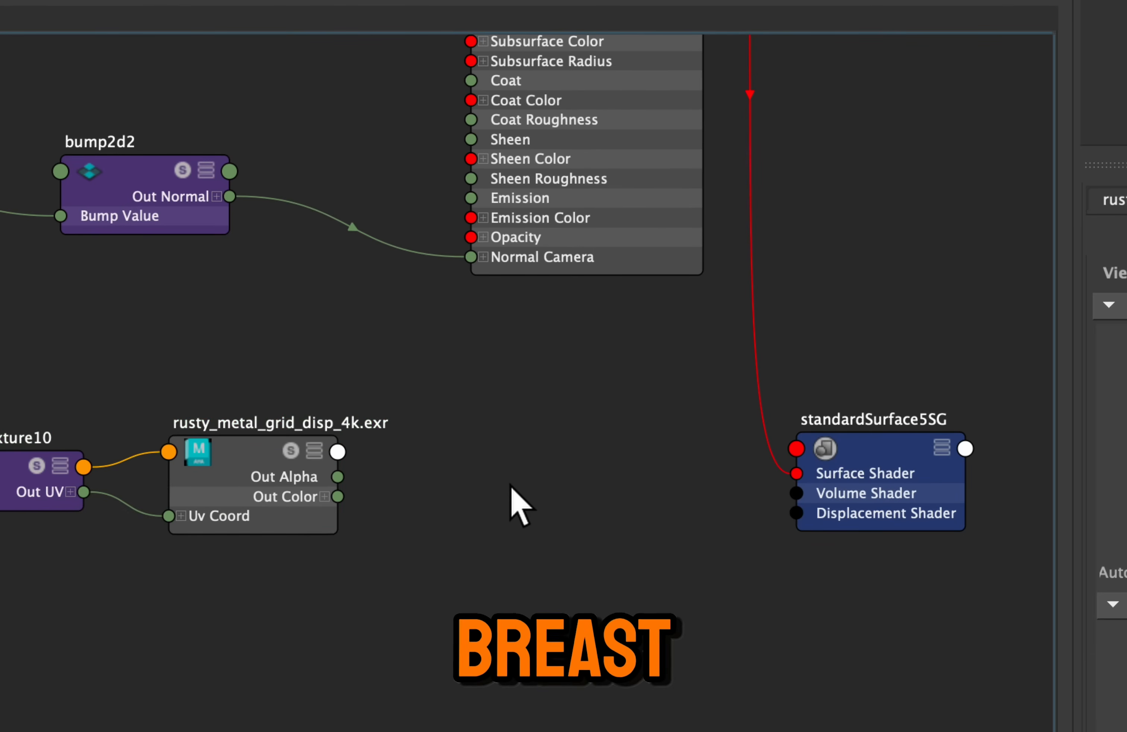
# Create a displacementShader node in the empty graph area below the disp texture and standardSurface5SG
pyautogui.scroll(2, 478, 559)
pyautogui.scroll(-2, 477, 559)
pyautogui.moveTo(477, 559); pyautogui.dragTo(465, 459, button='middle')
pyautogui.press('Tab')
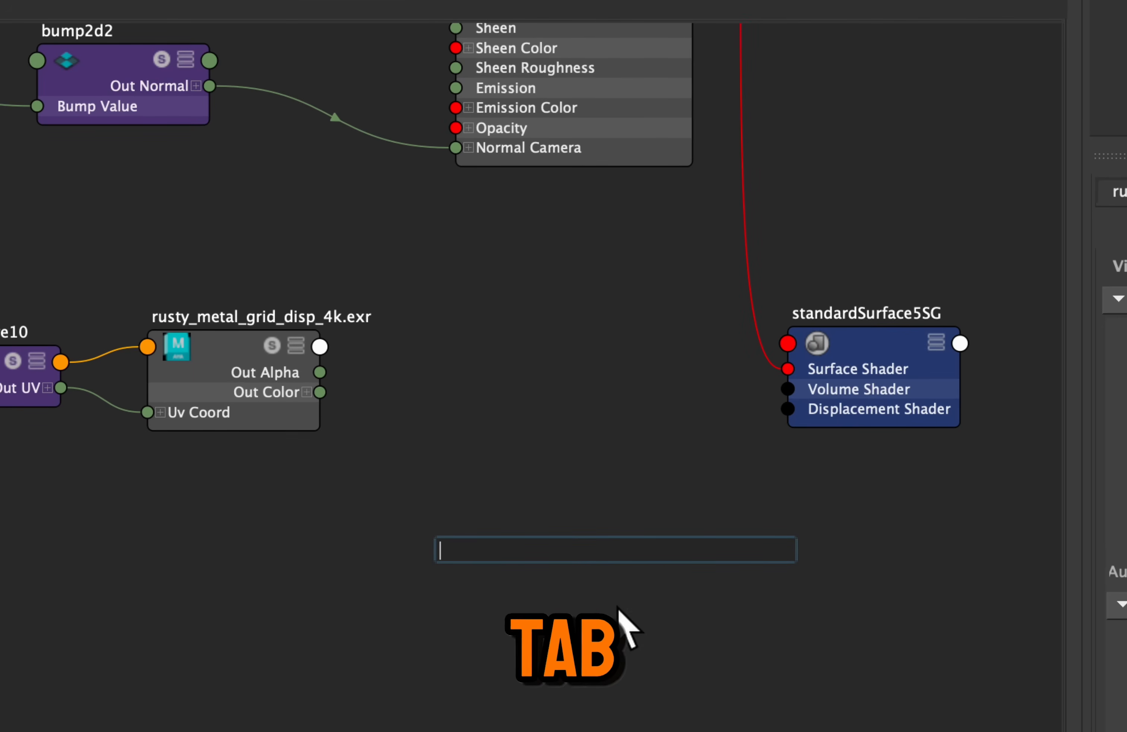
pyautogui.write('displa')
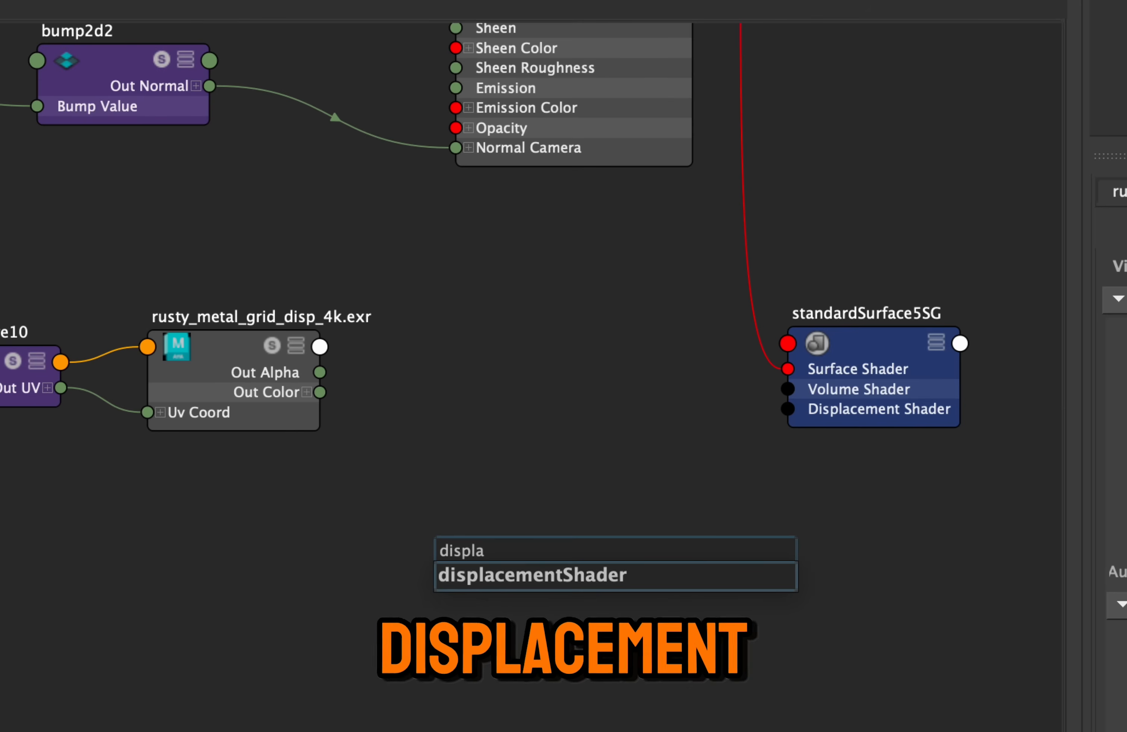
pyautogui.press('Down')
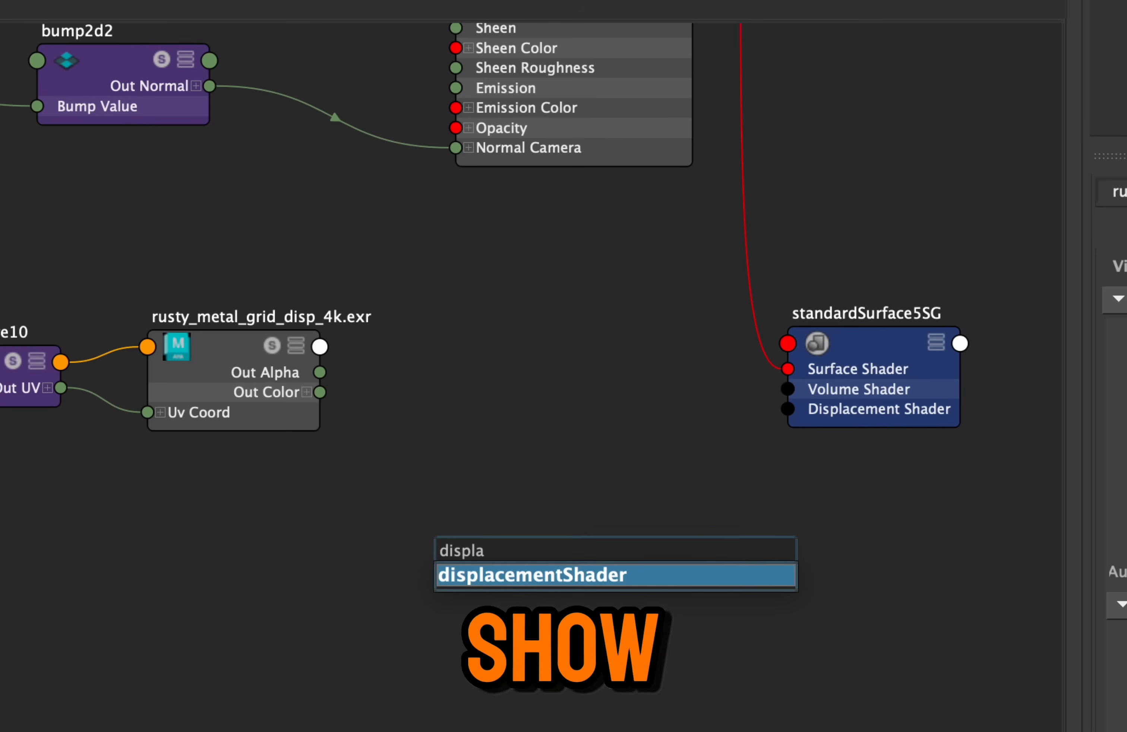
pyautogui.press('Return')
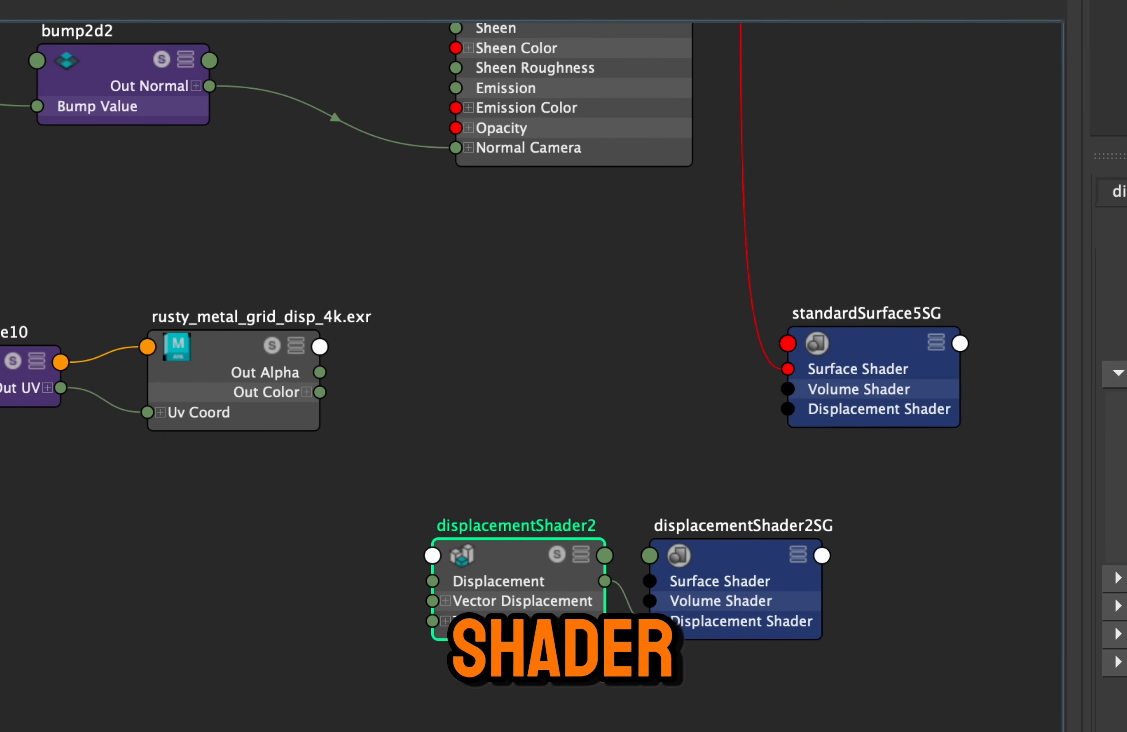
# Delete the extra displacementShader2SG shading group attached to the new displacementShader2 node
pyautogui.moveTo(703, 627); pyautogui.dragTo(702, 625)
pyautogui.moveTo(695, 564); pyautogui.dragTo(657, 560)
pyautogui.click(684, 561)
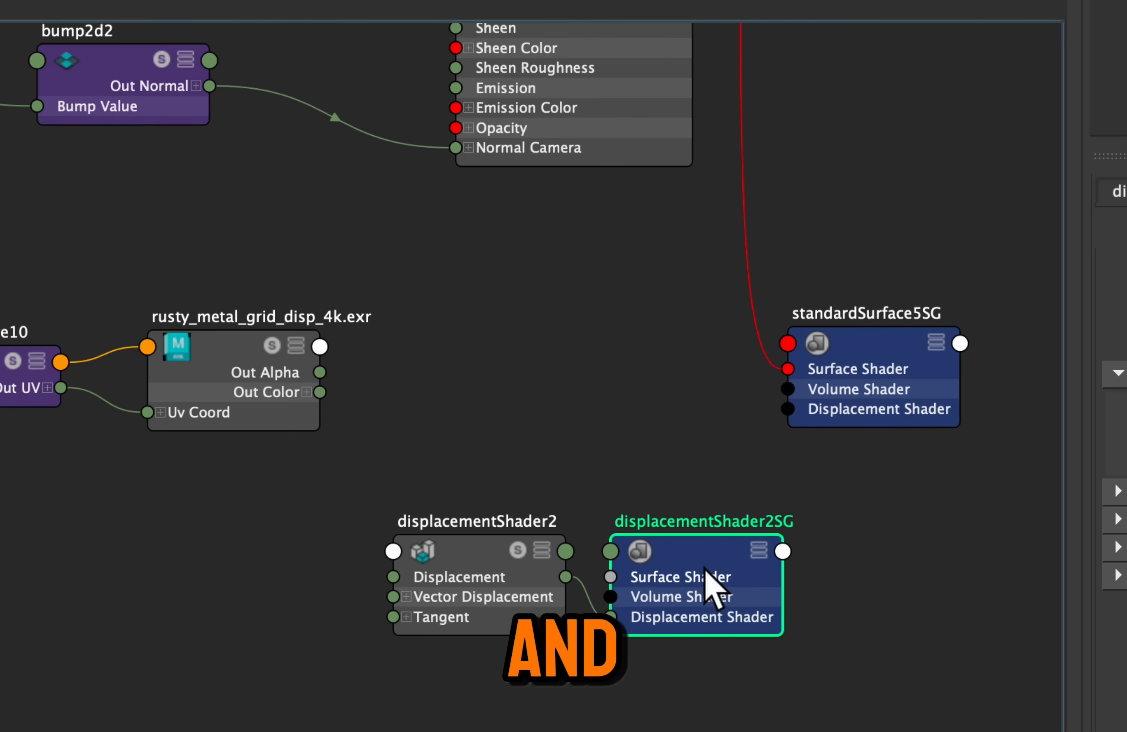
pyautogui.press('Delete')
# Move displacementShader2 into the gap between the disp texture and standardSurface5SG
pyautogui.scroll(2, 564, 458)
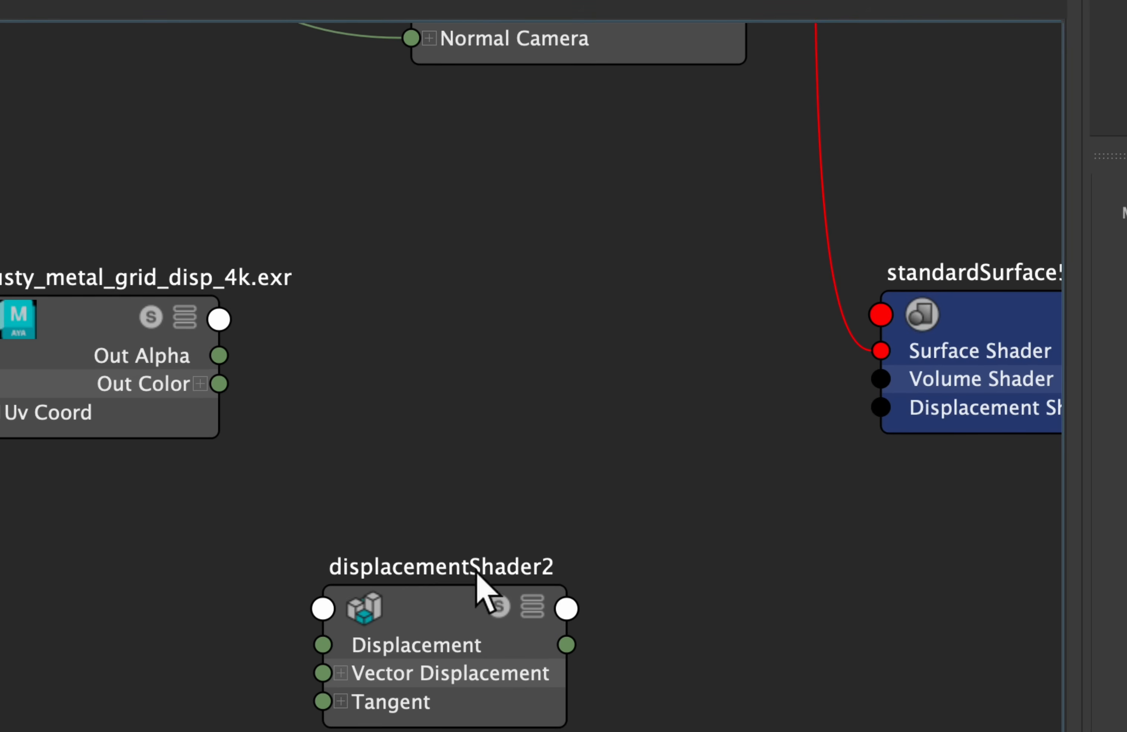
pyautogui.scroll(-2, 479, 553)
pyautogui.moveTo(449, 590); pyautogui.dragTo(508, 392)
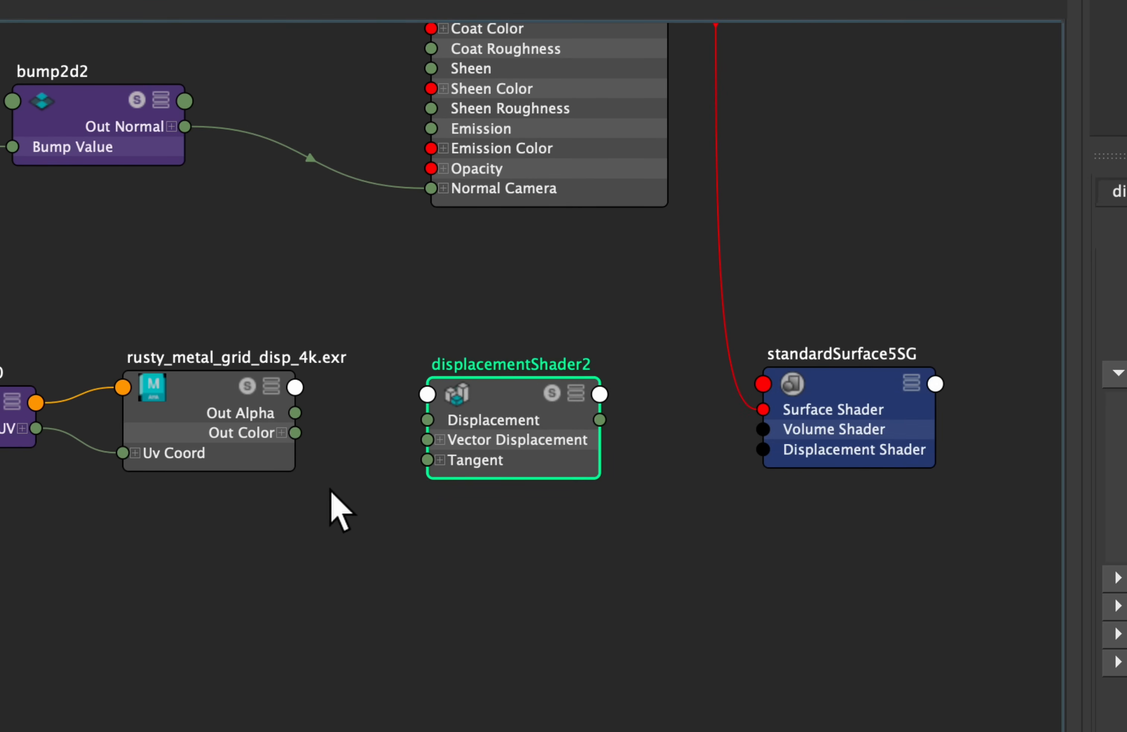
pyautogui.click(320, 473)
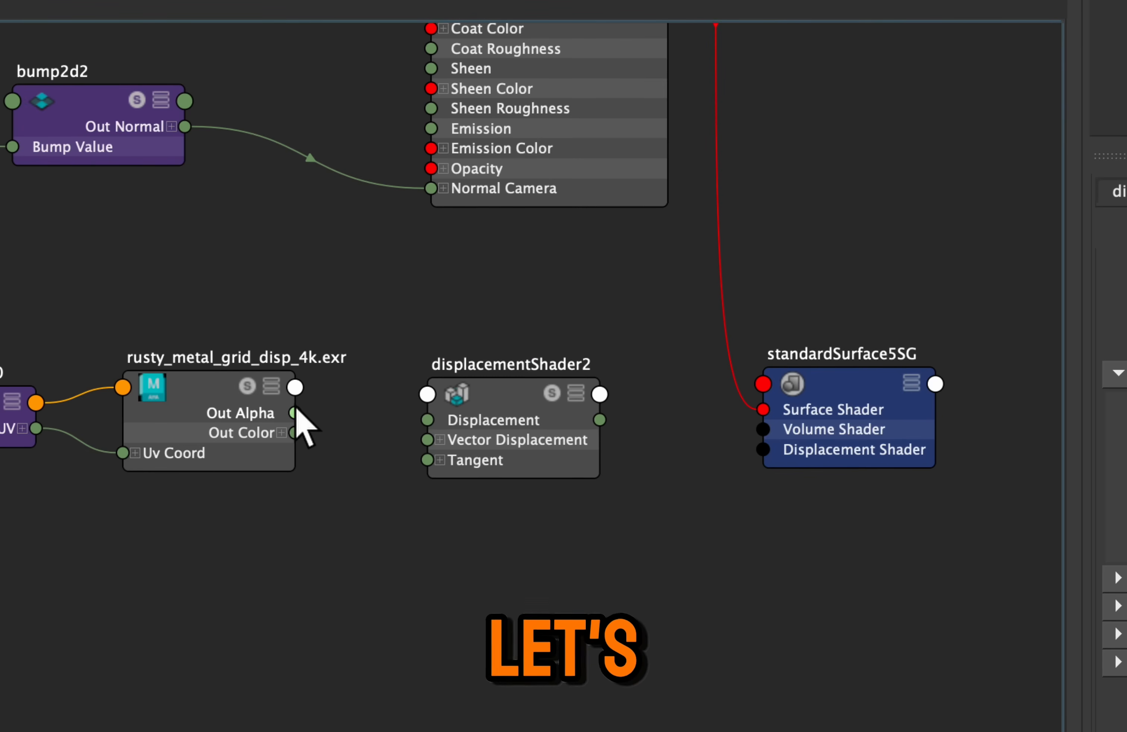
# Connect the disp texture's Out Alpha to displacementShader2's Displacement, and displacementShader2's output to standardSurface5SG's Displacement Shader
pyautogui.moveTo(383, 398); pyautogui.dragTo(428, 420)
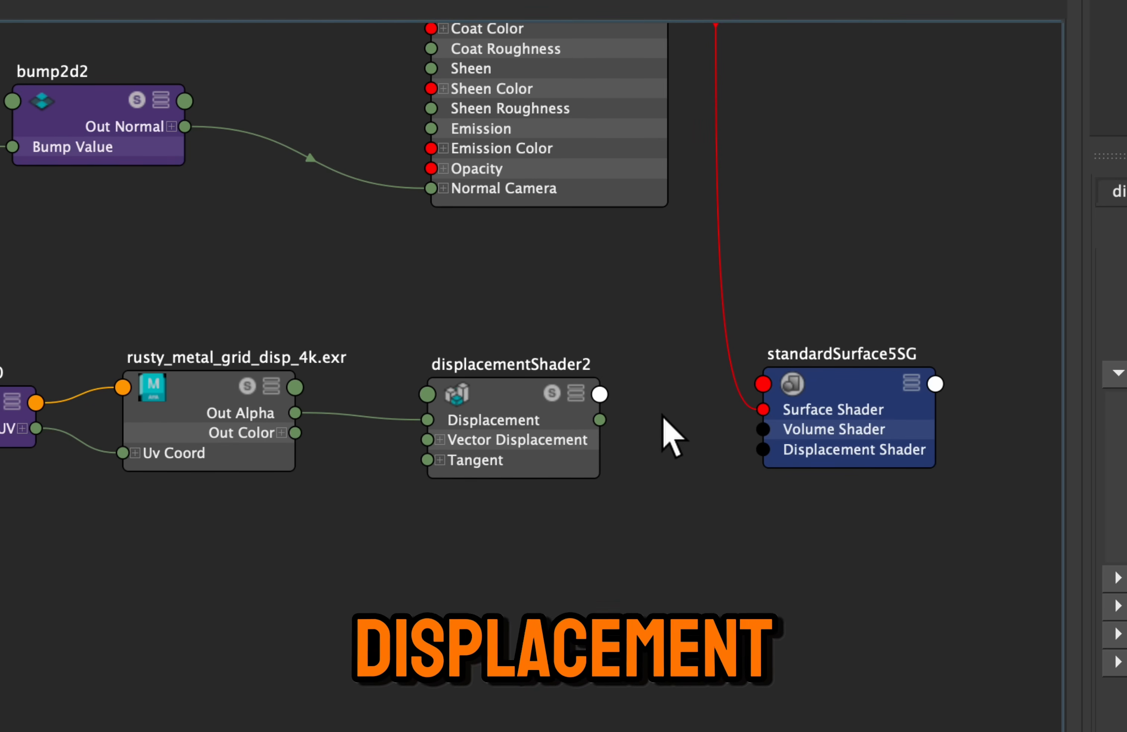
pyautogui.moveTo(600, 420); pyautogui.dragTo(633, 440)
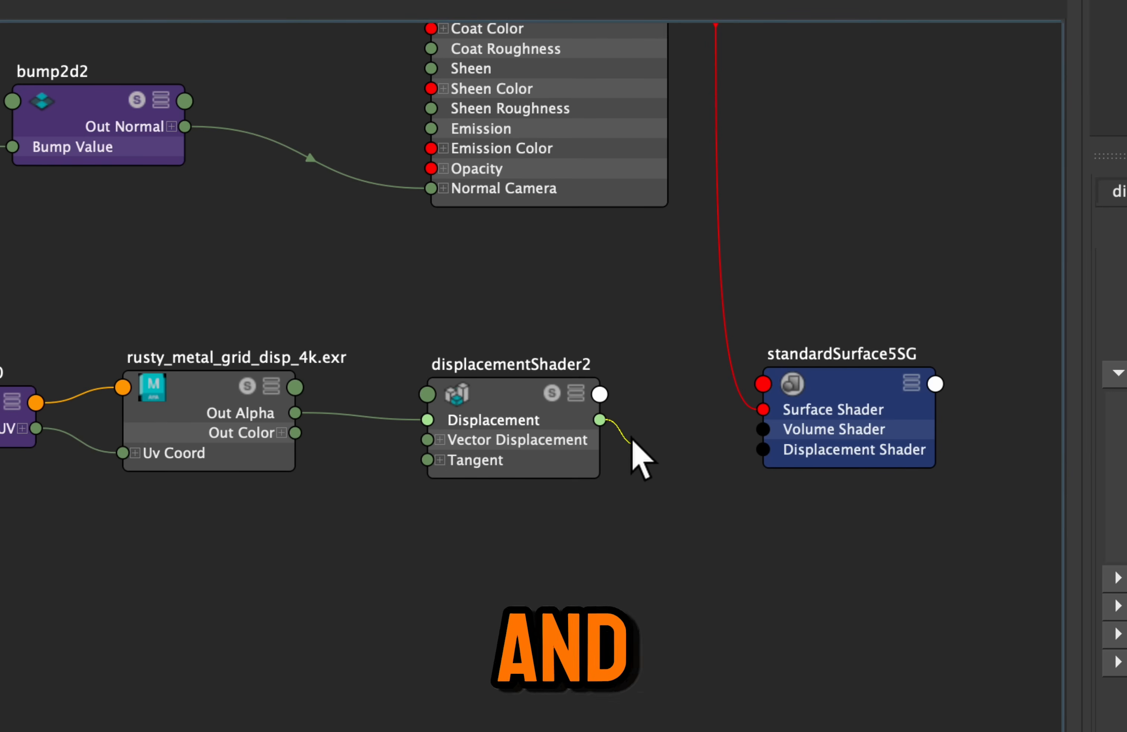
pyautogui.click(598, 390)
pyautogui.click(610, 374)
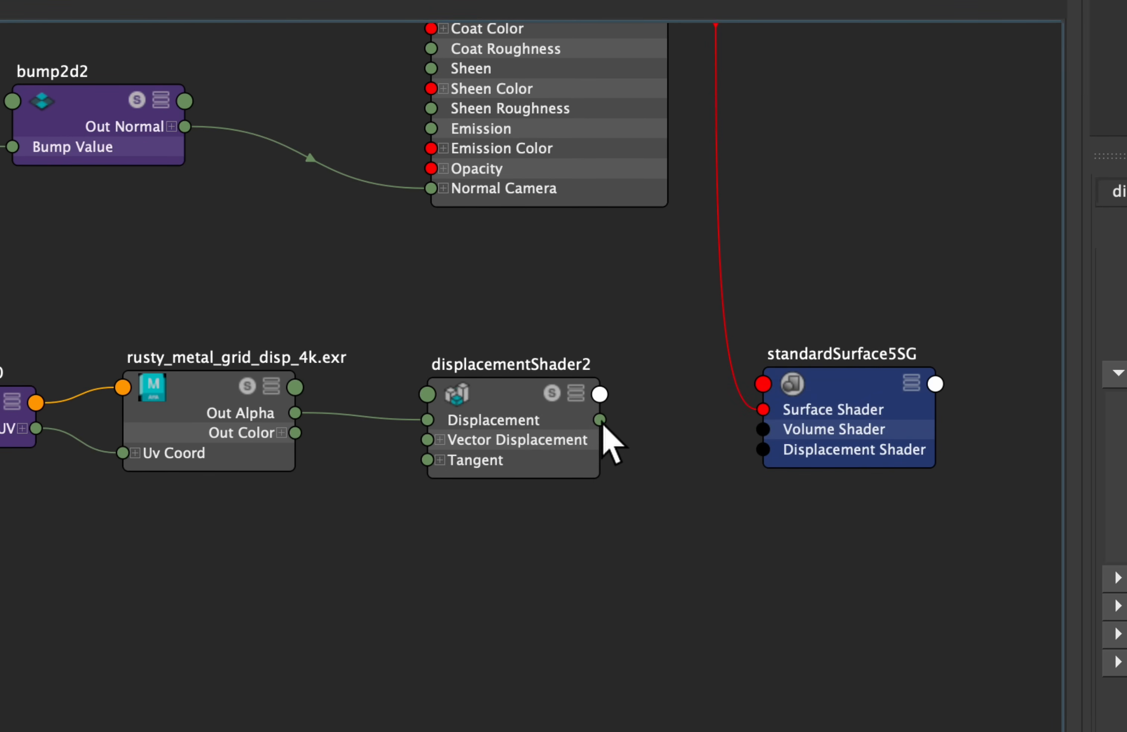
pyautogui.click(763, 449)
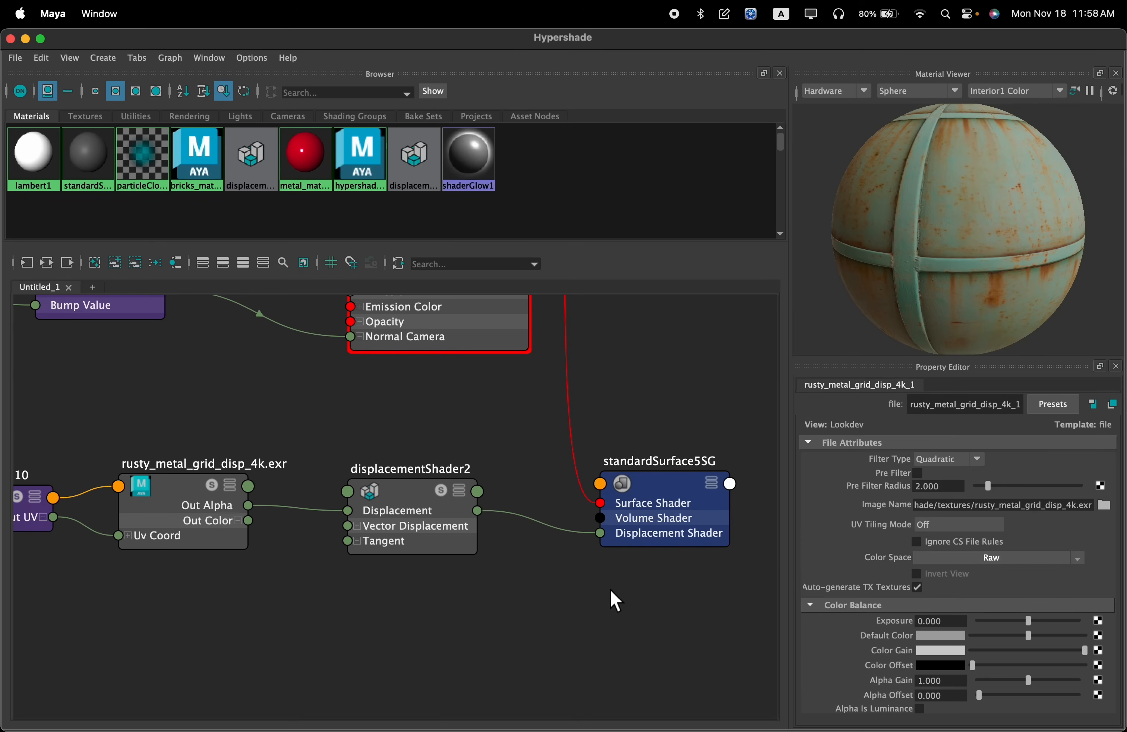
# Enable Alpha Is Luminance on the rusty_metal_grid_disp_4k.exr texture
pyautogui.moveTo(612, 599); pyautogui.dragTo(679, 625, button='middle')
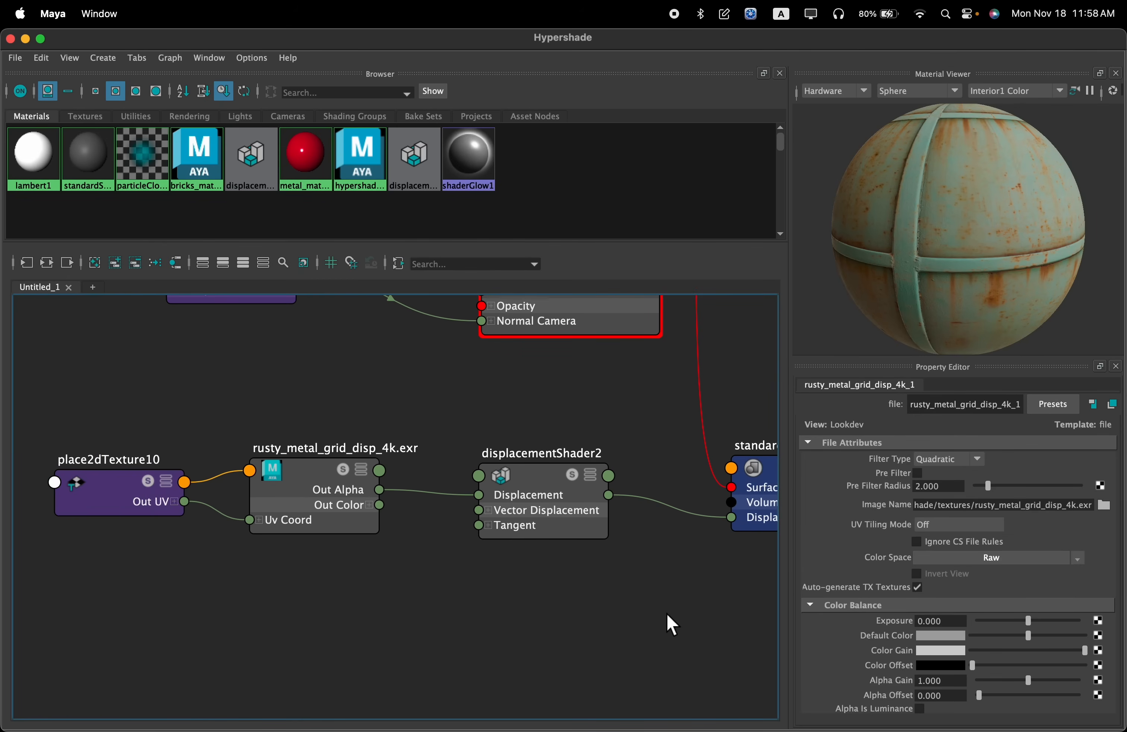
pyautogui.click(323, 453)
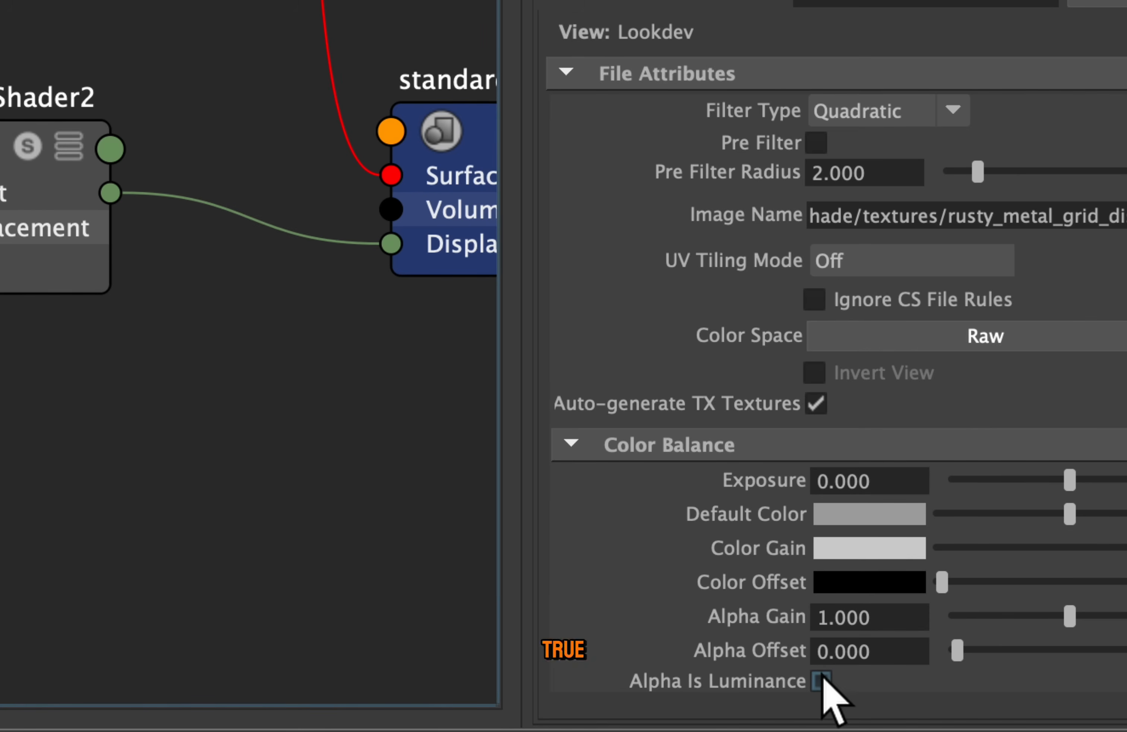
pyautogui.click(821, 681)
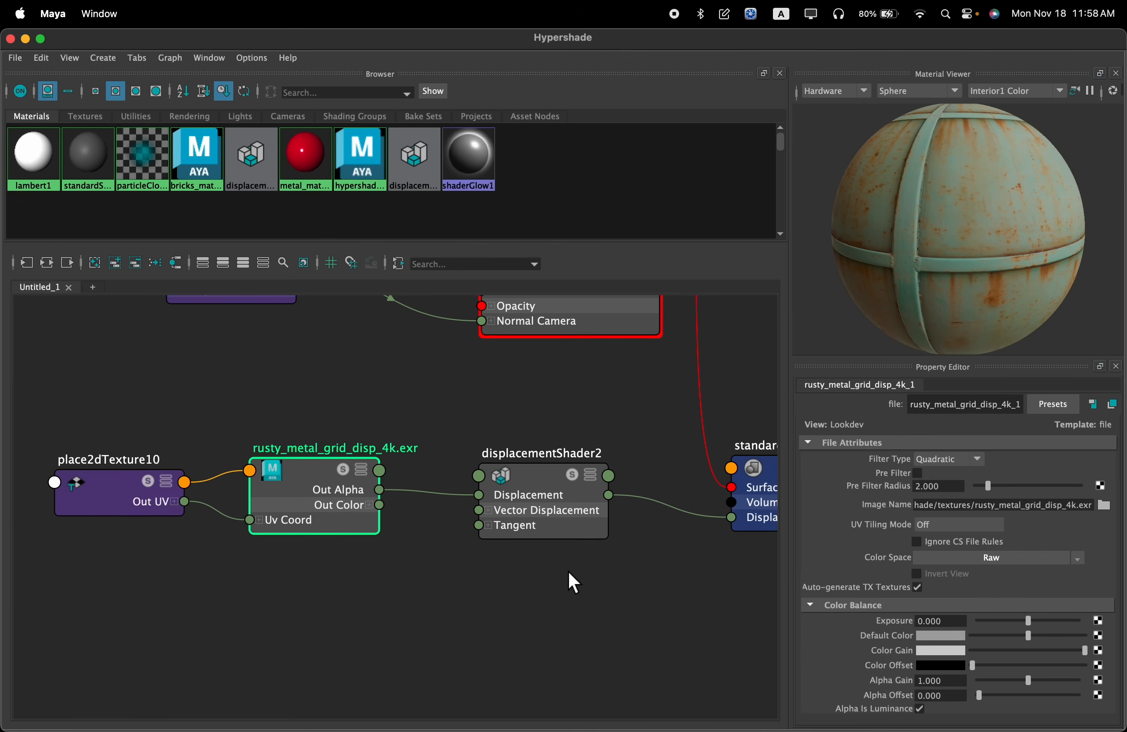
# Try a Scale of 0.3 on displacementShader2 and replace it with 0.5
pyautogui.click(538, 481)
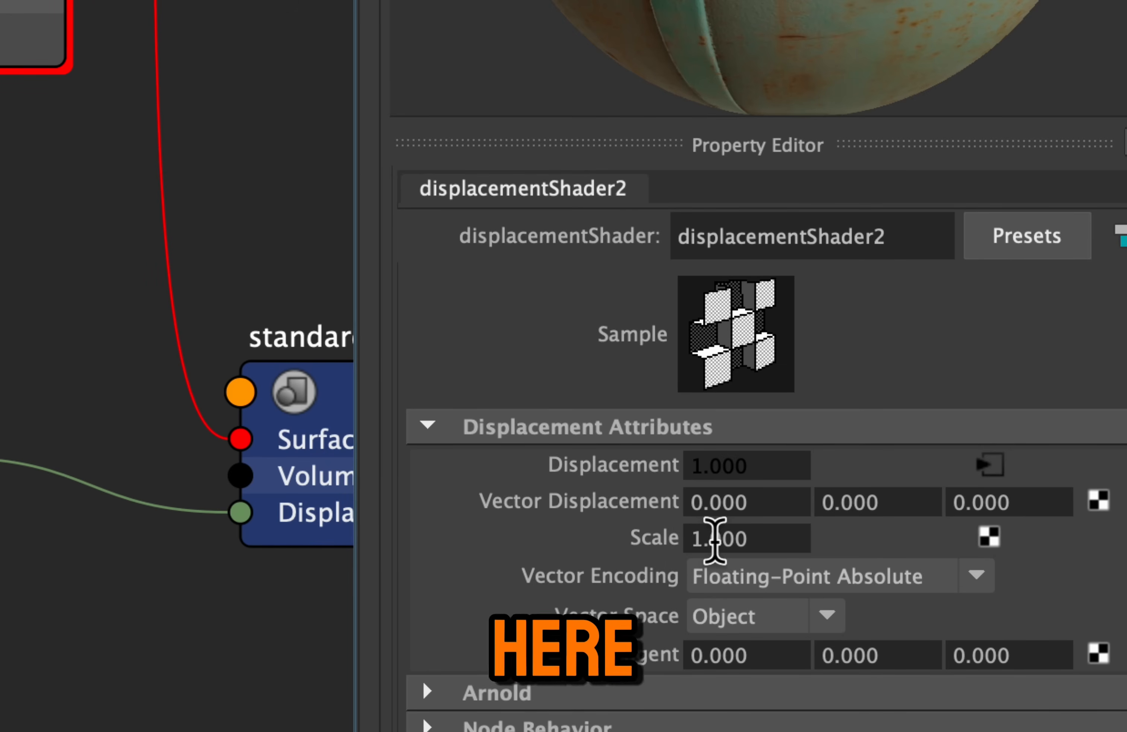
pyautogui.click(702, 540)
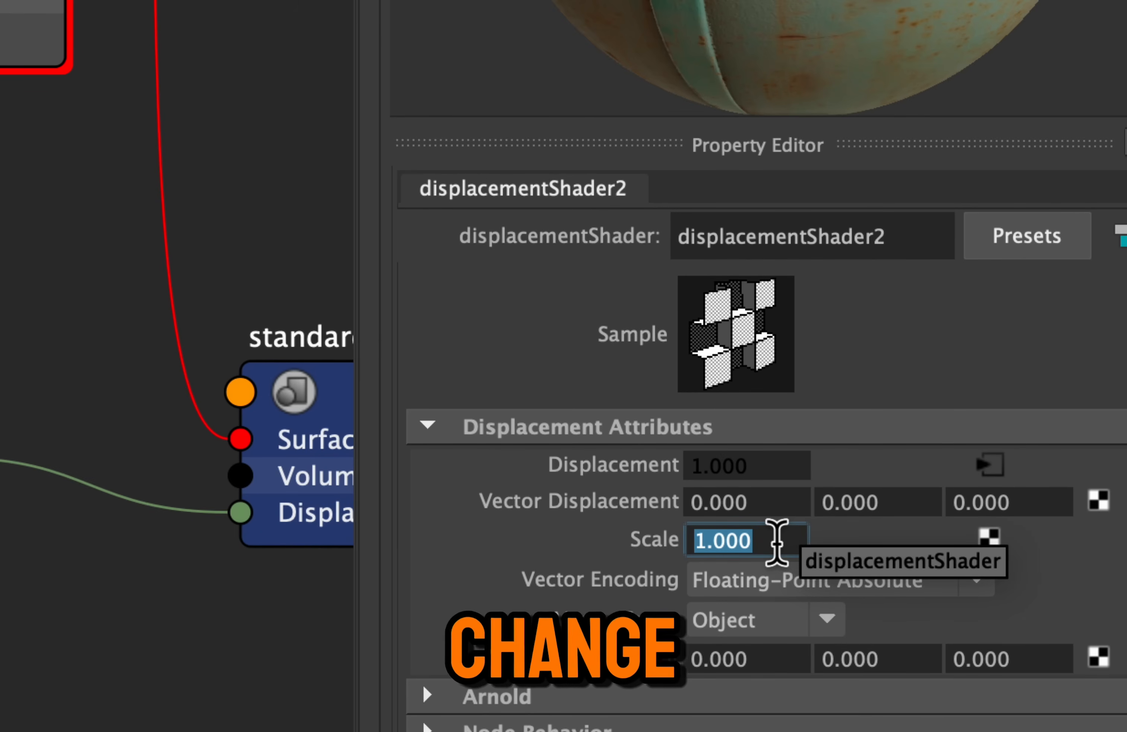
pyautogui.write('.3')
pyautogui.press('Return')
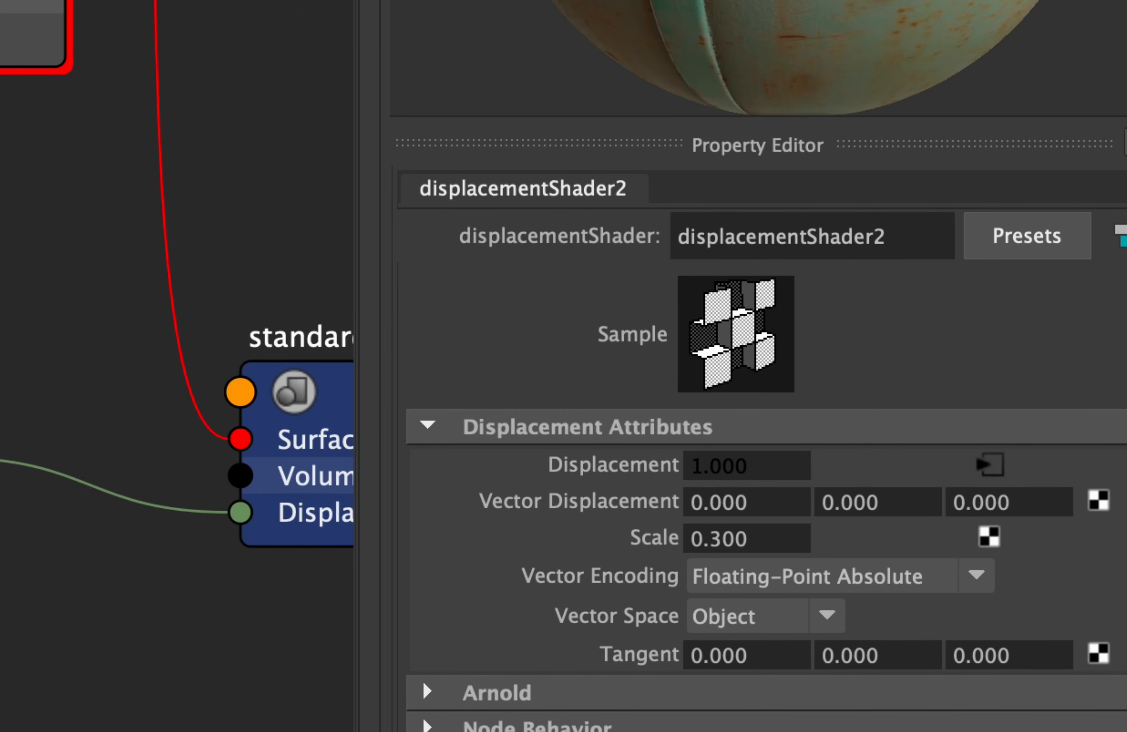
pyautogui.click(762, 540)
pyautogui.write('.')
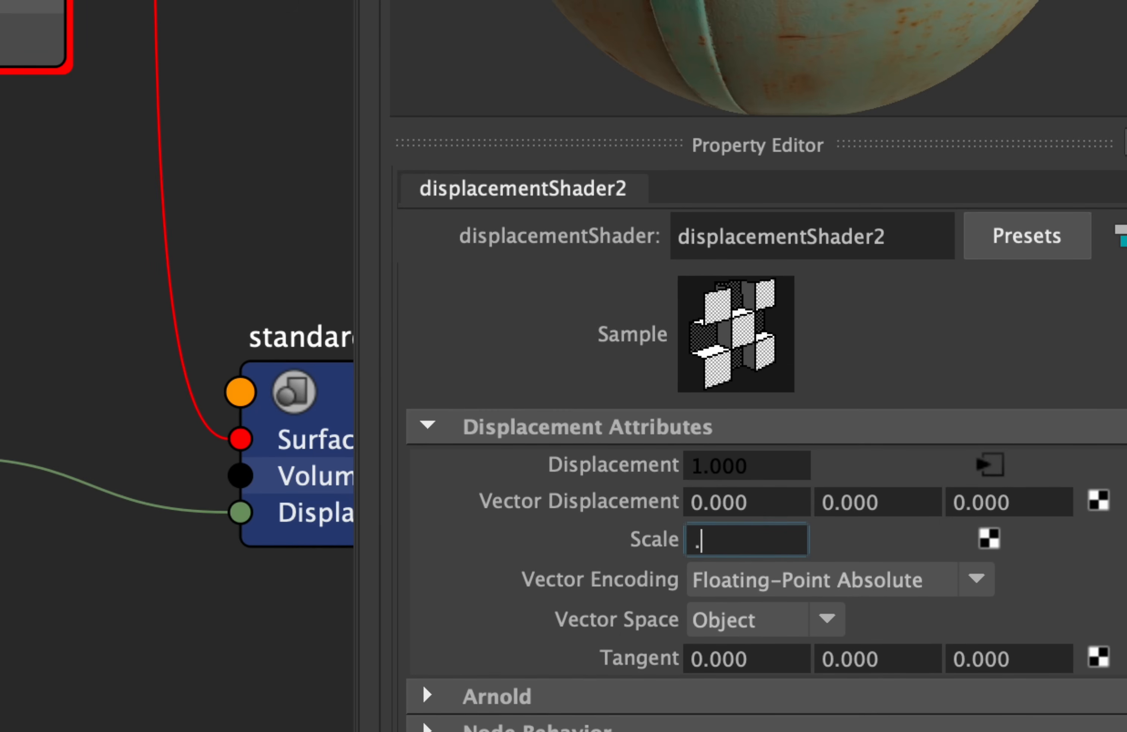
pyautogui.write('5')
pyautogui.press('Return')
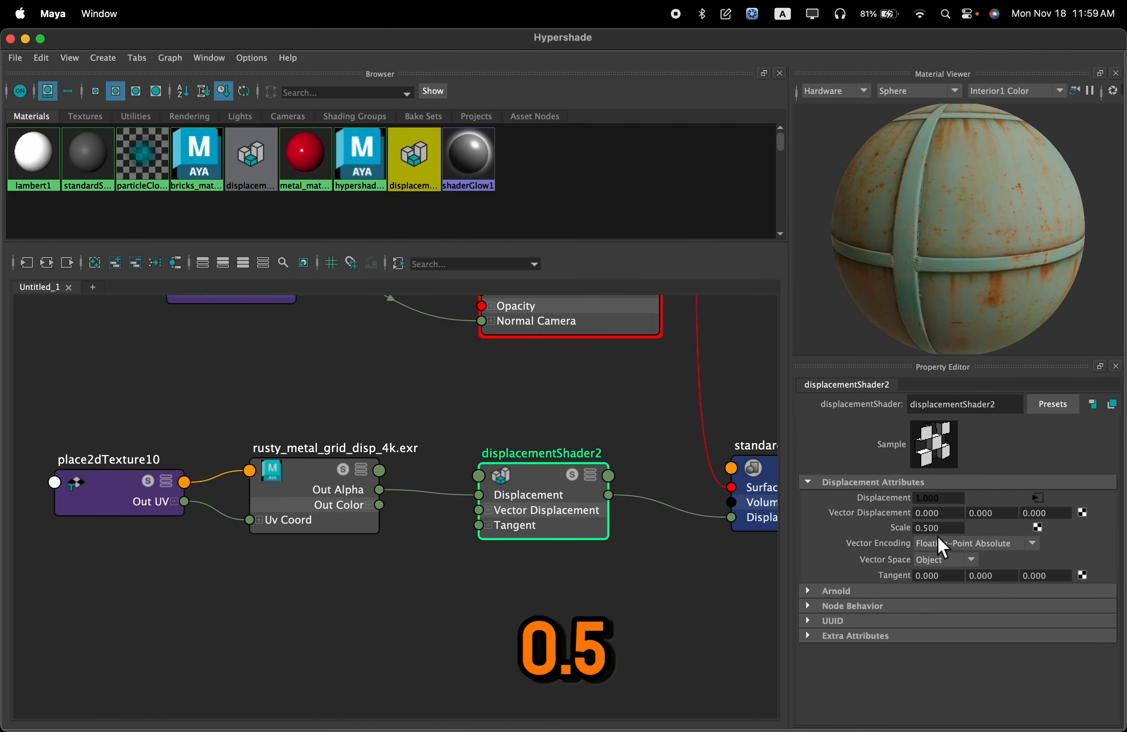
# Close the Hypershade and open the Arnold RenderView to inspect the displaced sphere's render up close
pyautogui.scroll(-2, 624, 459)
pyautogui.keyDown('alt'); pyautogui.moveTo(600, 440); pyautogui.dragTo(605, 538, button='middle'); pyautogui.keyUp('alt')
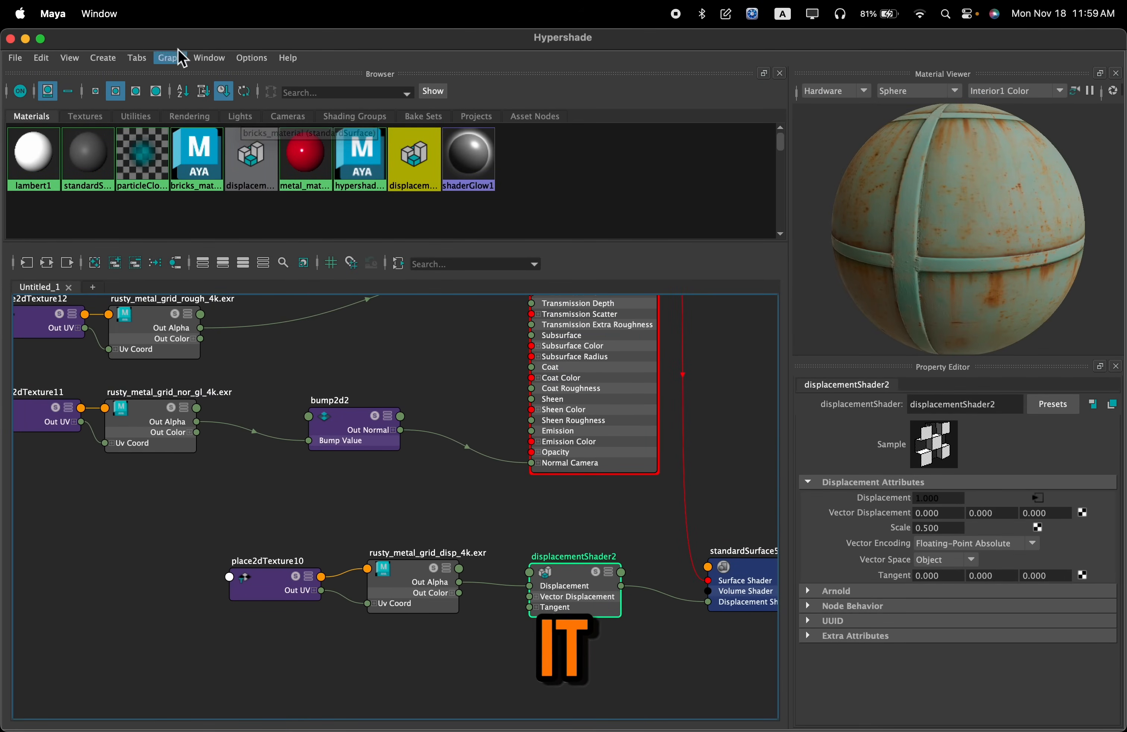
pyautogui.moveTo(101, 44); pyautogui.dragTo(138, 171)
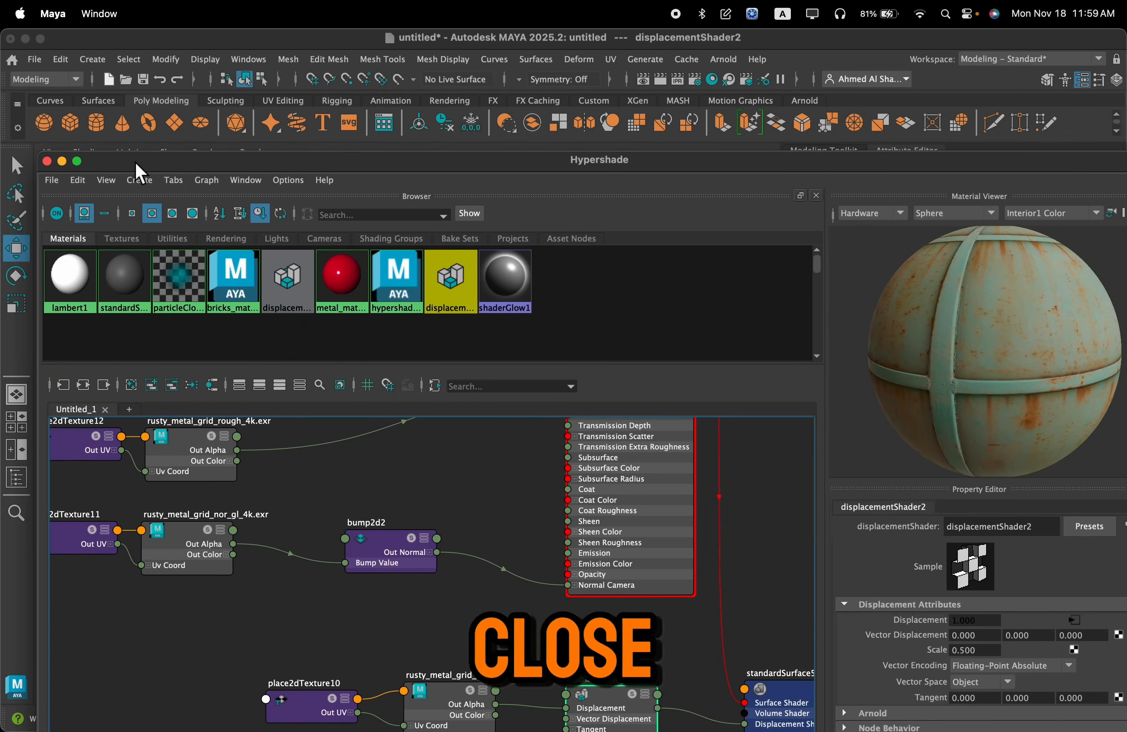
pyautogui.click(47, 161)
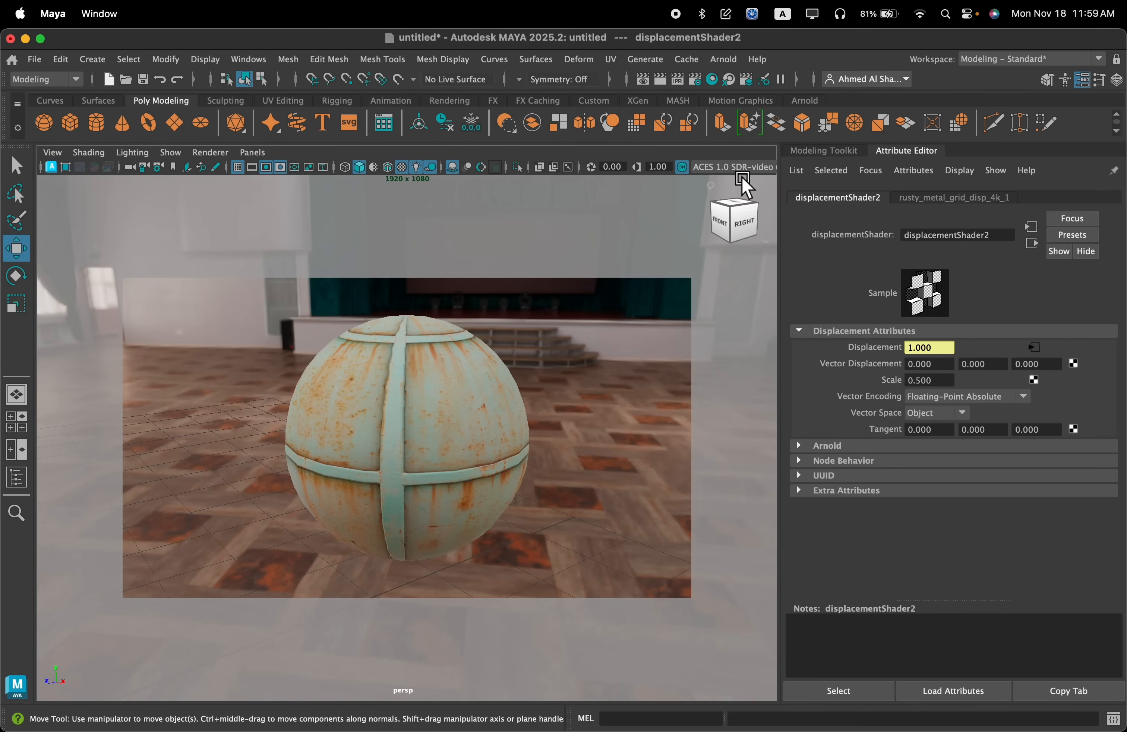
pyautogui.click(730, 66)
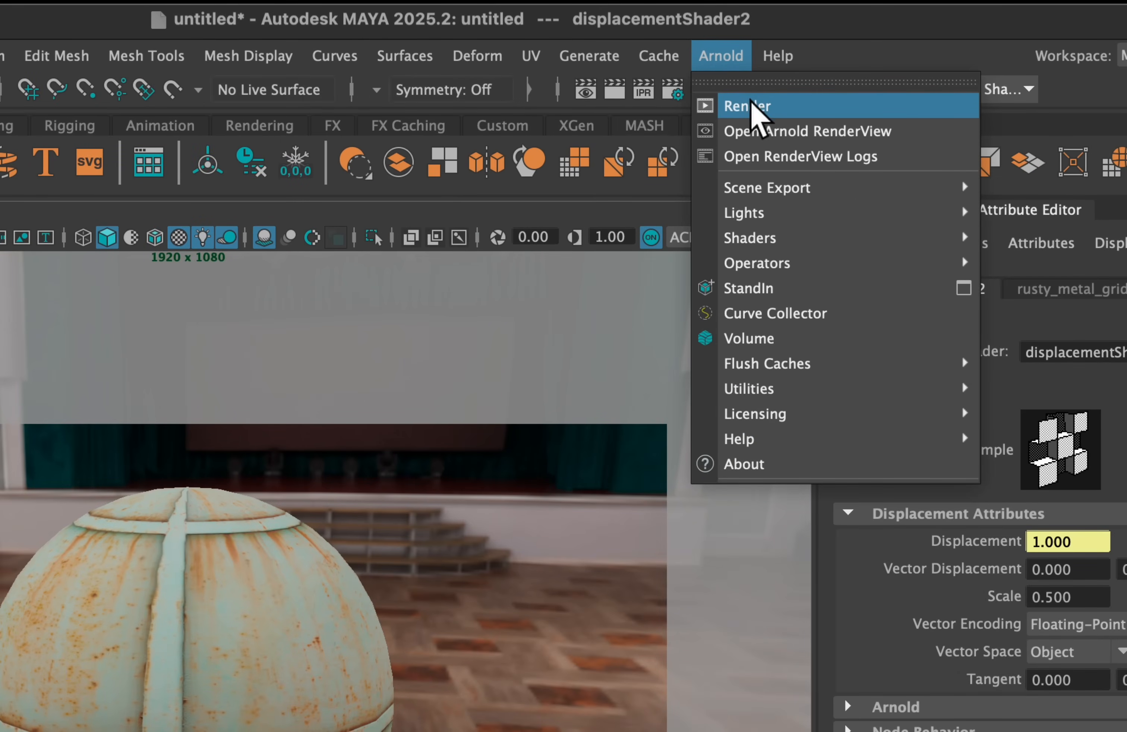
pyautogui.click(748, 106)
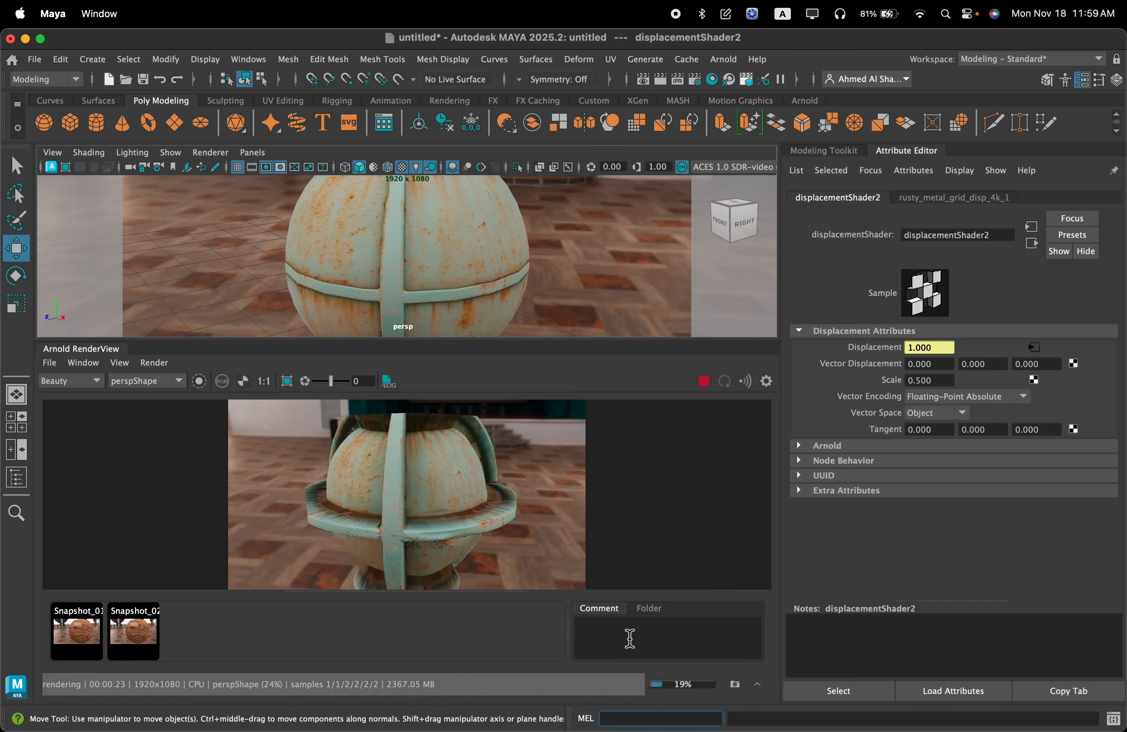
pyautogui.scroll(2, 428, 535)
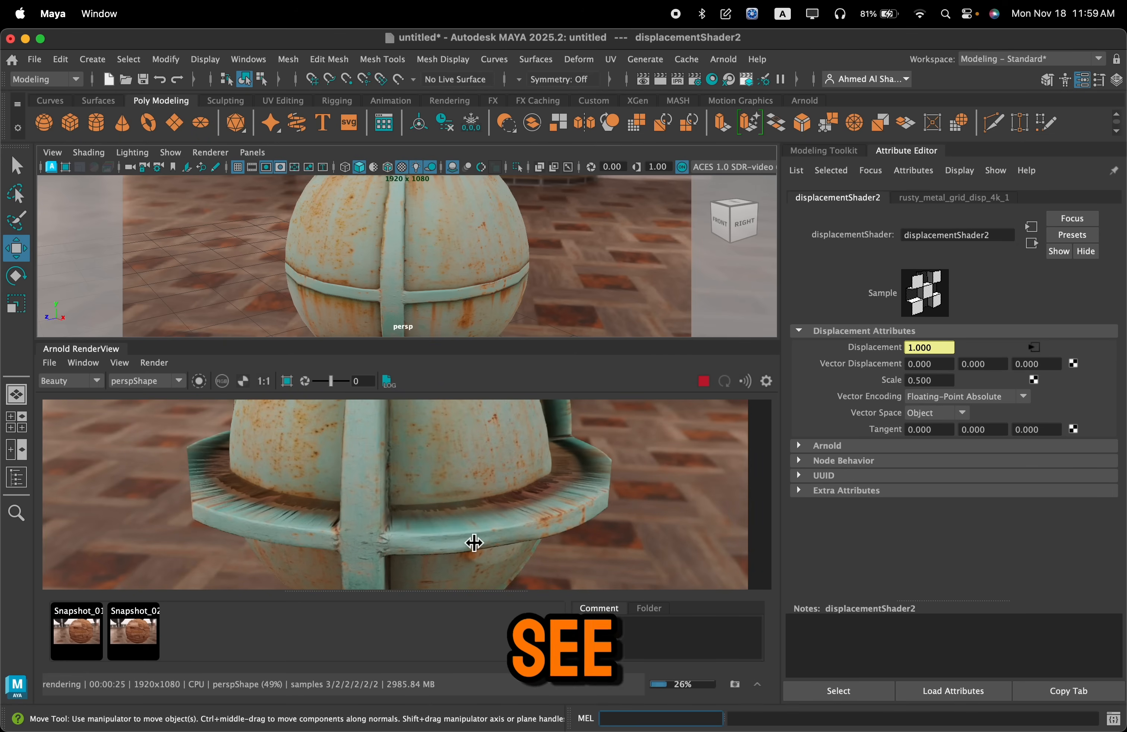
pyautogui.scroll(-2, 474, 543)
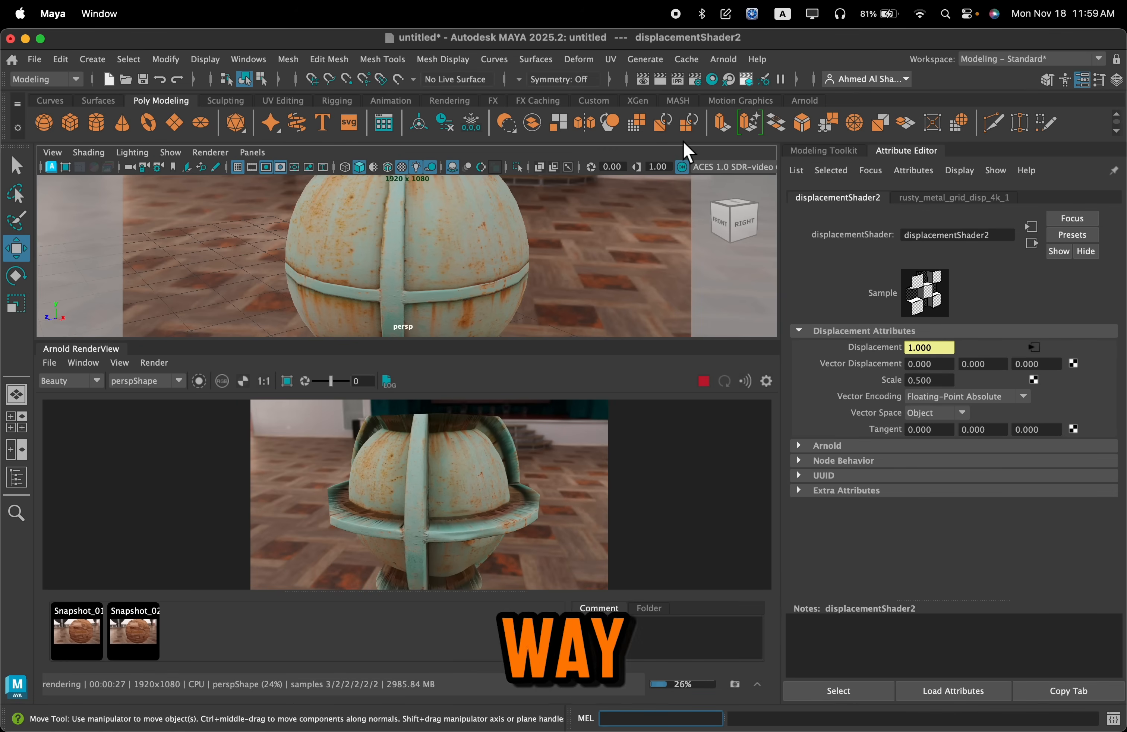
# Reopen the Hypershade and locate displacementShader2 in the graph to review its attributes
pyautogui.click(723, 85)
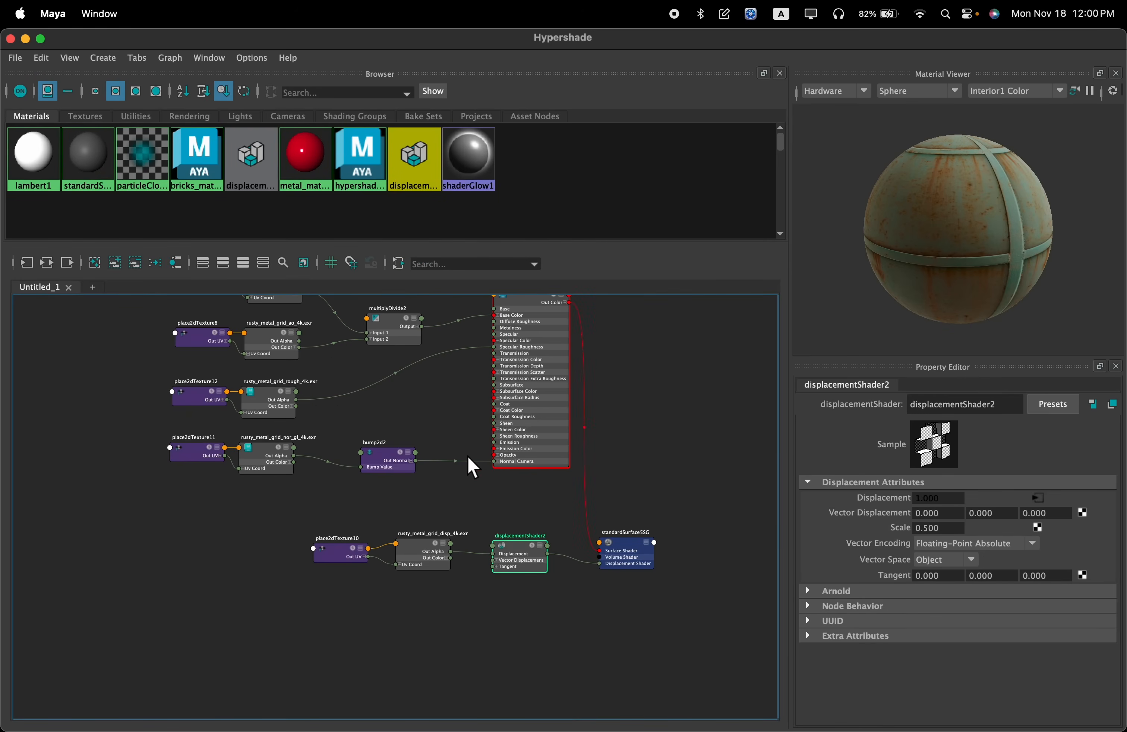
pyautogui.scroll(5, 496, 523)
pyautogui.keyDown('alt'); pyautogui.moveTo(497, 500); pyautogui.dragTo(438, 440, button='middle'); pyautogui.keyUp('alt')
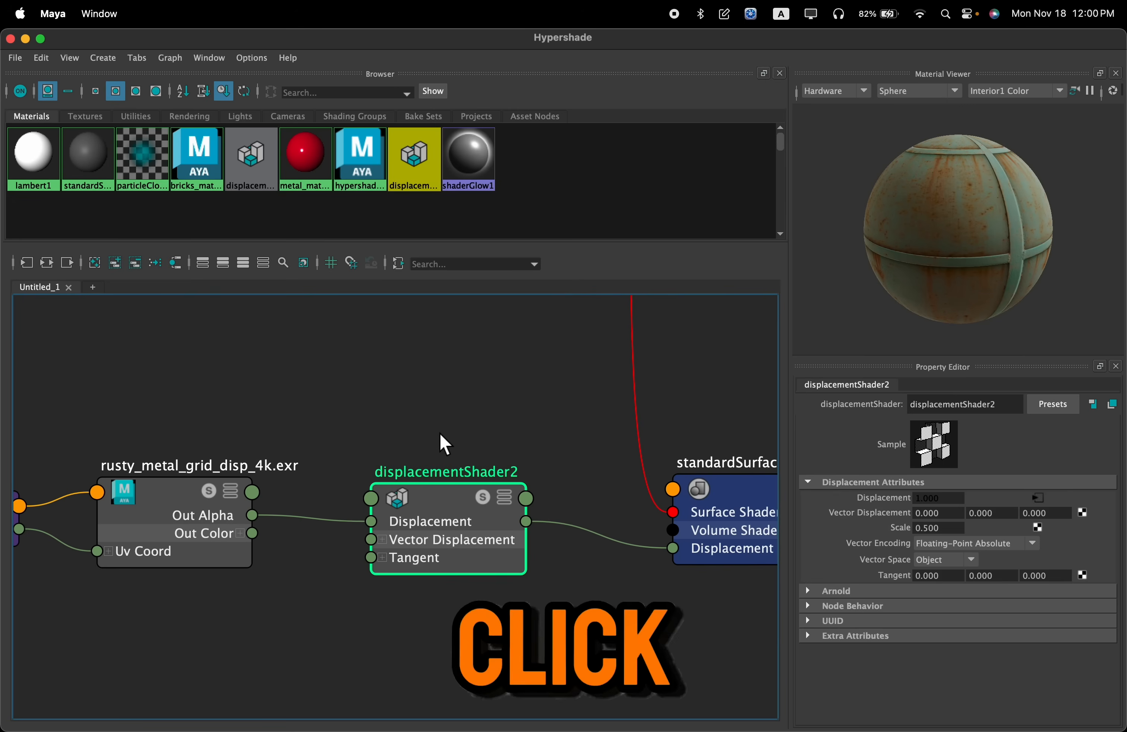
pyautogui.keyDown('alt'); pyautogui.moveTo(416, 589); pyautogui.dragTo(493, 584, button='right'); pyautogui.keyUp('alt')
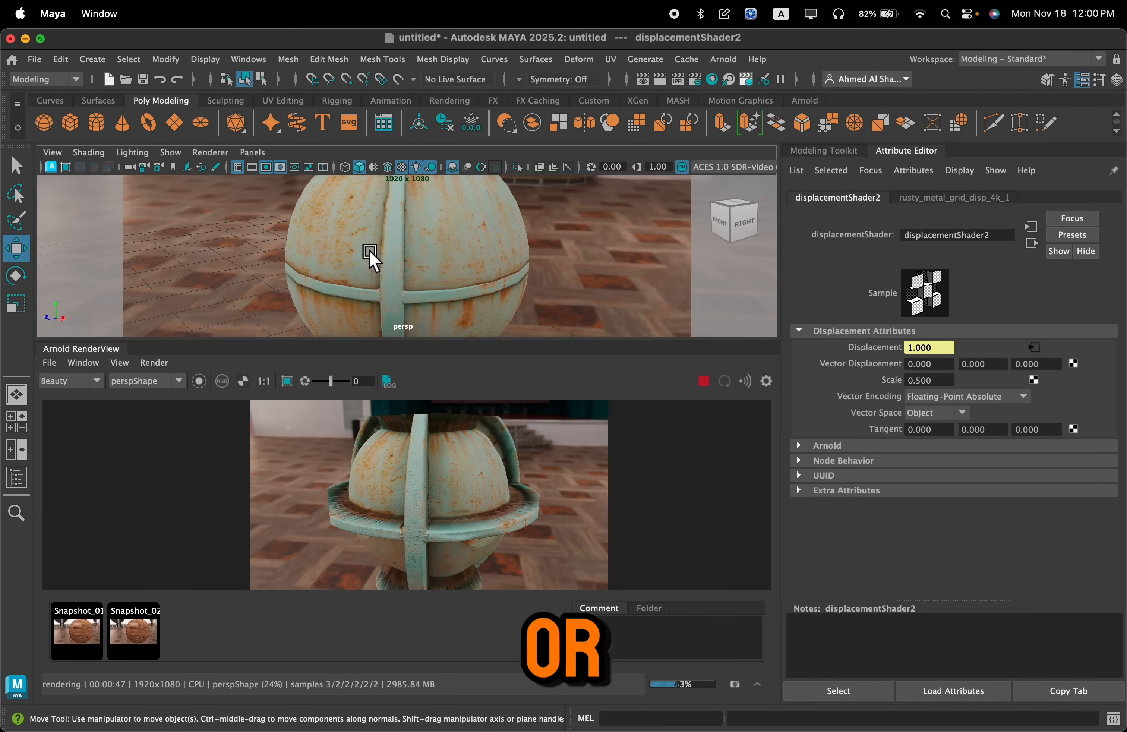
# Select the sphere, trace hypershade_metal's shading group to displacementShader2 in the Attribute Editor, and set its Scale to 0.1
pyautogui.click(427, 260)
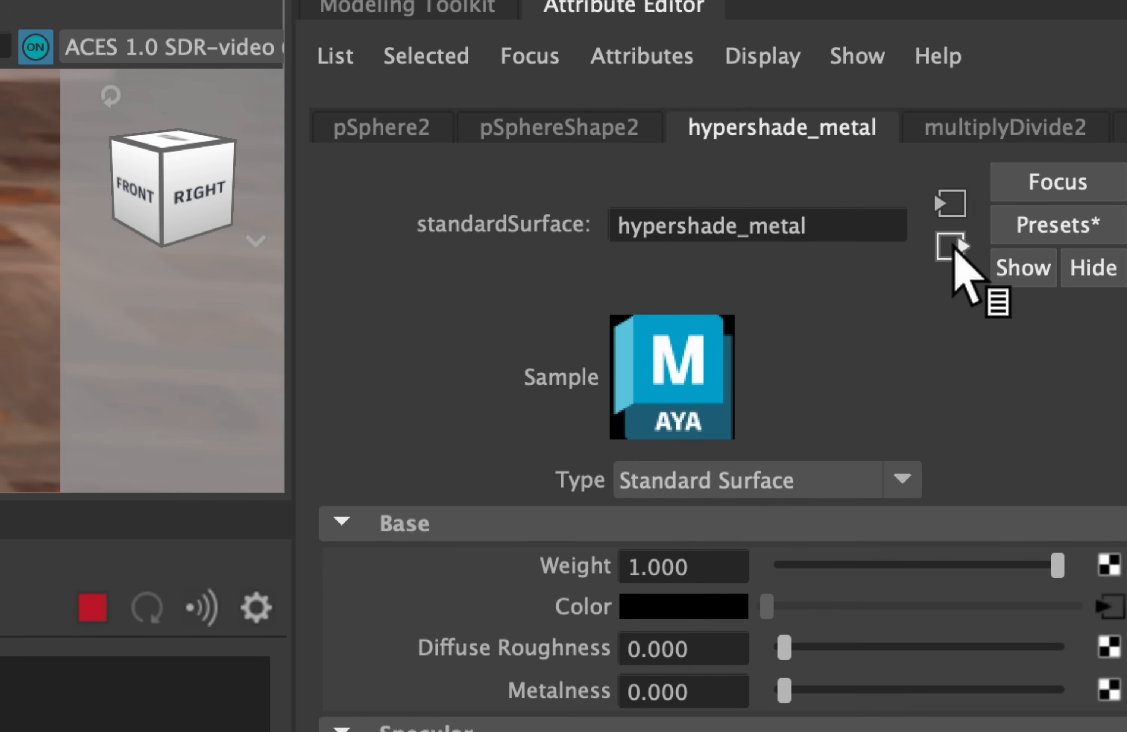
pyautogui.click(952, 246)
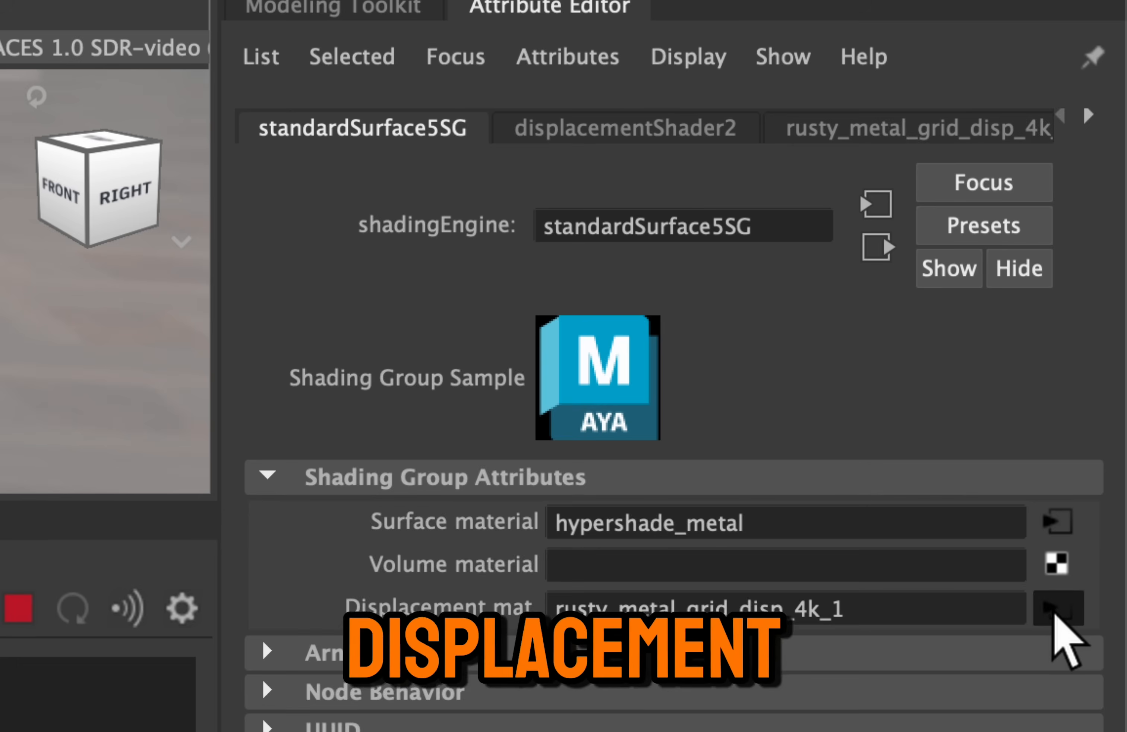
pyautogui.click(1057, 608)
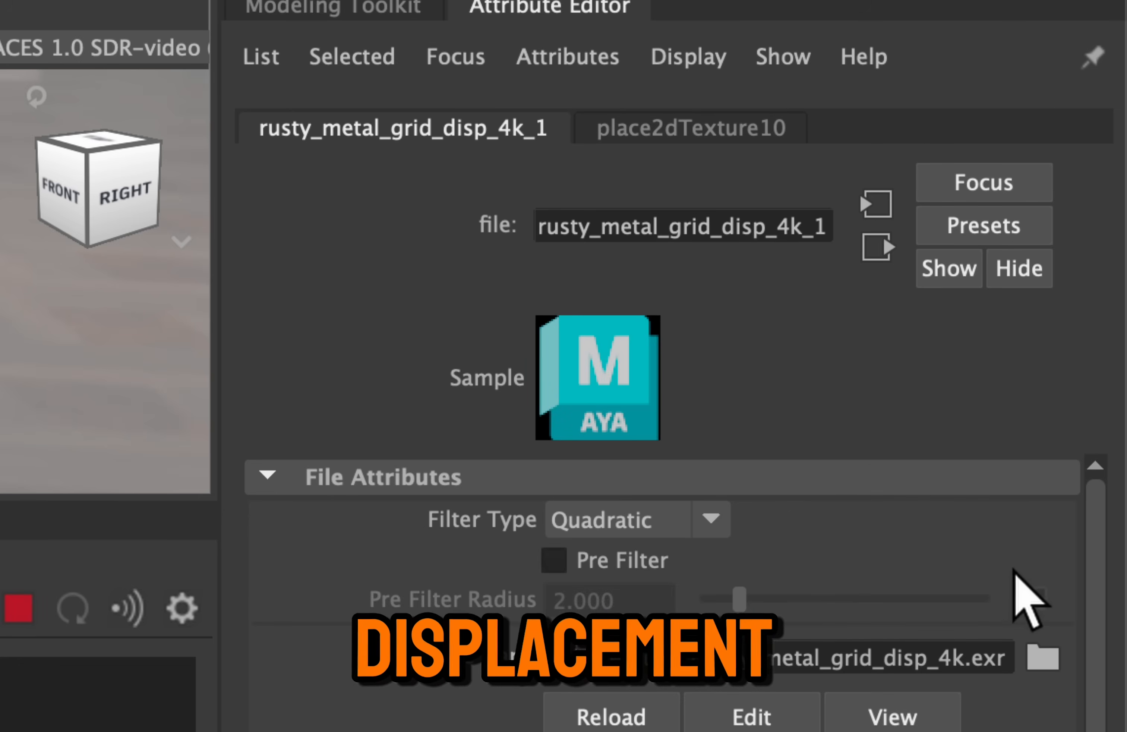
pyautogui.click(877, 247)
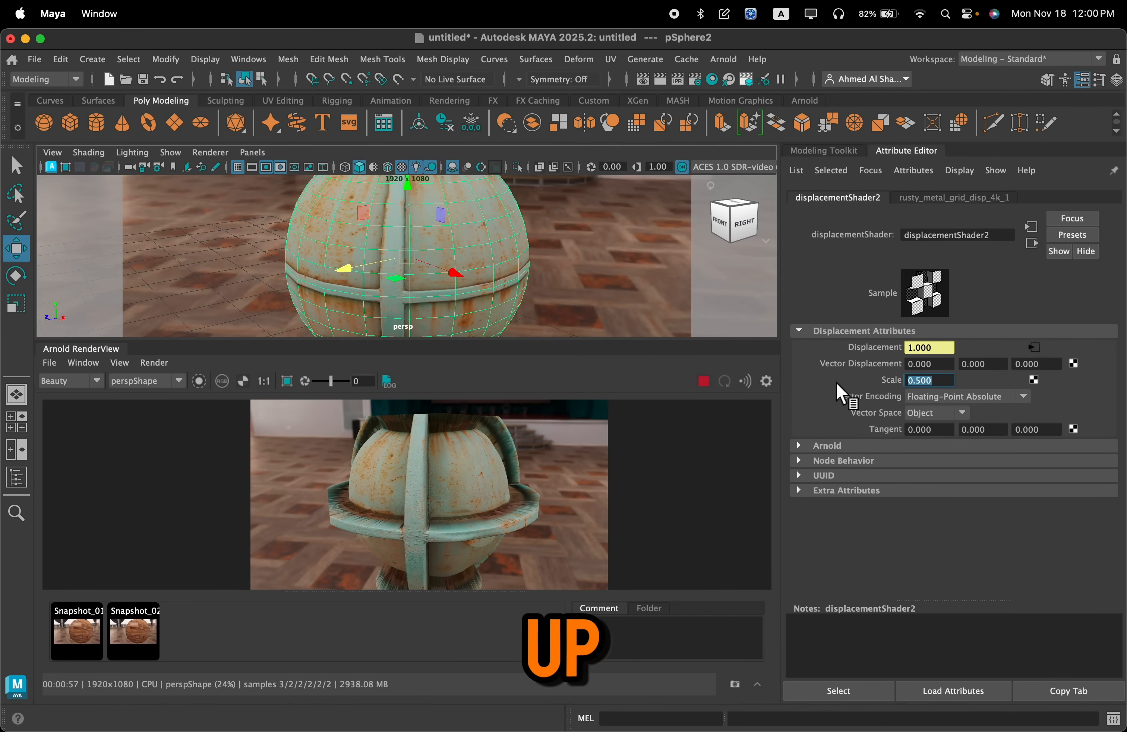
pyautogui.write('.')
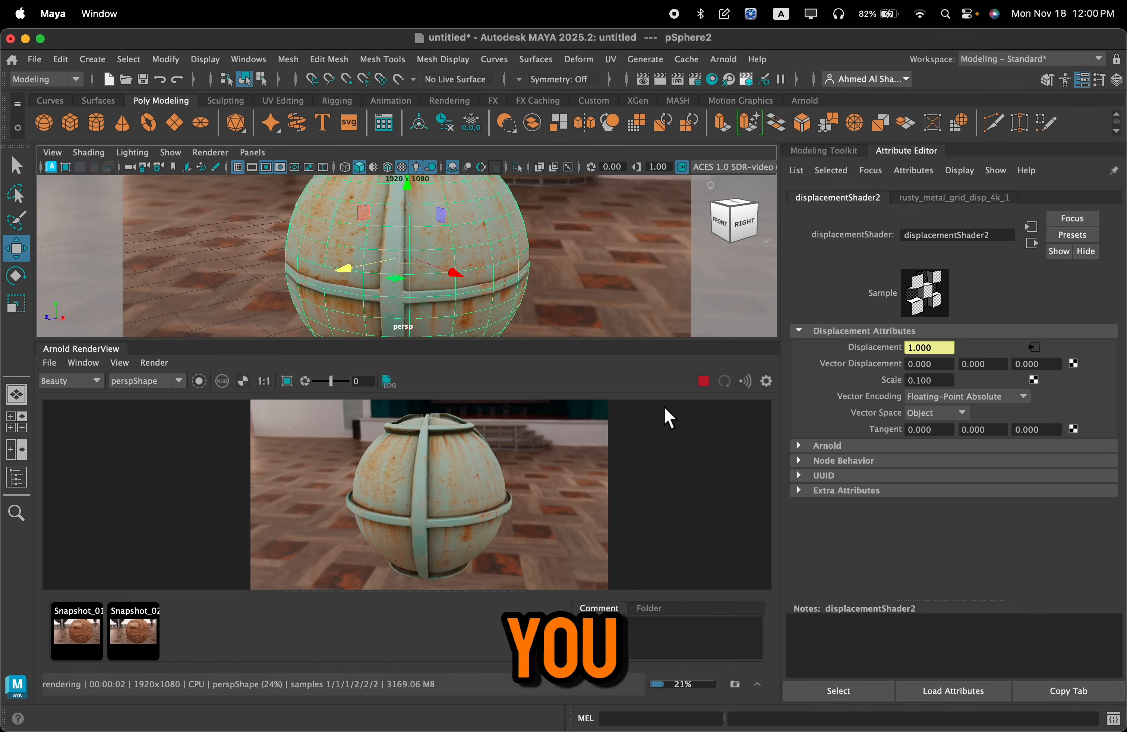
# Inspect the sphere's raised bands up close in the Arnold render, then reframe the whole sphere
pyautogui.scroll(4, 441, 537)
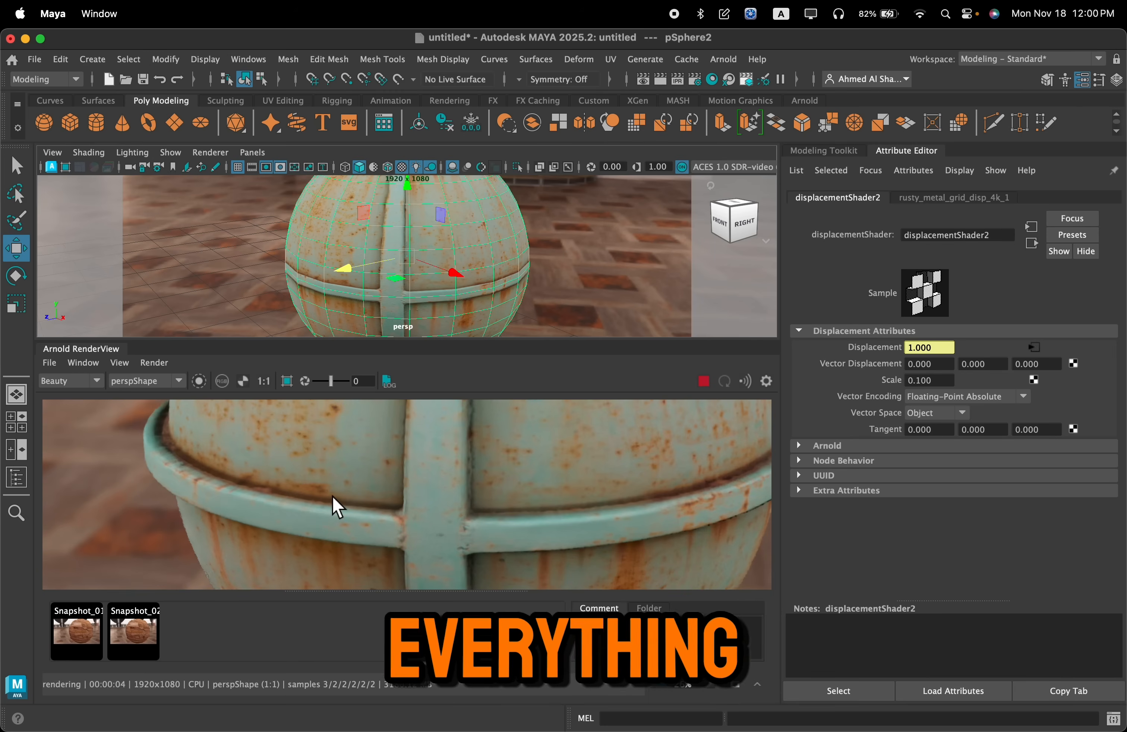
pyautogui.scroll(-5, 335, 503)
pyautogui.moveTo(377, 480); pyautogui.dragTo(410, 484)
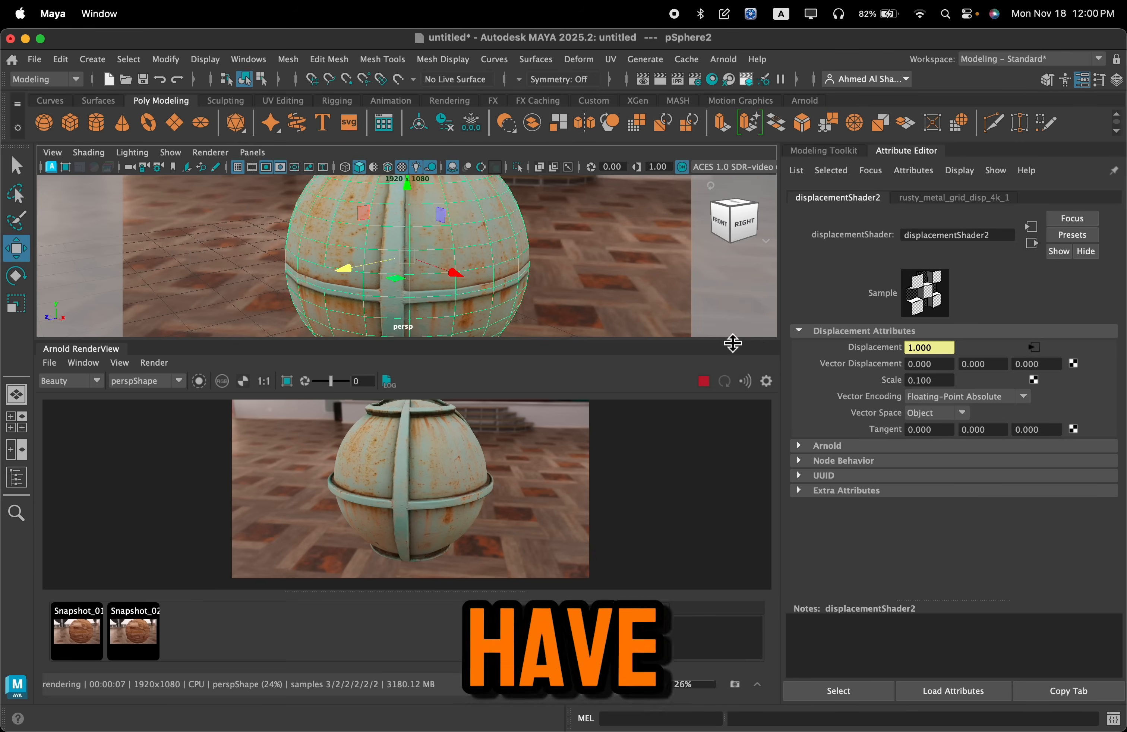
# Select the sphere, review pSphereShape2's Arnold Subdivision attributes, and choose catclark as the subdivision Type
pyautogui.click(509, 246)
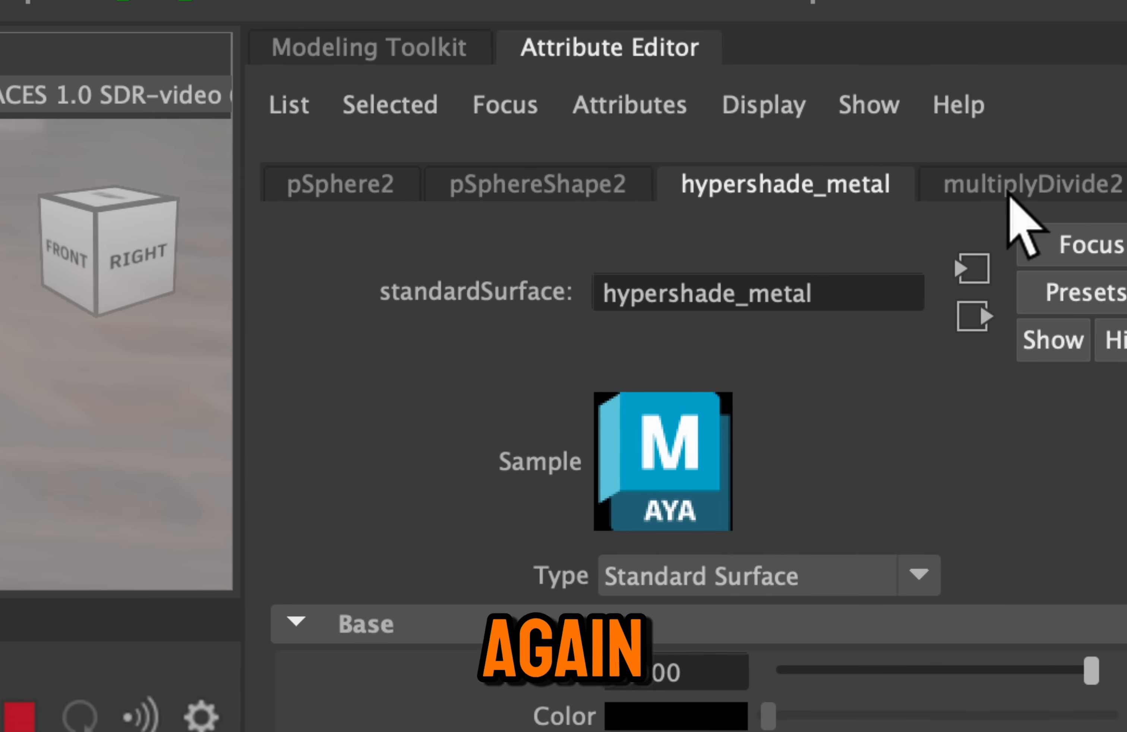
pyautogui.click(705, 190)
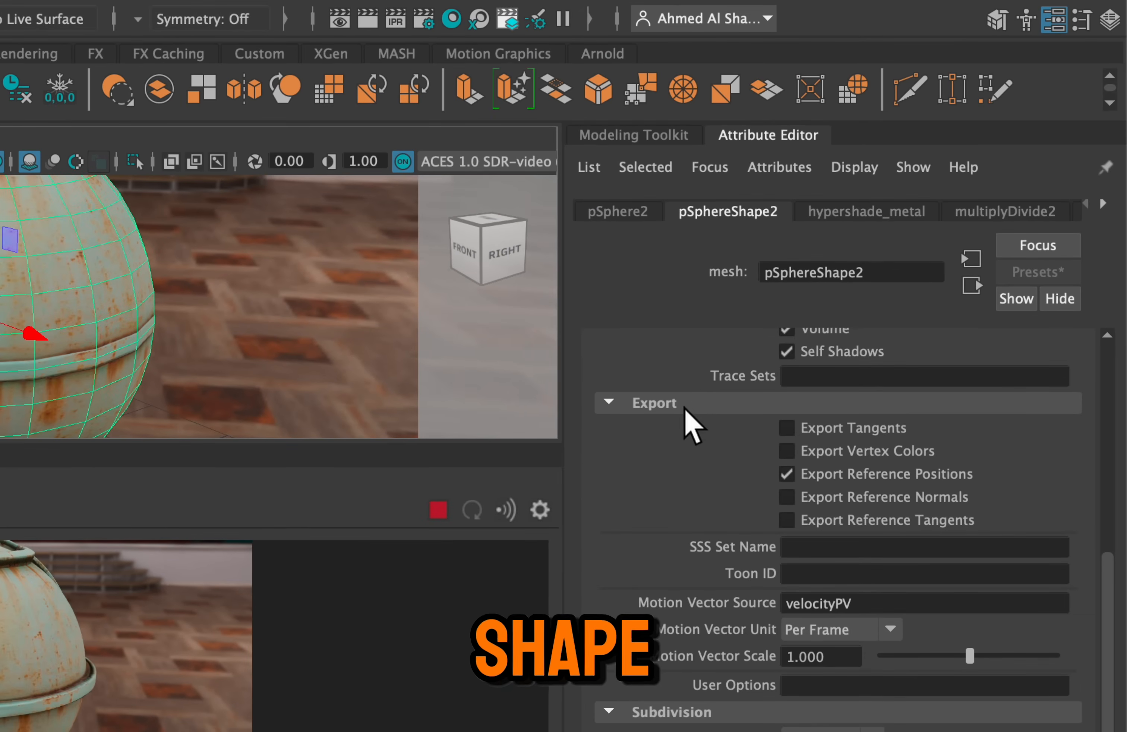
pyautogui.scroll(-5, 712, 383)
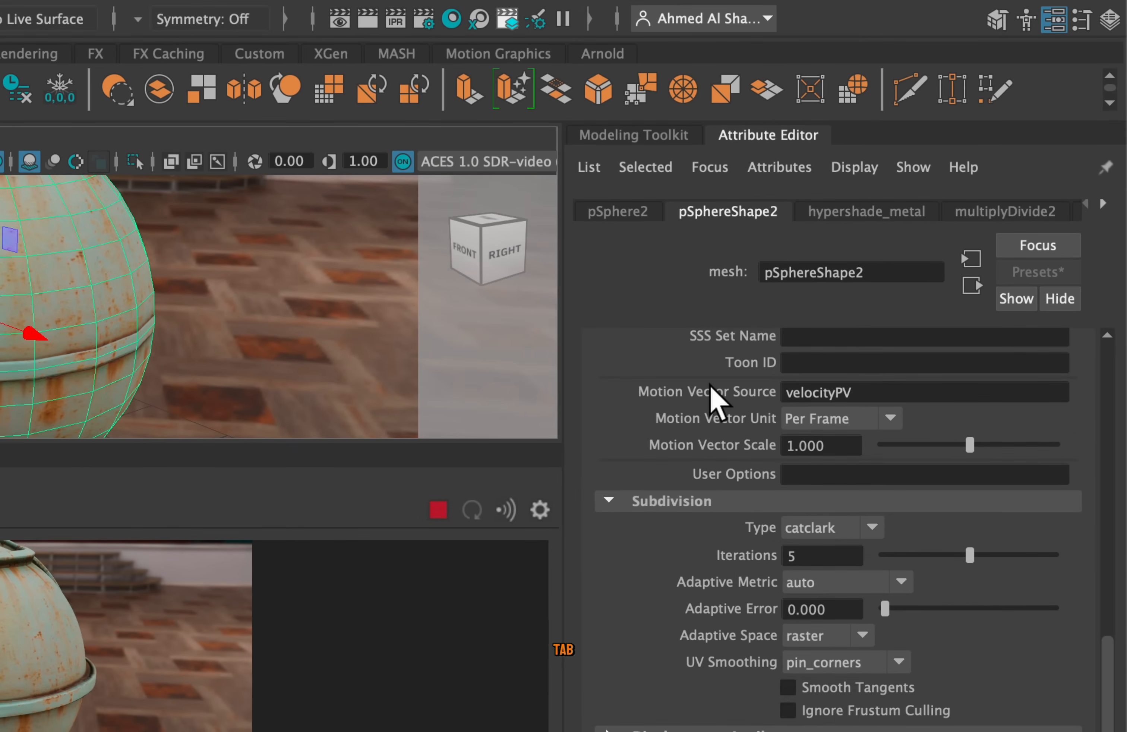
pyautogui.scroll(8, 711, 385)
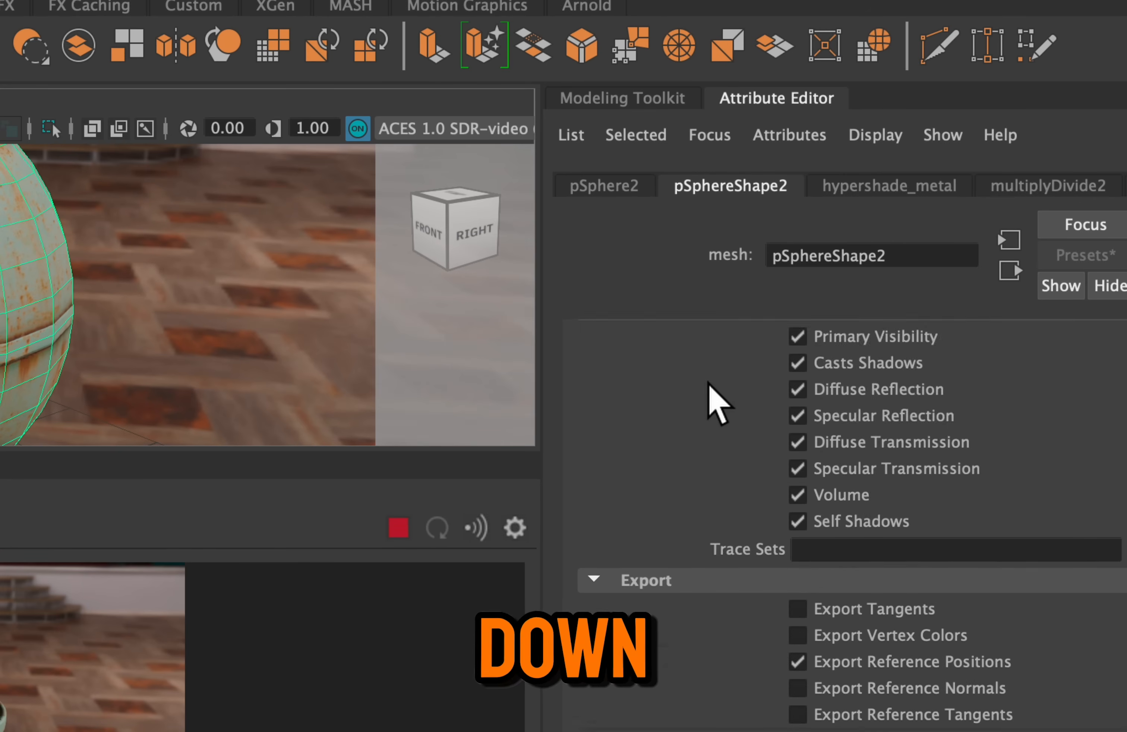
pyautogui.scroll(9, 706, 389)
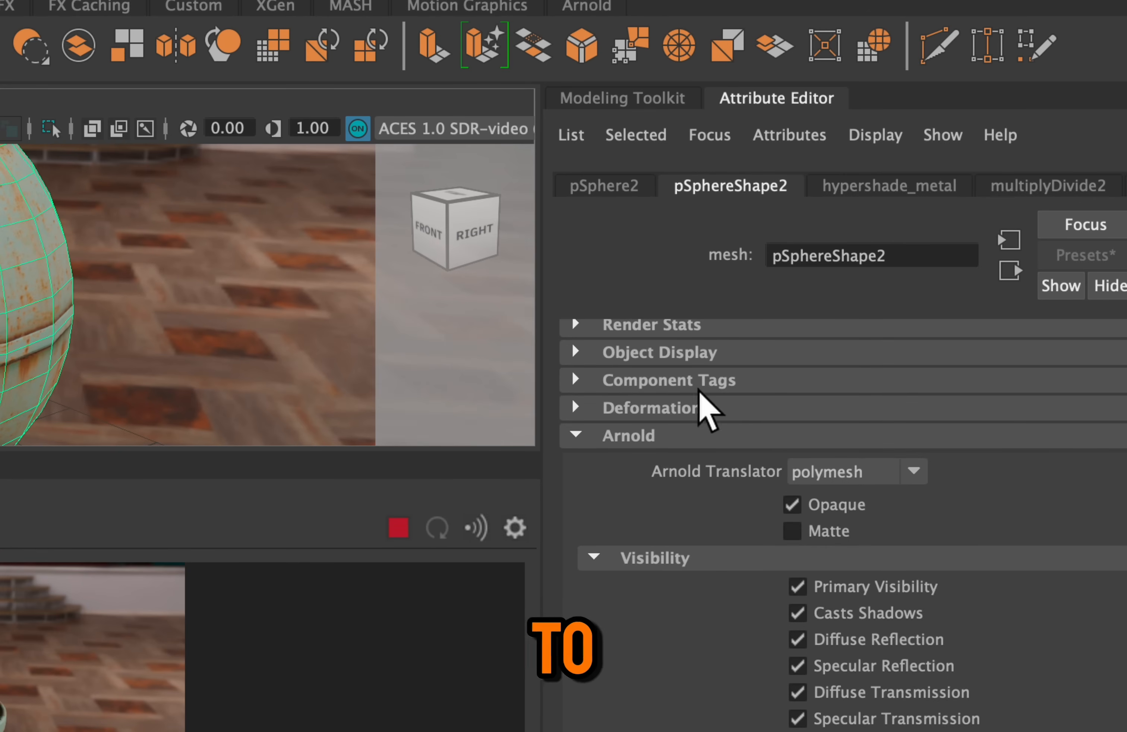
pyautogui.scroll(-3, 642, 442)
pyautogui.scroll(-10, 652, 463)
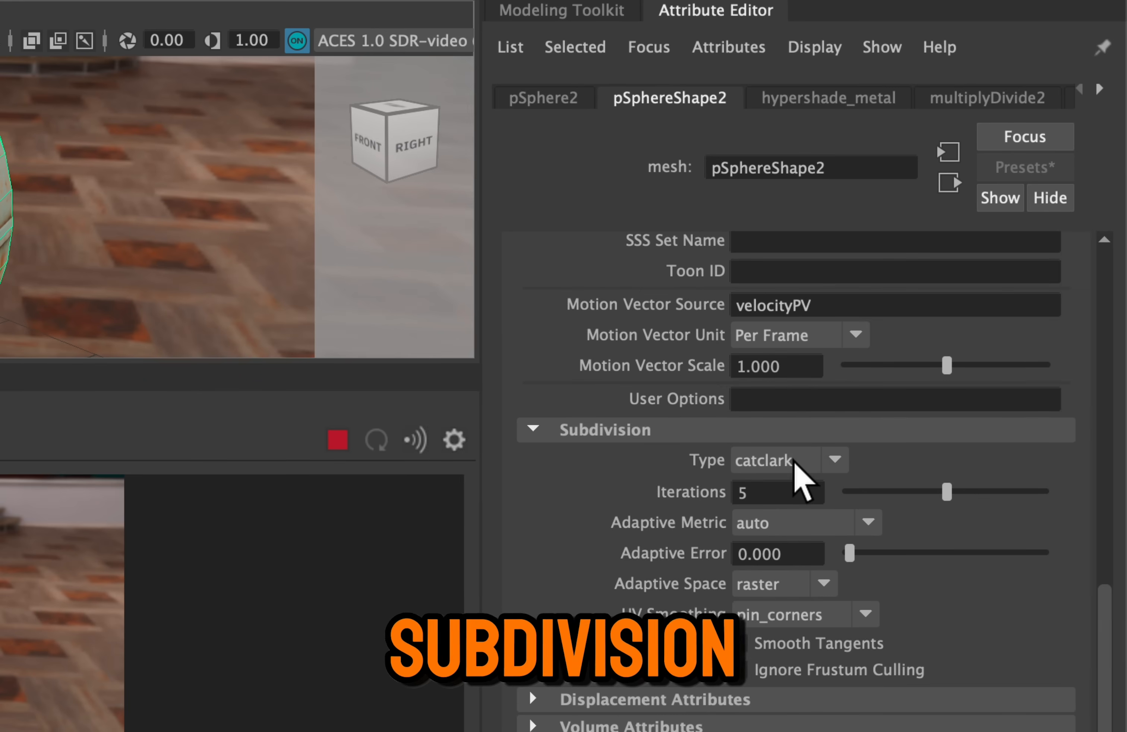
pyautogui.click(856, 551)
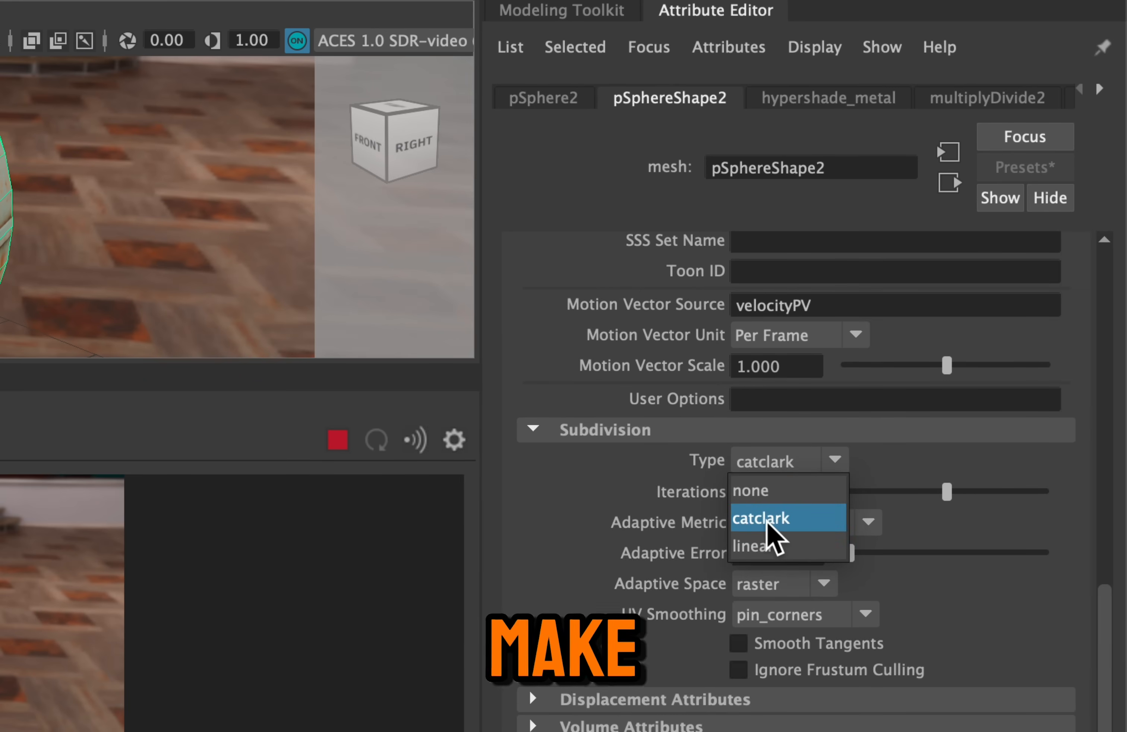
pyautogui.click(769, 524)
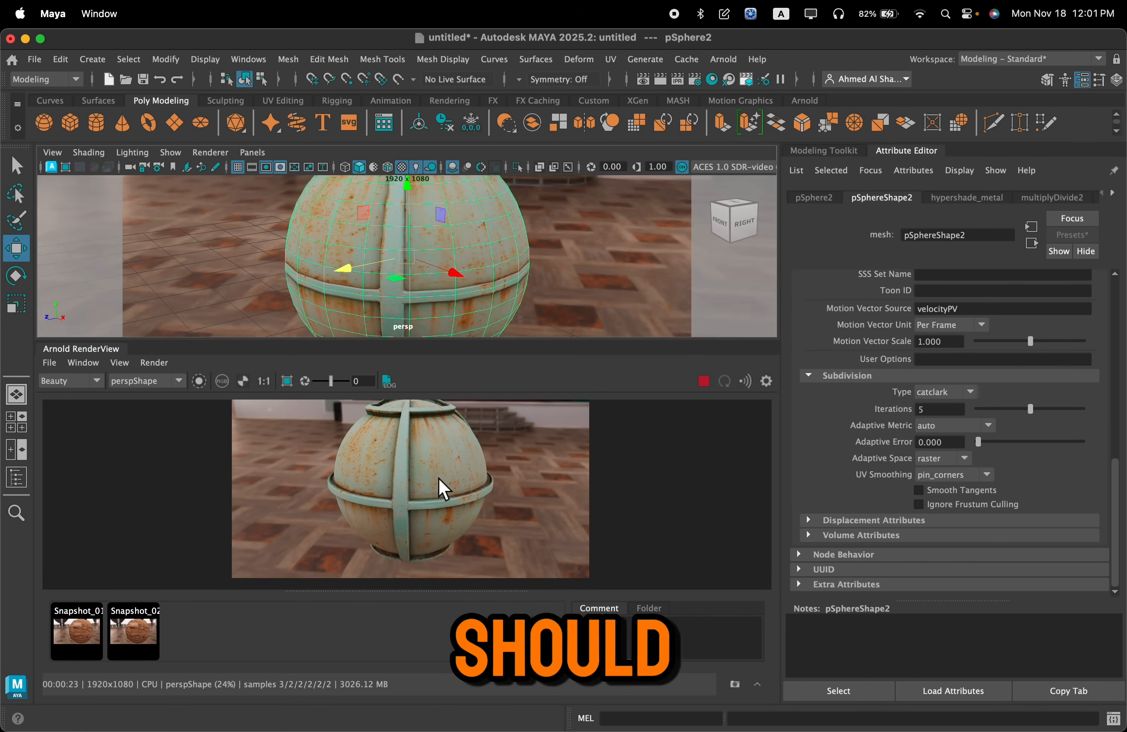
# Examine the displaced rusty metal surface in the Arnold render both up close and from farther out
pyautogui.scroll(5, 441, 491)
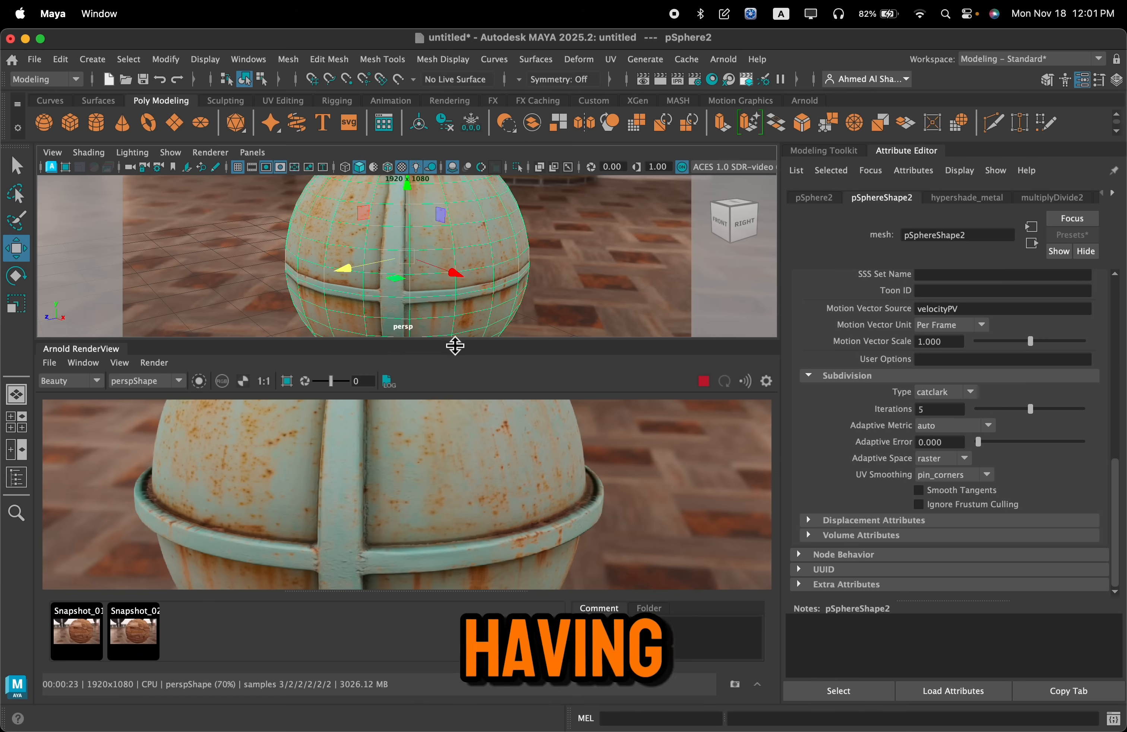
pyautogui.scroll(-4, 427, 482)
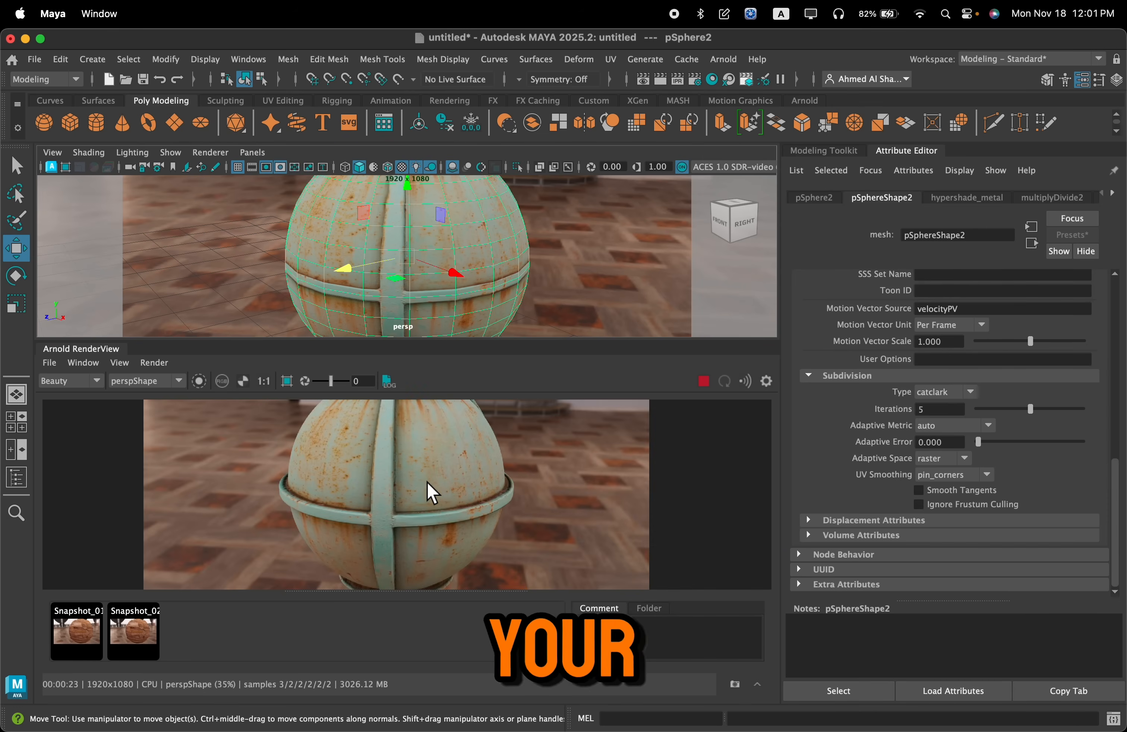
pyautogui.scroll(5, 386, 490)
pyautogui.scroll(-5, 410, 508)
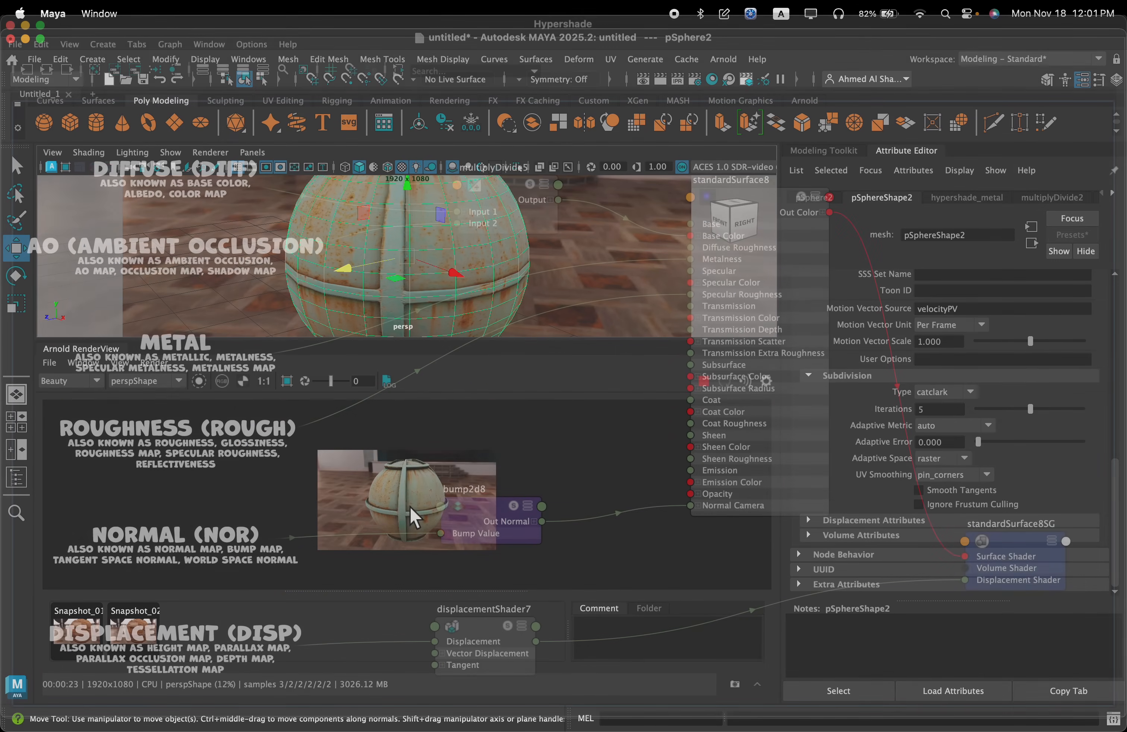